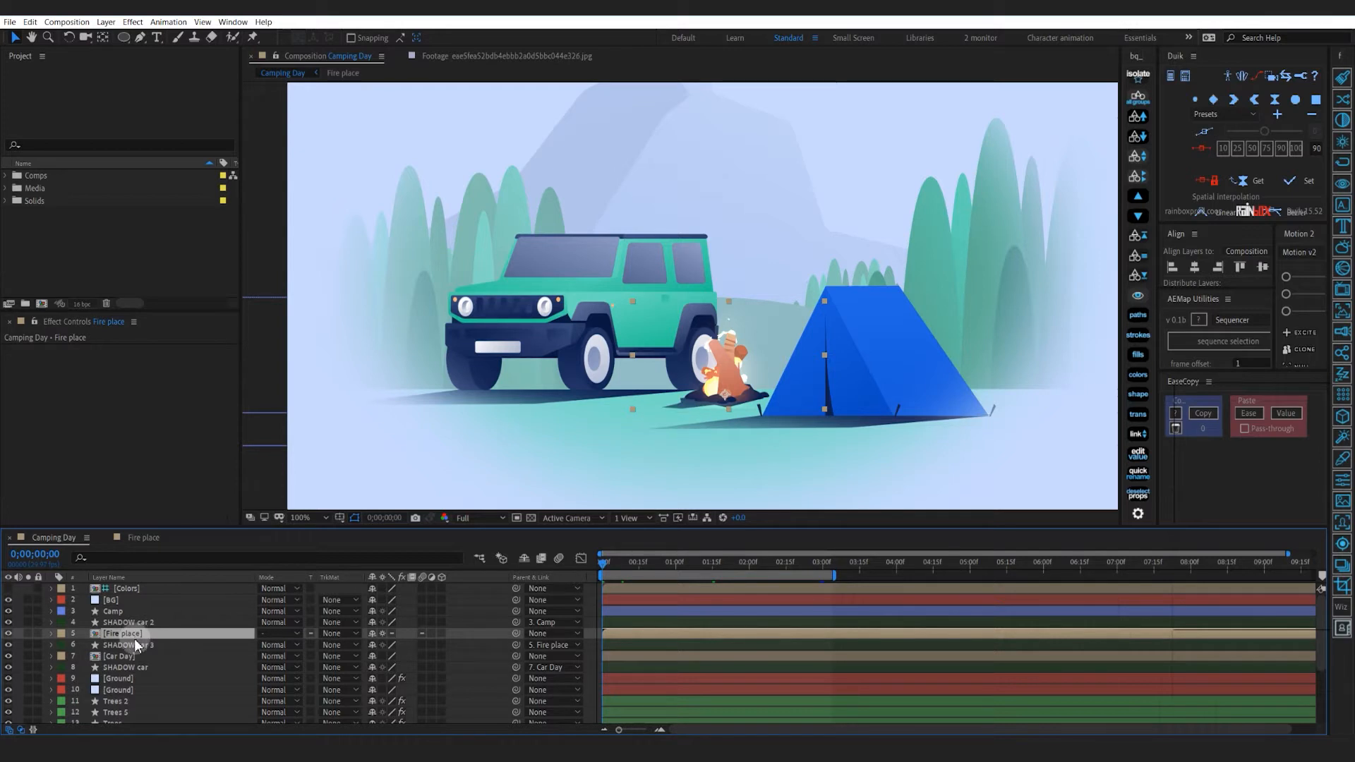
Add an Inner Shadow layer style to the Car Day layer
click(128, 654)
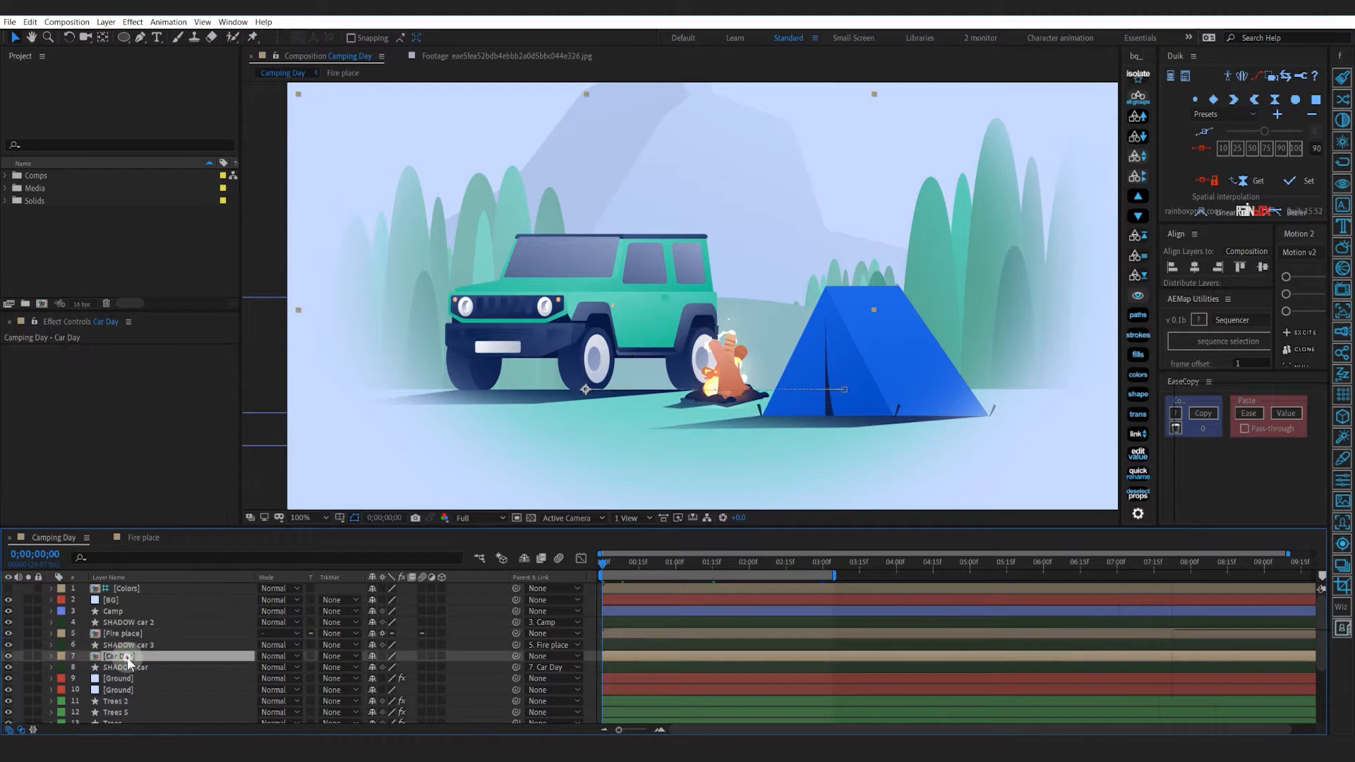
right_click(127, 658)
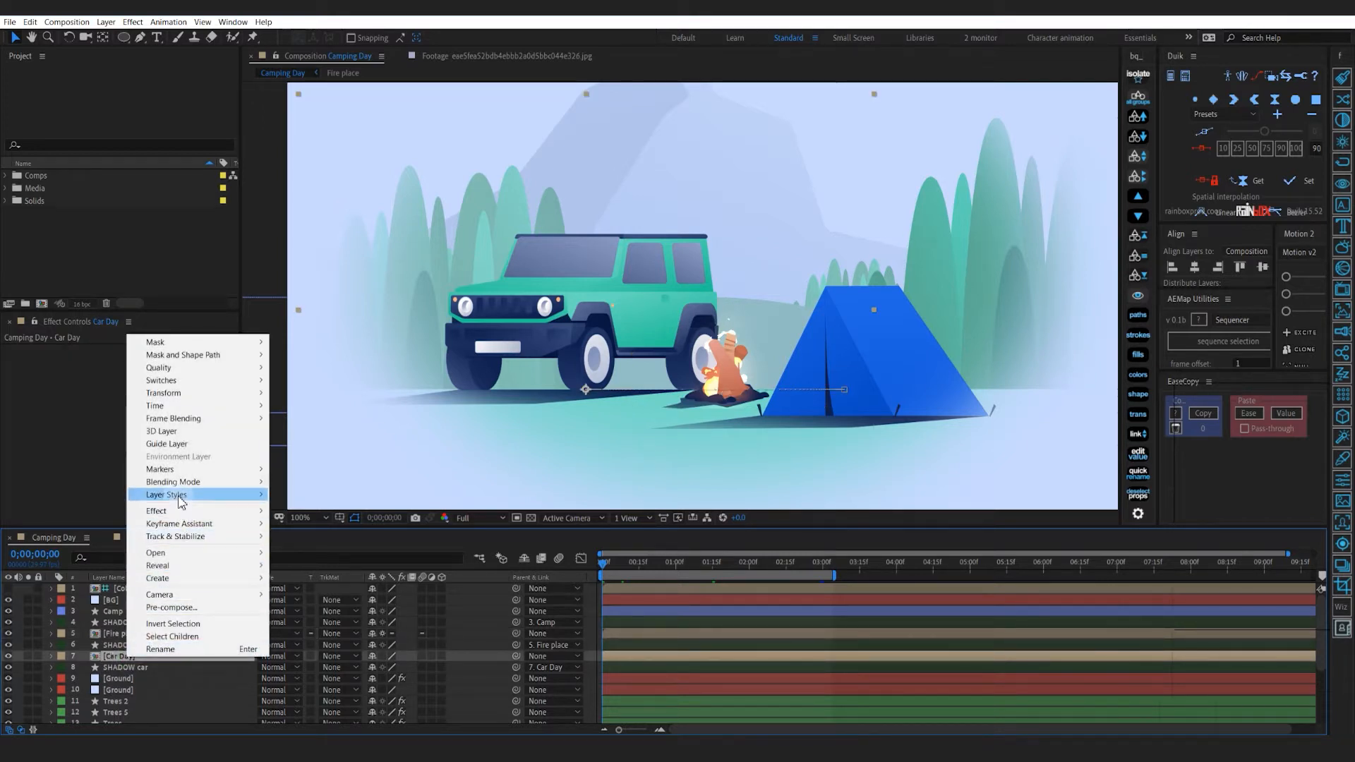
mouse_move(233, 495)
click(331, 548)
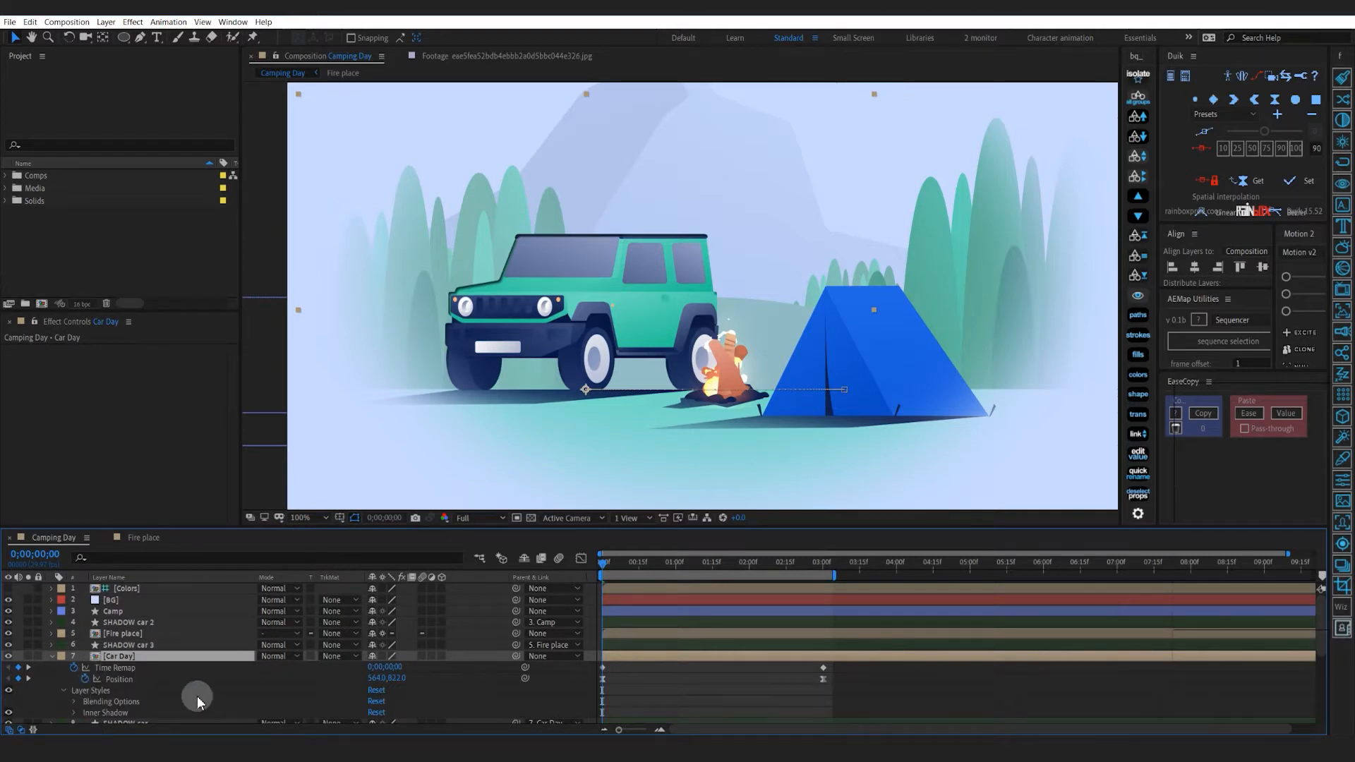
Set the Car Day layer's inner shadow color to pale yellow and its blend mode to Screen
scroll(192, 693, down, 3)
click(74, 646)
scroll(171, 654, down, 2)
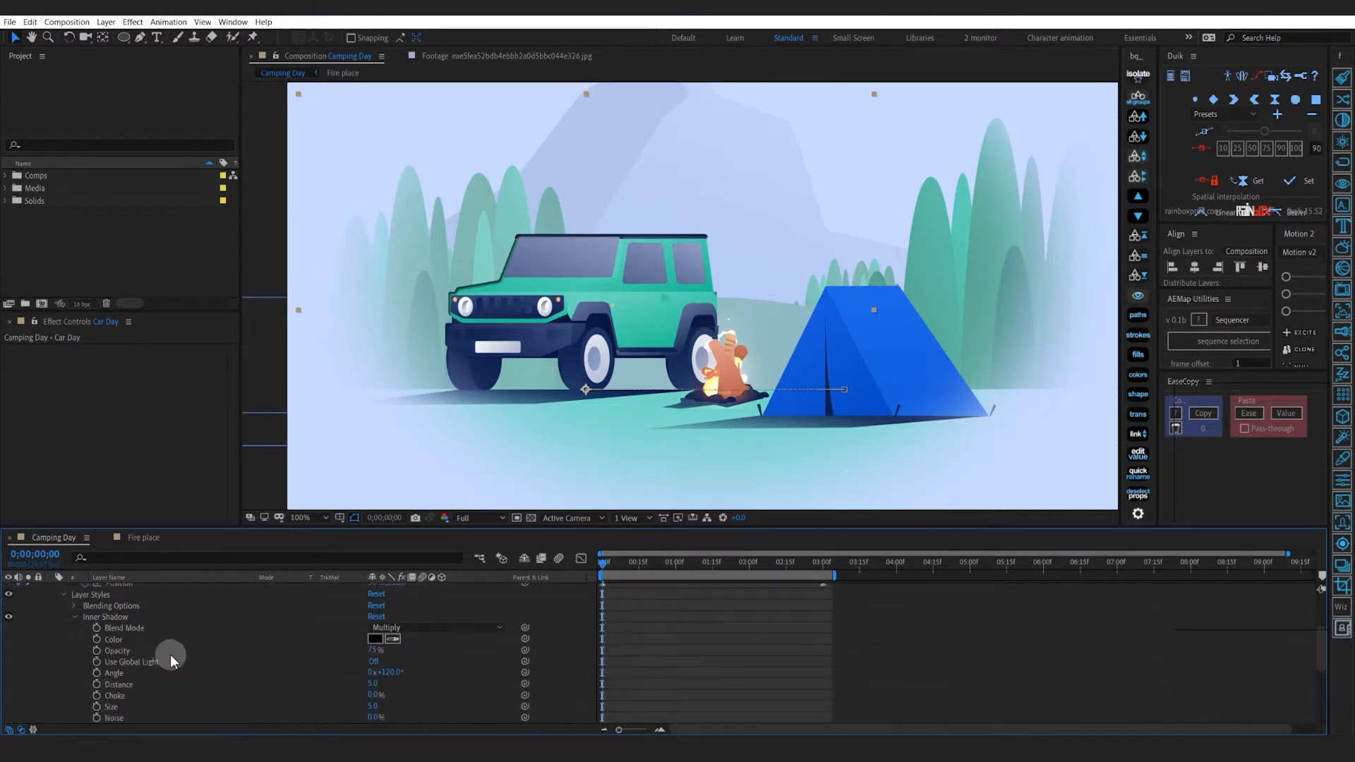
scroll(263, 627, up, 1)
click(375, 638)
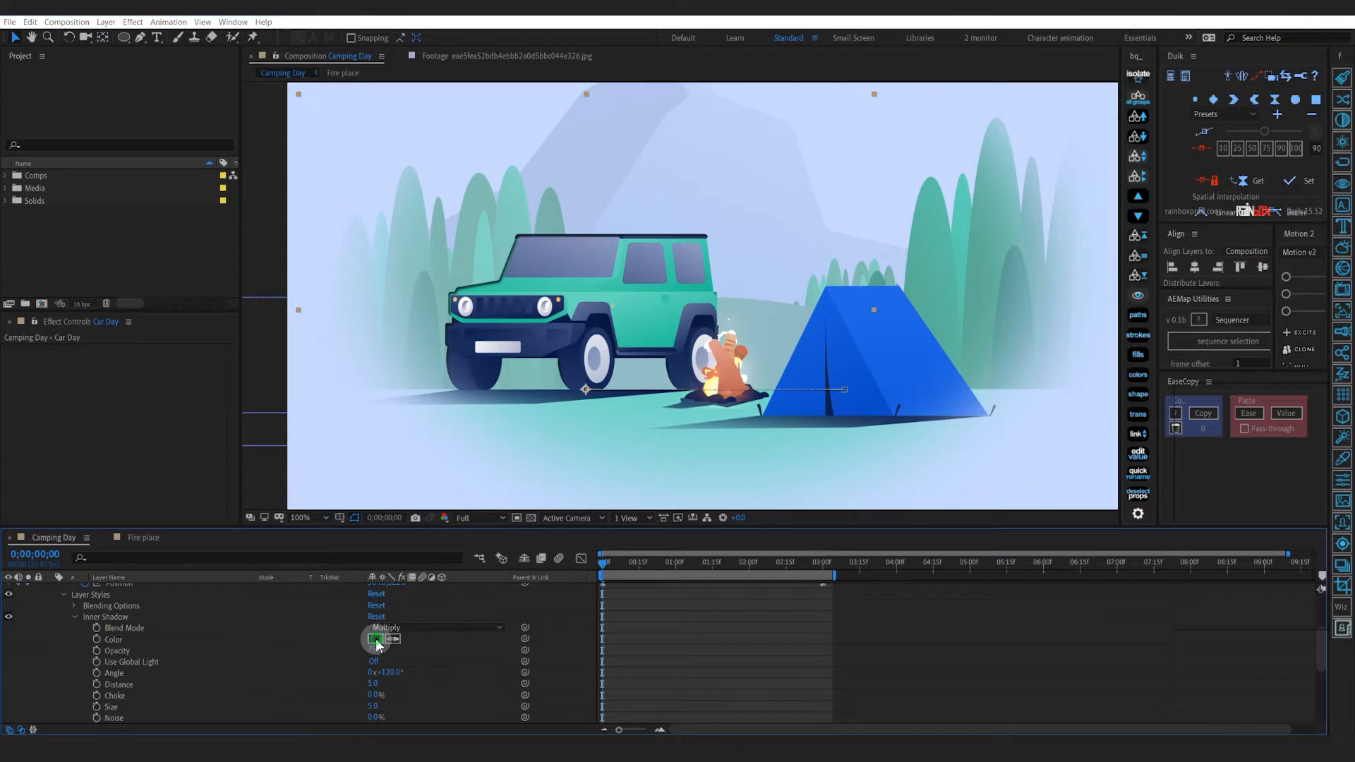
click(648, 296)
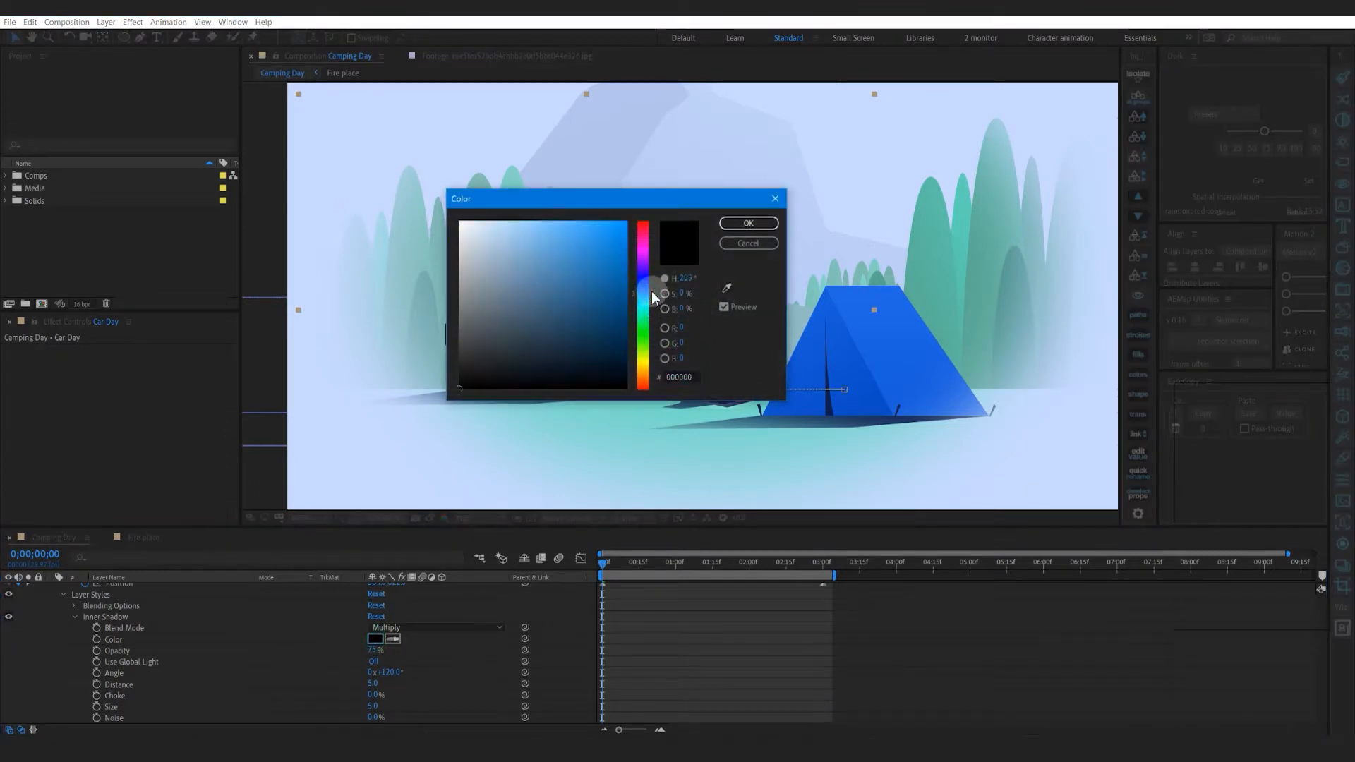
click(650, 366)
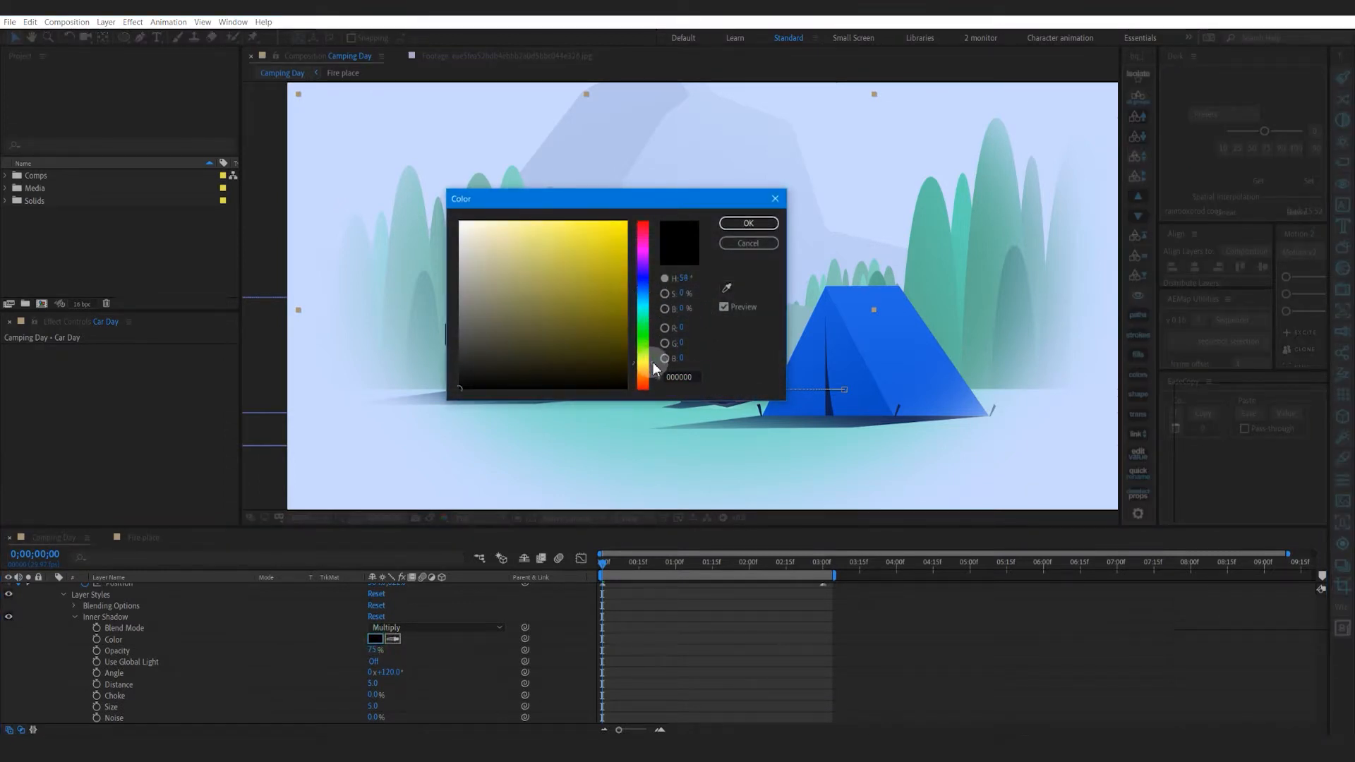
click(500, 221)
click(749, 219)
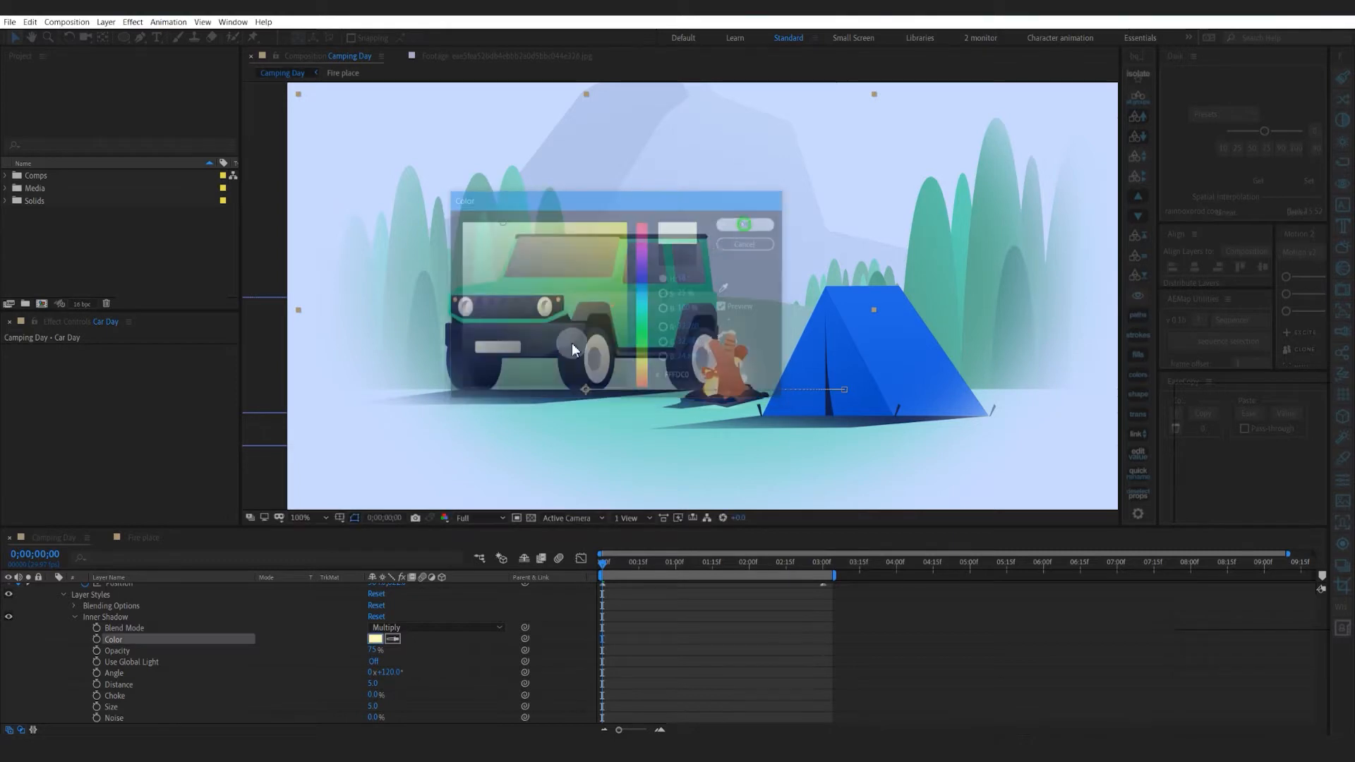
click(399, 627)
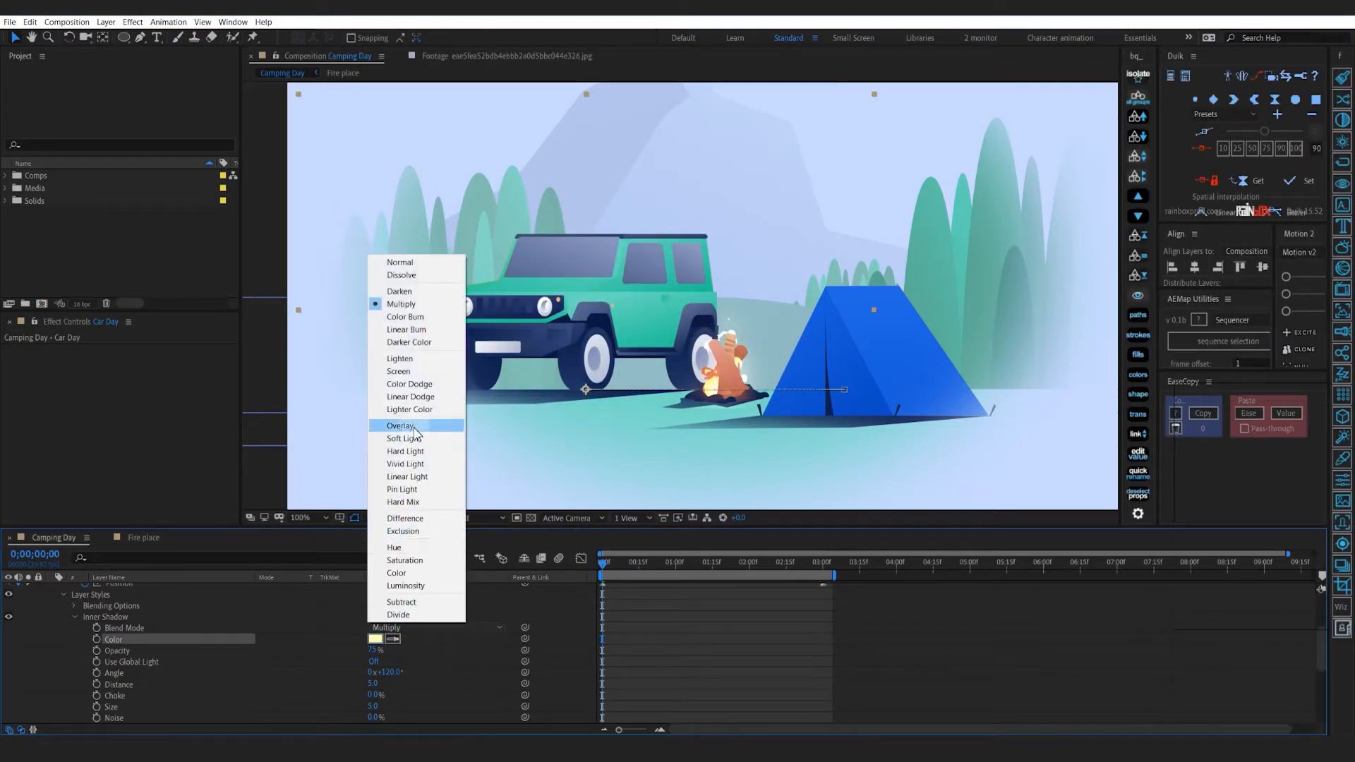
click(399, 371)
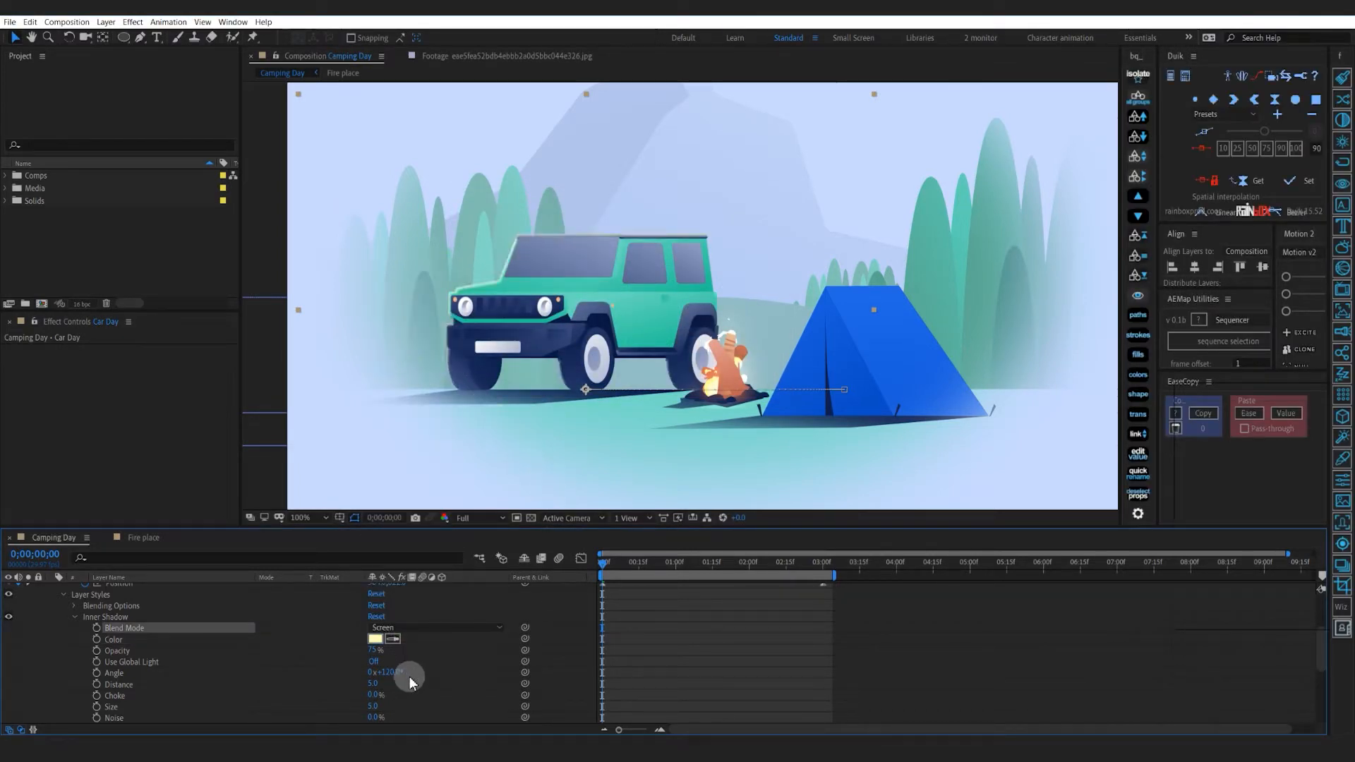
Set the Car Day layer's inner shadow to size 20, distance 21 and opacity 15%
scroll(399, 678, down, 1)
drag(373, 673, 387, 668)
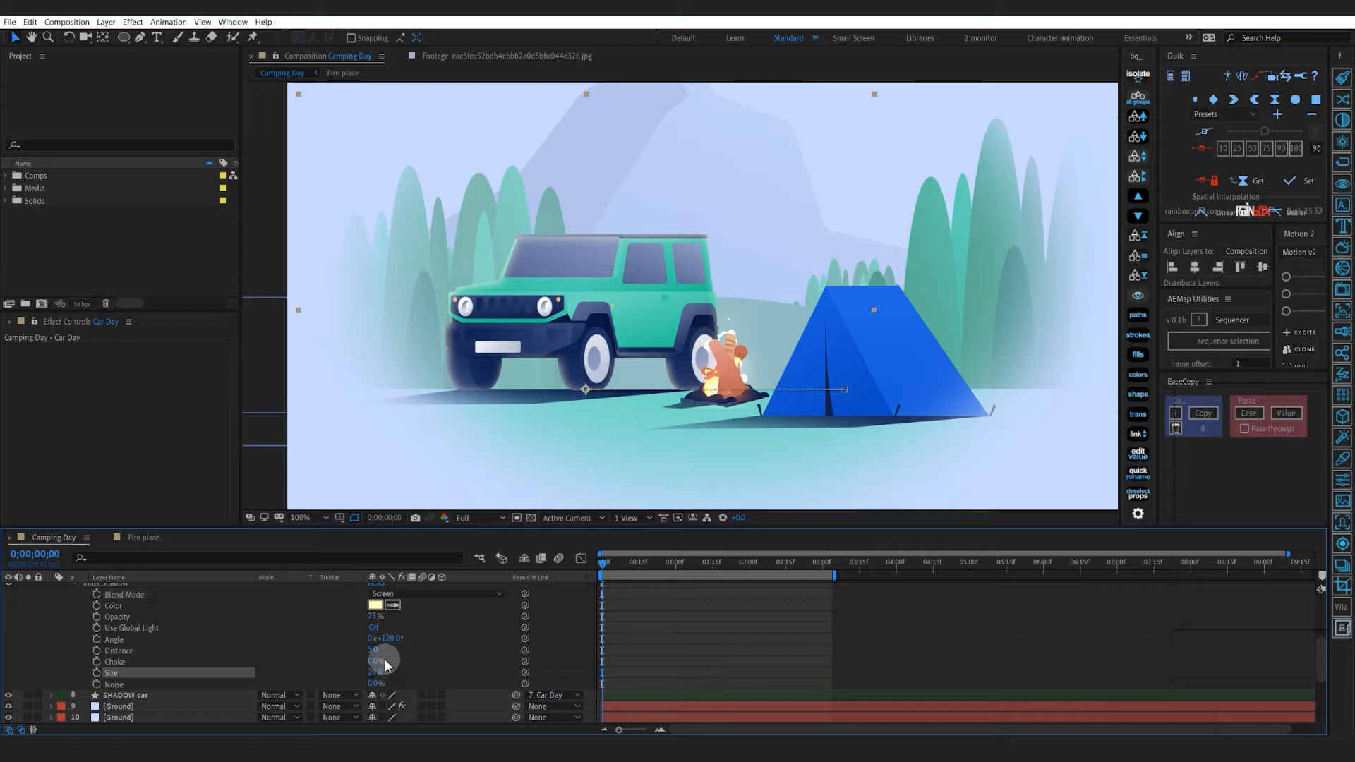
mouse_move(372, 650)
mouse_down()
mouse_move(385, 652)
mouse_move(368, 617)
mouse_move(326, 628)
mouse_move(339, 629)
mouse_up()
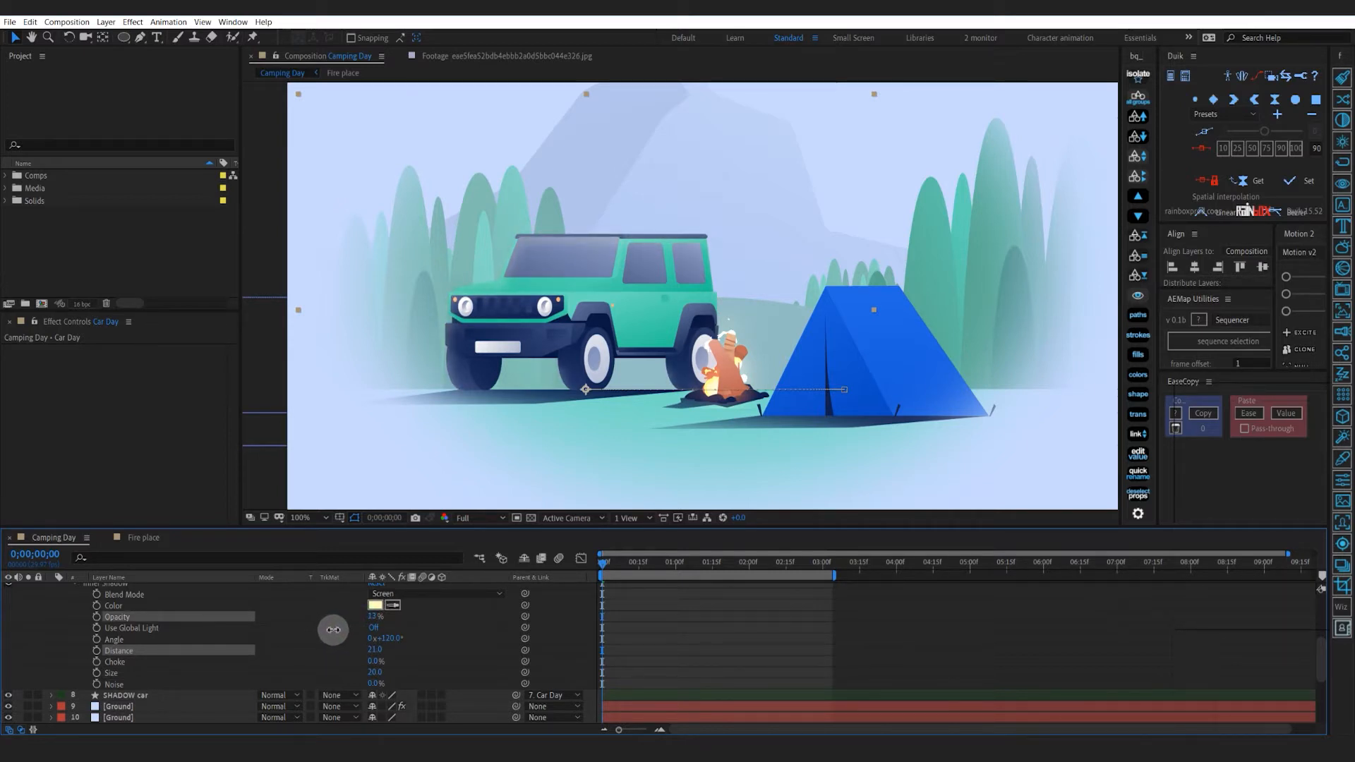
click(707, 641)
Copy the Car Day layer's Layer Styles onto the Camp layer
scroll(707, 641, up, 2)
click(73, 649)
click(111, 628)
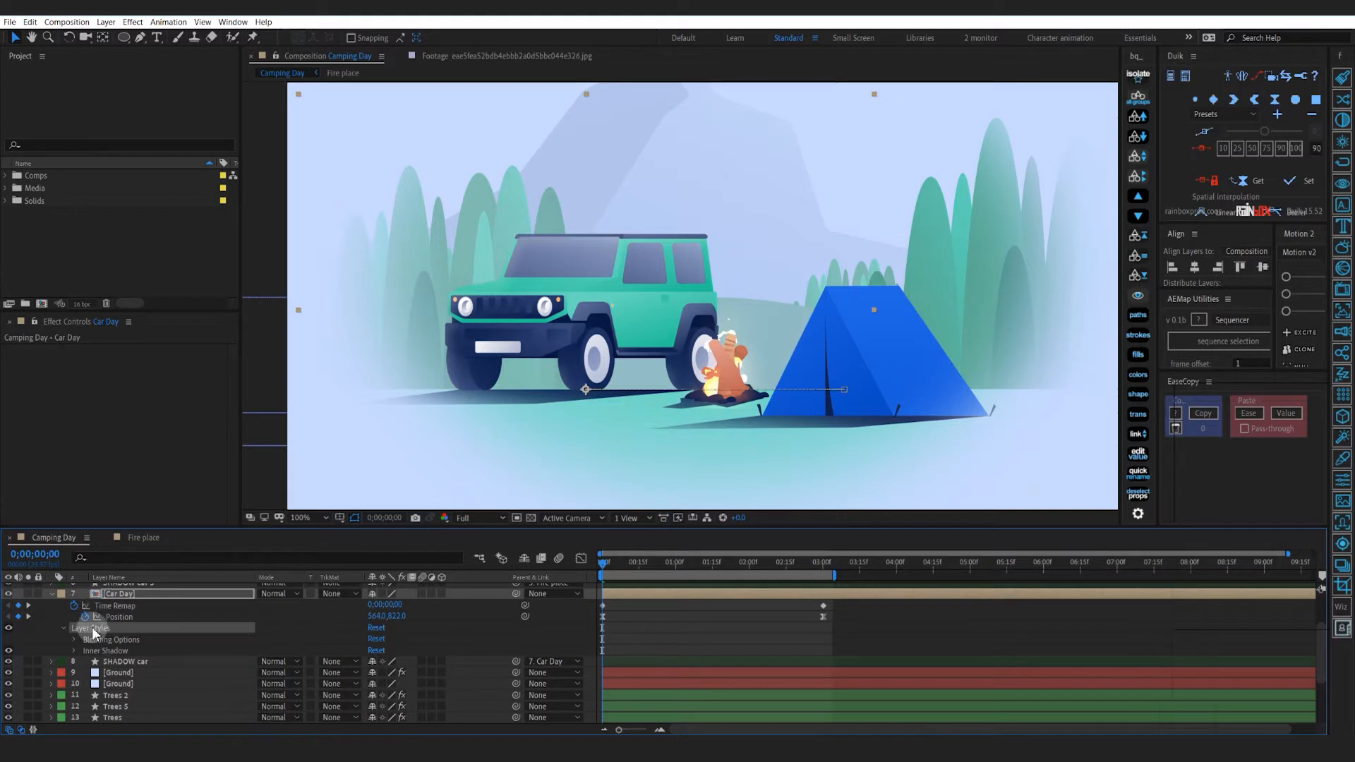
key(ctrl+c)
scroll(79, 637, up, 1)
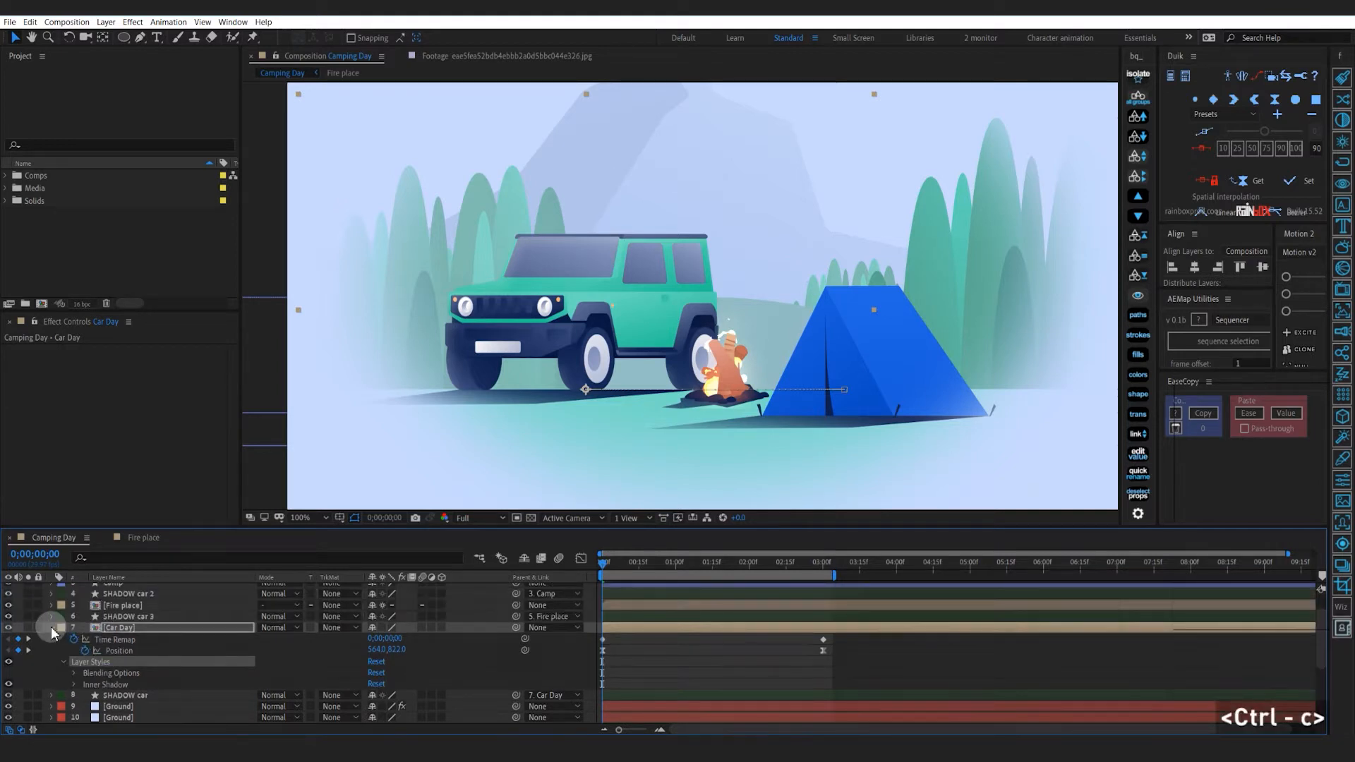
click(51, 626)
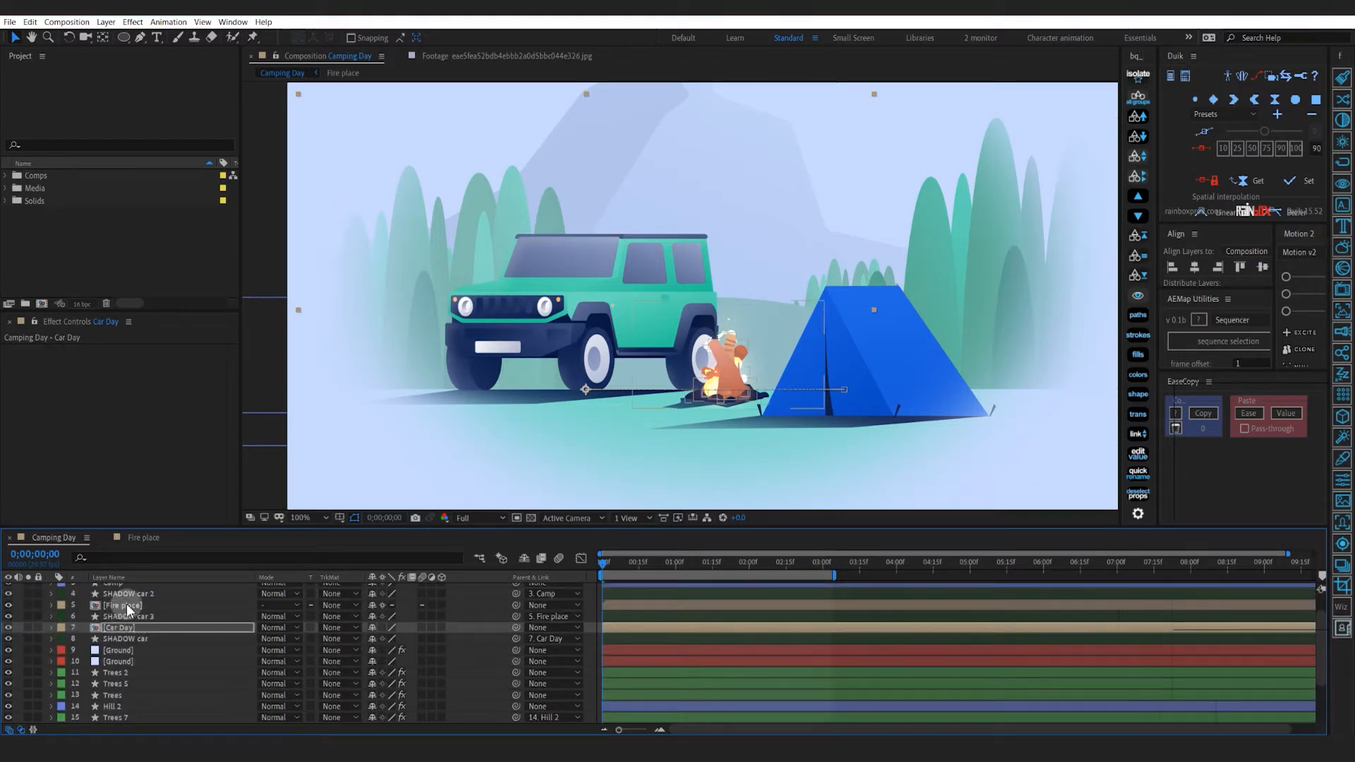
scroll(126, 604, up, 1)
click(115, 612)
key(ctrl+v)
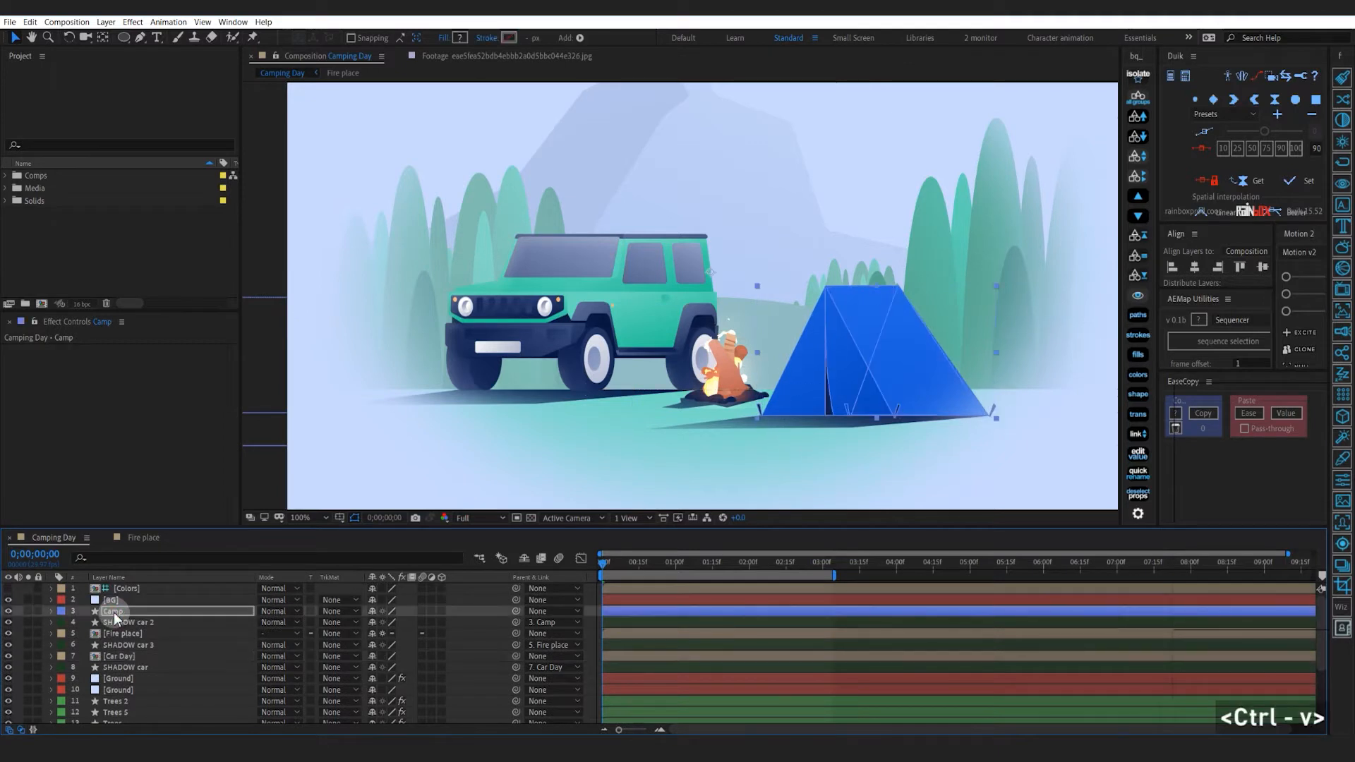
Set the opacity of the Camp layer's inner shadow to 34%
click(50, 611)
click(63, 645)
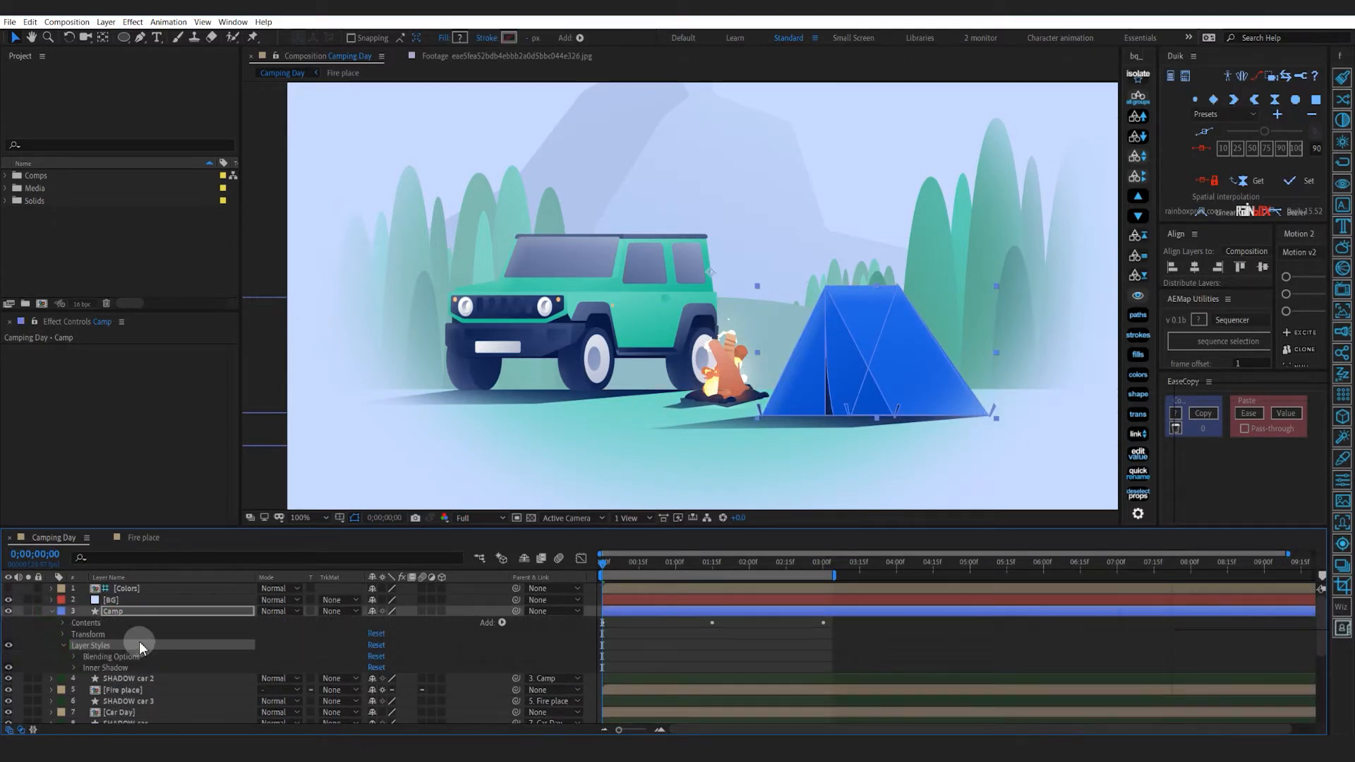
scroll(138, 642, down, 1)
click(73, 634)
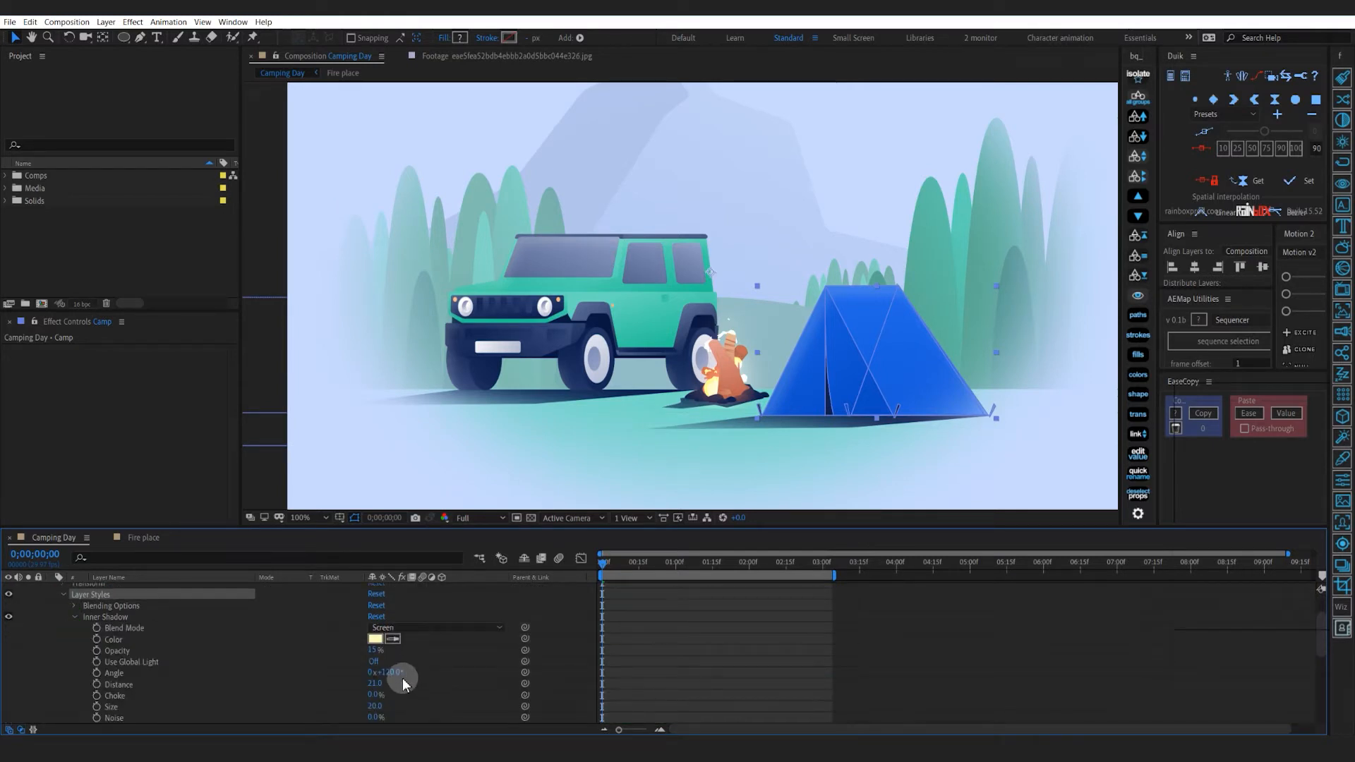
scroll(402, 678, down, 1)
drag(374, 672, 377, 673)
drag(367, 616, 403, 620)
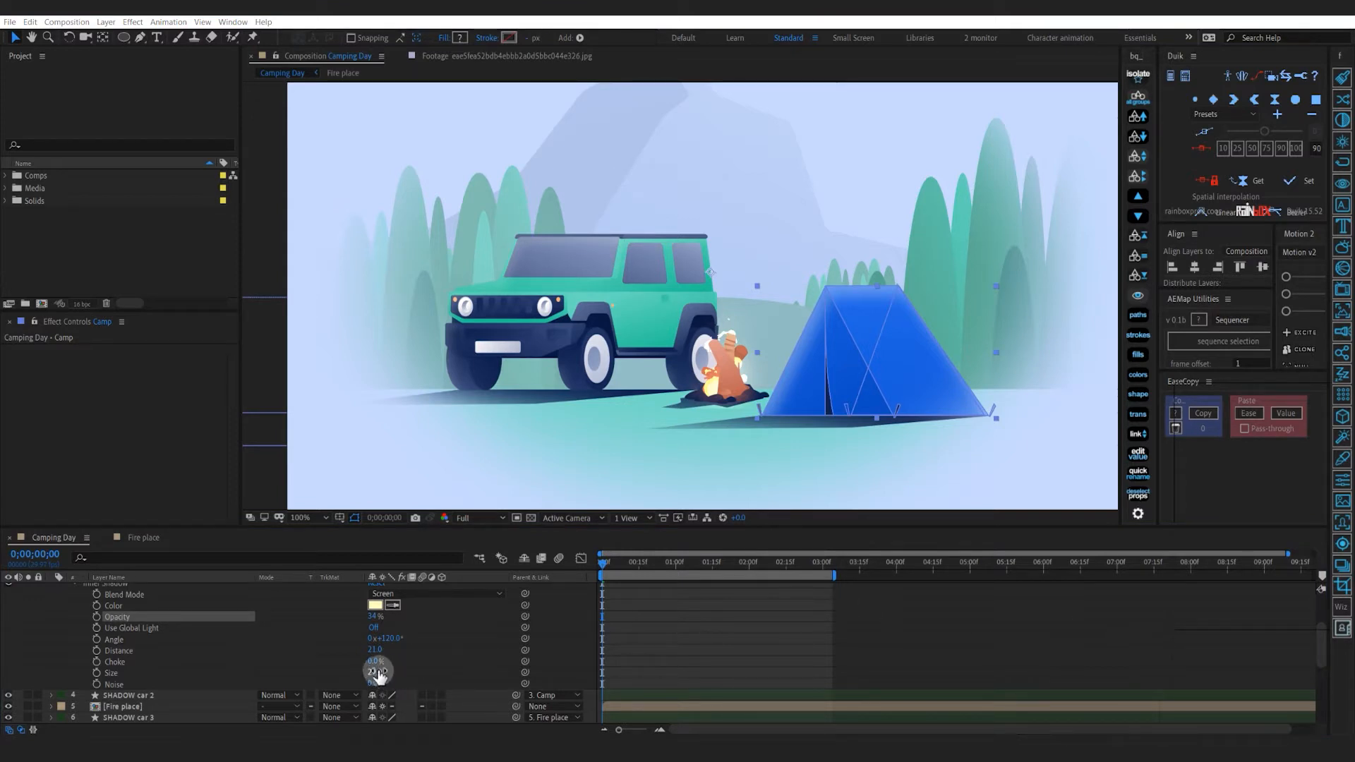
Set the Camp layer's inner shadow angle to 1x+4.0° and its size to 50, and collapse the layer's properties
drag(388, 639, 571, 660)
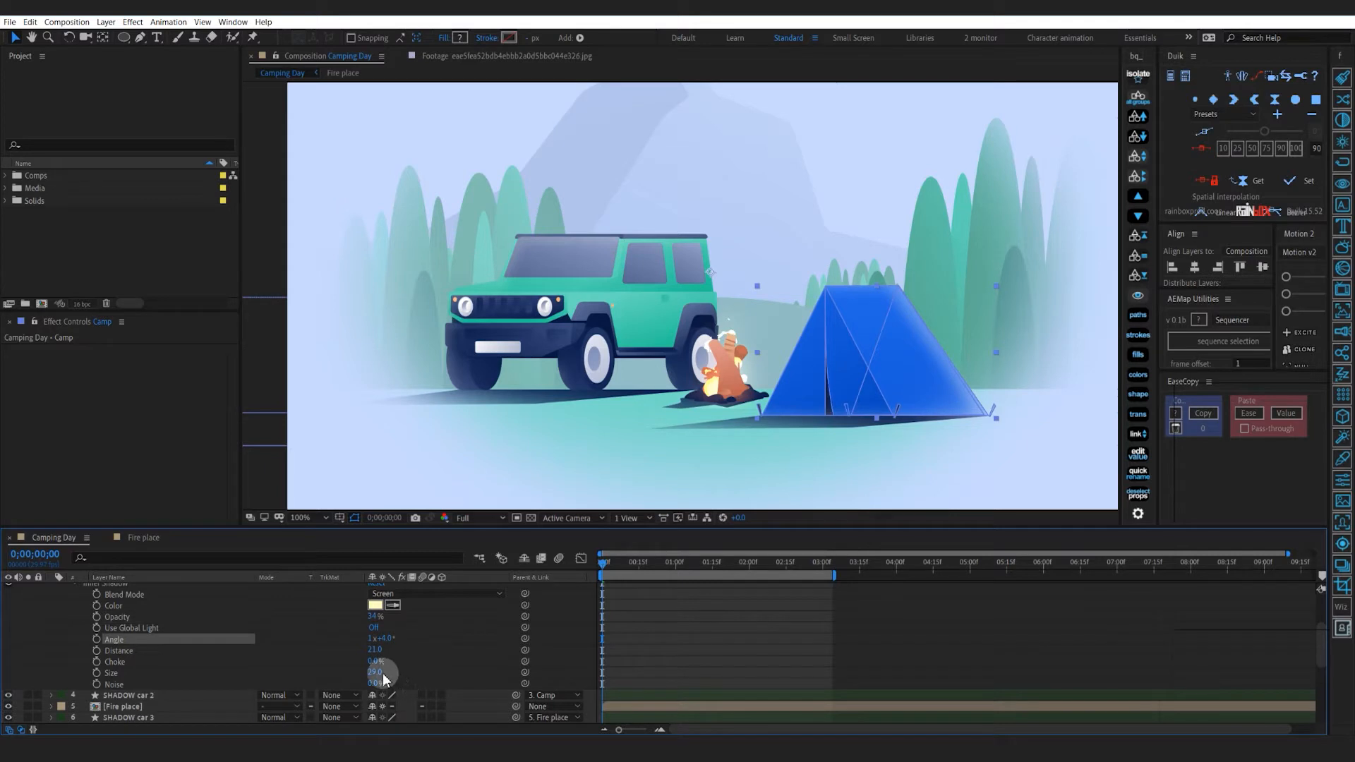
drag(382, 674, 387, 671)
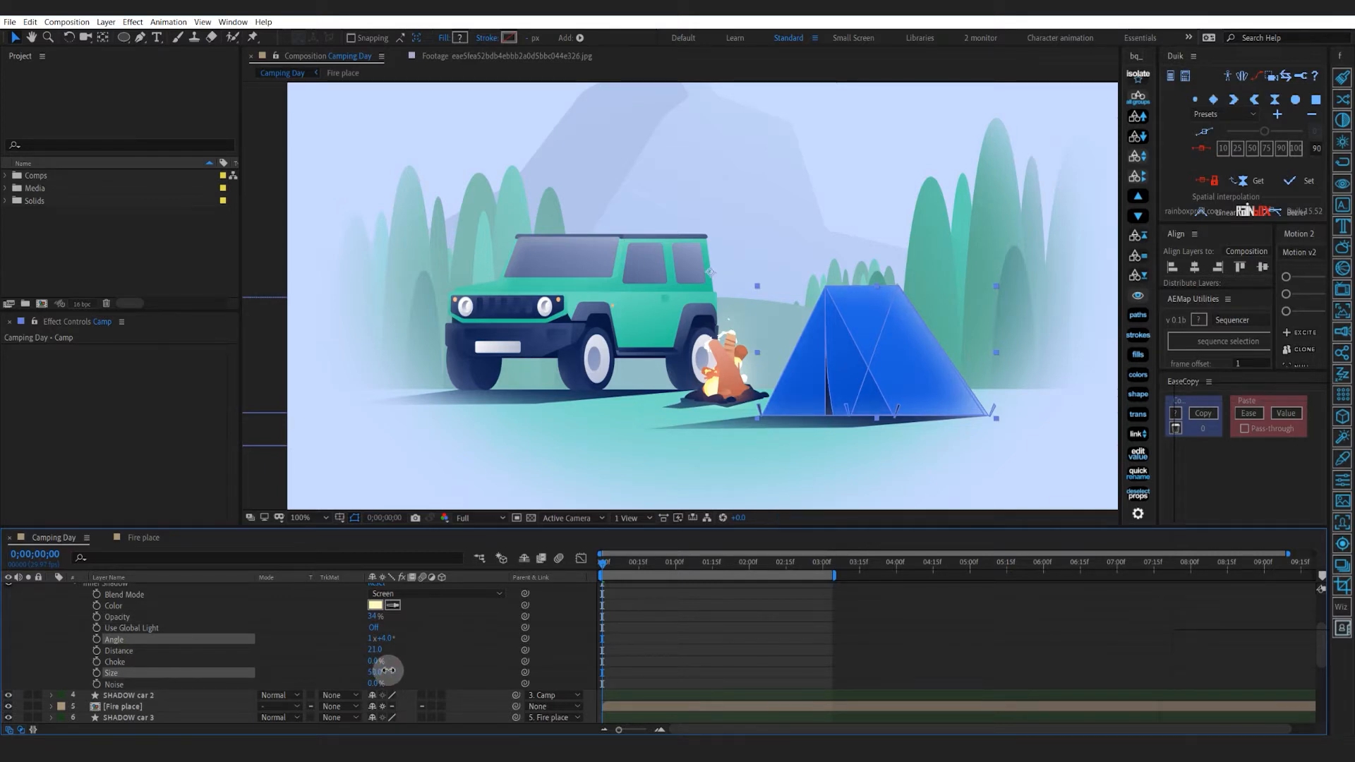
click(750, 651)
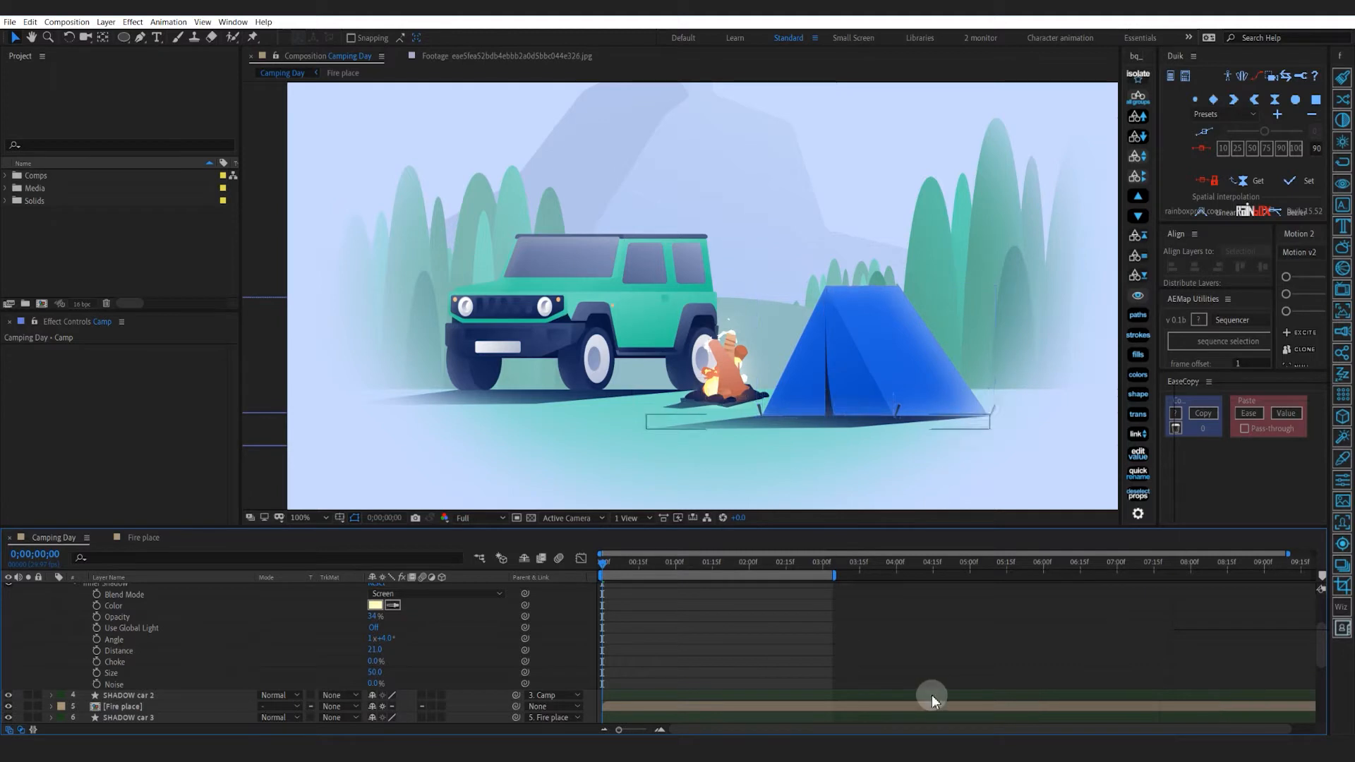
scroll(128, 604, up, 1)
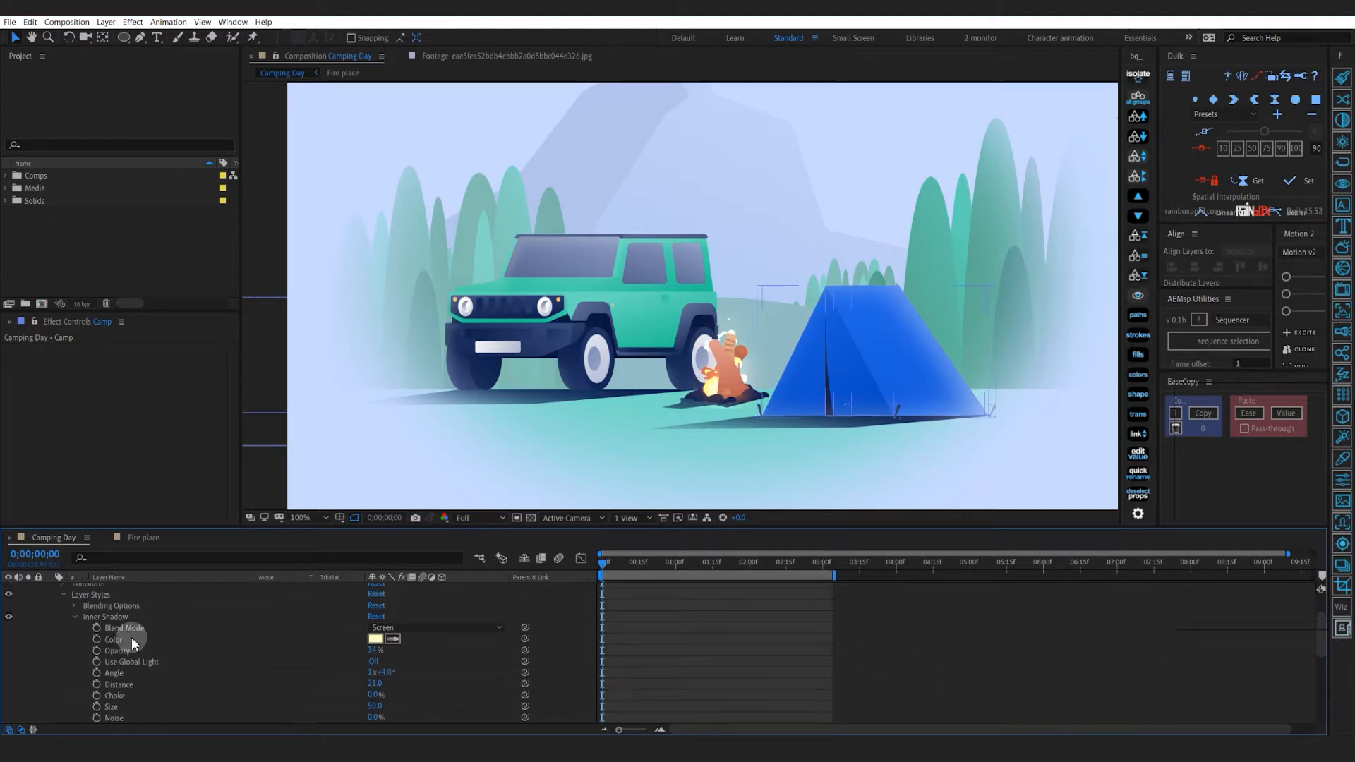
click(63, 596)
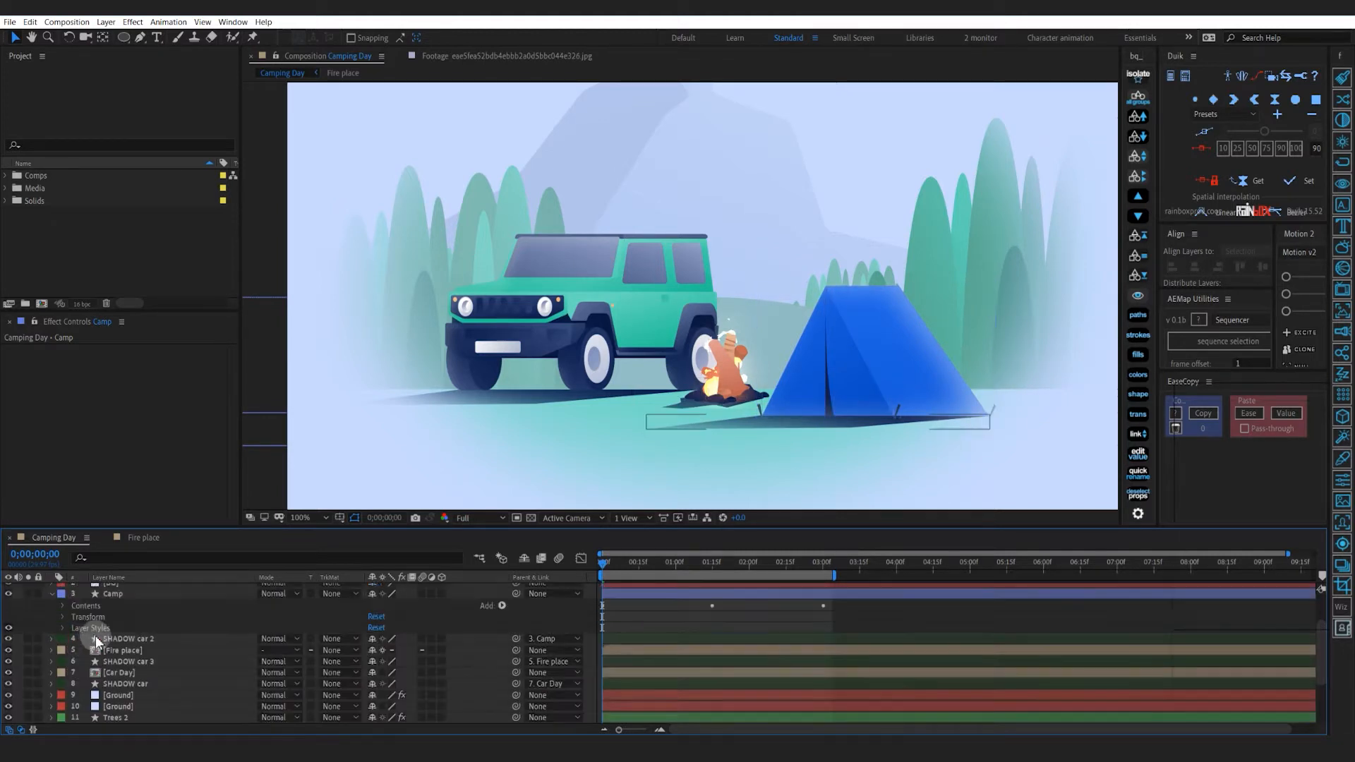
click(52, 595)
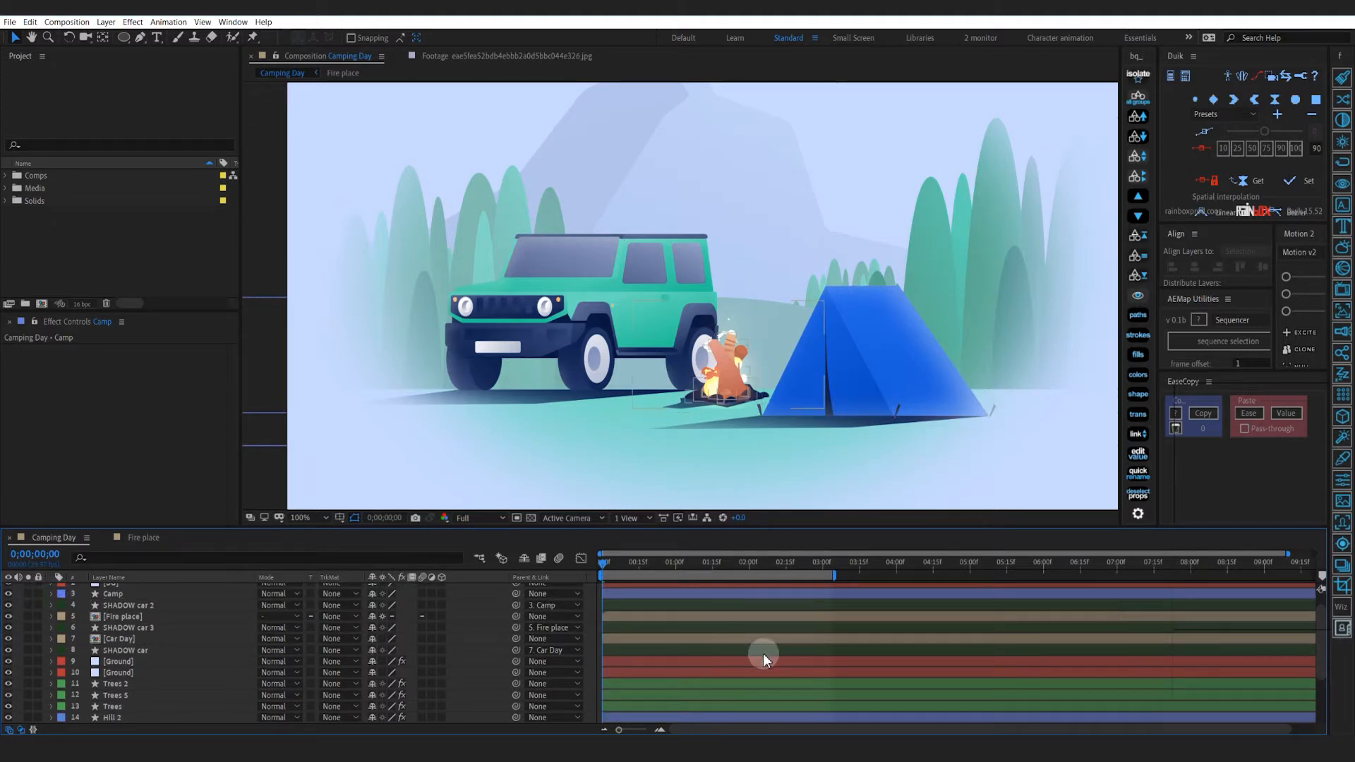
click(706, 656)
click(936, 409)
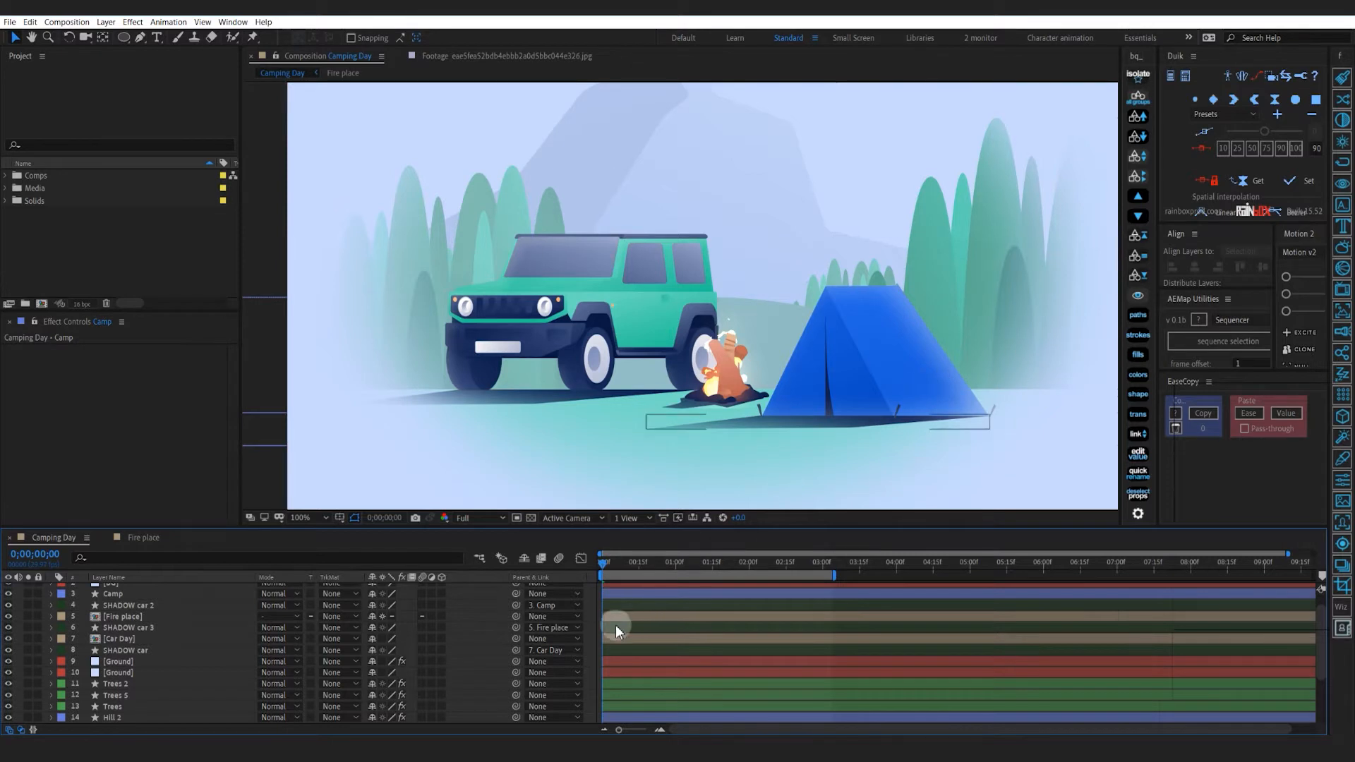
Copy the adjusted Layer Styles of the Camp layer
scroll(619, 628, up, 2)
click(645, 611)
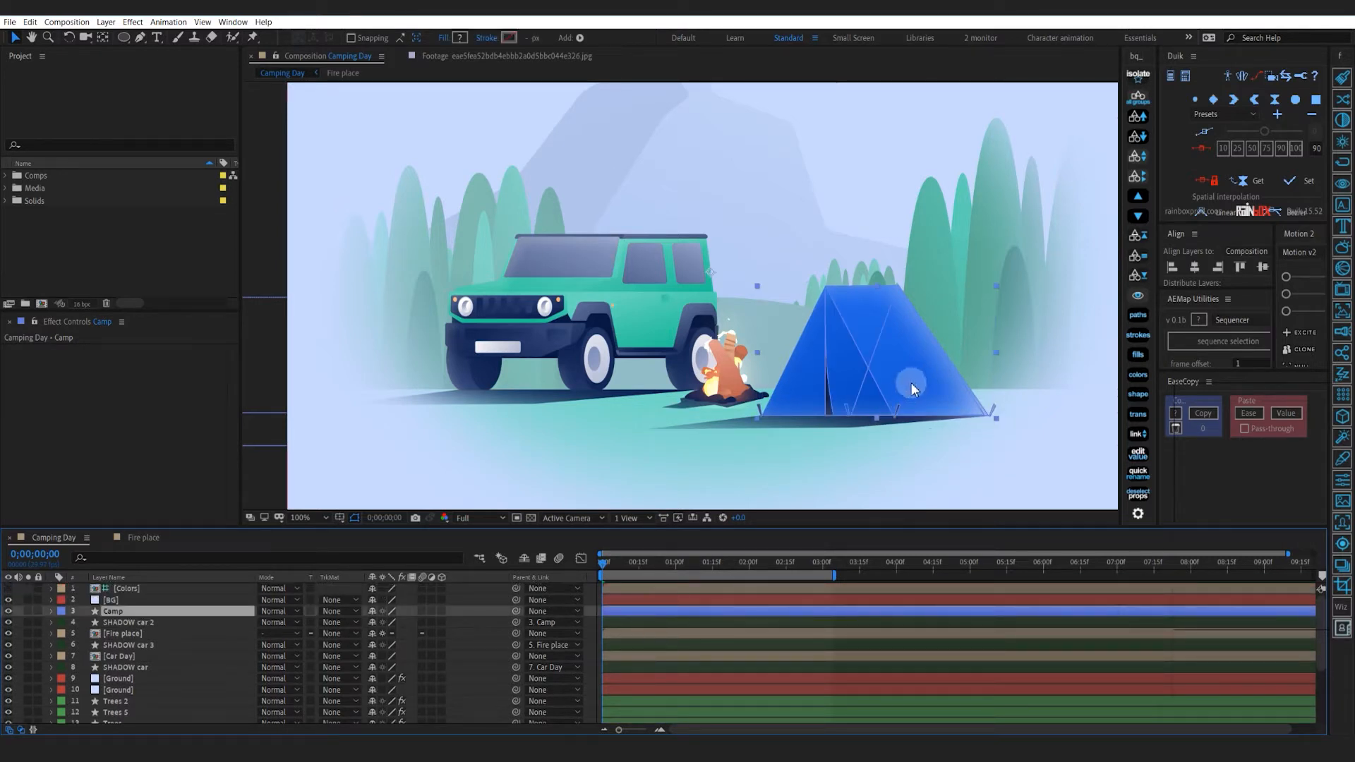
click(51, 611)
click(101, 645)
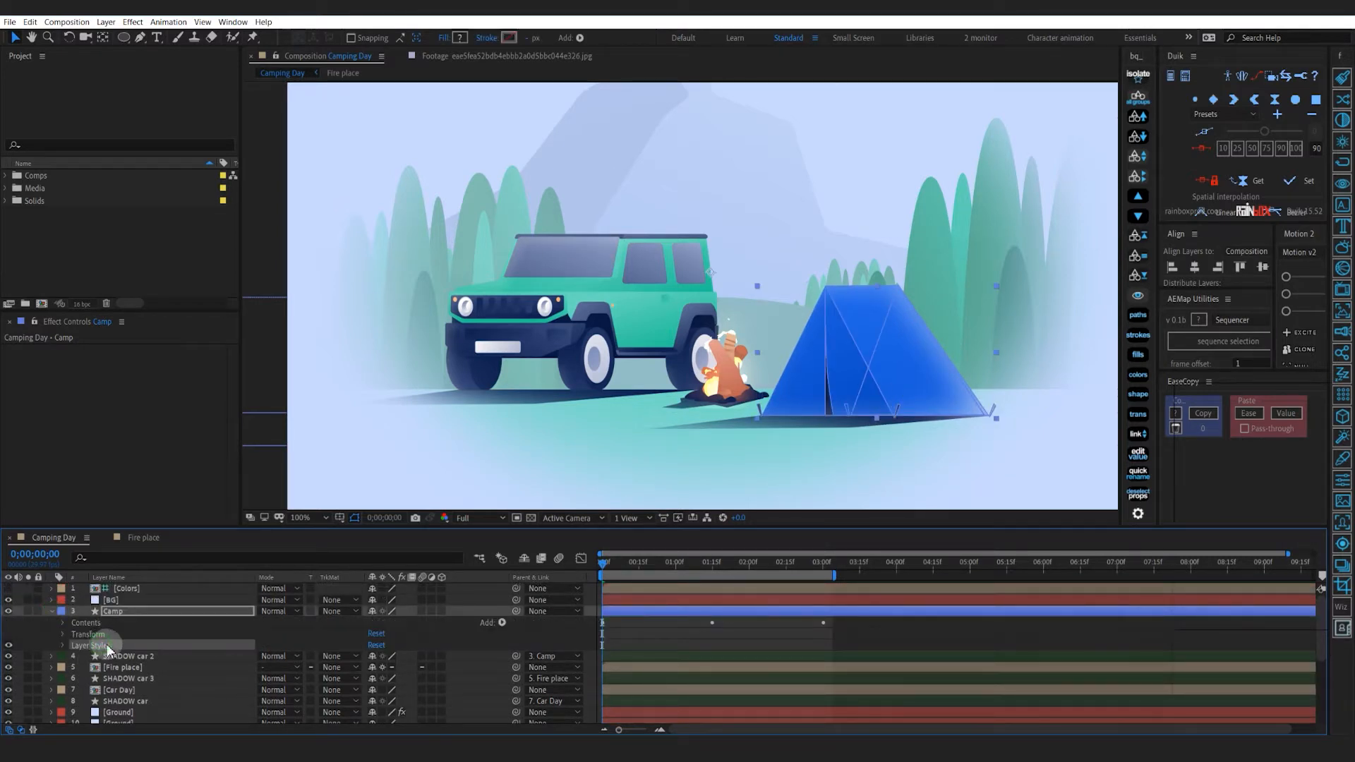
key(ctrl+c)
click(50, 611)
Paste the copied Layer Styles onto the Mountain layer and hide the layer controls in the composition view
scroll(141, 656, down, 2)
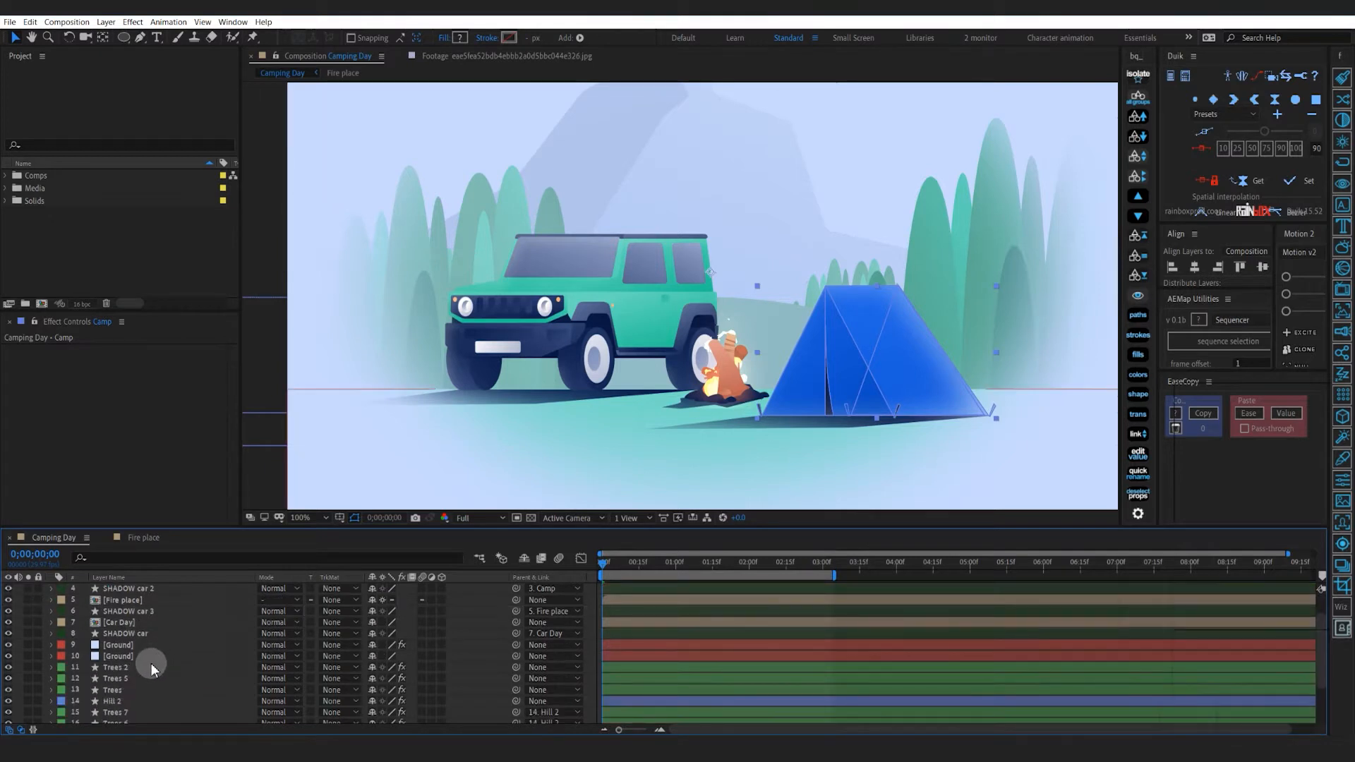
scroll(137, 674, down, 2)
scroll(137, 679, down, 1)
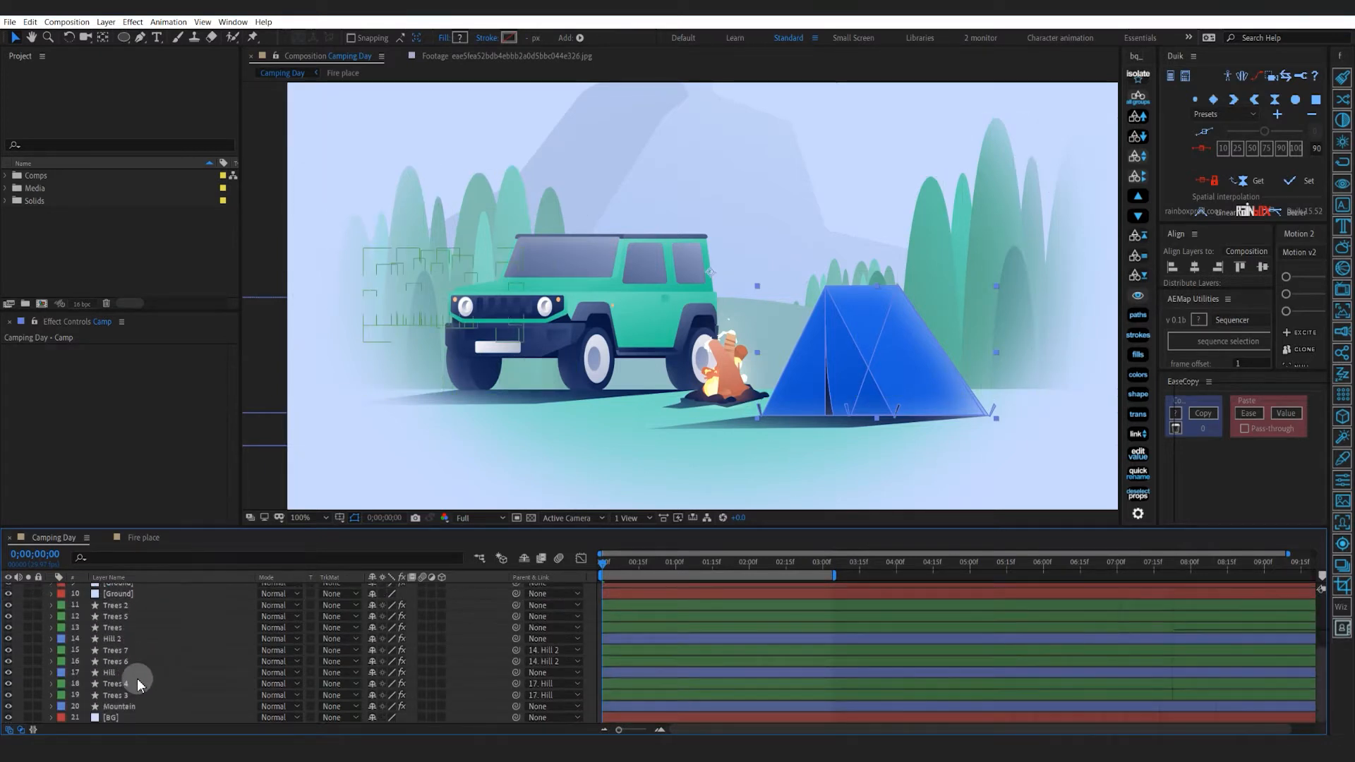
click(120, 707)
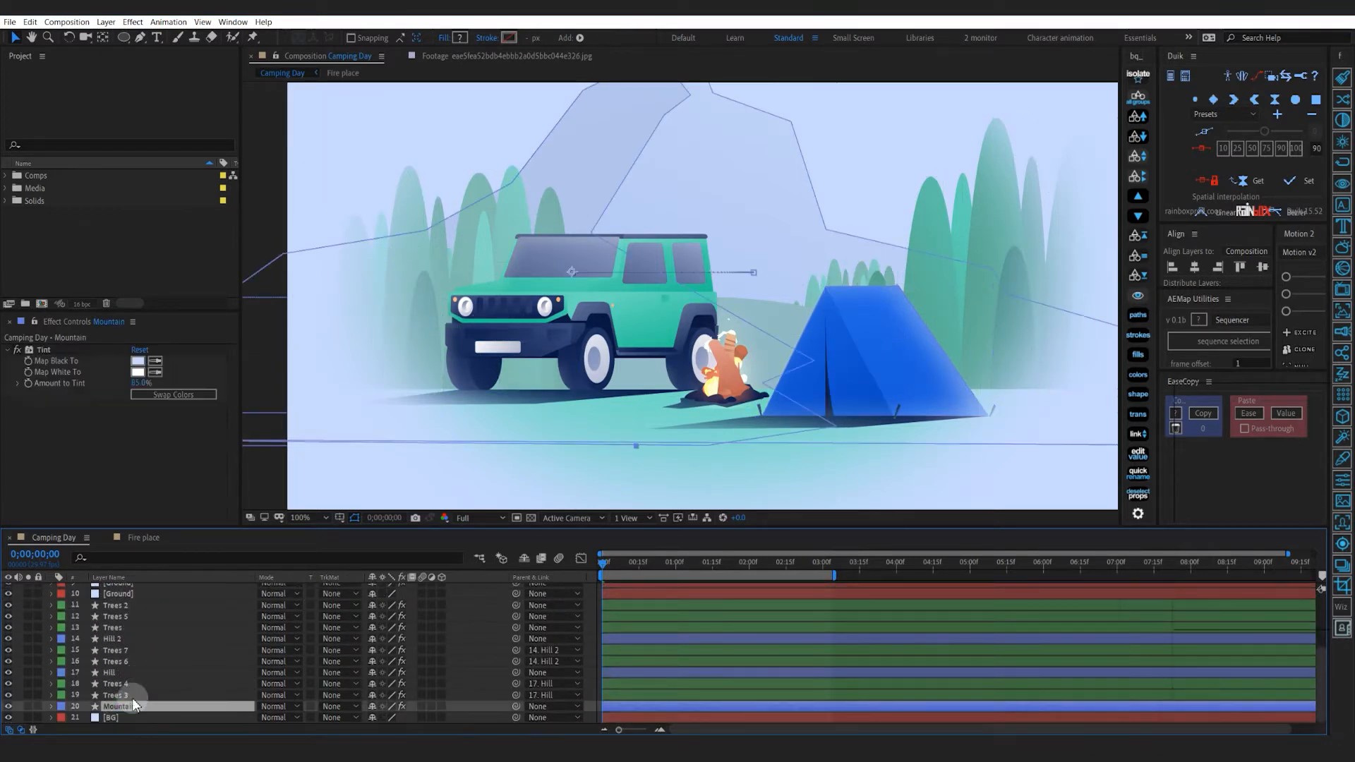
drag(660, 362, 664, 439)
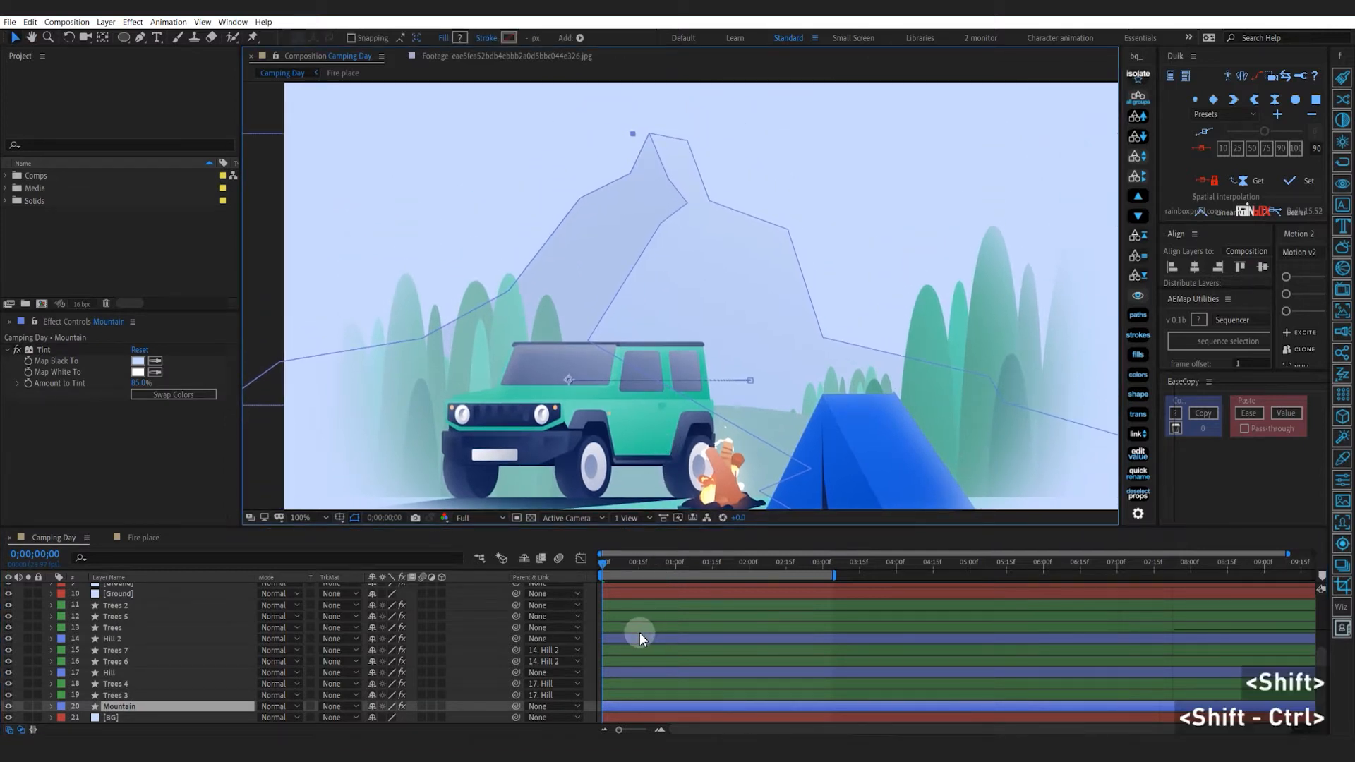
key(ctrl+shift+h)
key(ctrl+v)
key(Return)
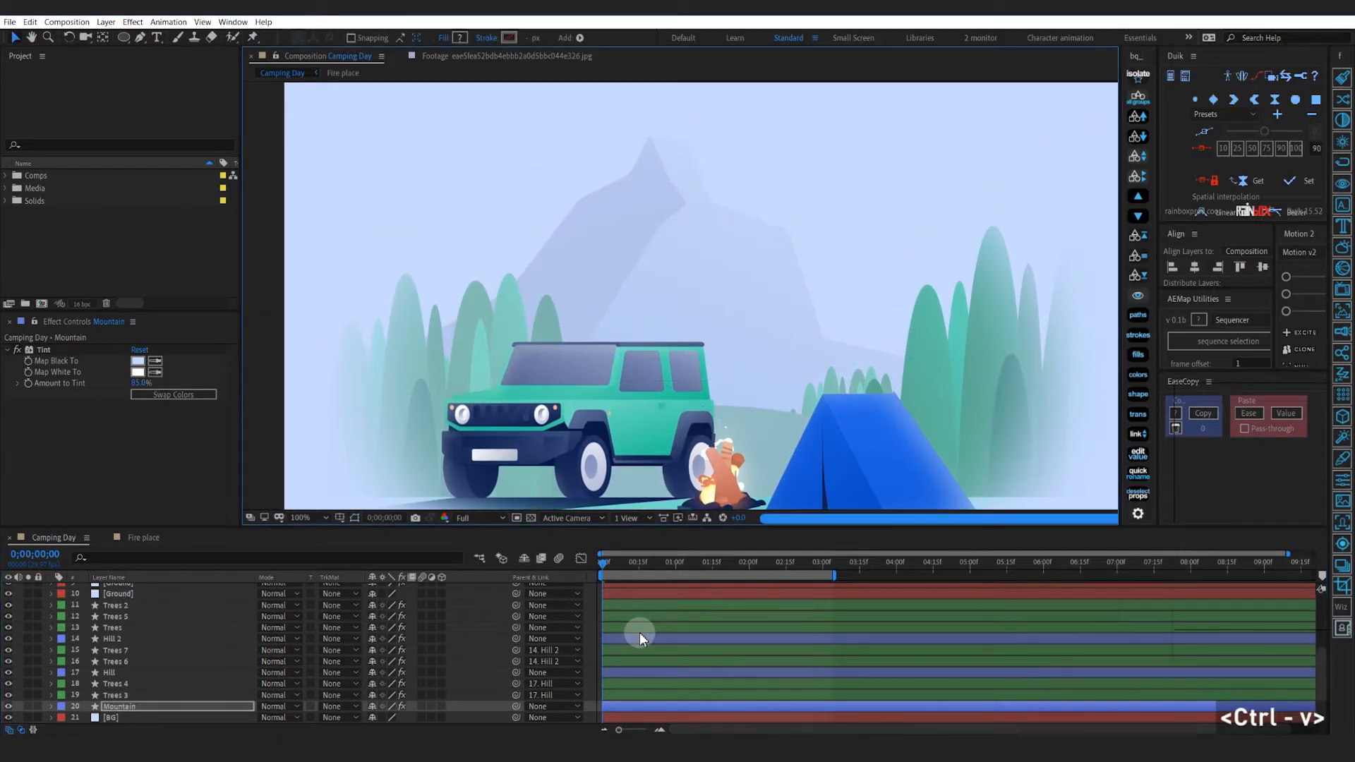
Set the Mountain layer's inner shadow size to 117 and collapse the layer's properties
click(51, 706)
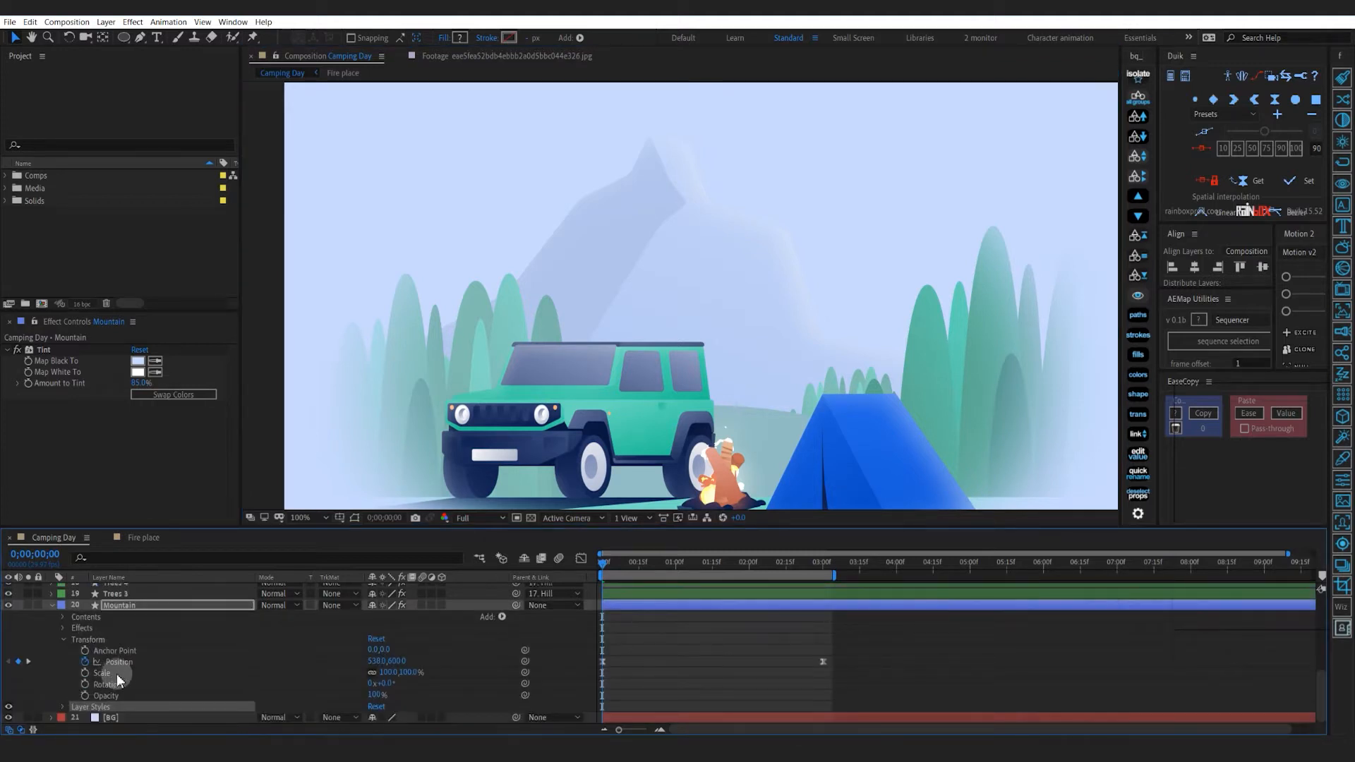
click(62, 640)
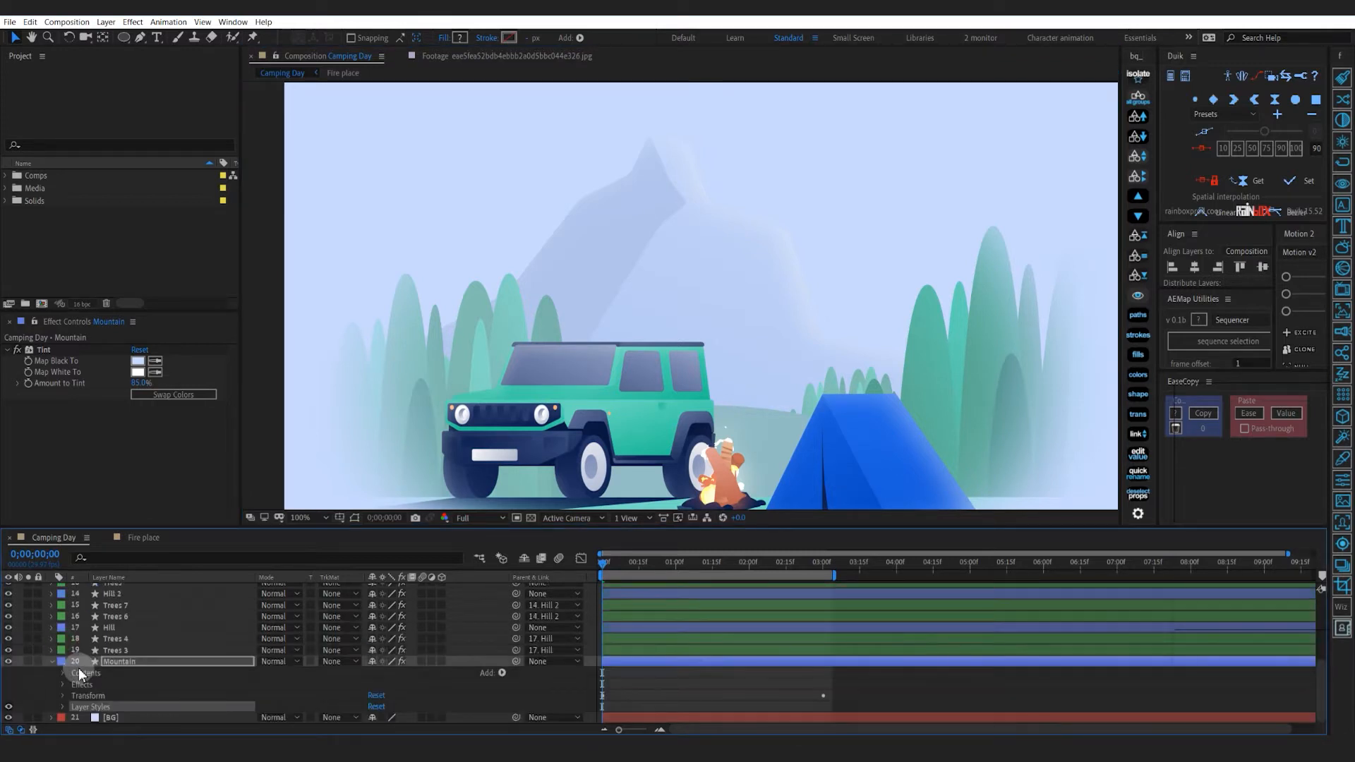
click(62, 707)
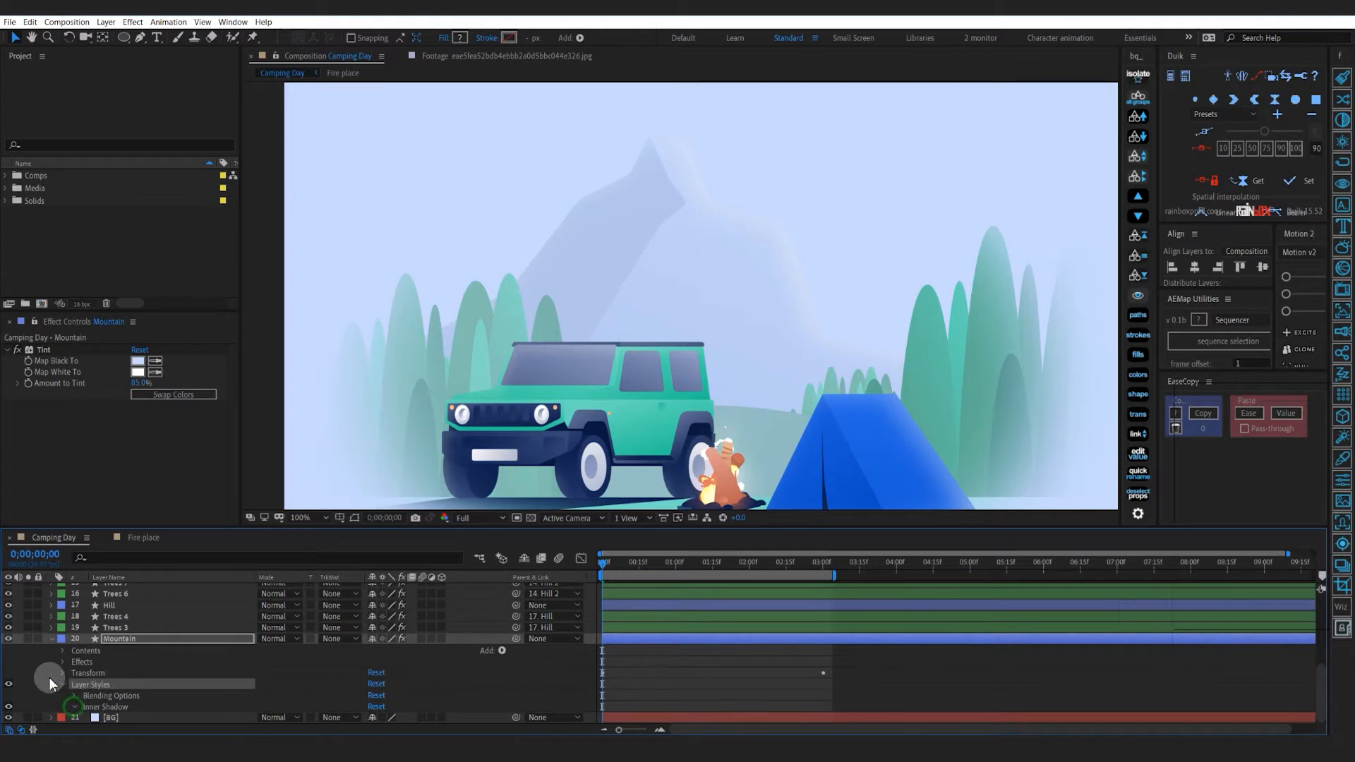
drag(374, 694, 415, 691)
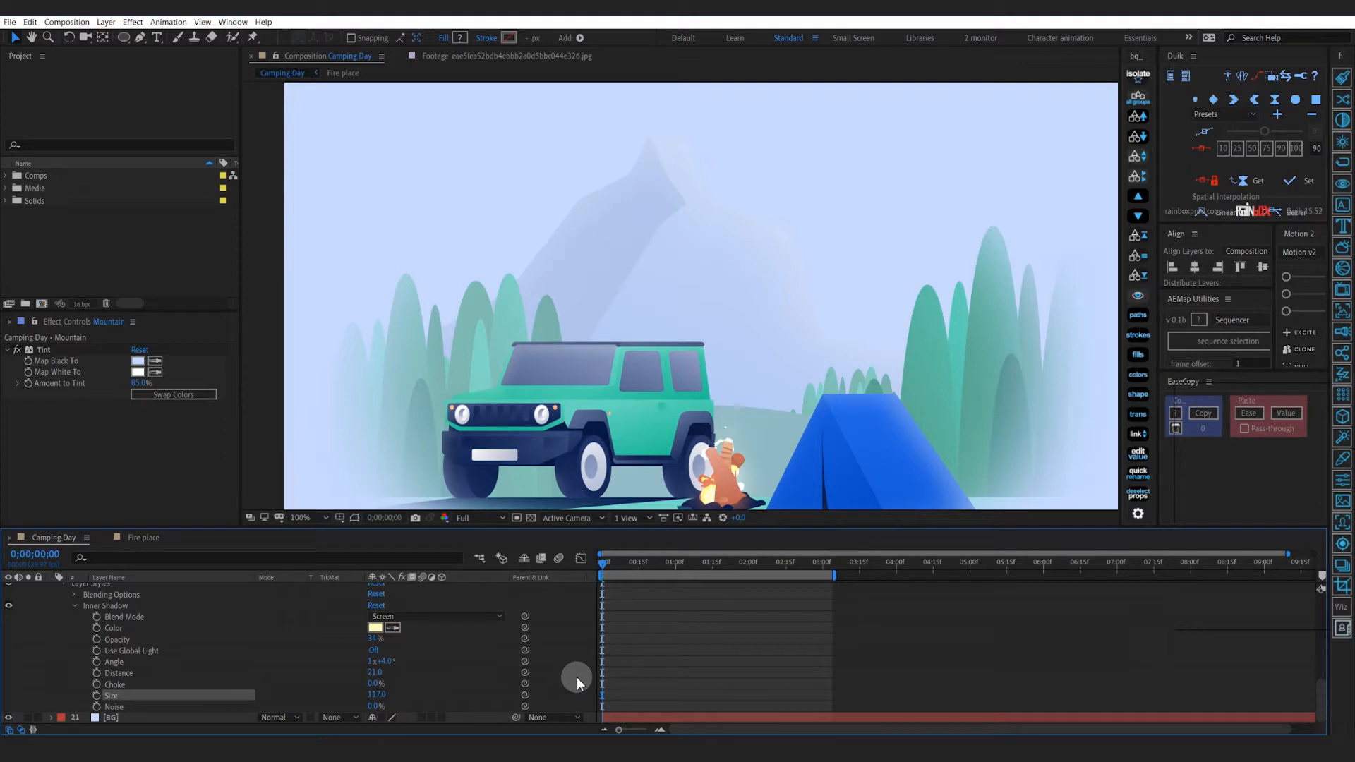
scroll(127, 649, up, 3)
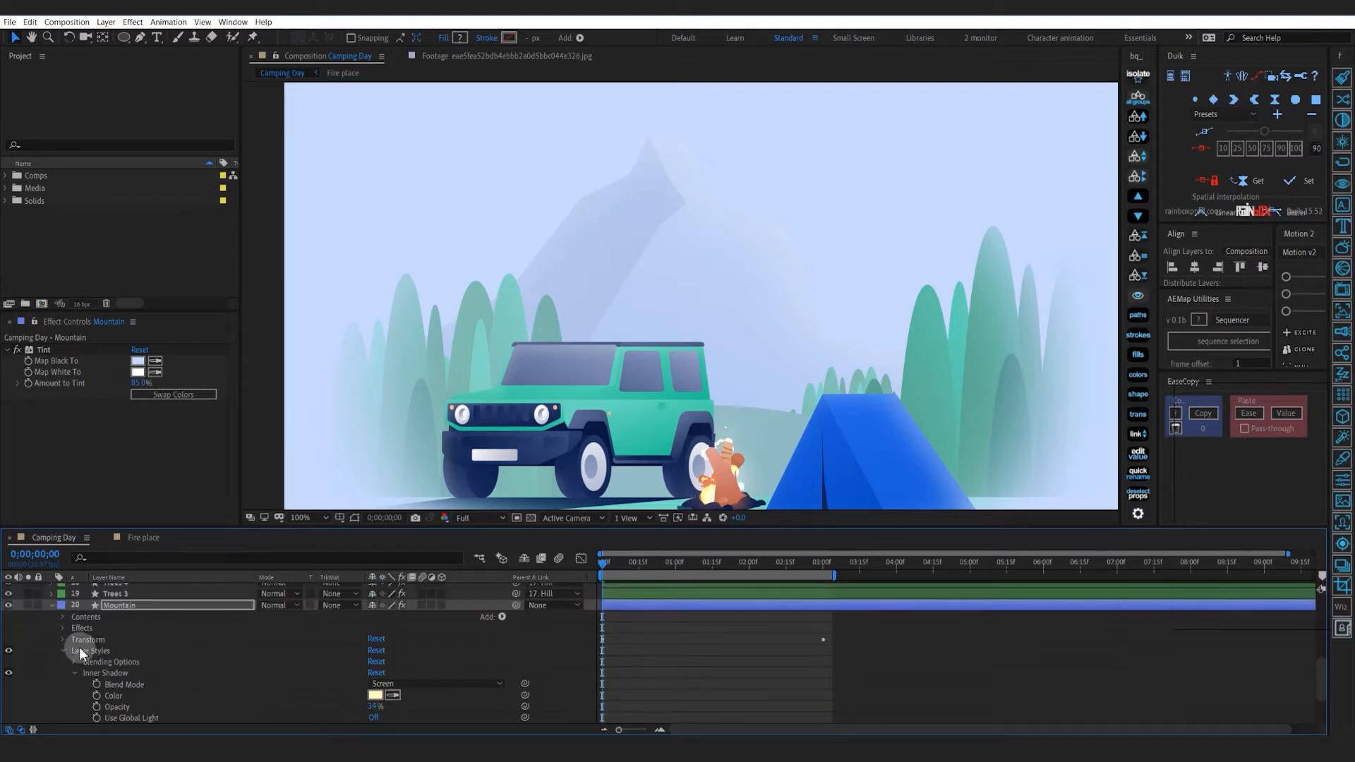
click(52, 607)
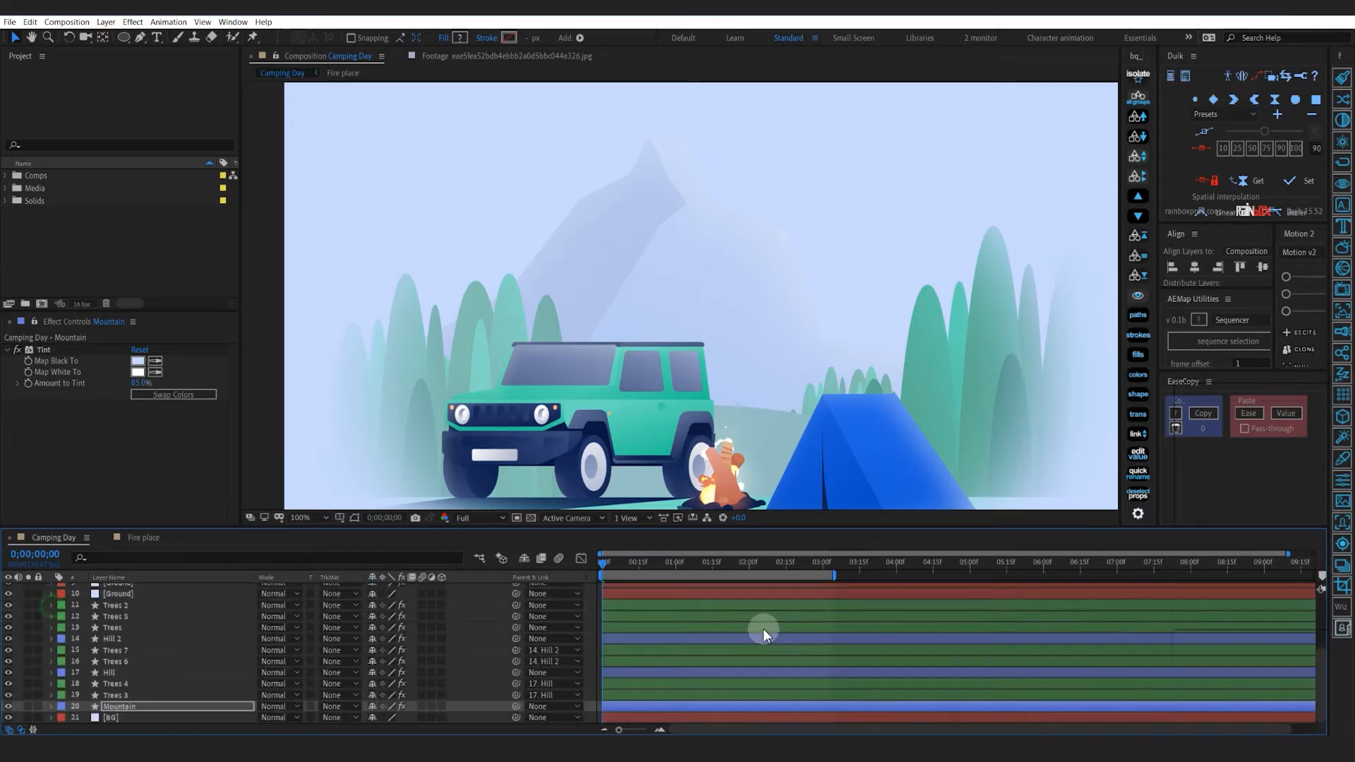
Copy the Layer Styles of the Car Day layer in the Camping Day timeline
click(595, 634)
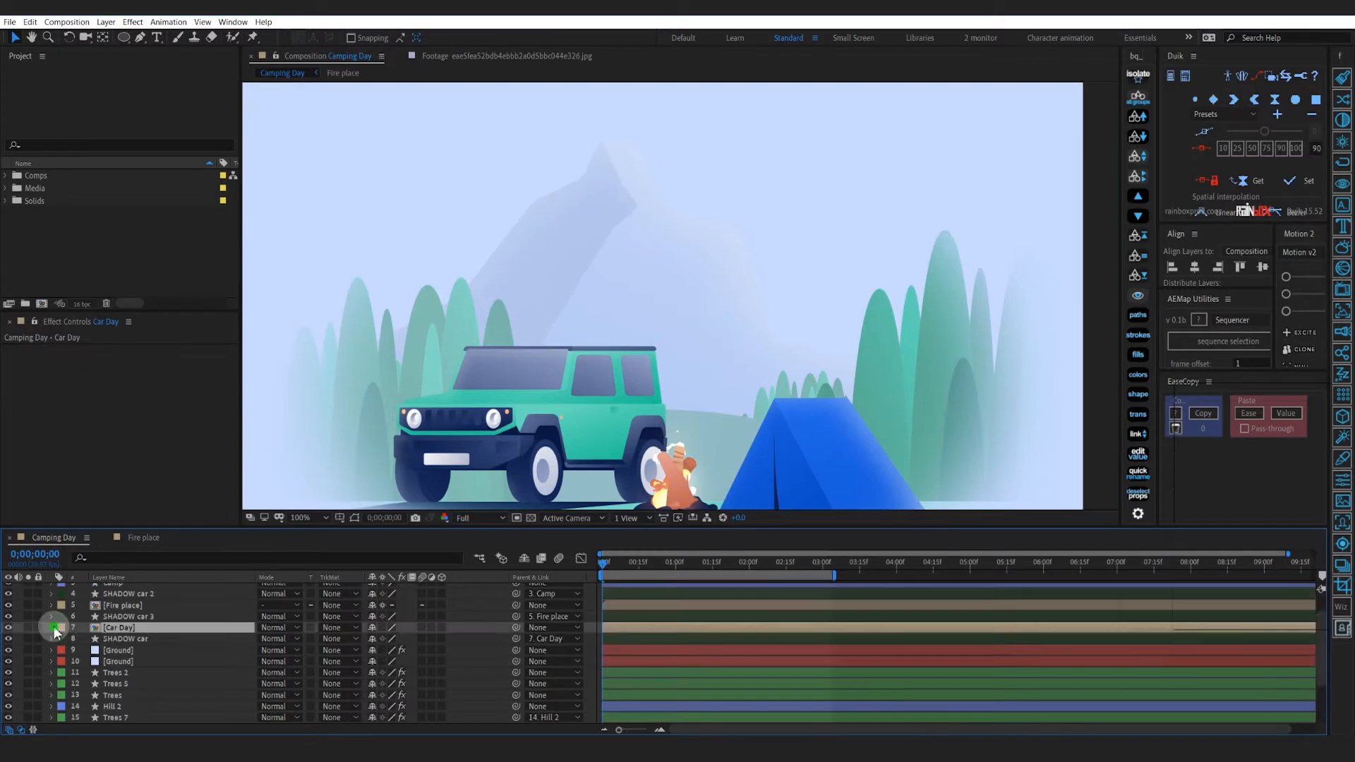
click(52, 627)
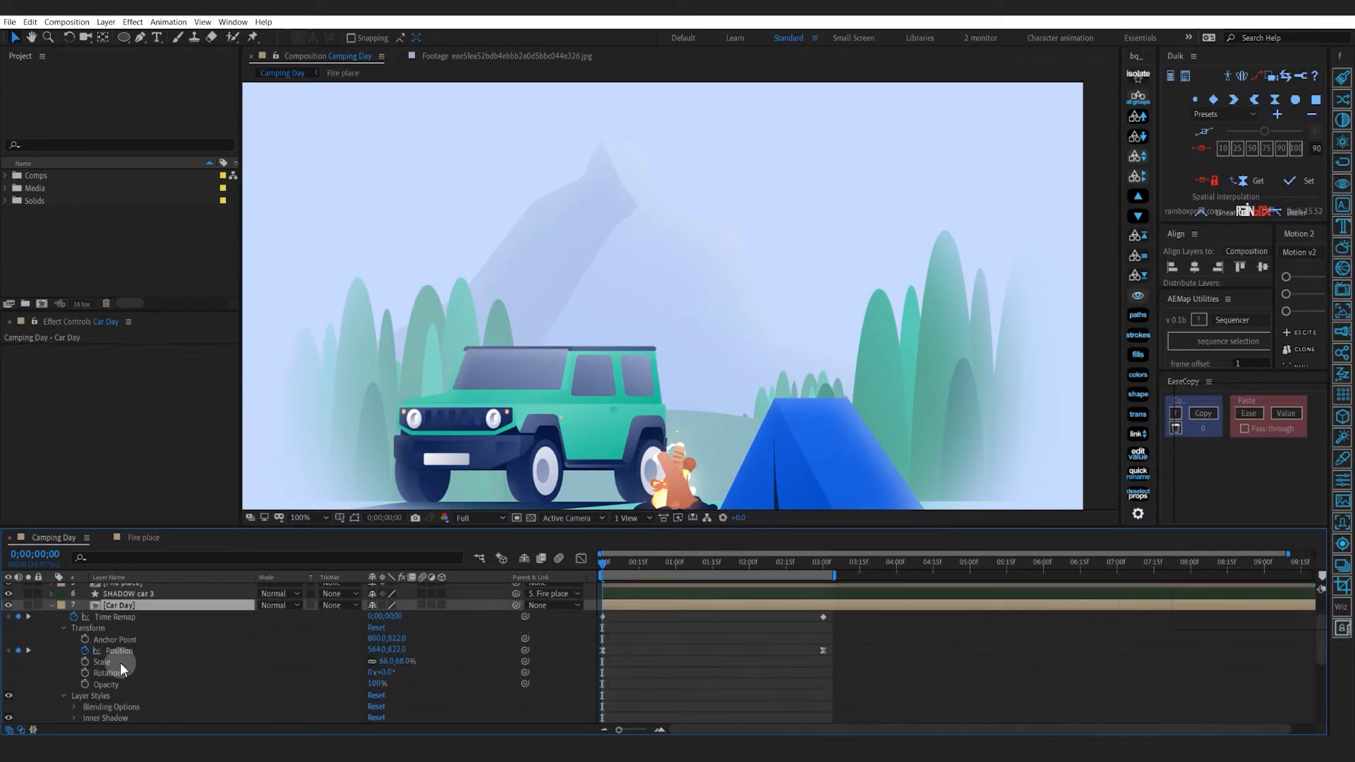
click(64, 637)
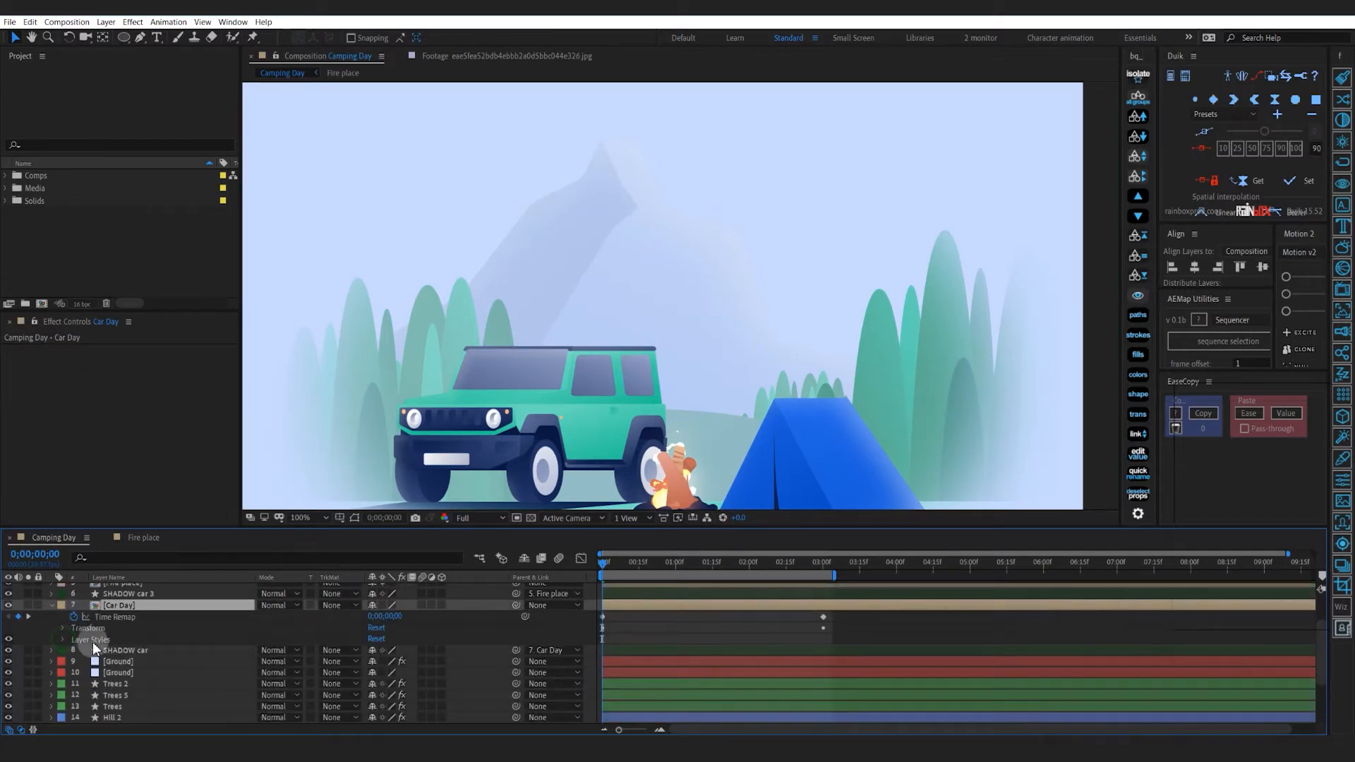
click(95, 640)
key(ctrl+c)
Open the Car Day composition and paste the copied Layer Styles onto the Car Front and Car Side layers
double_click(645, 605)
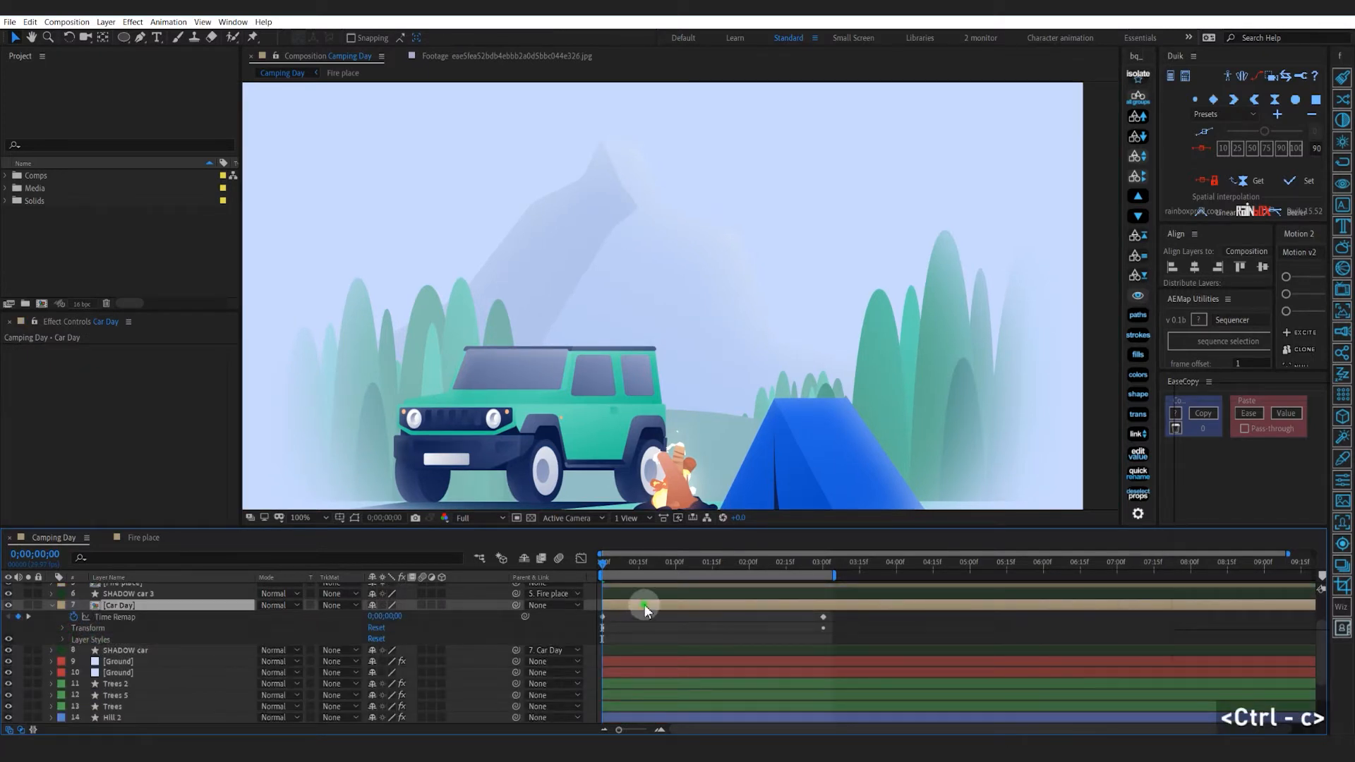
click(685, 562)
key(ctrl+shift+h)
click(607, 272)
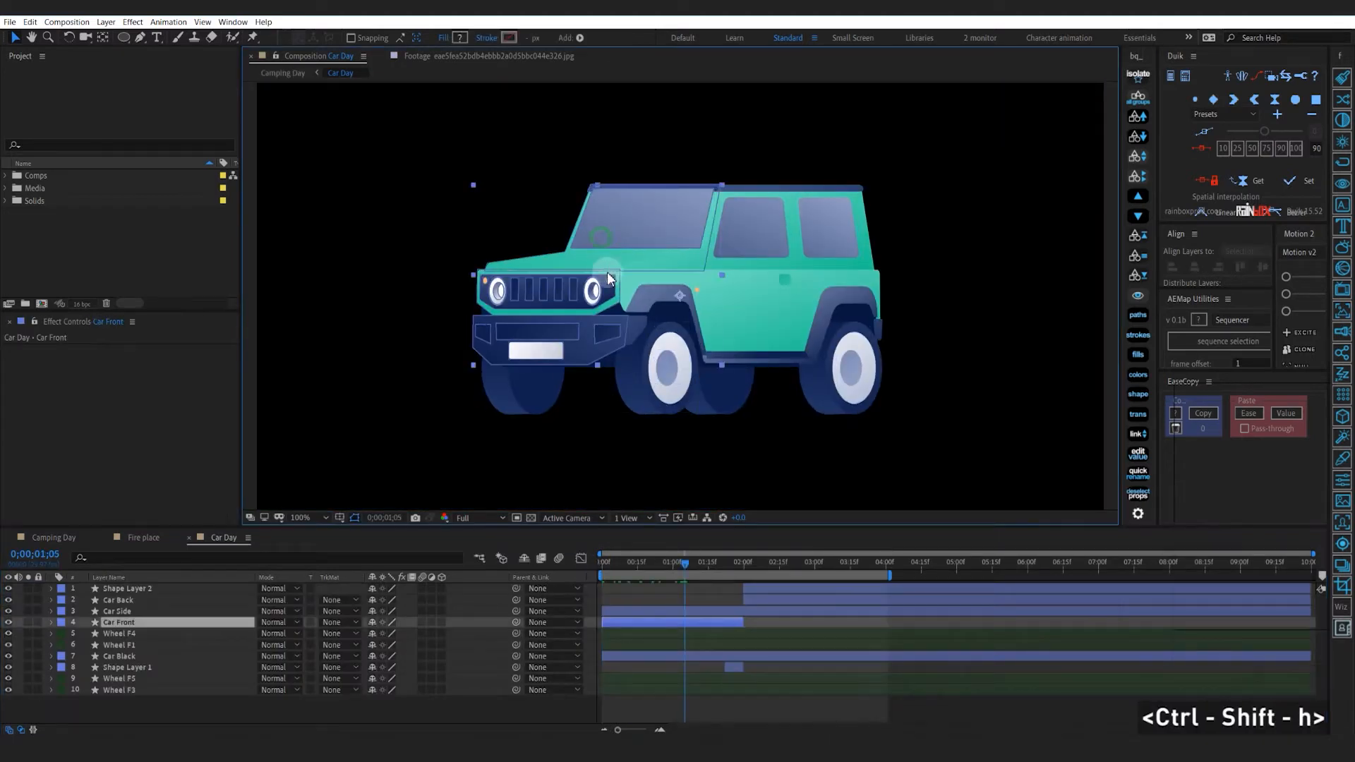
shift+click(748, 304)
key(ctrl+v)
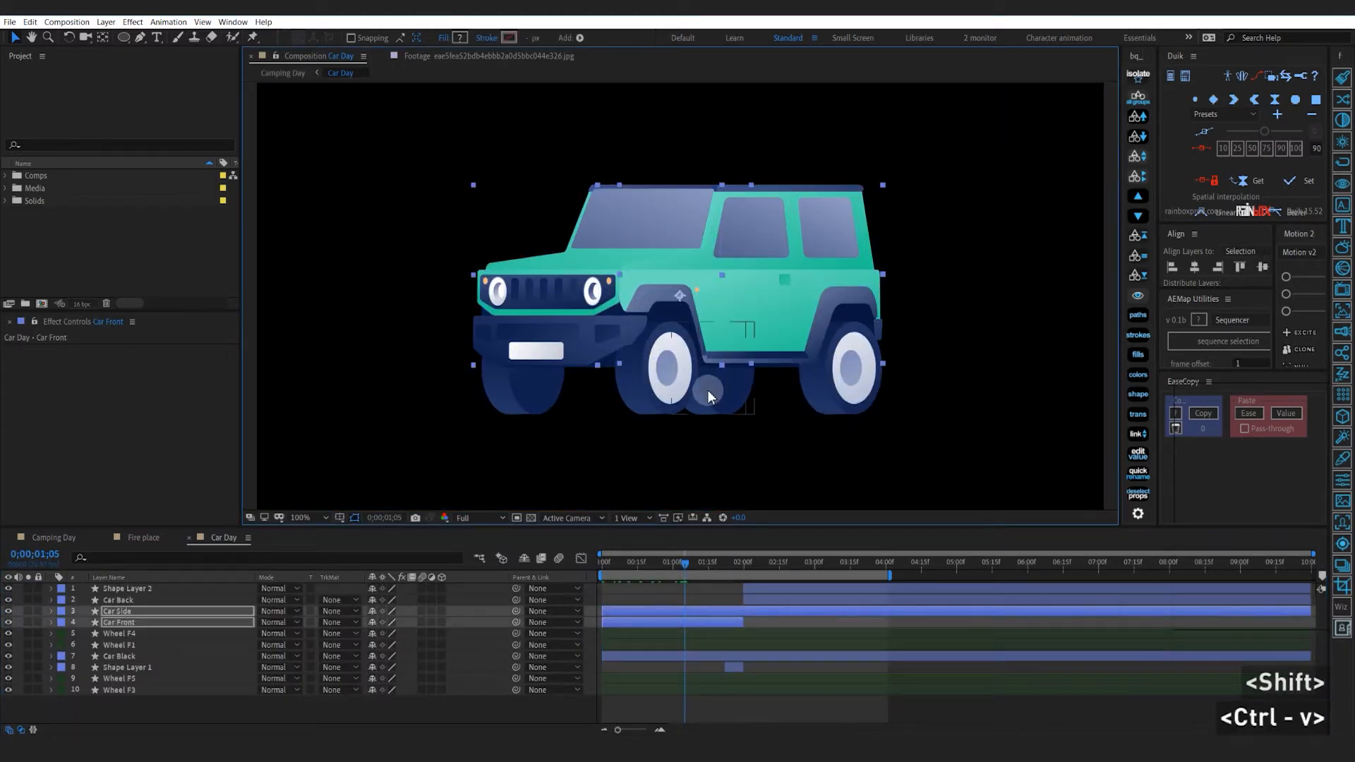
click(680, 671)
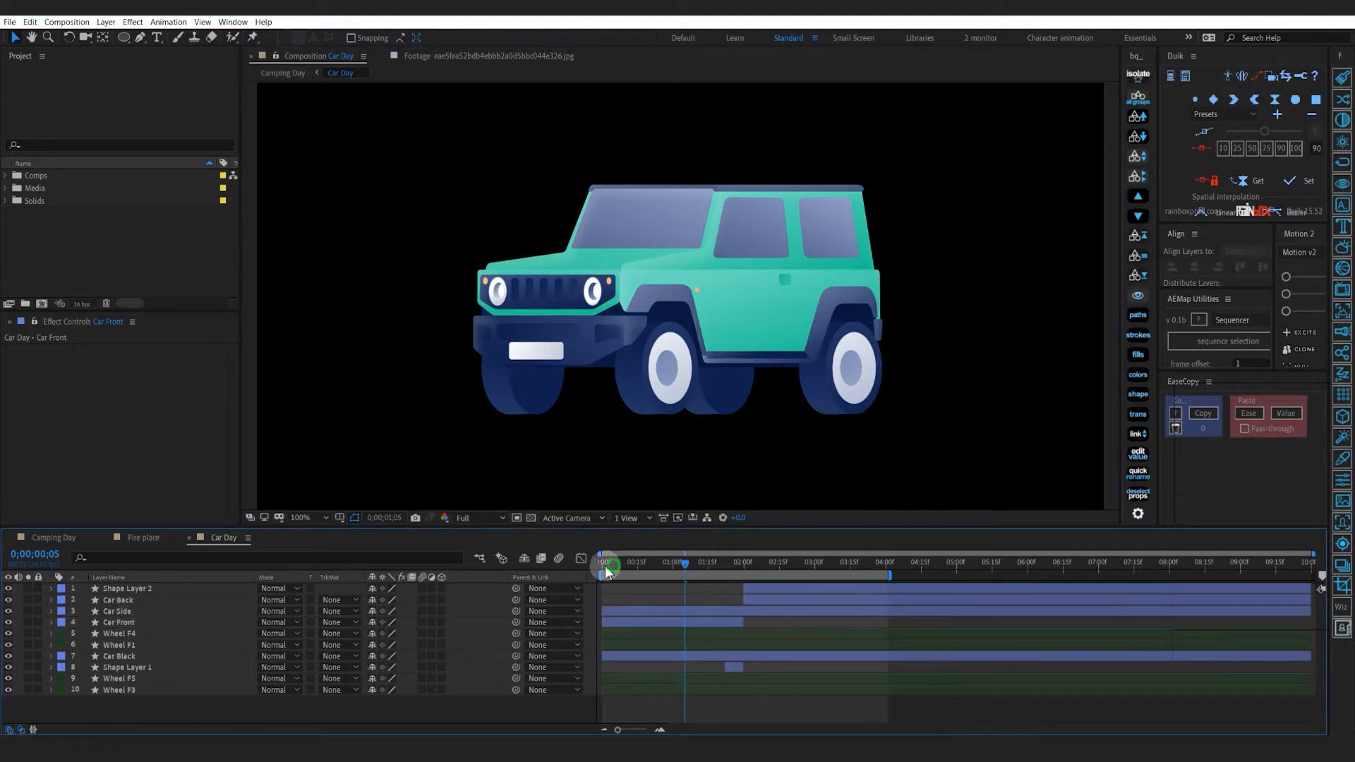
Paste the same Layer Styles onto the Car Back layer in the car's rear view, and return to the Camping Day composition
drag(607, 570, 869, 594)
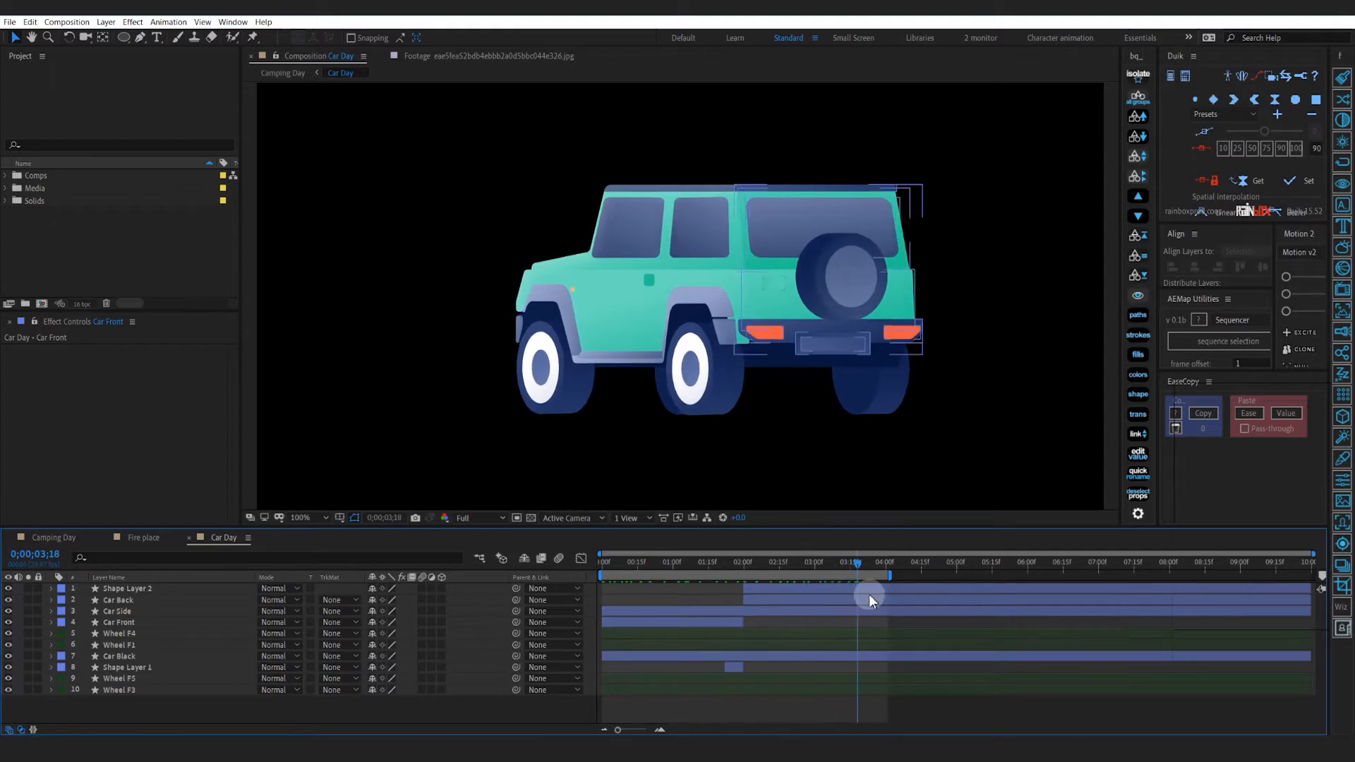
click(868, 598)
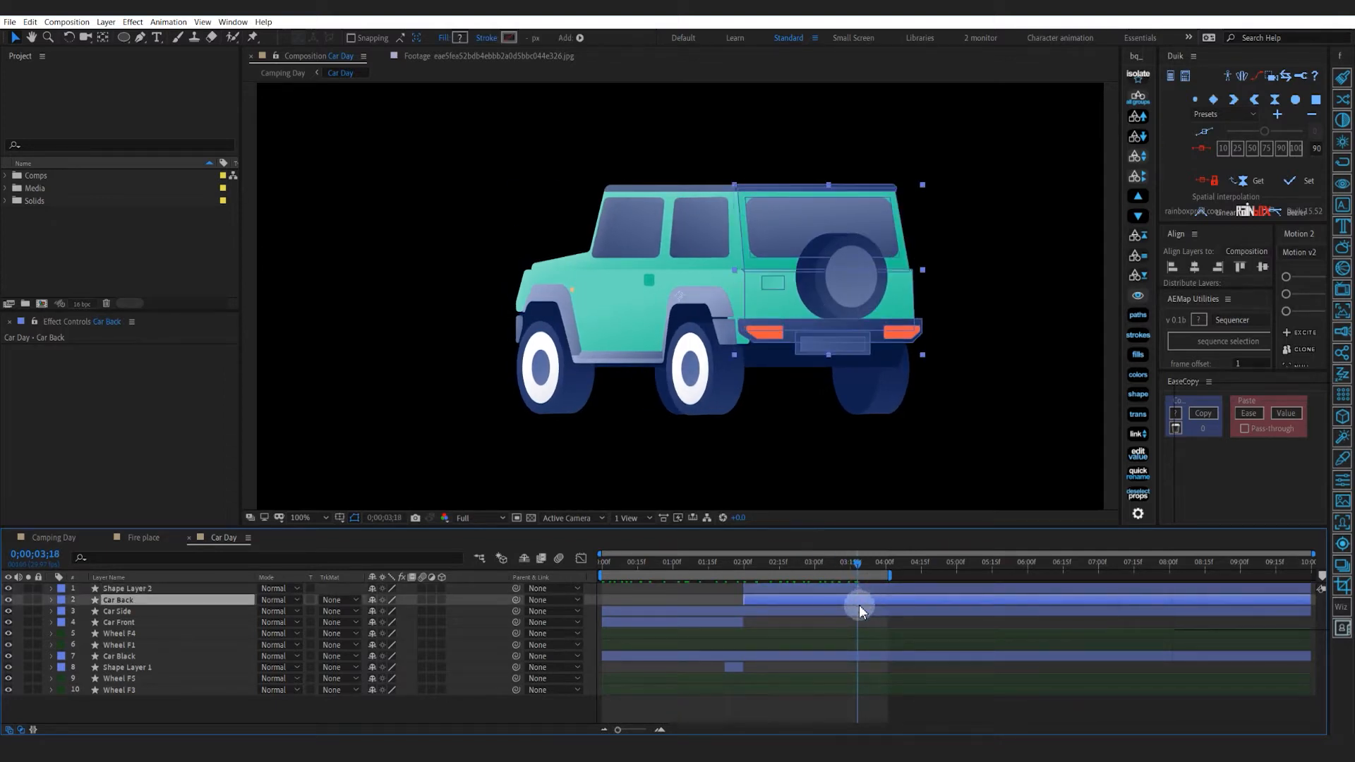
key(ctrl+v)
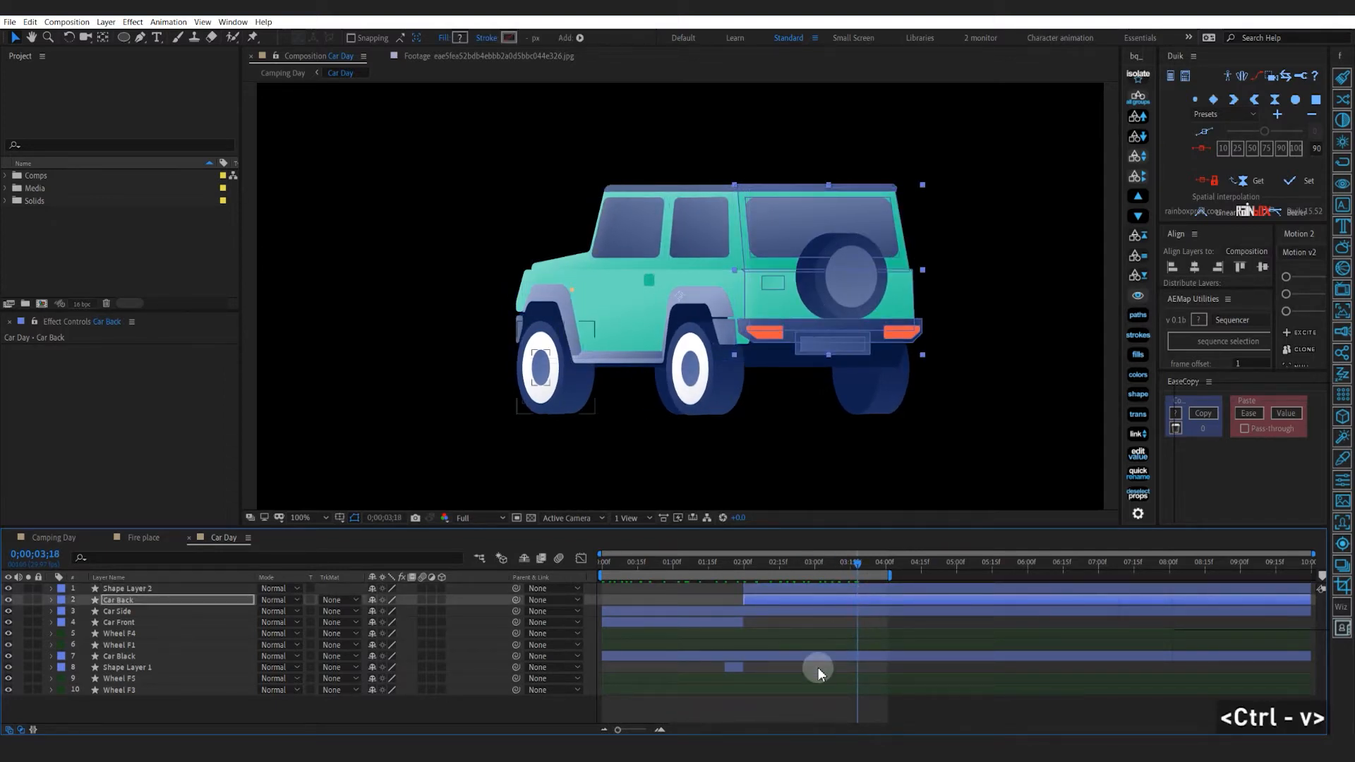
click(817, 671)
drag(853, 564, 738, 572)
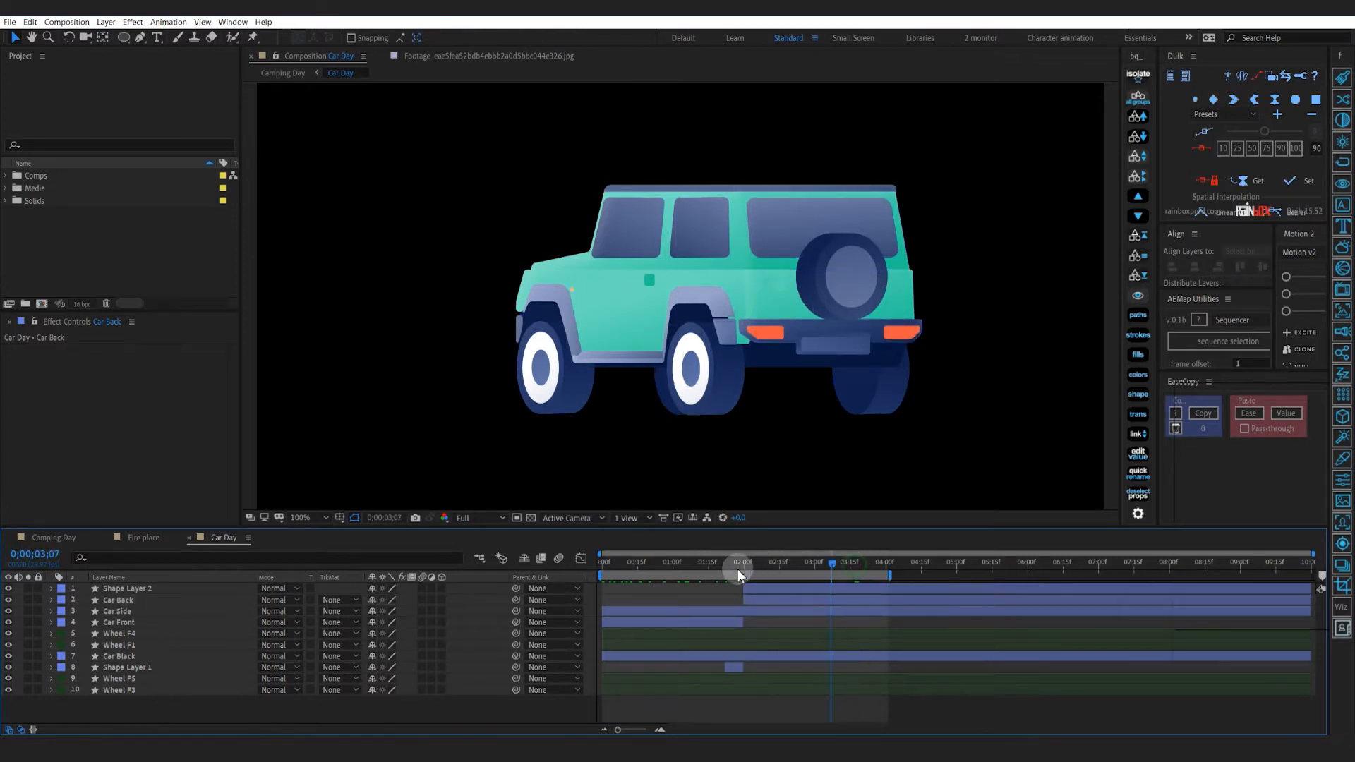
click(50, 538)
Try the car's Layer Styles on the Trees 2 layer and delete them from it
click(683, 649)
key(ctrl+shift+h)
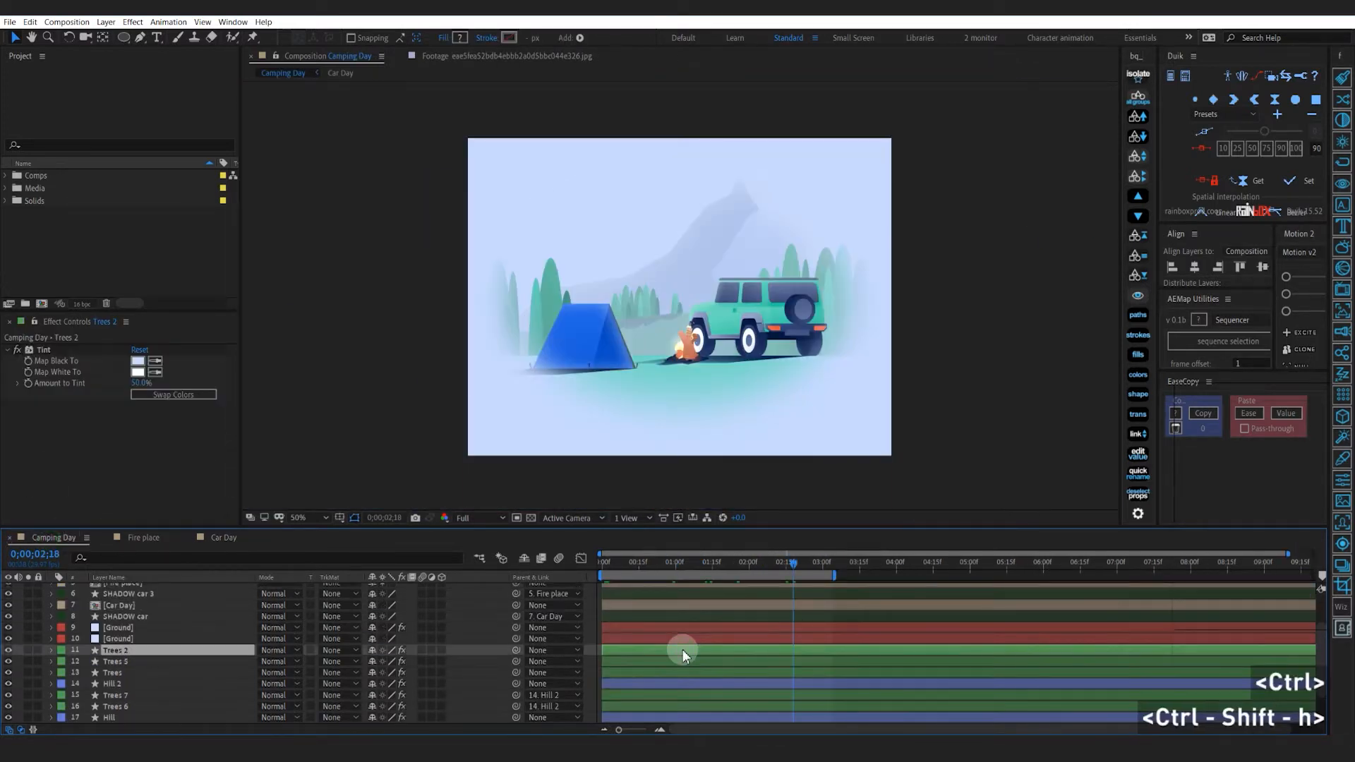
key(ctrl+shift+h)
scroll(833, 314, up, 1)
drag(823, 323, 760, 338)
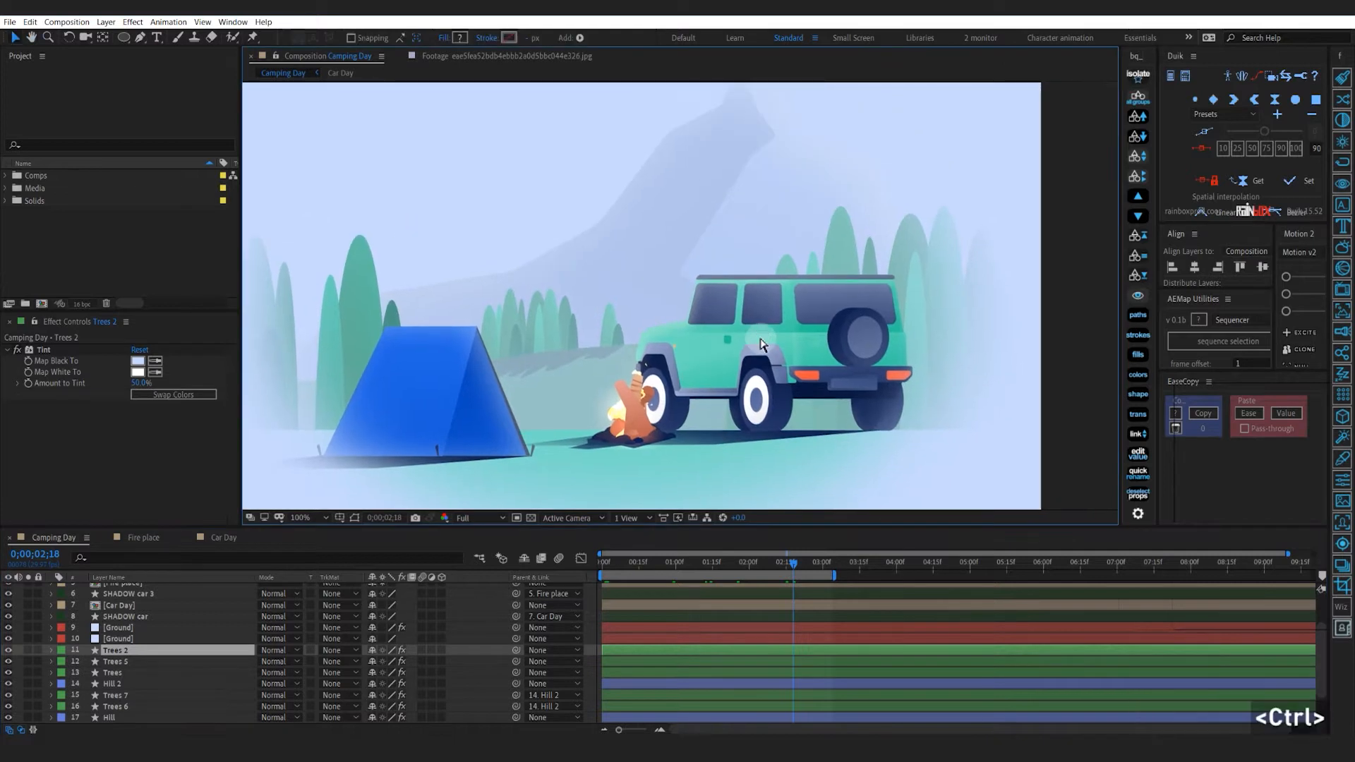
key(ctrl+v)
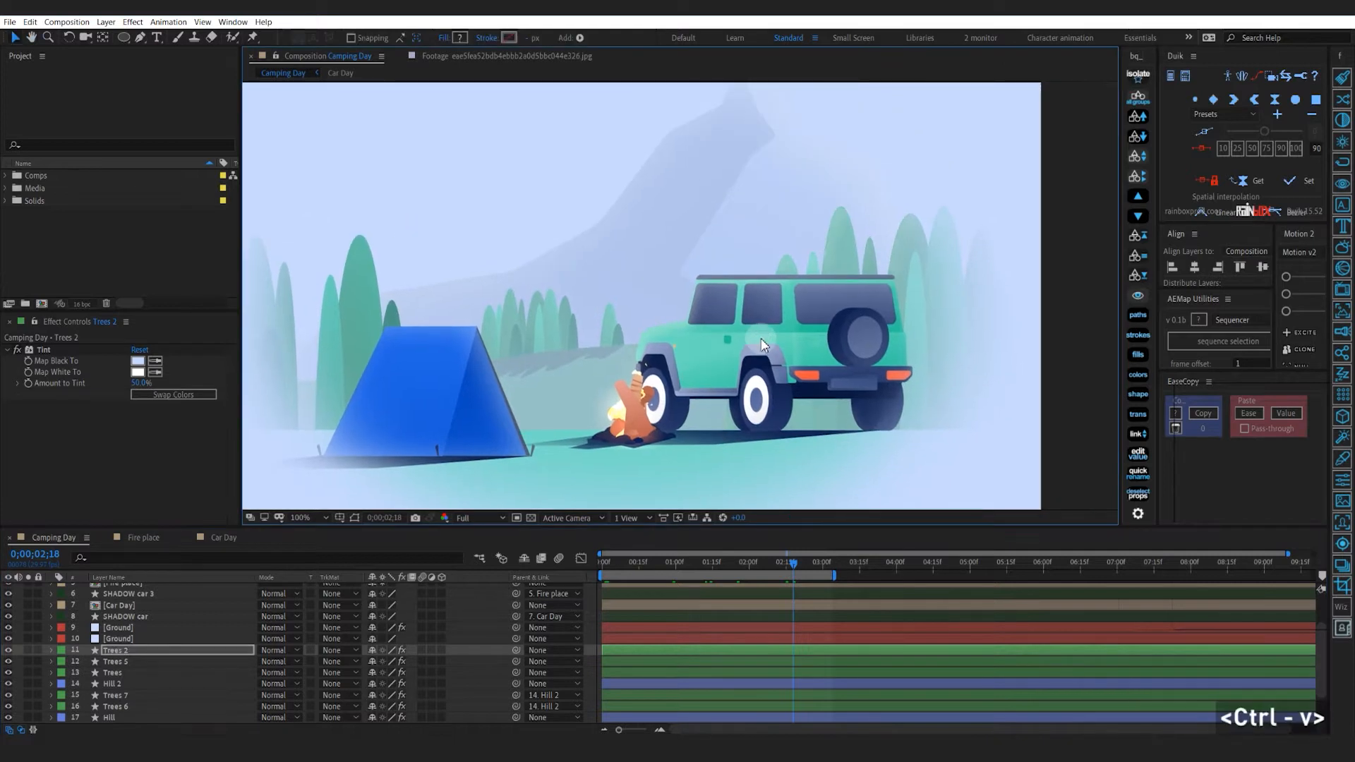
click(51, 650)
key(Delete)
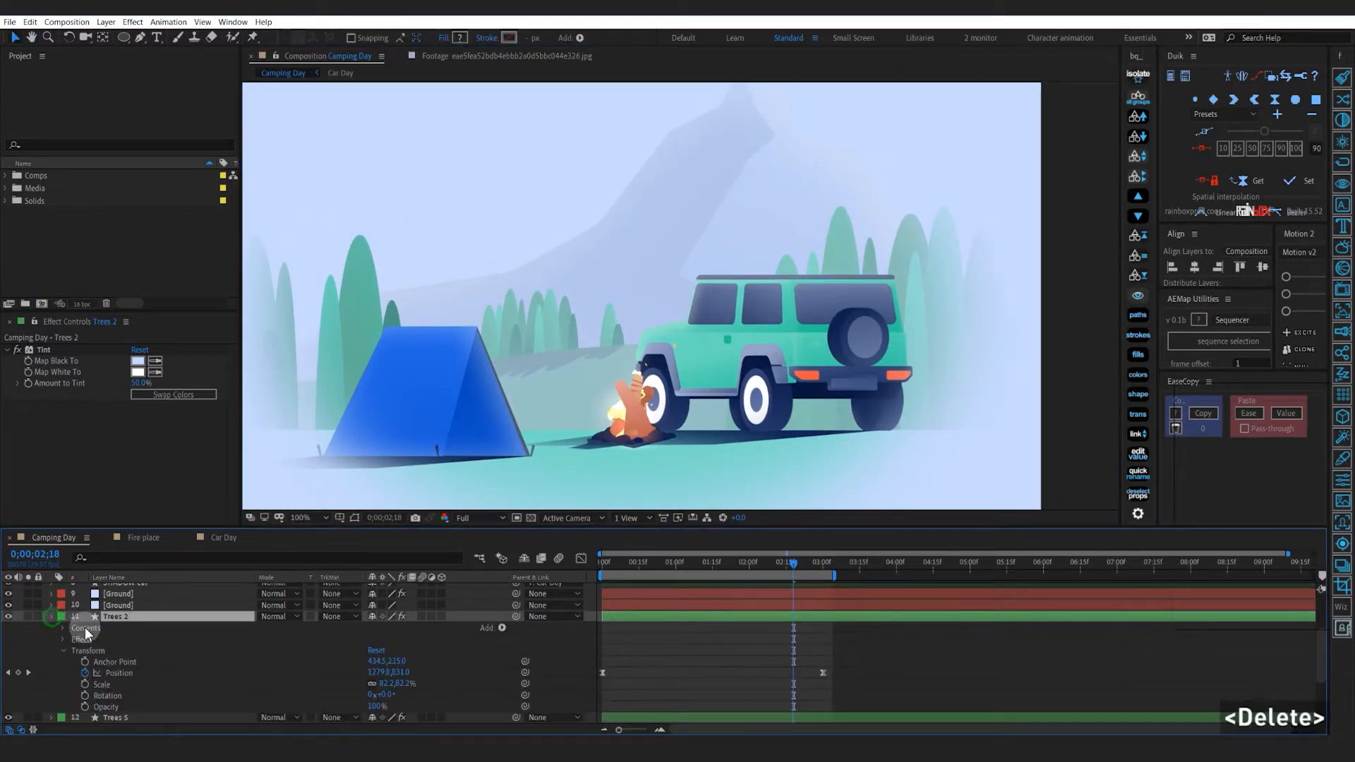
click(51, 617)
Copy the Layer Styles of the Mountain layer and collapse its properties
click(113, 717)
click(51, 718)
scroll(106, 657, down, 5)
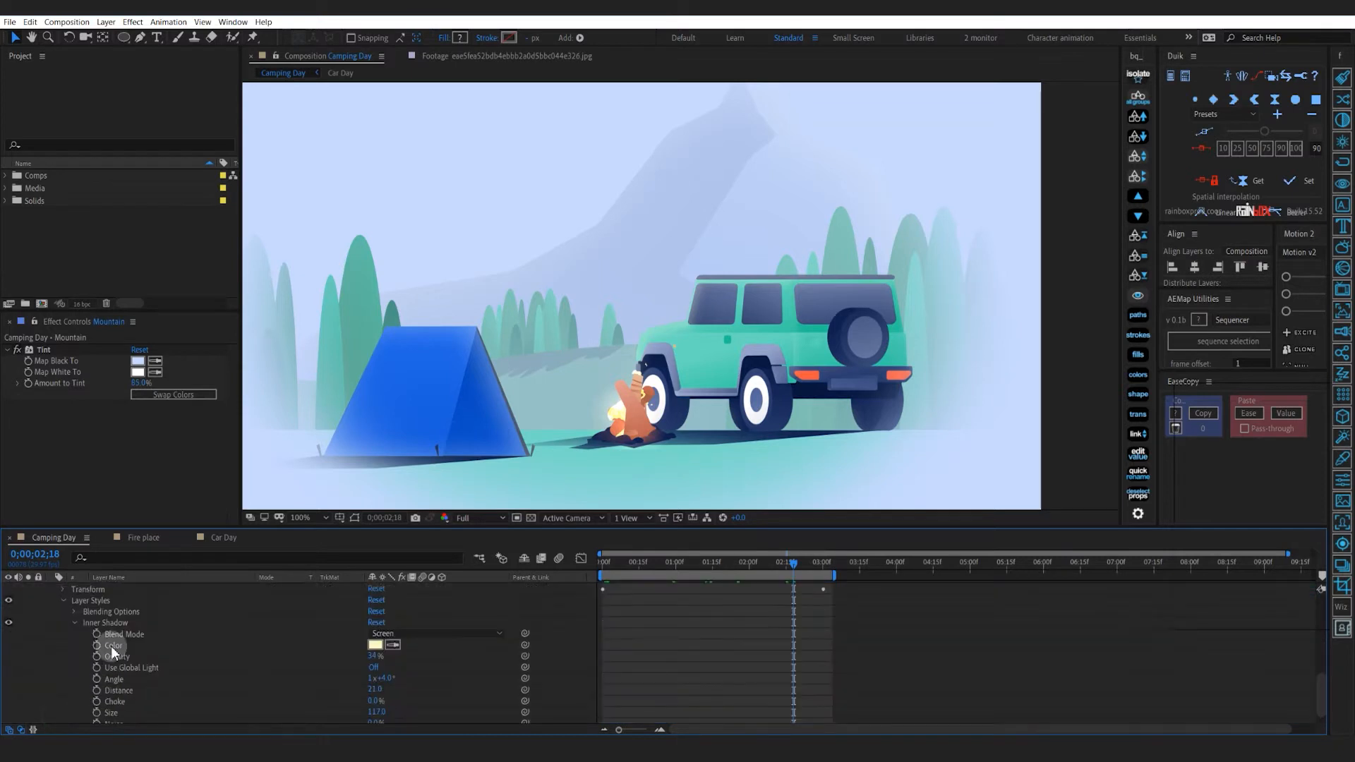
click(74, 623)
click(93, 684)
key(ctrl+c)
click(50, 639)
scroll(117, 653, up, 4)
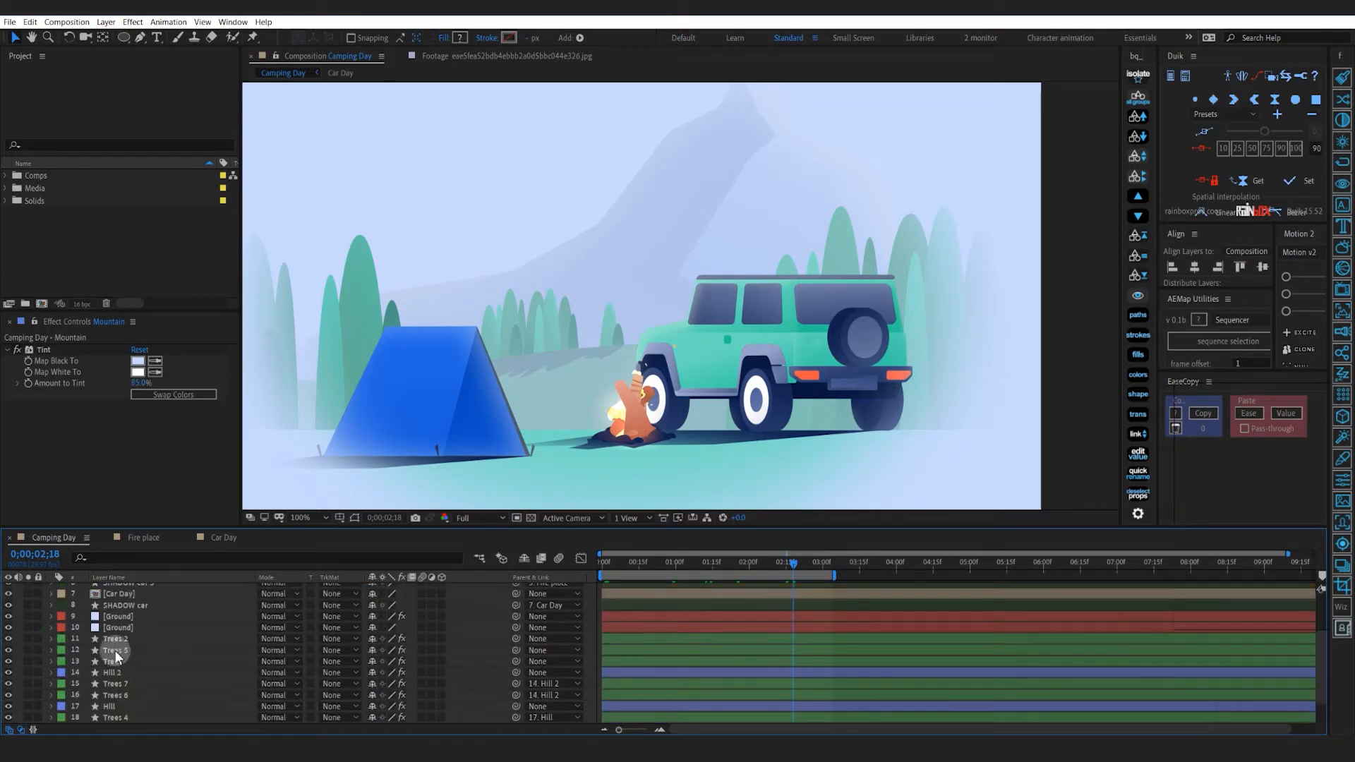
Show the layer controls in the composition view and paste the mountain's Layer Styles onto the Trees 2 and Trees layers
click(116, 650)
key(ctrl+shift+h)
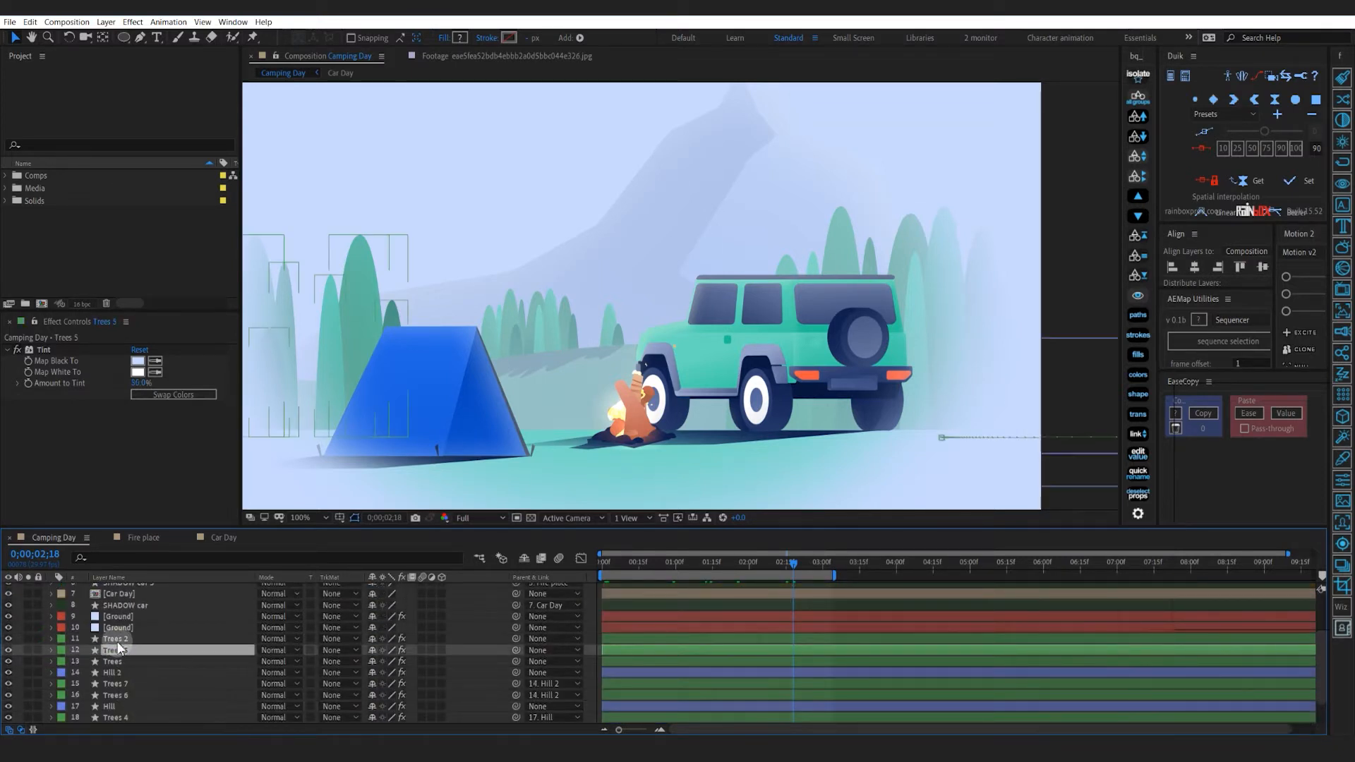
click(117, 639)
key(ctrl+v)
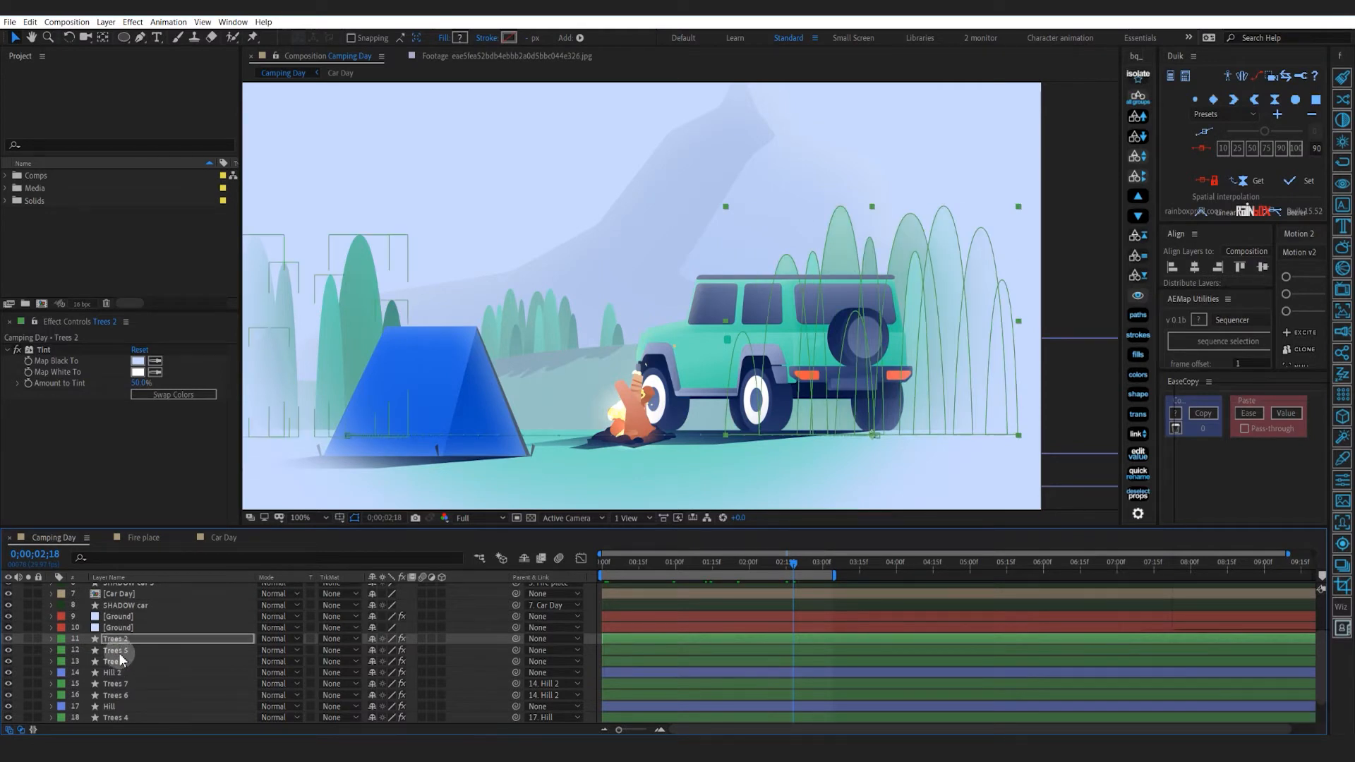
click(117, 661)
key(ctrl+v)
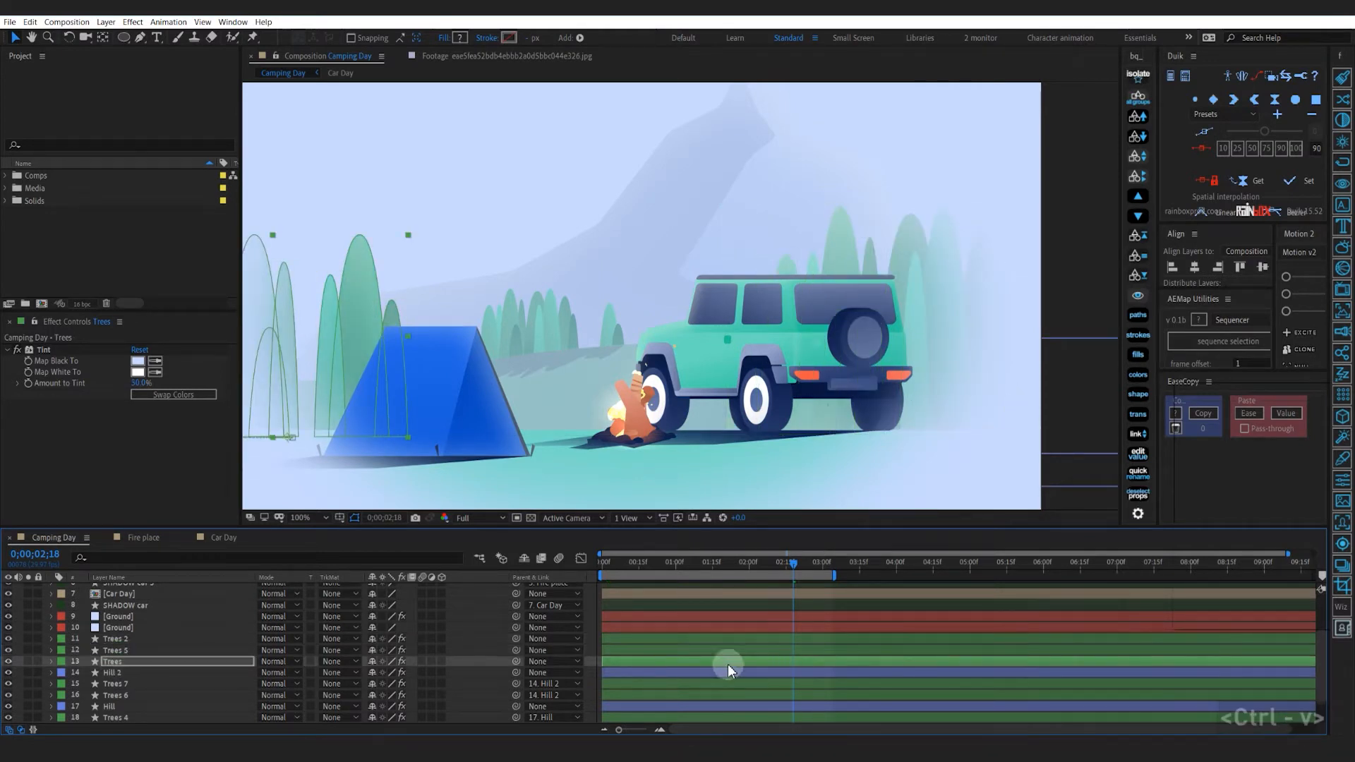
click(594, 639)
Paste the mountain's Layer Styles onto the Trees 7 layer, the small trees between the tent and the car
scroll(613, 366, down, 1)
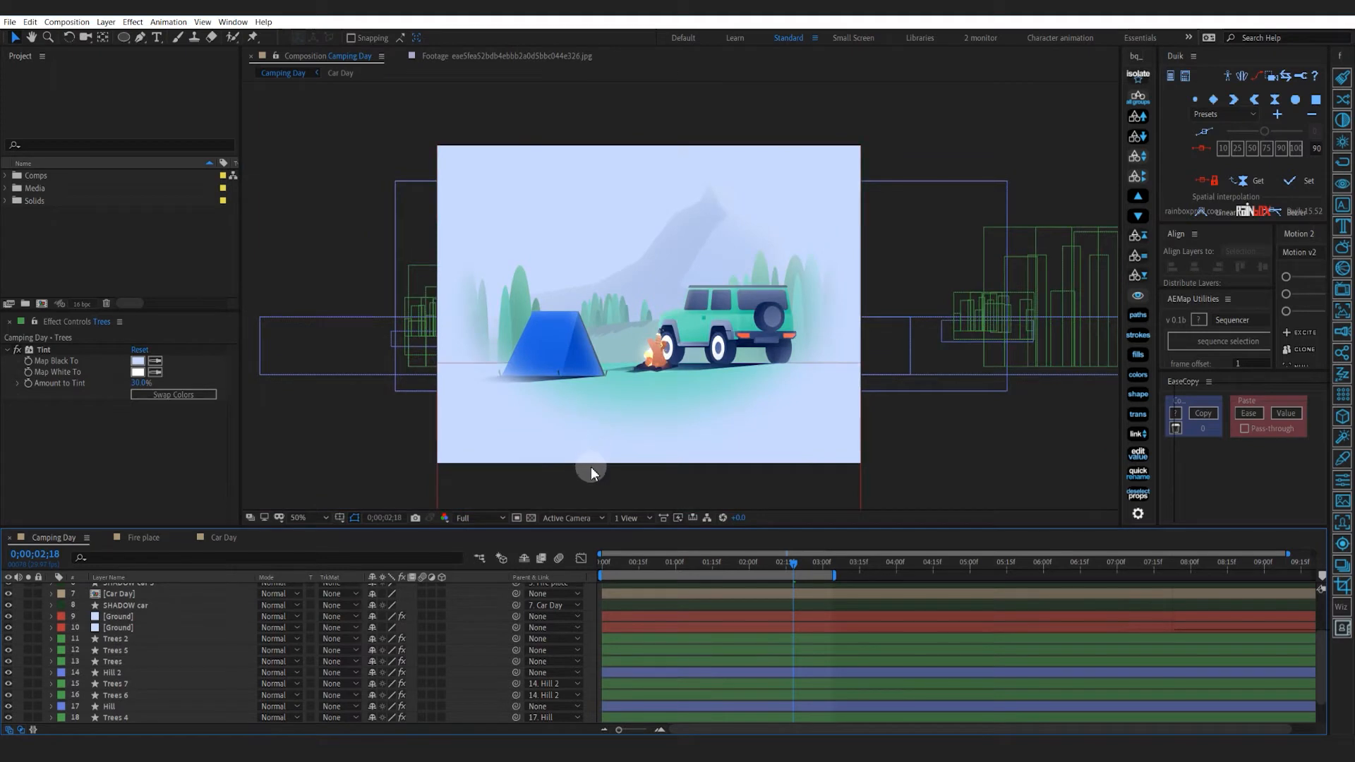
click(629, 672)
click(630, 686)
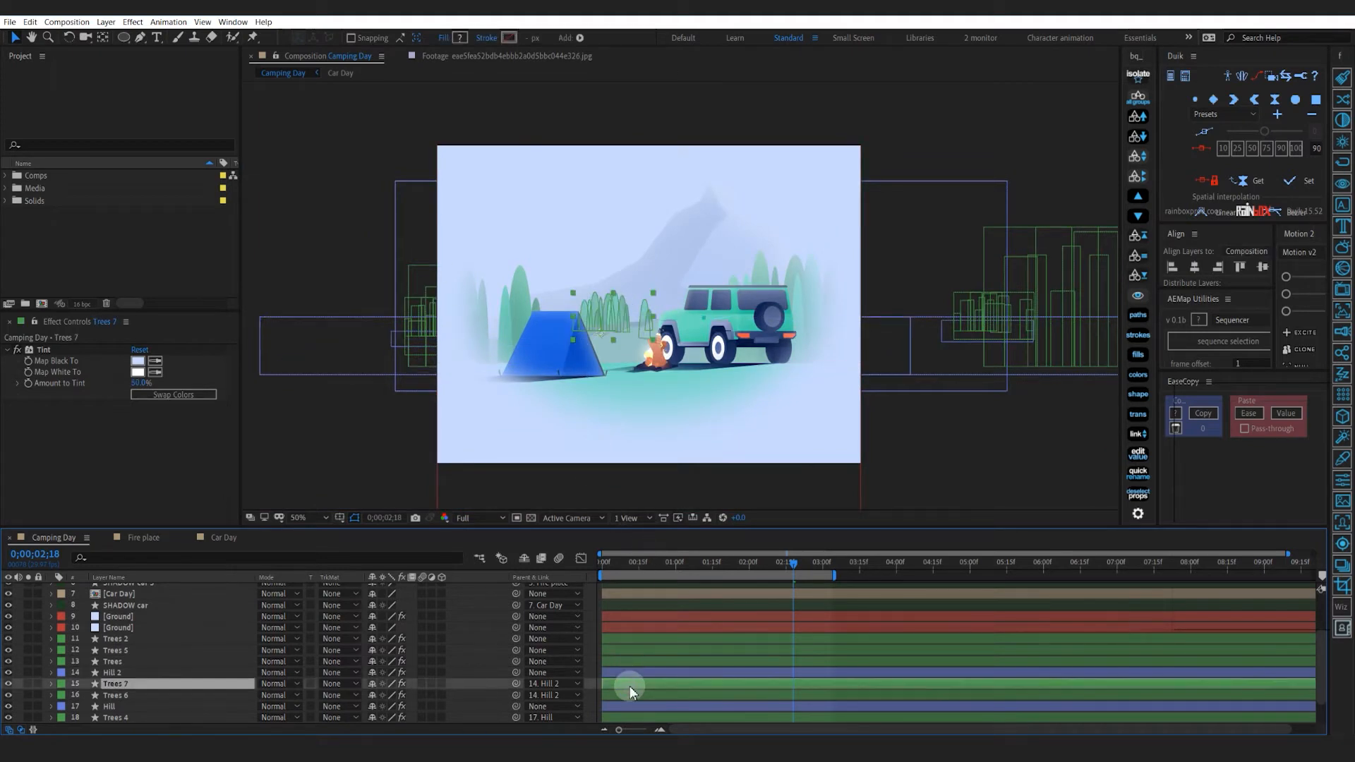
key(ctrl+v)
click(592, 675)
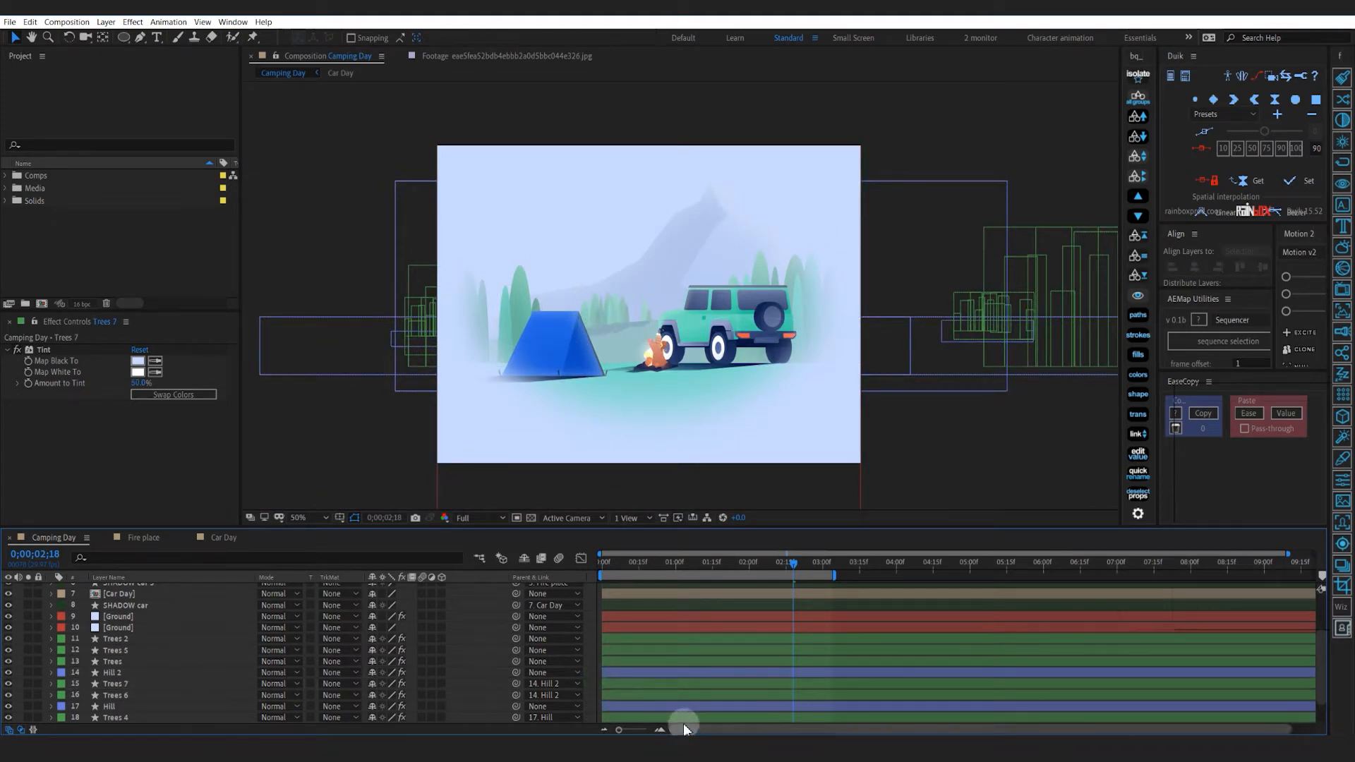
Set the Trees 7 layer's inner shadow size to 13 and distance to 5, and hide the layer controls
scroll(599, 380, up, 1)
scroll(630, 381, up, 1)
click(616, 681)
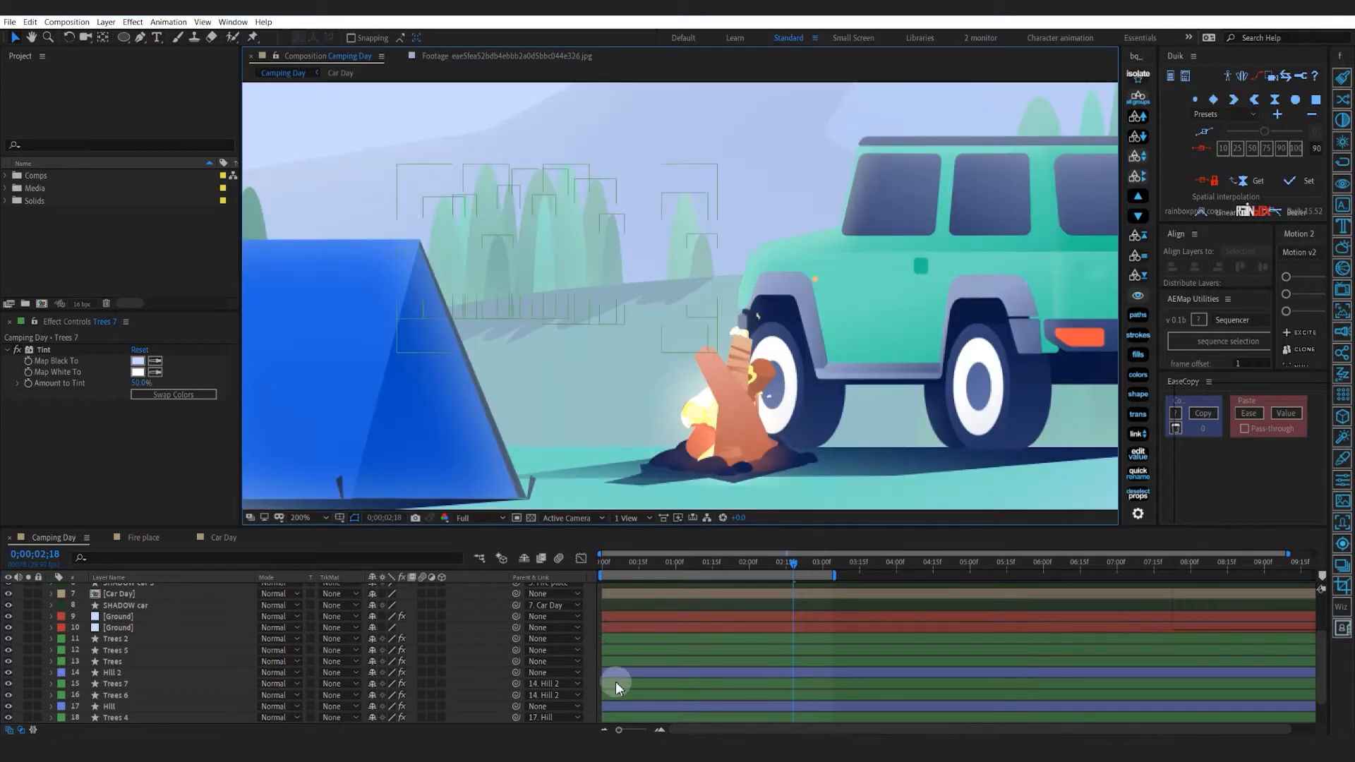
click(51, 684)
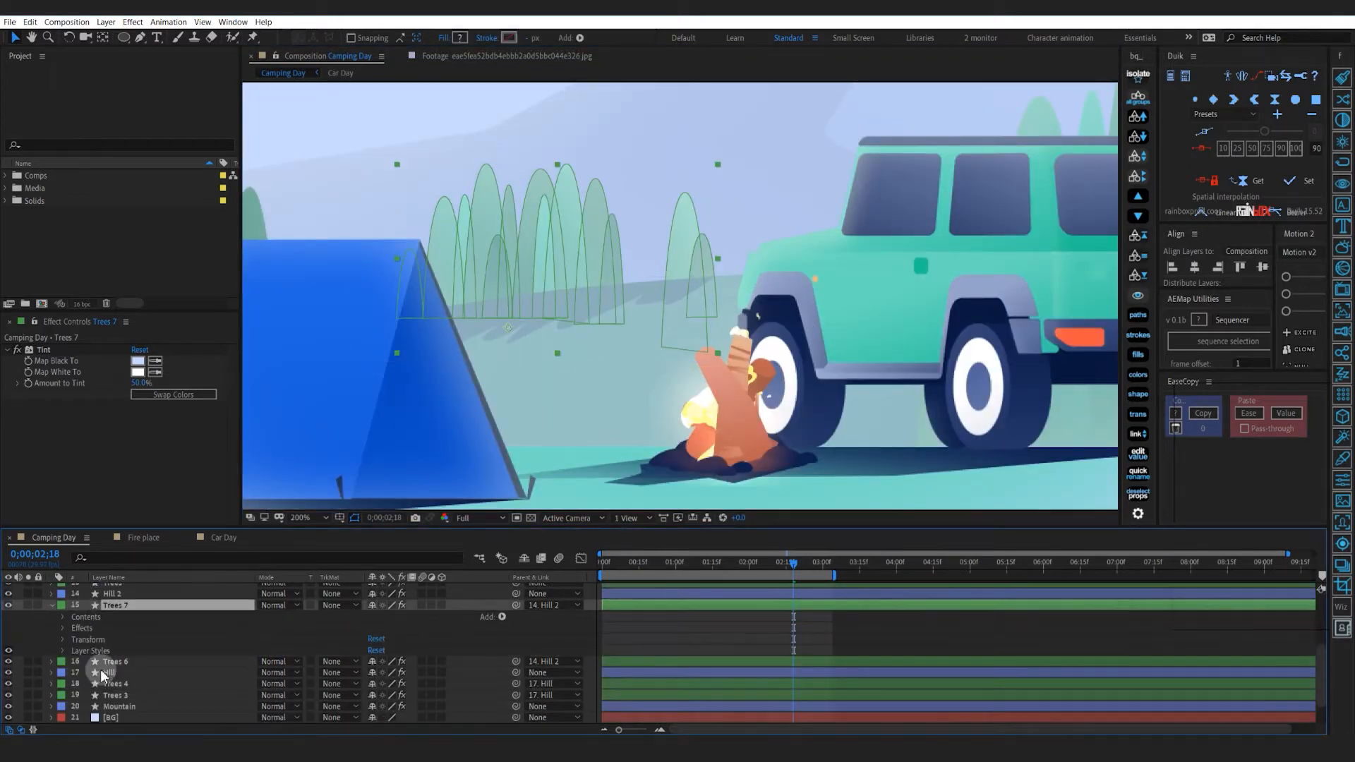
click(62, 651)
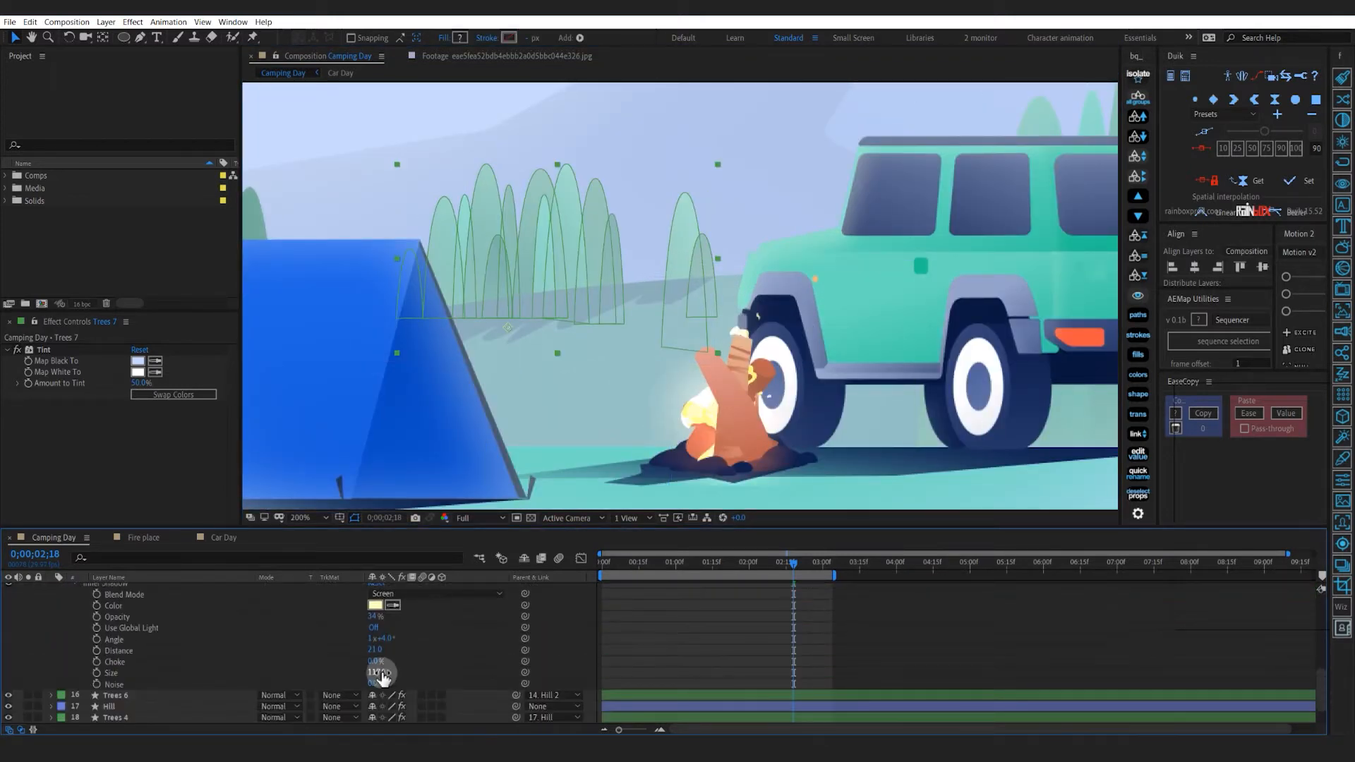
mouse_move(381, 676)
mouse_down()
mouse_move(342, 673)
mouse_move(347, 683)
mouse_move(375, 654)
mouse_up()
key(ctrl+shift+h)
scroll(711, 334, down, 2)
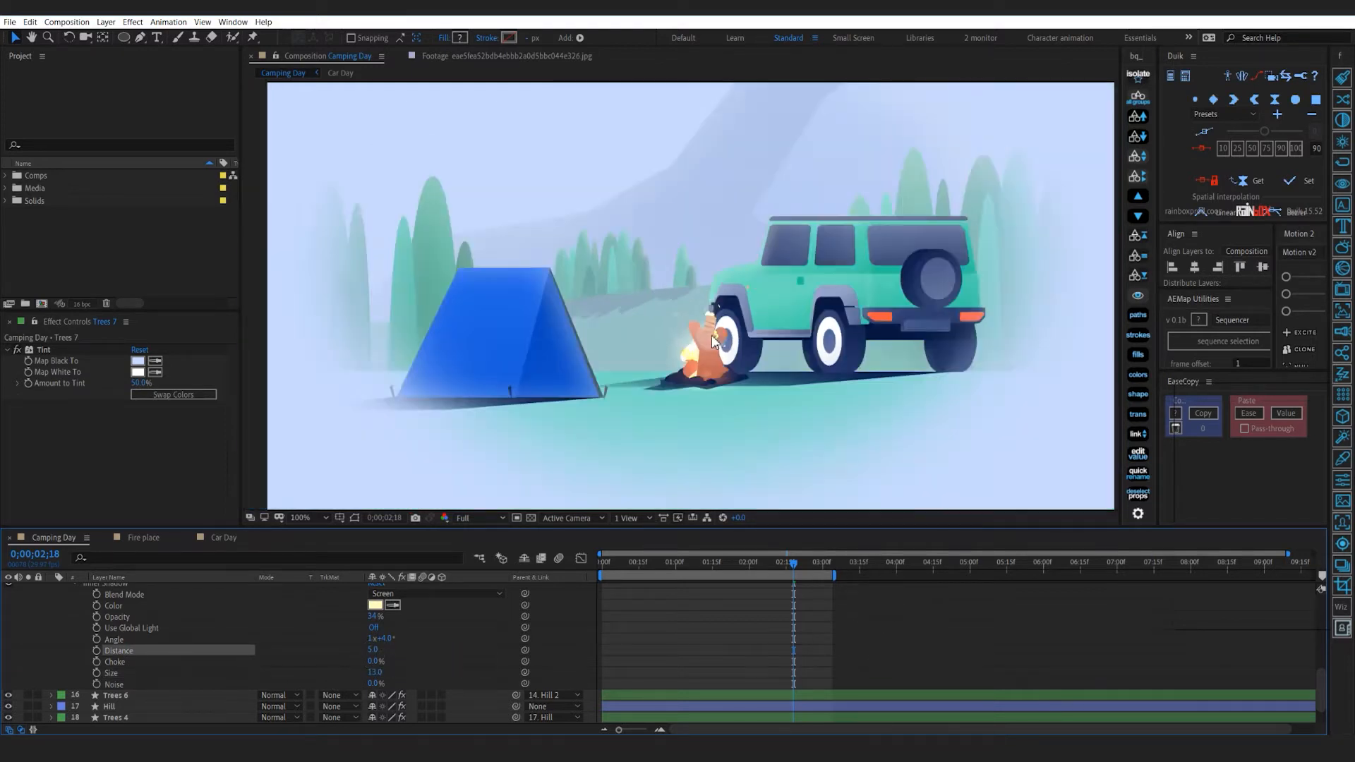
Collapse the properties of the Trees 7 layer
scroll(124, 656, up, 3)
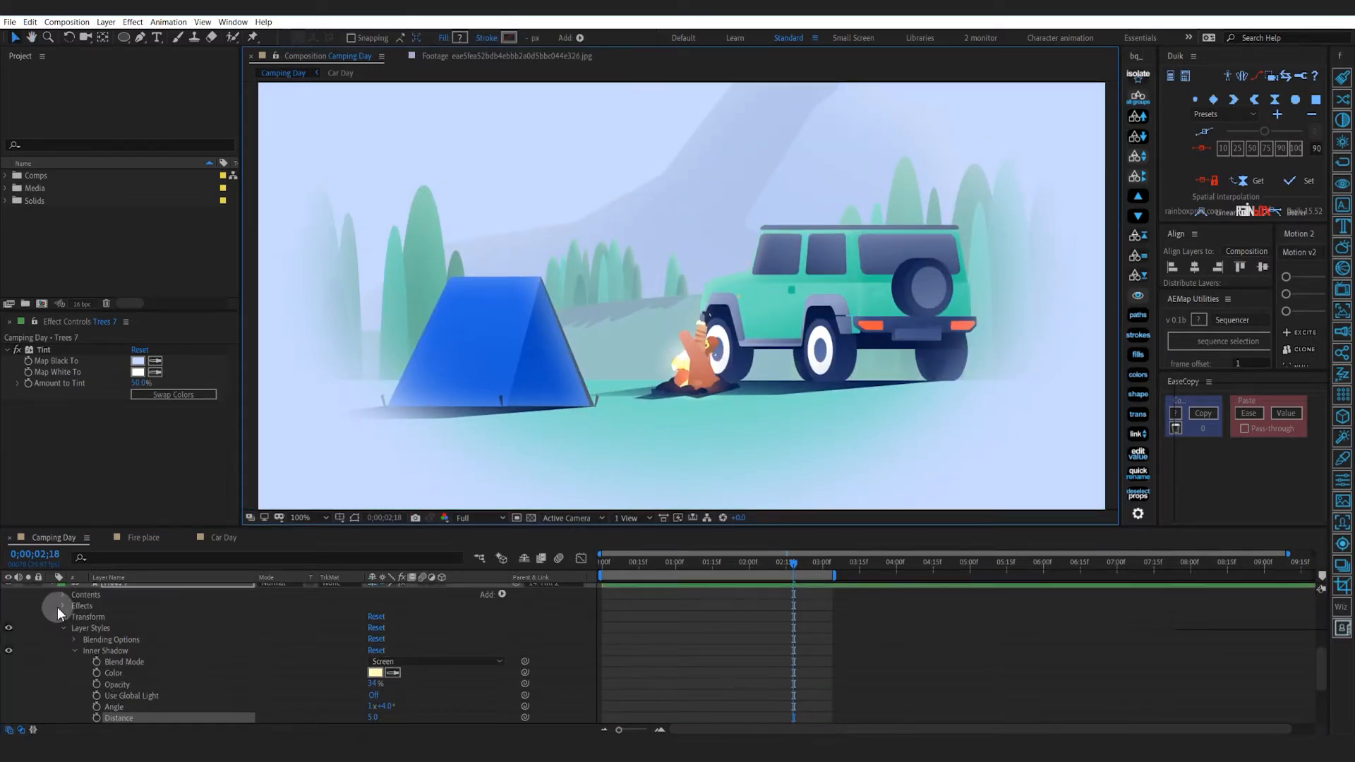
scroll(57, 609, up, 1)
click(52, 617)
Identify the large trees behind the tent using layer controls, and expand the Trees layer's Inner Shadow settings under Layer Styles
click(121, 628)
click(125, 618)
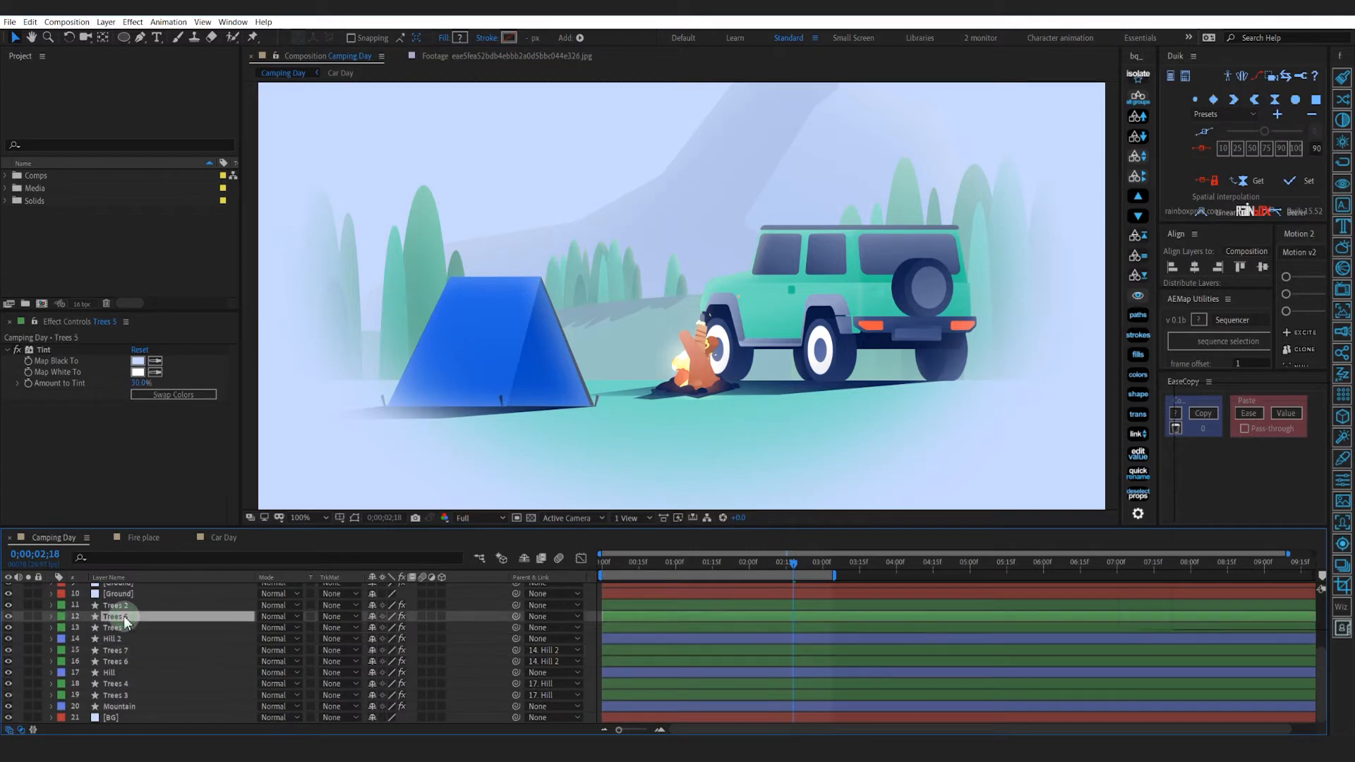
key(ctrl+shift+h)
click(126, 628)
click(51, 628)
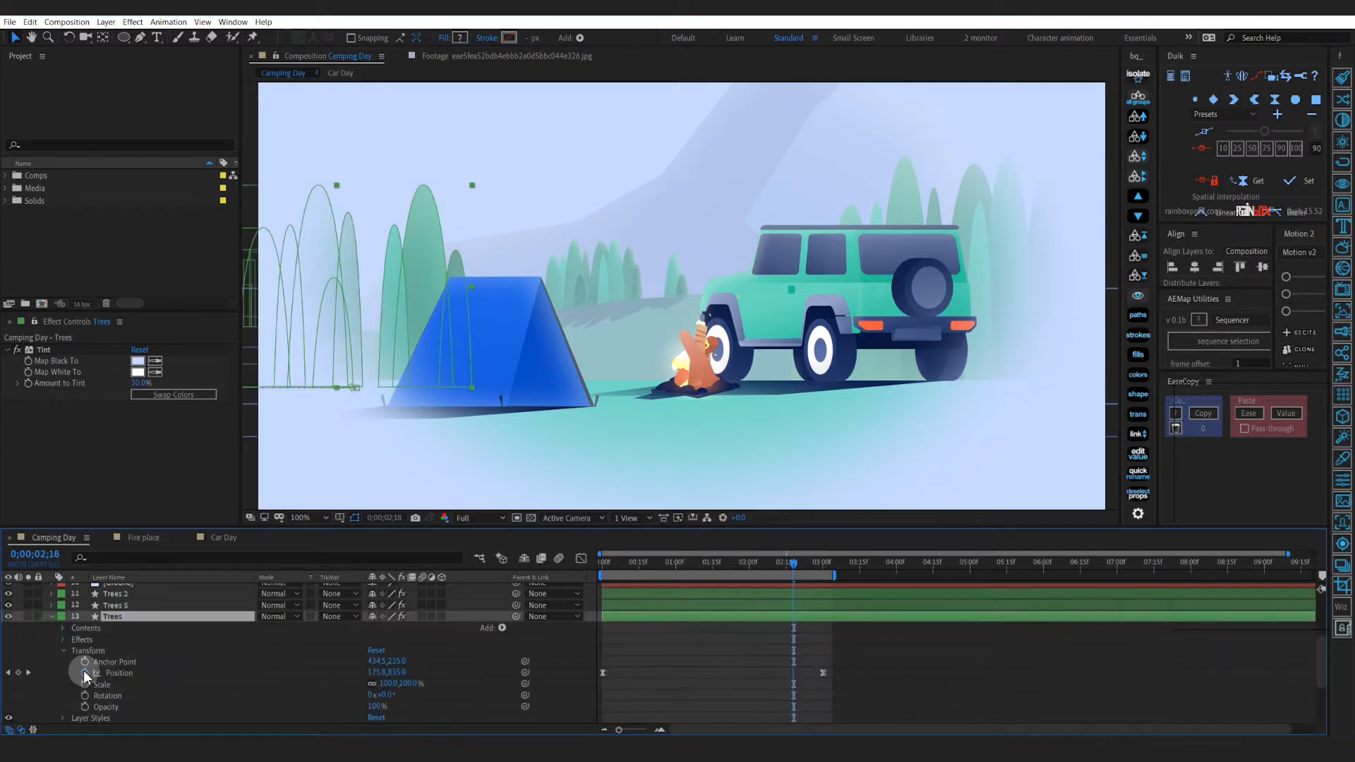
click(63, 651)
click(63, 662)
key(ctrl+shift+h)
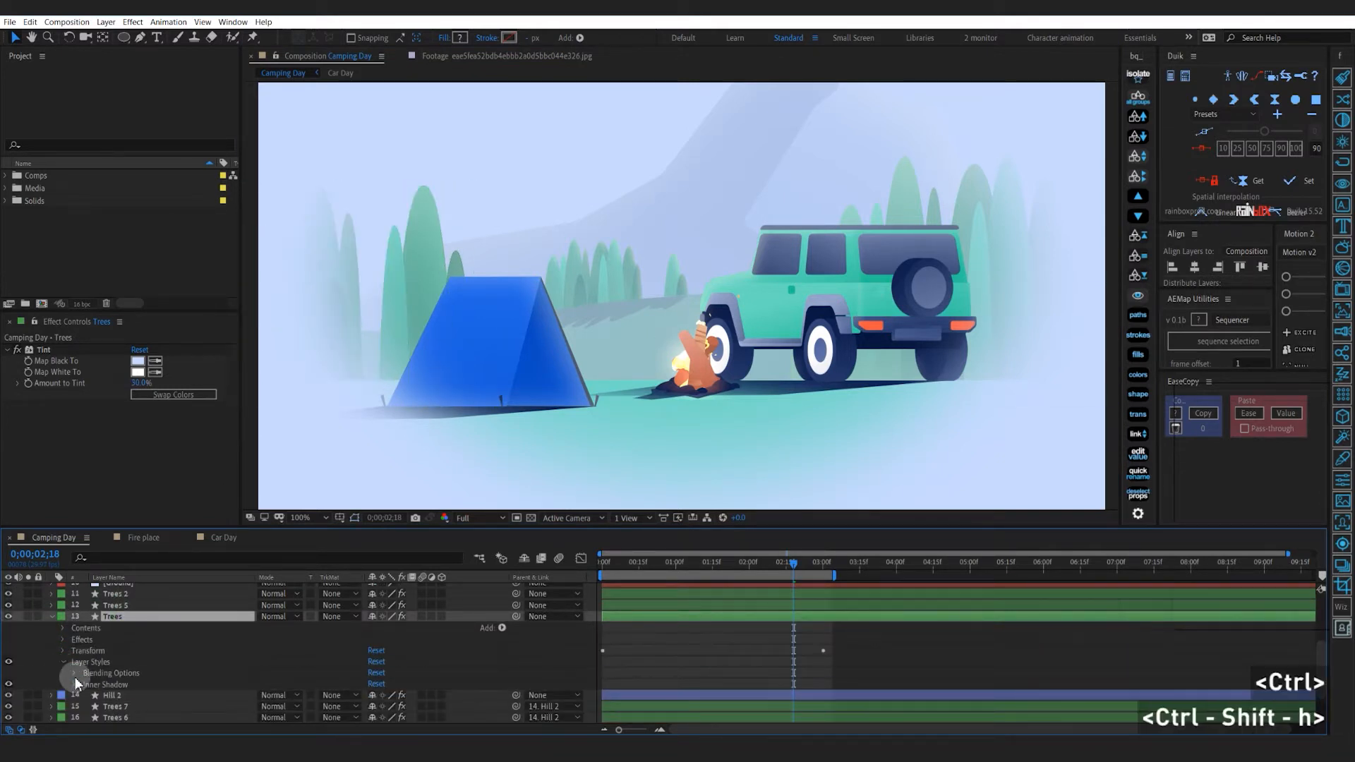
click(74, 685)
Set the Trees layer's inner shadow size to 29
scroll(190, 641, down, 3)
scroll(454, 363, up, 1)
drag(454, 363, 833, 415)
key(period)
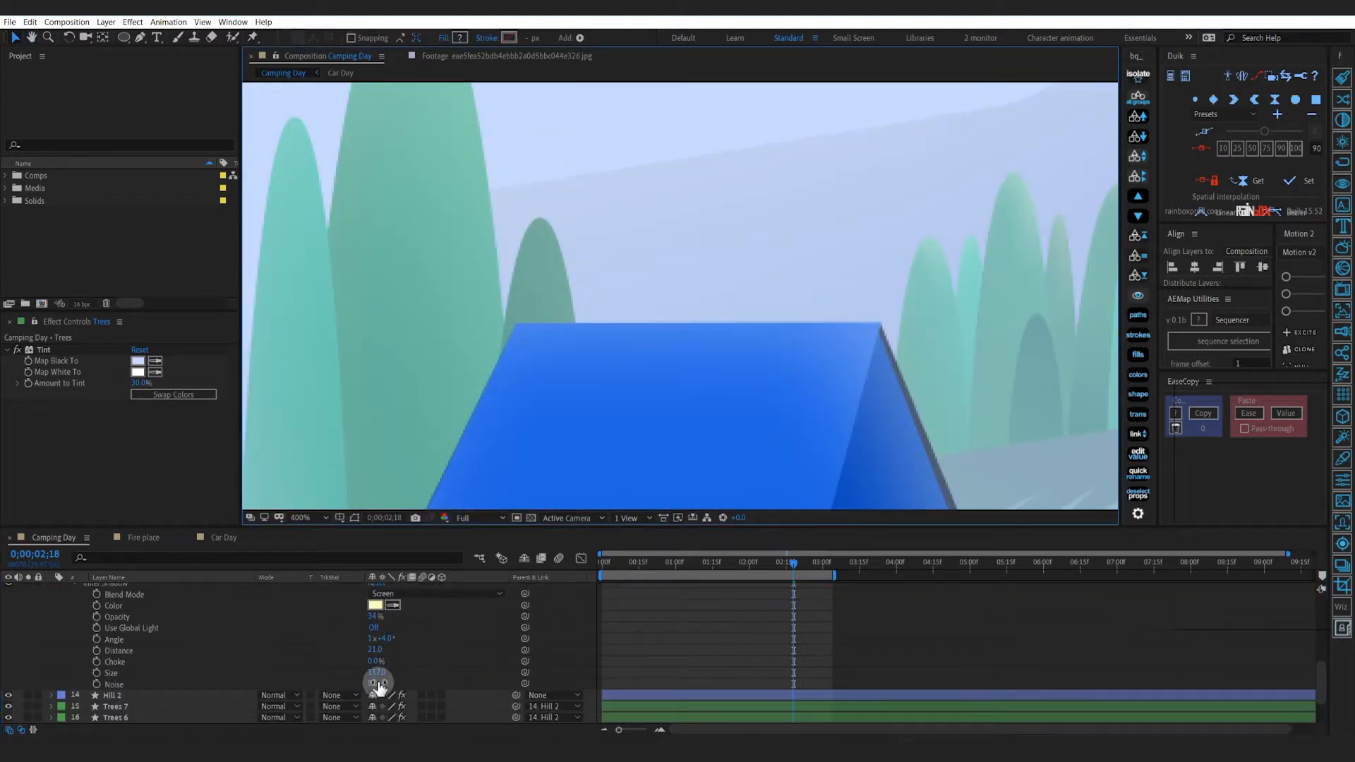
key(comma)
drag(376, 673, 328, 688)
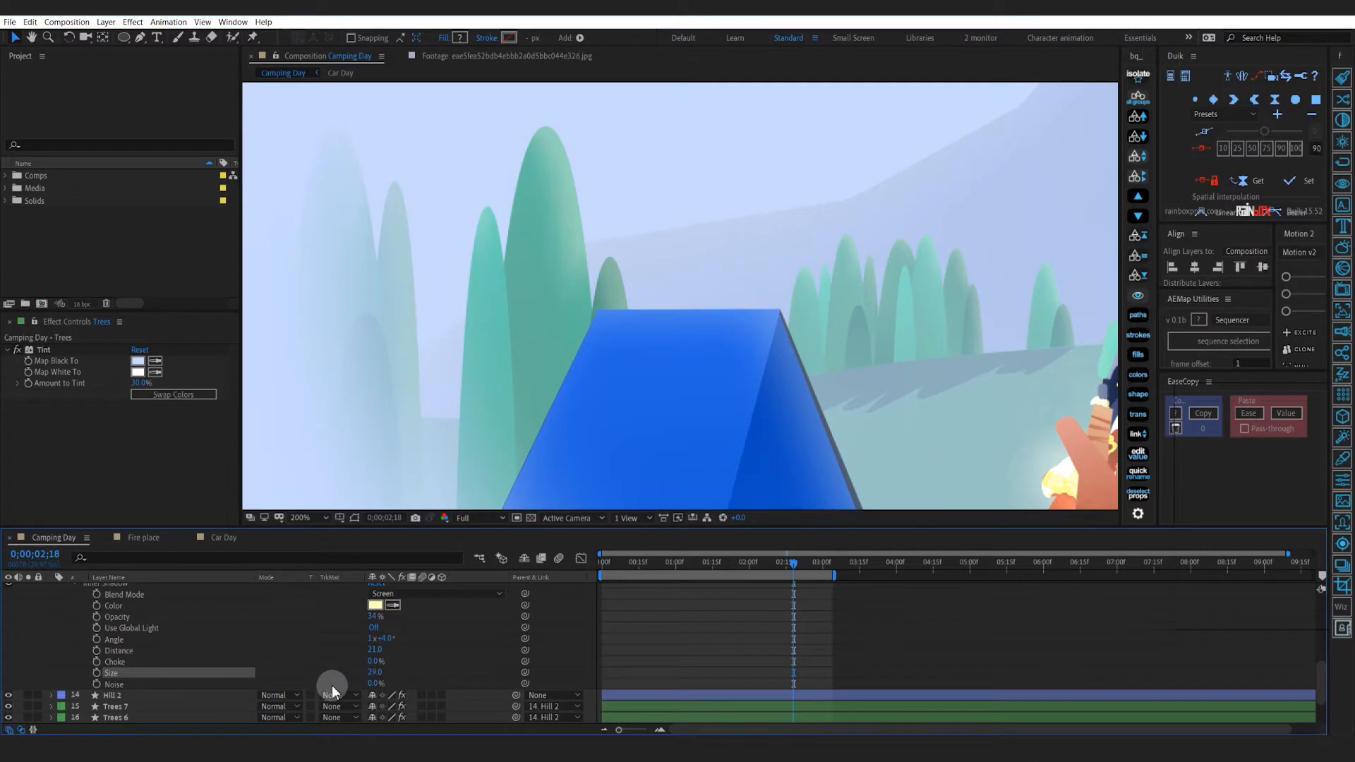
key(comma)
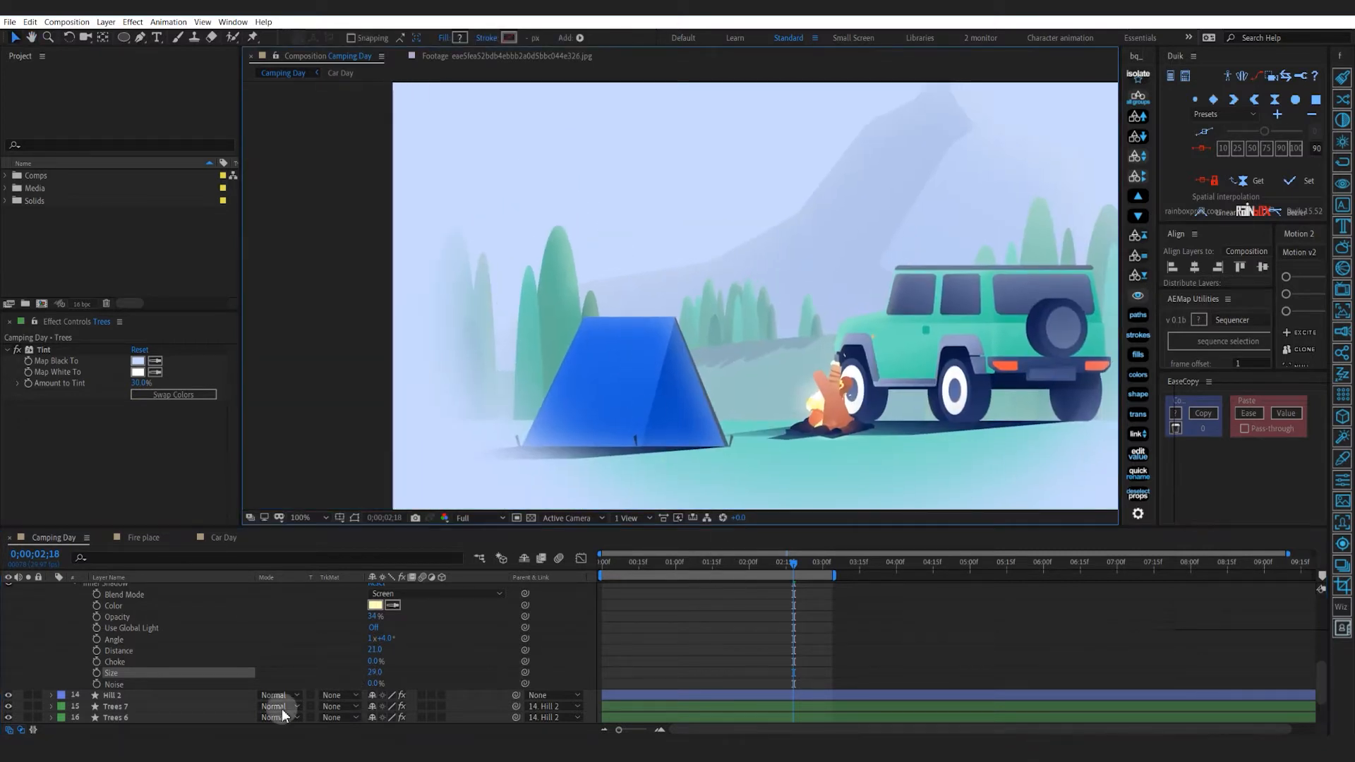
Copy the Layer Styles of the Trees layer and collapse its properties
scroll(113, 645, up, 1)
click(97, 619)
scroll(95, 626, up, 1)
click(73, 651)
click(100, 629)
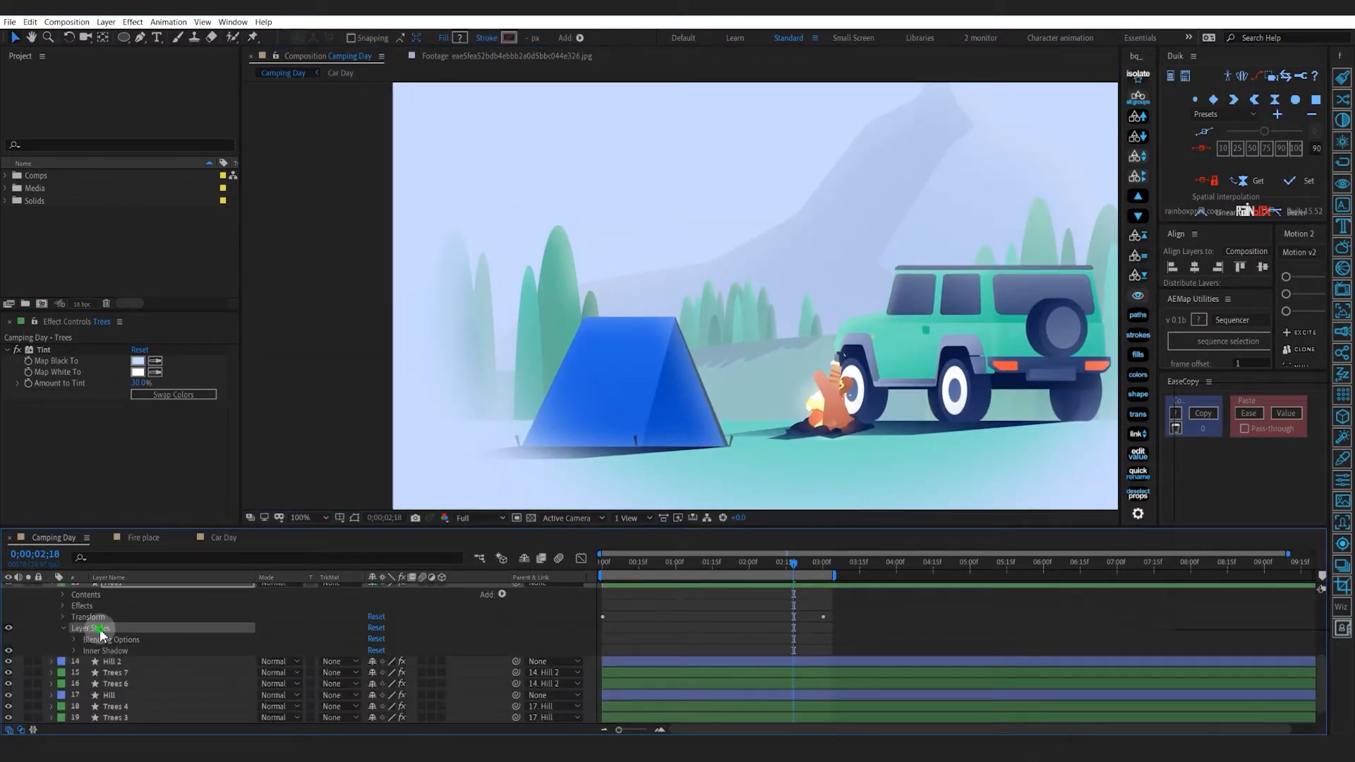
key(ctrl+c)
scroll(46, 615, up, 1)
click(50, 616)
Paste the copied Layer Styles onto the Trees 2 and Trees 5 layers and save the project
click(119, 616)
ctrl+click(127, 606)
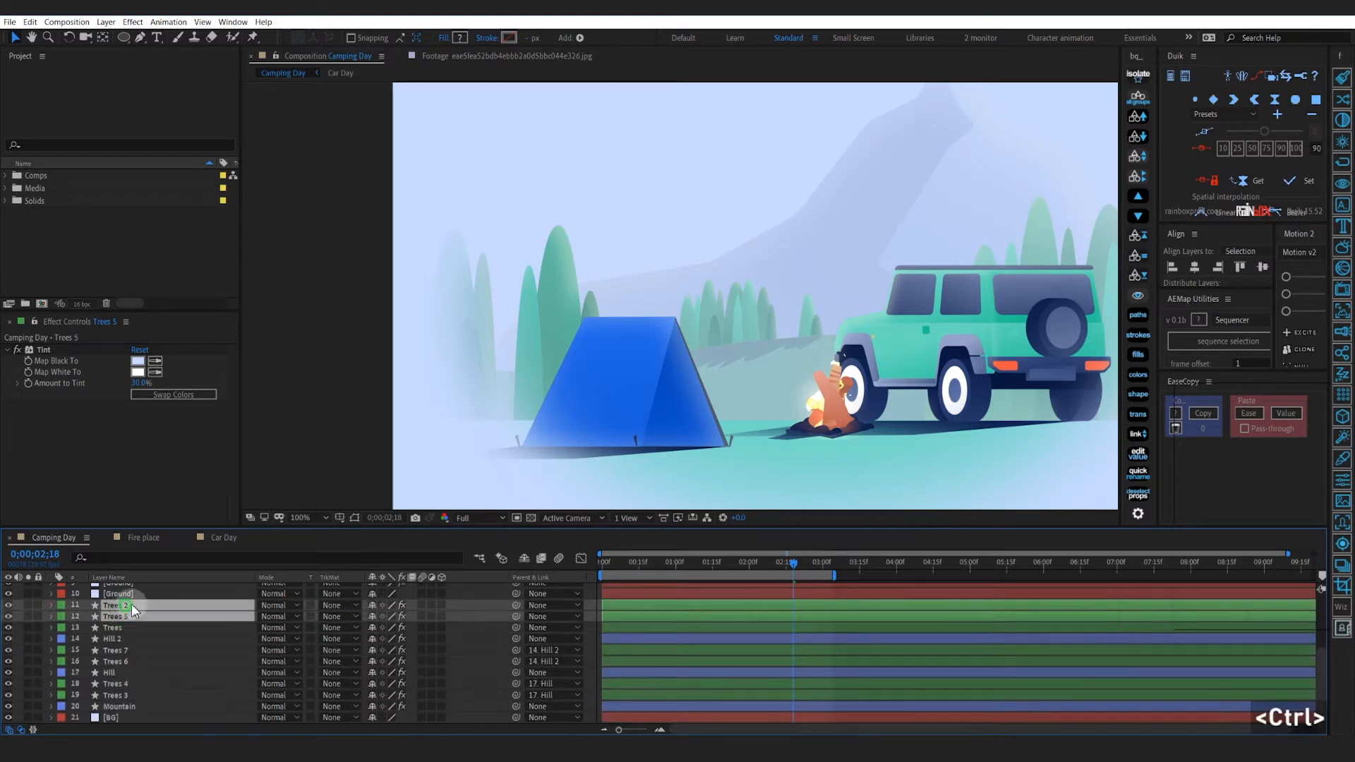
key(comma)
key(ctrl+v)
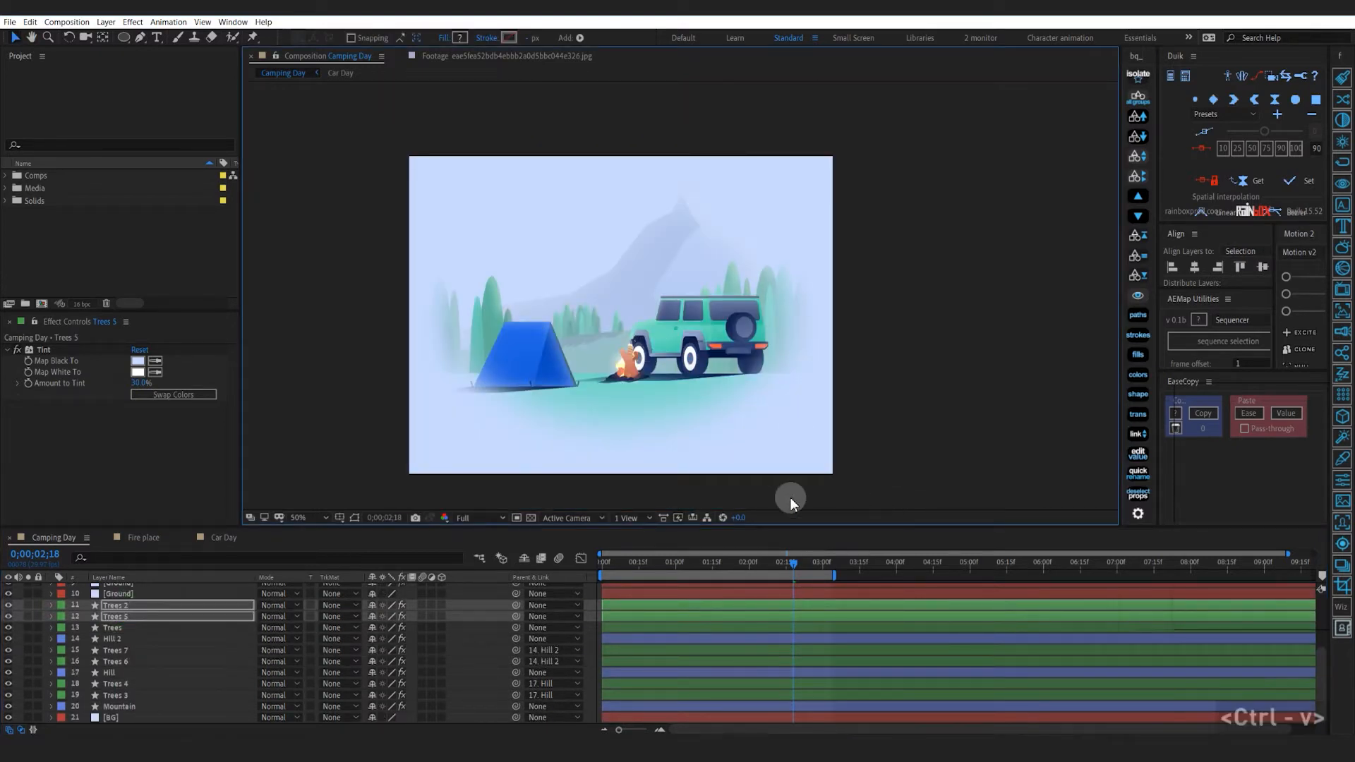
click(599, 618)
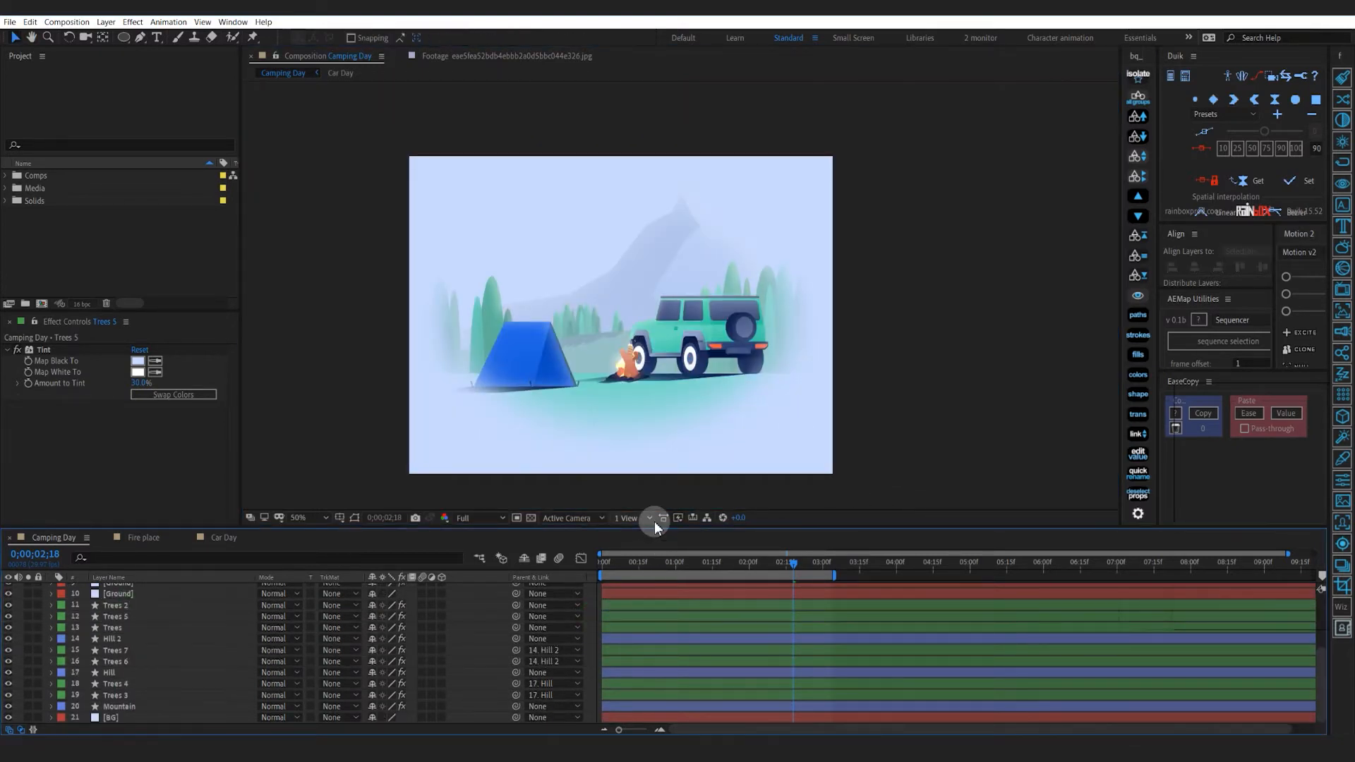
key(ctrl+s)
Expand the Comps folder and duplicate the Camping Day composition
click(24, 243)
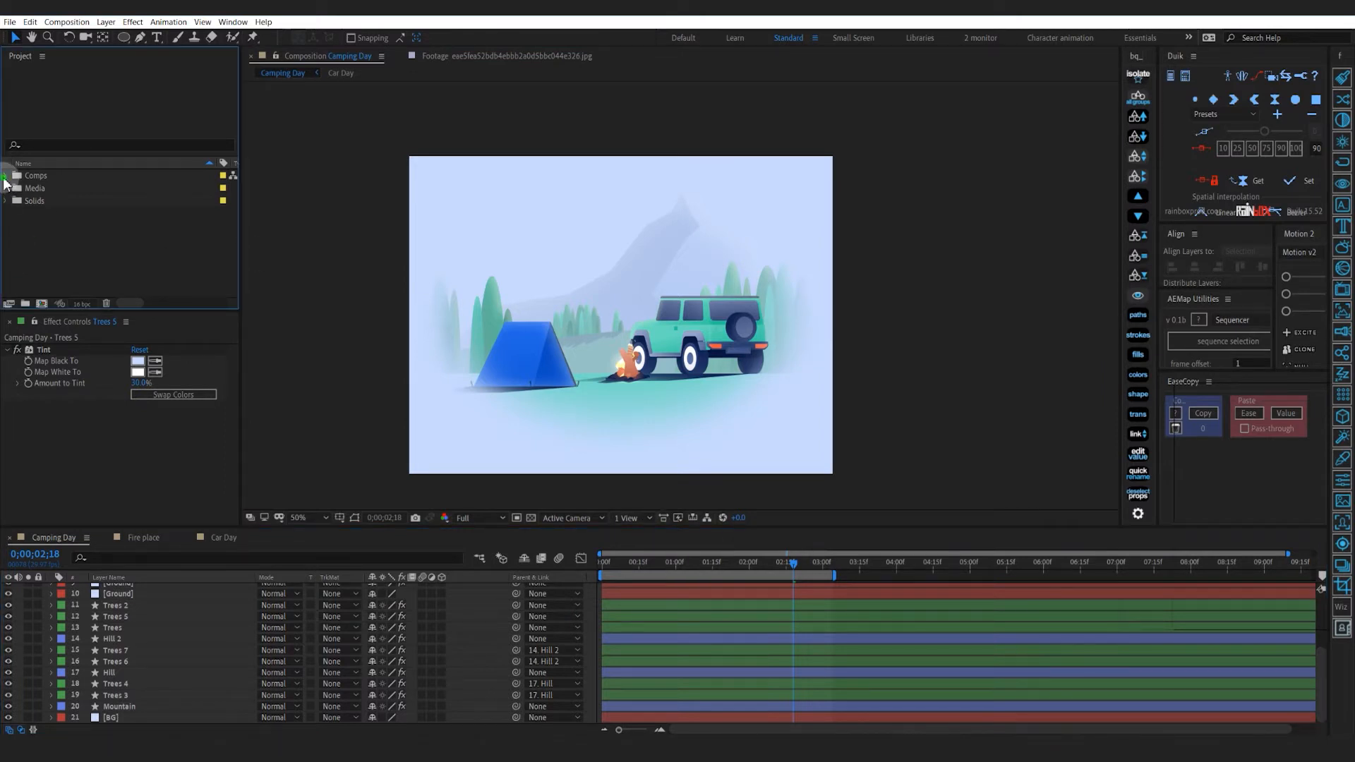
click(5, 175)
click(49, 267)
click(77, 188)
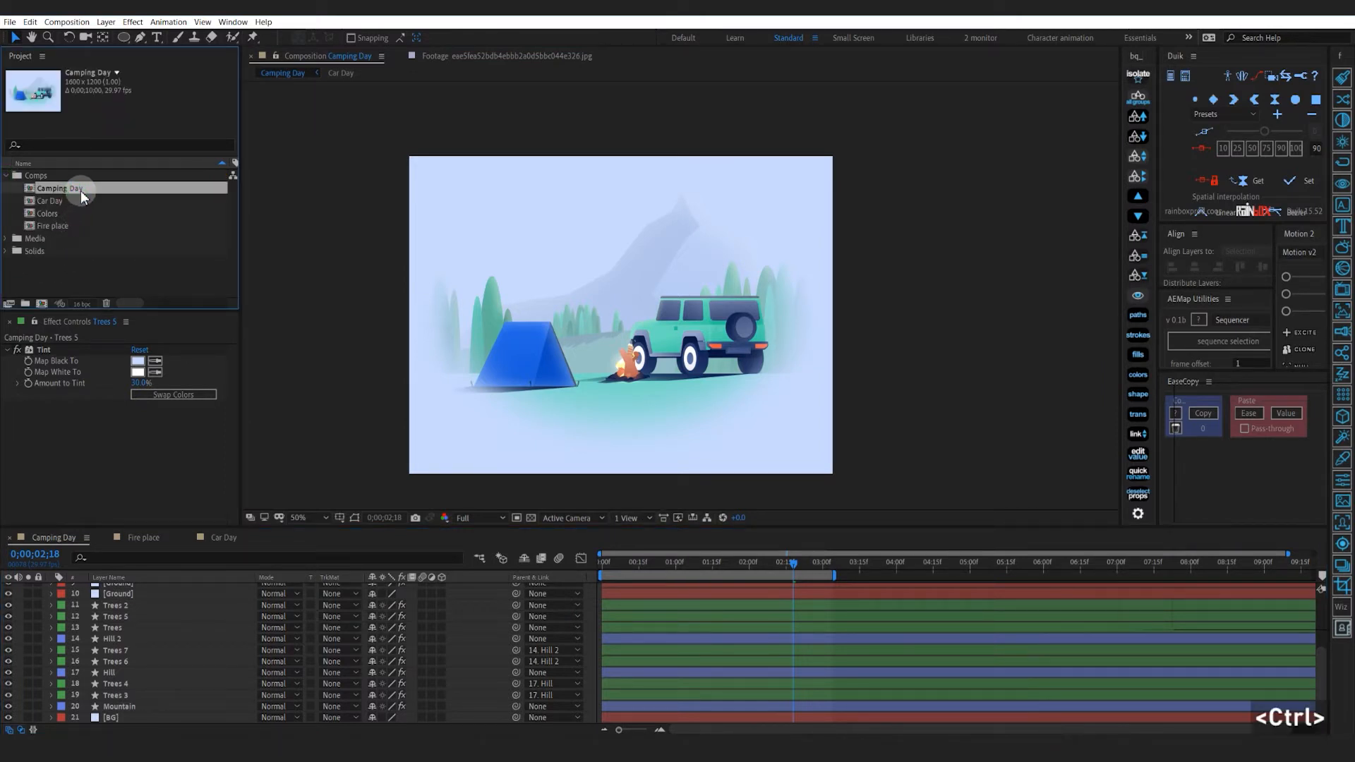
key(ctrl+d)
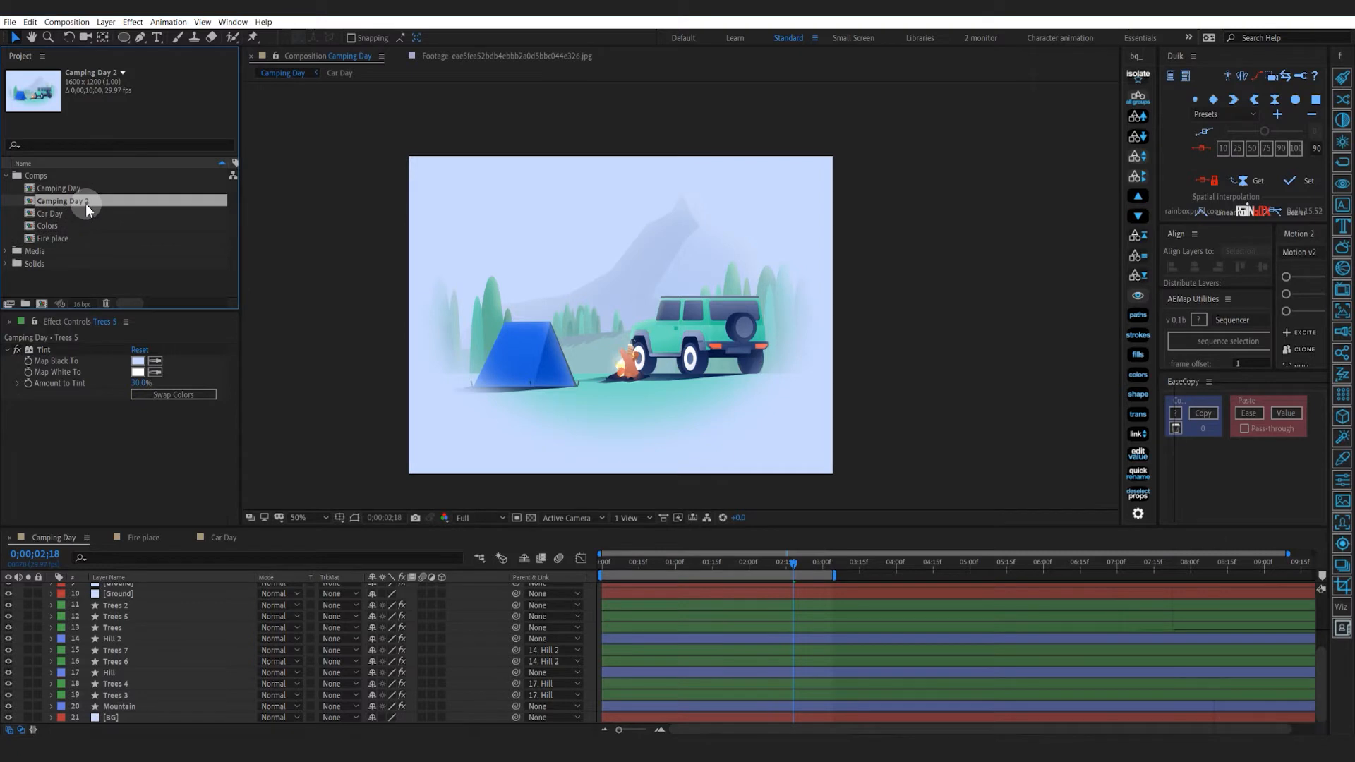
Rename the duplicated composition to Camping Night
key(Return)
key(Right)
key(BackSpace)
key(BackSpace)
key(BackSpace)
key(BackSpace)
key(BackSpace)
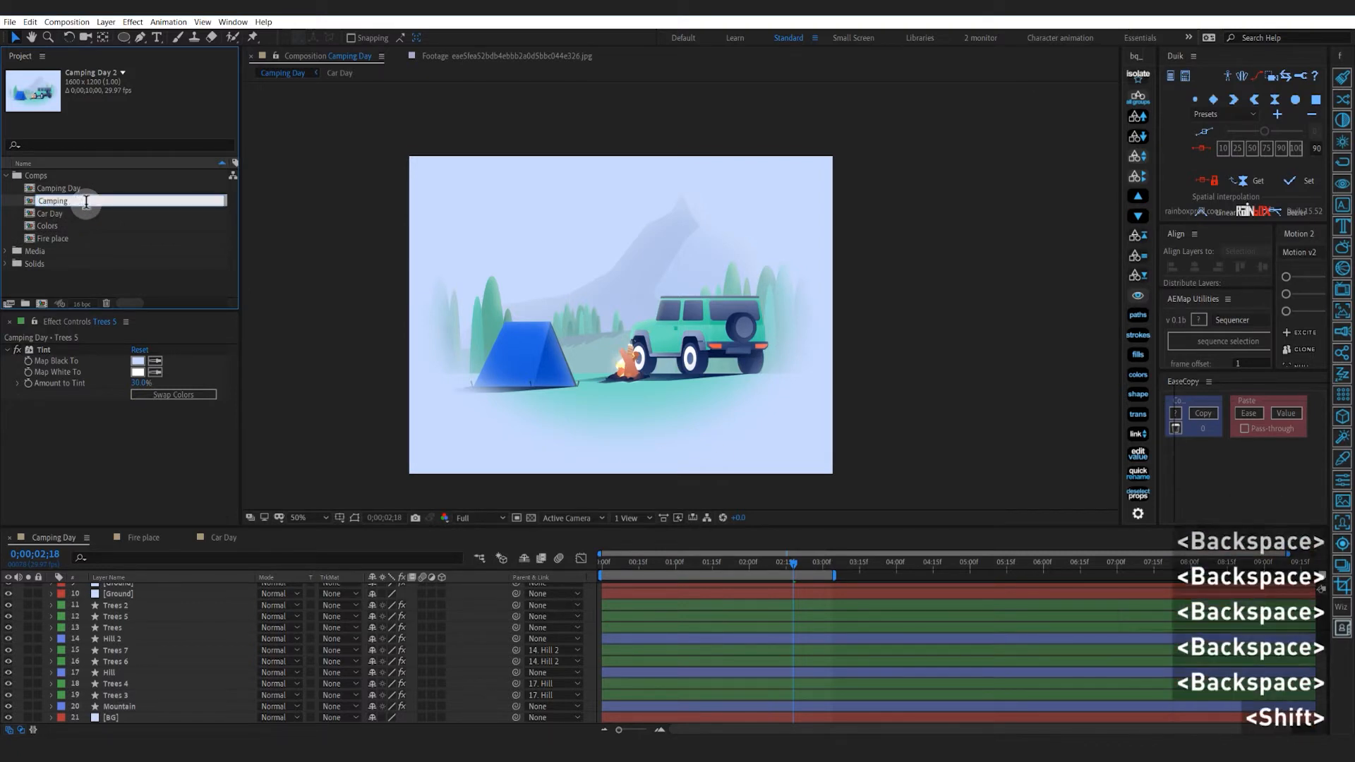
text(Night)
key(Return)
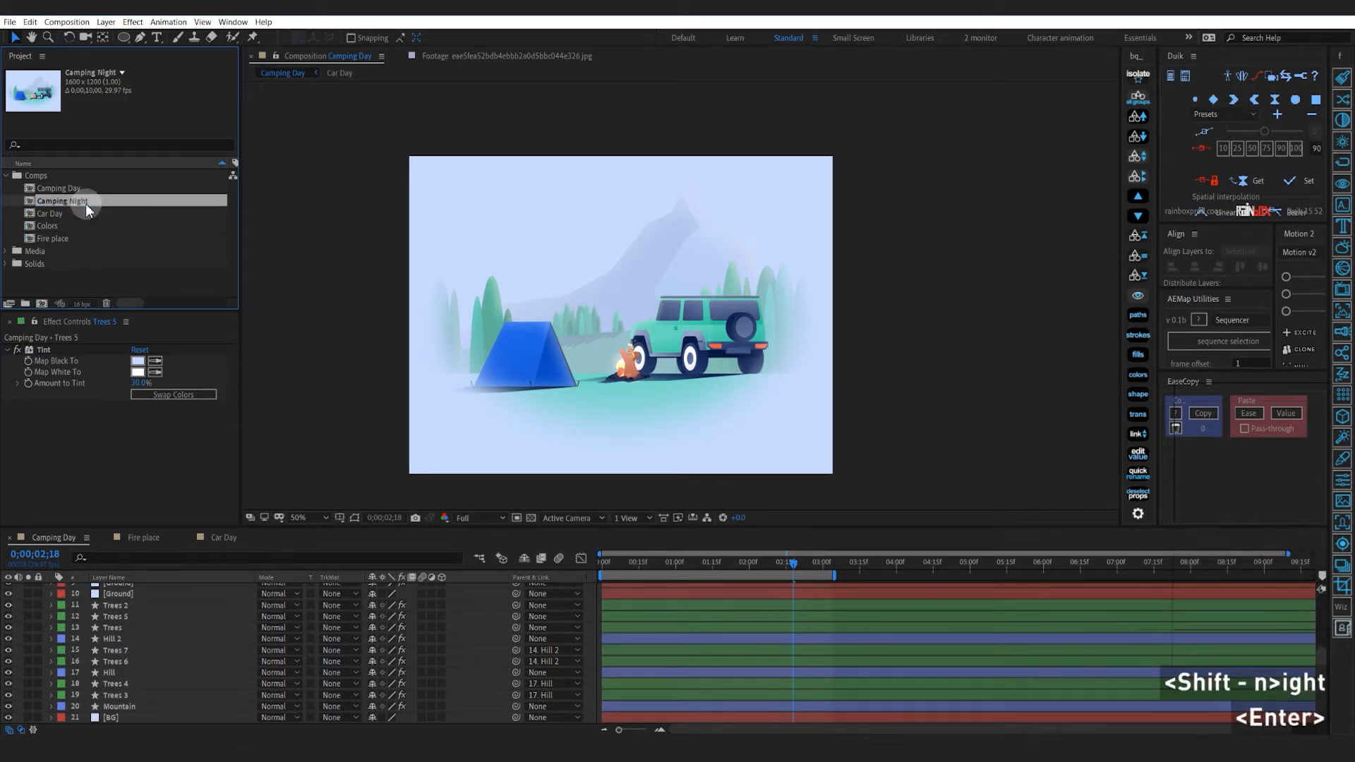
Open the Camping Night composition and make the Colors palette layer visible
double_click(86, 201)
drag(695, 341, 750, 315)
click(8, 589)
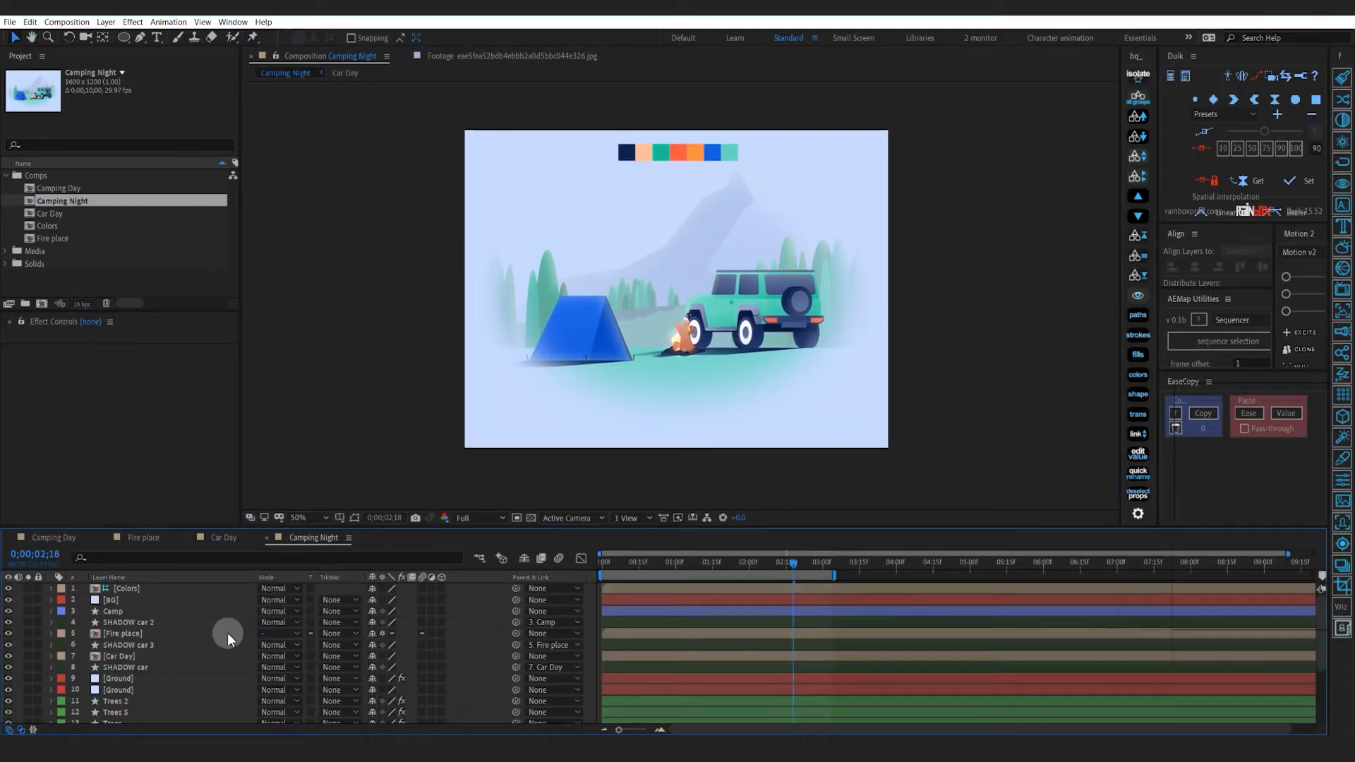
Add a Fill effect to the bottommost BG layer and sample its color from the palette's blue swatch
scroll(386, 674, down, 3)
click(609, 712)
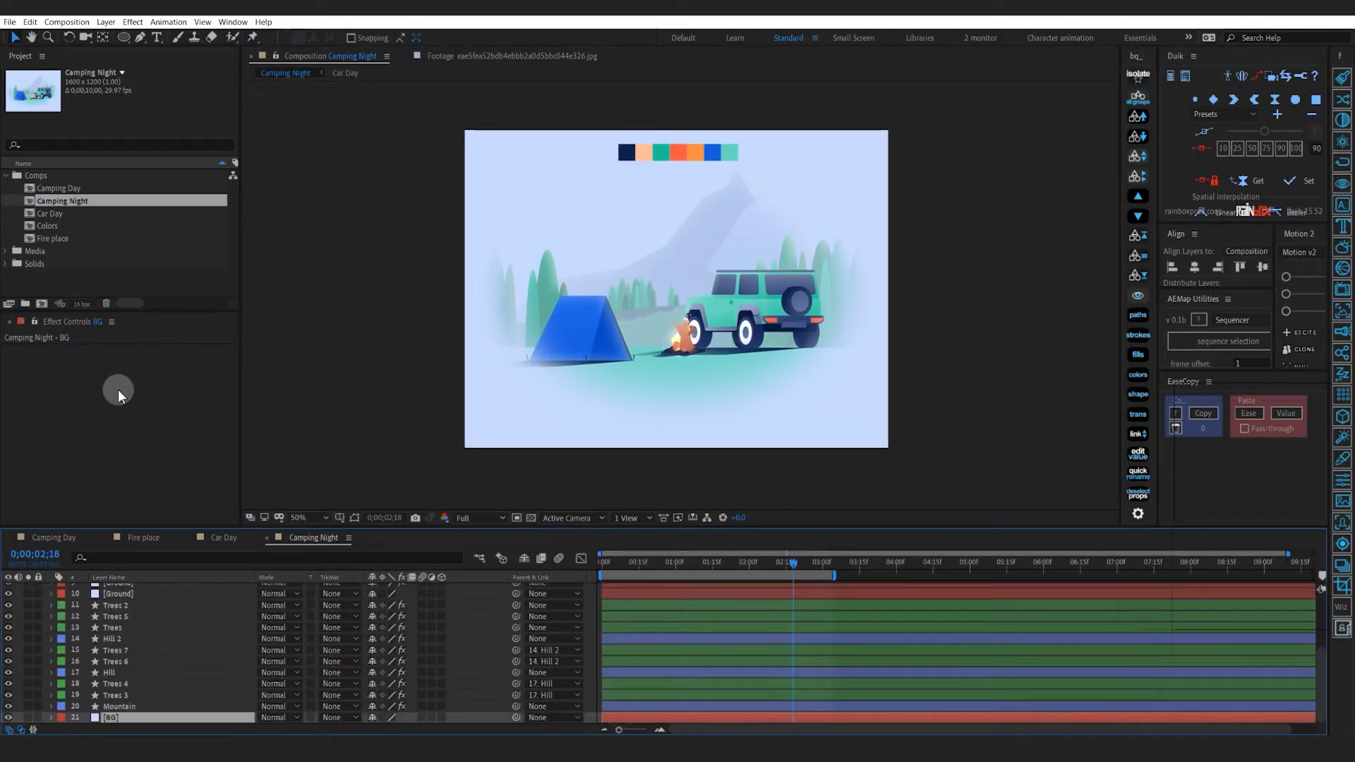
click(1342, 76)
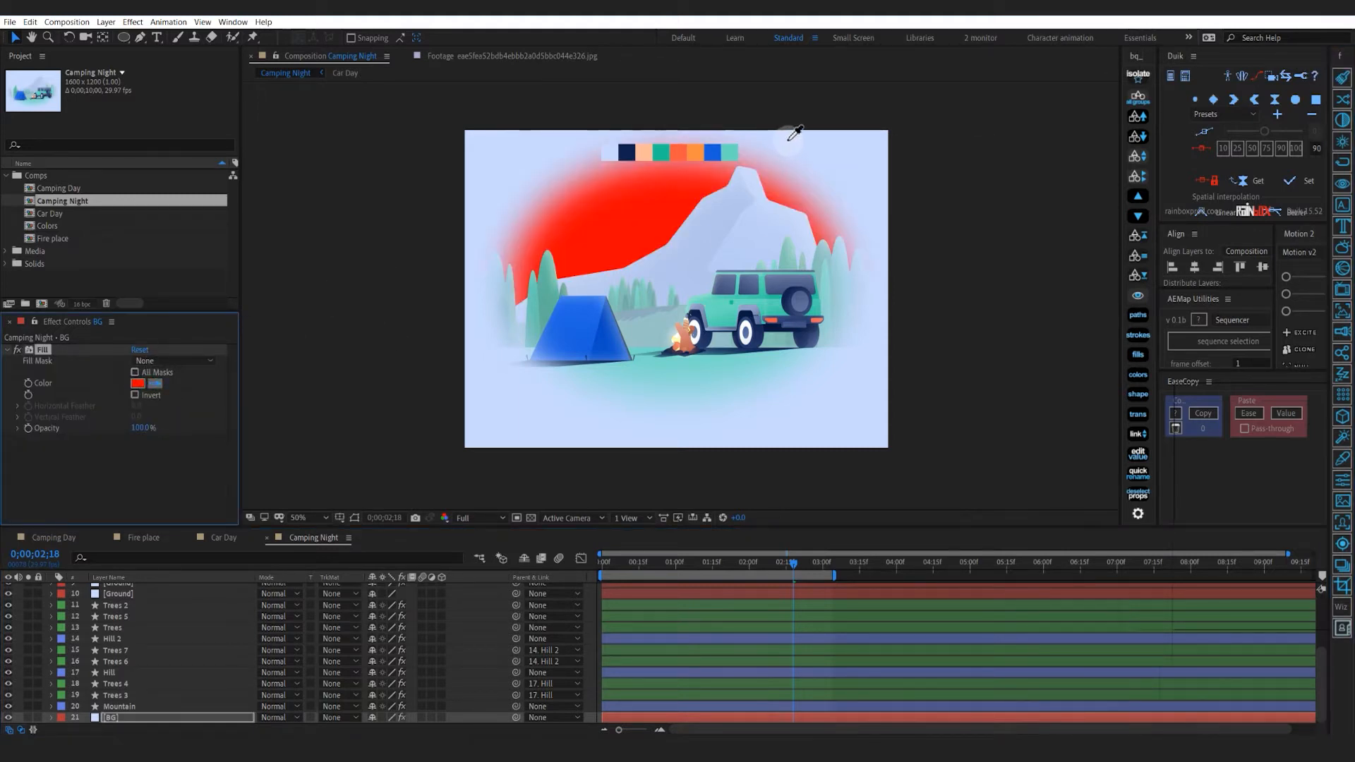
click(714, 154)
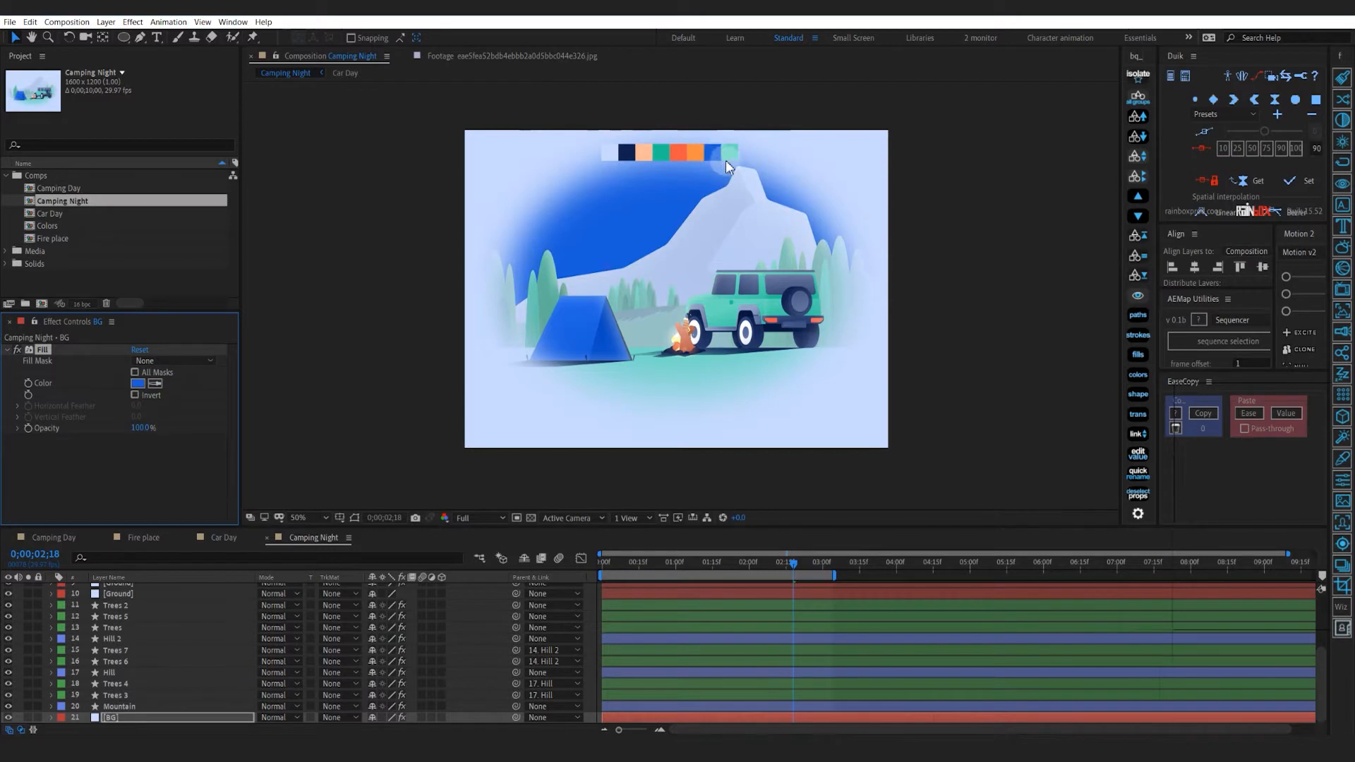
Darken the bottommost BG layer's fill color to a deep blue, about 1C4489
click(138, 383)
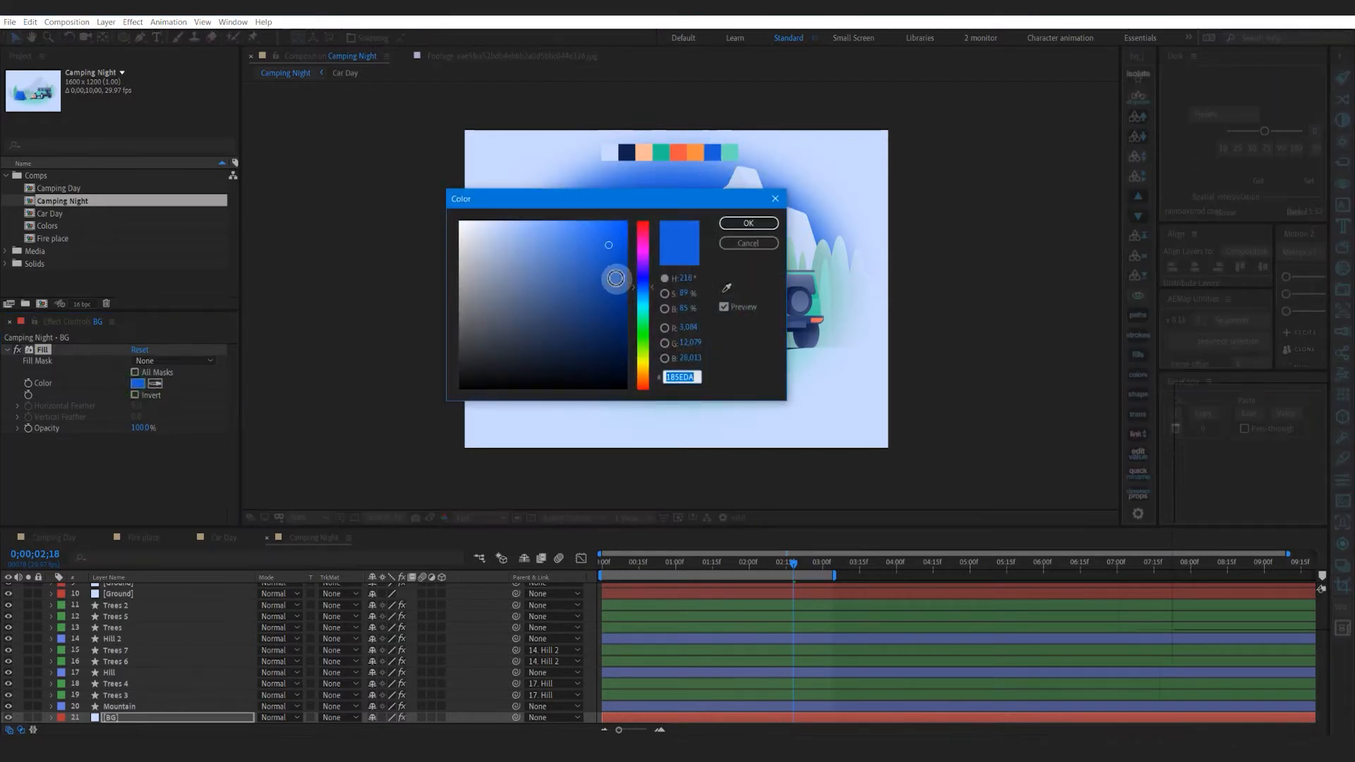
drag(614, 278, 591, 298)
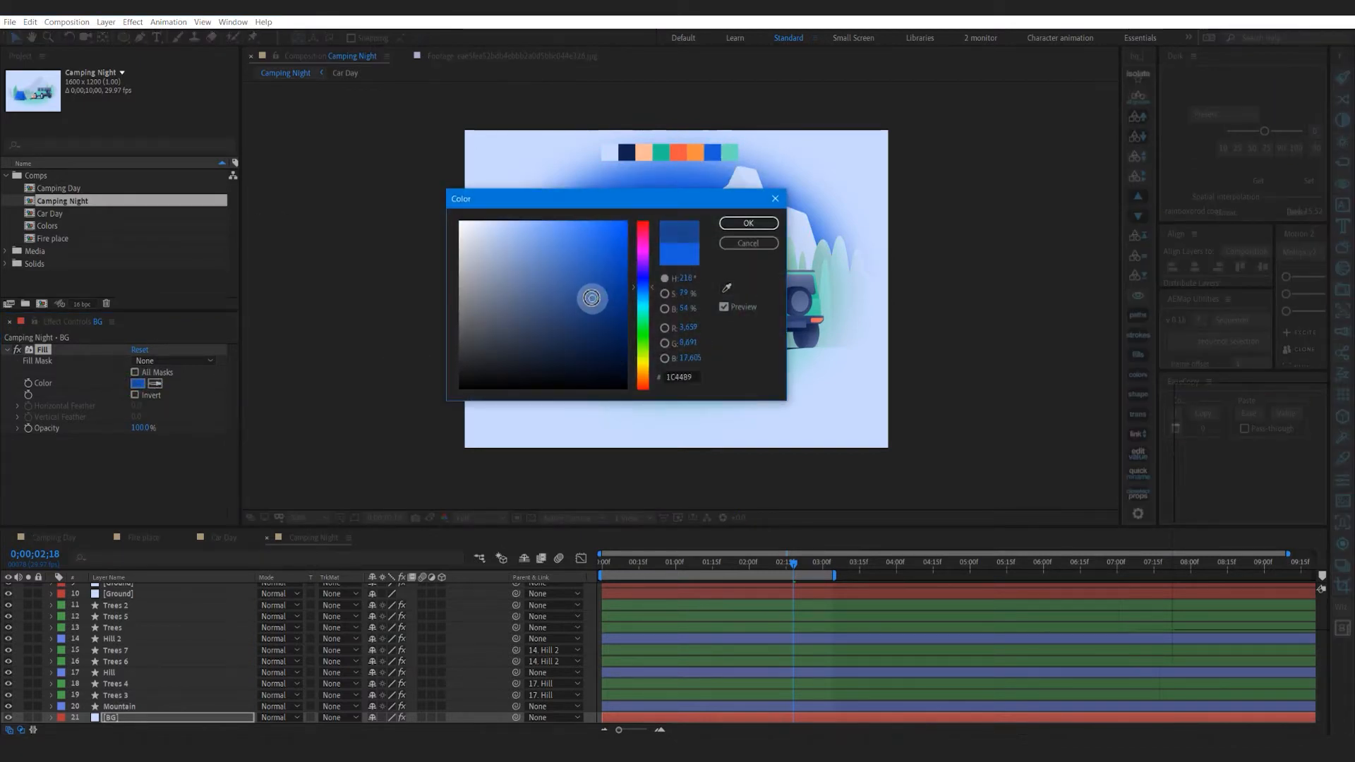
click(737, 223)
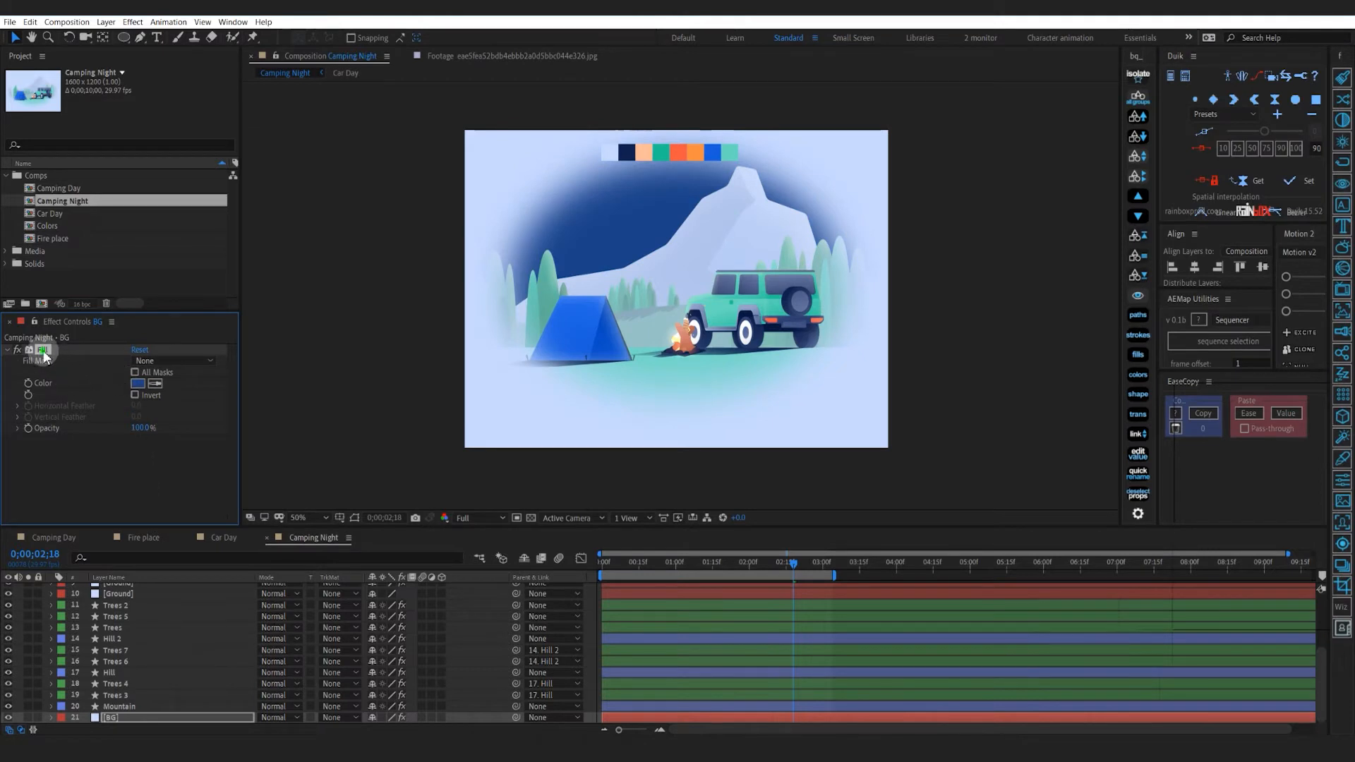
Copy the Fill effect from the bottommost BG layer and paste it onto the upper BG layer
key(ctrl+c)
scroll(131, 638, up, 3)
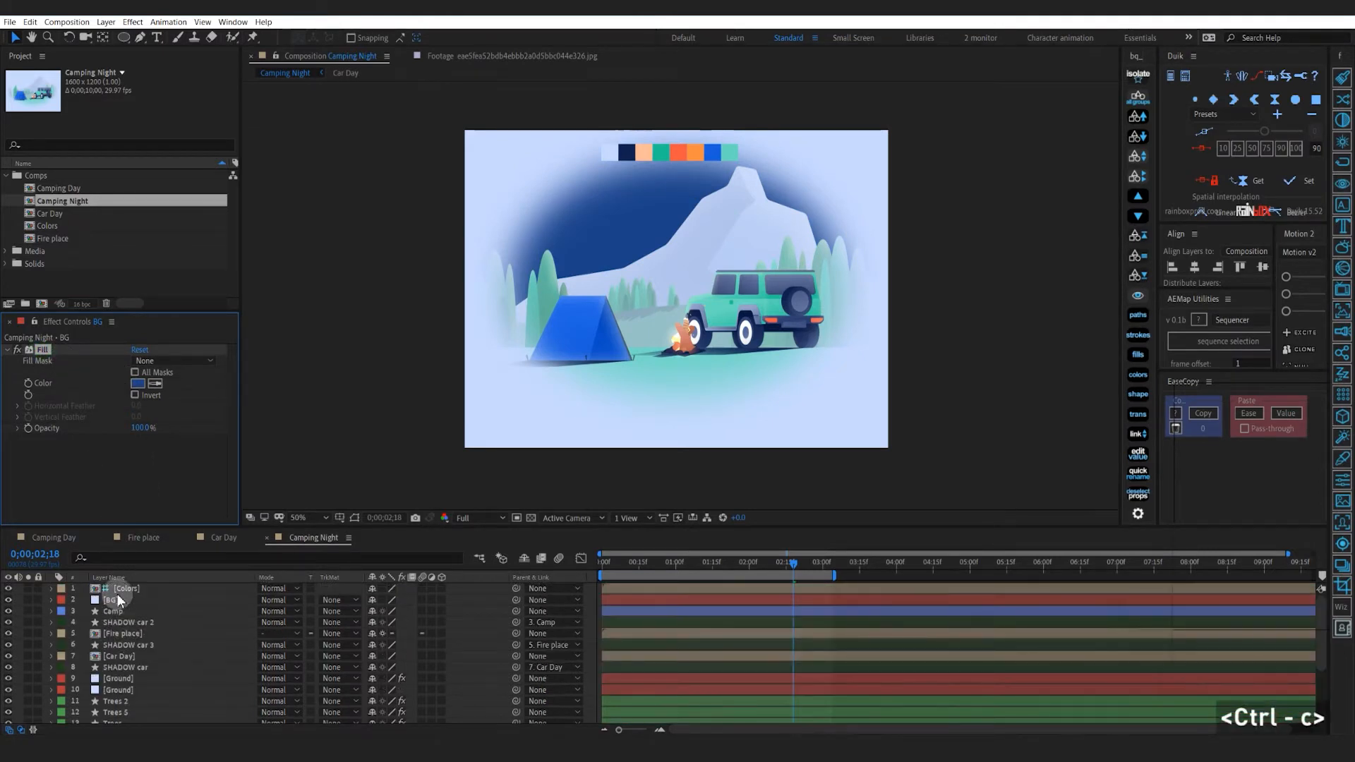
click(118, 602)
key(ctrl+v)
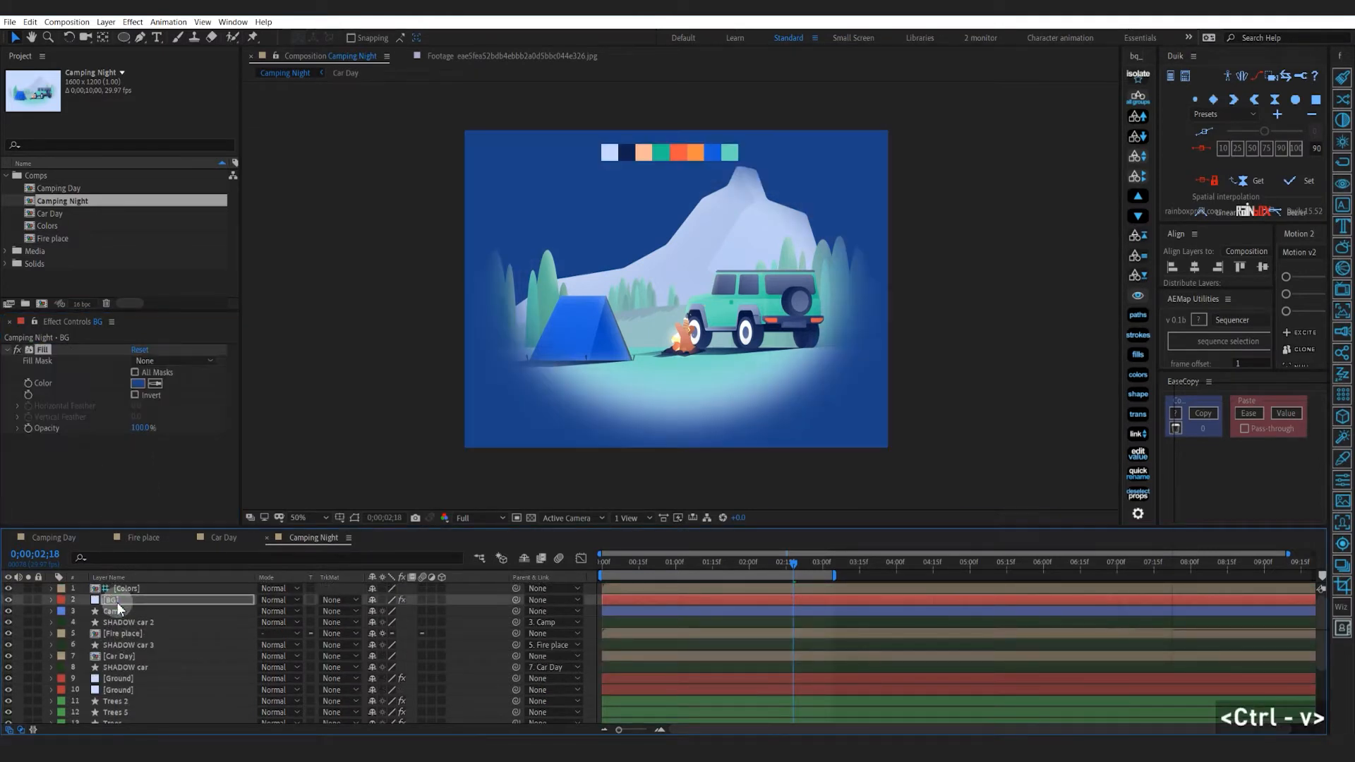
Set the upper BG layer's fill color to the palette's dark navy swatch
click(138, 384)
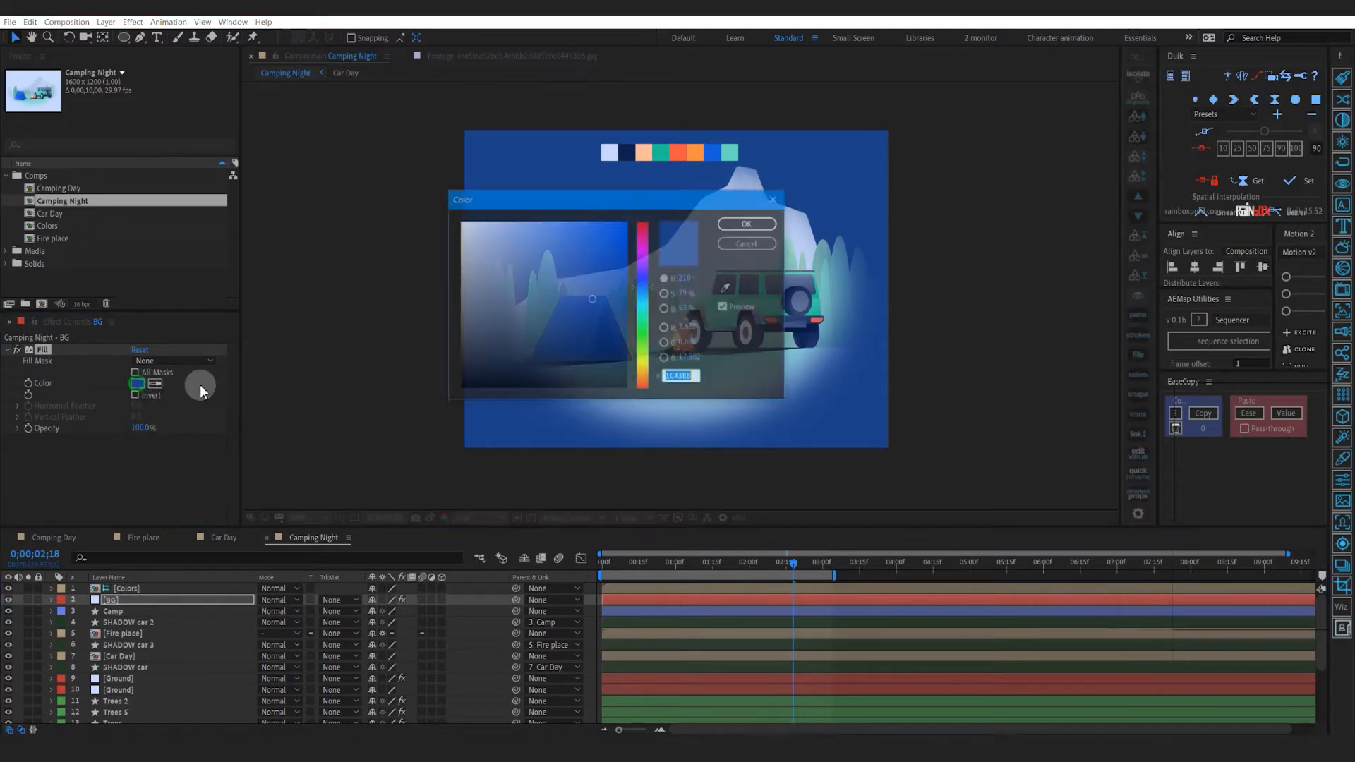
click(731, 290)
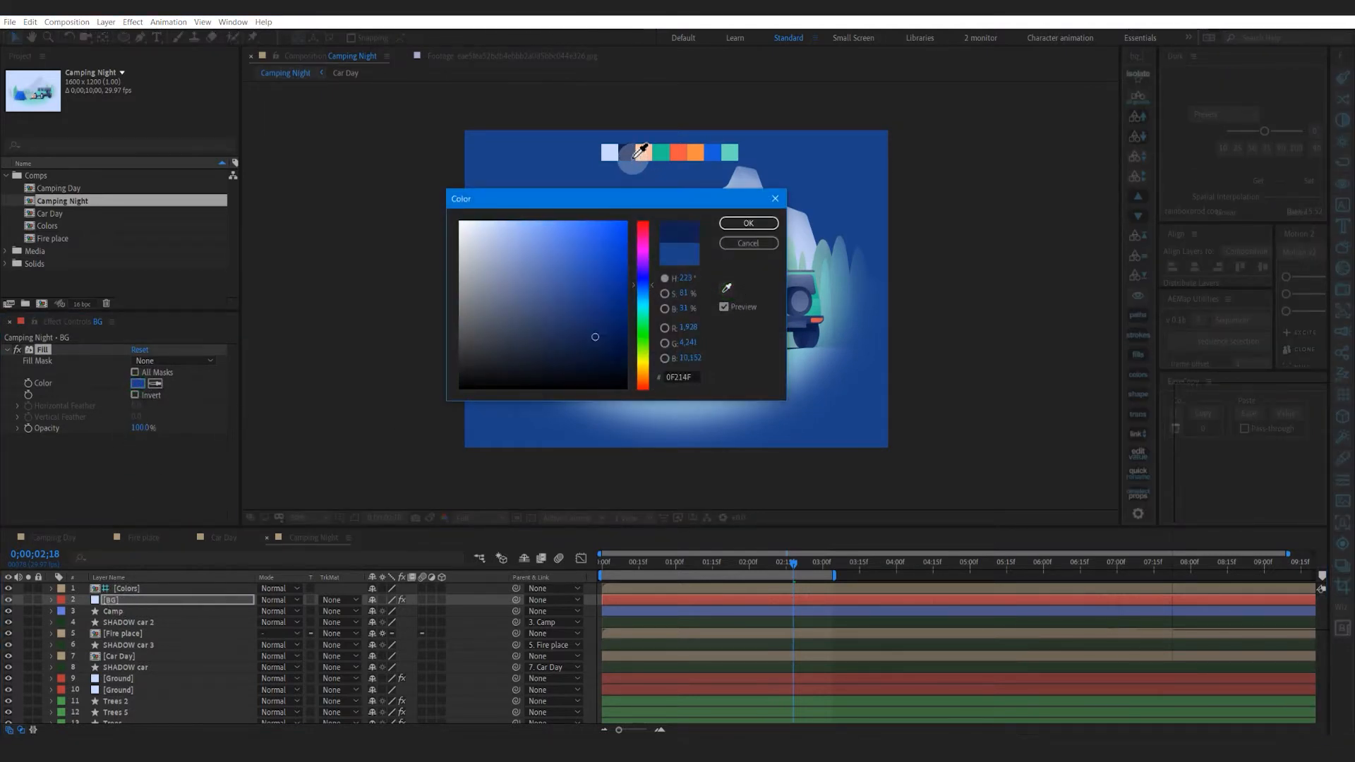
click(625, 153)
click(747, 223)
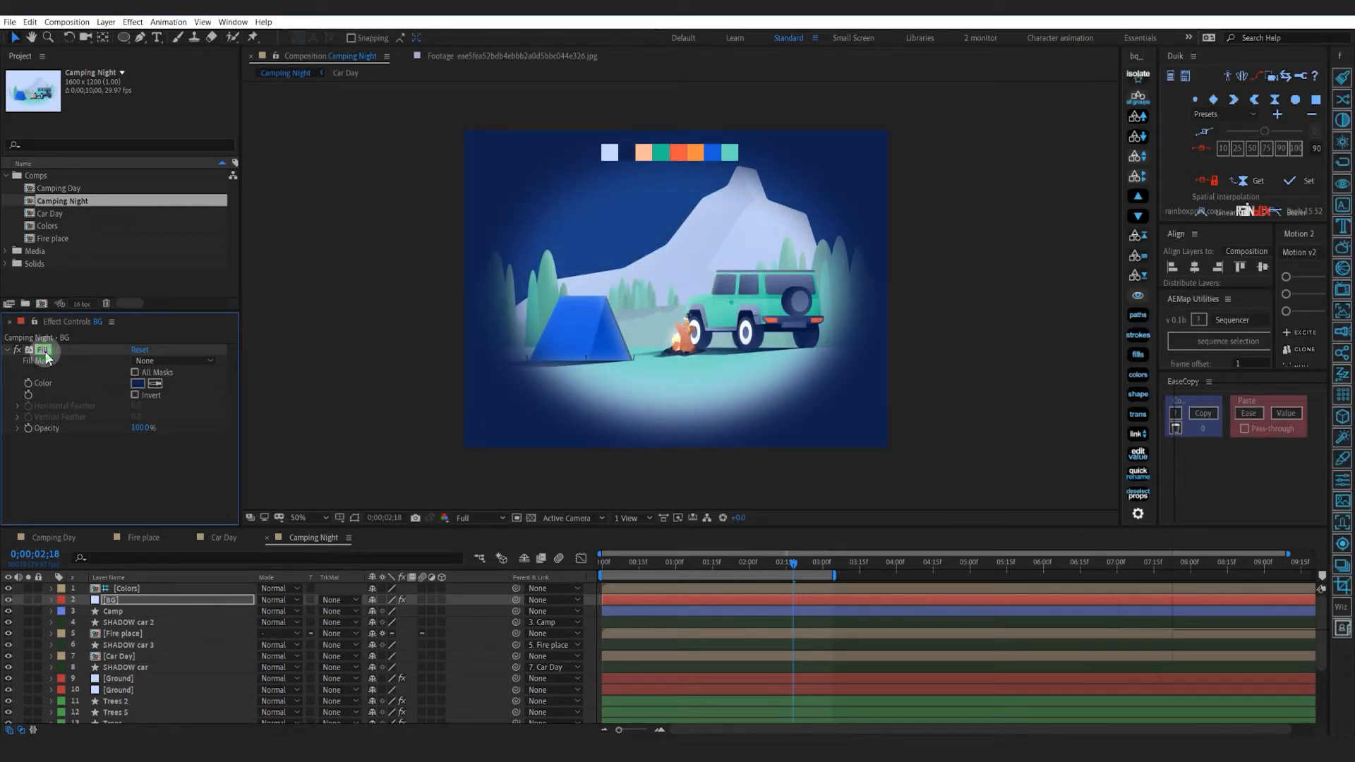
Copy the navy Fill effect from the upper BG layer and paste it onto the lower Ground layer, layer 10
key(ctrl+c)
scroll(96, 667, down, 5)
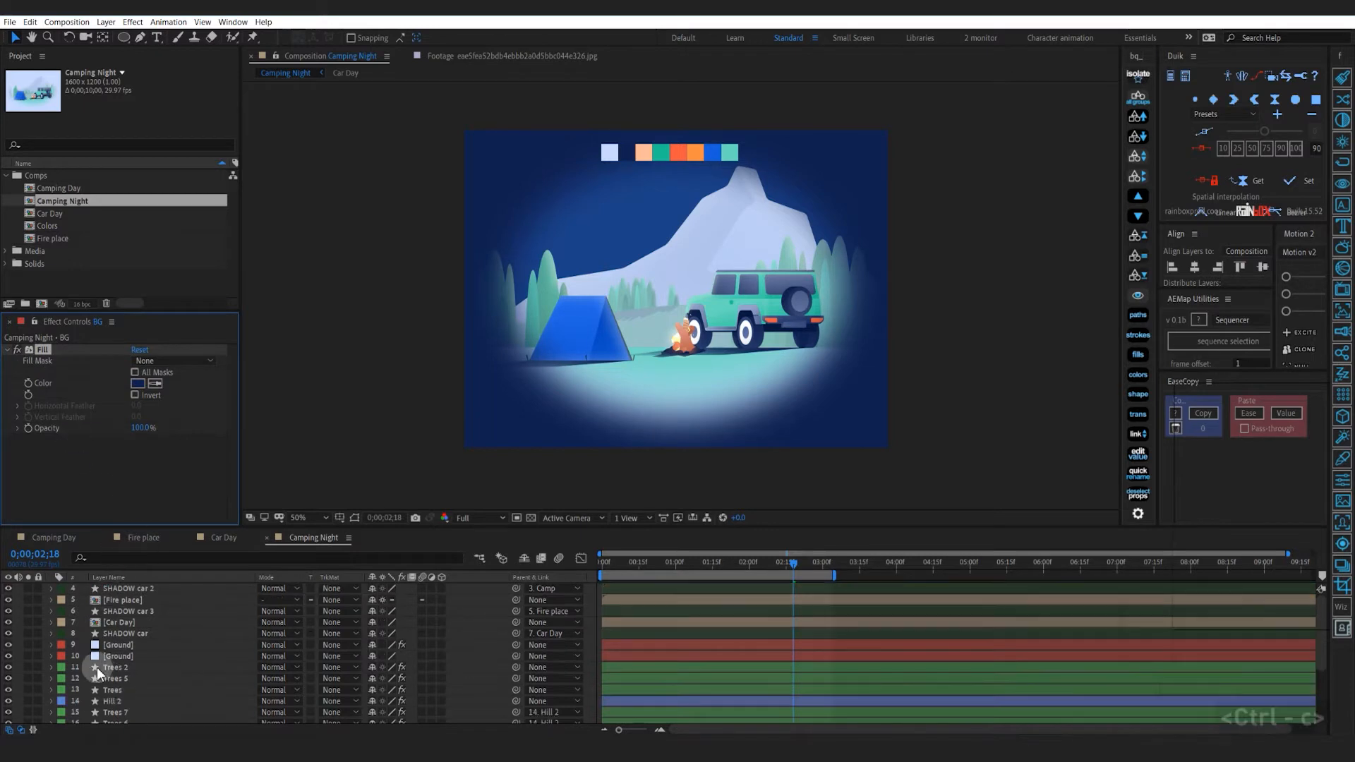
click(118, 594)
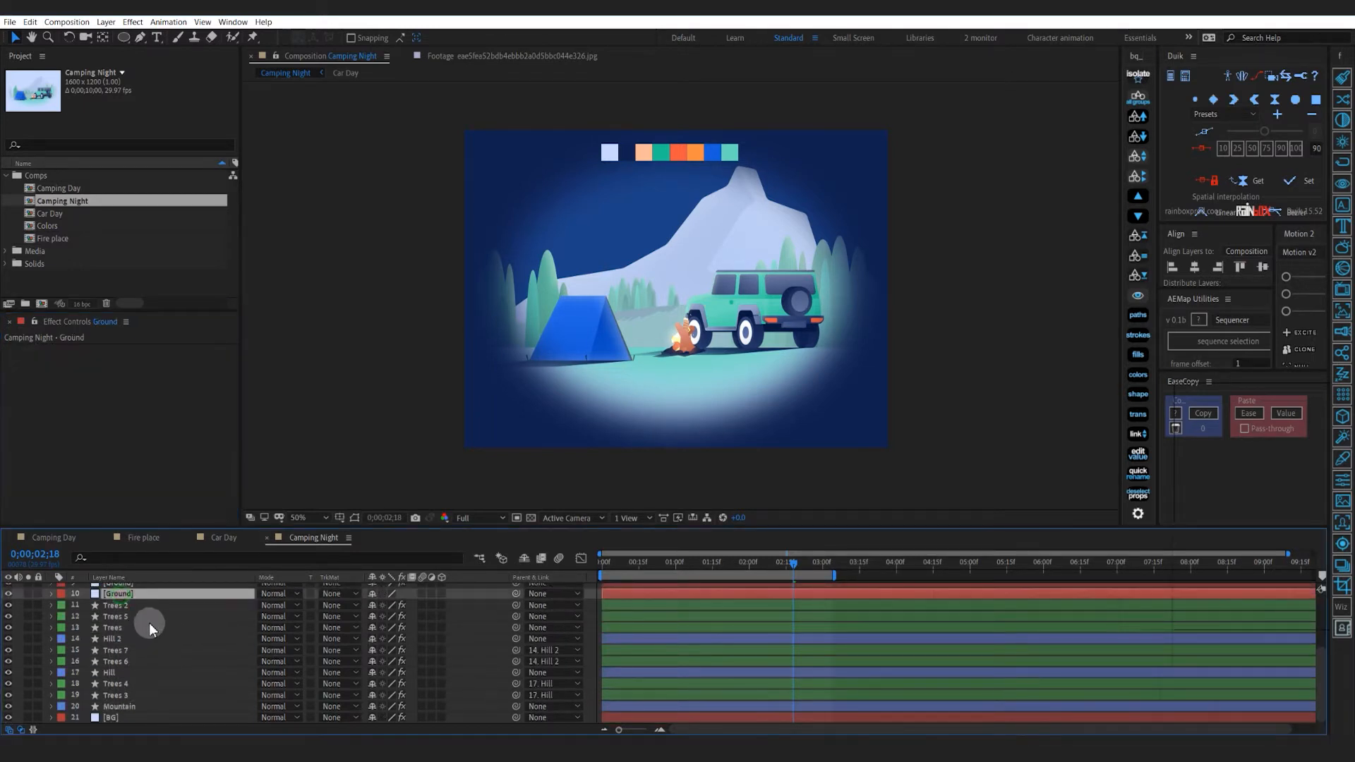
scroll(146, 621, up, 2)
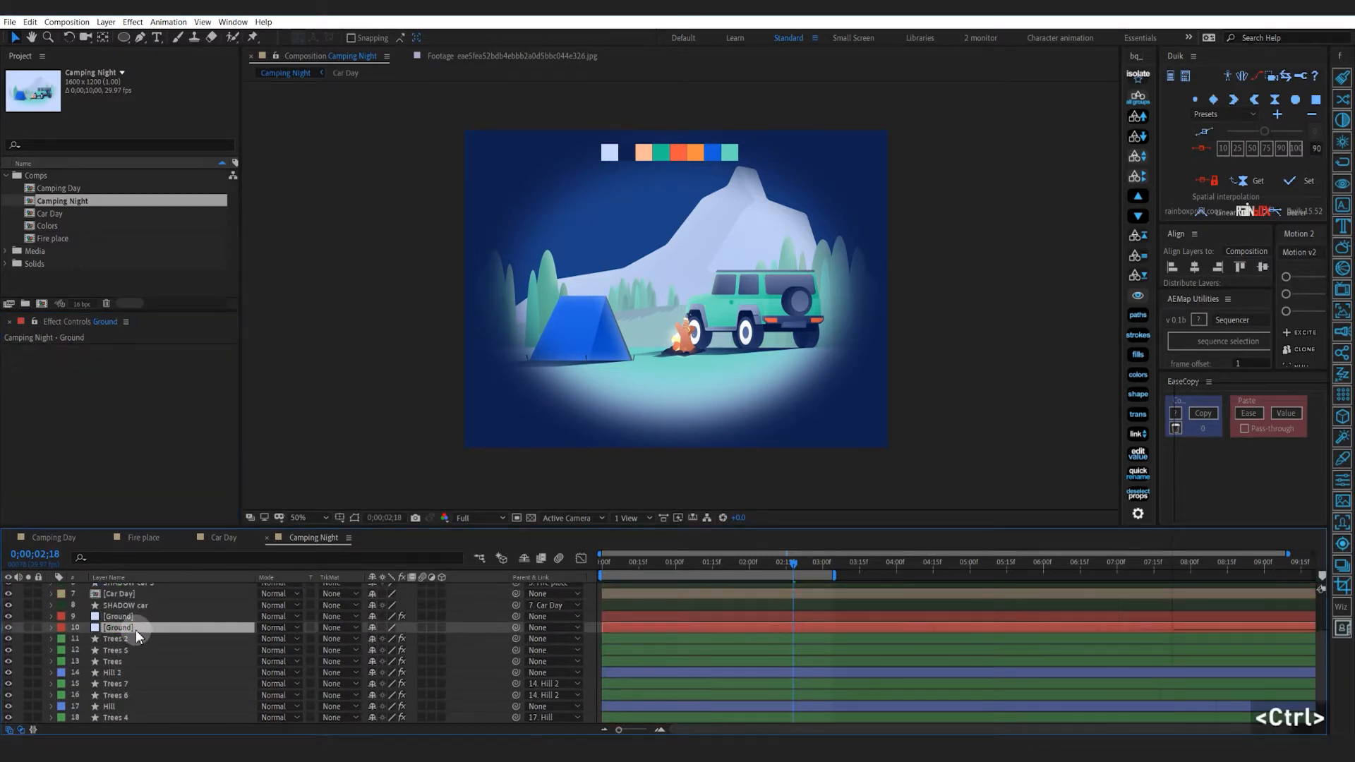
key(ctrl+v)
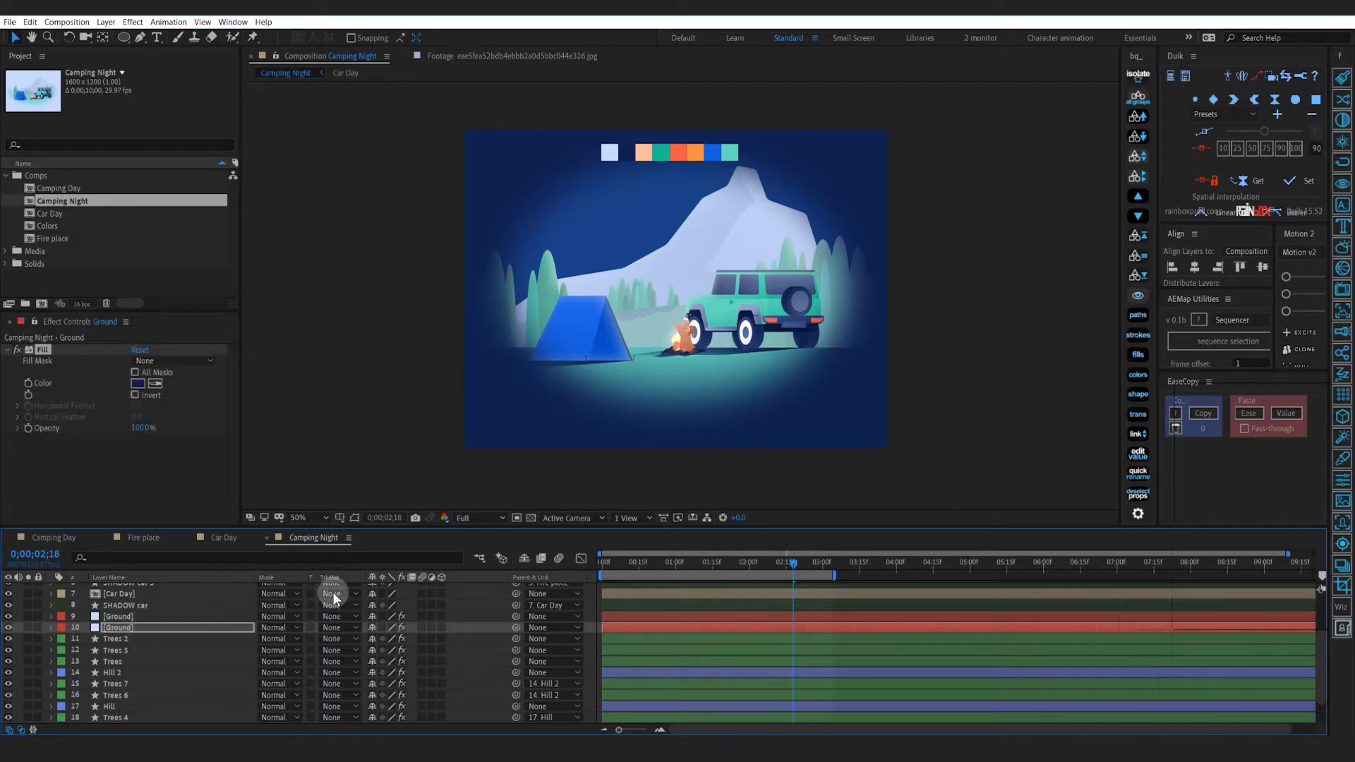
Increase the Mask Feather of the upper BG layer's mask to about 214 pixels
scroll(104, 622, up, 4)
click(112, 599)
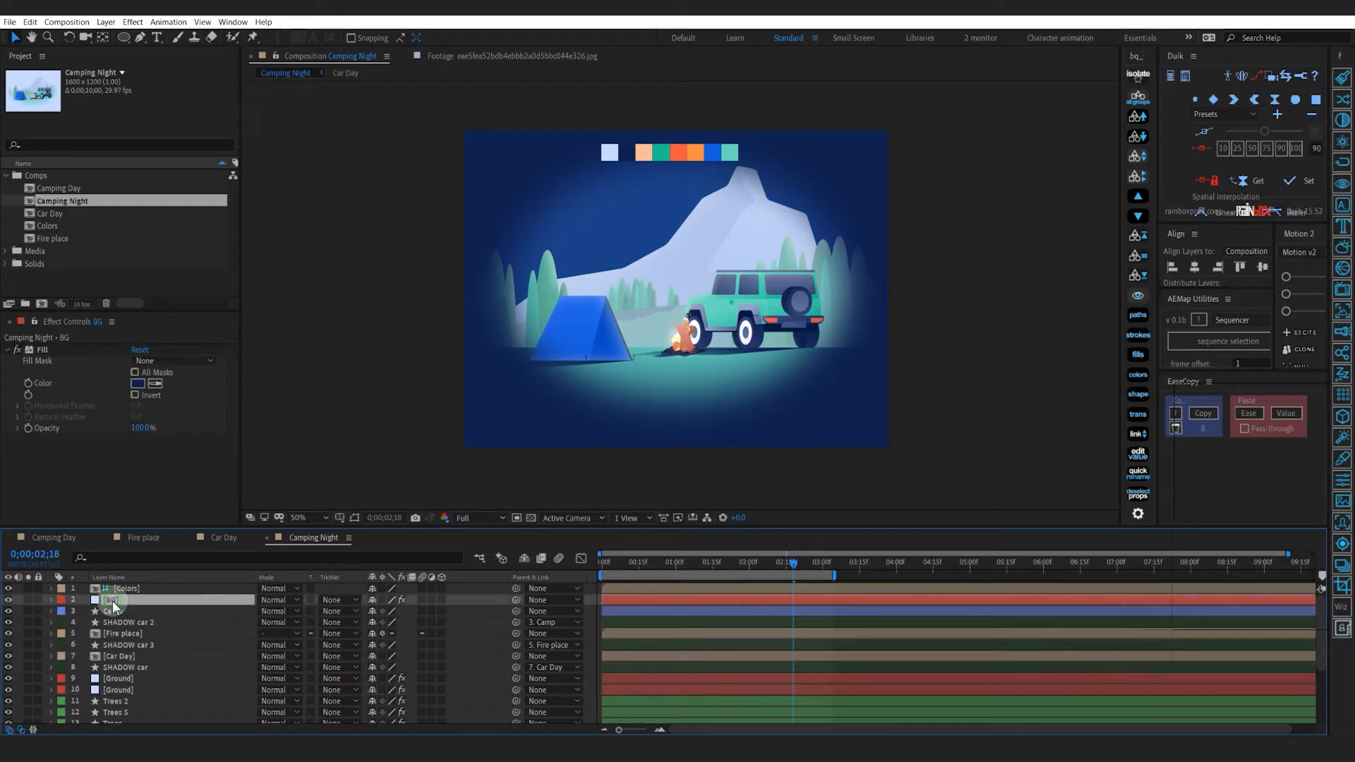
key(f)
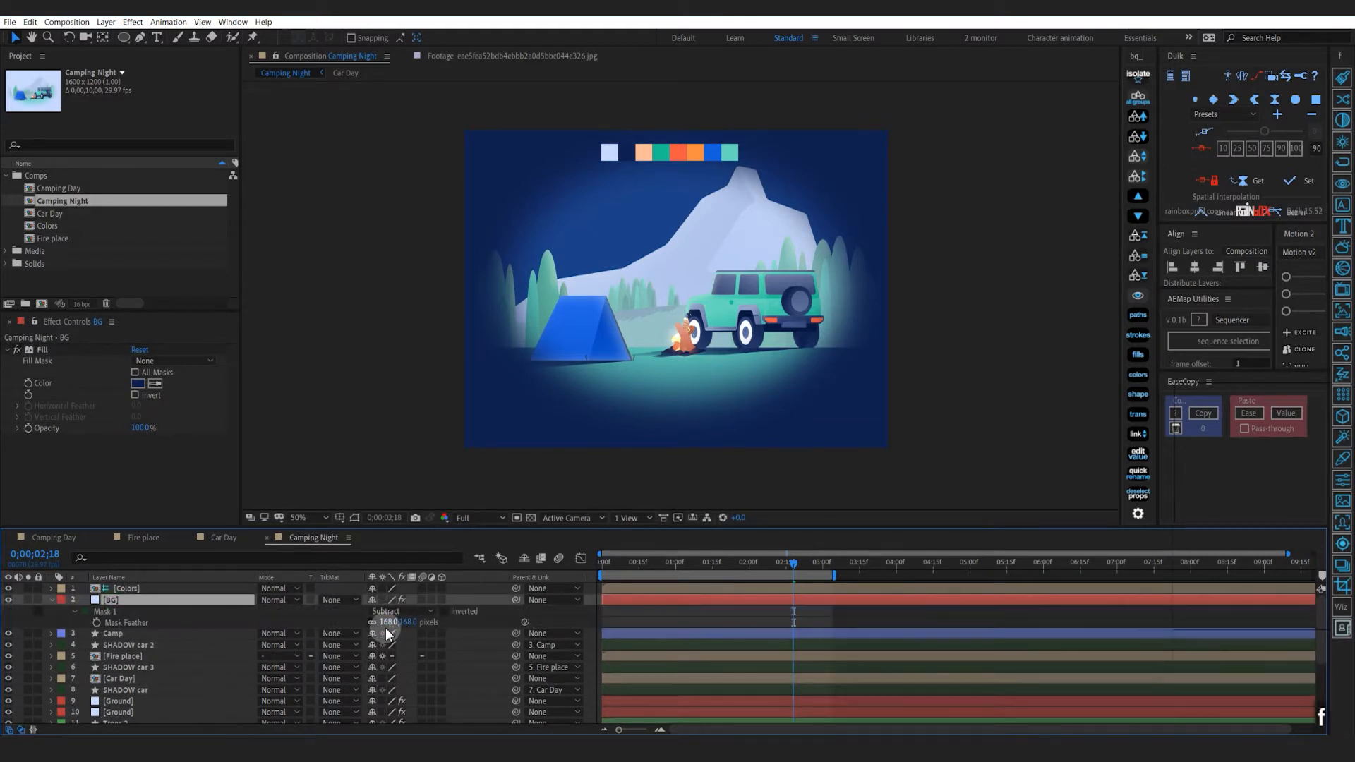
drag(388, 622, 422, 627)
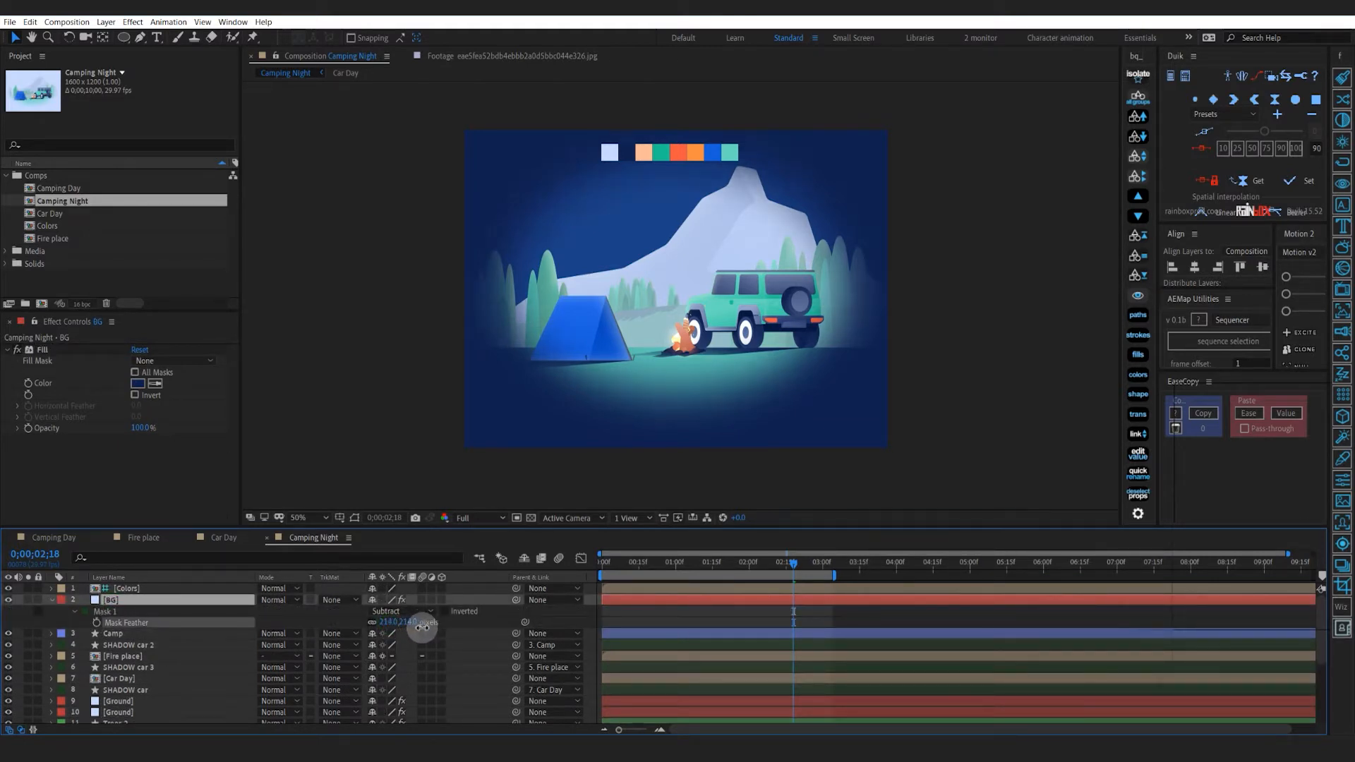
Set the fill color of the bottommost BG layer, layer 21, to dark blue 1D336C
scroll(125, 721, down, 4)
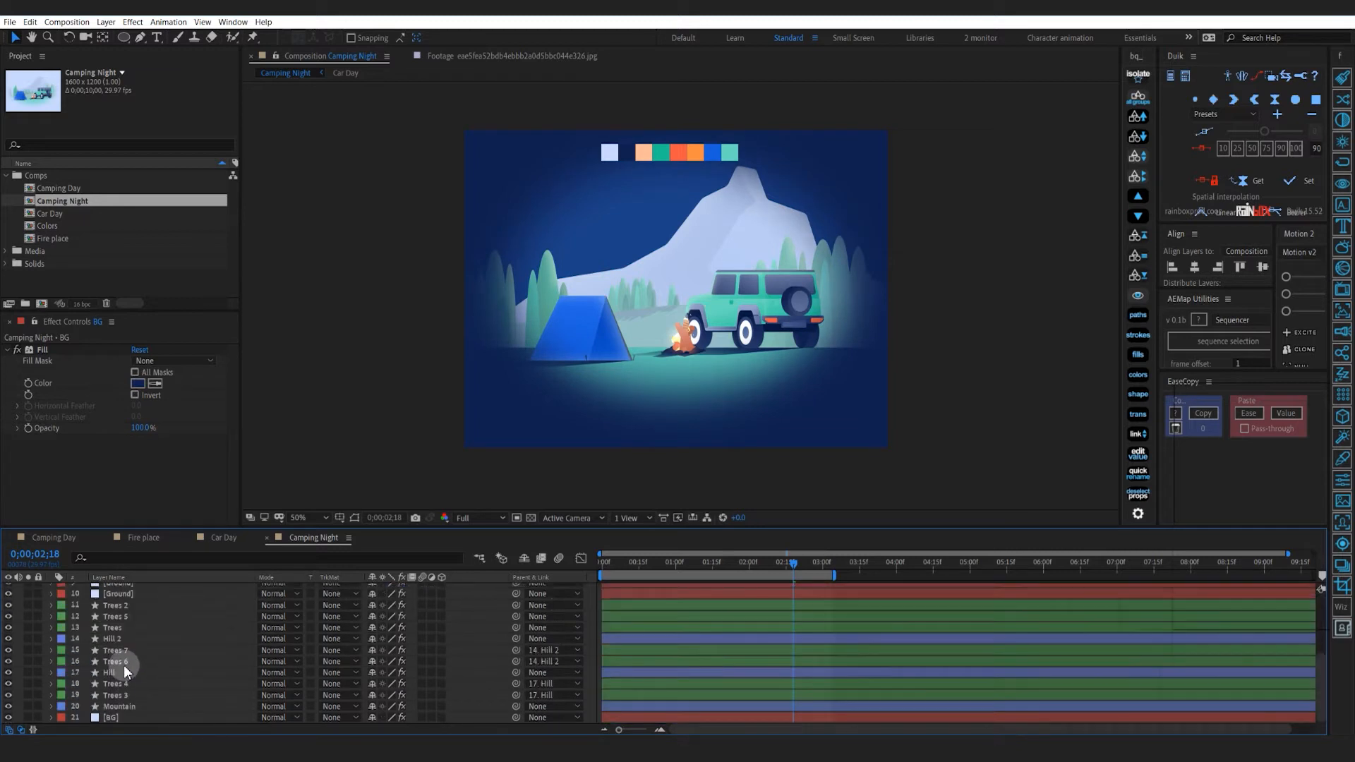
click(112, 717)
click(155, 384)
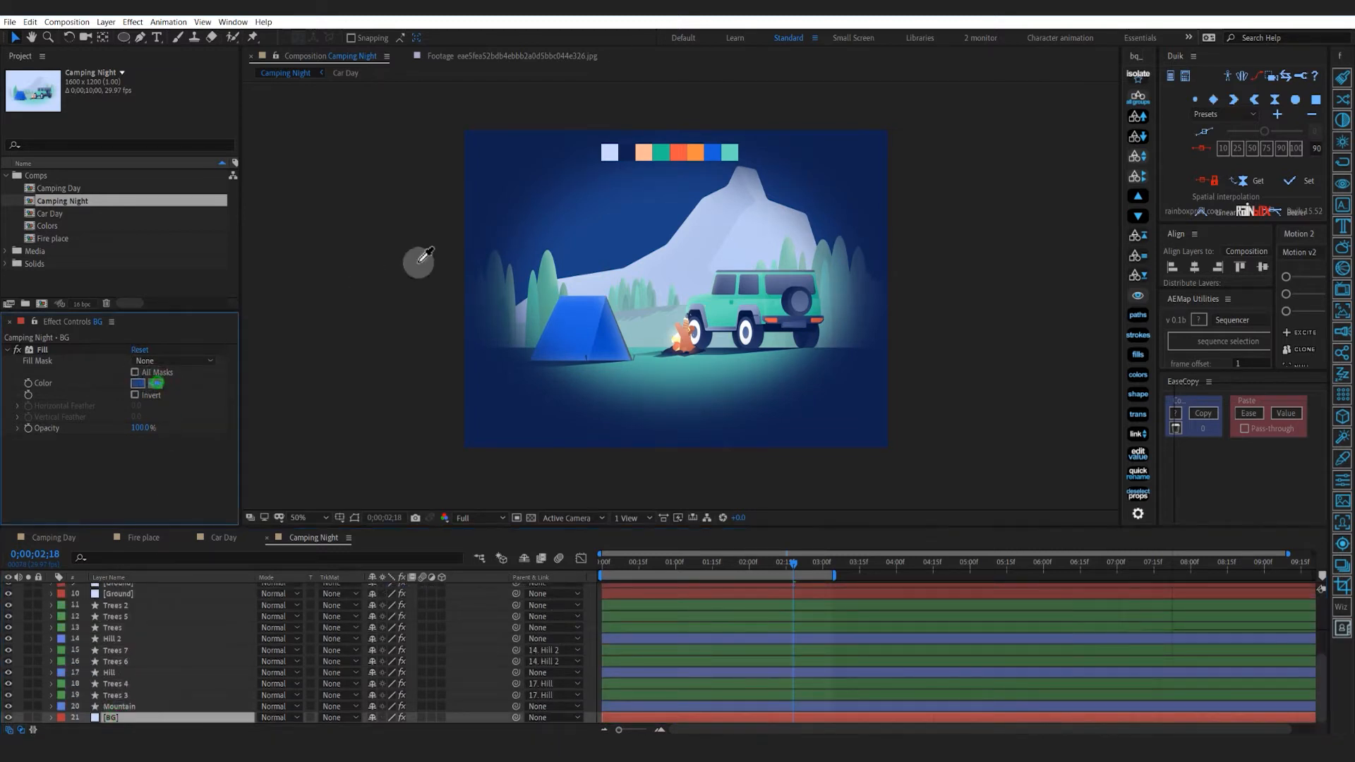
click(632, 183)
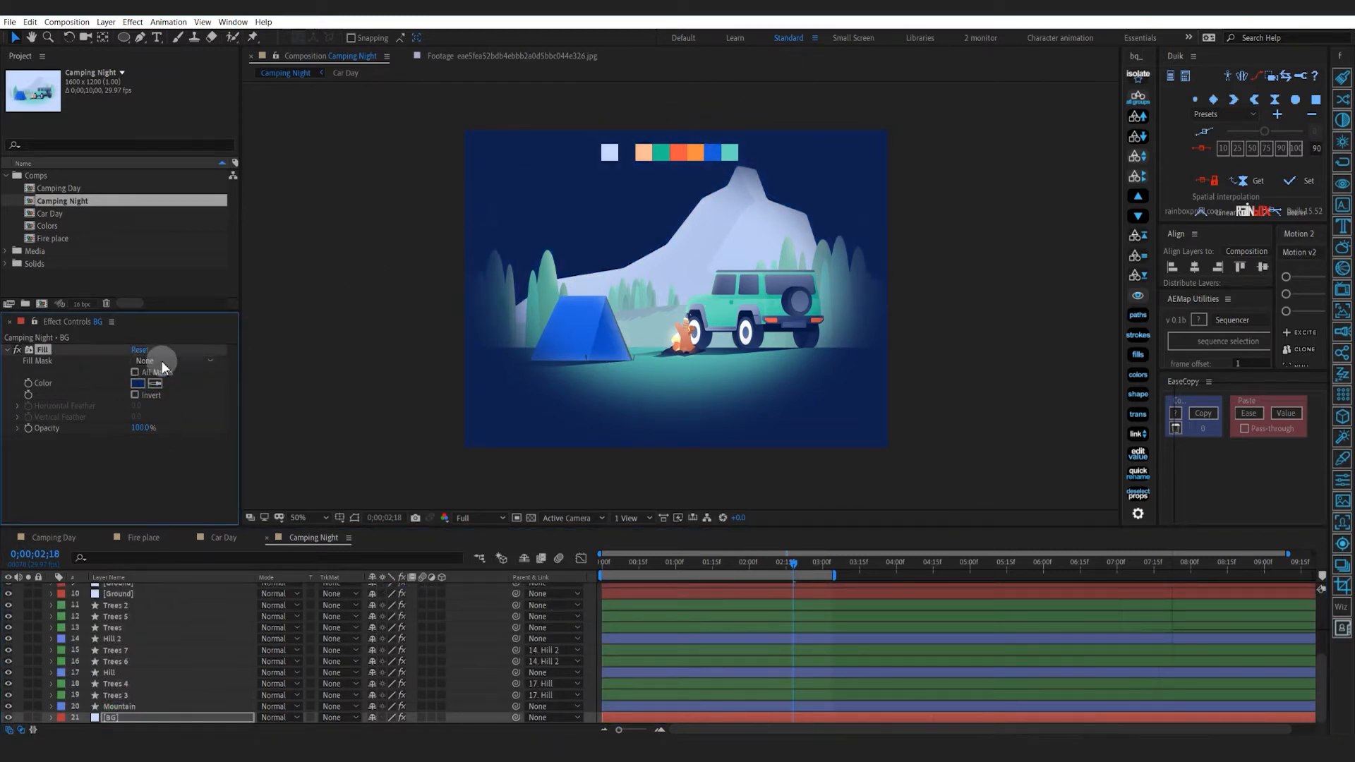
click(137, 383)
click(569, 298)
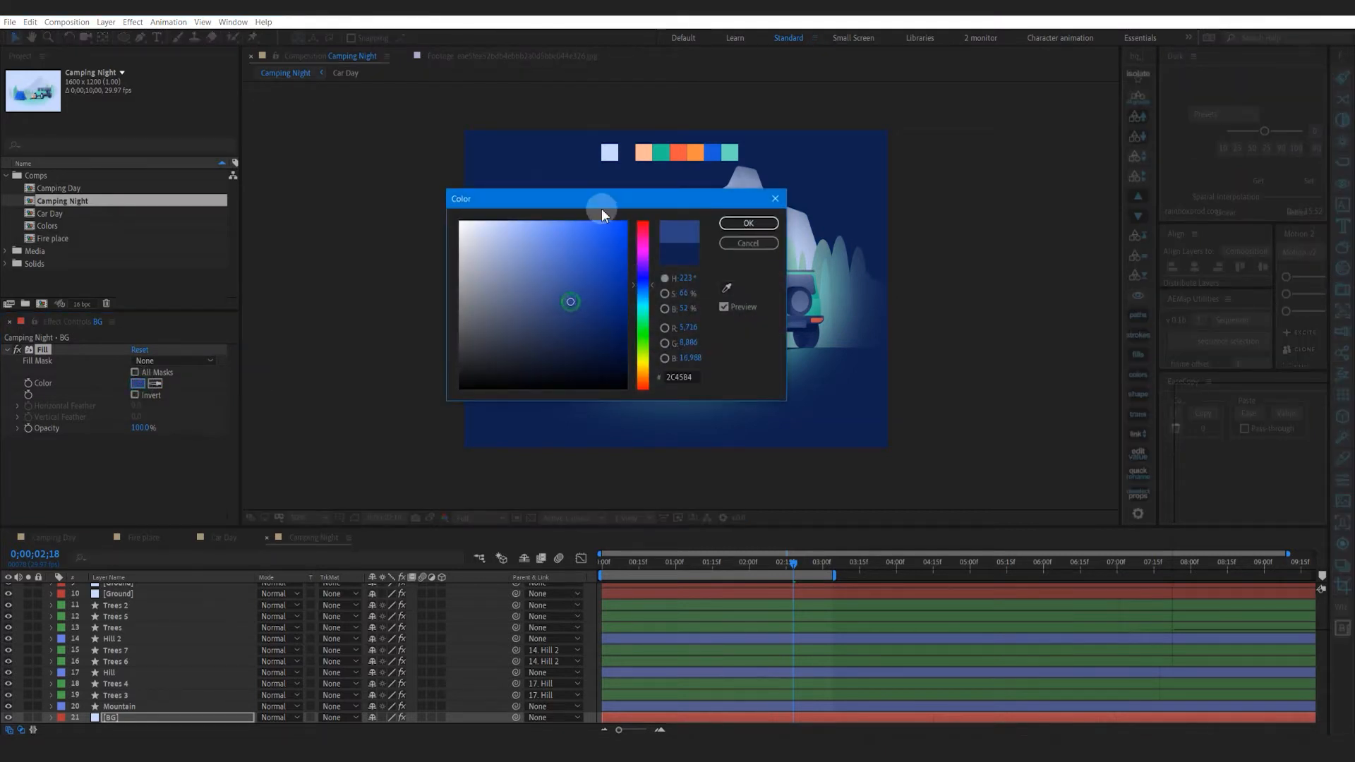
mouse_move(606, 200)
mouse_down()
mouse_move(824, 302)
mouse_move(872, 295)
mouse_up()
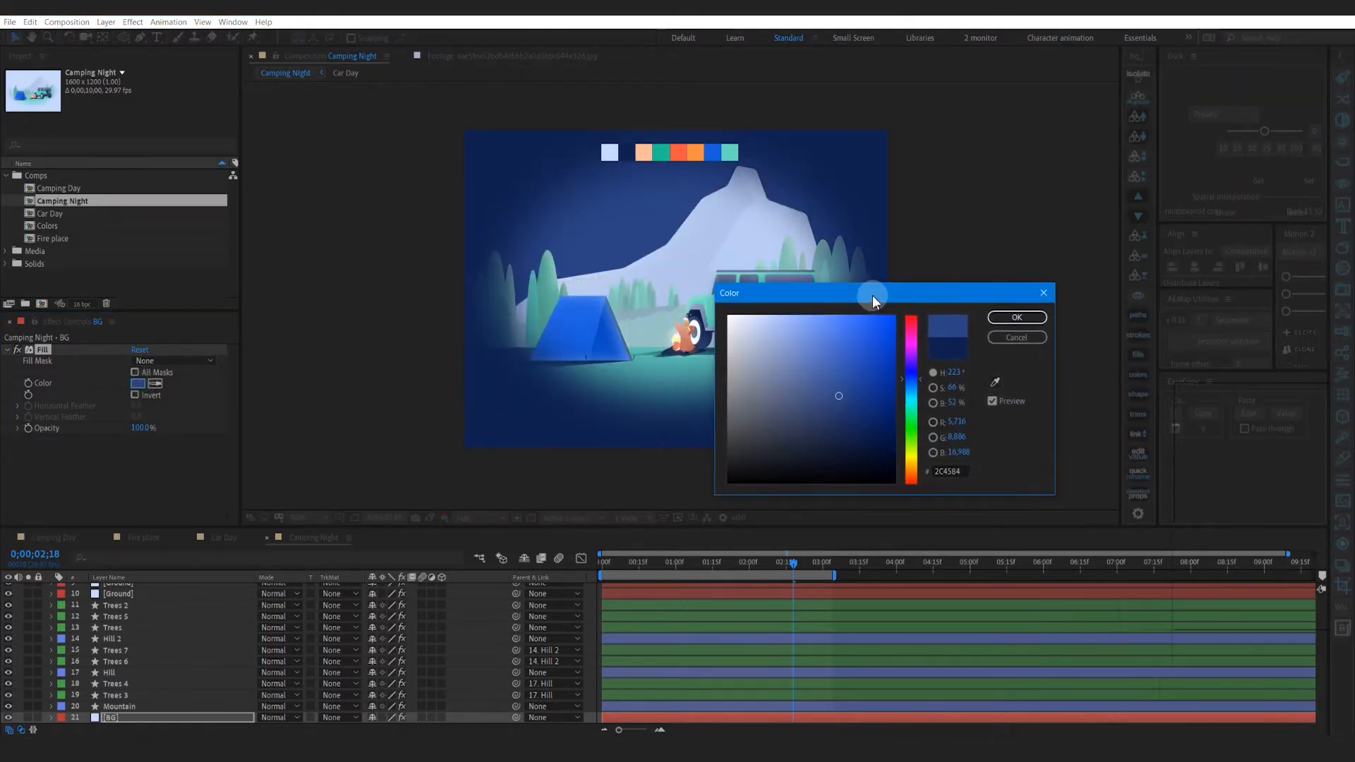
click(849, 409)
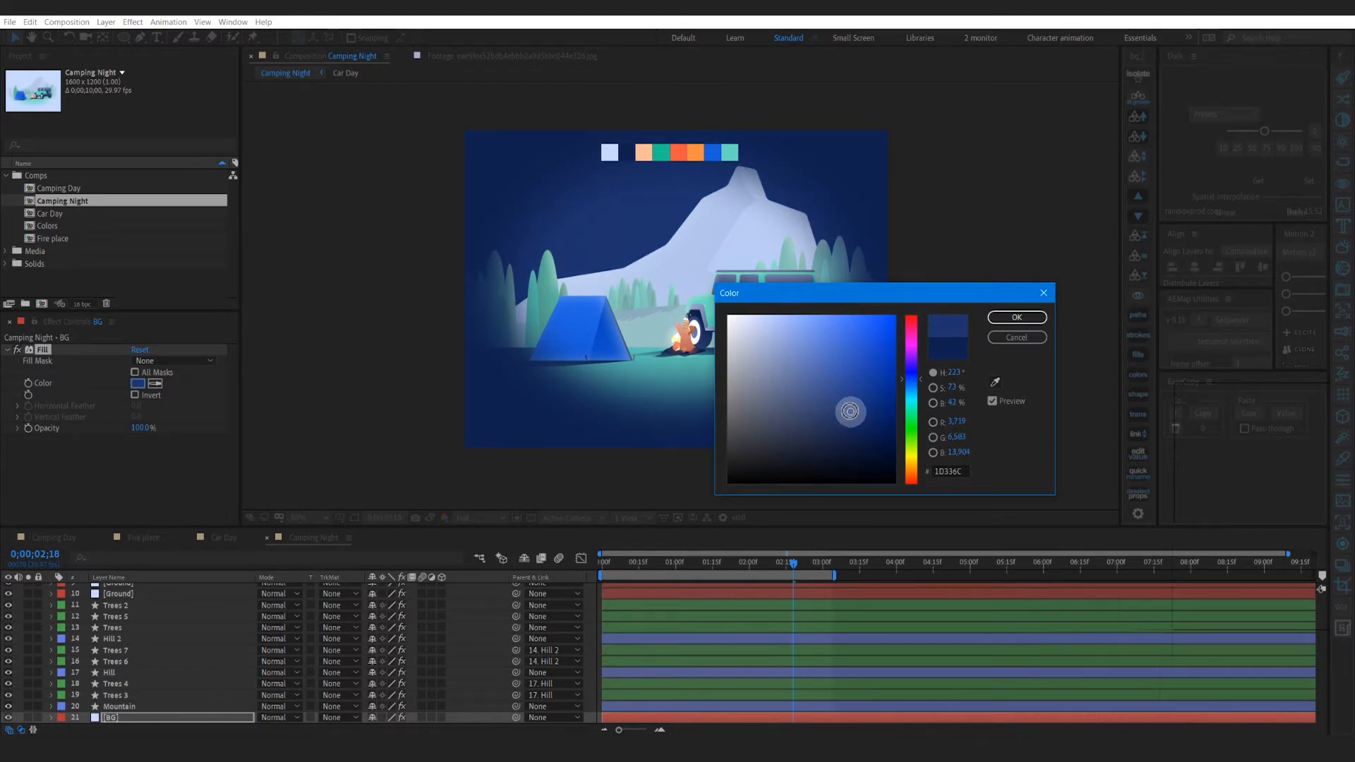
click(1001, 318)
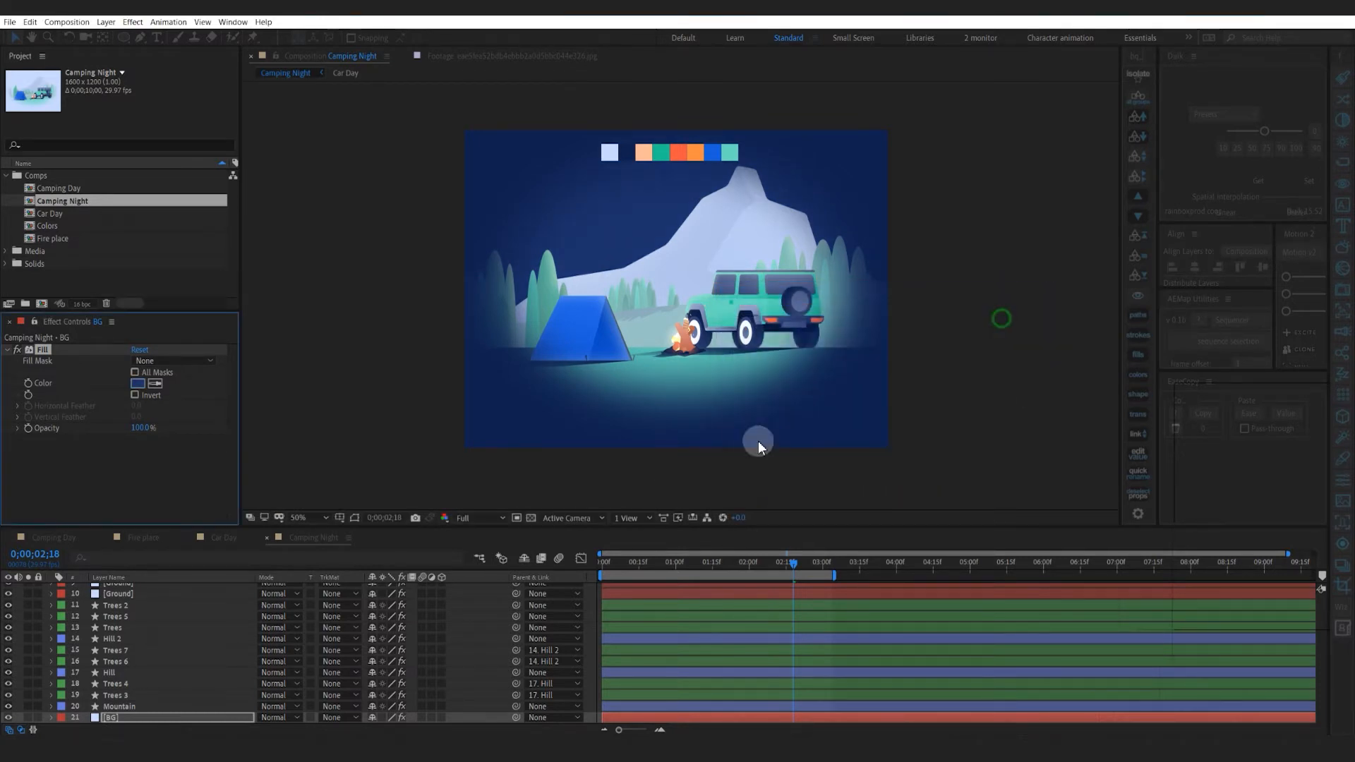
click(598, 633)
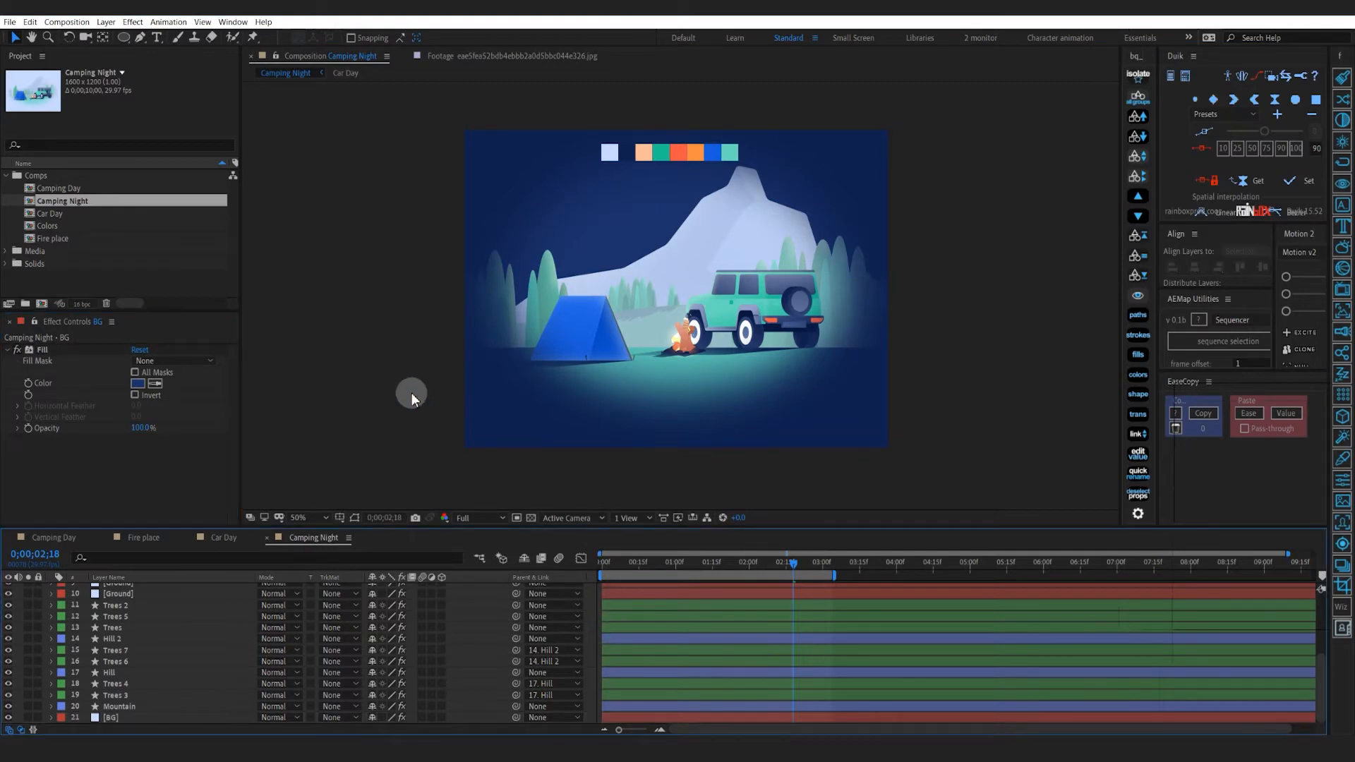
drag(443, 362, 436, 363)
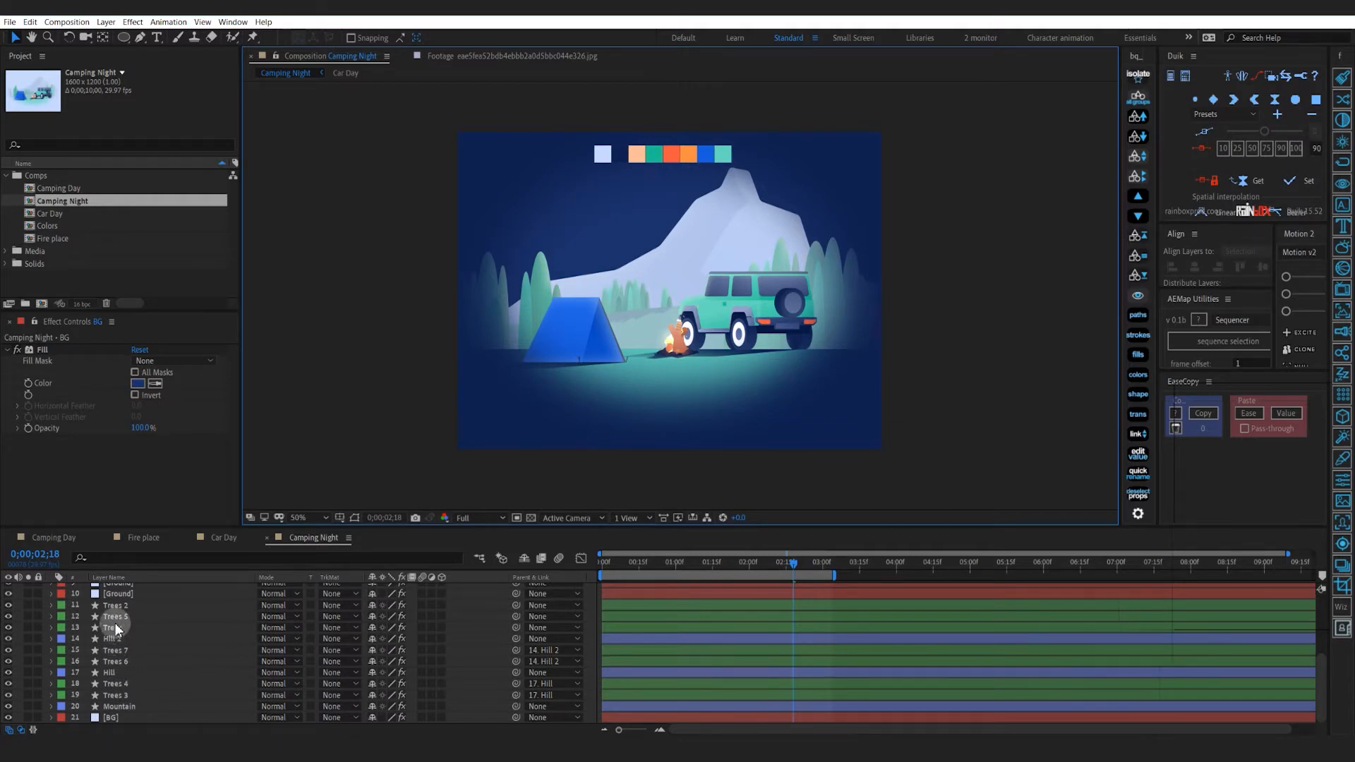
Set the fill color of the upper Ground layer, layer 9, to the muted brown 5E564A
click(116, 587)
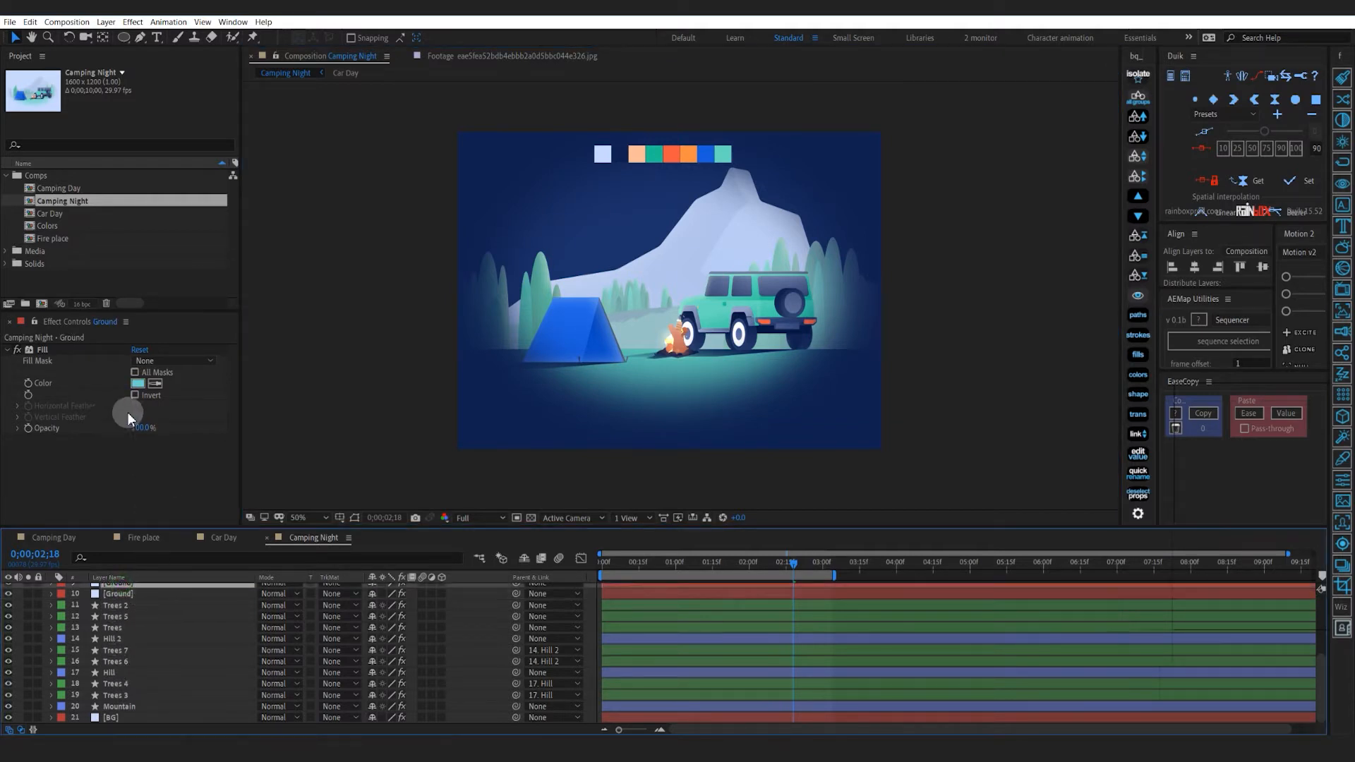
click(156, 385)
click(138, 385)
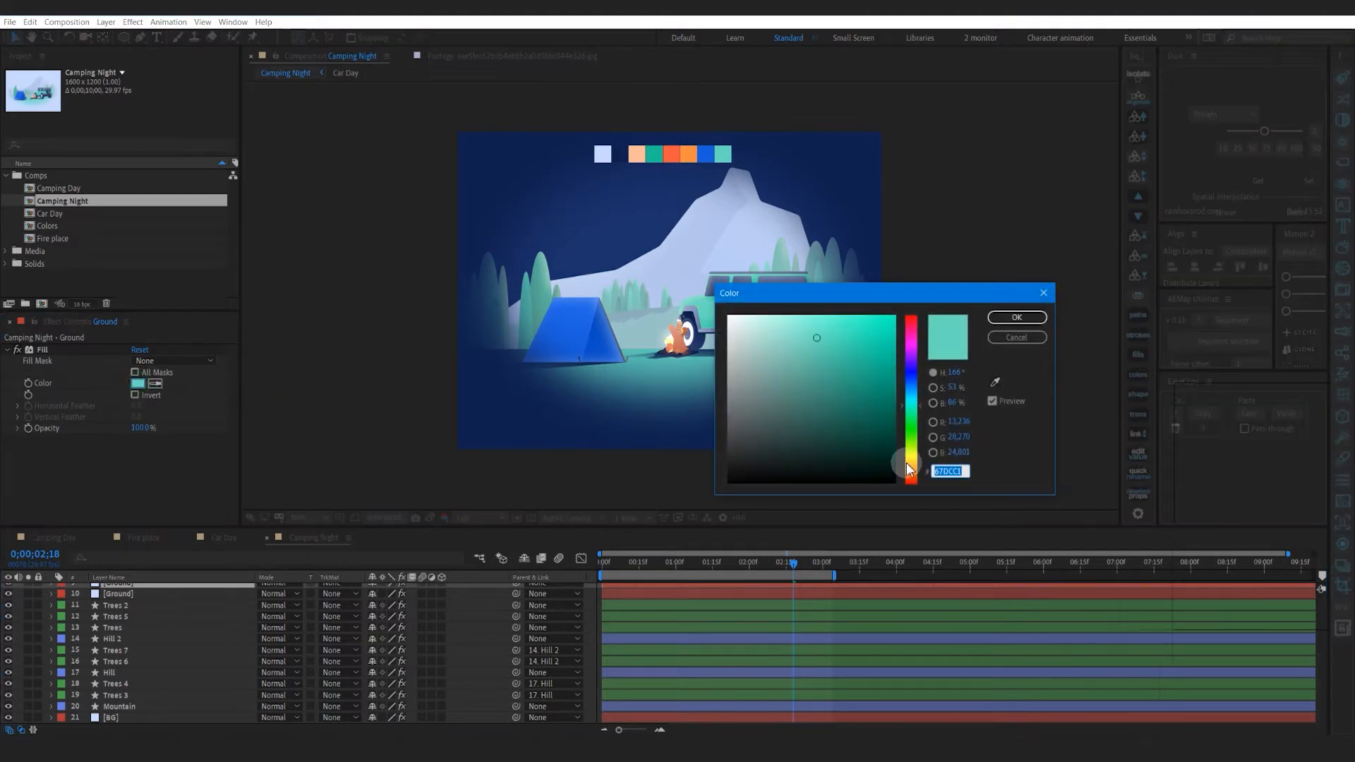
click(913, 469)
click(840, 443)
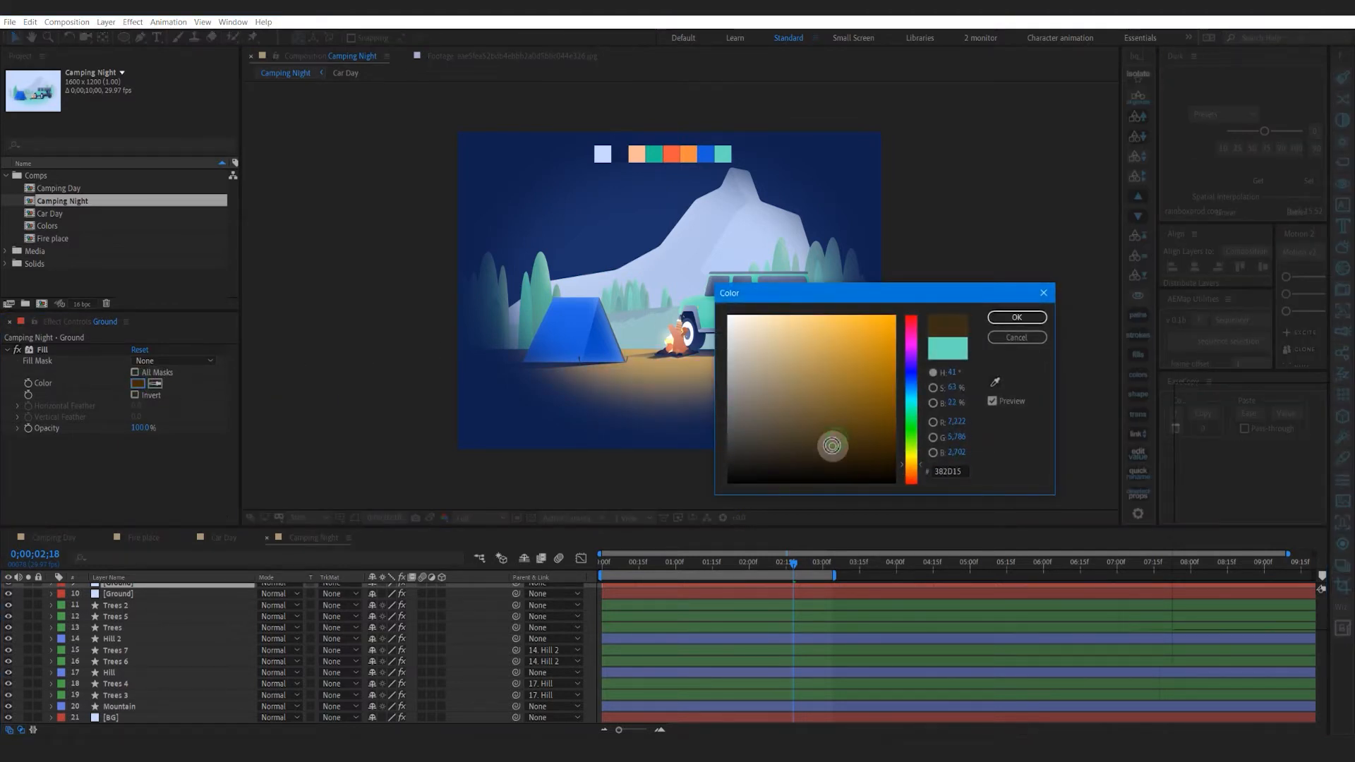
mouse_move(844, 447)
mouse_down()
mouse_move(864, 444)
mouse_move(762, 421)
mouse_up()
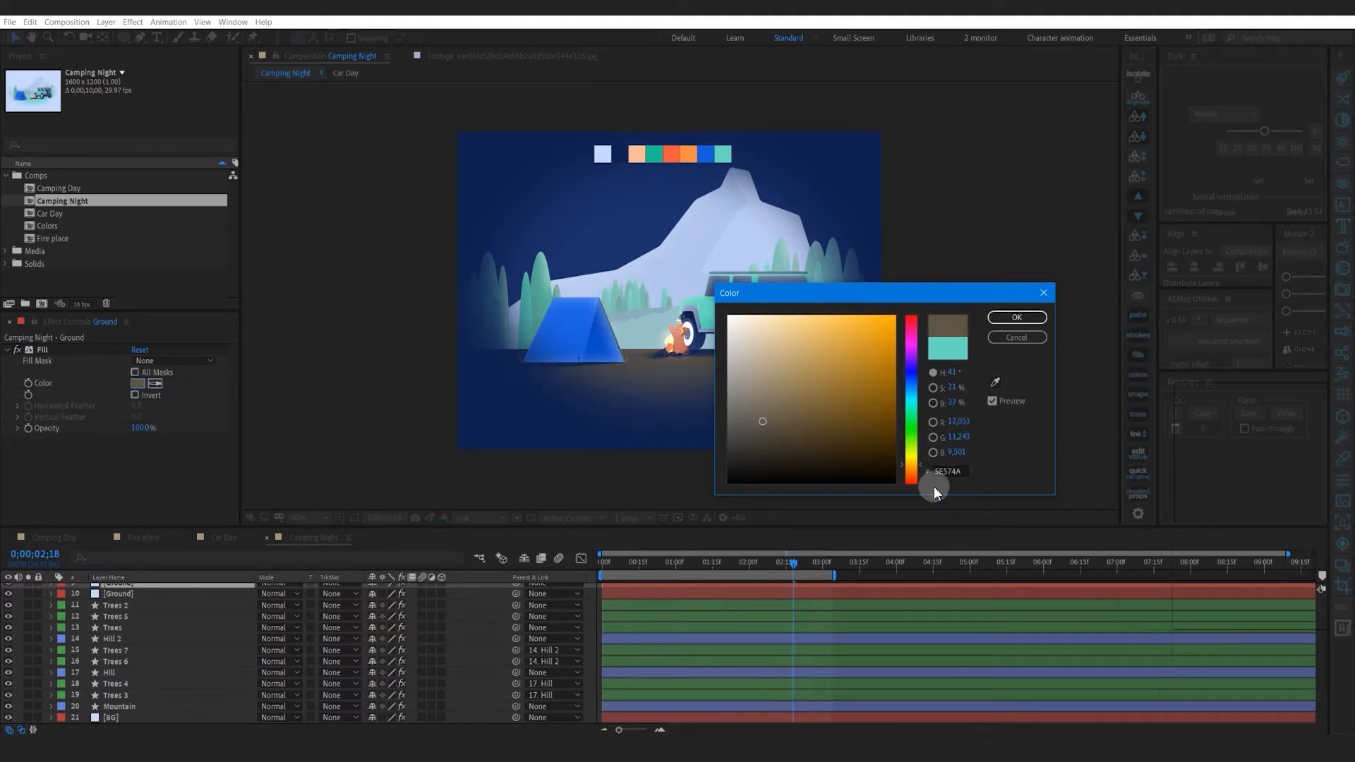
click(916, 475)
drag(916, 480, 917, 473)
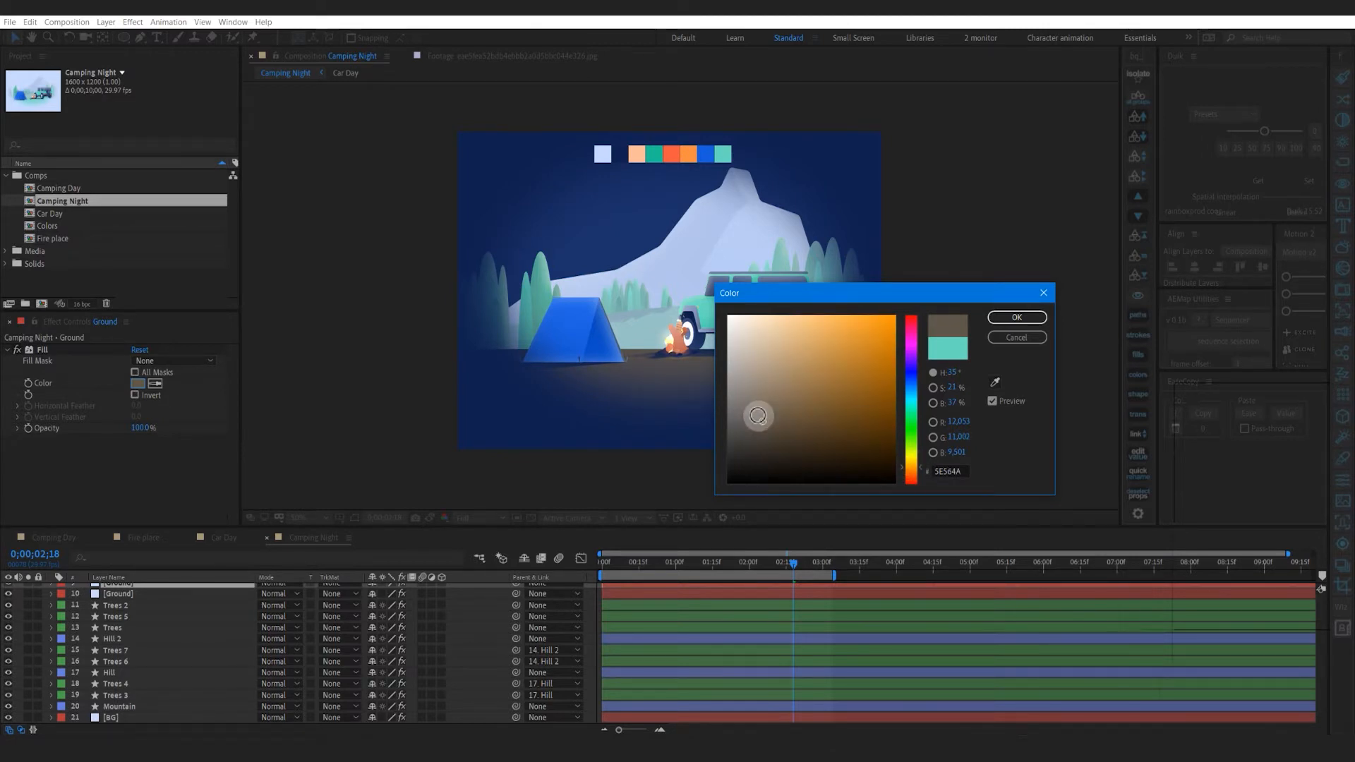
click(1016, 317)
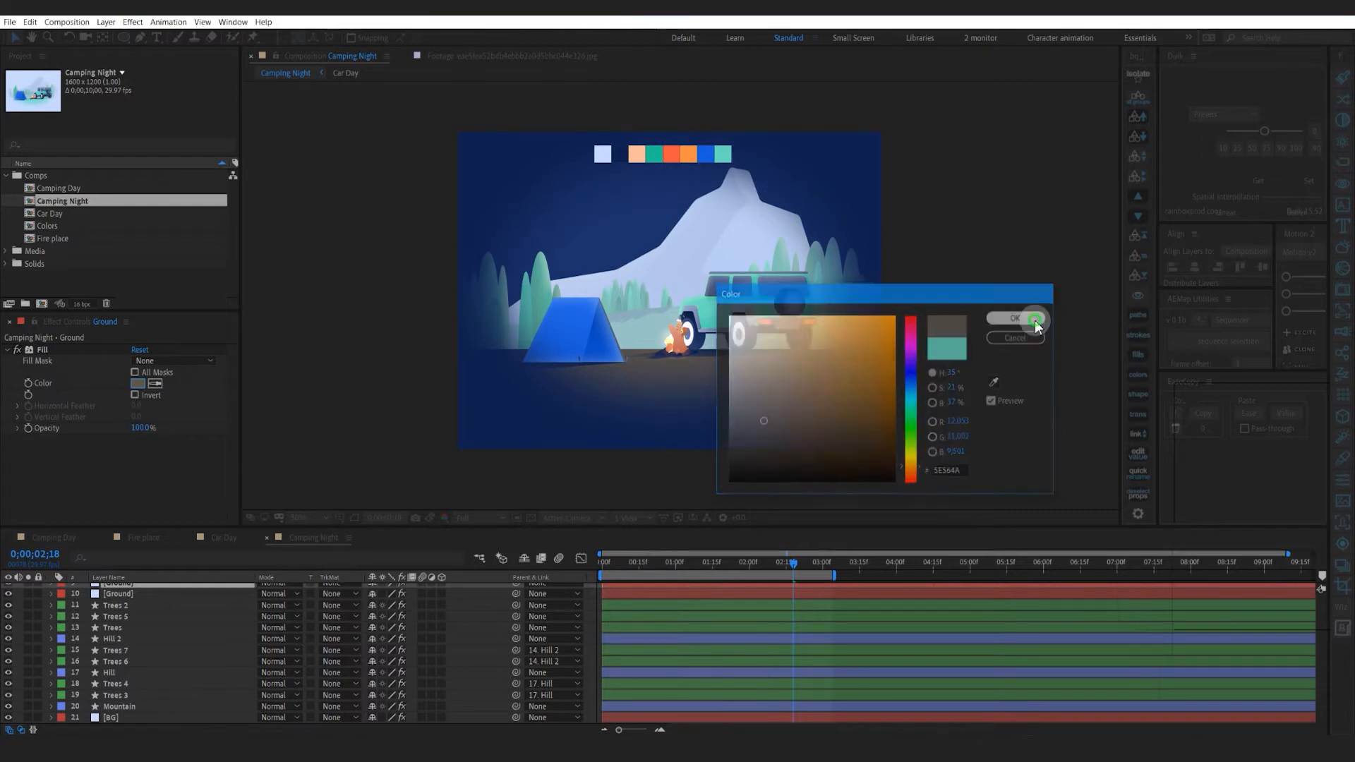
Adjust the Mask Feather of the upper Ground layer's mask to soften the lit area around the campfire
scroll(683, 419, up, 1)
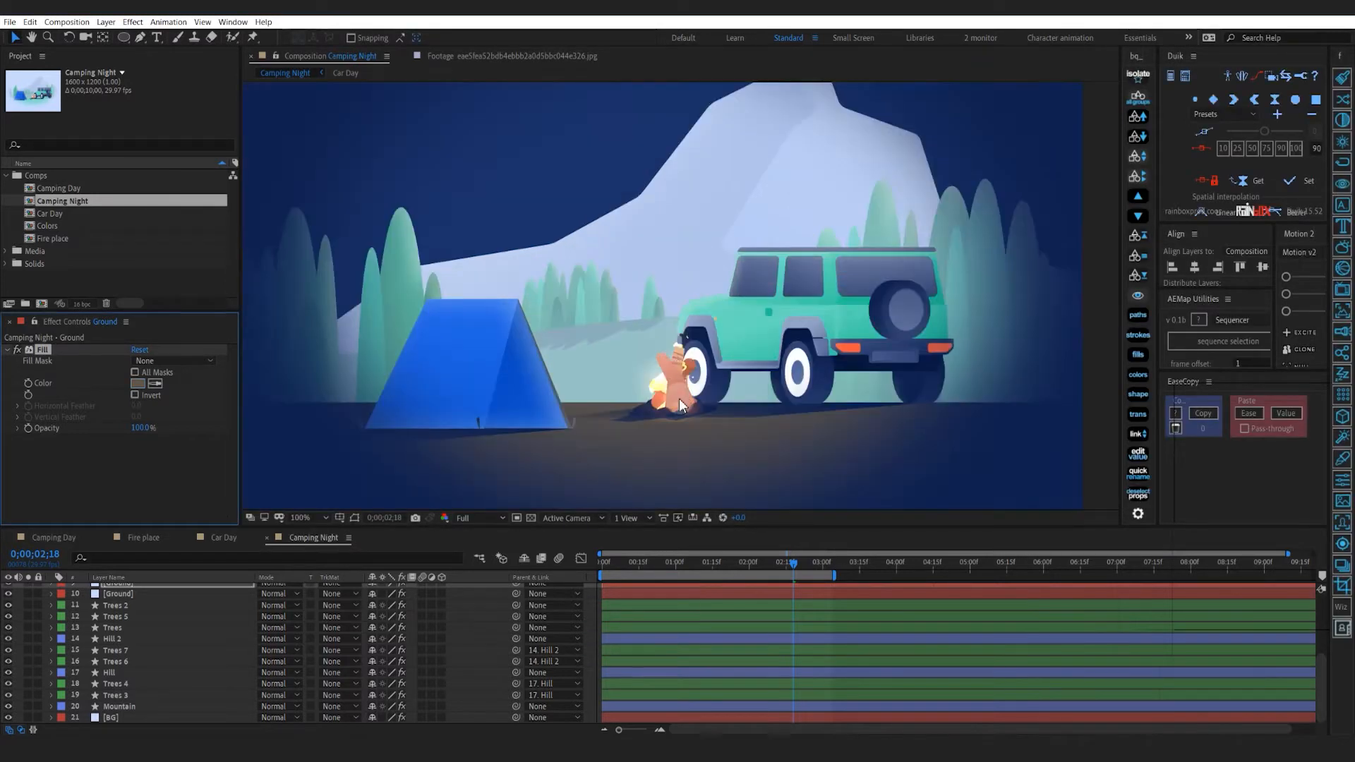
drag(687, 409, 684, 290)
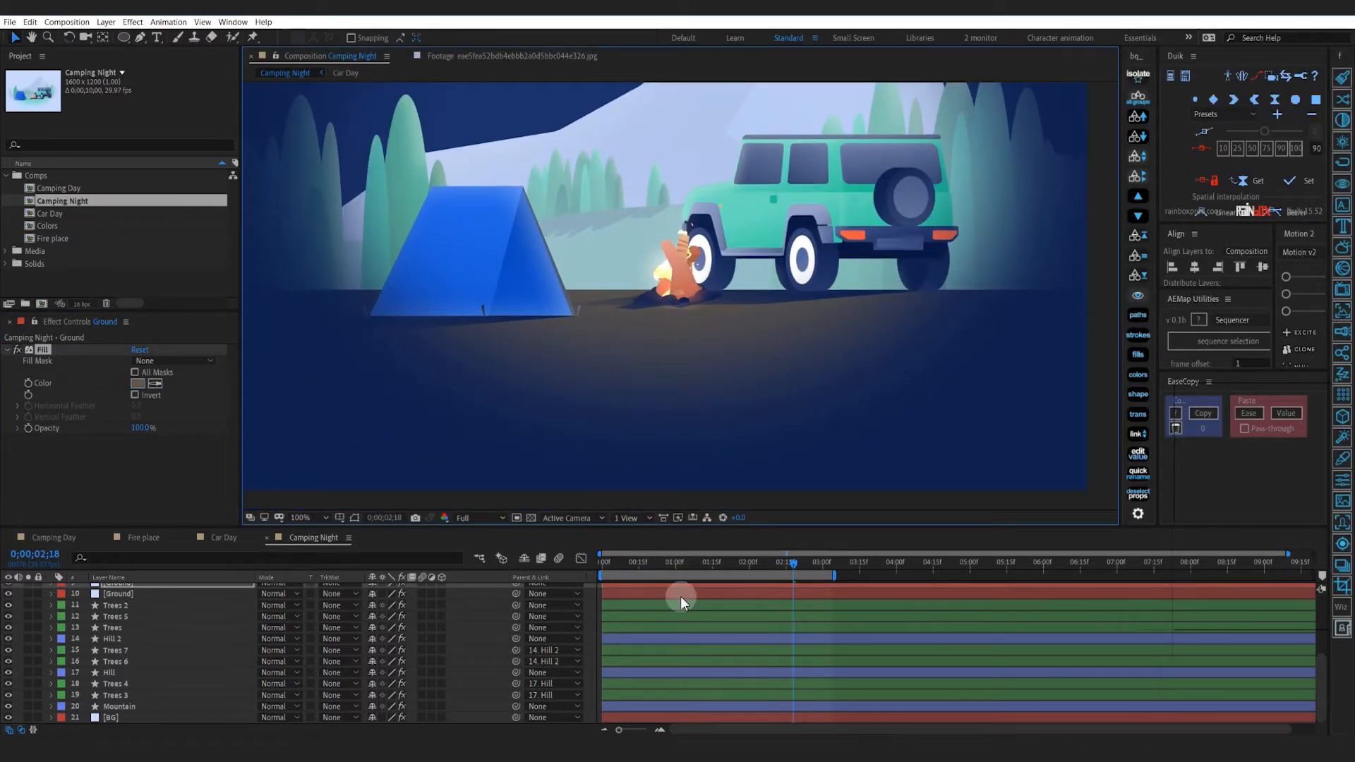
scroll(676, 608, up, 1)
key(f)
drag(381, 643, 439, 644)
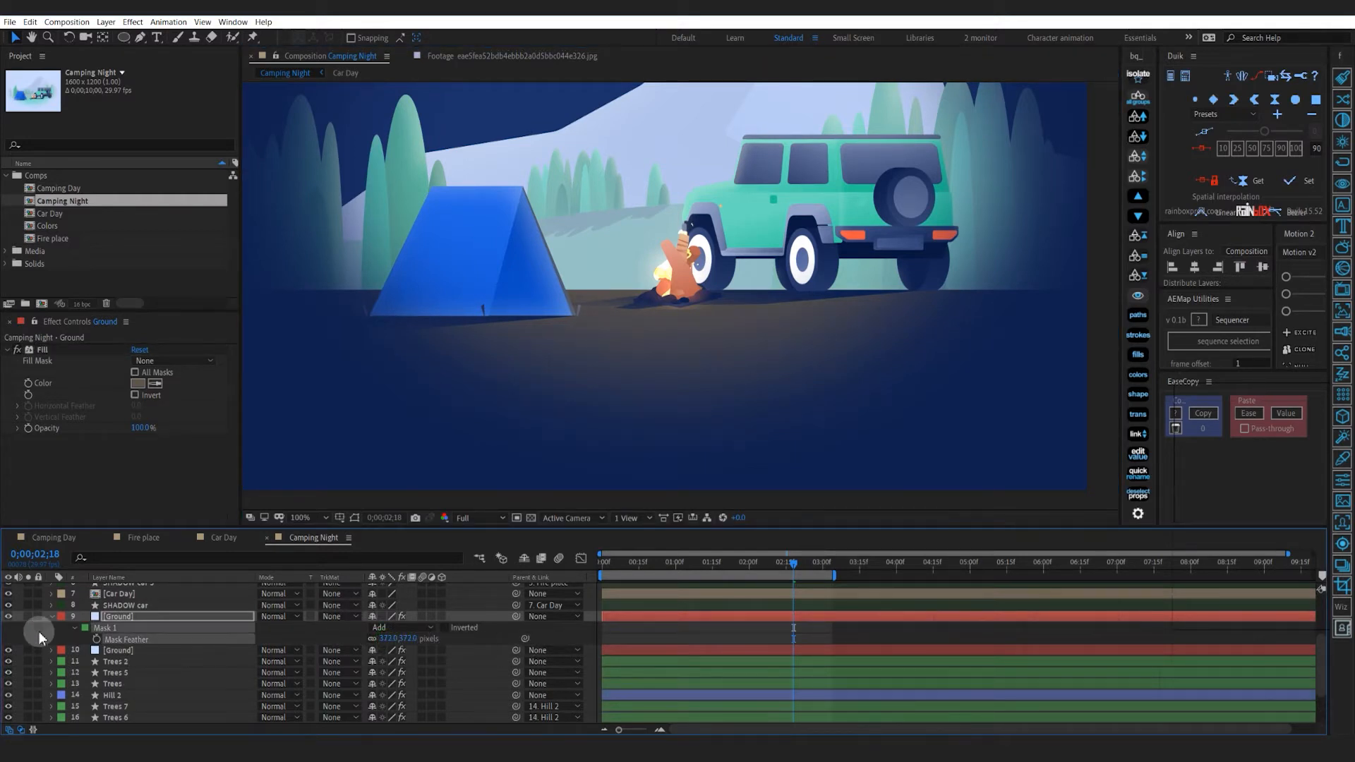
click(50, 616)
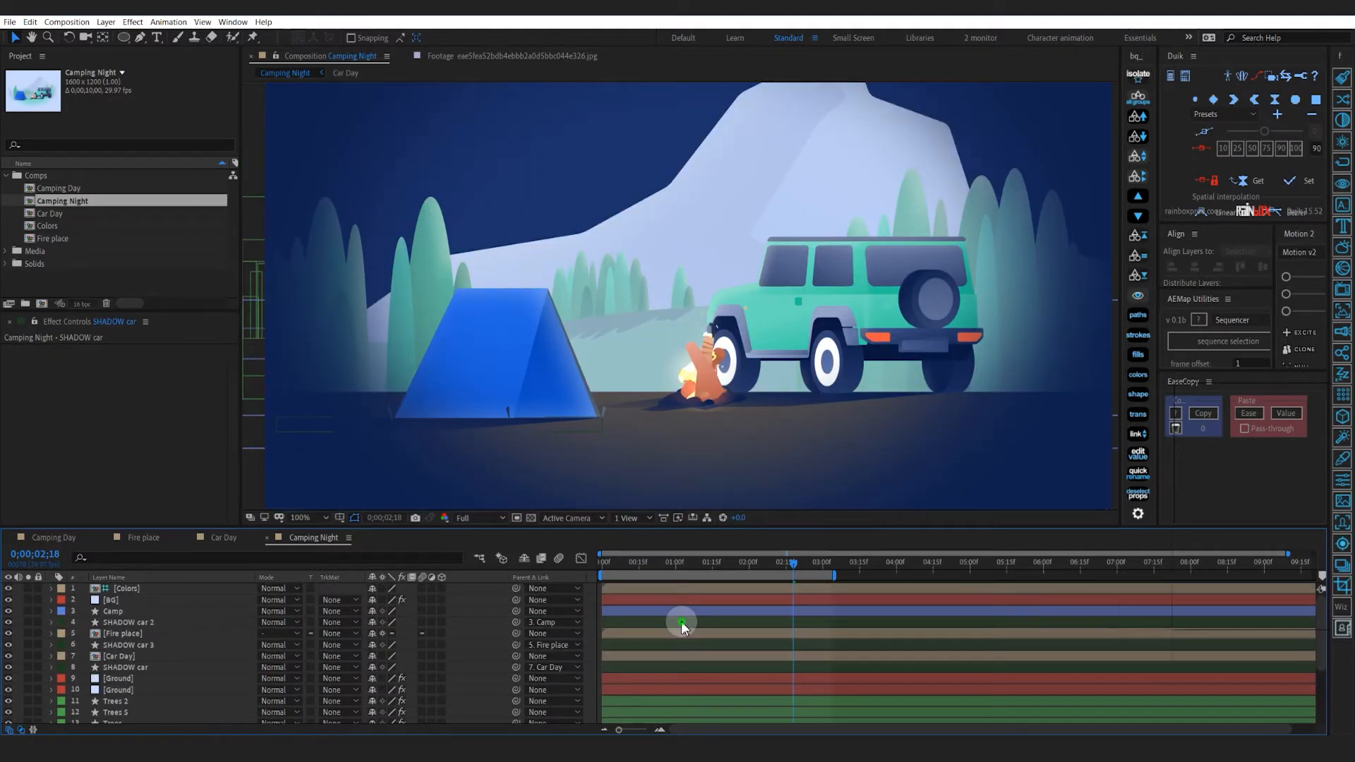
Set the first color stop of the gradient fill on the tent's large side panel to dark blue 00276C
click(681, 616)
click(688, 610)
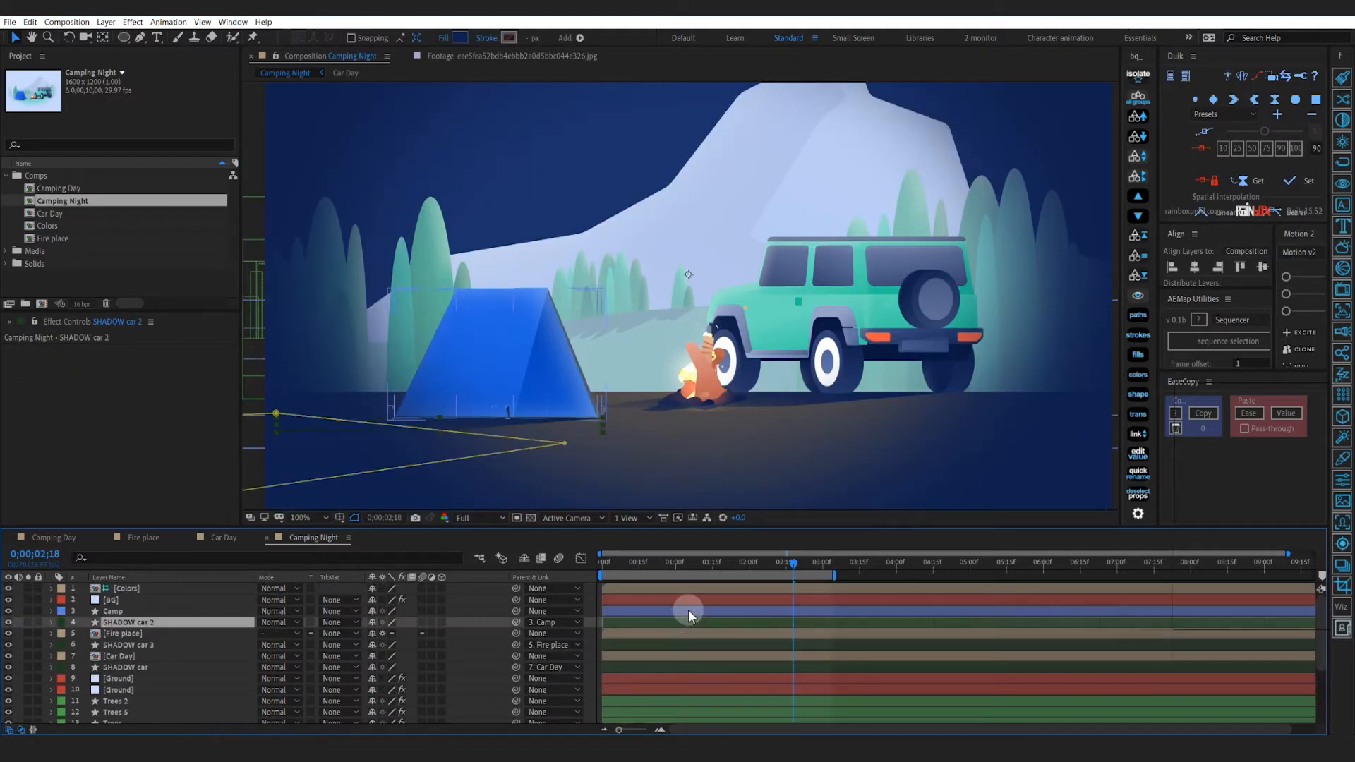
double_click(473, 384)
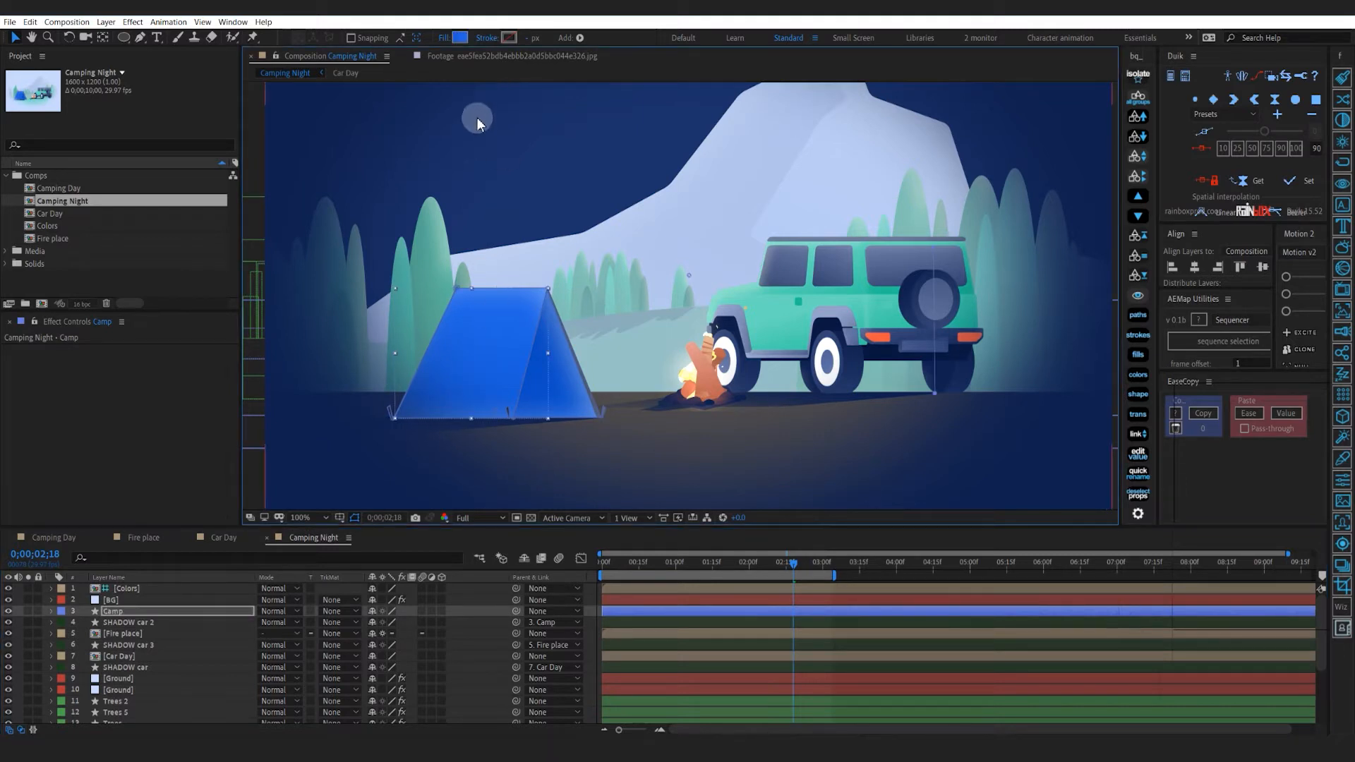
click(460, 38)
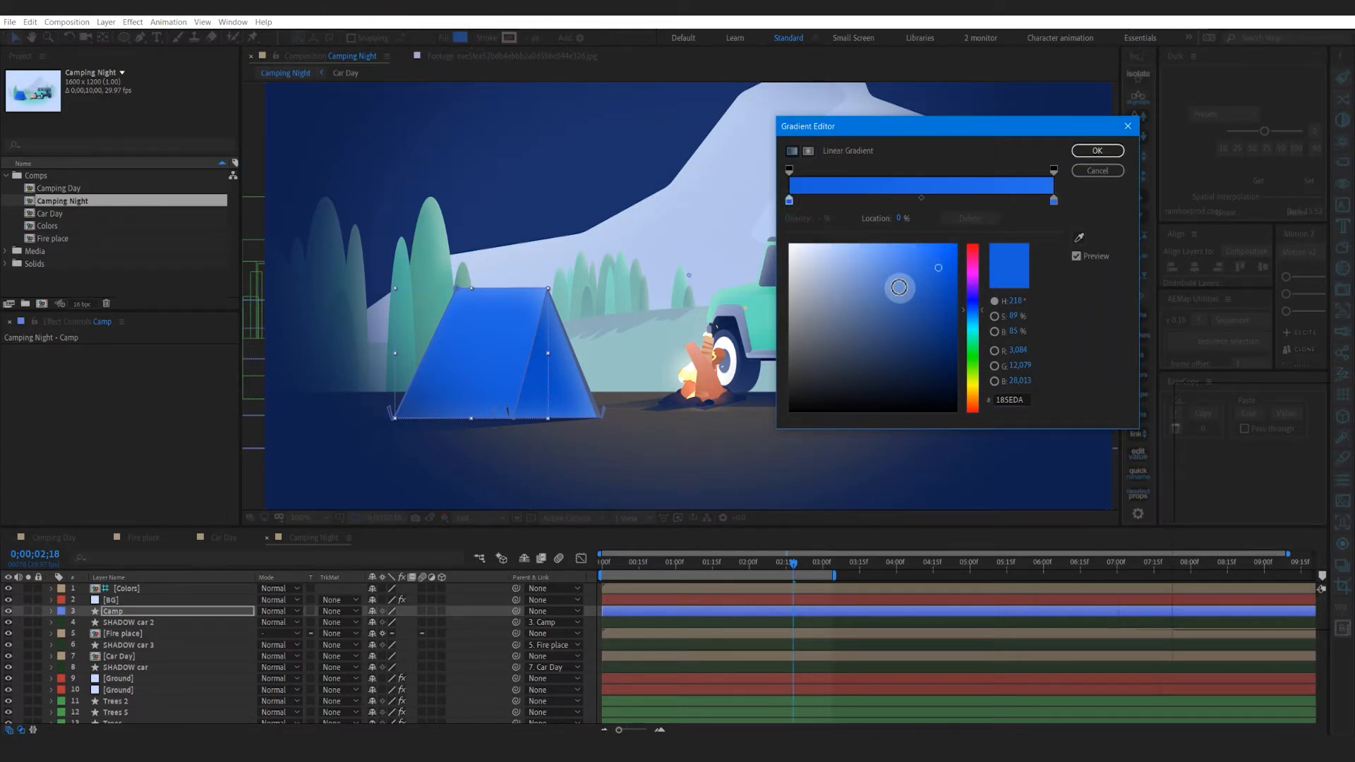
drag(895, 287, 956, 341)
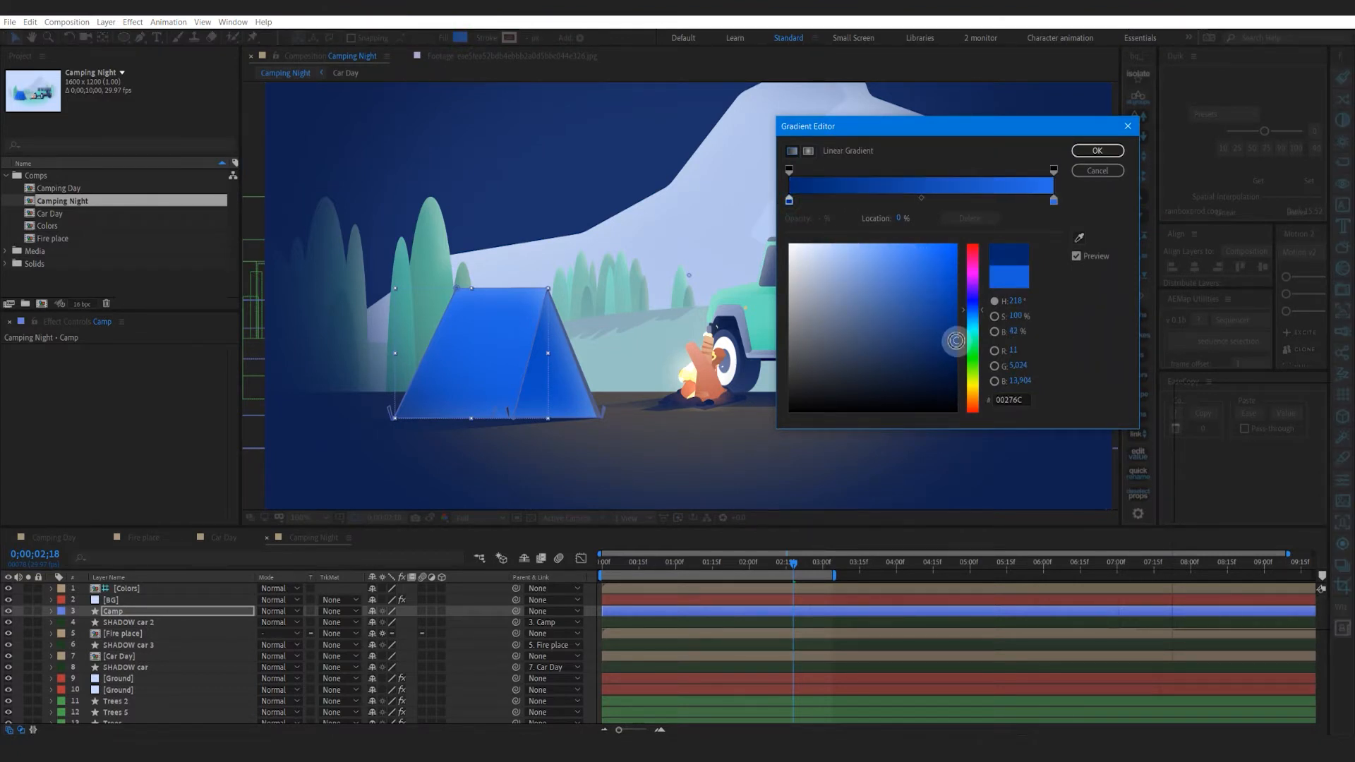
click(1092, 150)
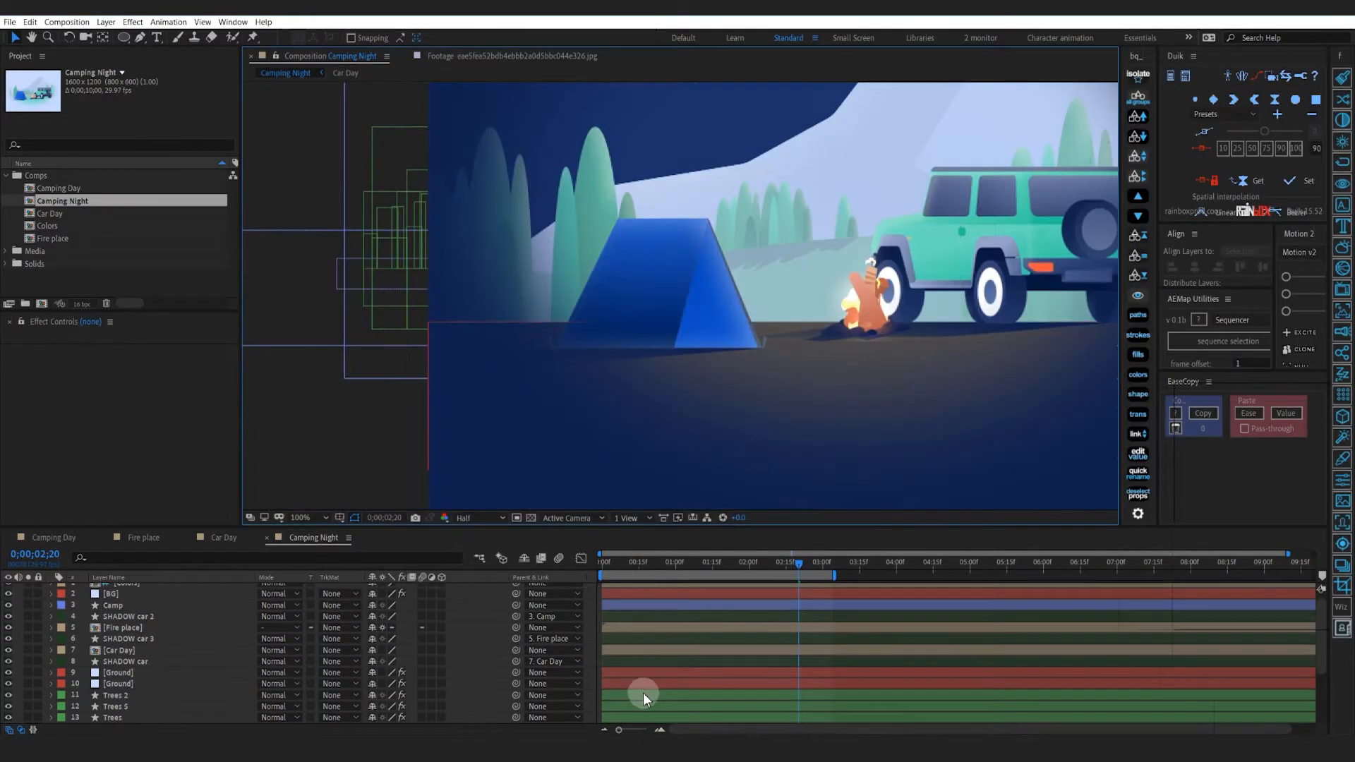
Set both Tint colors of the Trees 2 layer, Map Black To and Map White To, to dark blues sampled from the scene
click(643, 695)
key(space)
drag(627, 374, 426, 397)
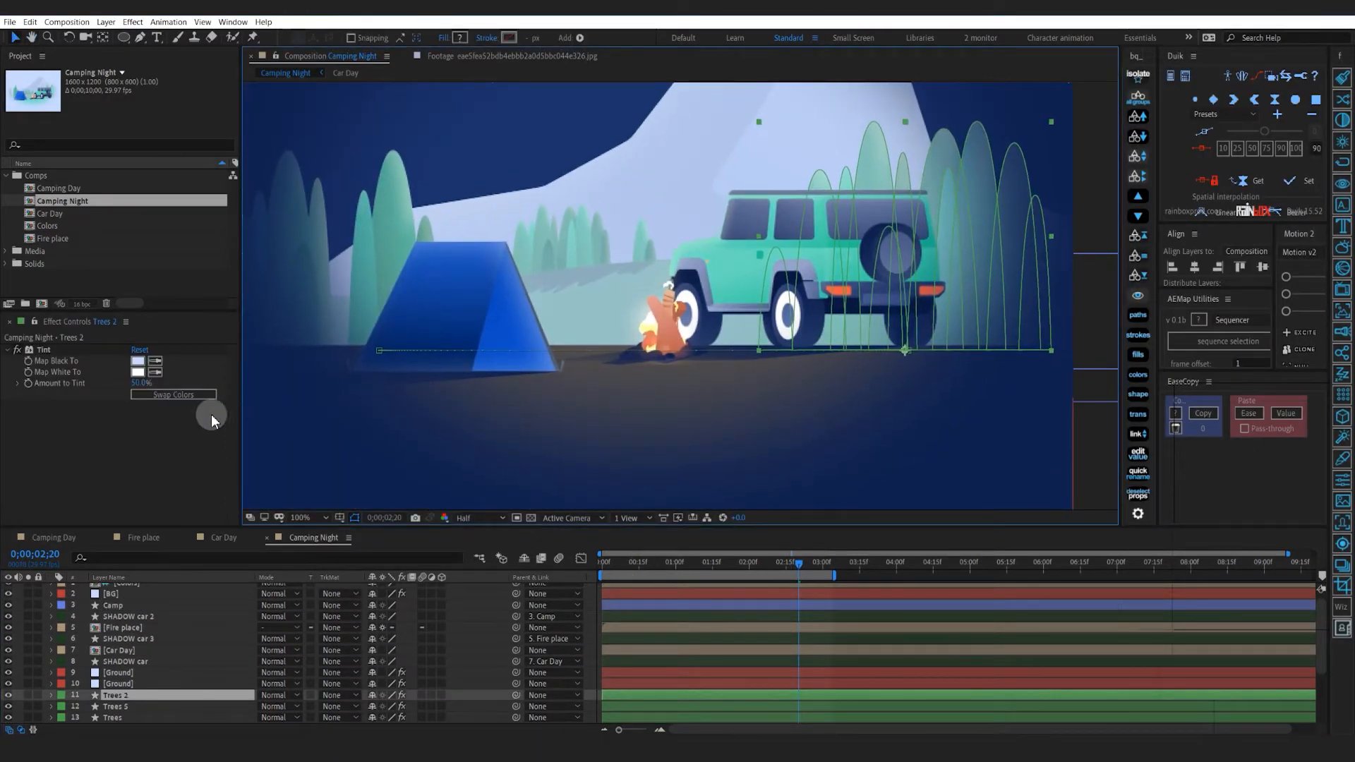
click(156, 364)
click(254, 507)
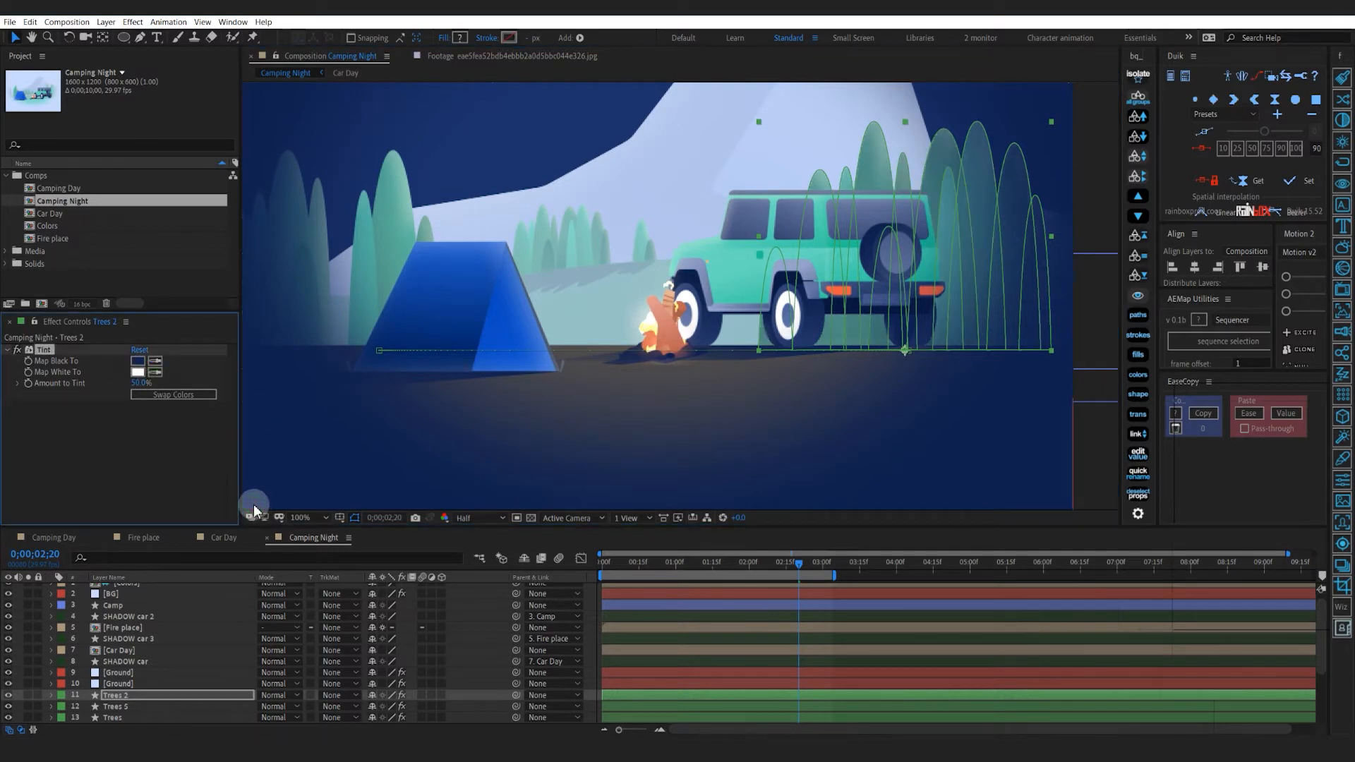
click(155, 372)
click(579, 162)
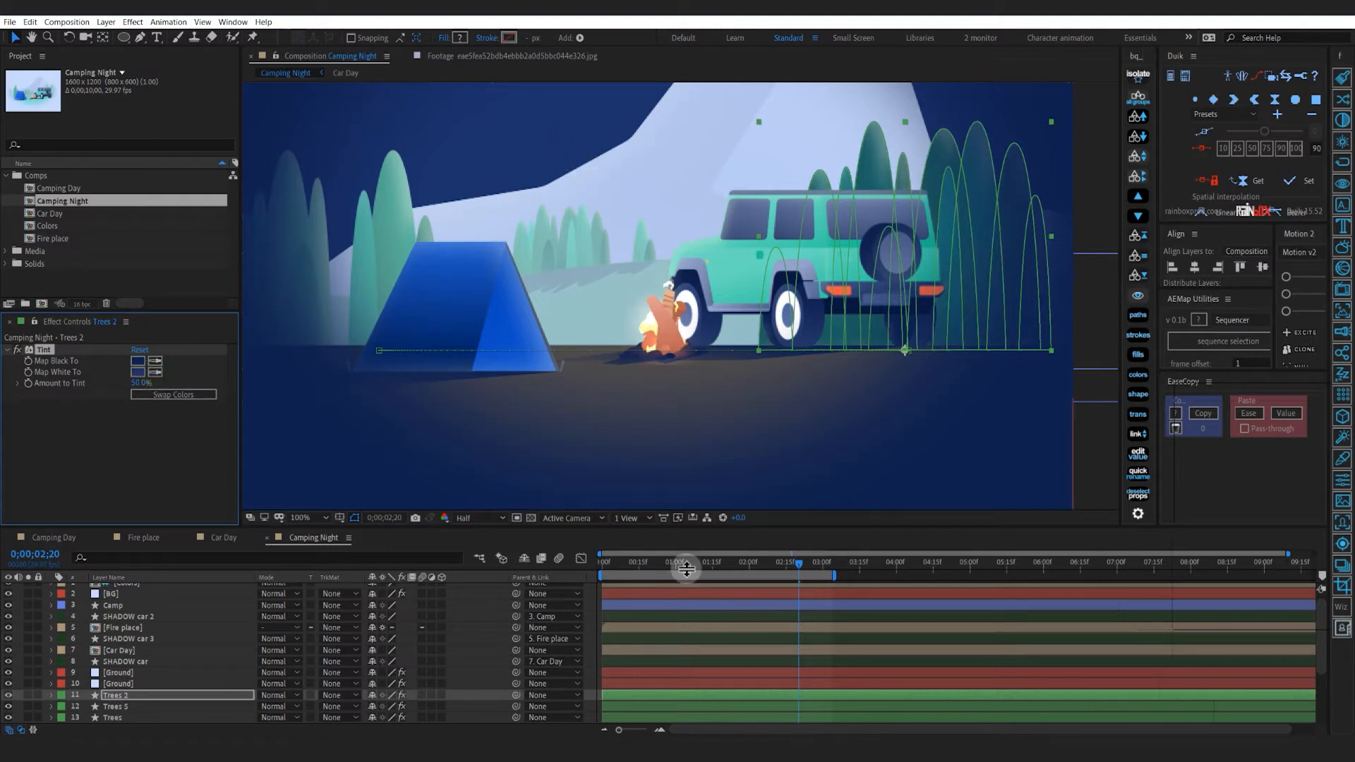
click(590, 627)
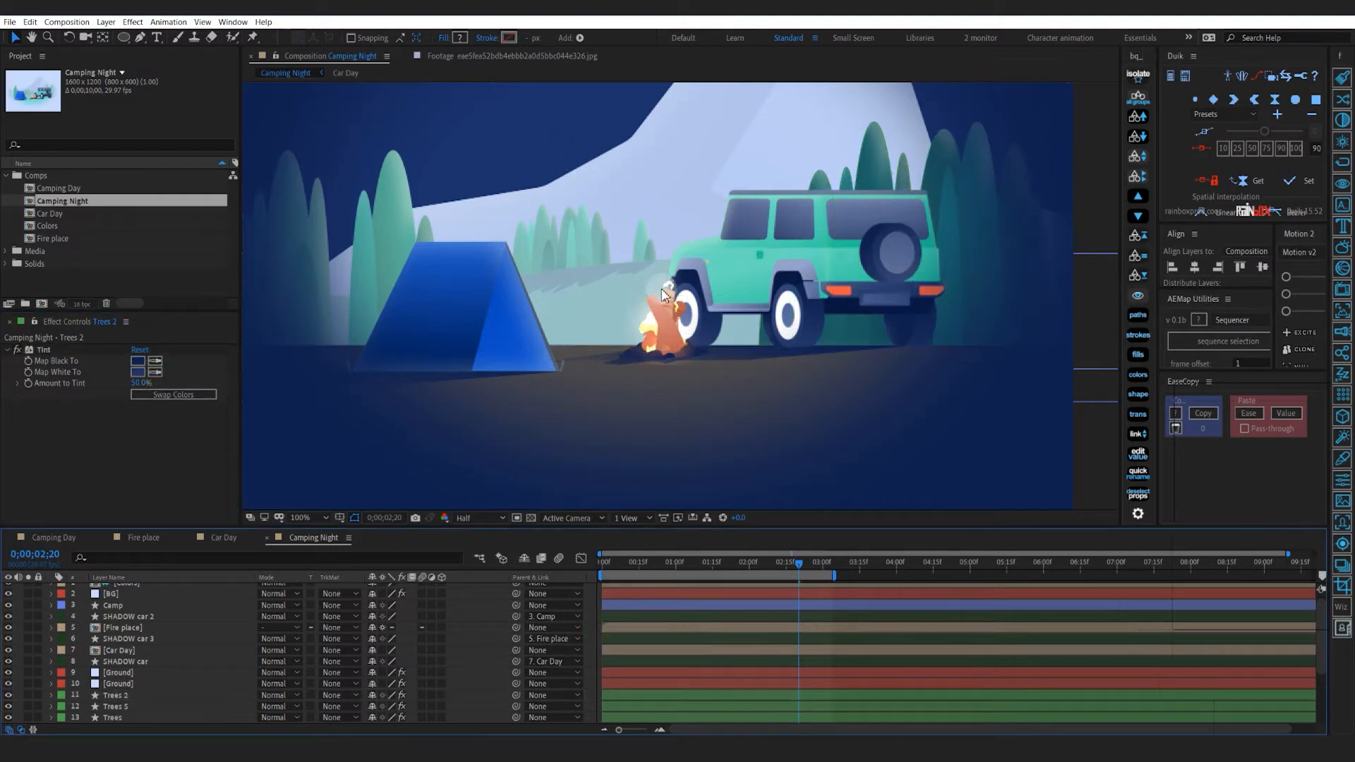
Set the Amount to Tint on the Trees 2 layer to 80%
drag(138, 381, 151, 387)
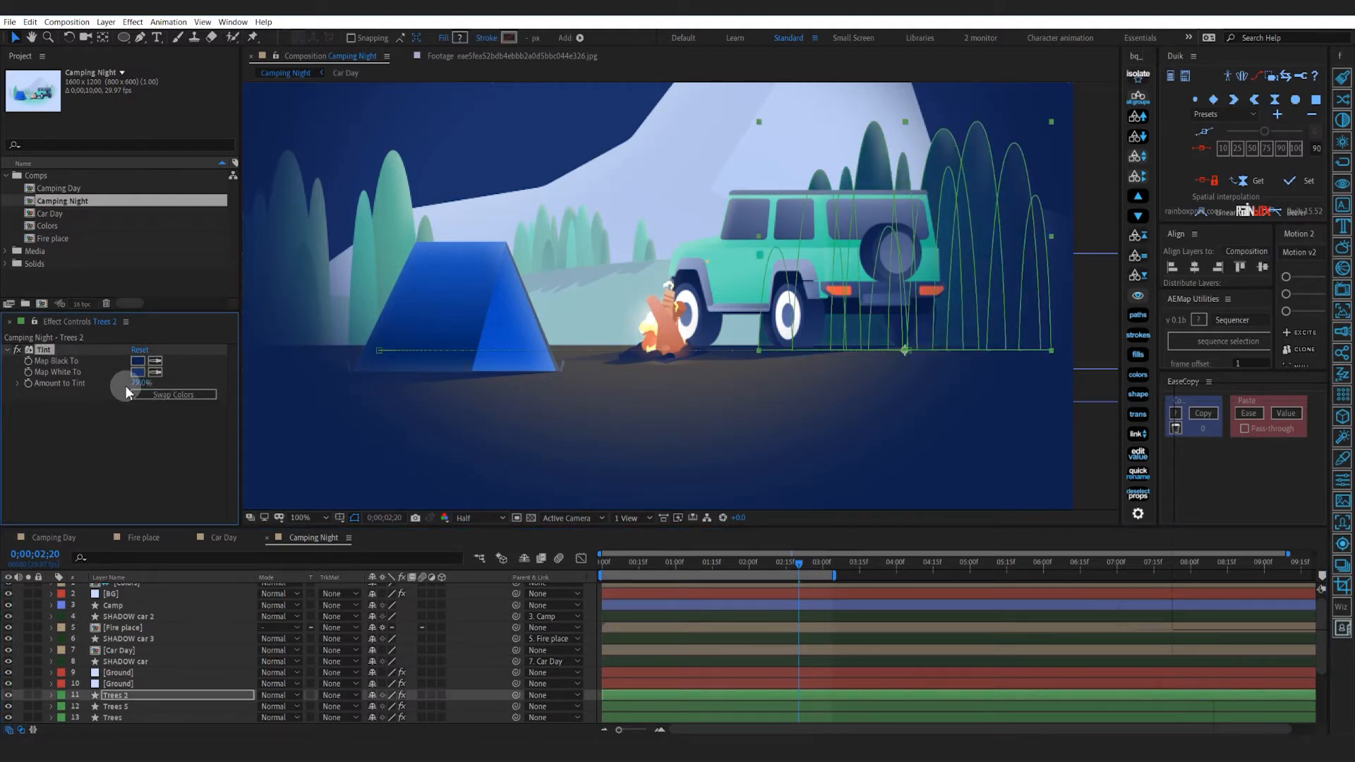
text(80)
click(113, 435)
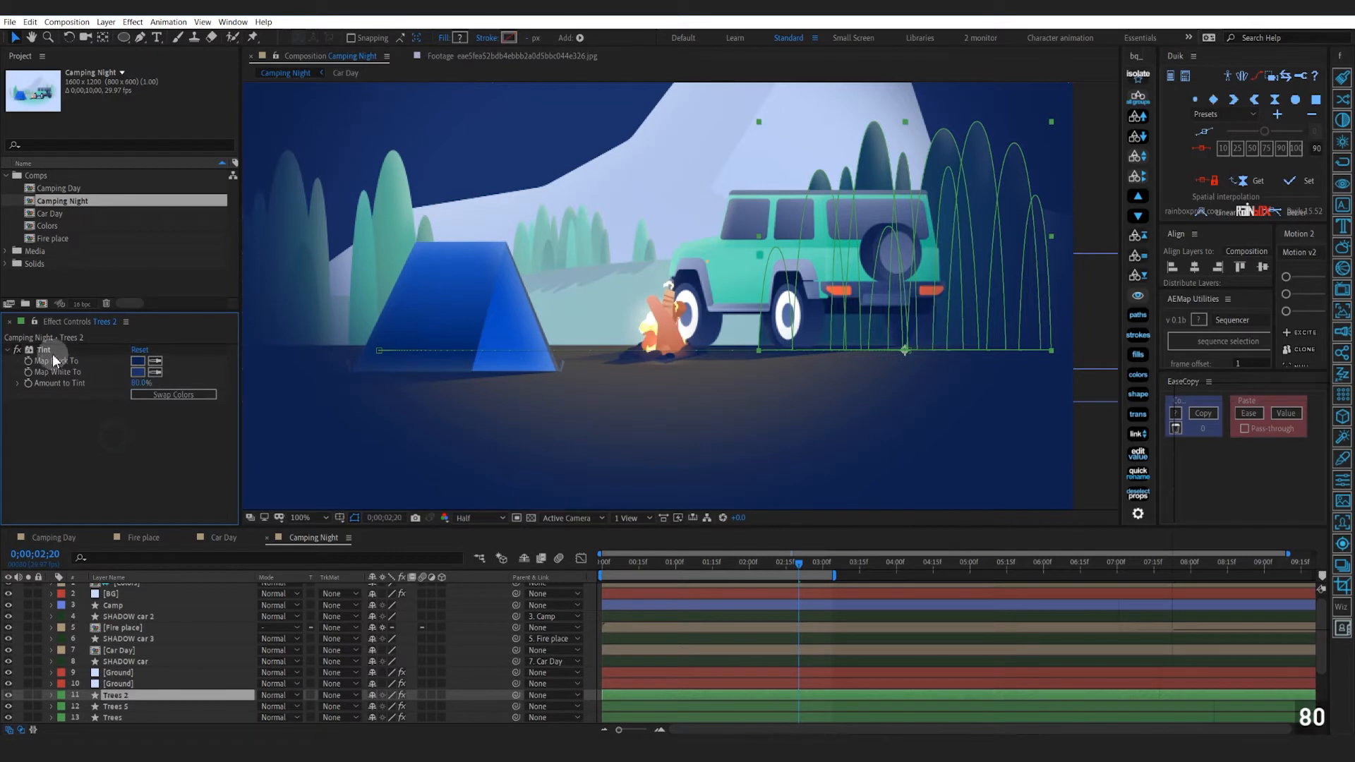
Copy the Tint effect from Trees 2 and paste it onto all layers from Trees 5 through Mountain
click(46, 350)
key(ctrl+c)
scroll(737, 658, down, 3)
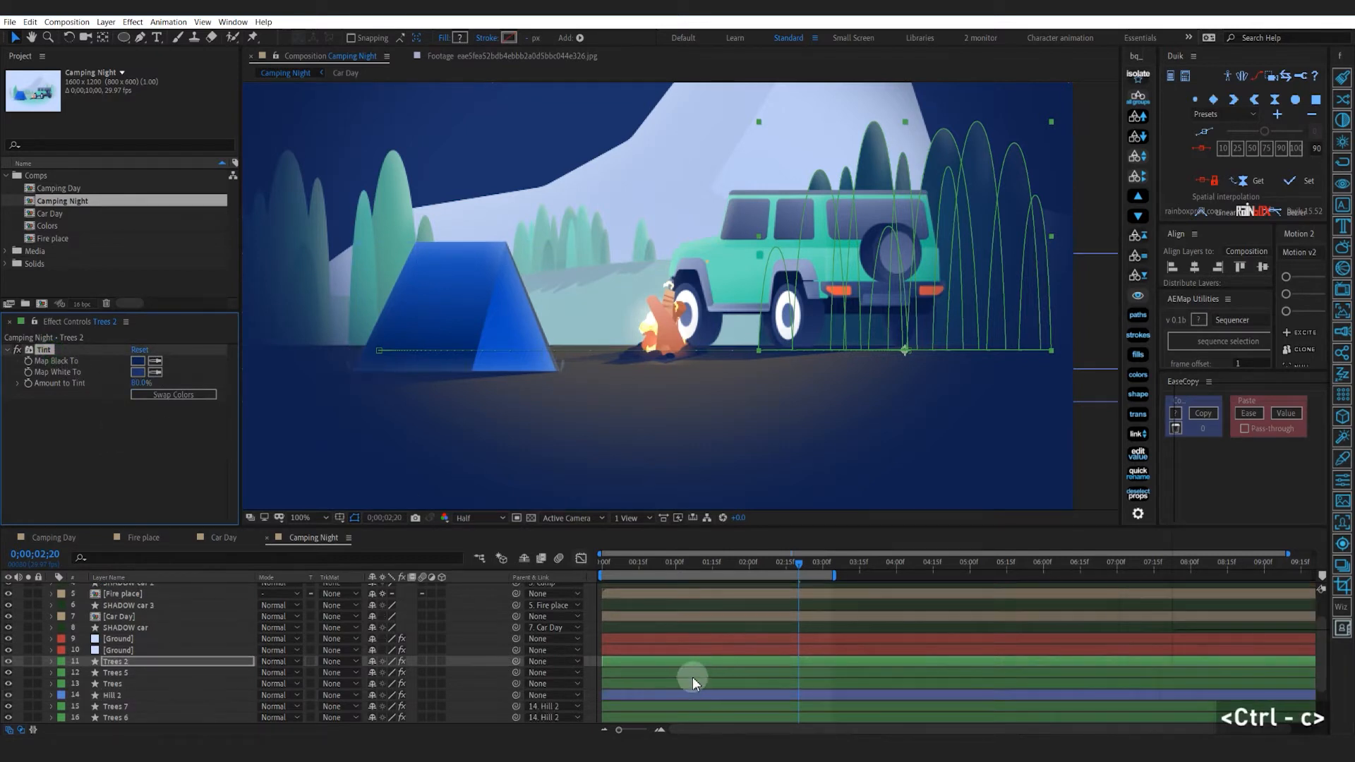
click(689, 676)
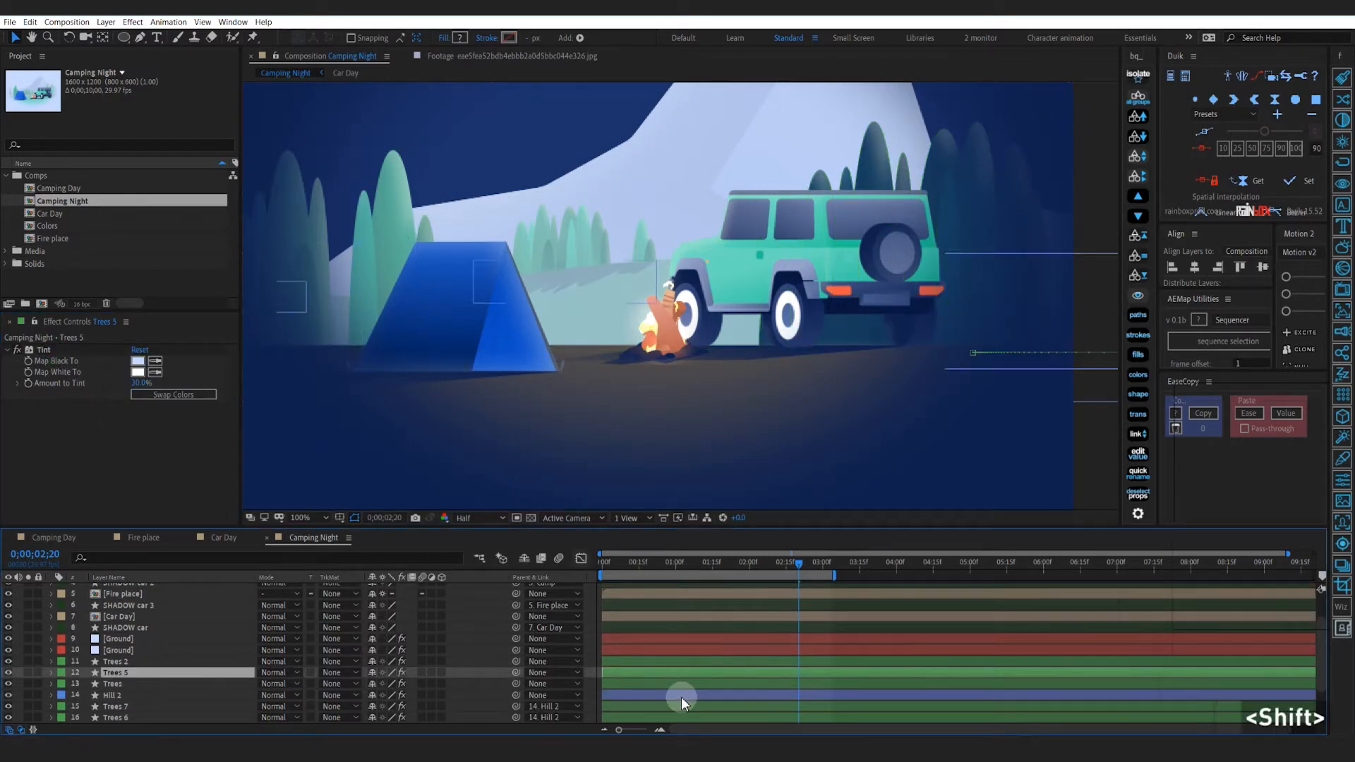
scroll(680, 696, down, 5)
shift+click(670, 706)
key(ctrl+v)
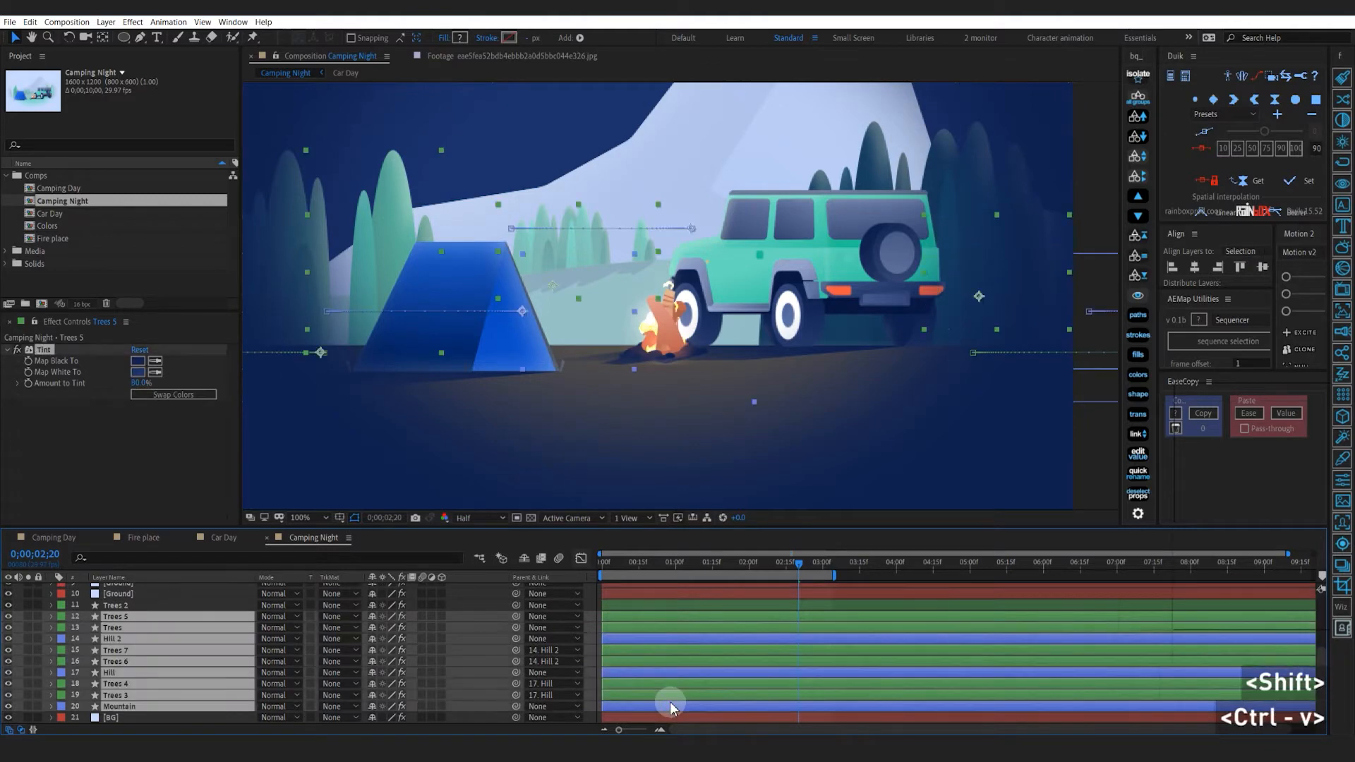
click(590, 638)
Change the Mountain layer's Inner Shadow color to light blue C0E8FF
scroll(687, 387, down, 2)
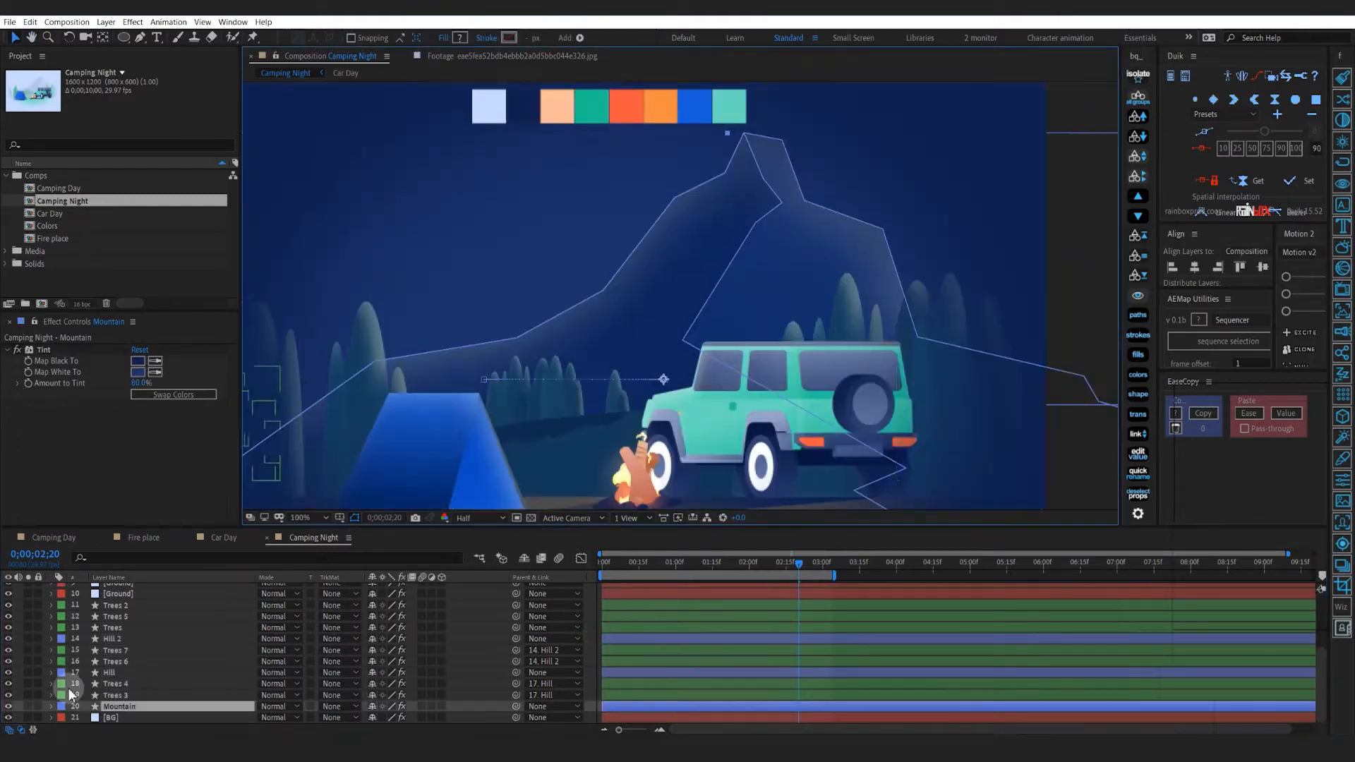
click(51, 706)
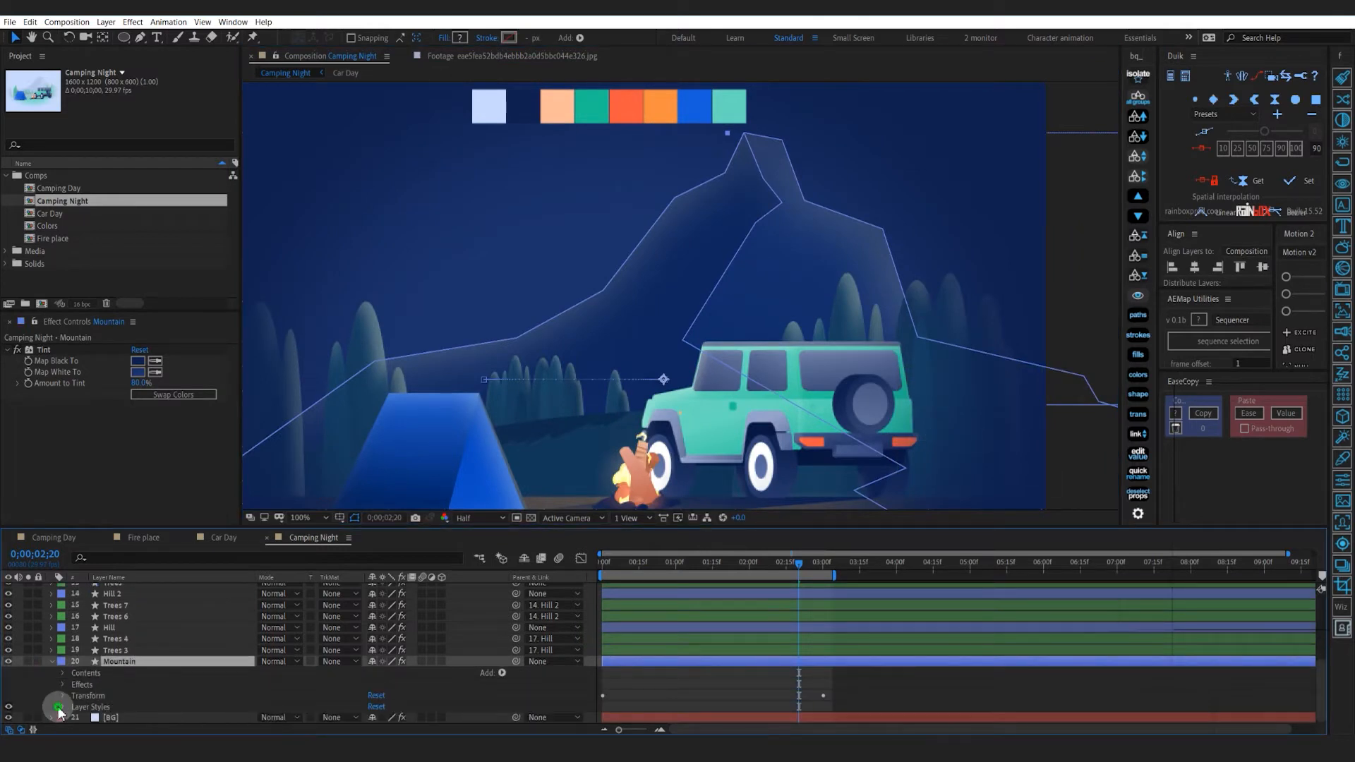
click(62, 706)
click(74, 707)
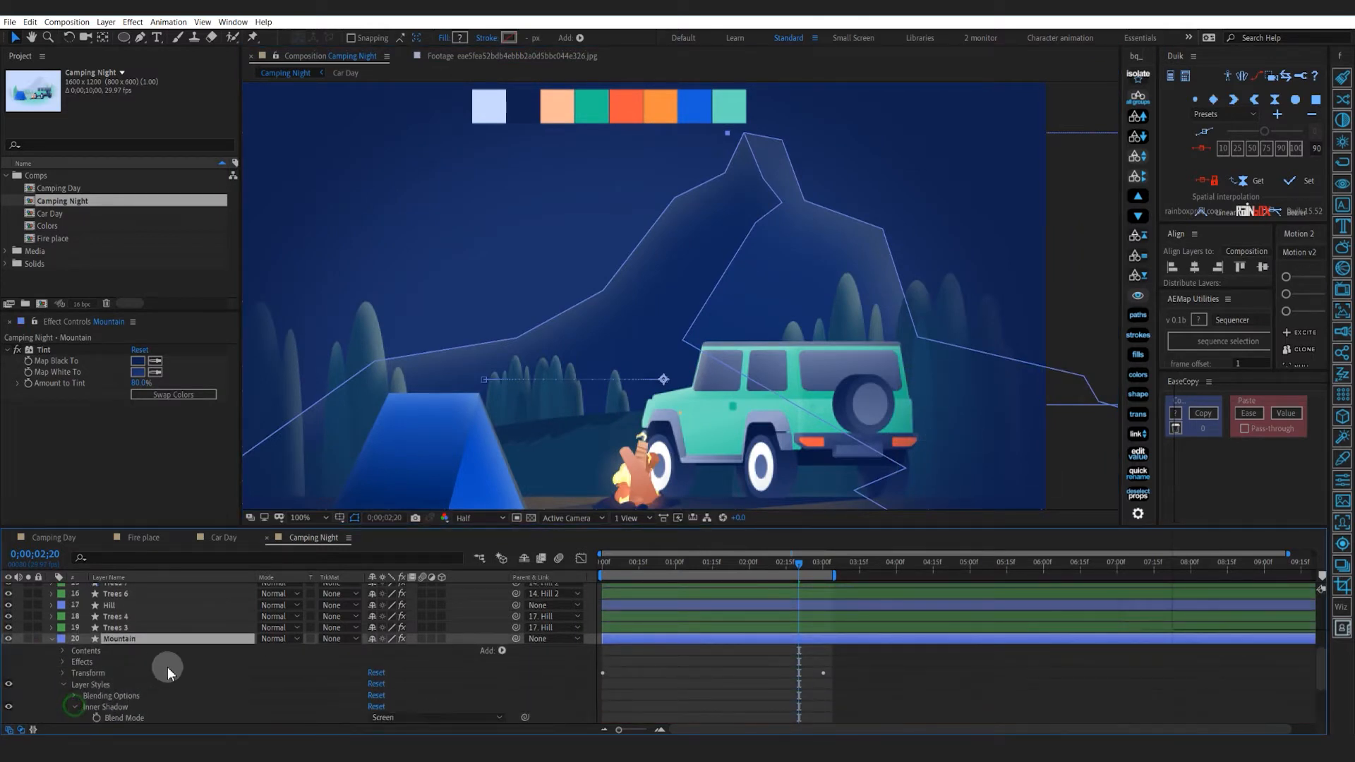
click(375, 628)
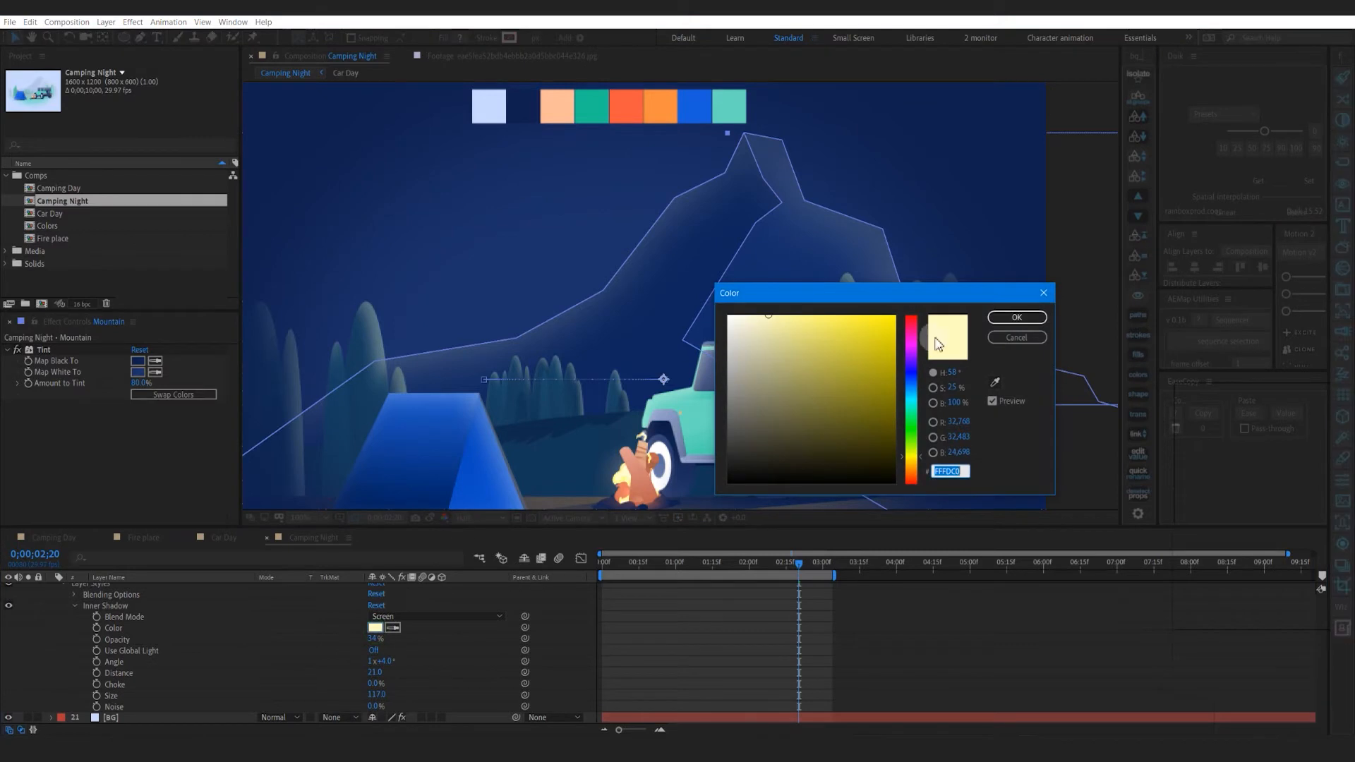
click(912, 391)
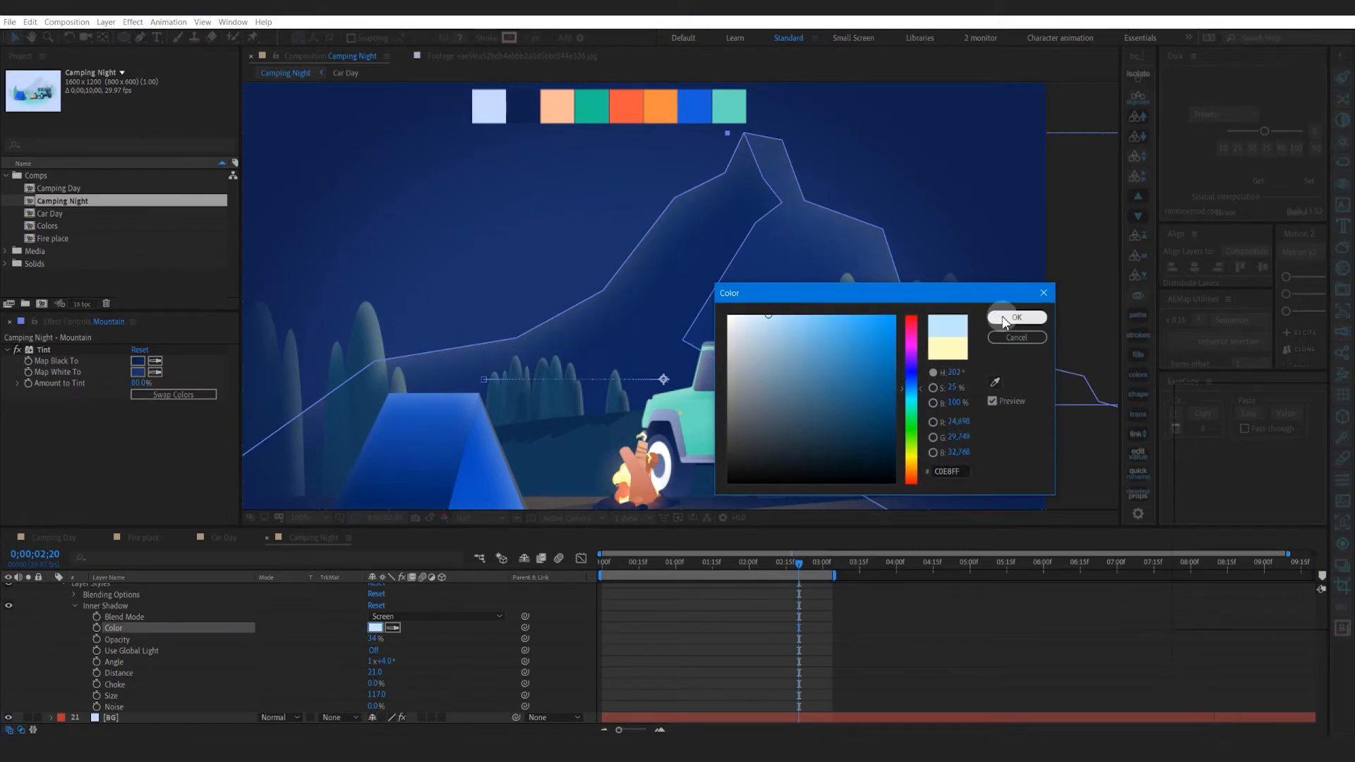
click(1016, 317)
Adjust the angle and distance of Mountain's Inner Shadow, and set its size to 94 and its opacity to 15%
mouse_move(381, 661)
mouse_down()
mouse_move(666, 666)
mouse_move(626, 671)
mouse_up()
mouse_move(379, 696)
mouse_down()
mouse_move(357, 699)
mouse_move(390, 693)
mouse_move(374, 671)
mouse_move(433, 671)
mouse_move(408, 681)
mouse_up()
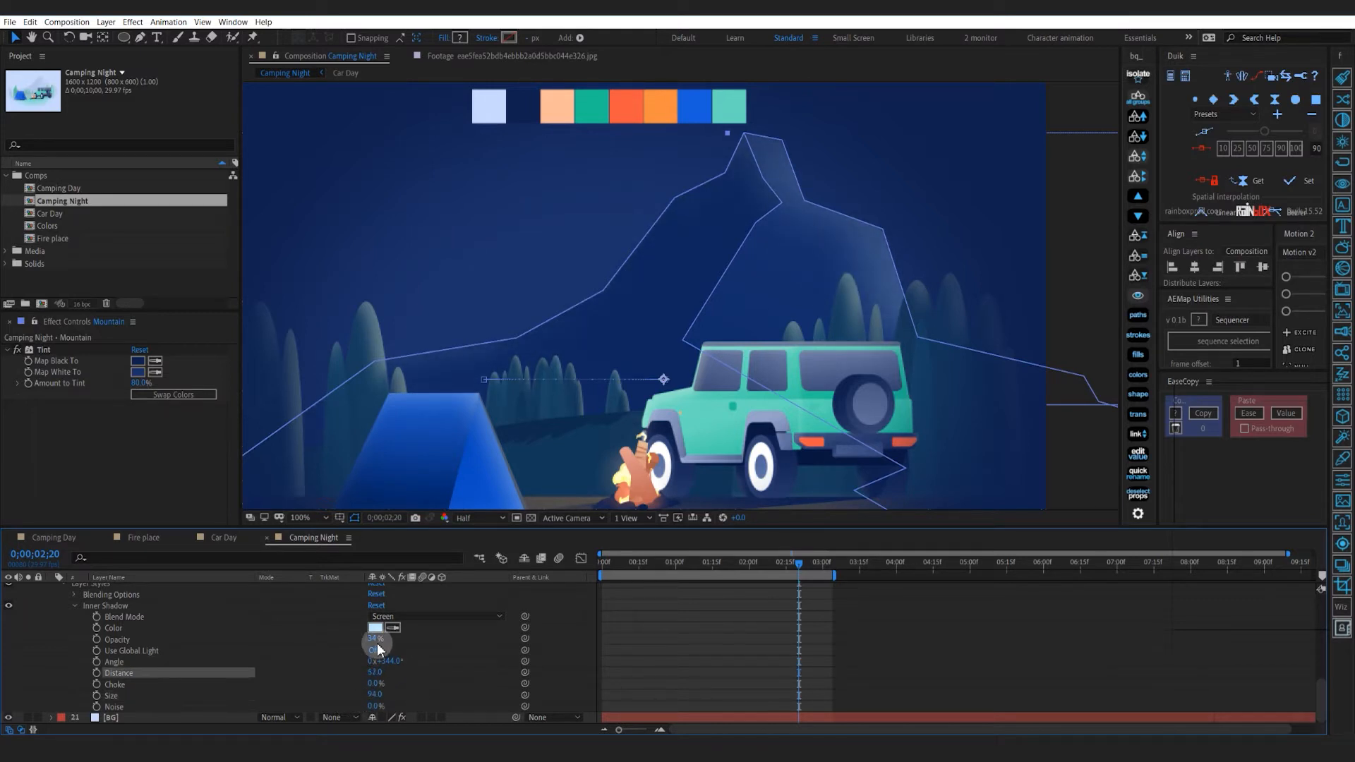
text(15)
click(671, 637)
key(comma)
scroll(63, 640, up, 1)
click(75, 639)
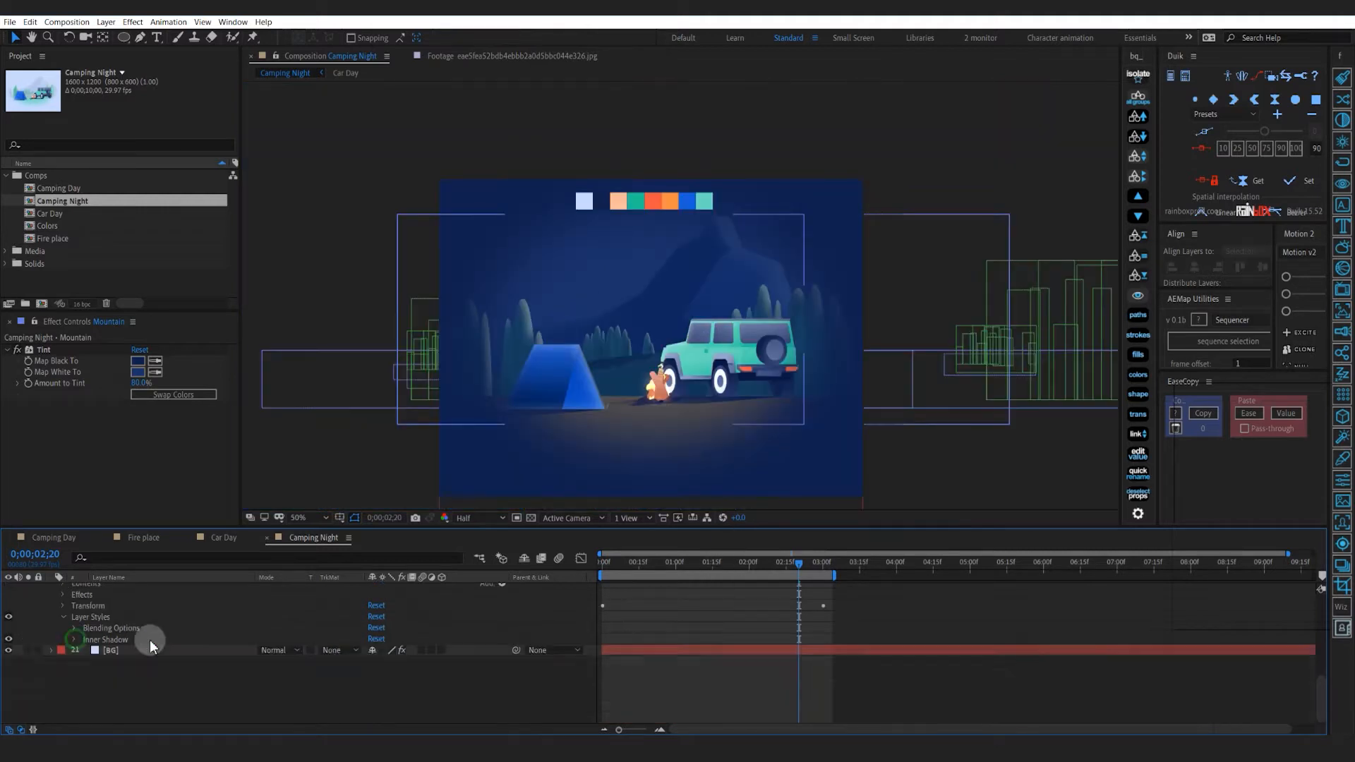
scroll(144, 641, up, 2)
click(52, 638)
Change the Inner Shadow color of the Trees layer to light blue
scroll(89, 637, up, 2)
click(701, 631)
click(52, 627)
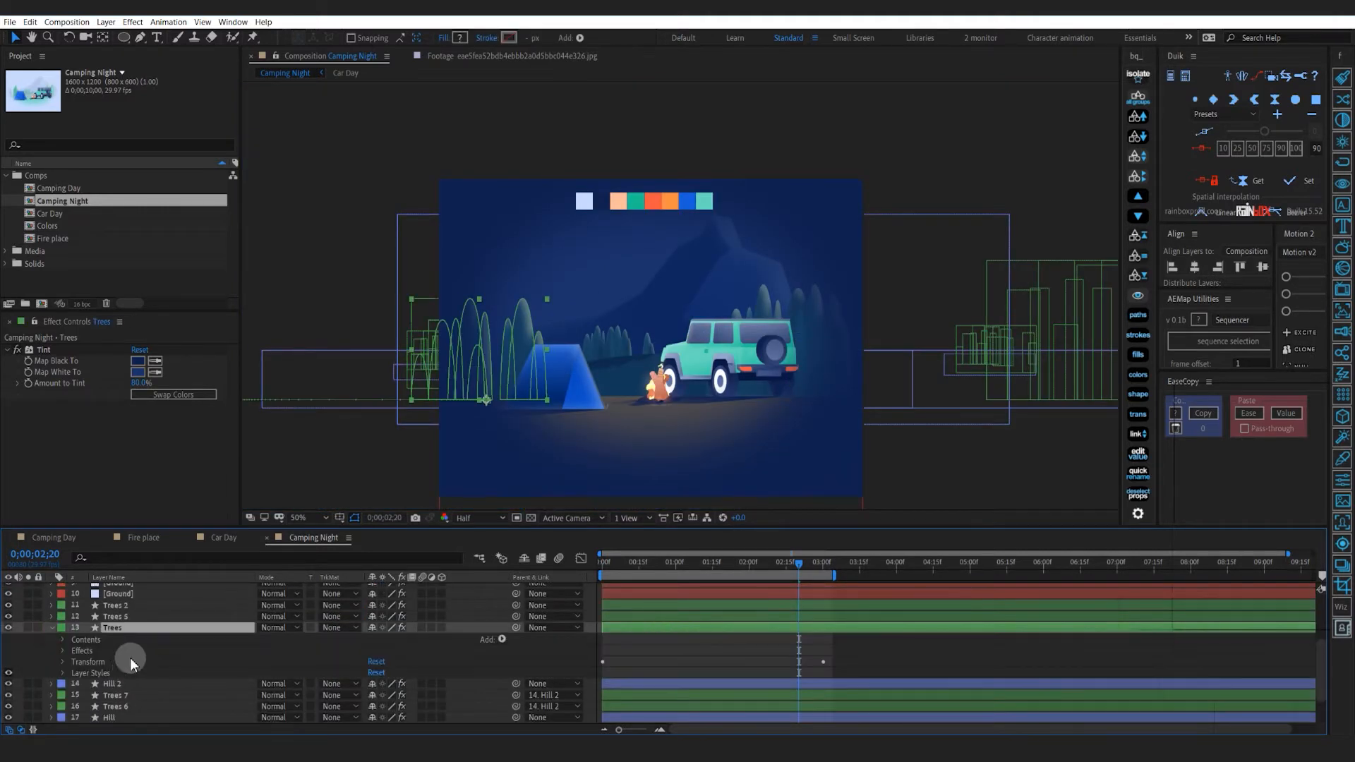
click(63, 672)
click(73, 663)
click(374, 639)
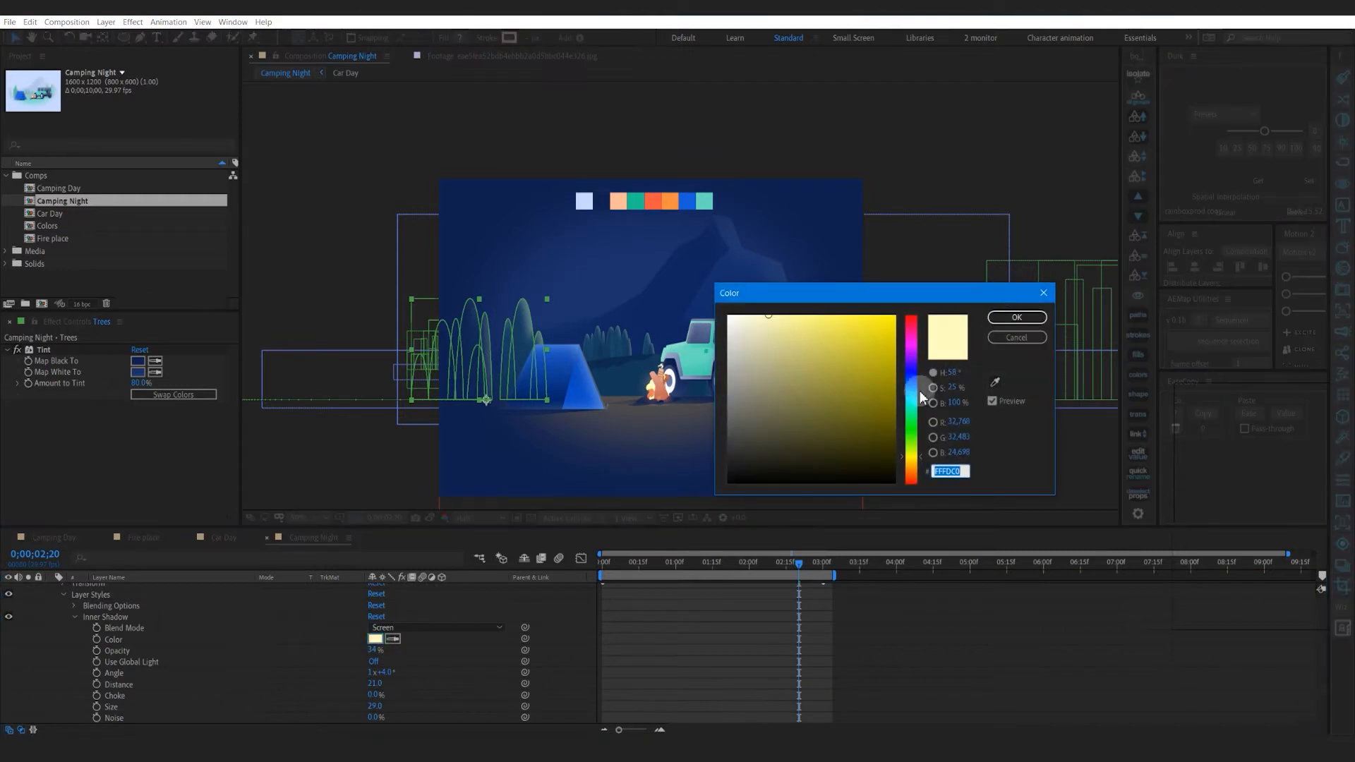
click(919, 387)
click(1019, 306)
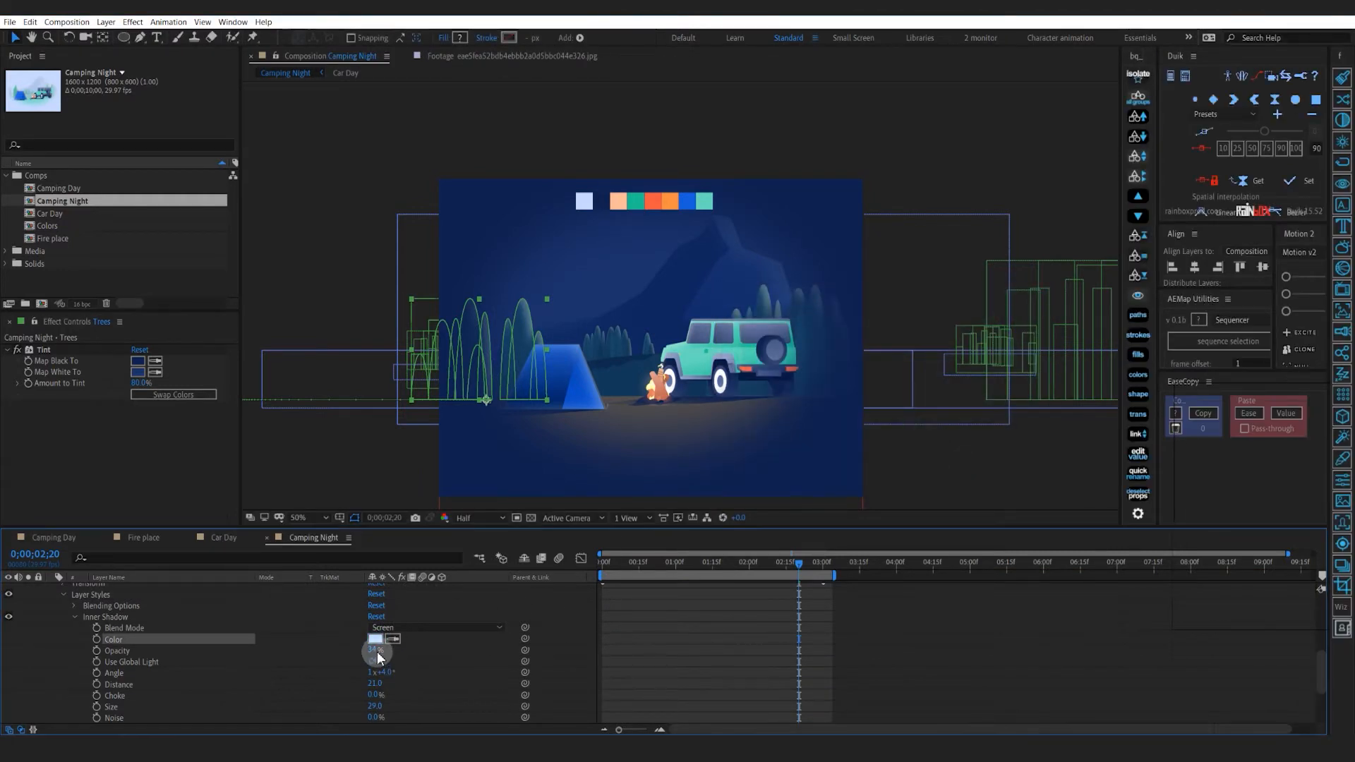
Set the Trees layer's Inner Shadow opacity to 10% and copy the Inner Shadow
click(634, 673)
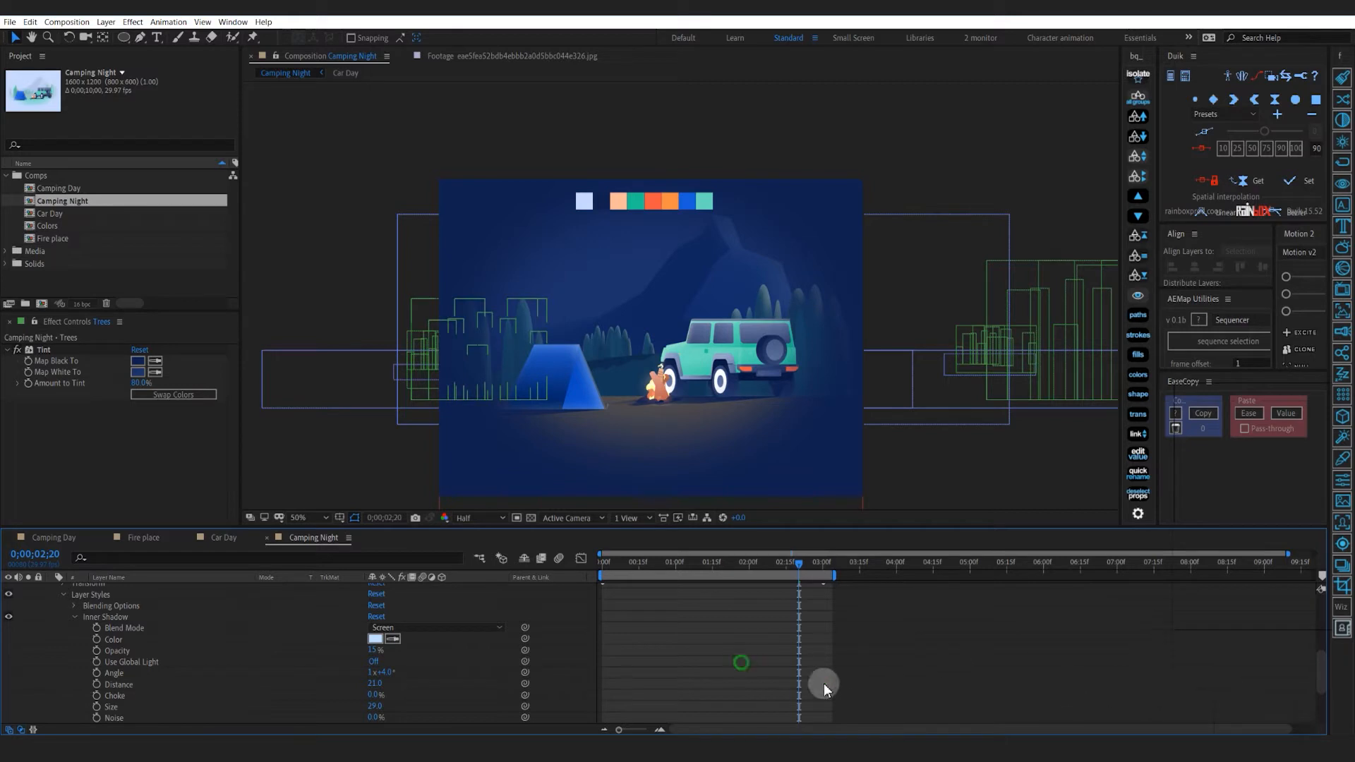
scroll(480, 677, down, 2)
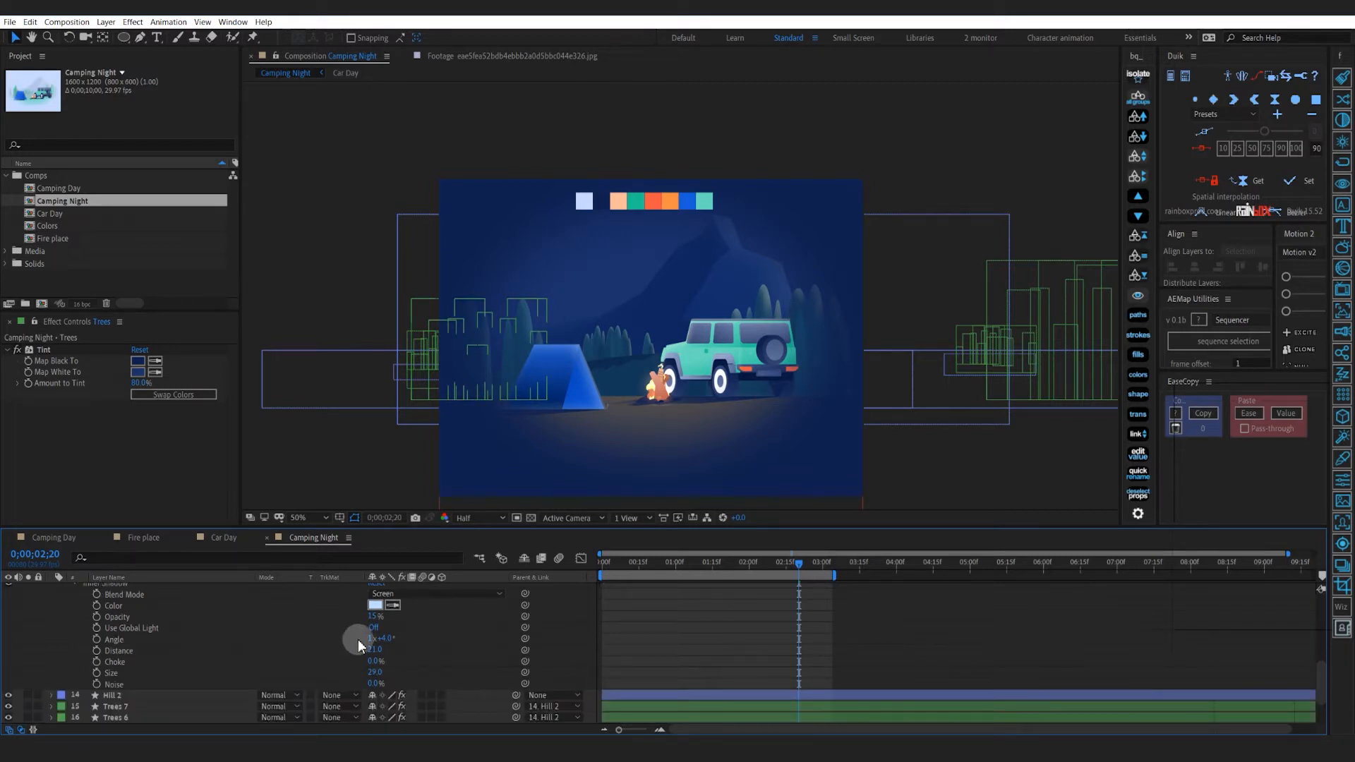
scroll(277, 647, up, 2)
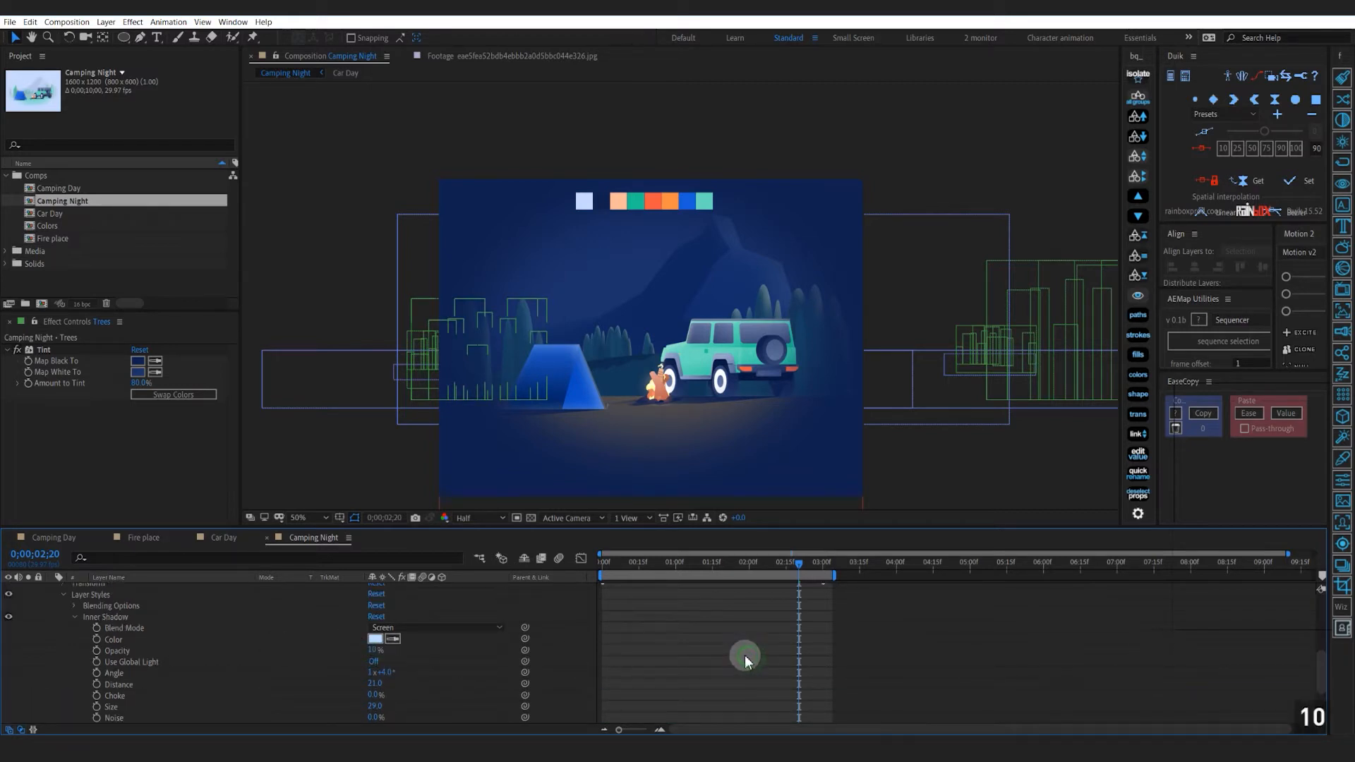
click(134, 633)
key(ctrl+grave)
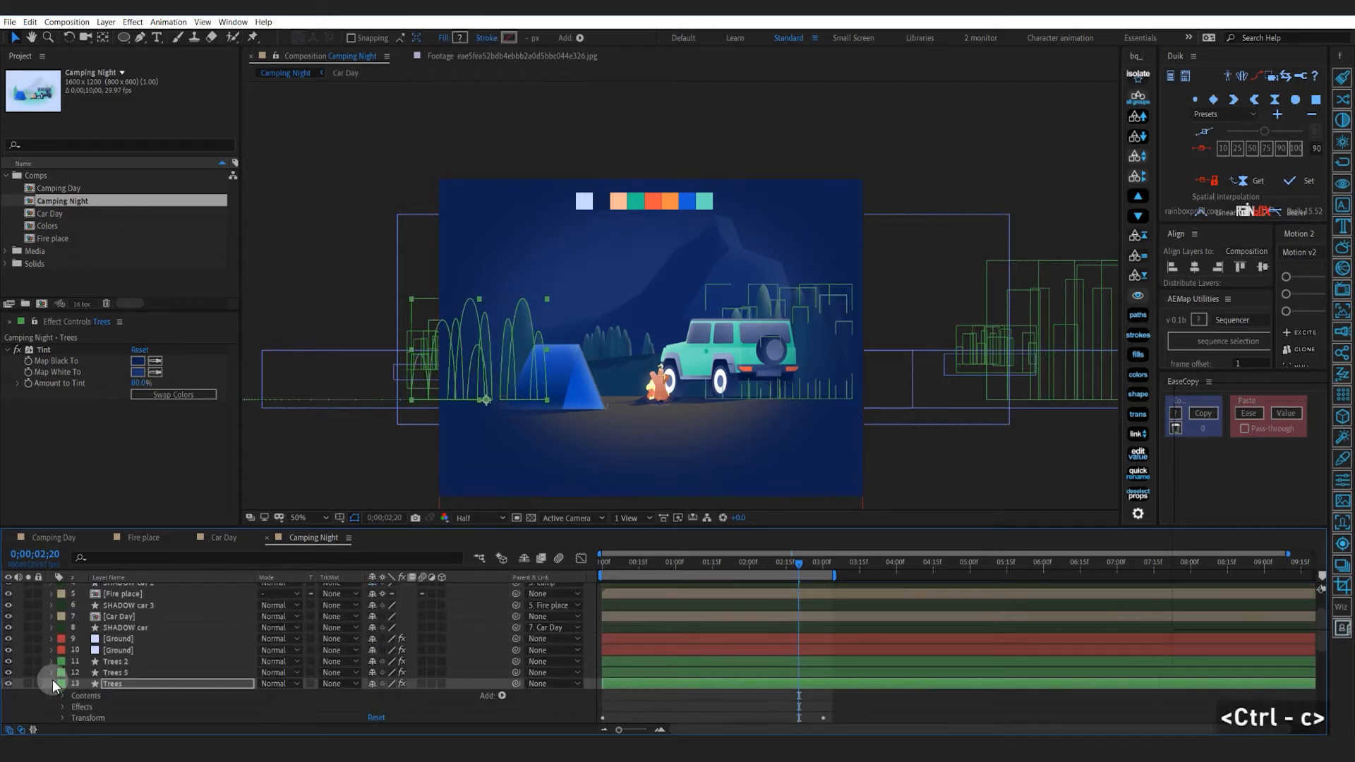
Set the Amount to Tint on Trees 7 to 95% and copy its Tint effect onto Trees 6
scroll(120, 671, down, 2)
click(116, 661)
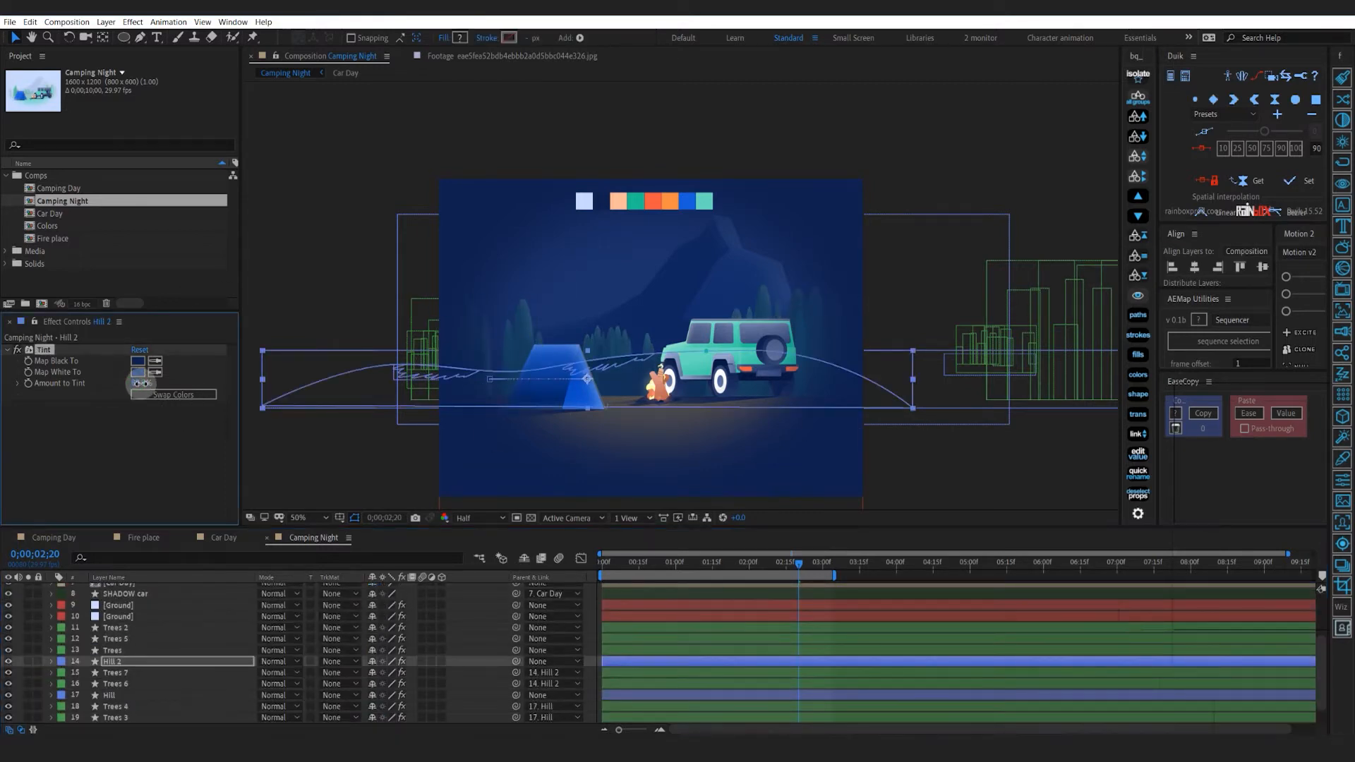
click(622, 670)
click(149, 383)
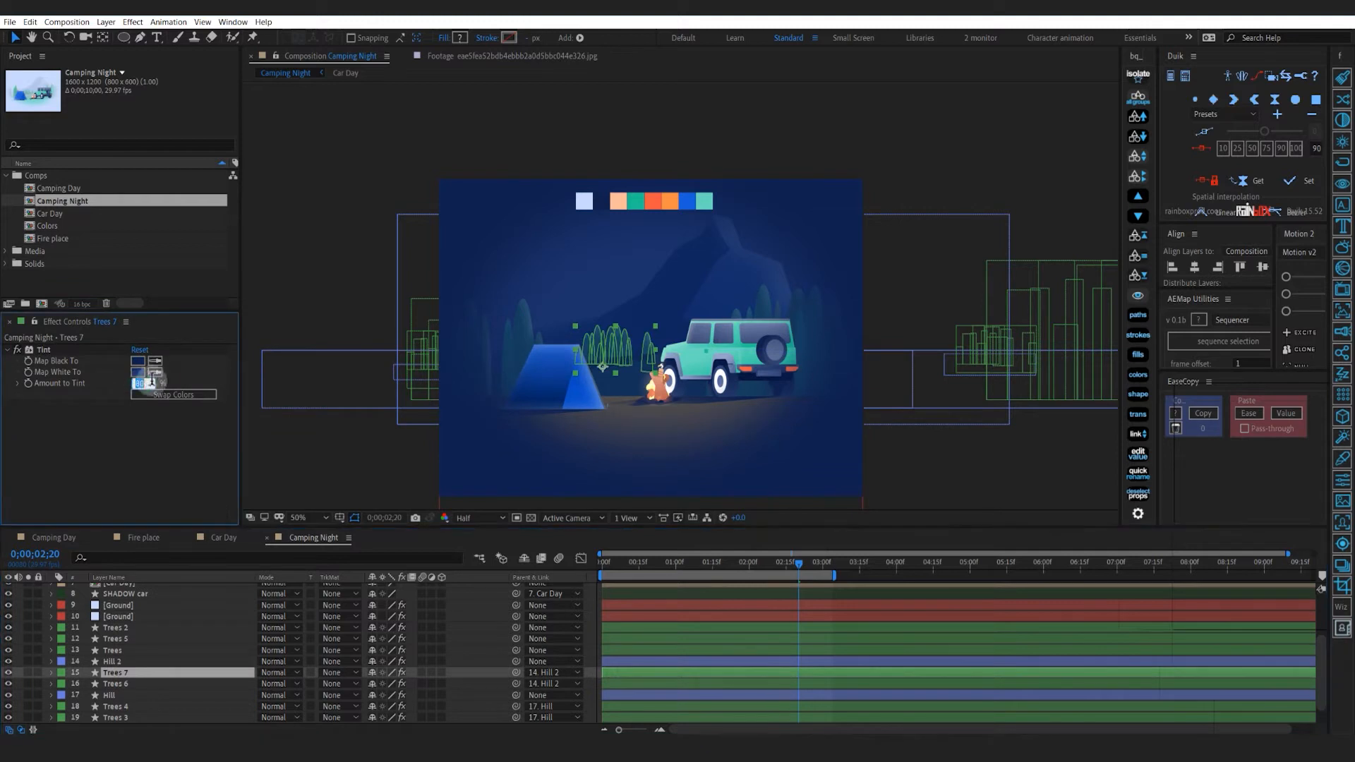
click(69, 348)
key(ctrl+c)
click(705, 685)
key(ctrl+v)
click(574, 668)
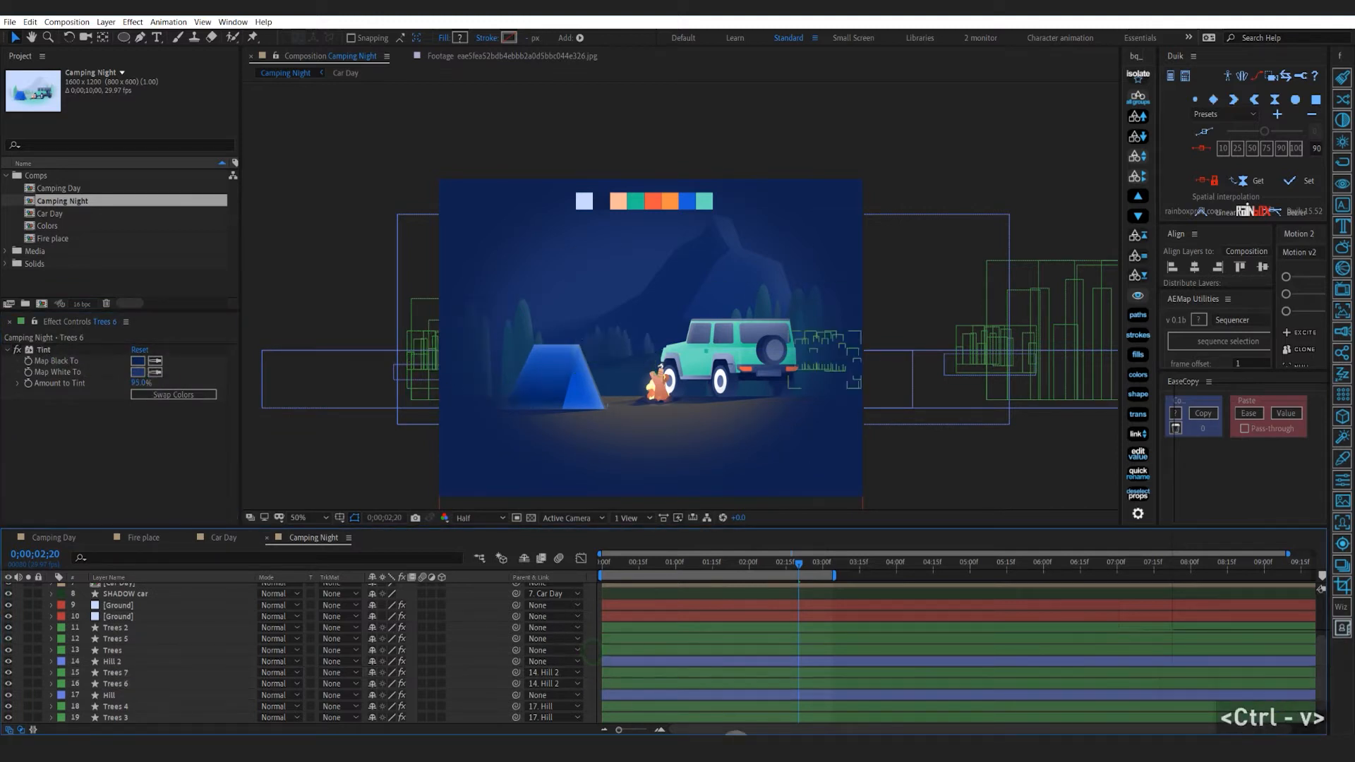
Set the Amount to Tint on Trees 7 to 100% and copy its Tint effect onto Trees 6
click(628, 683)
click(603, 354)
scroll(545, 401, up, 1)
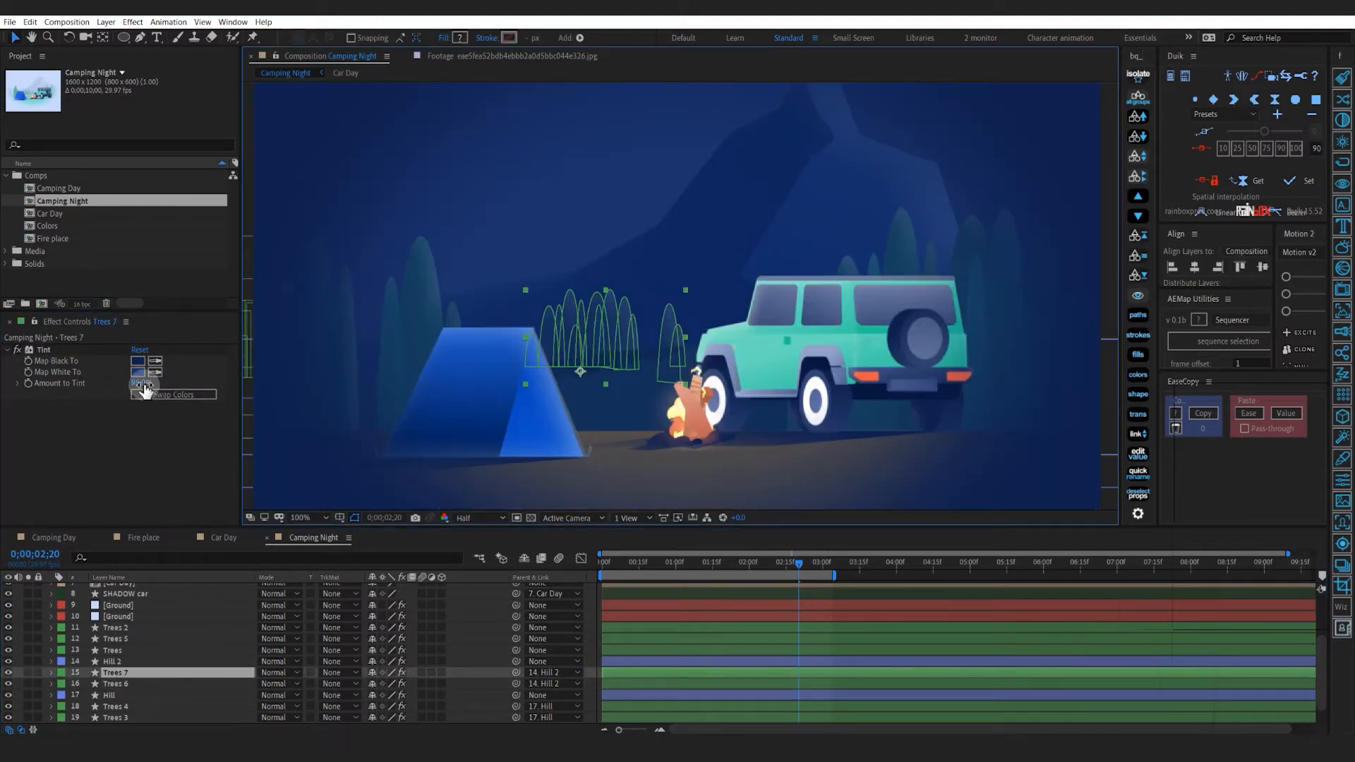
drag(139, 384, 147, 382)
click(595, 627)
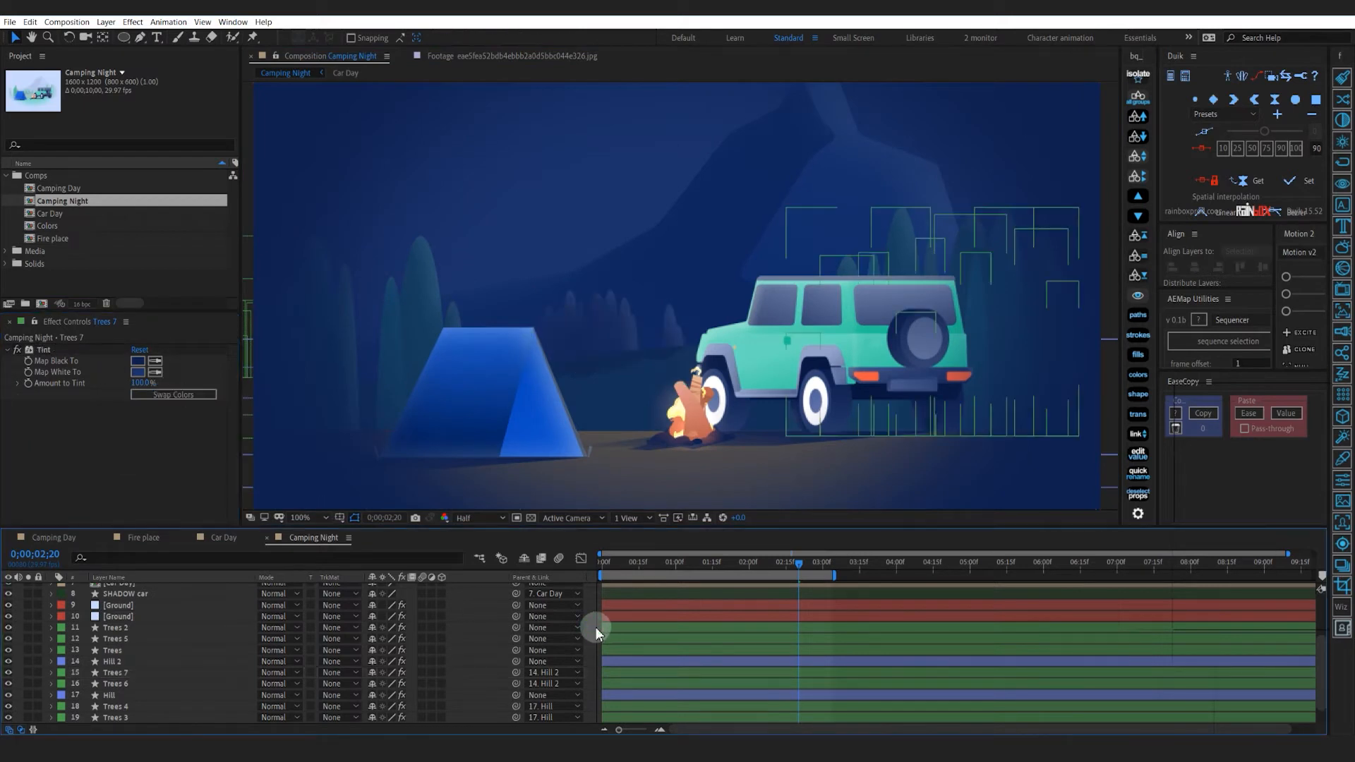
click(58, 349)
key(ctrl+c)
click(629, 681)
key(ctrl+v)
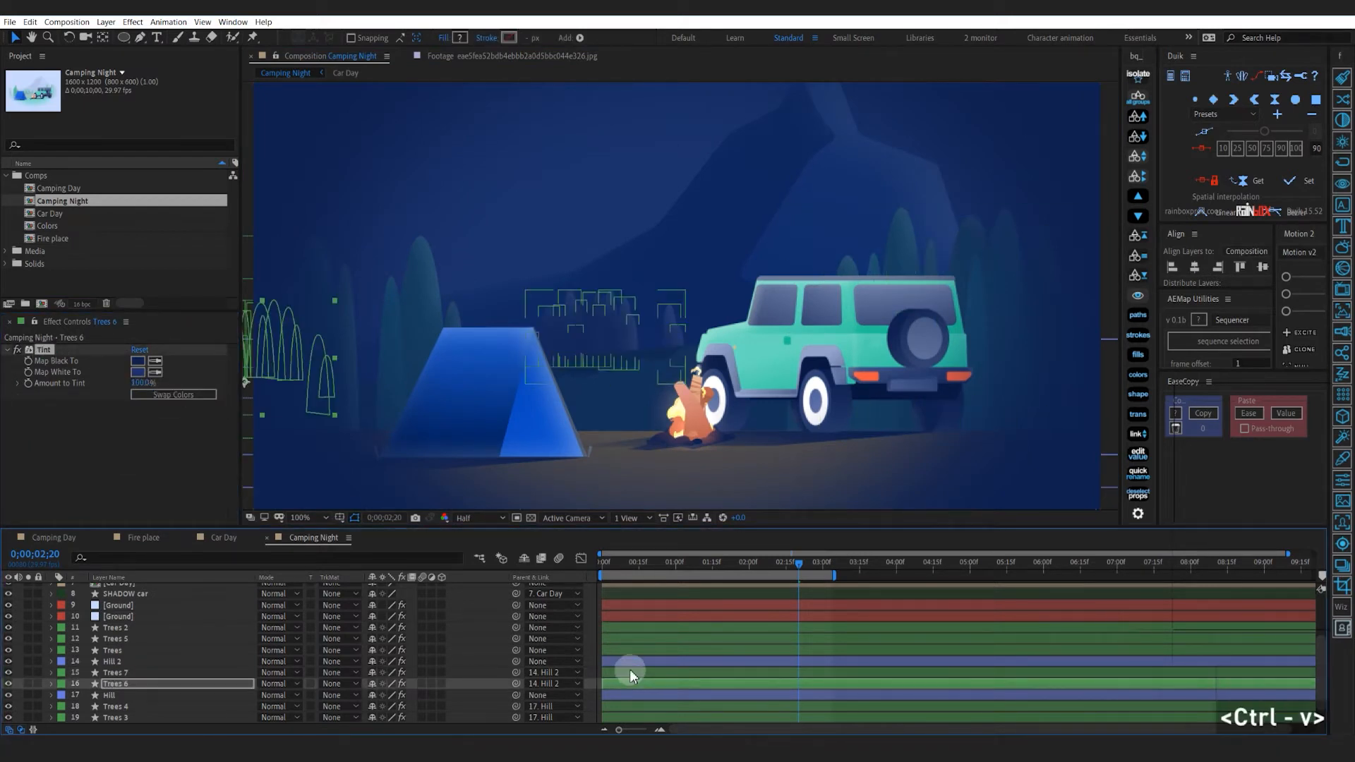
Paste the copied Tint effect onto the Mountain layer, undoing and redoing it to compare the look
scroll(620, 302, down, 2)
scroll(638, 684, down, 2)
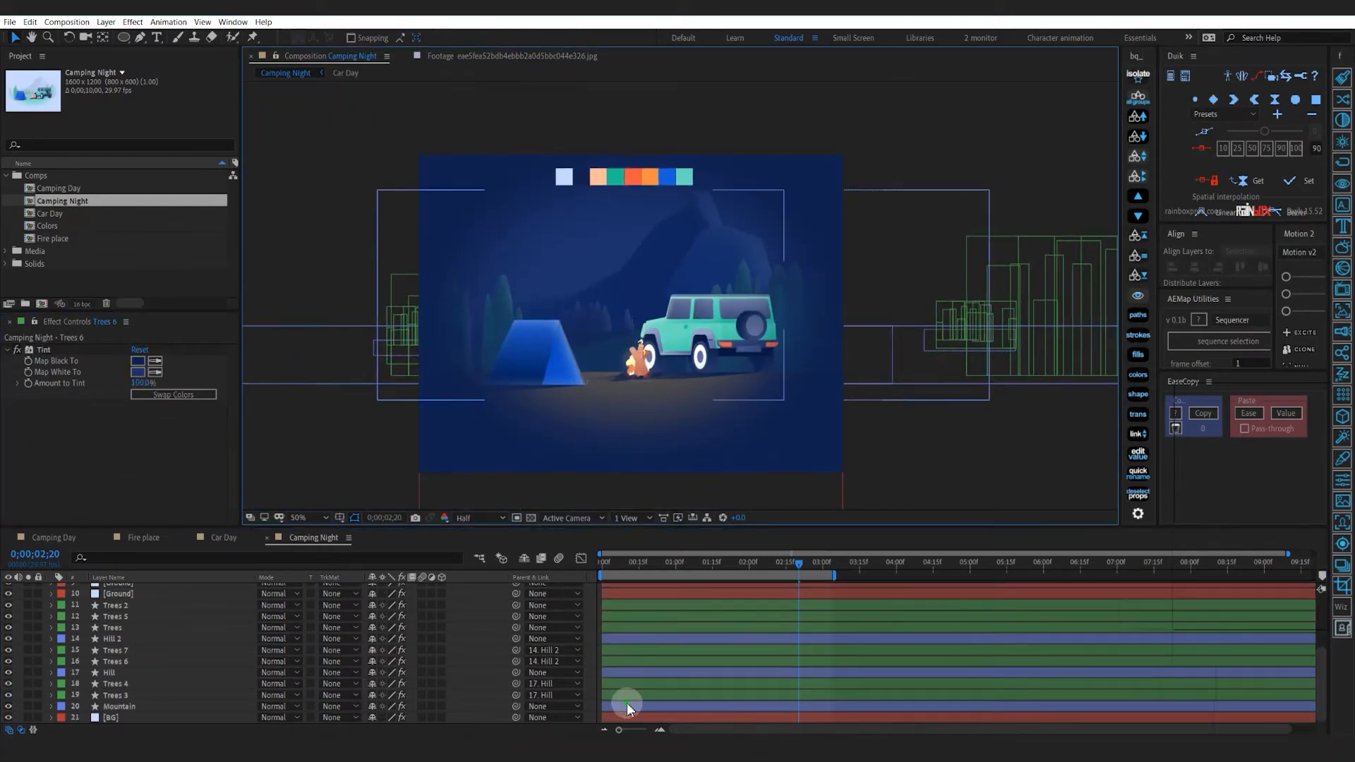
click(627, 703)
key(ctrl+v)
key(ctrl+z)
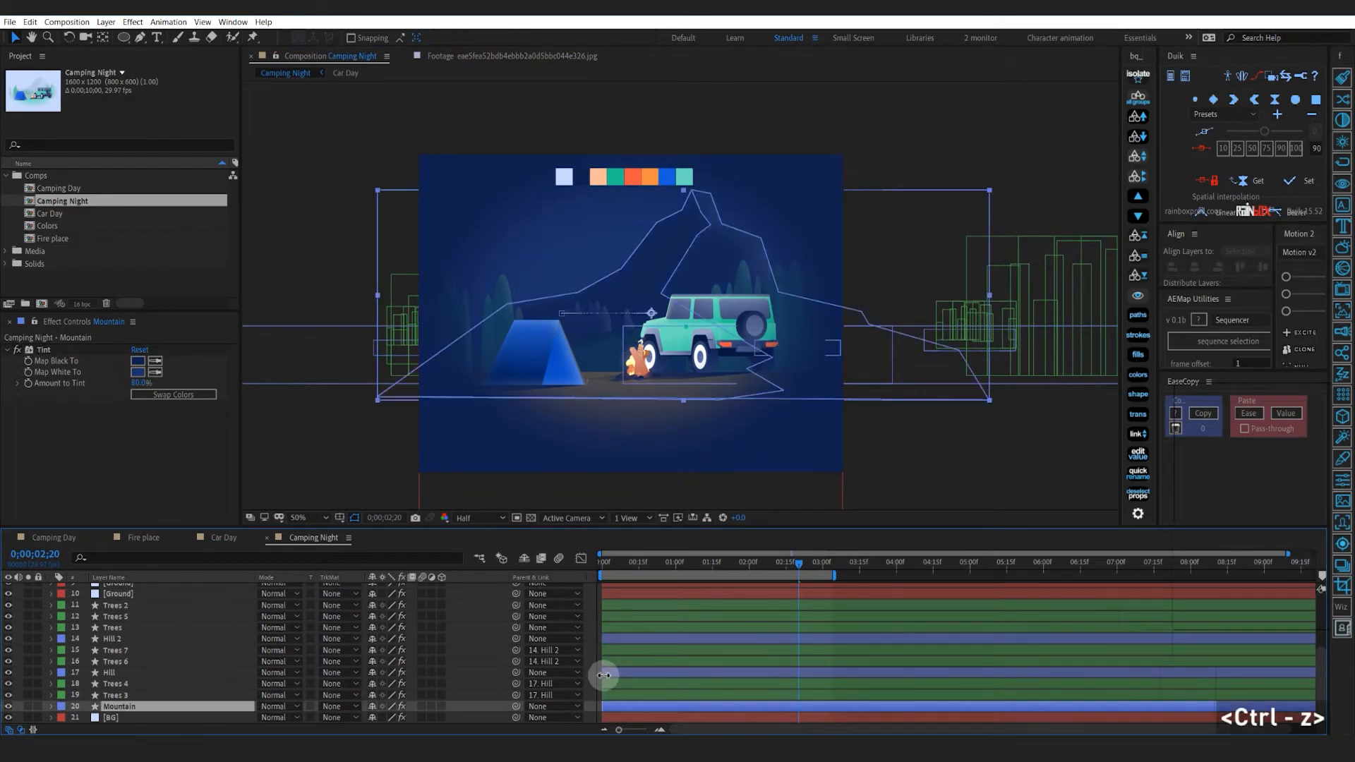
click(597, 656)
key(ctrl+shift+z)
click(597, 669)
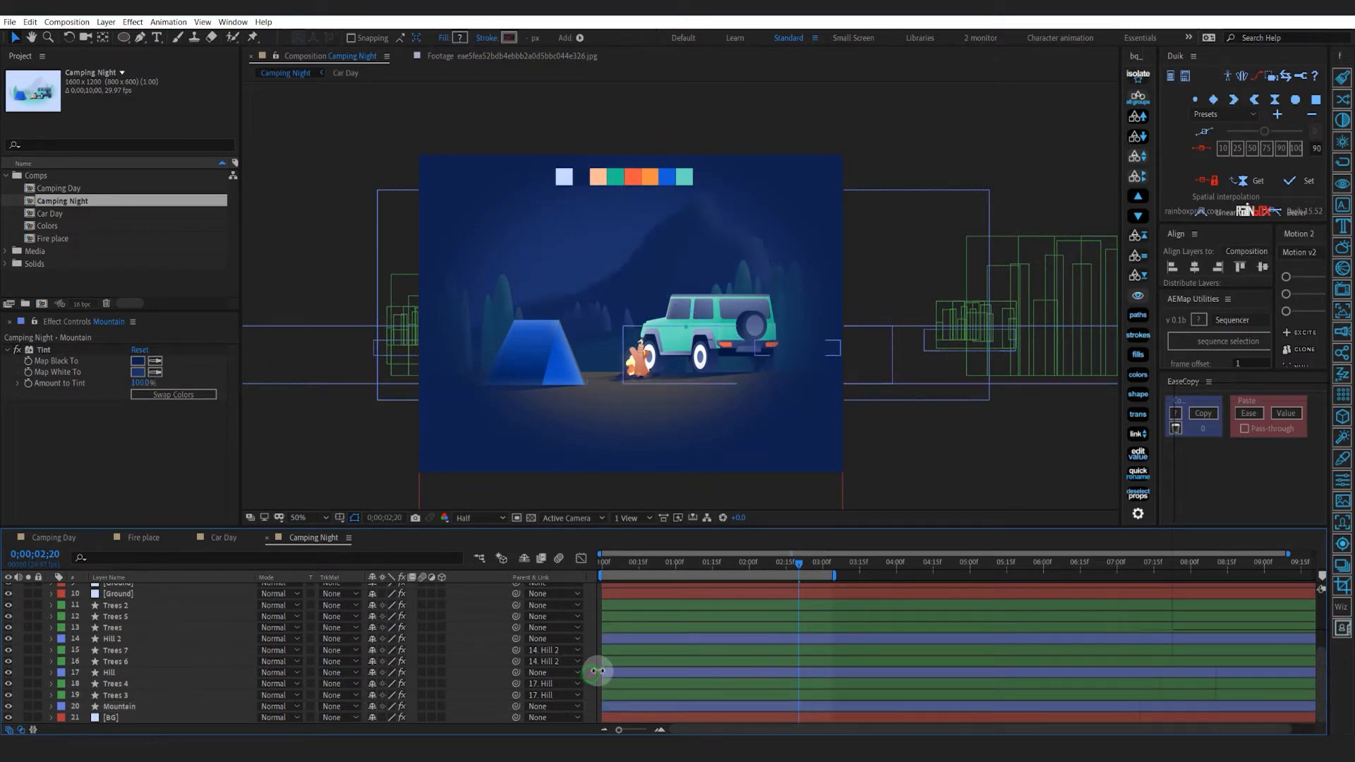
Go to the first frame of the Camping Night composition and save the project
key(Home)
key(ctrl+s)
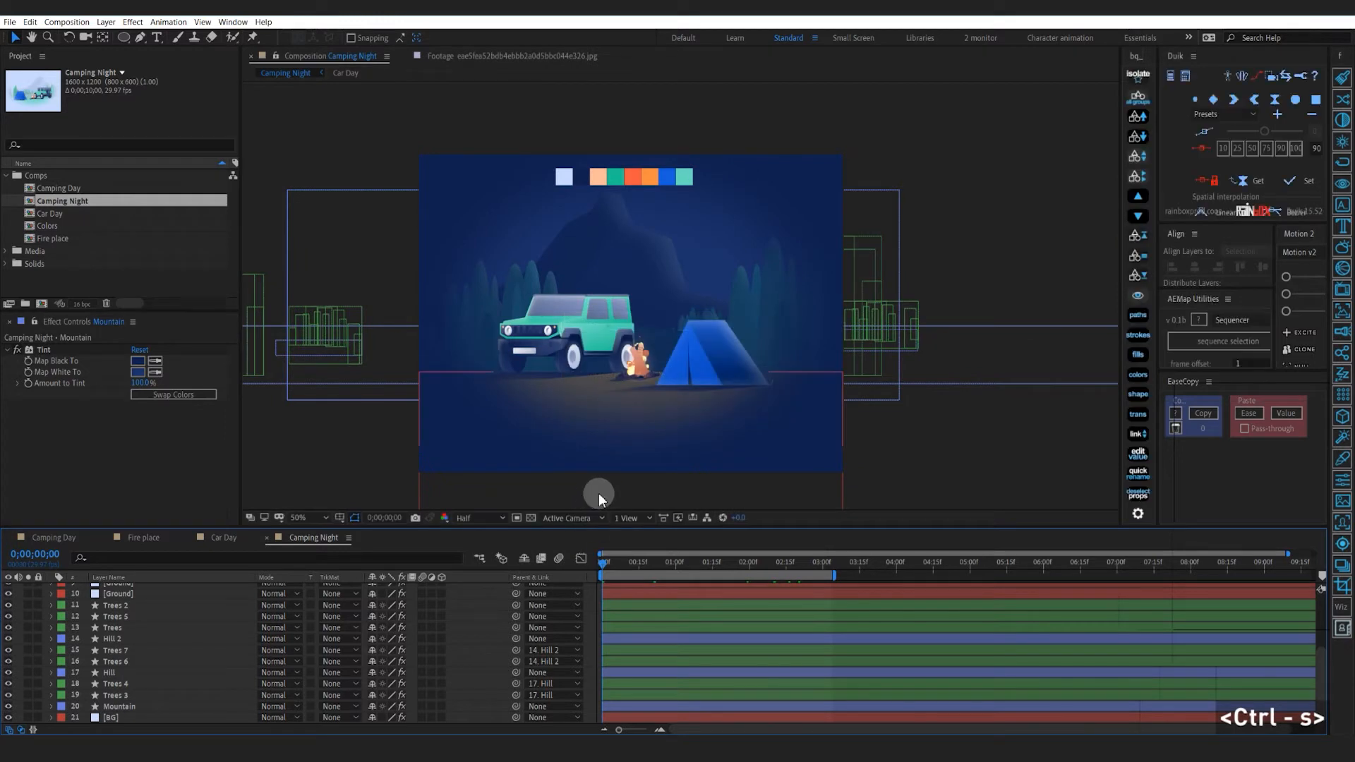
scroll(662, 441, up, 2)
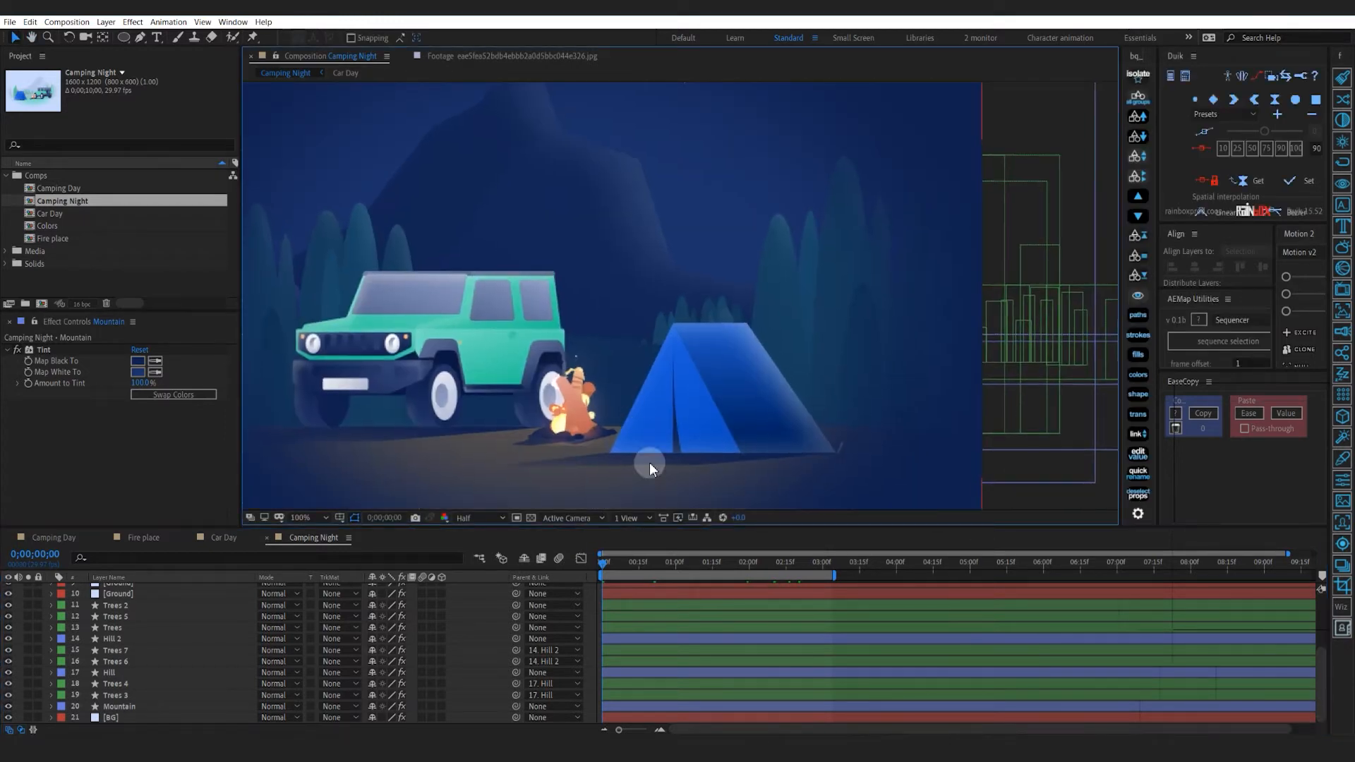
scroll(611, 638, up, 3)
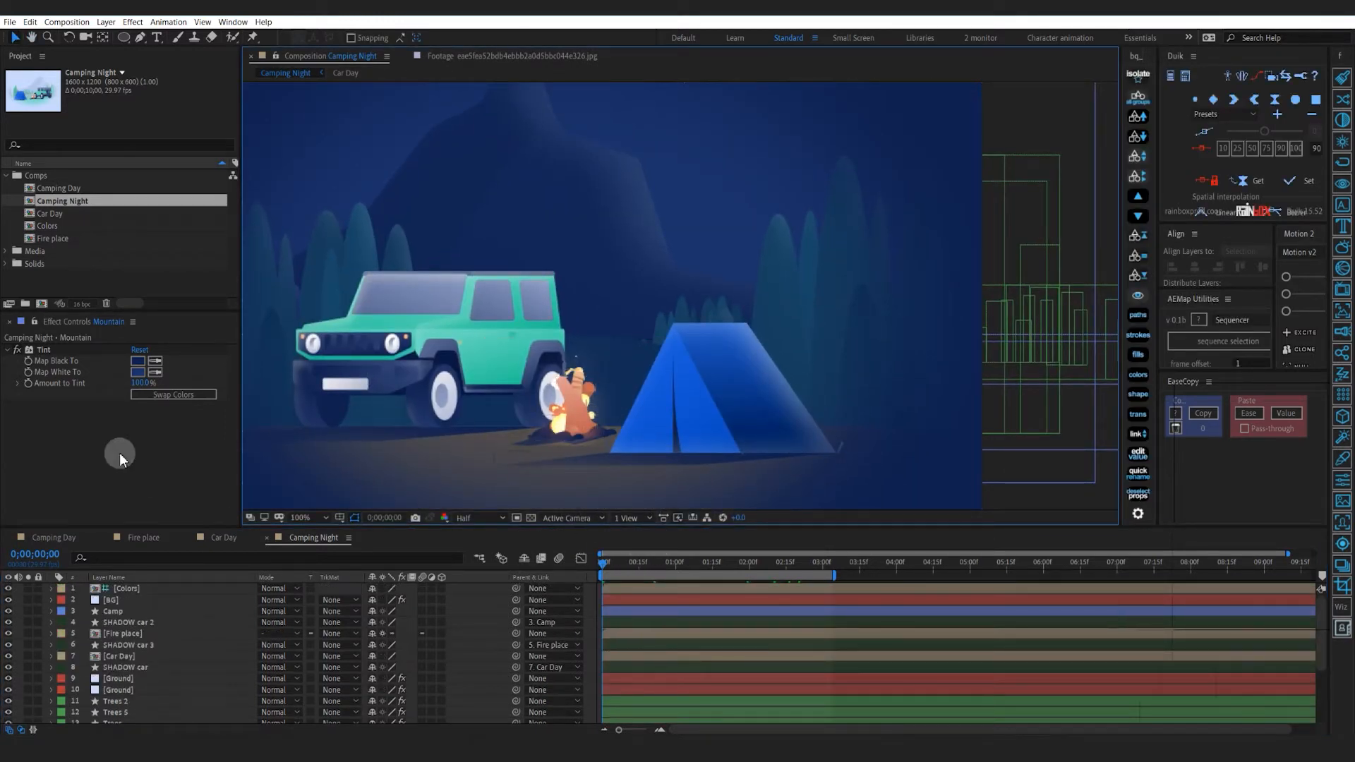
Duplicate the Car Day composition and name the copy Car Night
click(49, 213)
key(ctrl+d)
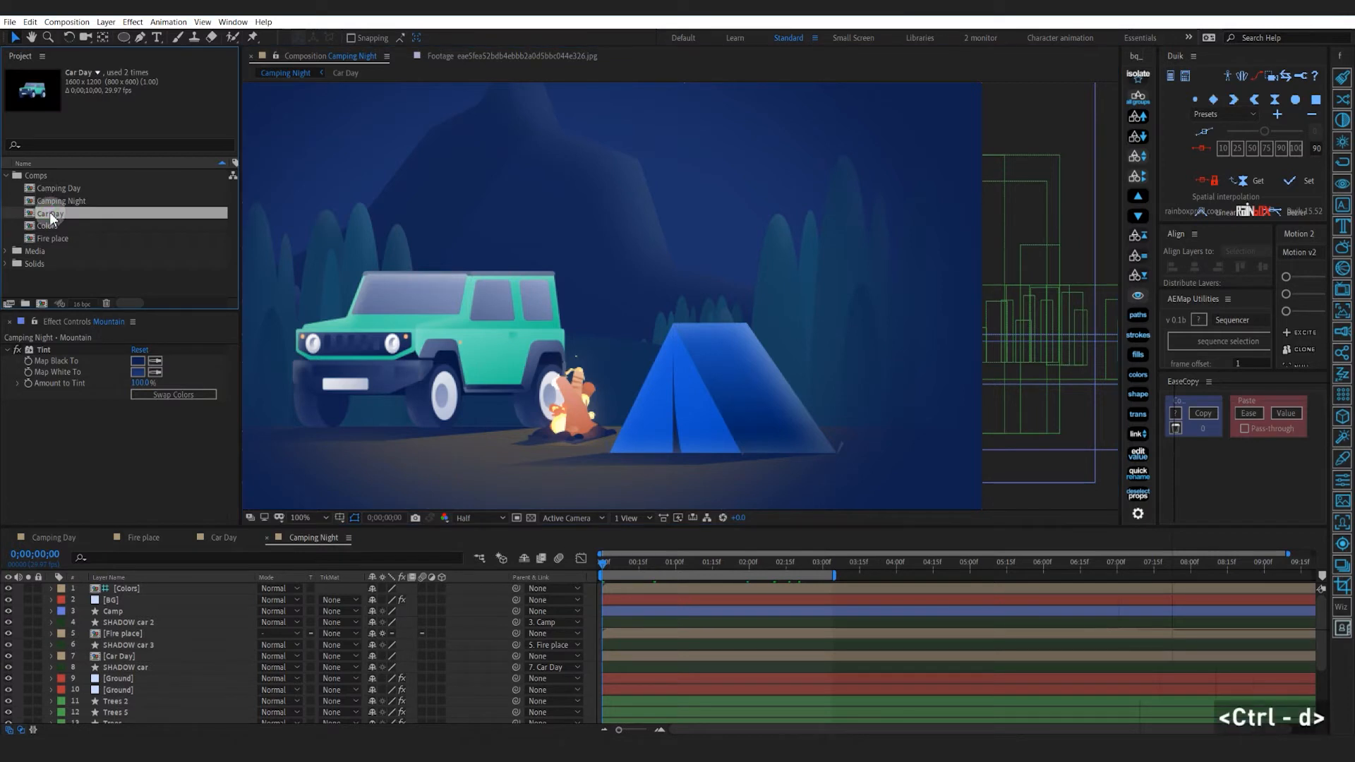
key(Return)
key(Right)
key(BackSpace)
key(BackSpace)
key(BackSpace)
key(BackSpace)
key(BackSpace)
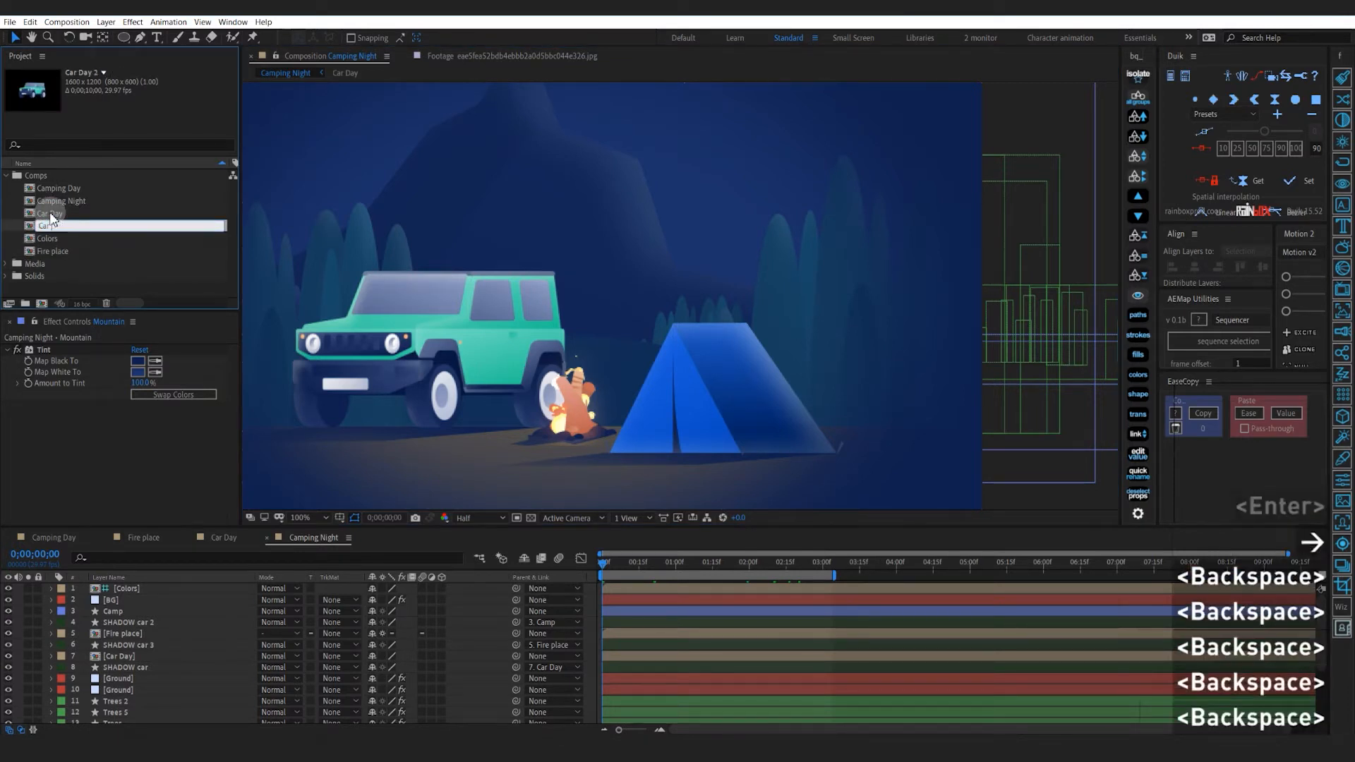
text(Night)
key(Return)
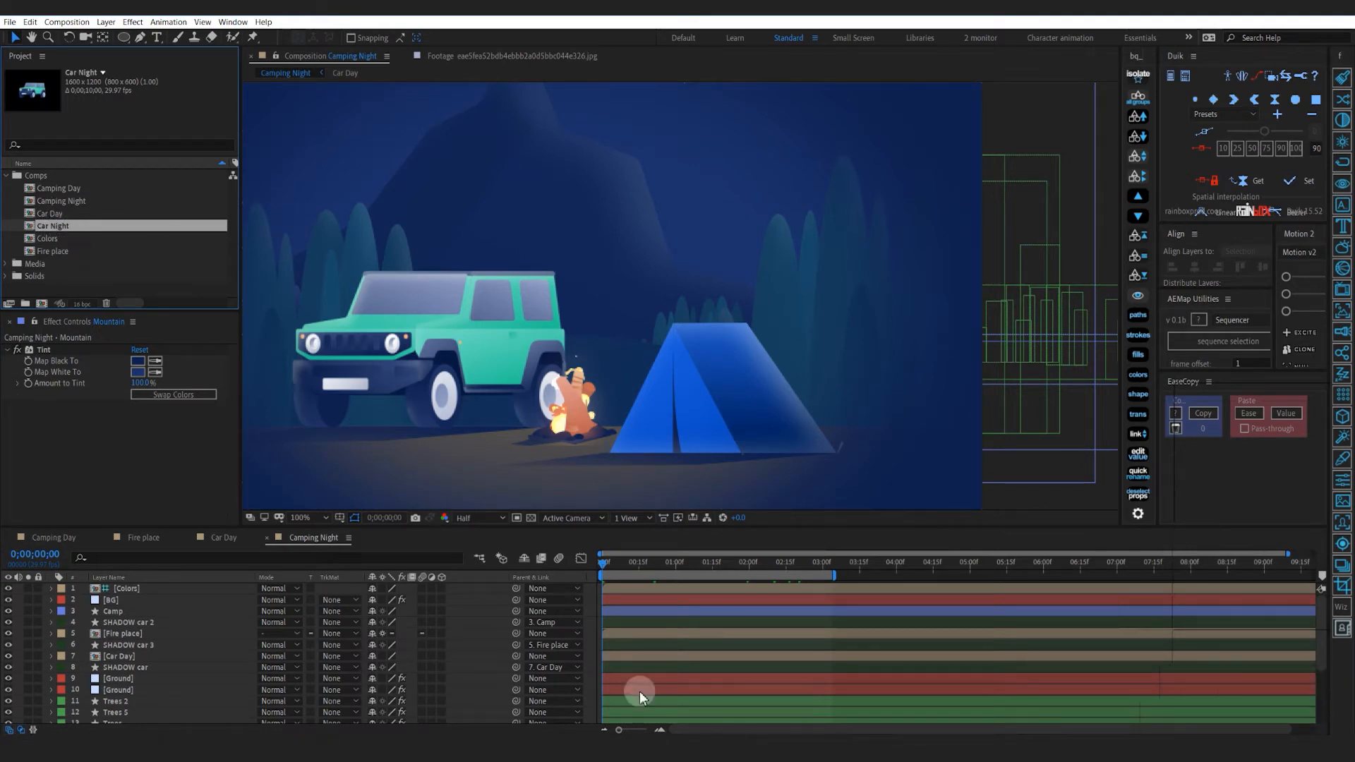
Replace the Car Day layer in the Camping Night composition with the Car Night composition
click(138, 653)
drag(77, 228, 124, 656)
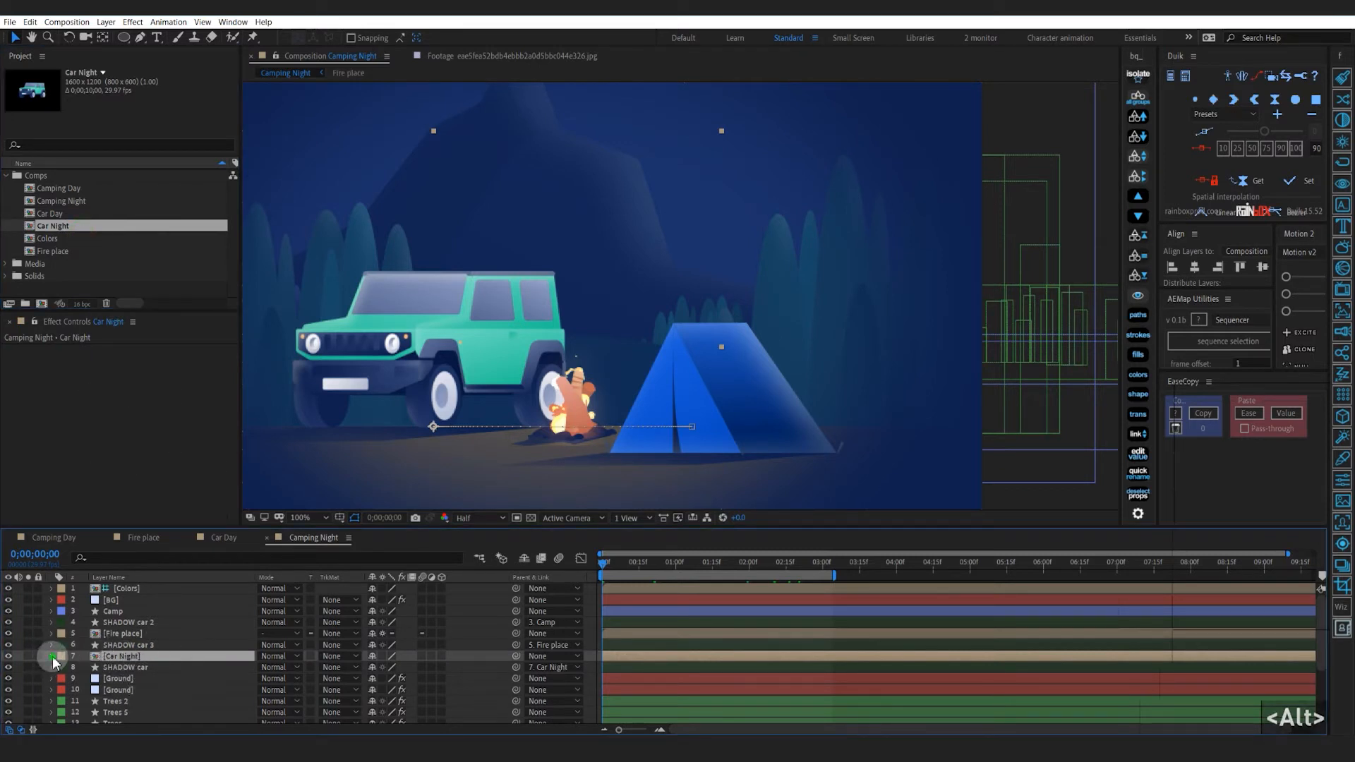
Change the Inner Shadow color of the Car Night layer to light blue
click(51, 656)
scroll(53, 661, down, 1)
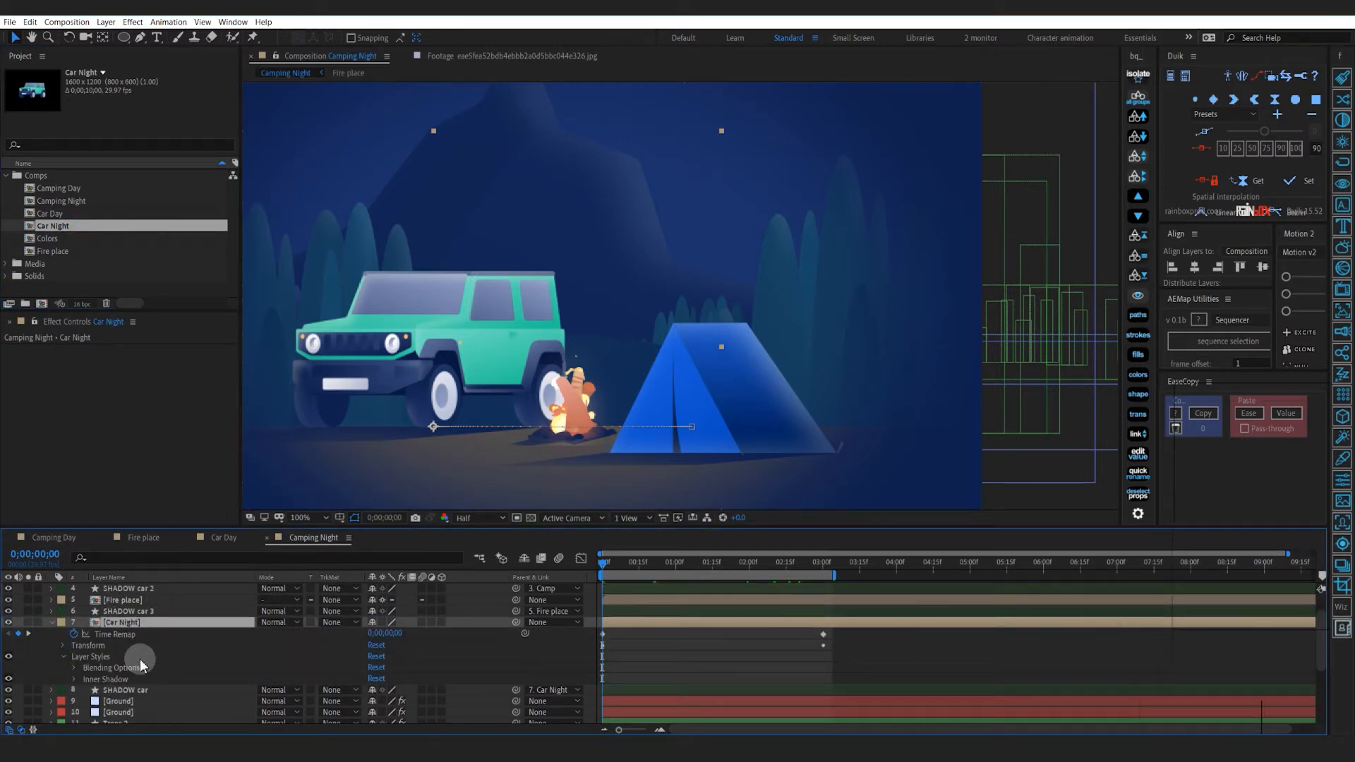
scroll(141, 664, down, 2)
click(74, 612)
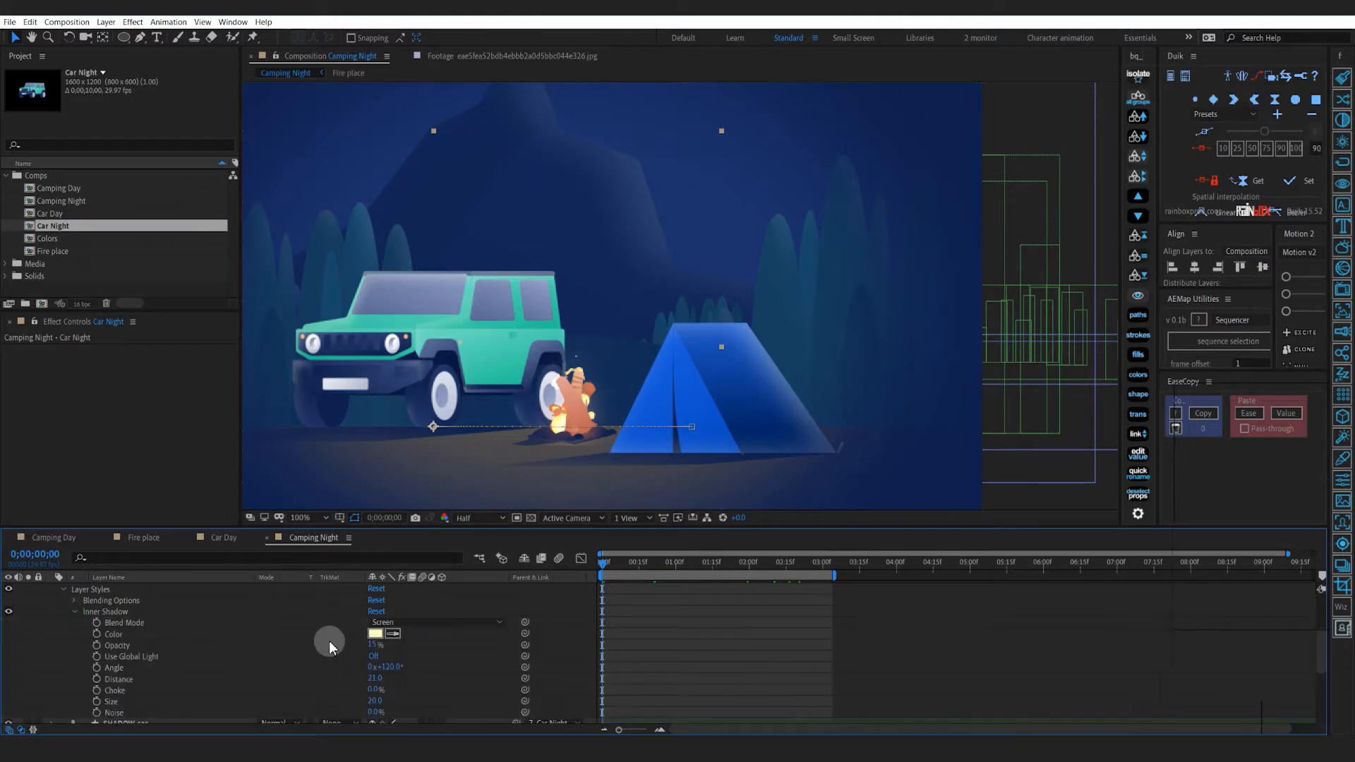
click(375, 635)
click(913, 387)
click(1016, 317)
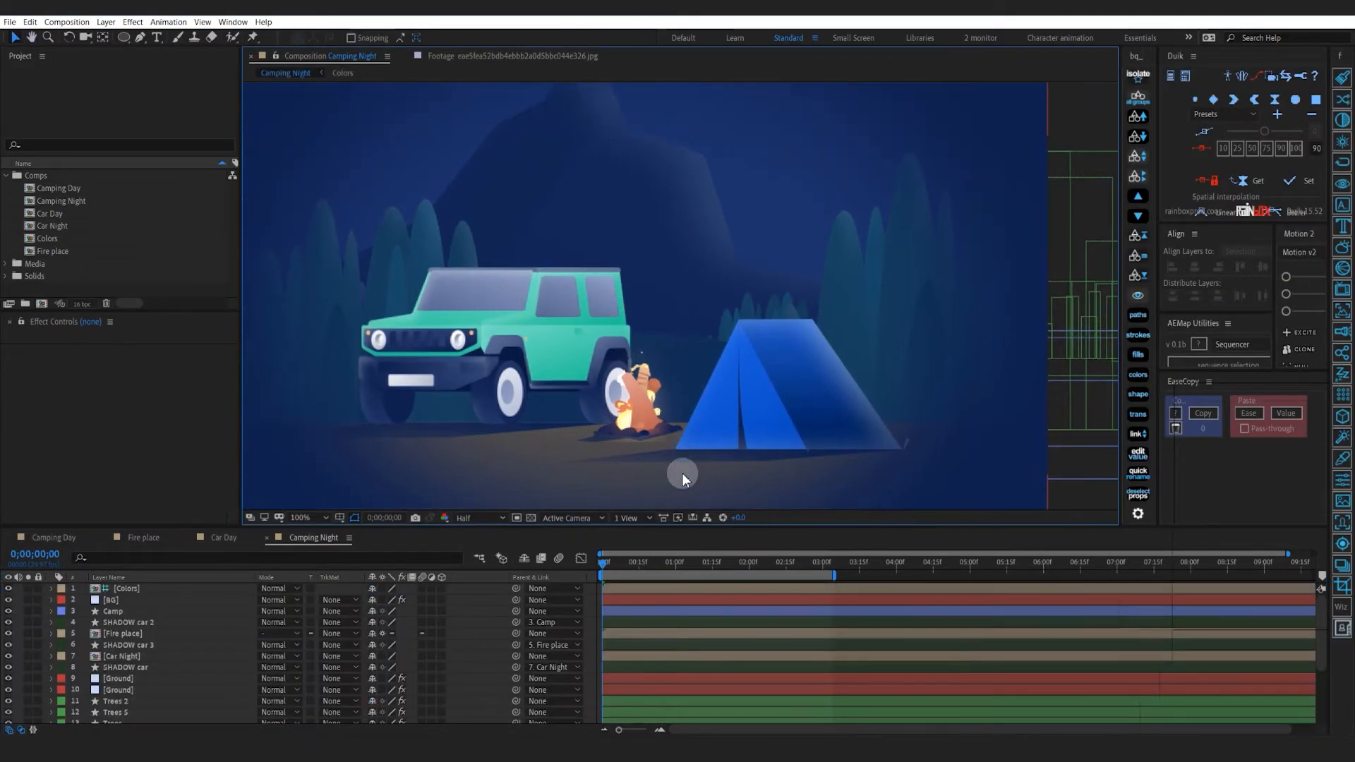
Copy the Tint effect from the Trees 2 layer to the Car Night layer
click(633, 702)
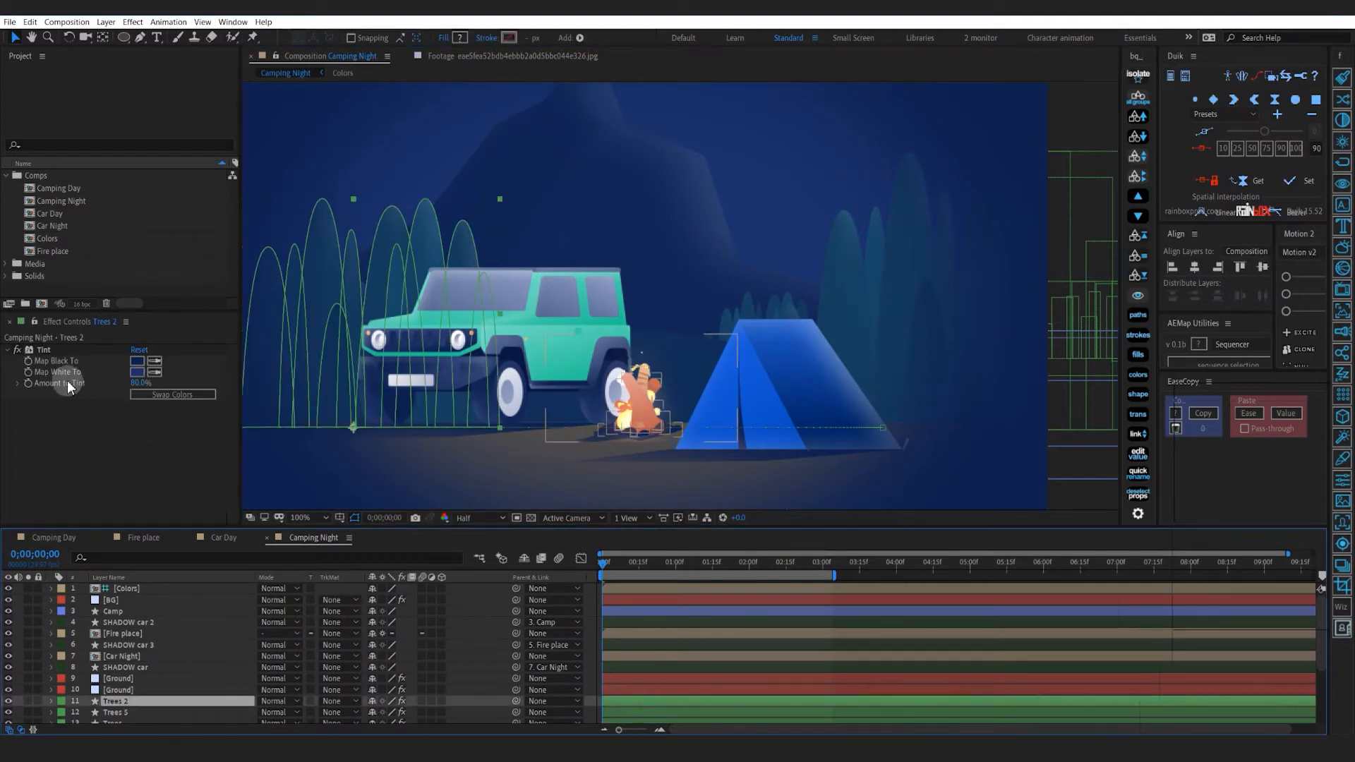
key(ctrl+c)
click(148, 654)
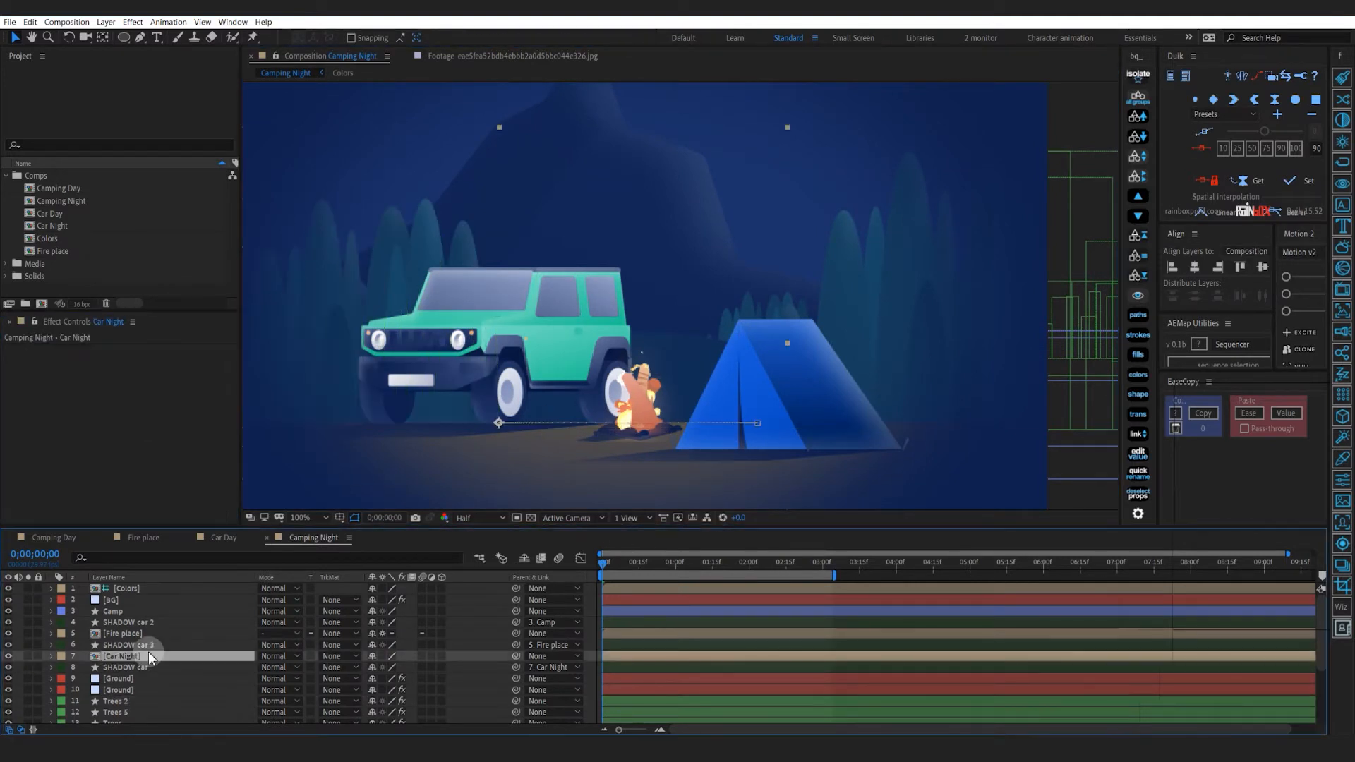
key(ctrl+v)
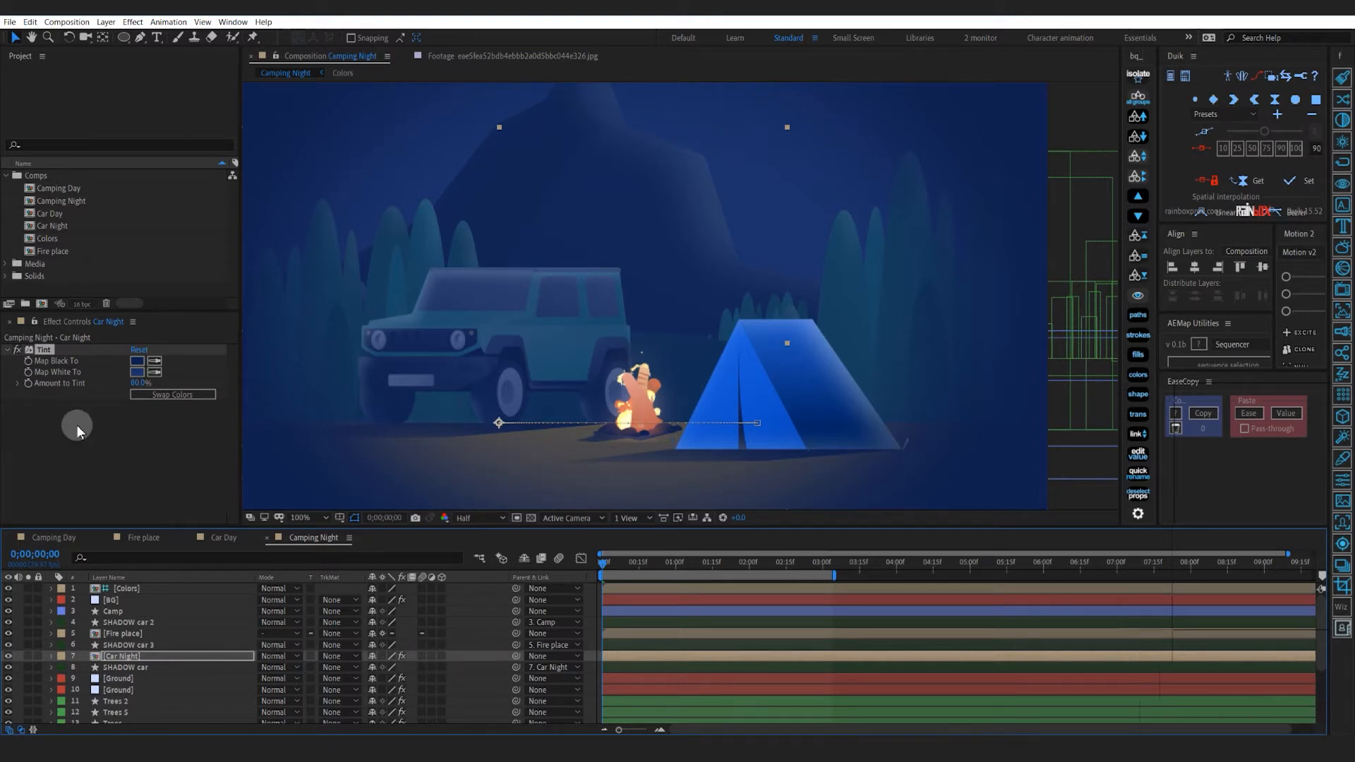
Duplicate the Car Night composition and open the copy, Car Night 2
click(56, 226)
key(ctrl+d)
double_click(75, 240)
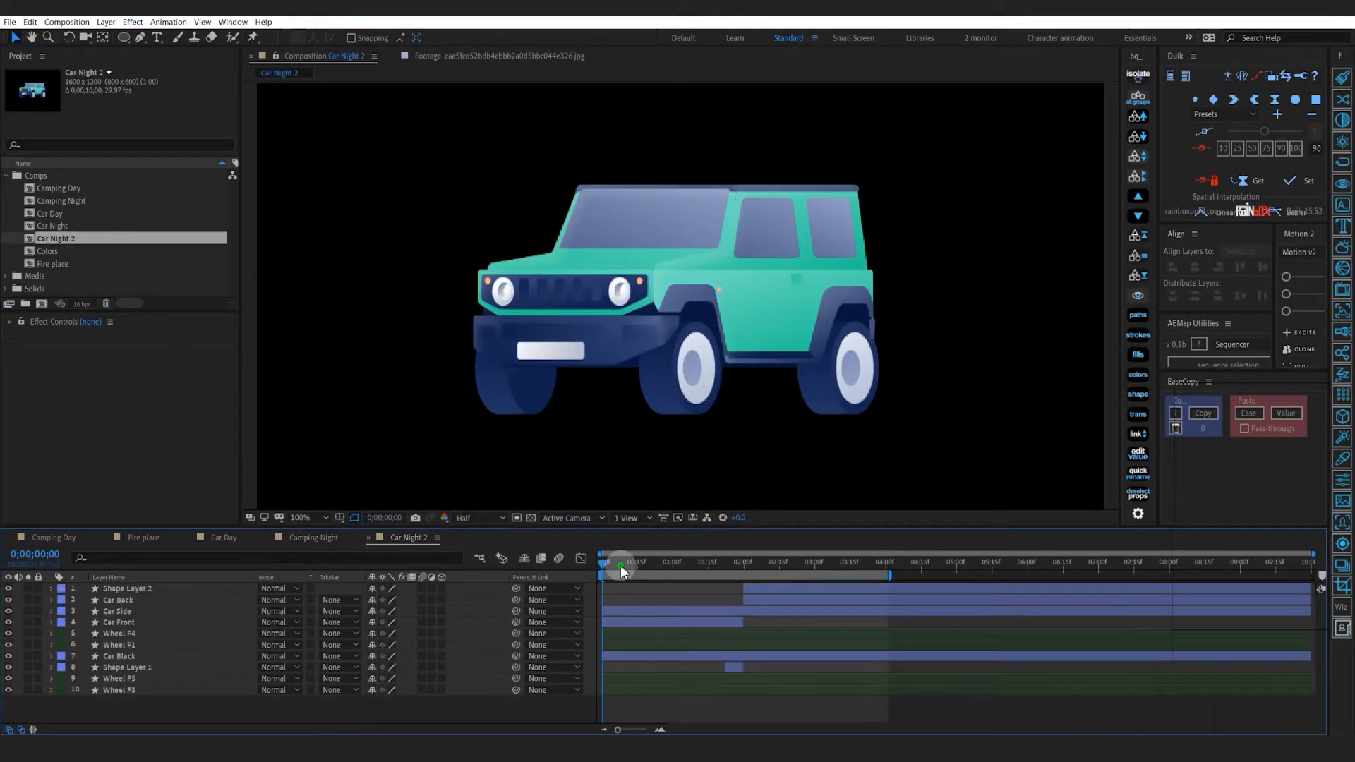
Delete the Car Back and Car Black layers from the Car Night 2 composition
drag(620, 567, 836, 609)
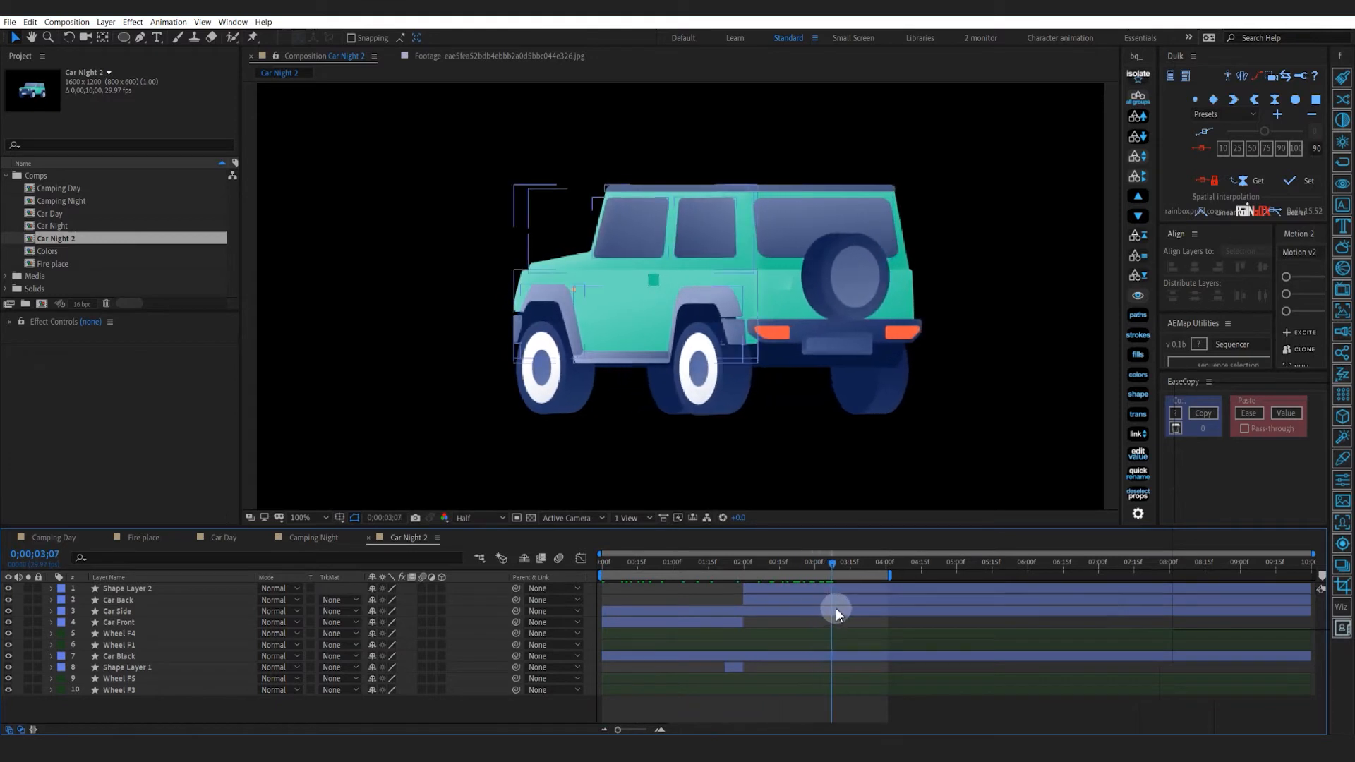
click(836, 607)
click(840, 599)
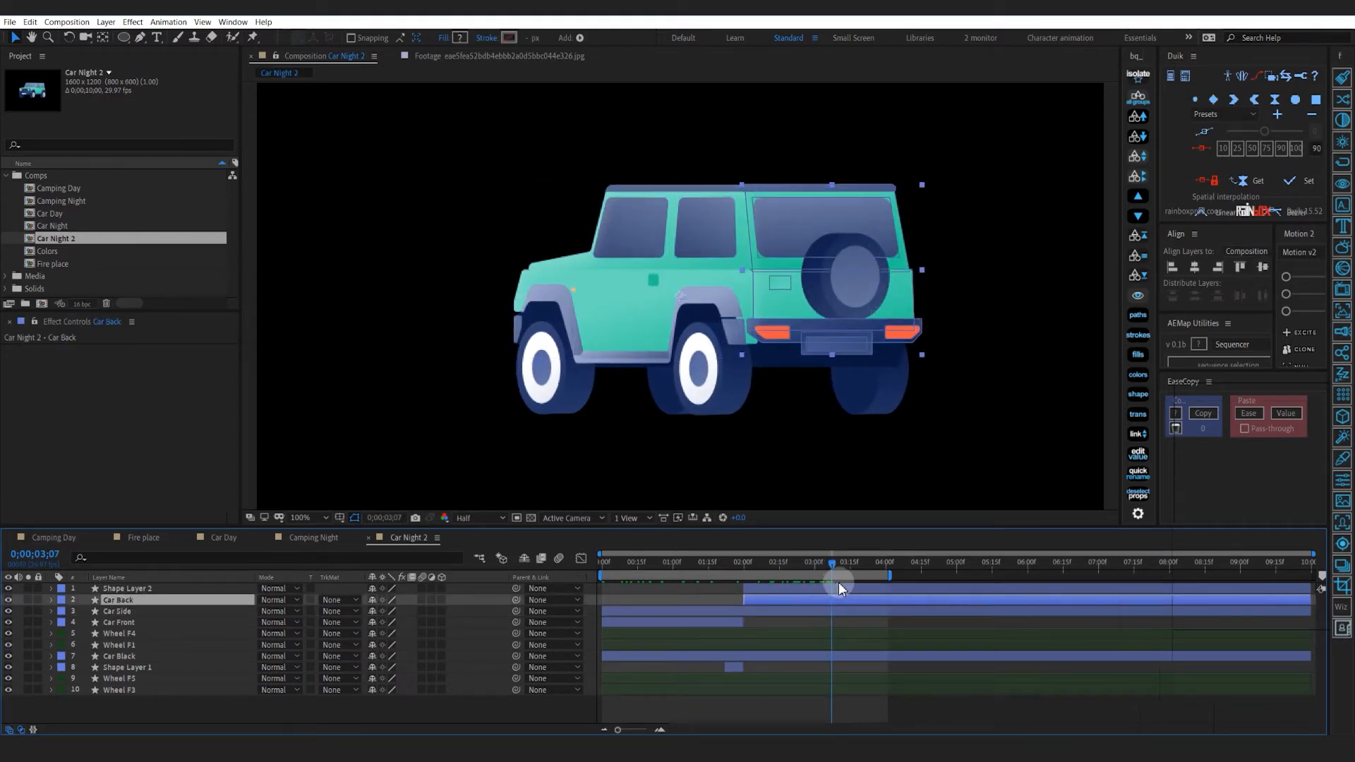
key(Delete)
click(825, 644)
key(Delete)
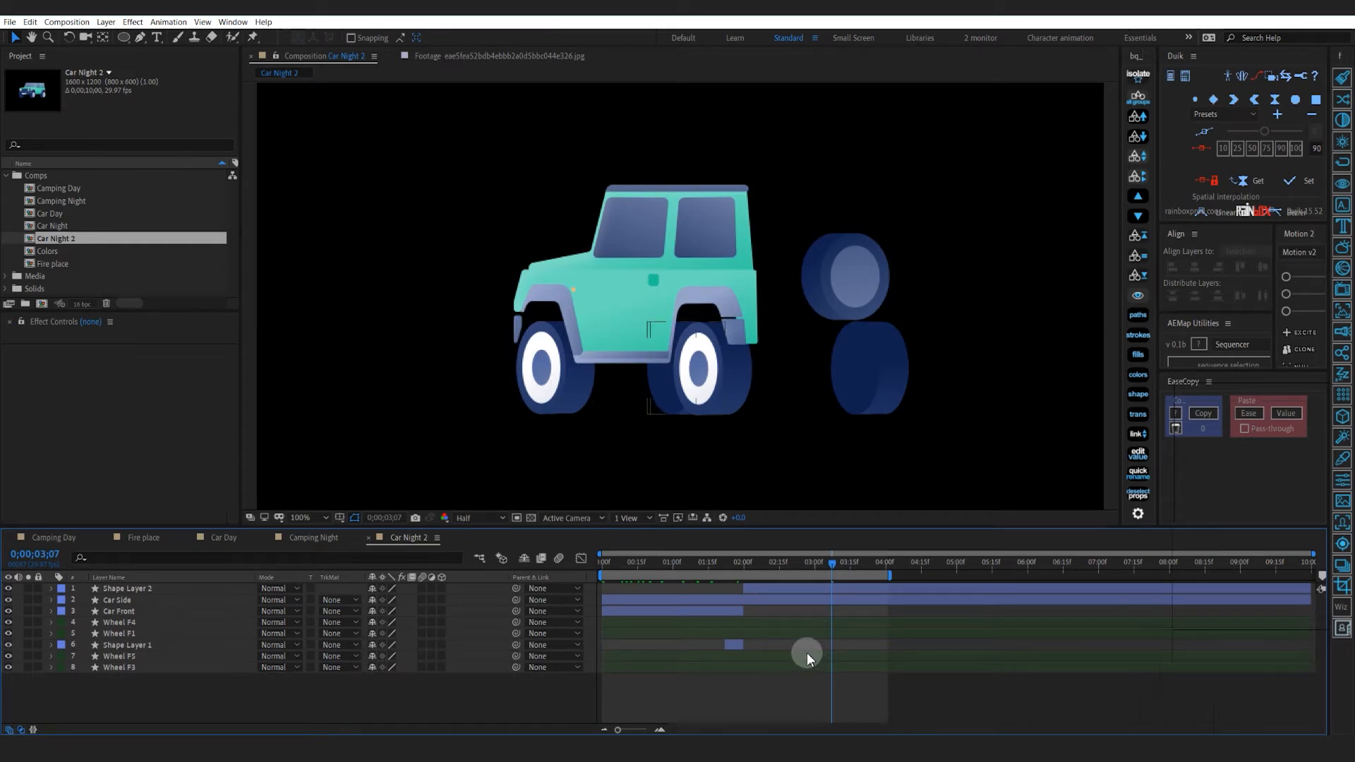
Delete the Car Front layer from the Car Night 2 composition
click(737, 563)
click(735, 645)
click(726, 614)
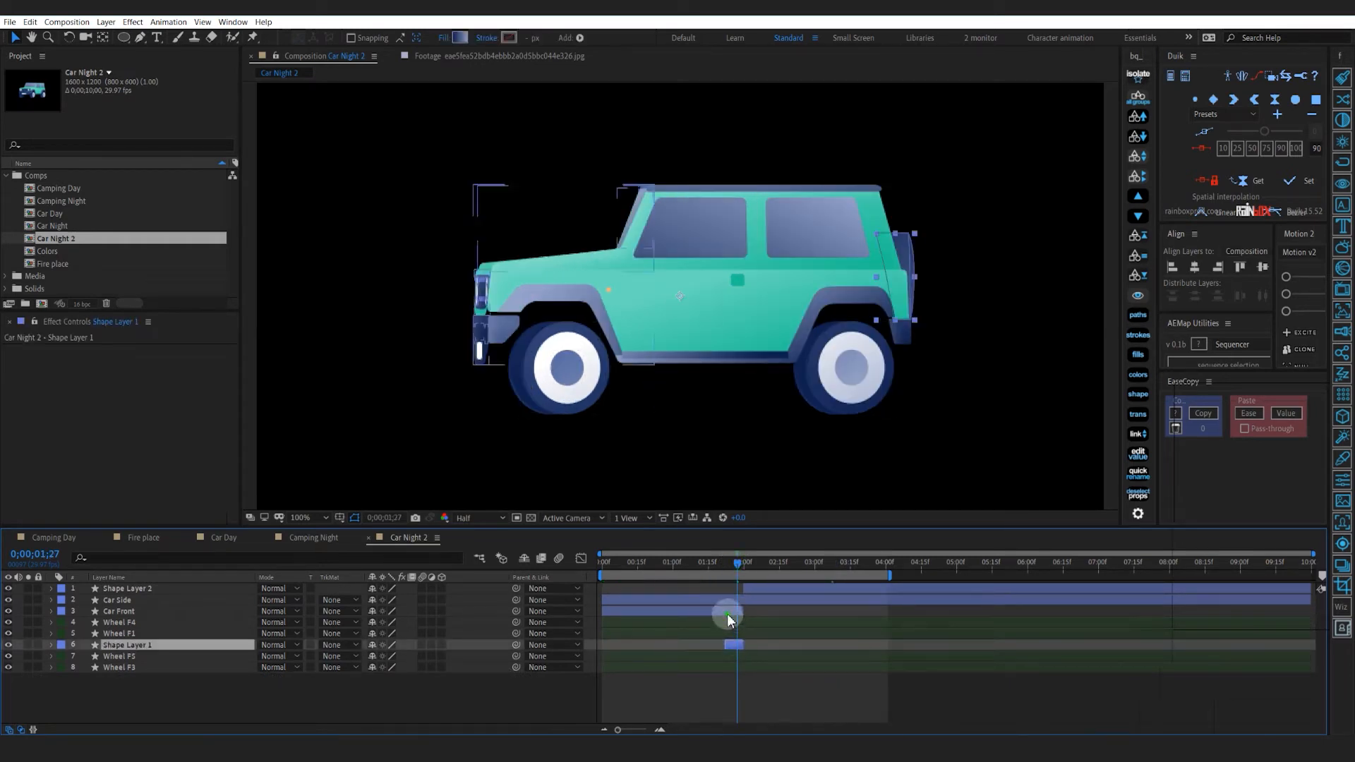
key(Delete)
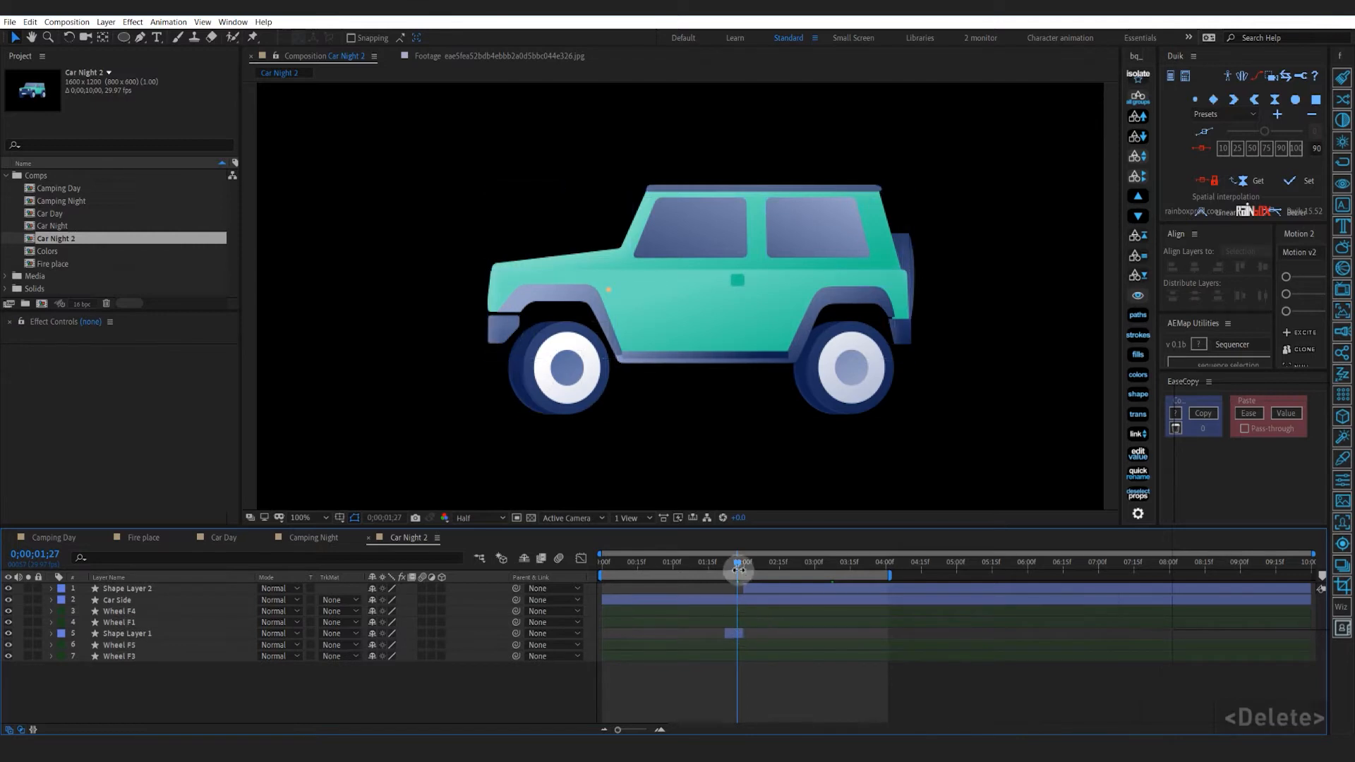
Delete the far-side wheel layers Wheel F5 and Wheel F3
click(677, 562)
click(491, 378)
shift+click(718, 396)
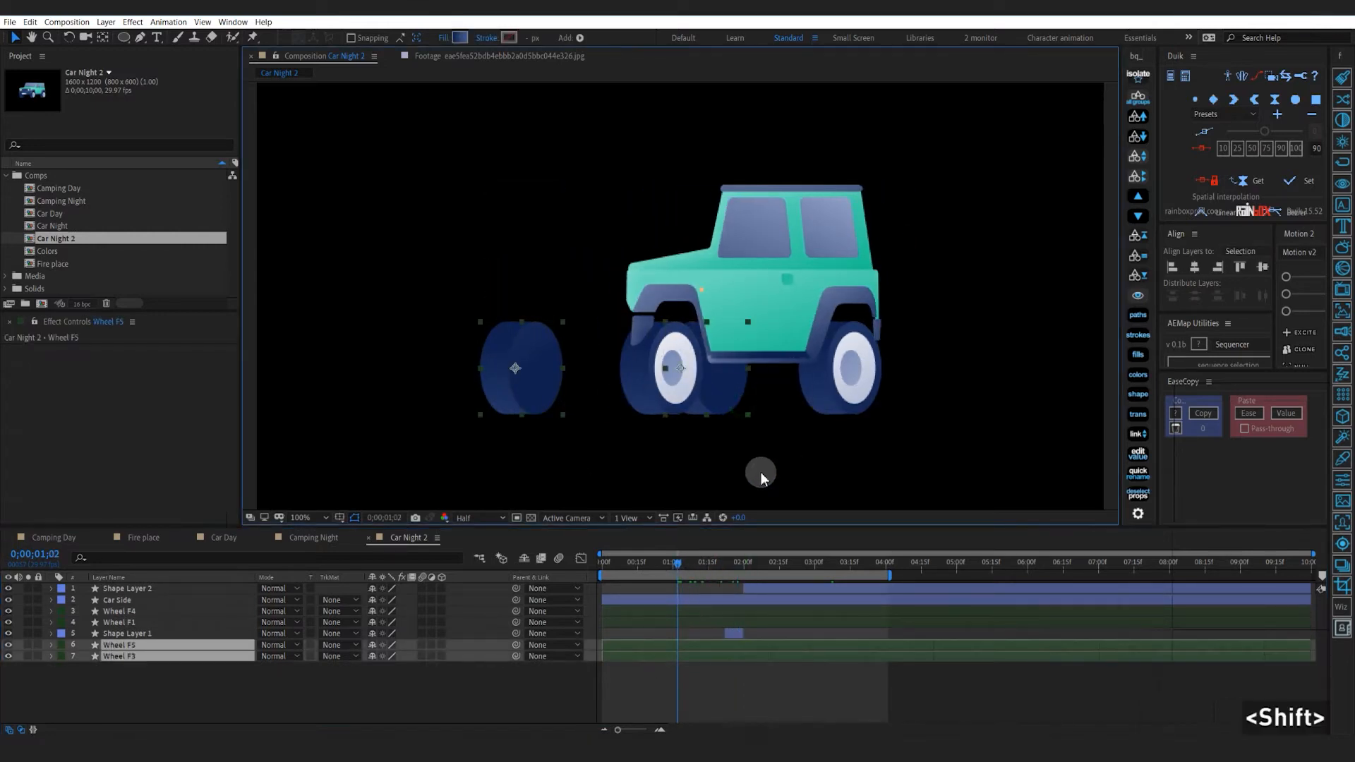
key(Delete)
Remove the tire-thickness shapes behind the wheel faces in the Wheel F1 and Wheel F4 layers
drag(681, 563, 850, 623)
click(837, 621)
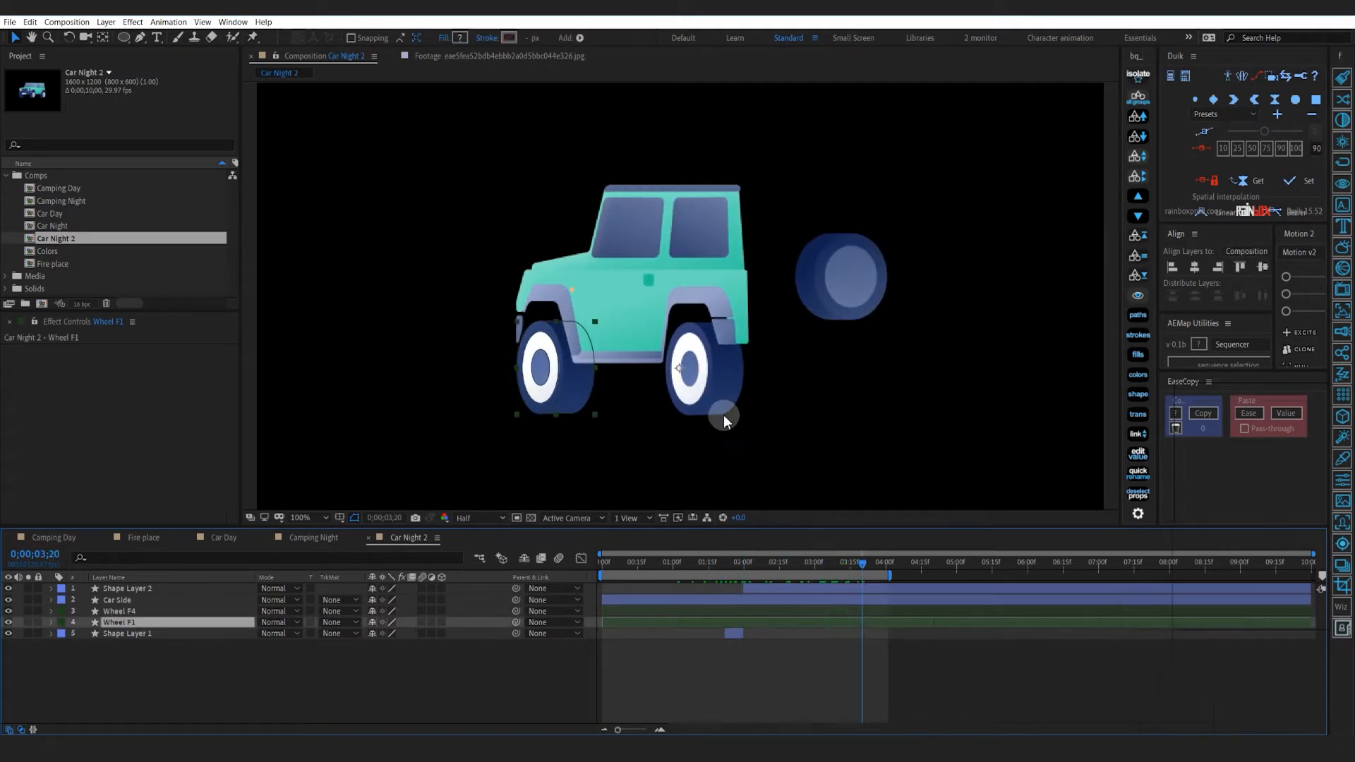
click(597, 381)
key(Delete)
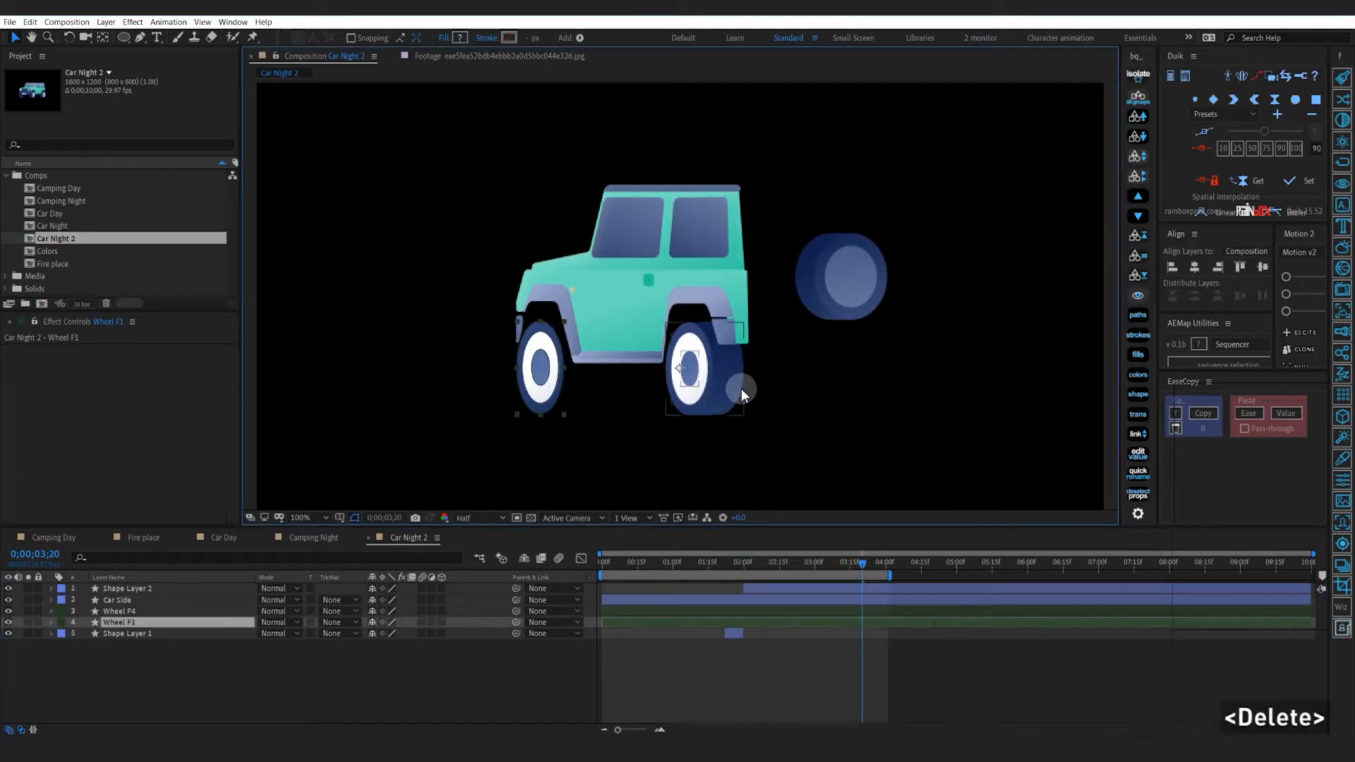
click(722, 391)
key(Delete)
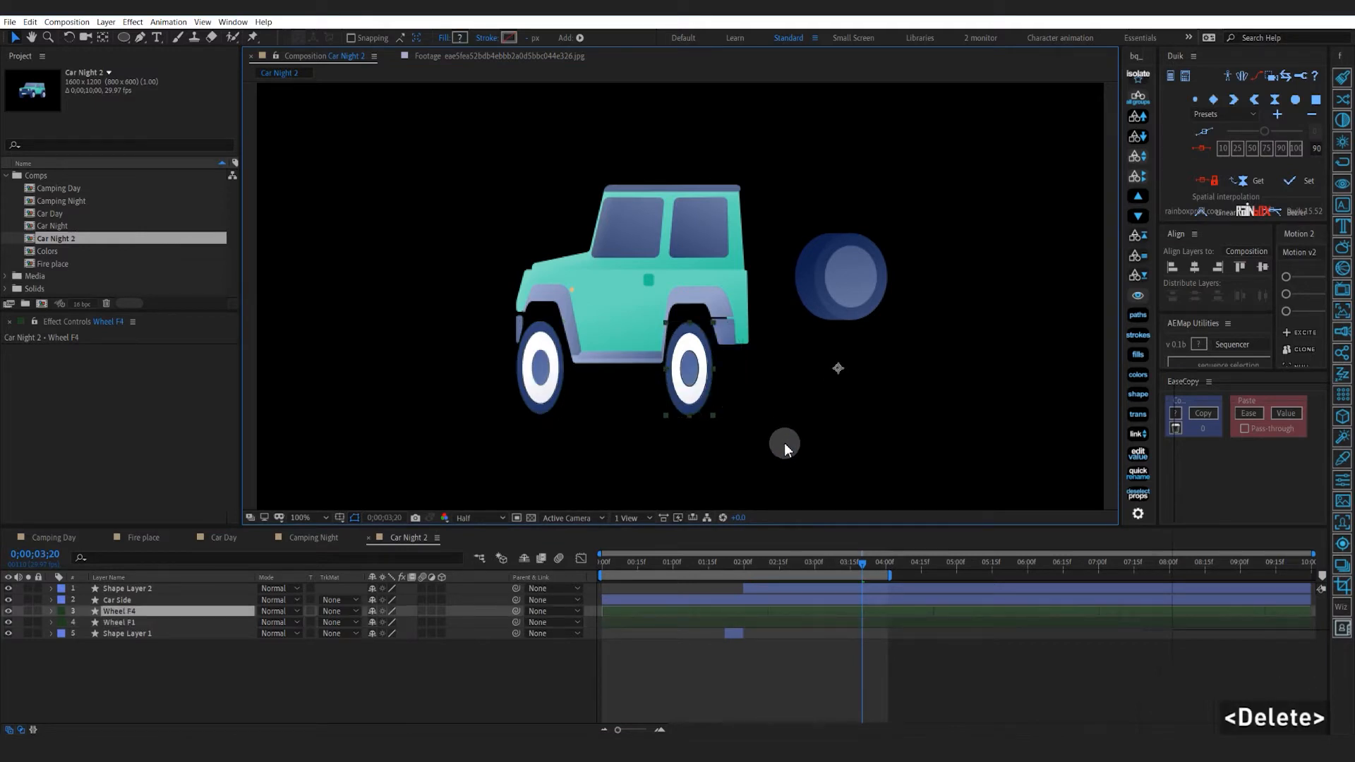
Duplicate the spare wheel's Shape Layer 2 and delete every ellipse except Ellipse 1 from the copy
click(845, 588)
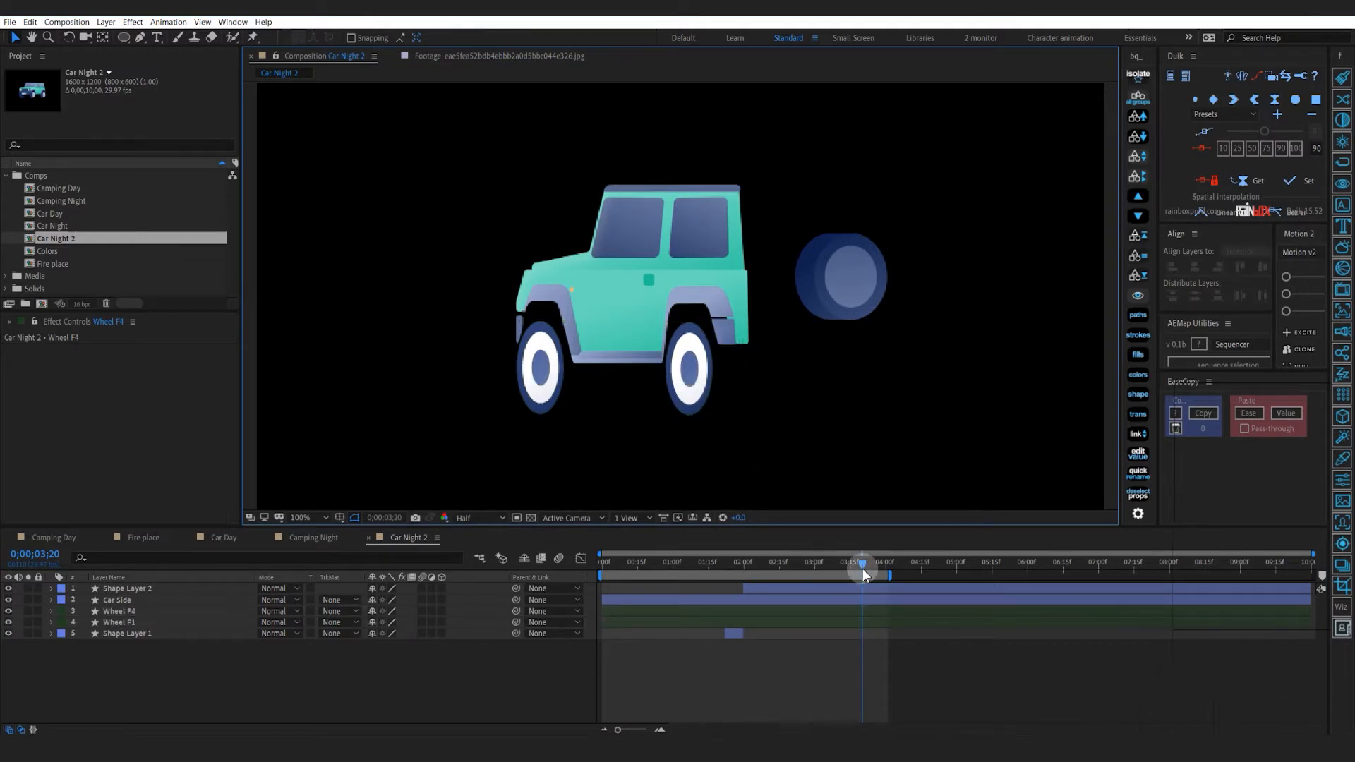
drag(862, 568, 861, 597)
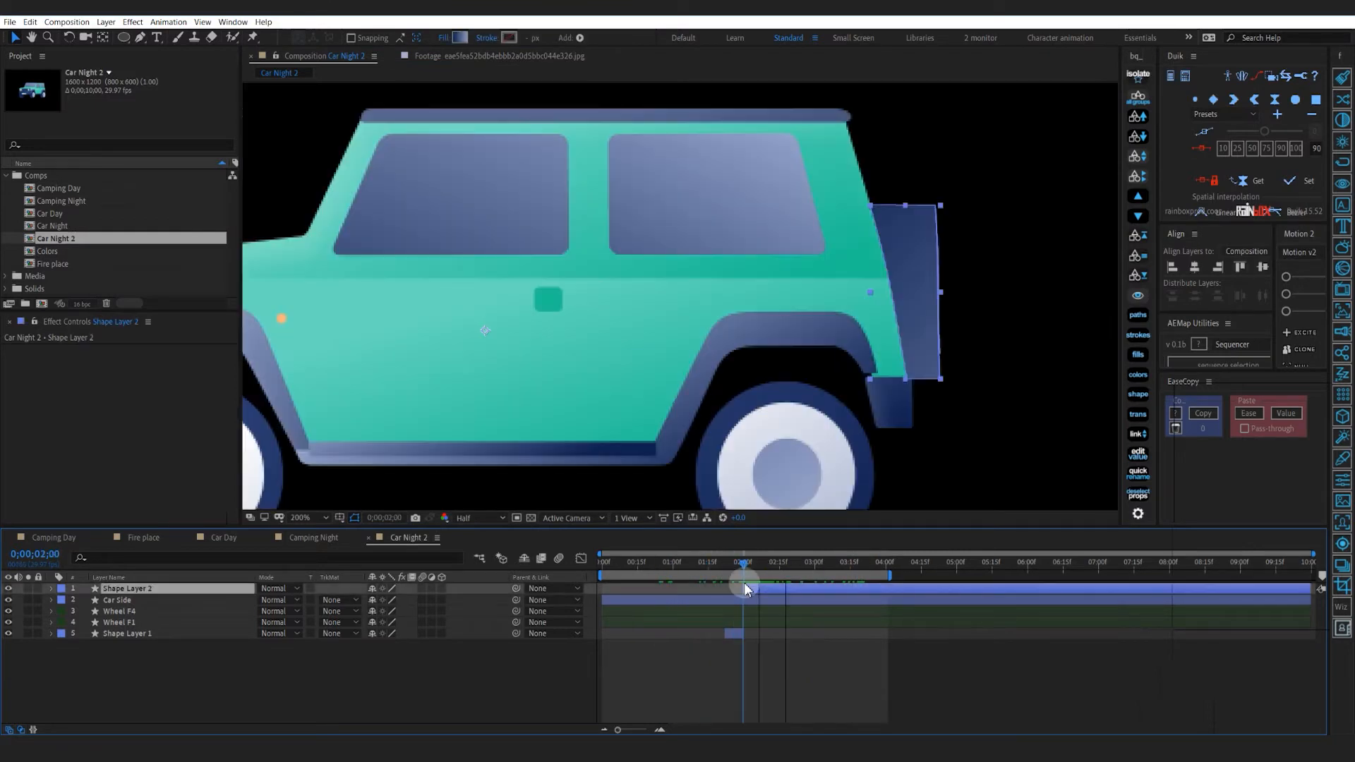
drag(743, 582, 855, 584)
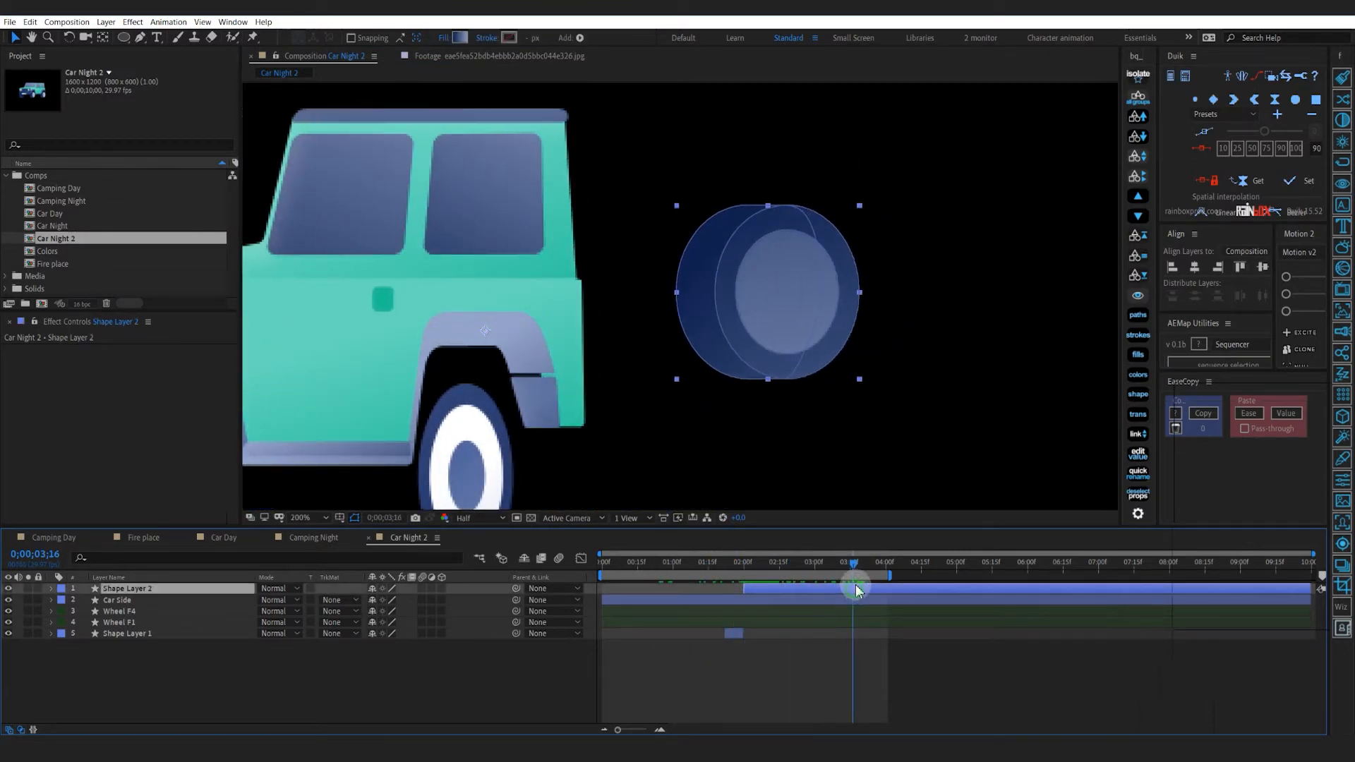
key(ctrl+d)
click(51, 589)
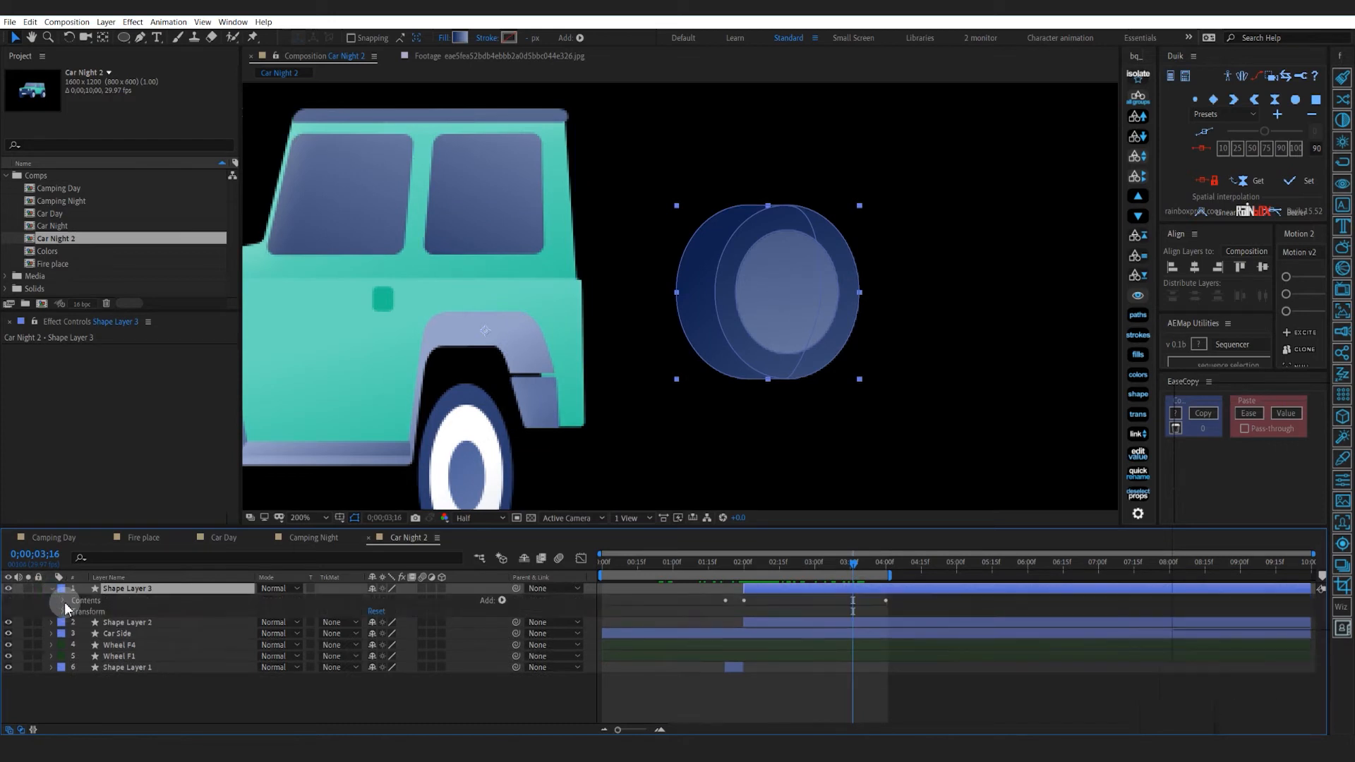
click(64, 601)
click(99, 613)
click(102, 625)
click(97, 611)
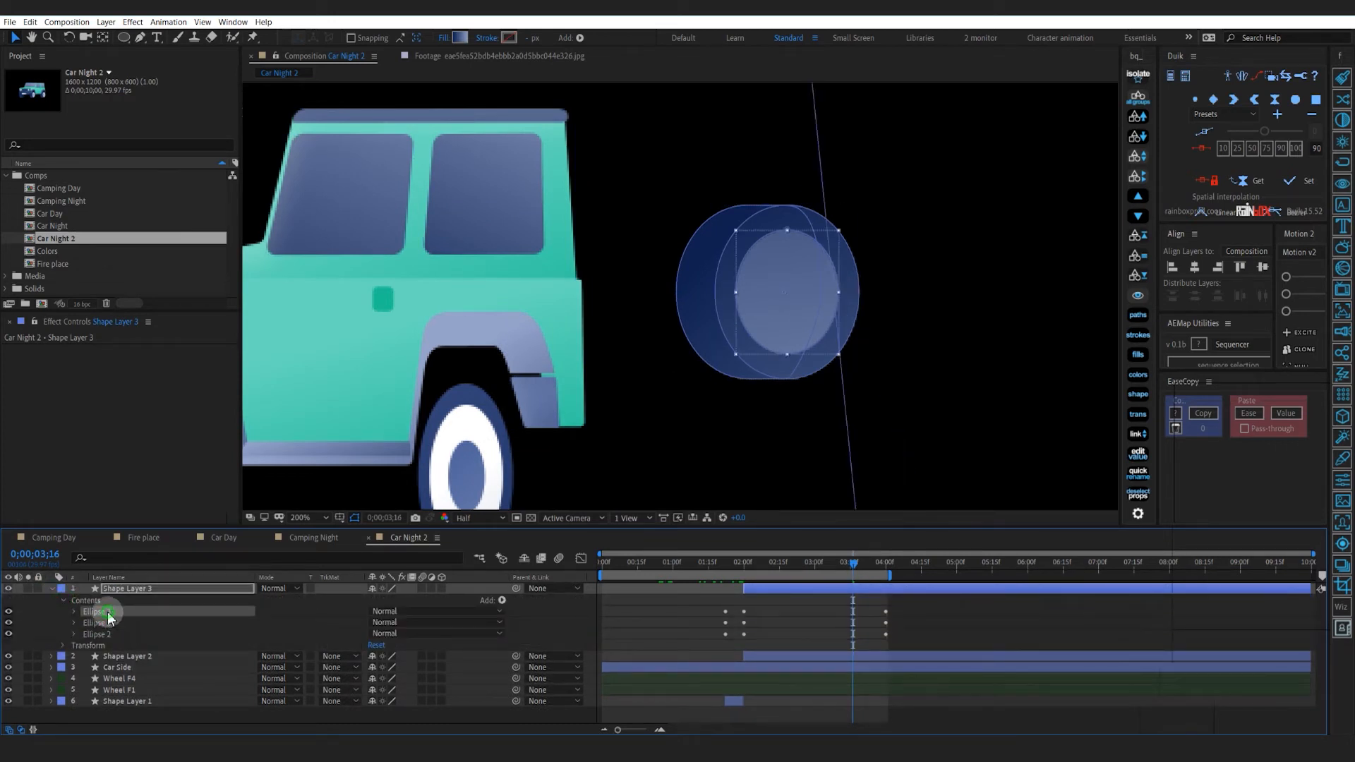
key(Delete)
click(99, 622)
key(Delete)
click(51, 590)
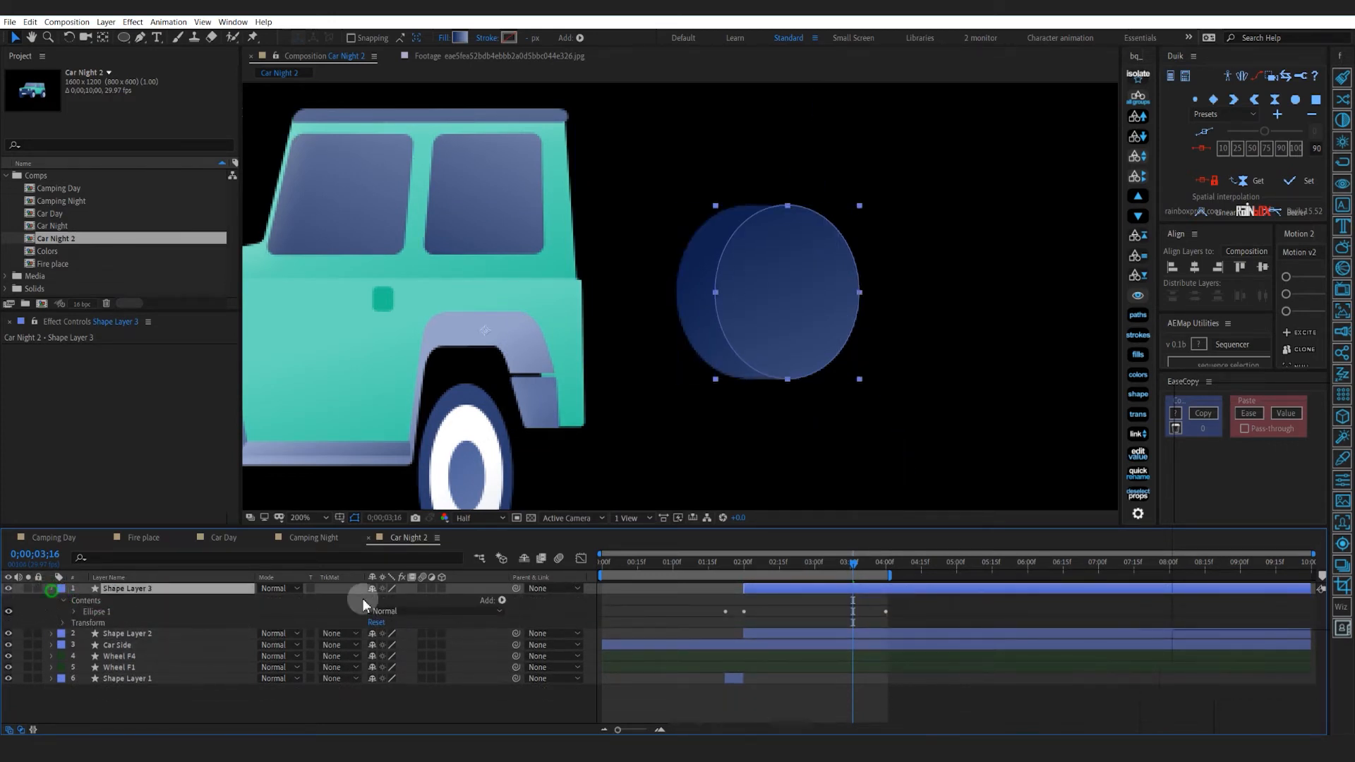
Set the track matte of Shape Layer 2 to Alpha Inverted Matte "Shape Layer 3"
click(799, 600)
click(343, 600)
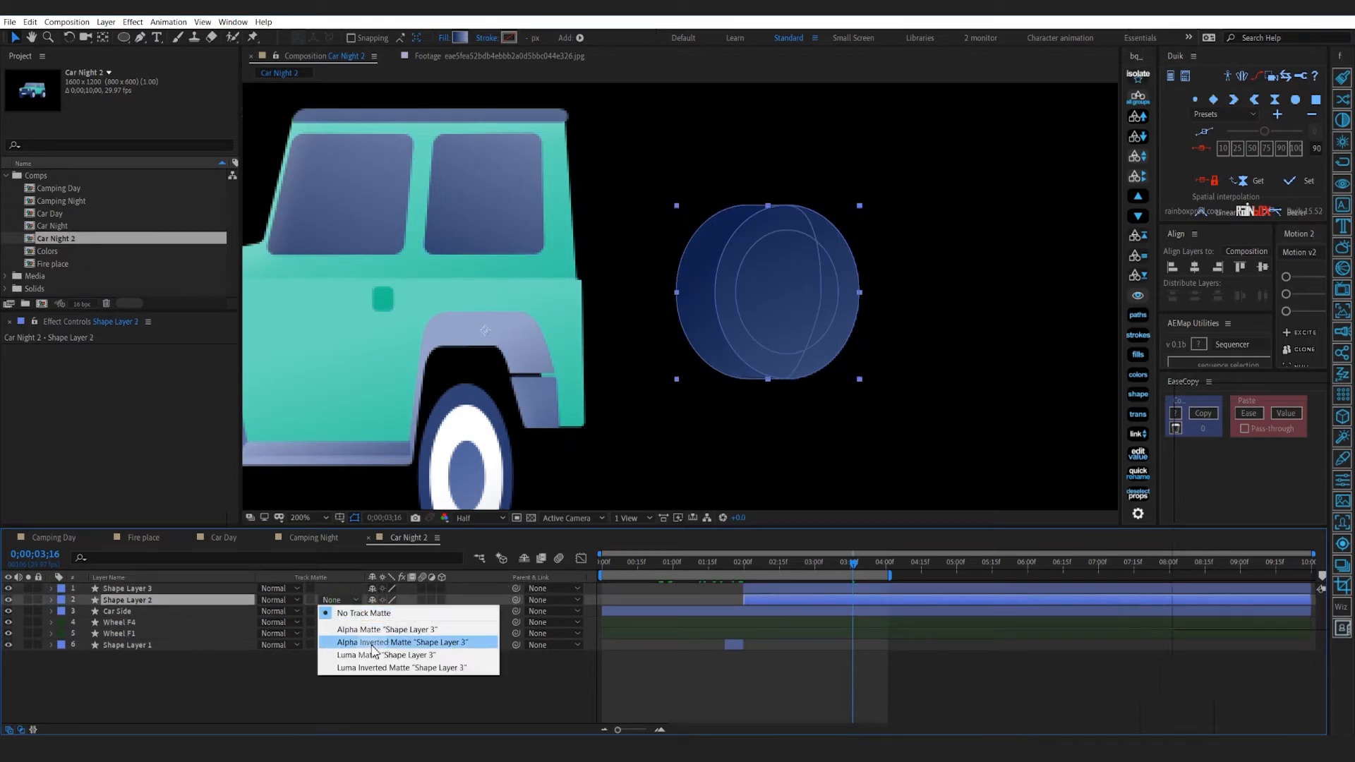
click(371, 643)
click(870, 685)
At 0;00;04;00, draw a four-point mask with a curved lower edge on Shape Layer 2, keeping the upper part of the spare wheel's crescent
click(863, 590)
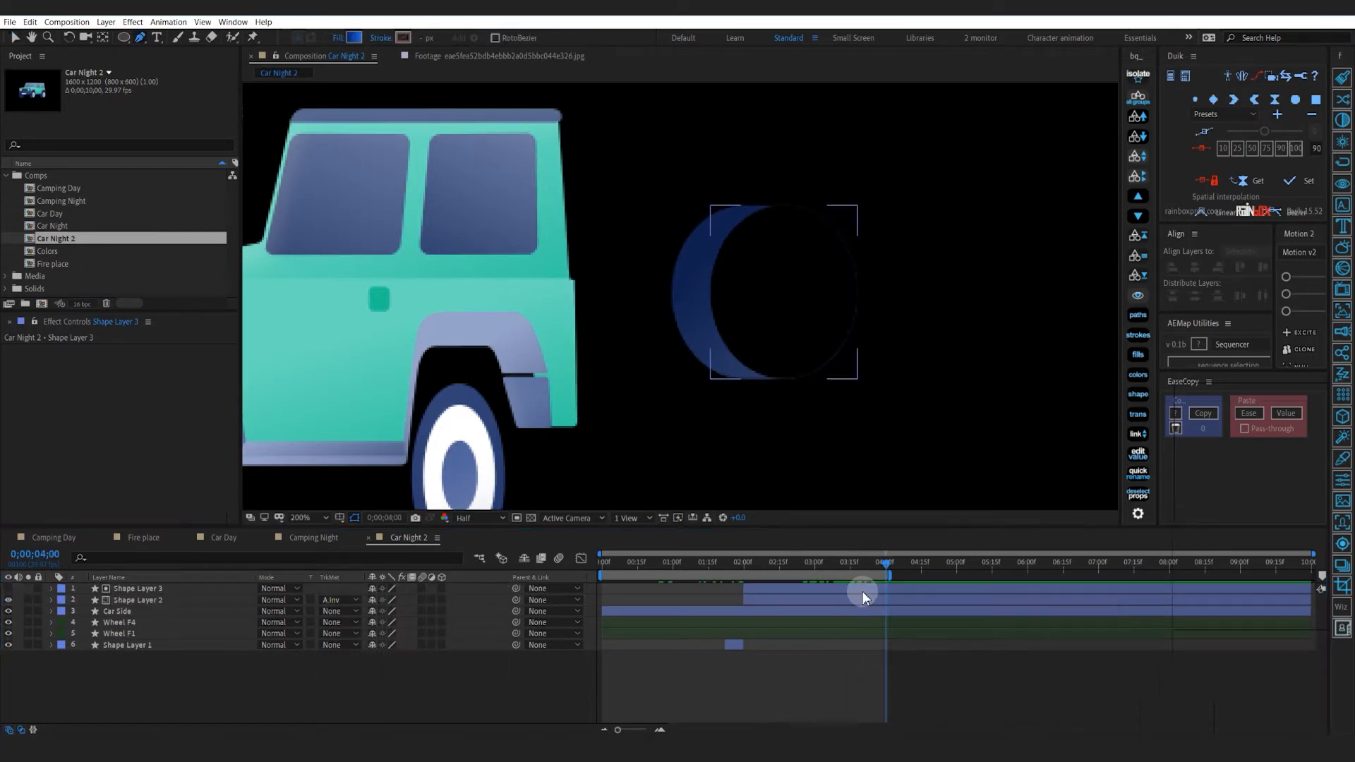
click(866, 601)
click(310, 38)
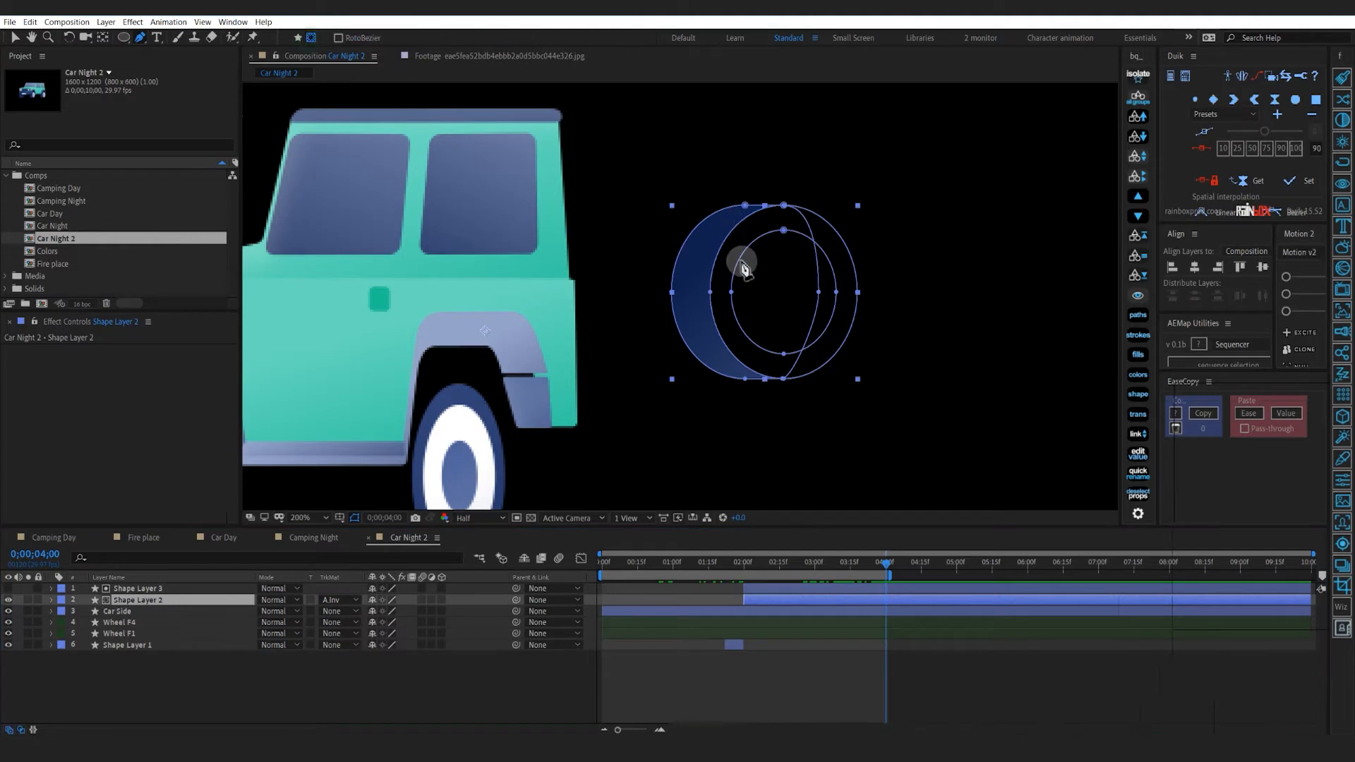
click(649, 197)
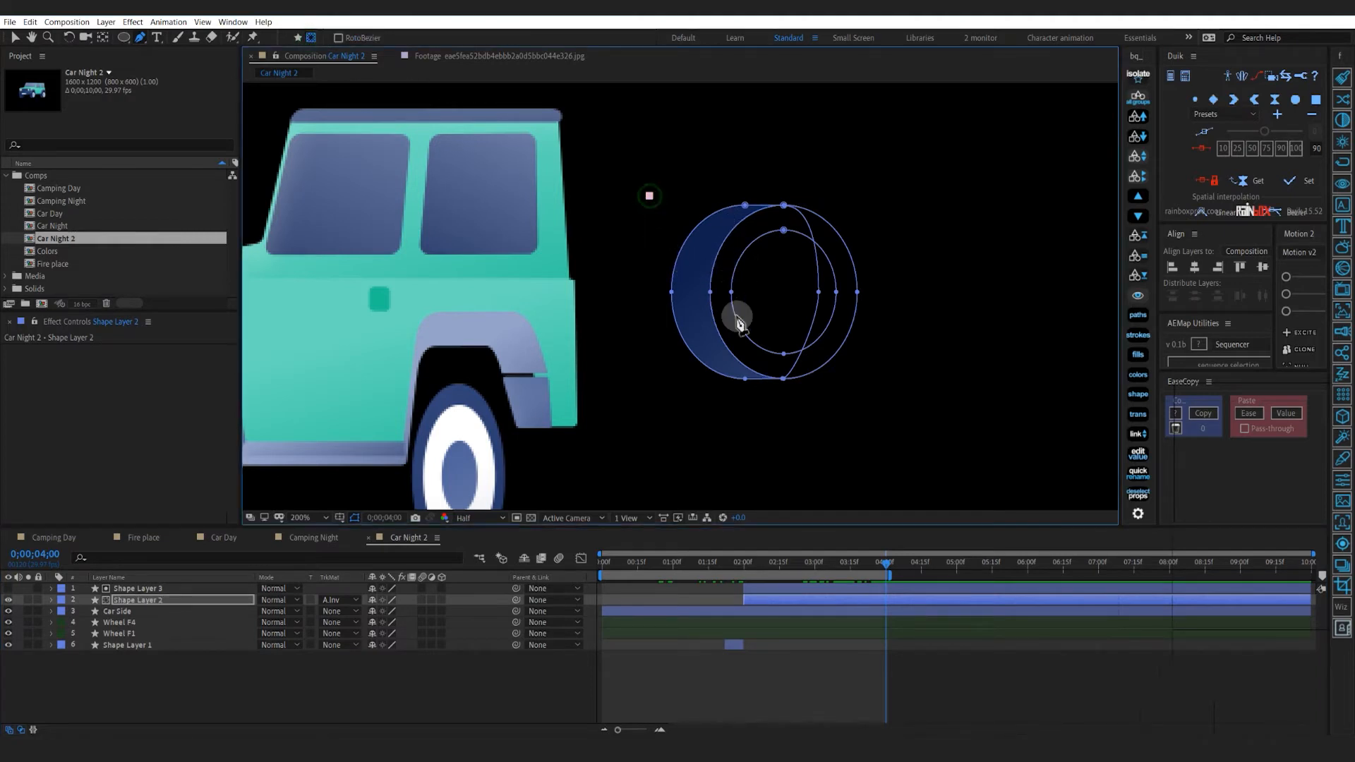
mouse_move(748, 355)
mouse_down()
mouse_move(813, 381)
mouse_move(770, 366)
mouse_up()
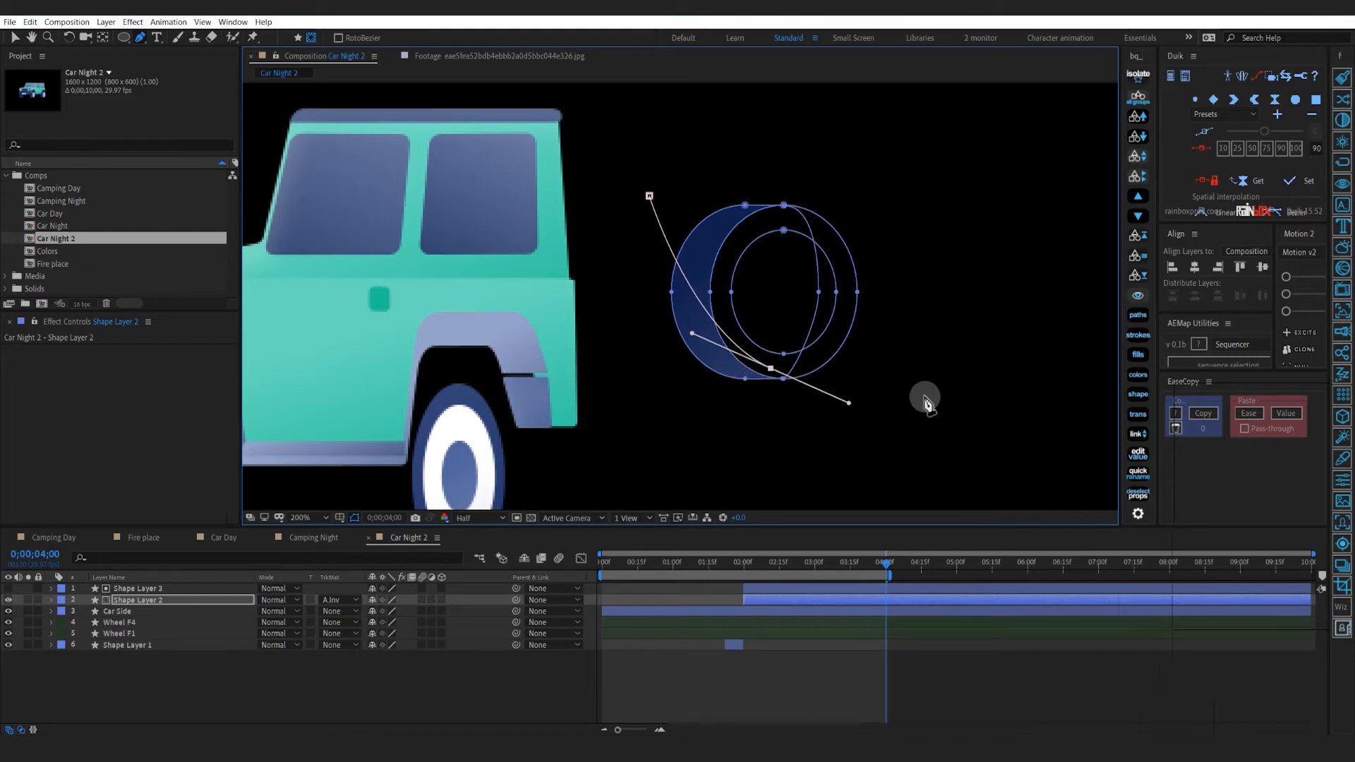
shift+click(921, 187)
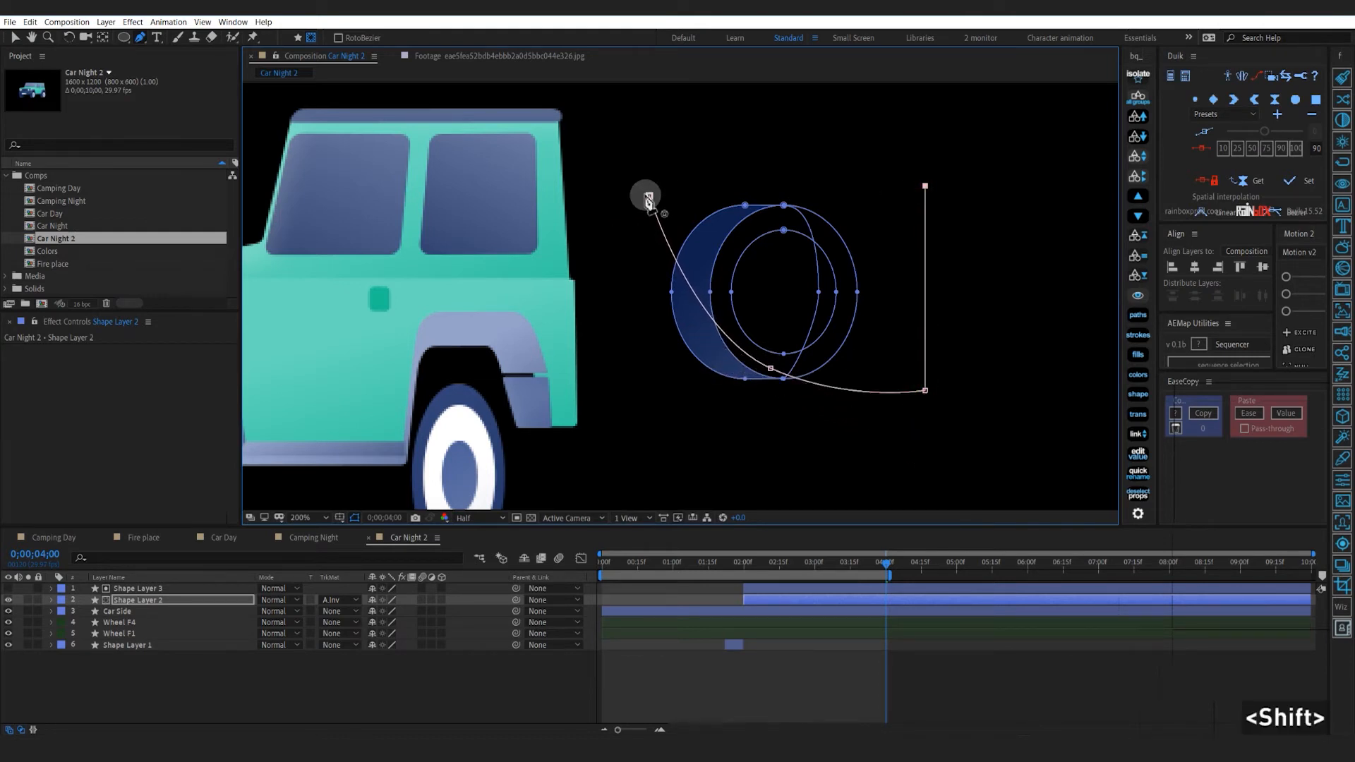
click(648, 196)
drag(647, 194, 633, 183)
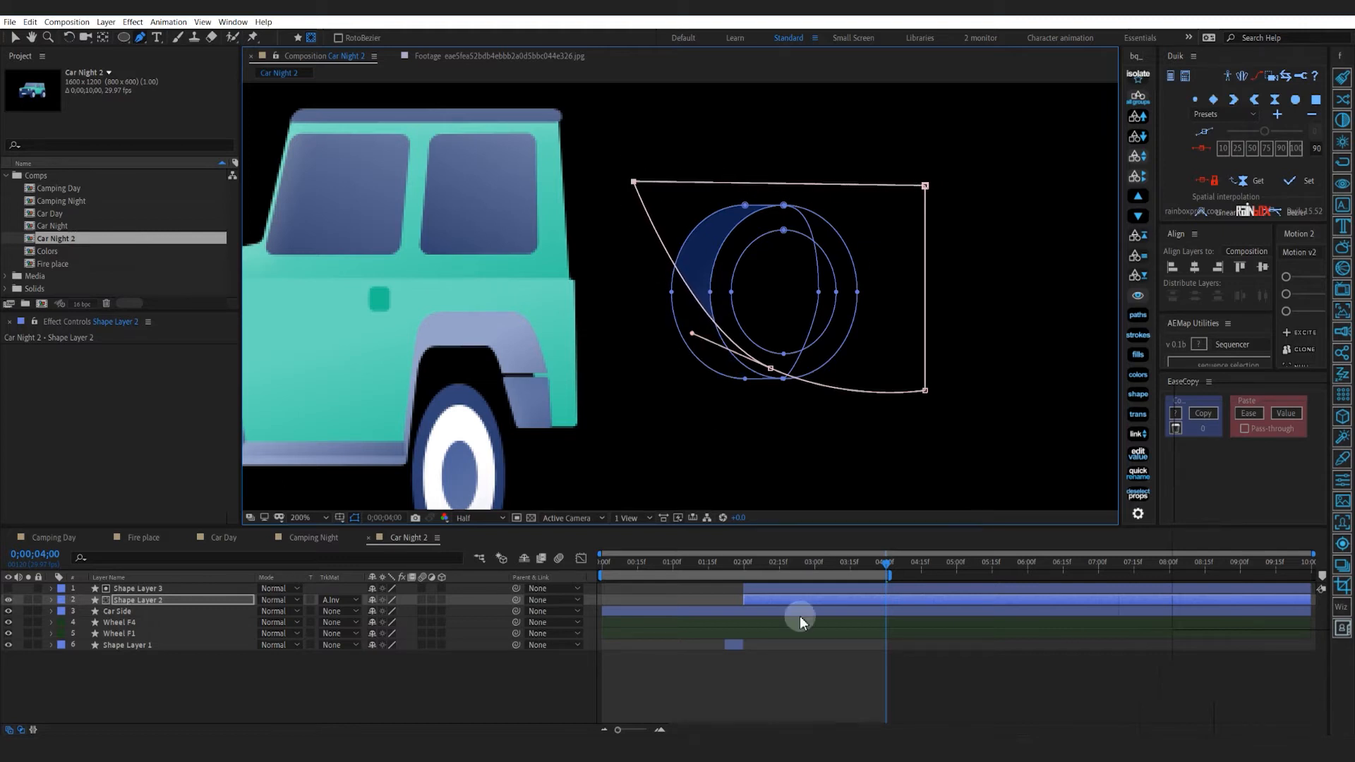
Keyframe the Mask Path of Shape Layer 2 at 0;00;04;00, and at 0;00;02;00 shift the mask over the spare wheel behind the car
key(alt+shift+m)
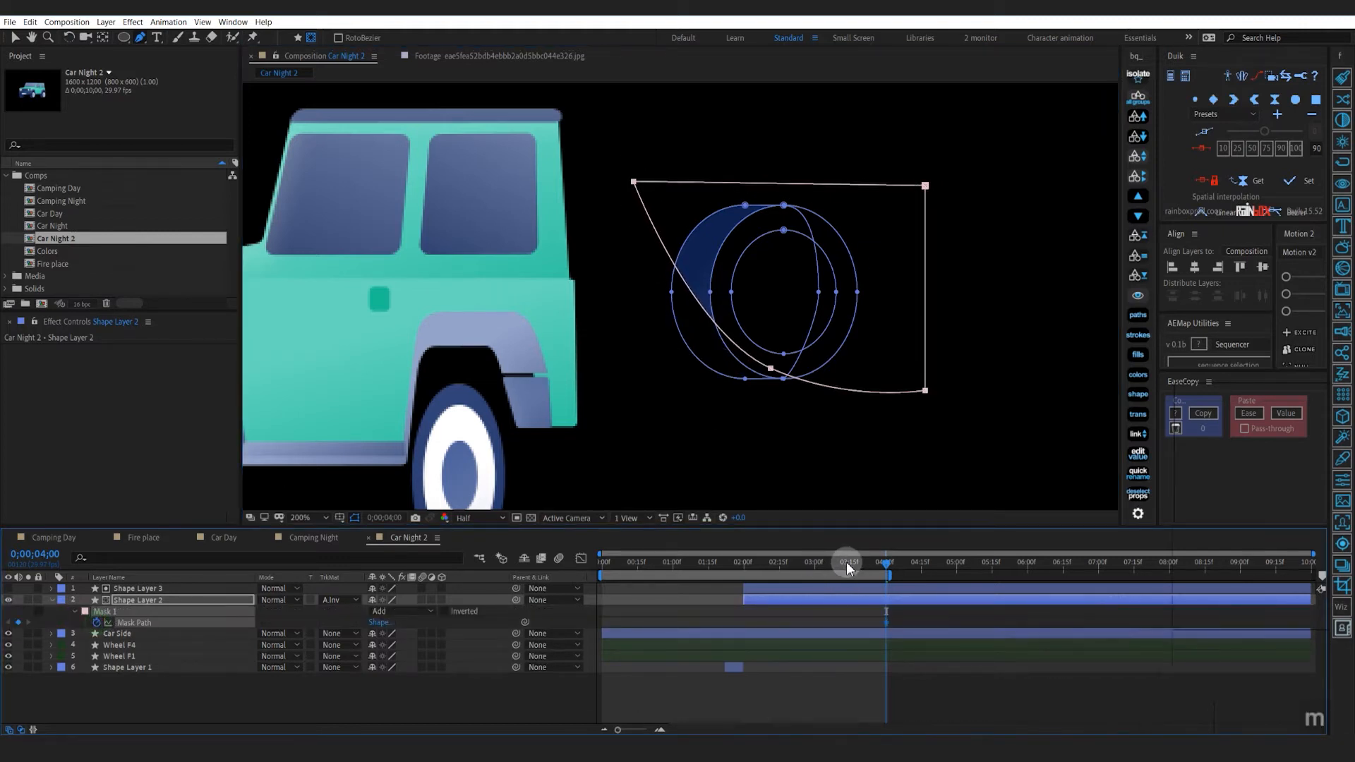
drag(885, 564, 745, 608)
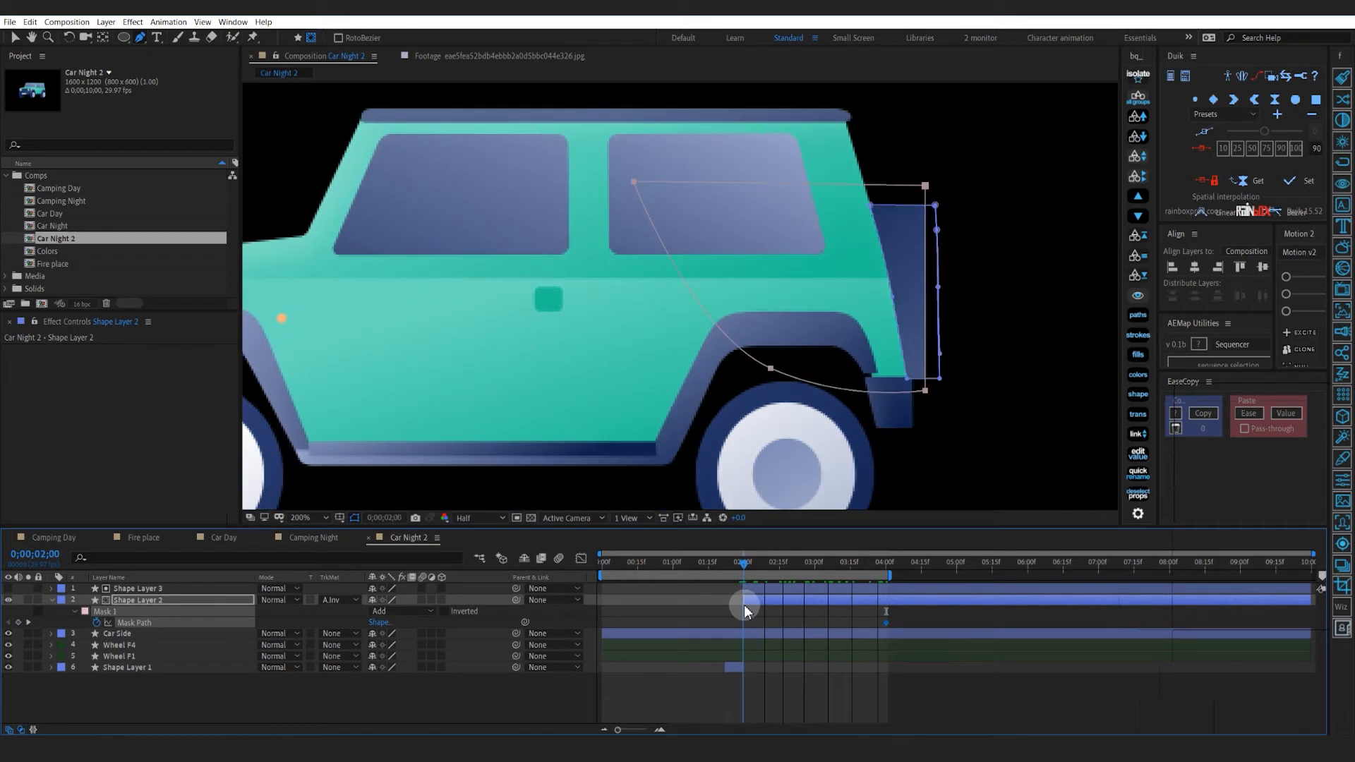
drag(665, 186, 859, 226)
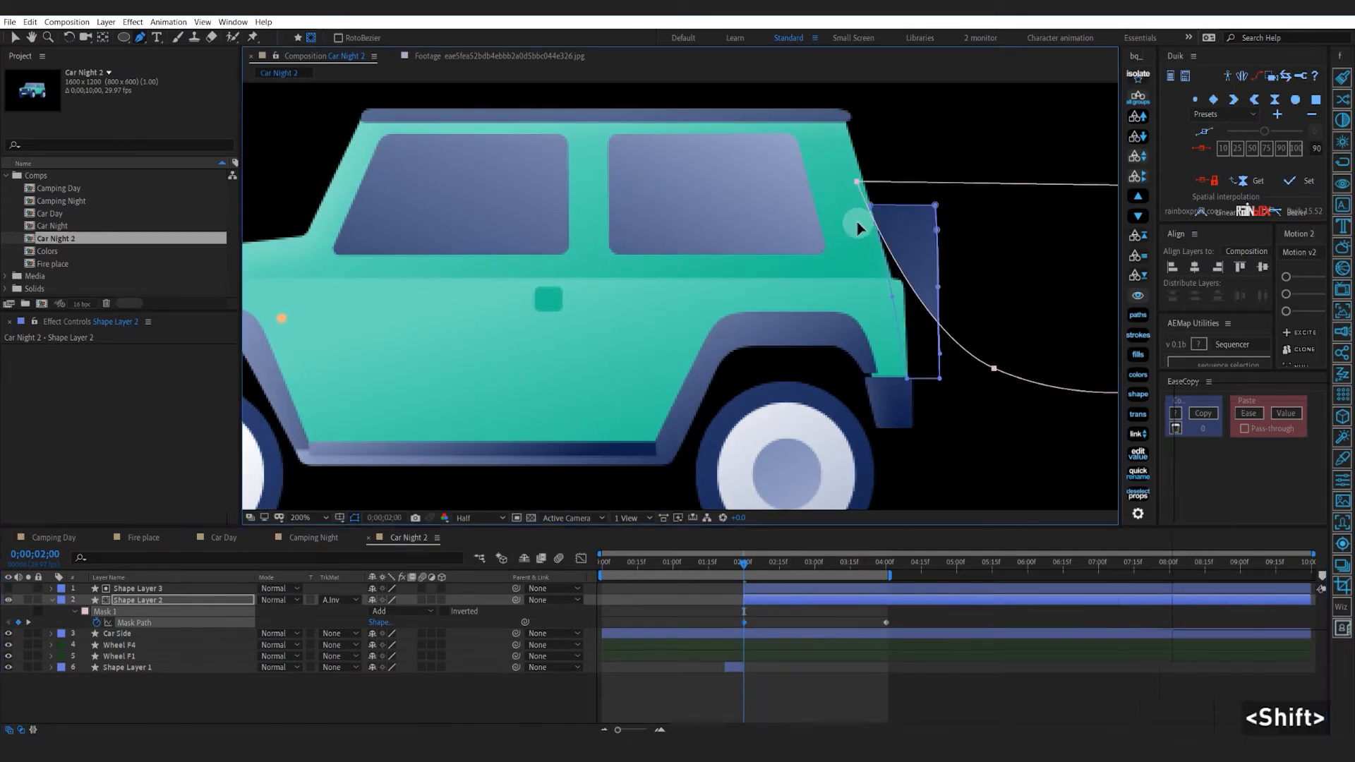
click(803, 679)
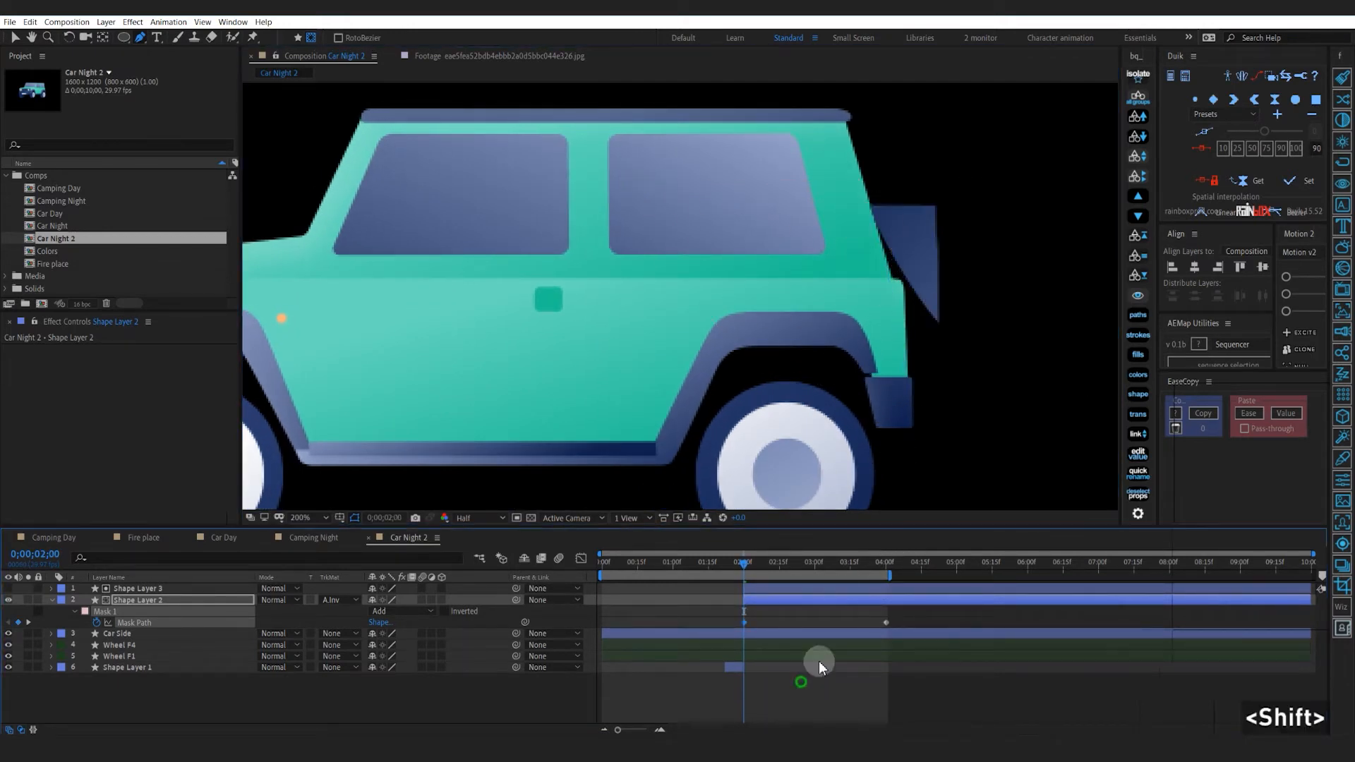
Apply Easy Ease to the Mask Path keyframe at 0;00;04;00 and scrub back through the animation
drag(738, 569, 890, 607)
click(886, 623)
drag(744, 623, 739, 625)
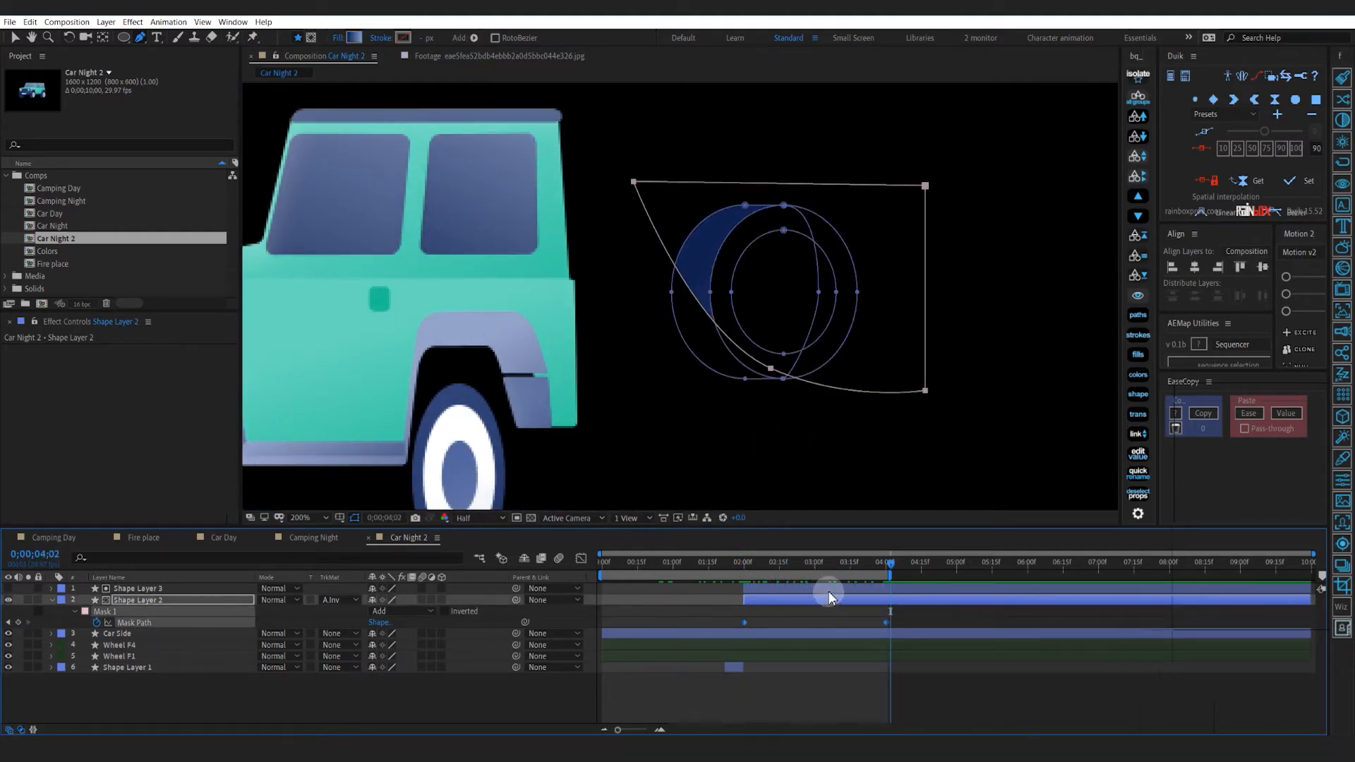
click(828, 591)
key(u)
click(887, 634)
key(F9)
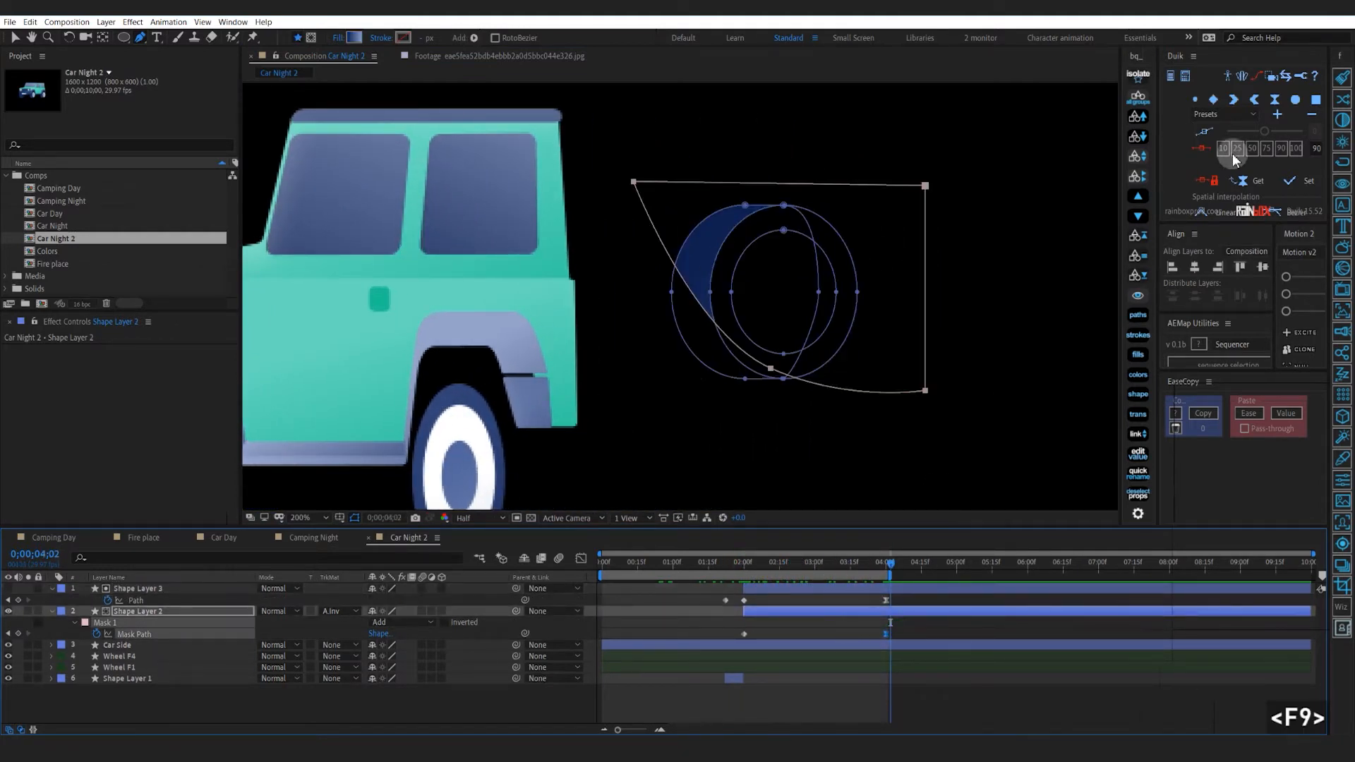
click(937, 636)
drag(889, 570, 736, 648)
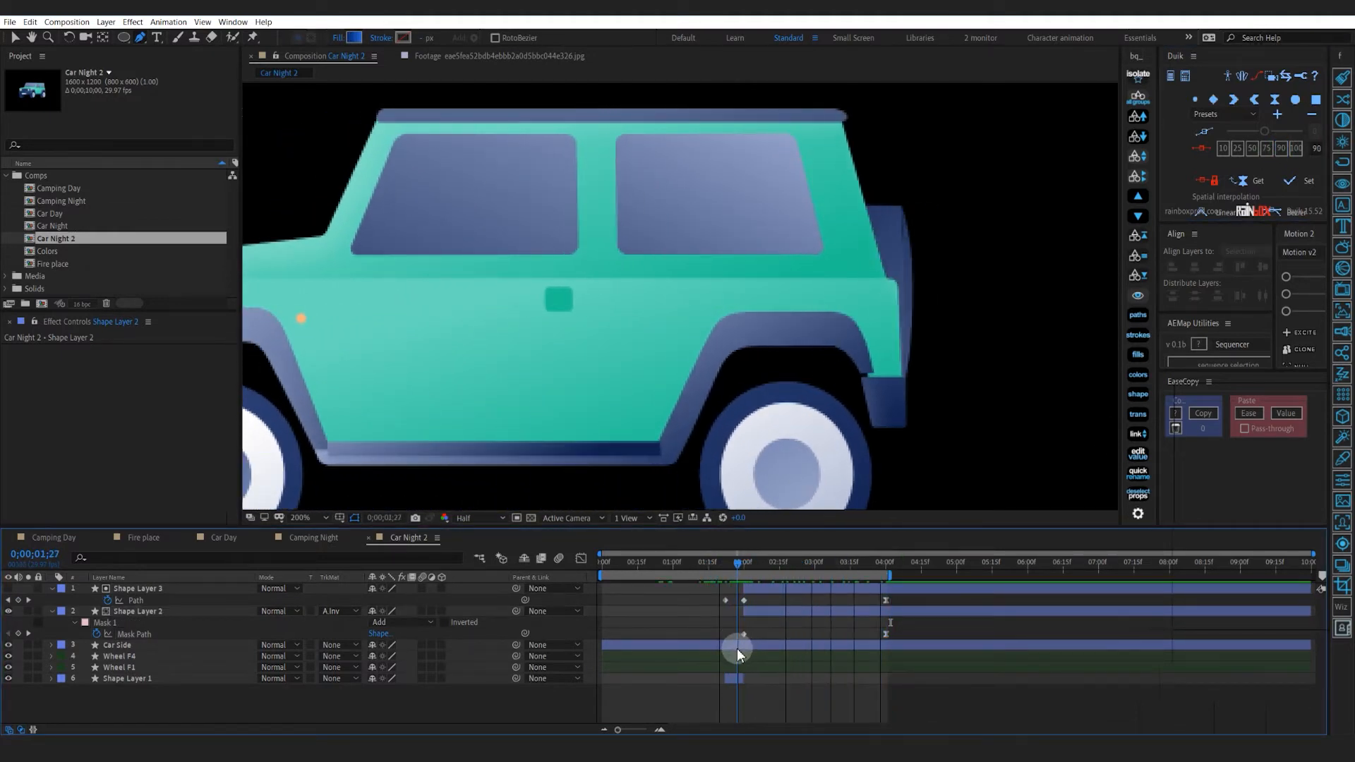
Copy Mask 1 from Shape Layer 2 to Shape Layer 1 at 0;00;02;00
click(112, 634)
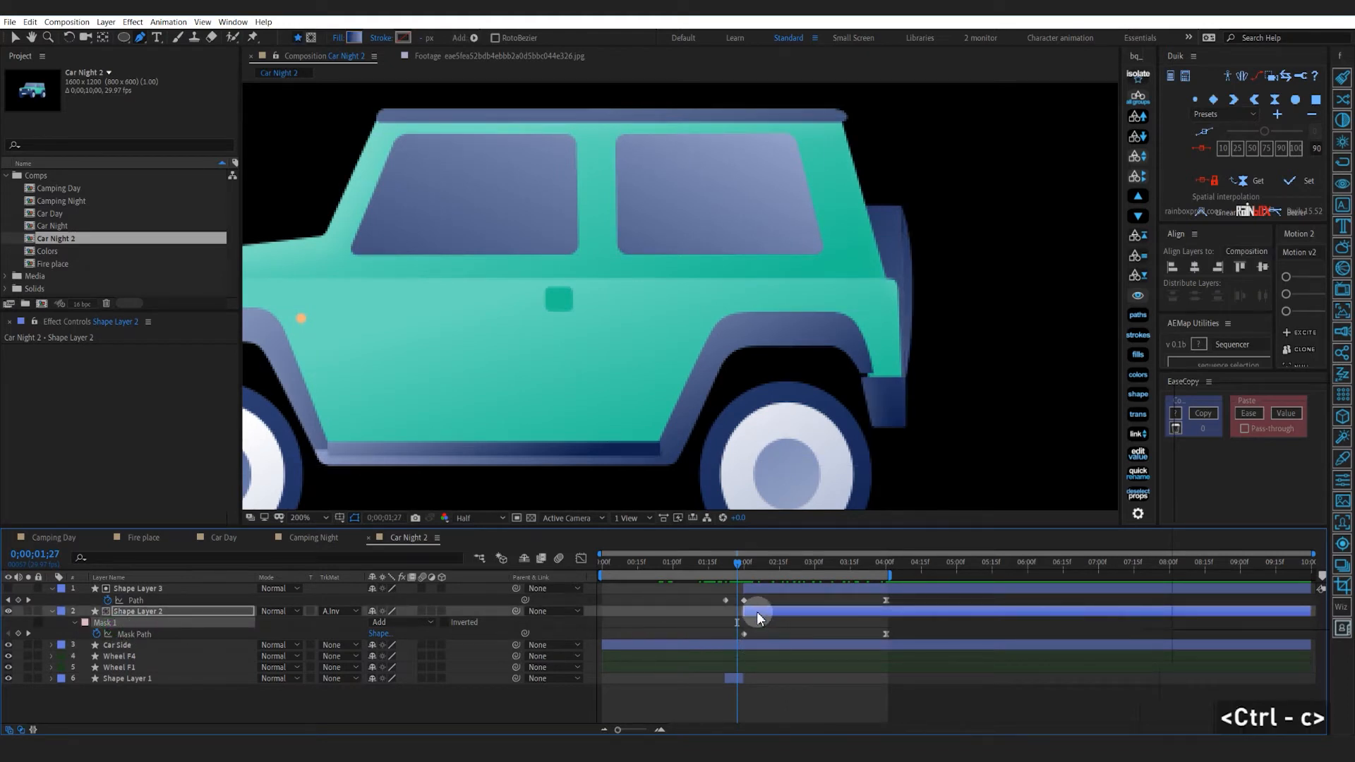
key(k)
click(738, 679)
key(ctrl+v)
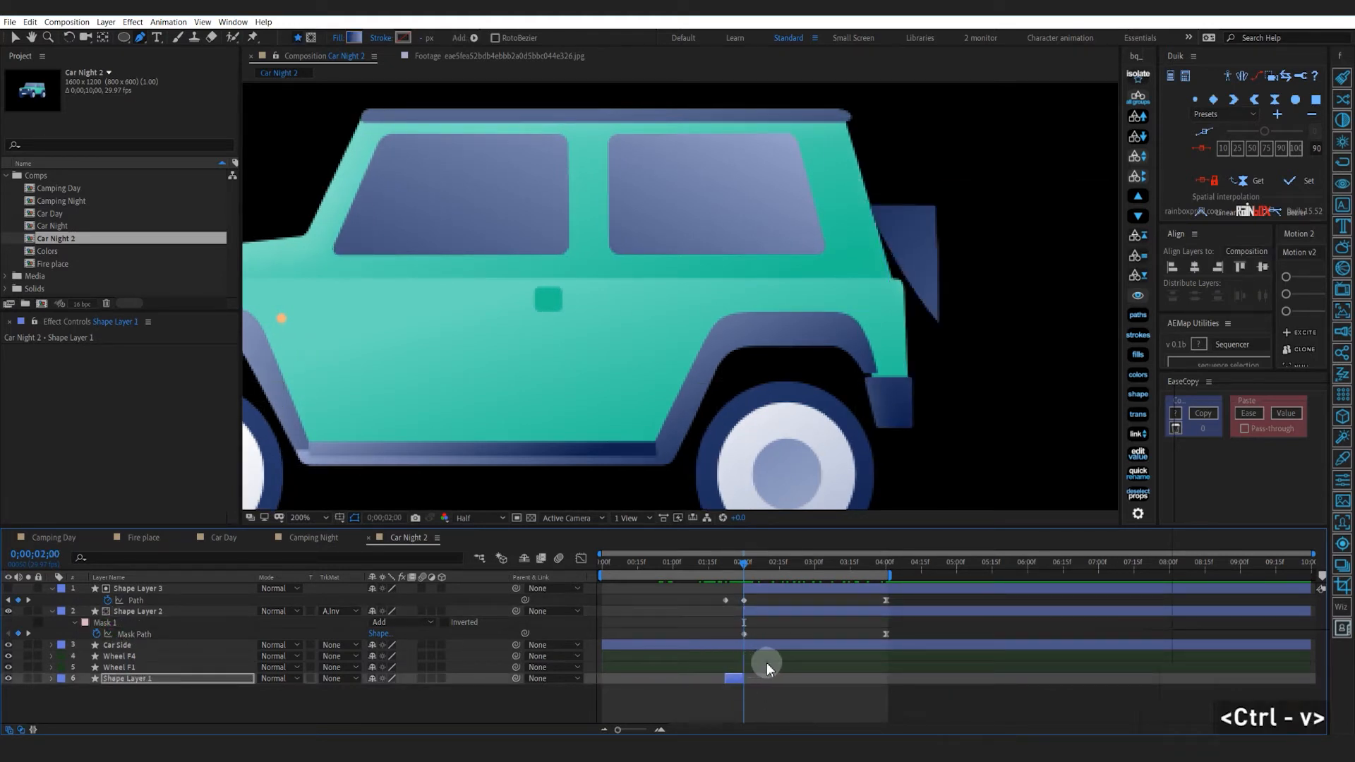
Extend the end of Shape Layer 1 slightly past 0;00;02;00, with its pasted mask path revealed
key(m)
click(738, 565)
drag(739, 568, 744, 569)
click(772, 689)
click(747, 566)
scroll(770, 612, up, 3)
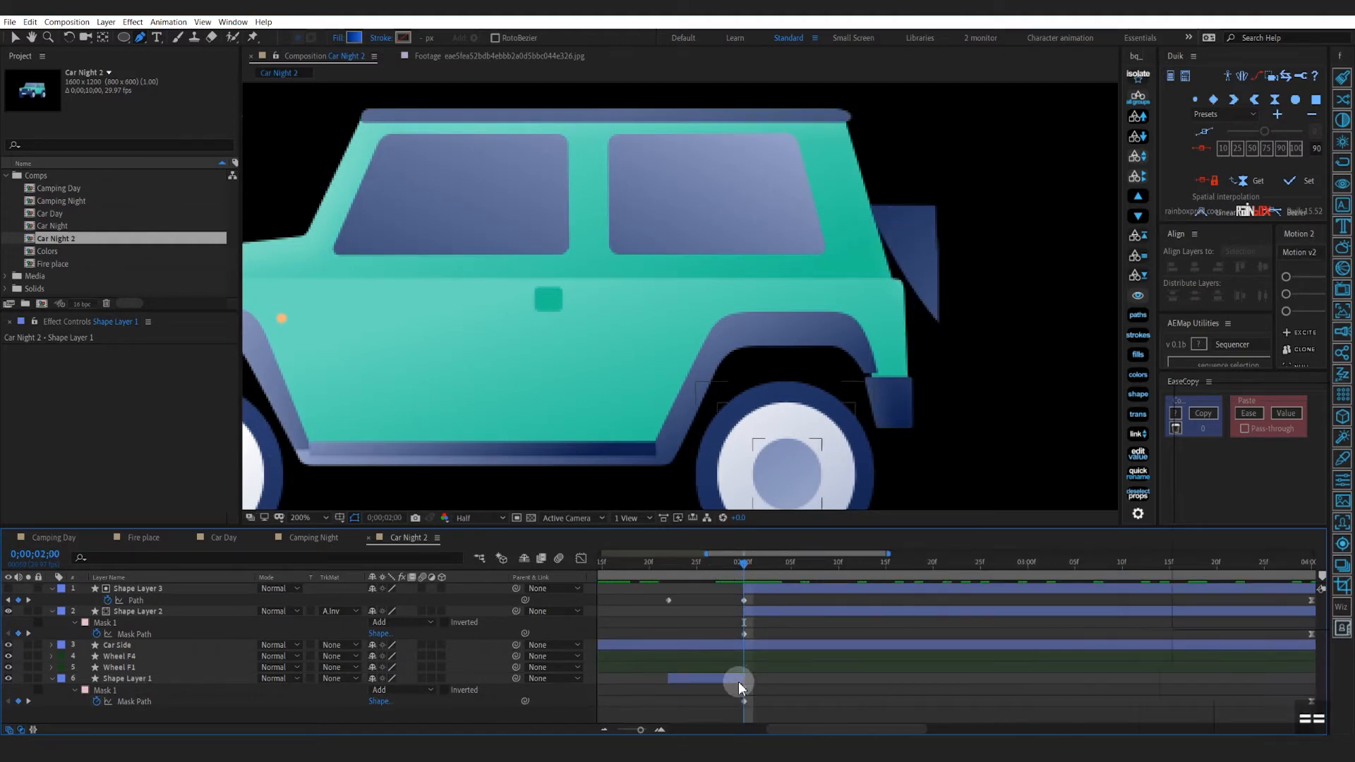
click(739, 680)
drag(741, 678, 752, 678)
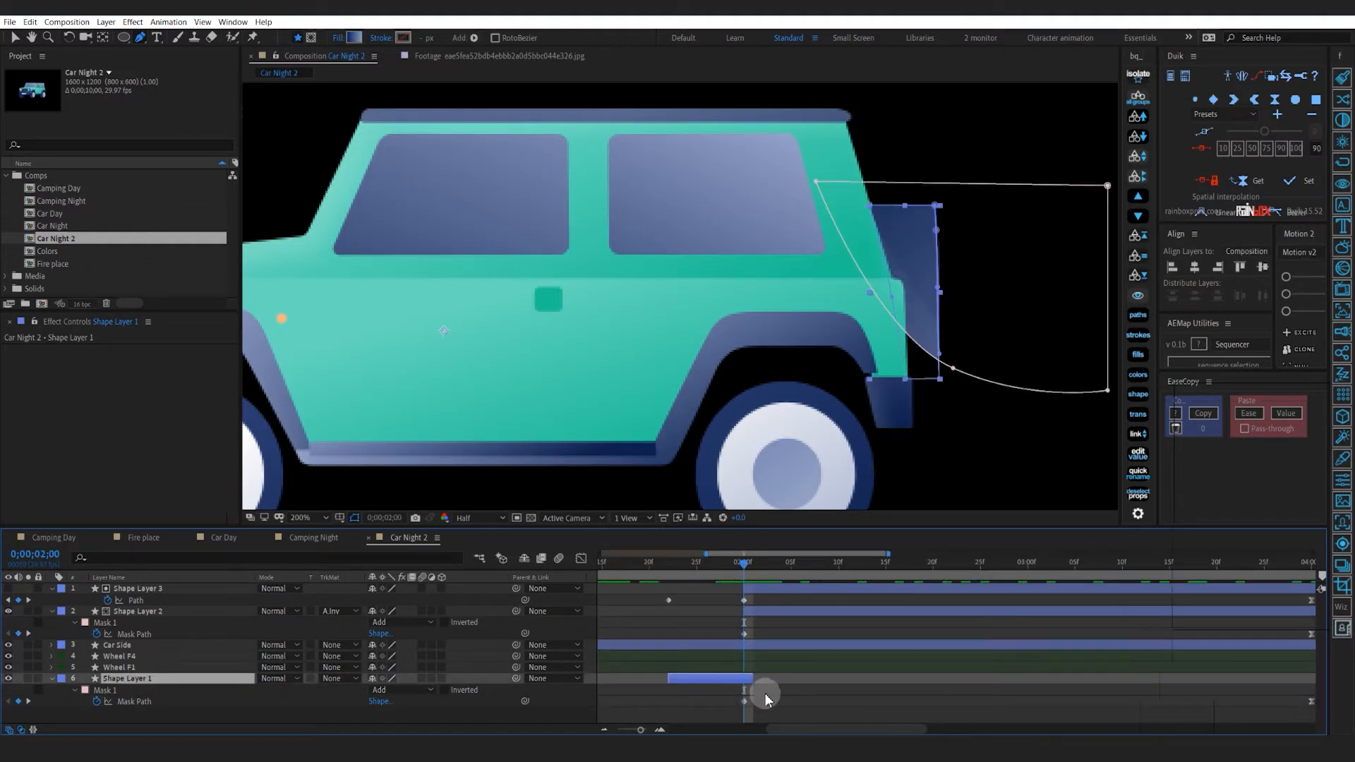
Delete the Mask Path keyframe of Shape Layer 1 at 0;00;04;00
click(745, 702)
scroll(1167, 687, right, 2)
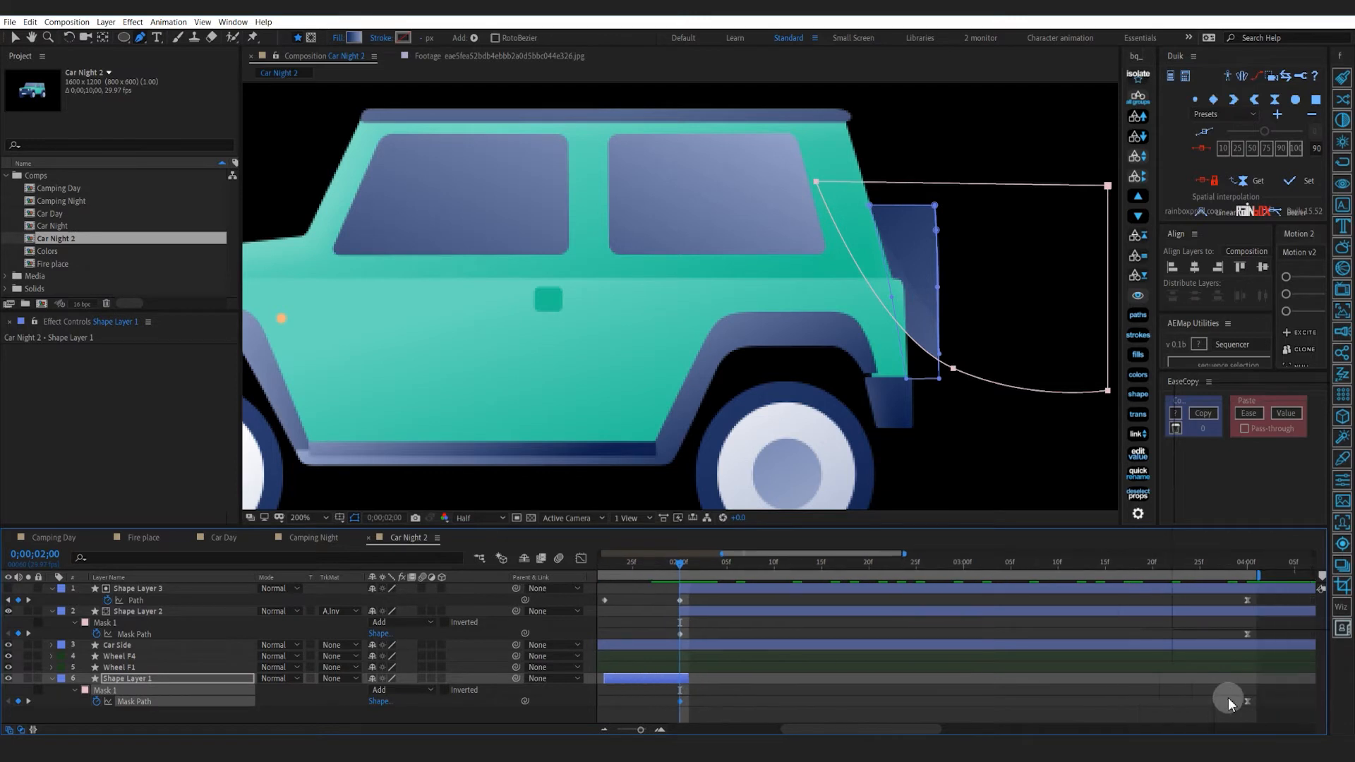
drag(1231, 697, 1263, 712)
key(Delete)
Shift Mask 1 of Shape Layer 1 away from the car at 0;00;02;00 and scrub through the spare wheel's transition
drag(953, 368, 1008, 358)
key(ctrl+z)
double_click(954, 369)
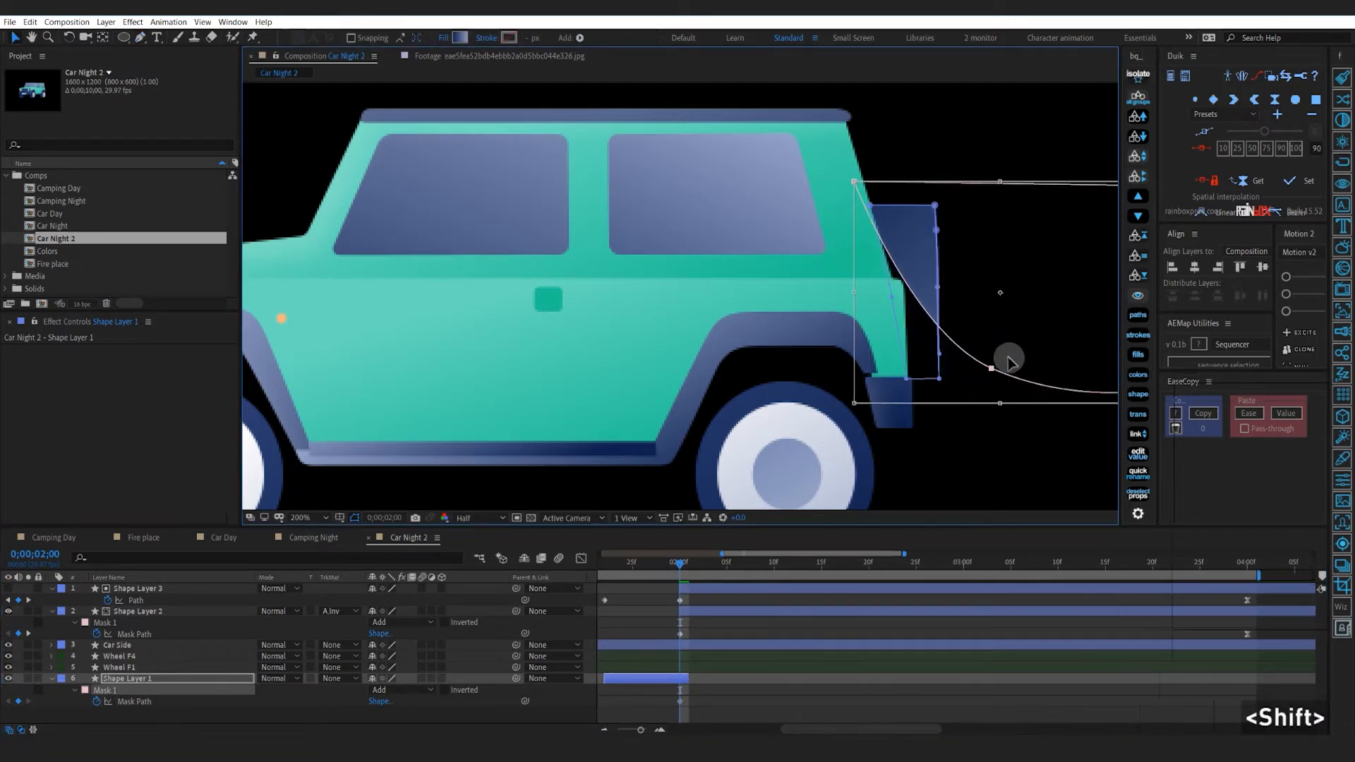
click(641, 694)
drag(678, 565, 730, 615)
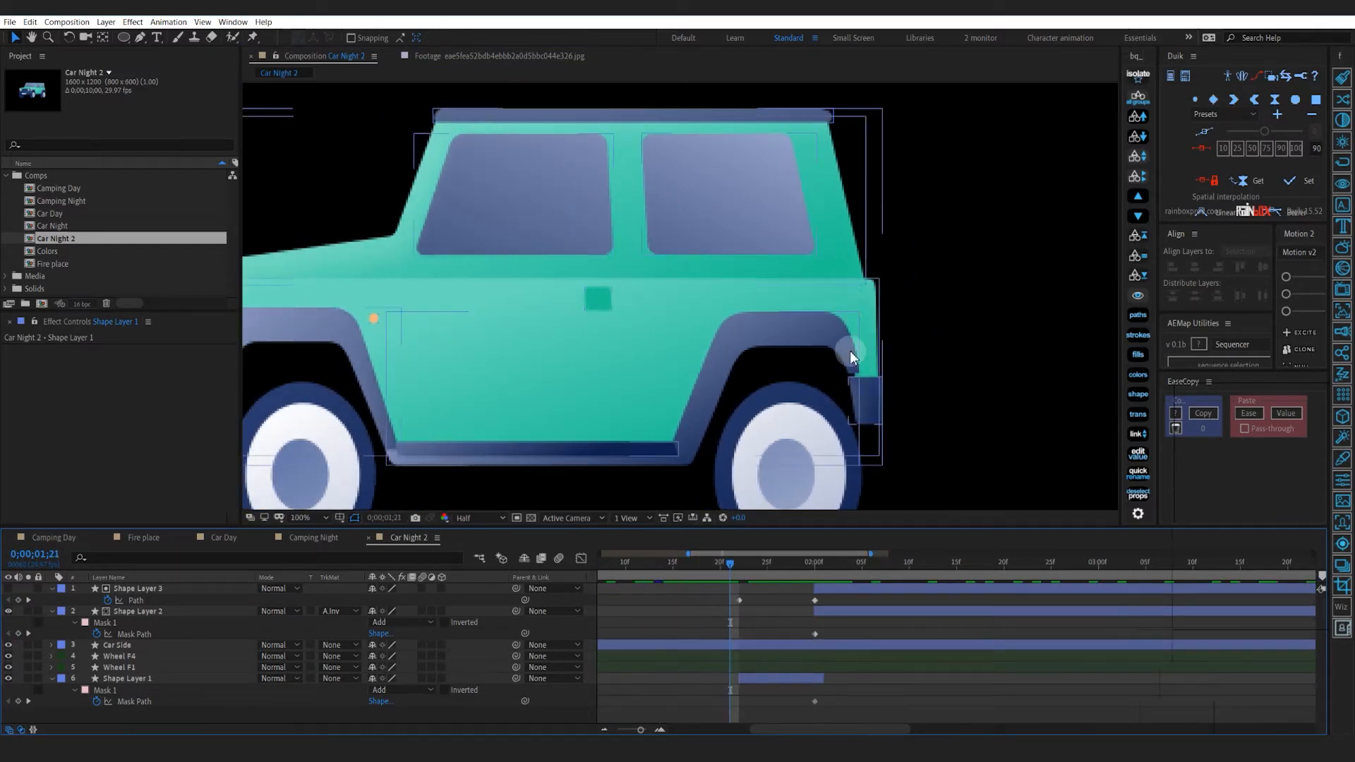
scroll(850, 351, down, 2)
drag(820, 676, 755, 628)
click(694, 566)
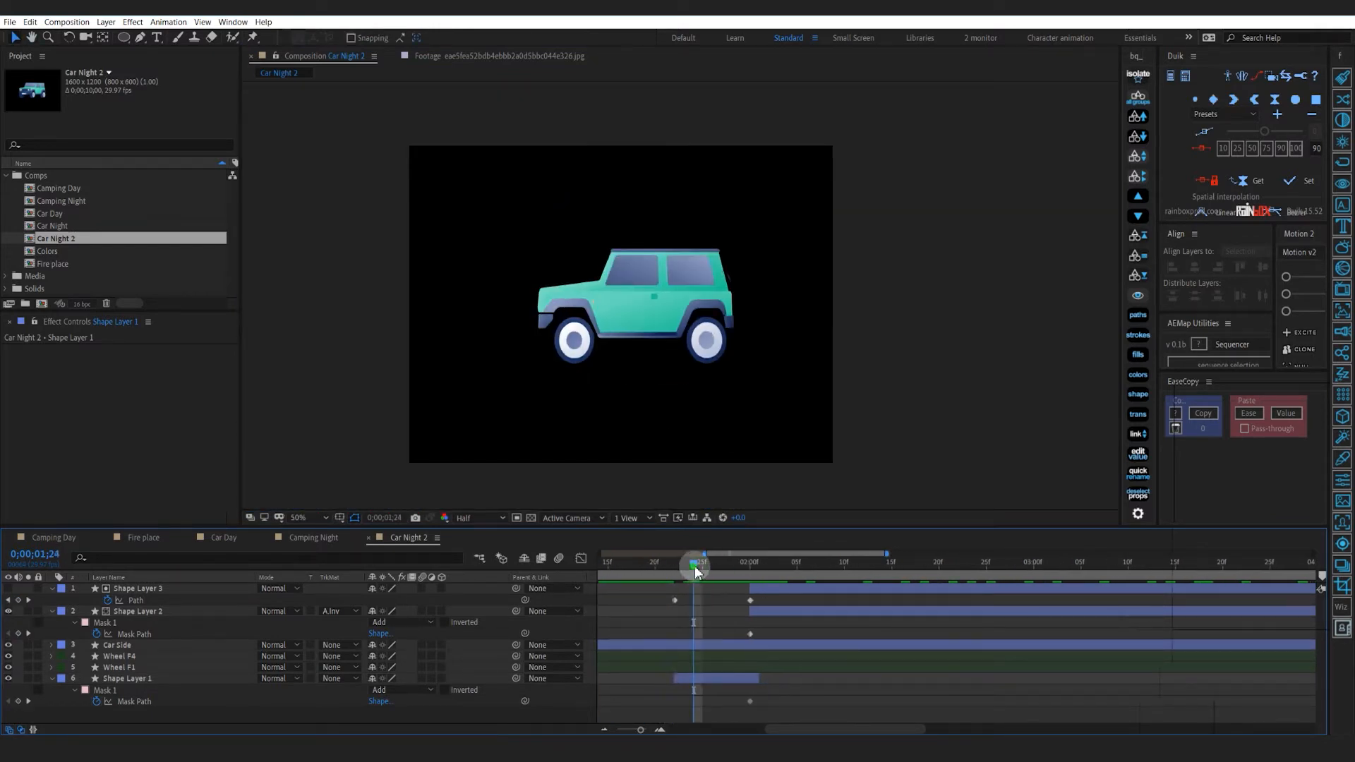
drag(695, 565, 815, 629)
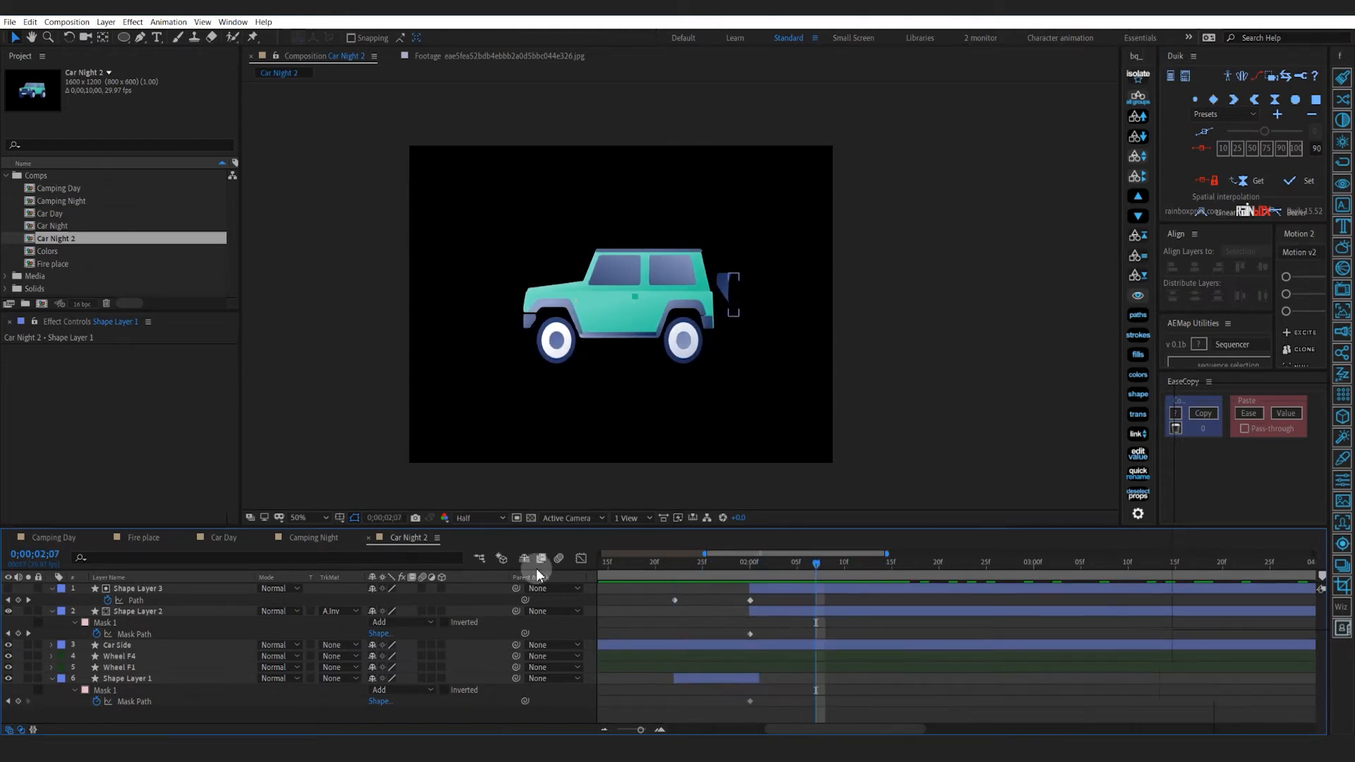
Rename the Car Night 2 composition as Car Lighth
click(78, 238)
key(Return)
key(Right)
key(BackSpace)
key(BackSpace)
key(BackSpace)
key(BackSpace)
key(BackSpace)
key(BackSpace)
key(BackSpace)
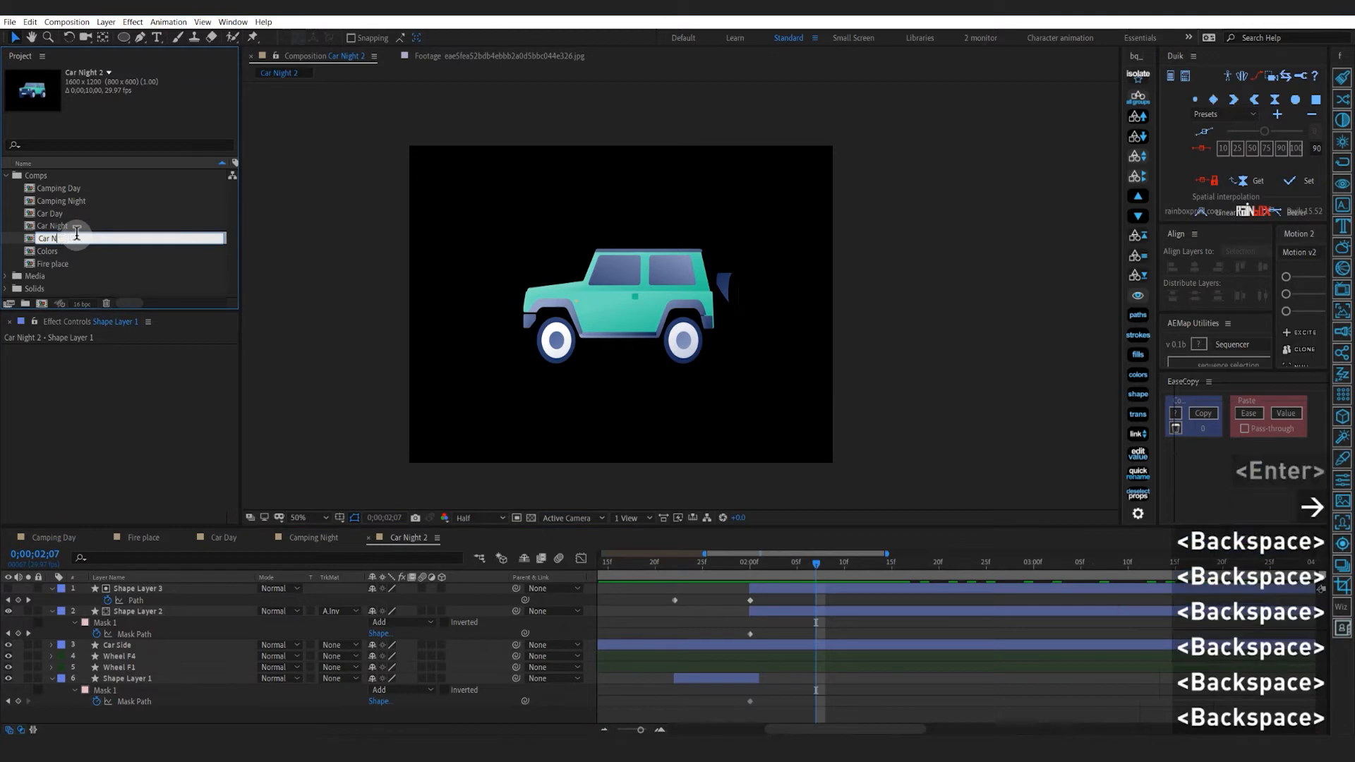
text(Lighth)
key(Return)
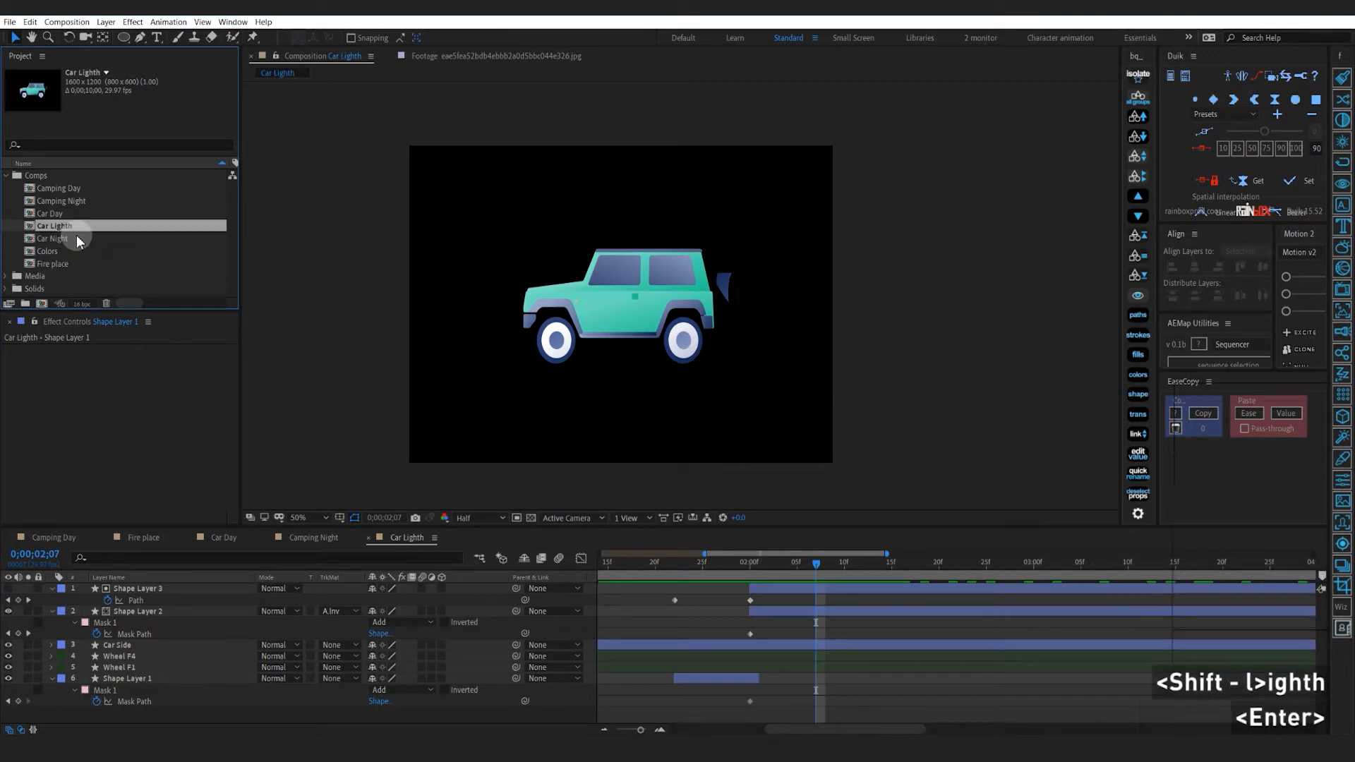
In Camping Night at 0;00;02;17, duplicate the Car Night layer and replace the upper copy with the Car Lighth composition
click(313, 538)
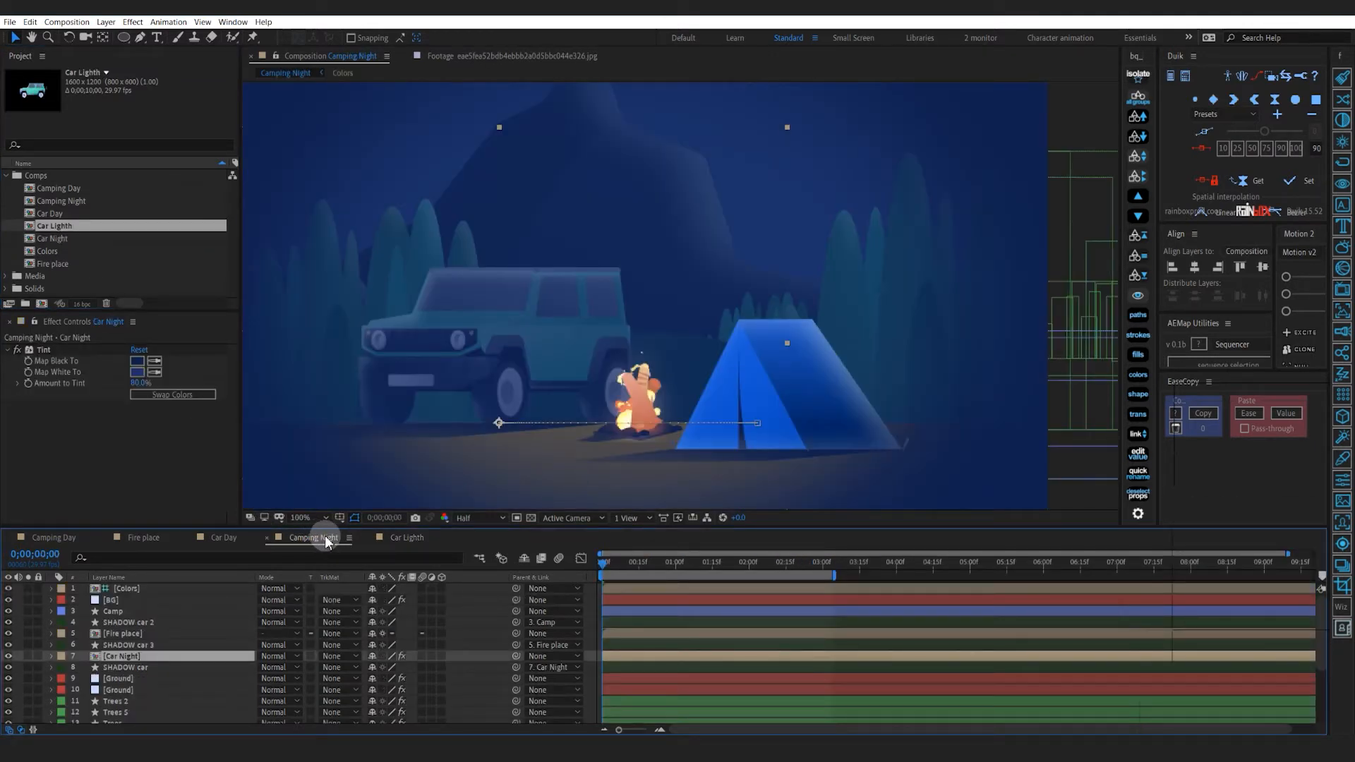
drag(326, 542, 172, 539)
click(735, 638)
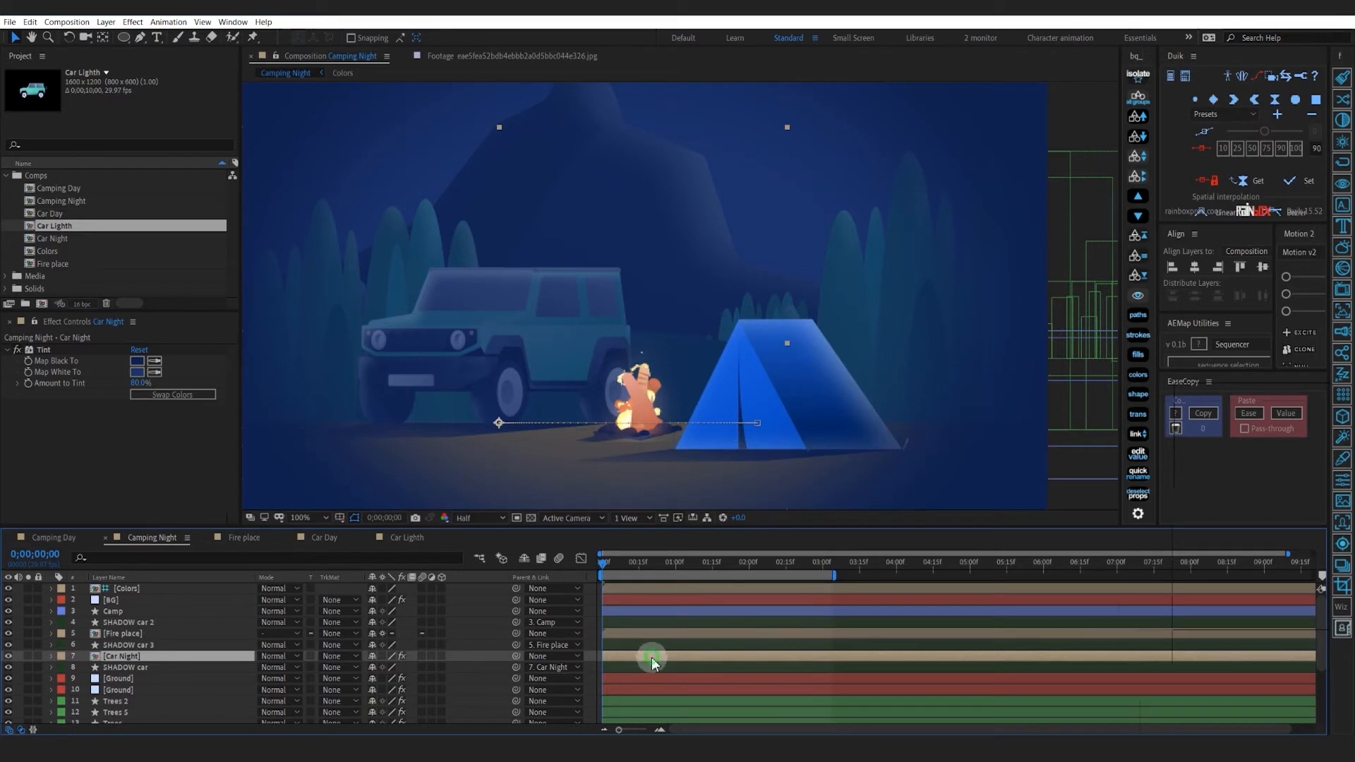
key(ctrl)
drag(626, 567, 790, 641)
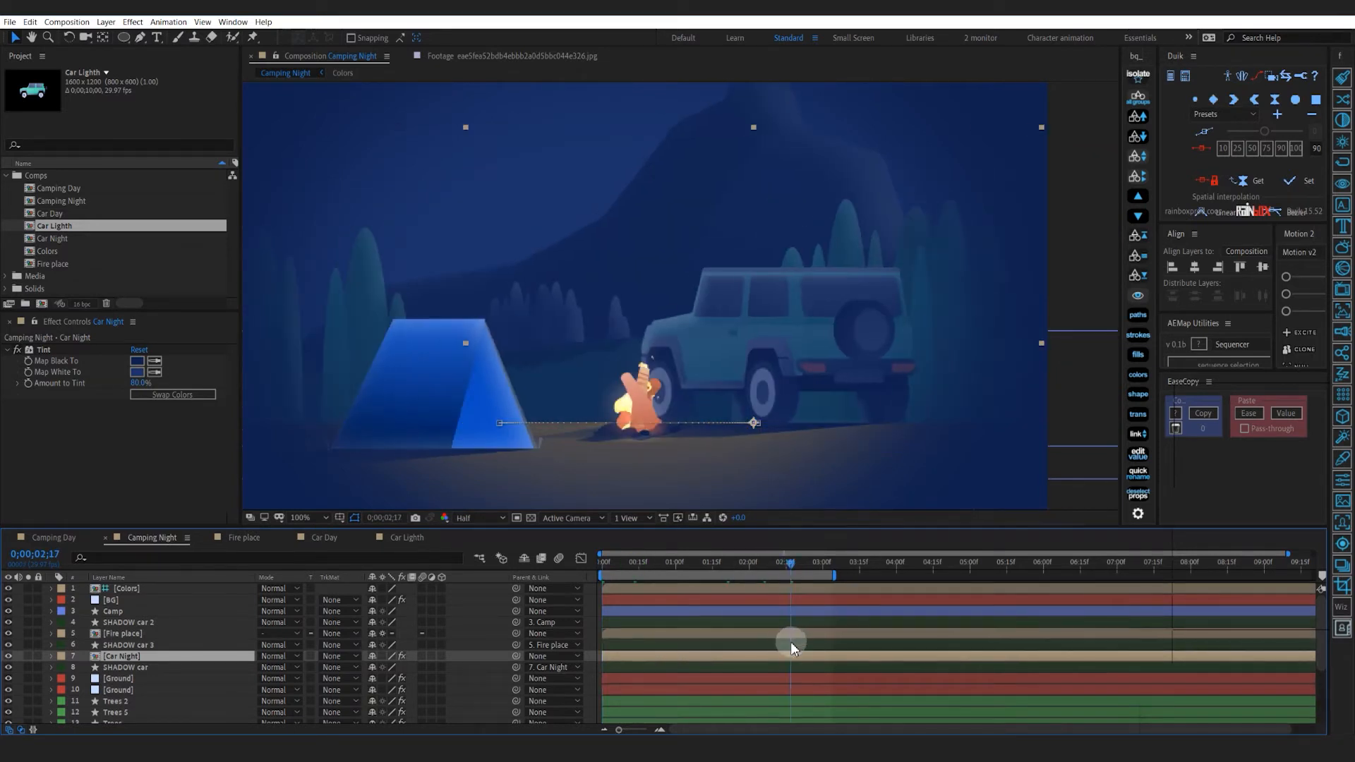
key(ctrl+d)
drag(44, 222, 133, 656)
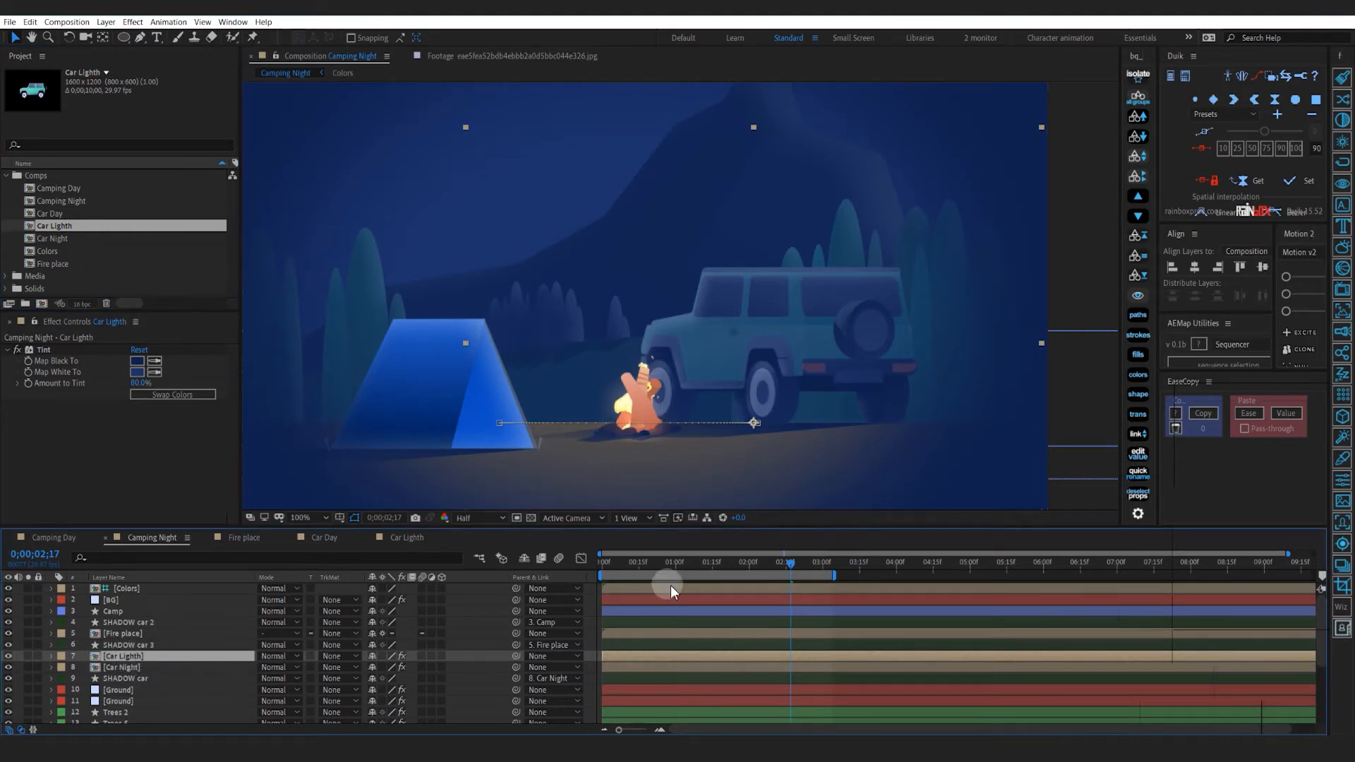
Remove the Tint effect from the Car Lighth layer and apply the Tritone effect instead
click(46, 350)
key(Delete)
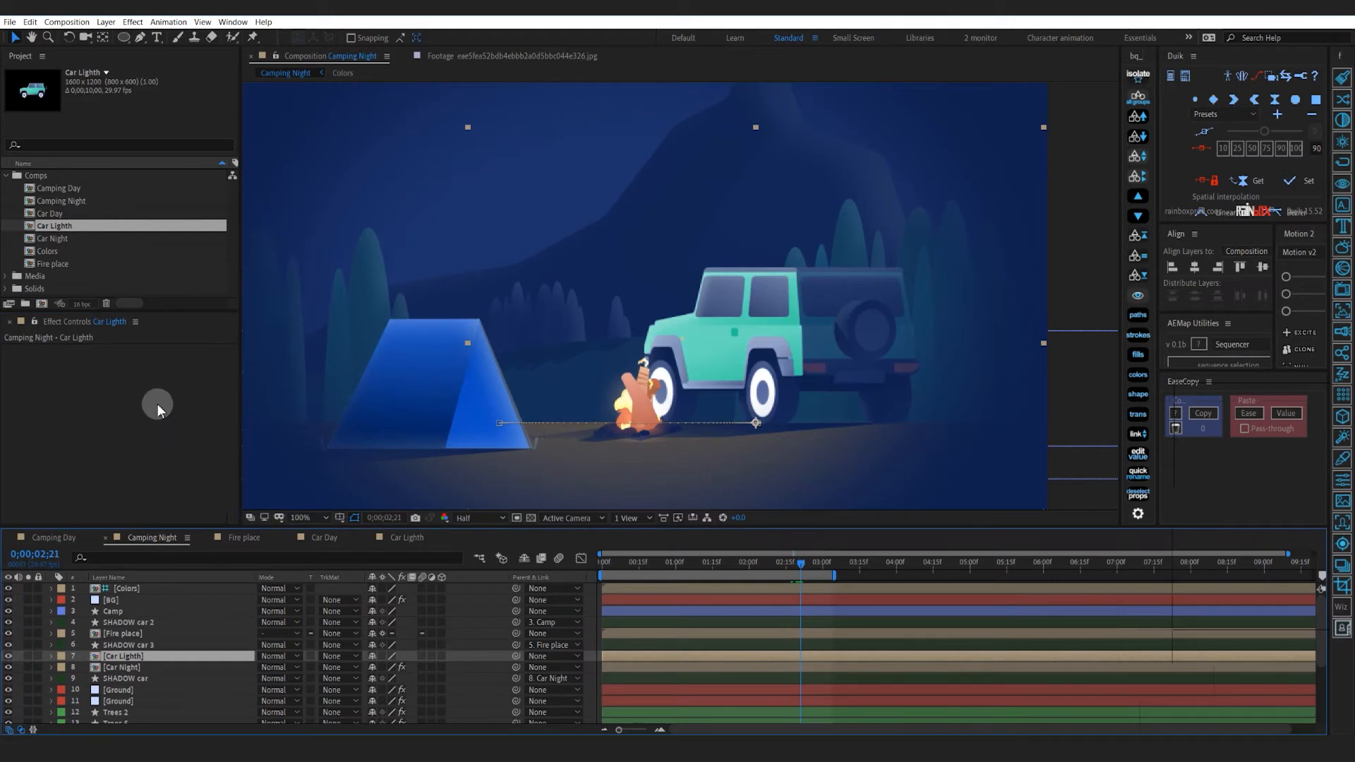
right_click(128, 403)
mouse_move(168, 416)
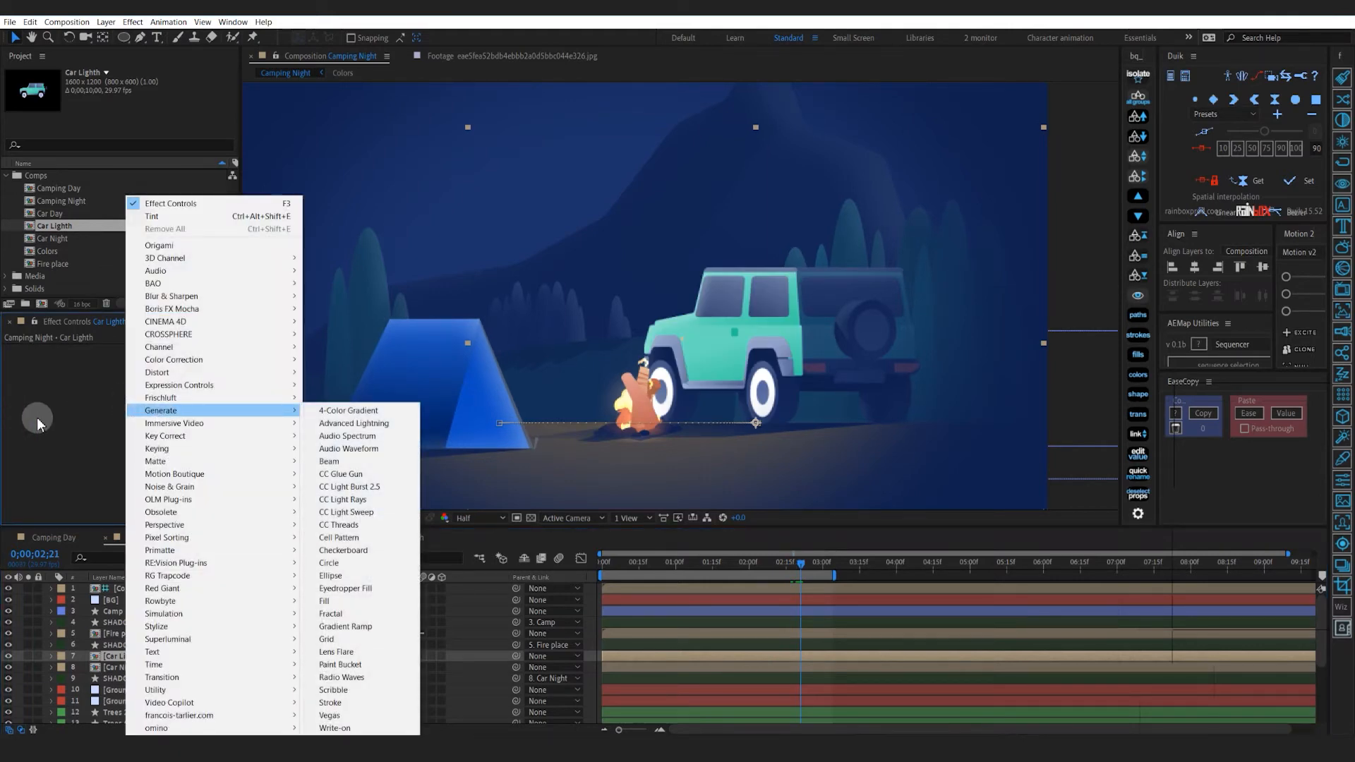
mouse_move(187, 362)
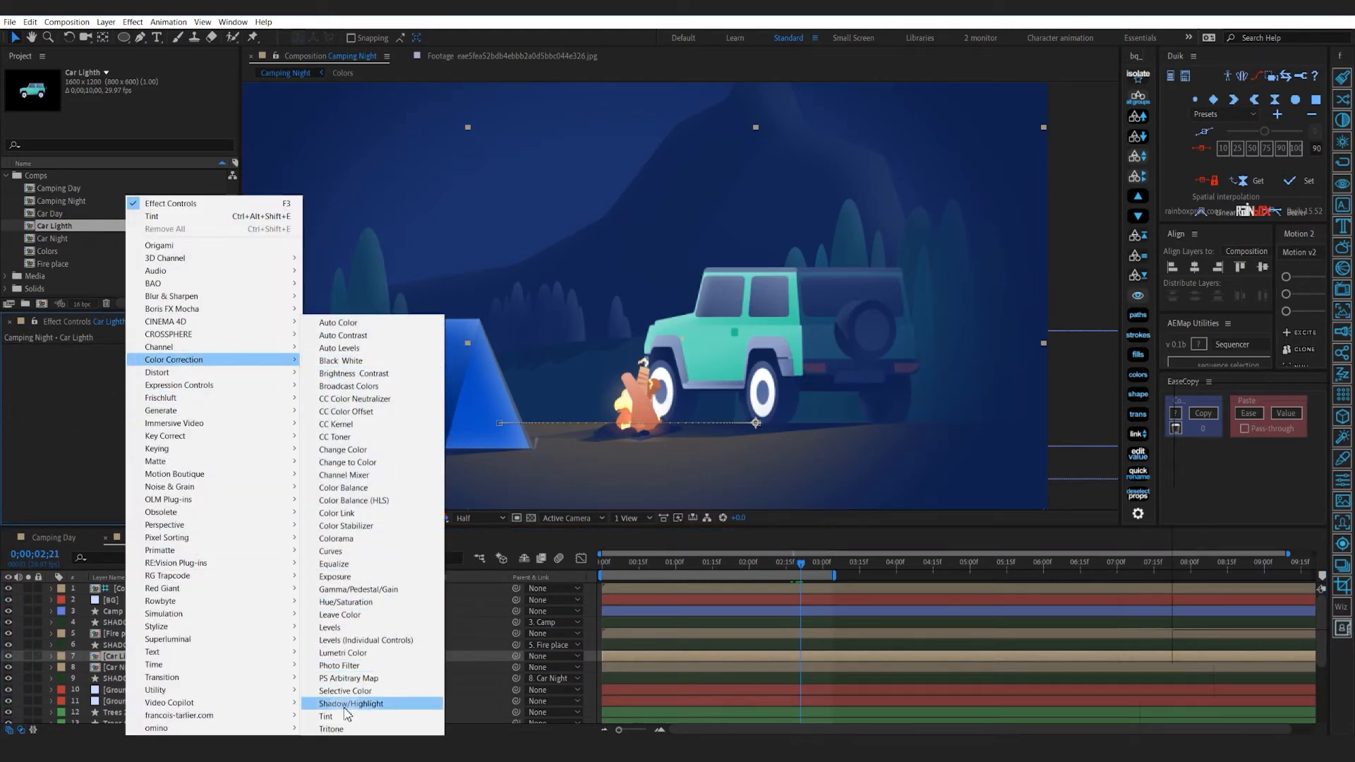
click(356, 729)
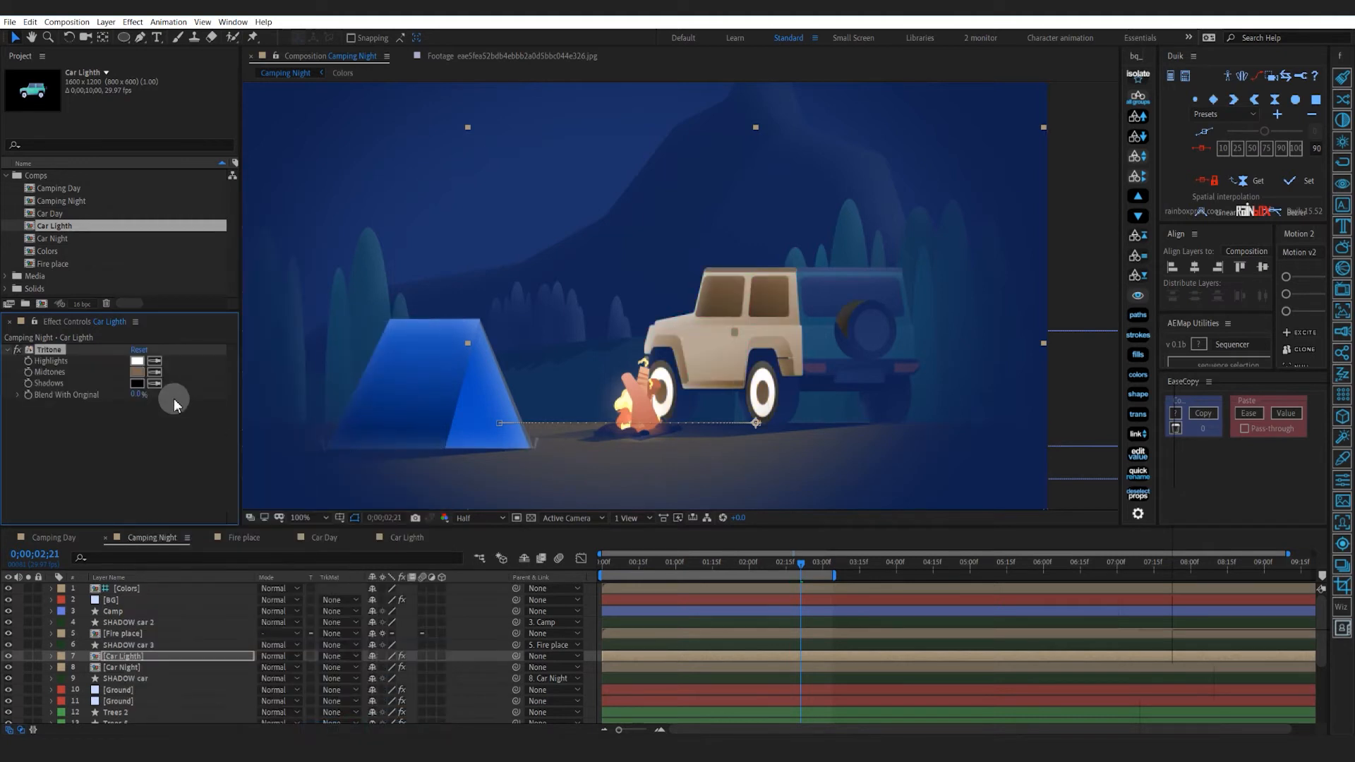
Set the Tritone Midtones of the Car Lighth layer to a saturated warm orange
click(137, 374)
drag(832, 334, 840, 318)
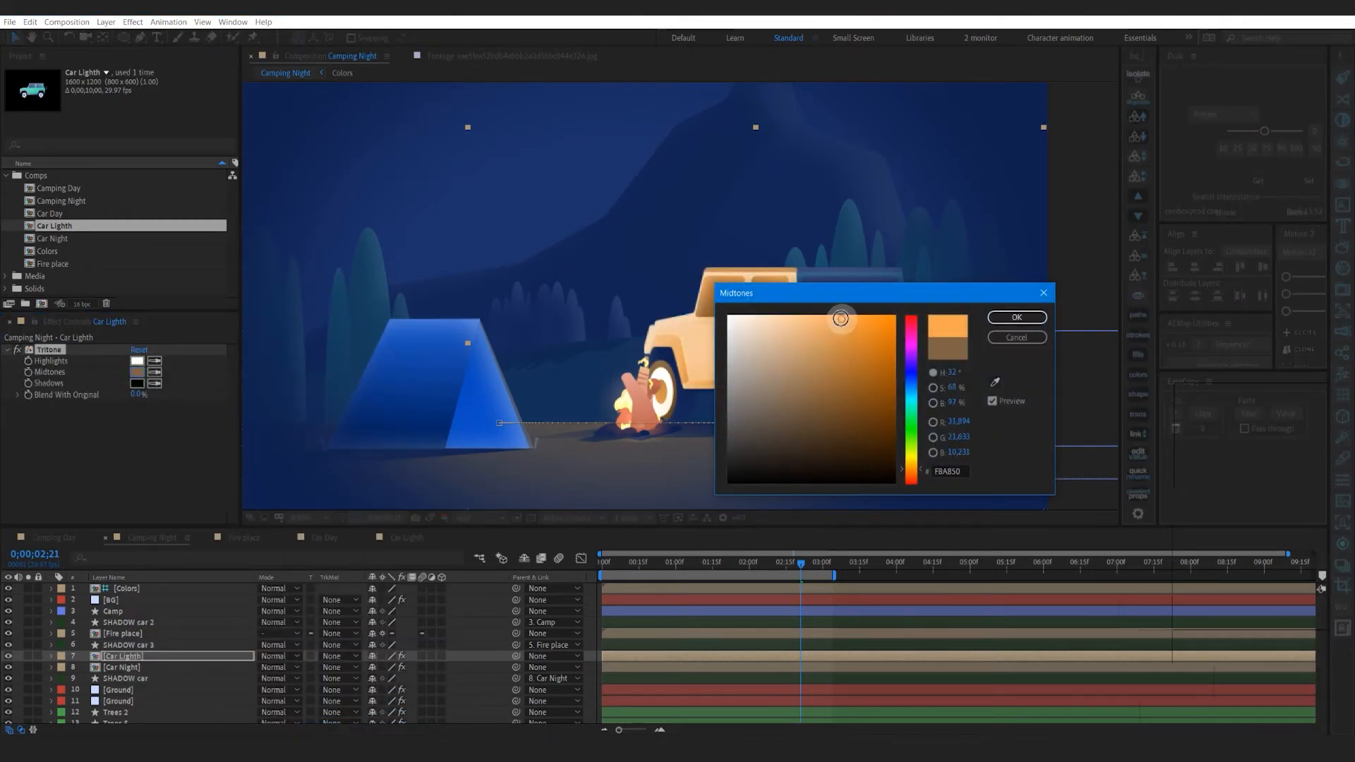
drag(914, 469, 921, 467)
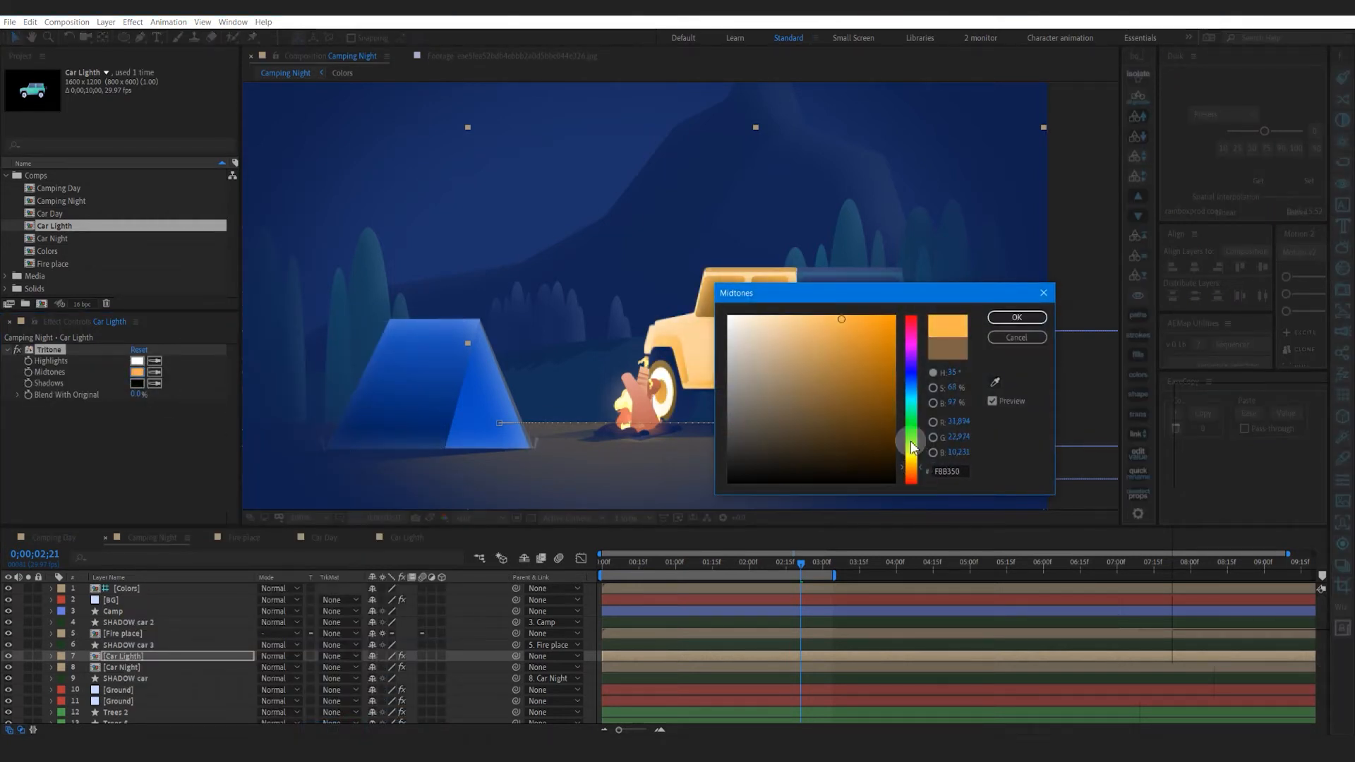
click(862, 332)
click(867, 343)
click(988, 319)
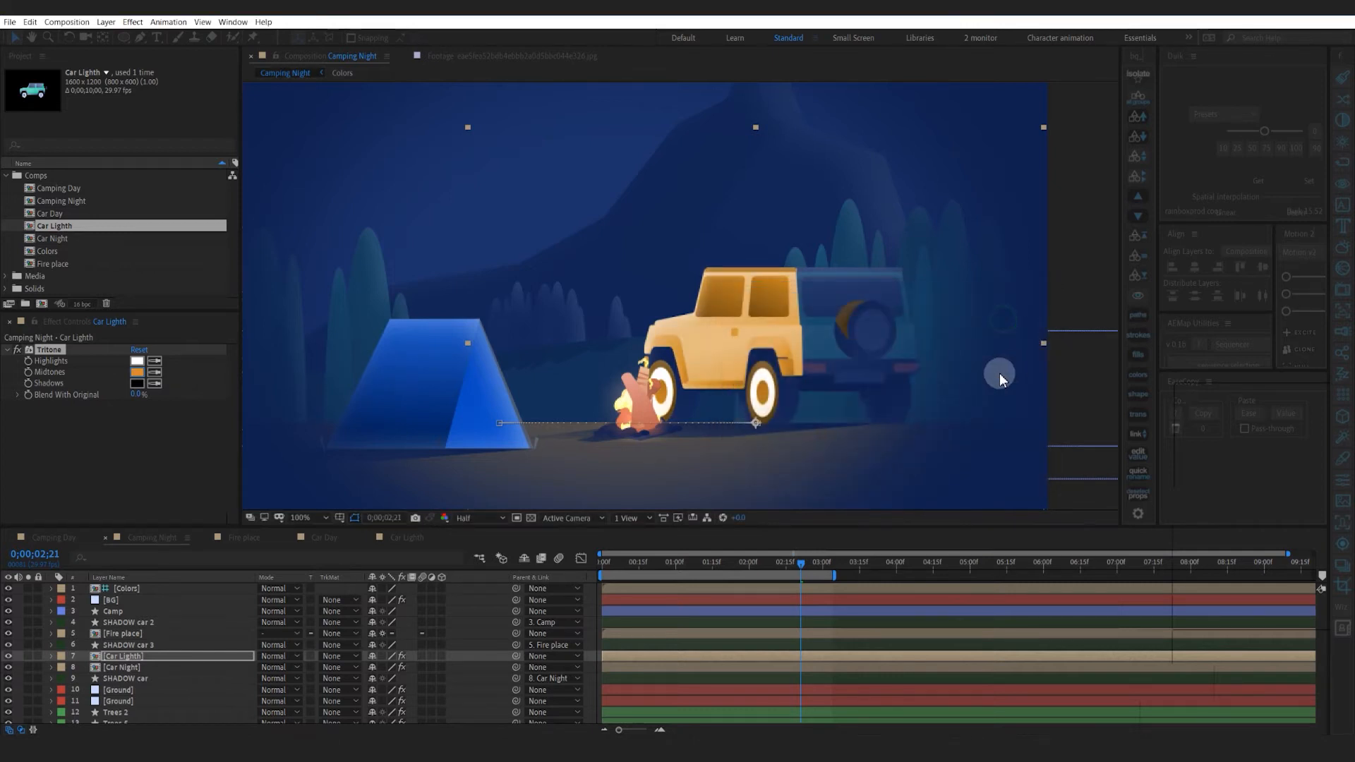
click(592, 650)
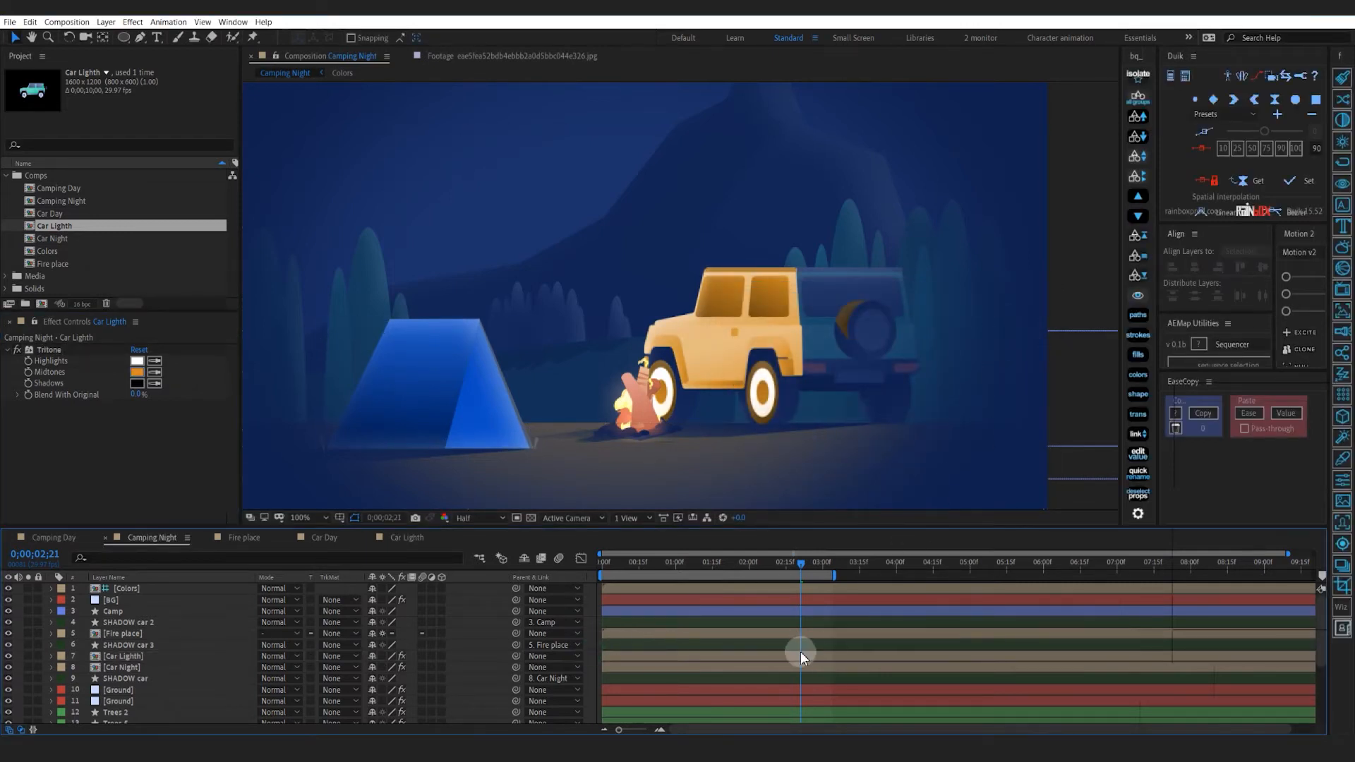
Sample the night background's dark blue for the Tritone Shadows and slightly raise Blend With Original
key(apostrophe)
key(apostrophe)
click(151, 384)
click(673, 216)
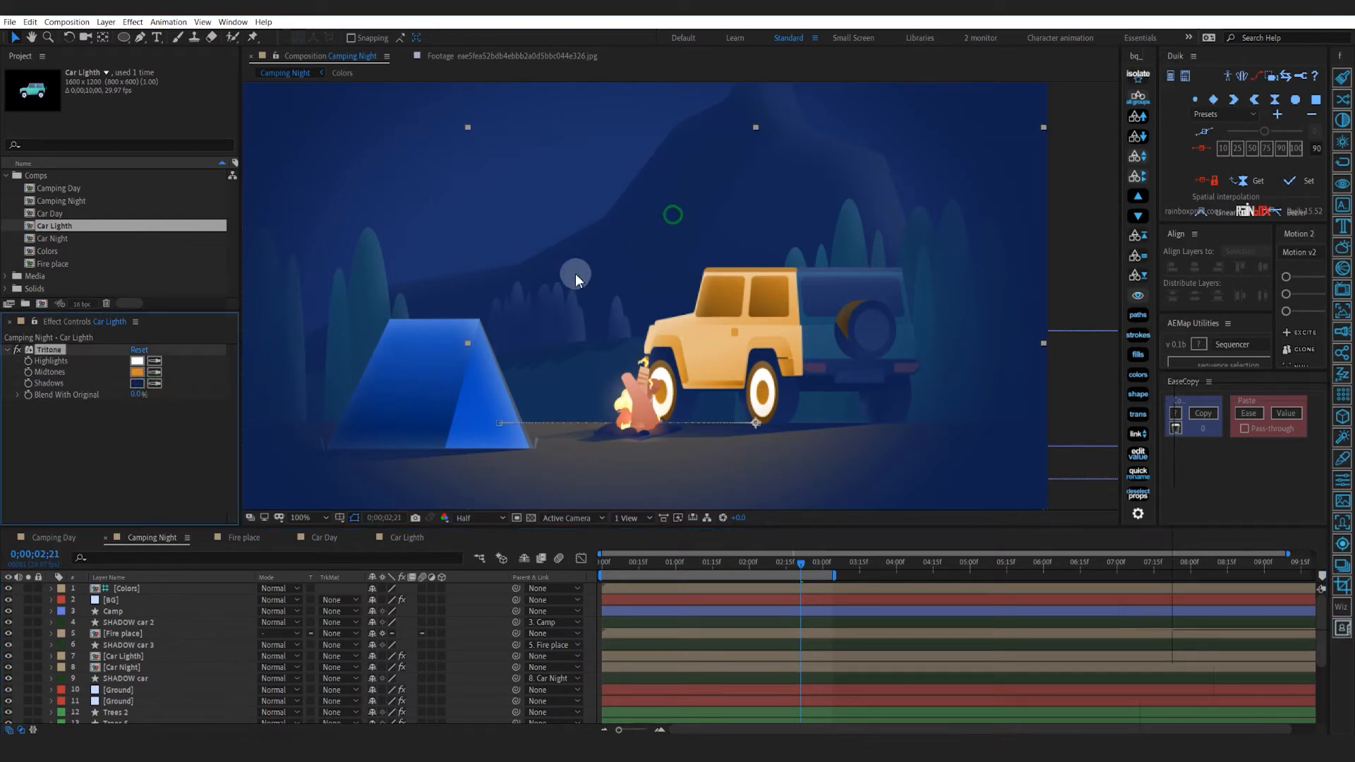
click(136, 387)
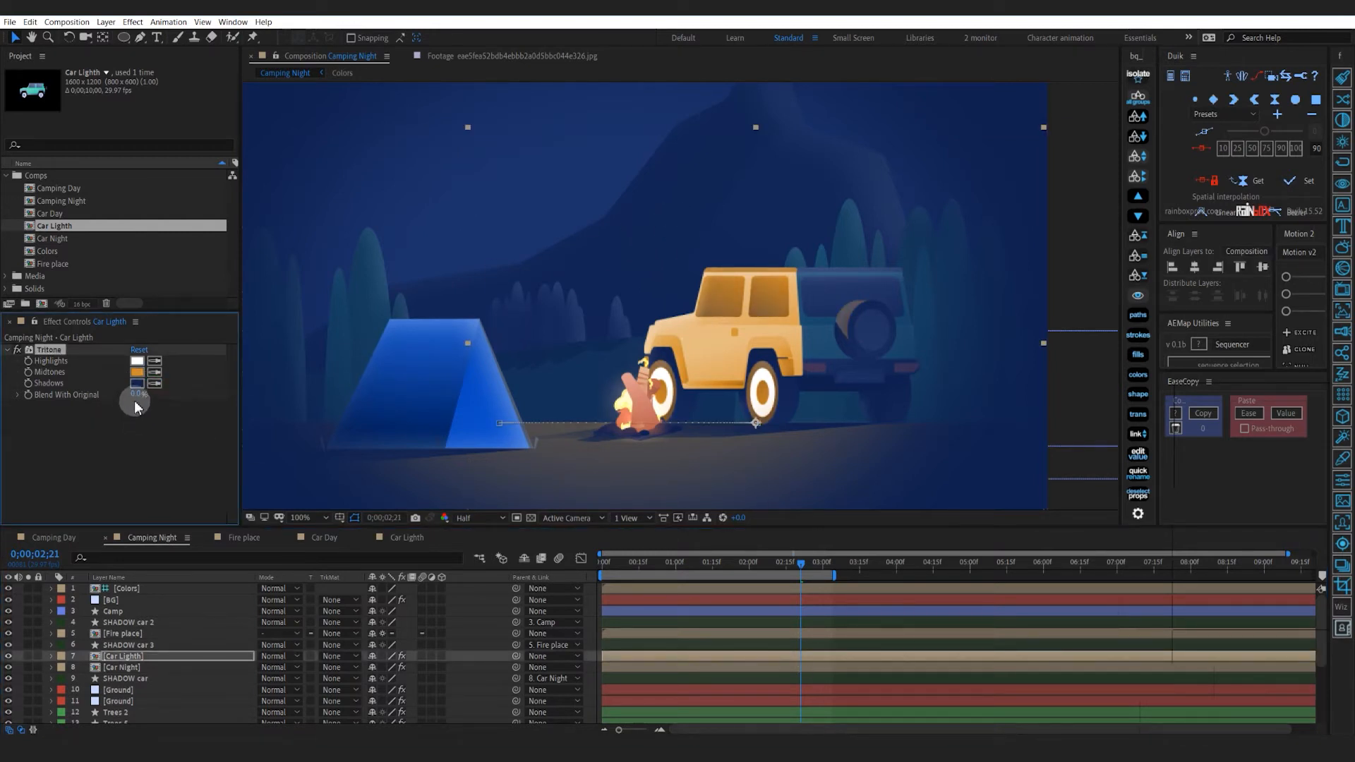
drag(167, 395, 165, 397)
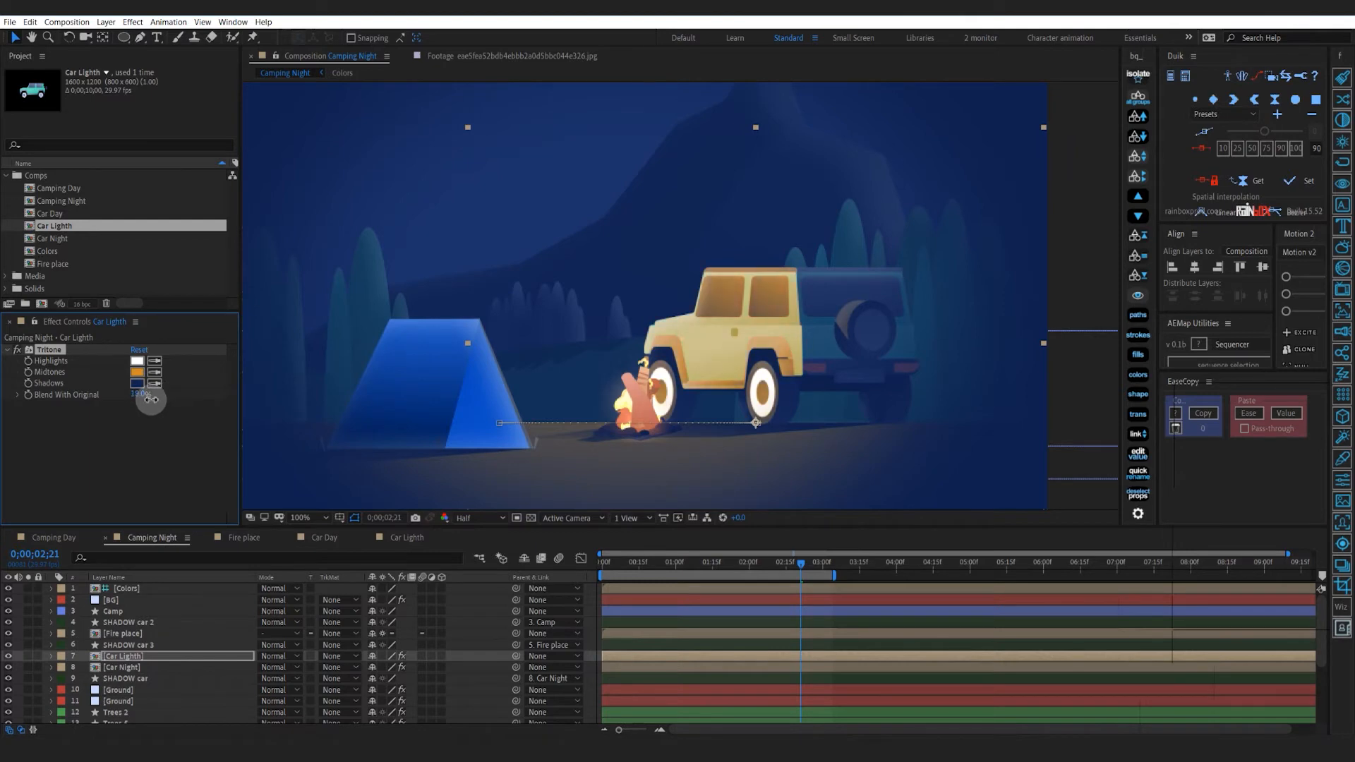
In Car Lighth, lighten the dark stop of Shape Layer 2's gradient fill to a medium blue and return to Camping Night
double_click(700, 656)
click(734, 296)
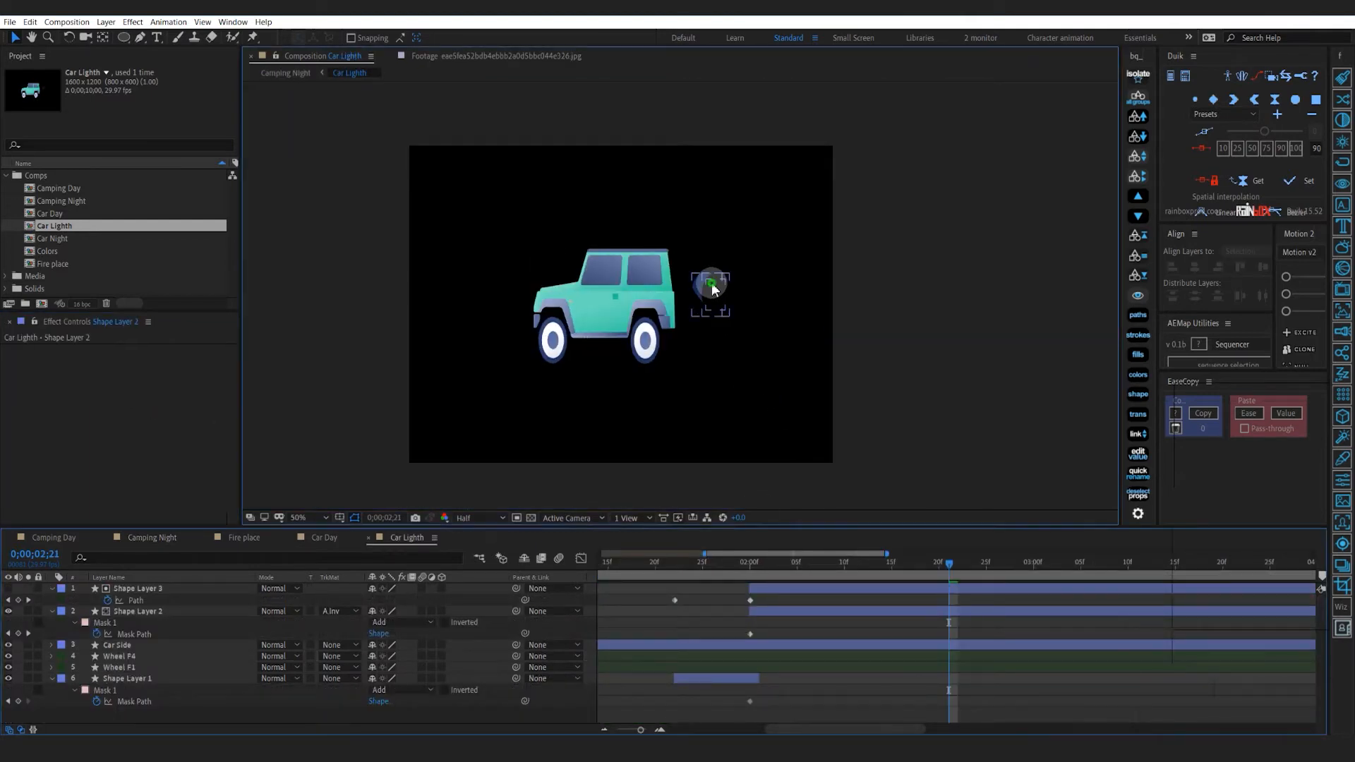
scroll(714, 311, up, 2)
scroll(714, 311, down, 2)
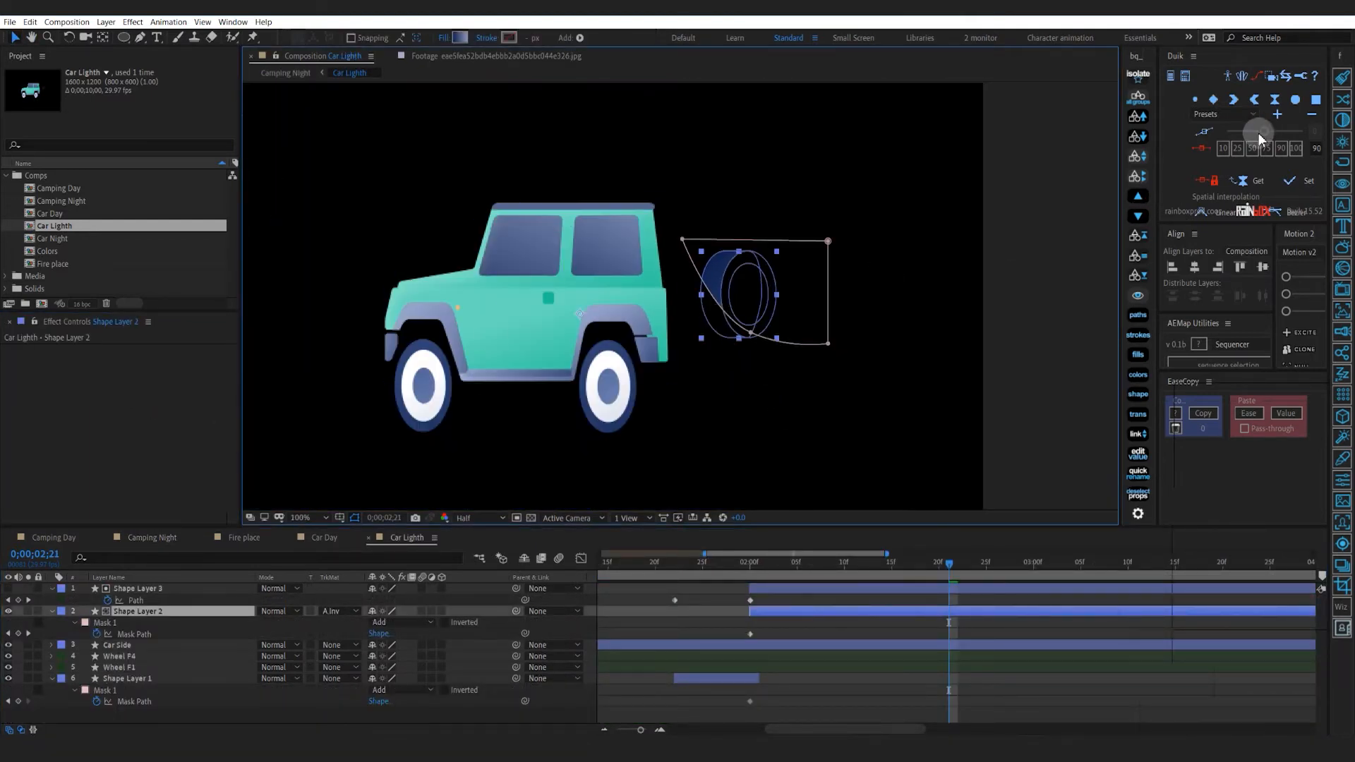
double_click(723, 260)
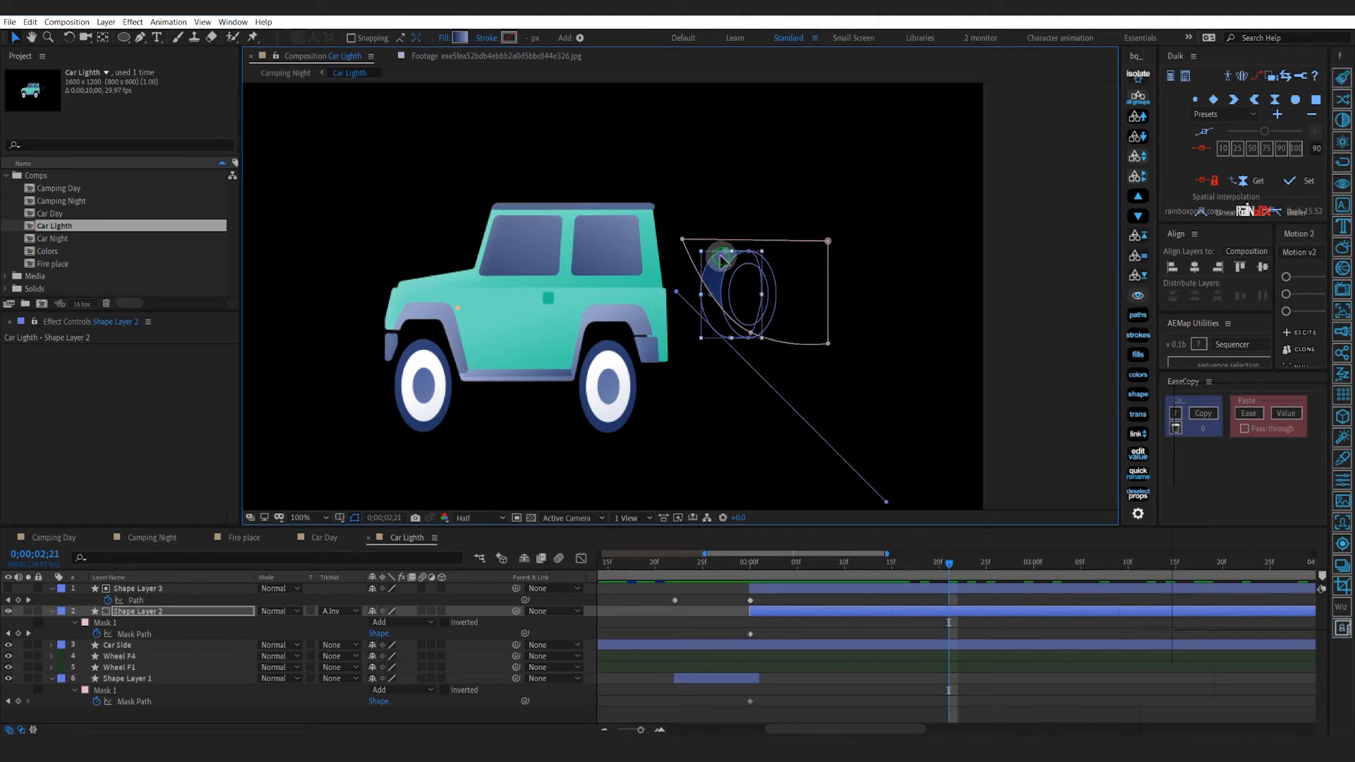
click(461, 38)
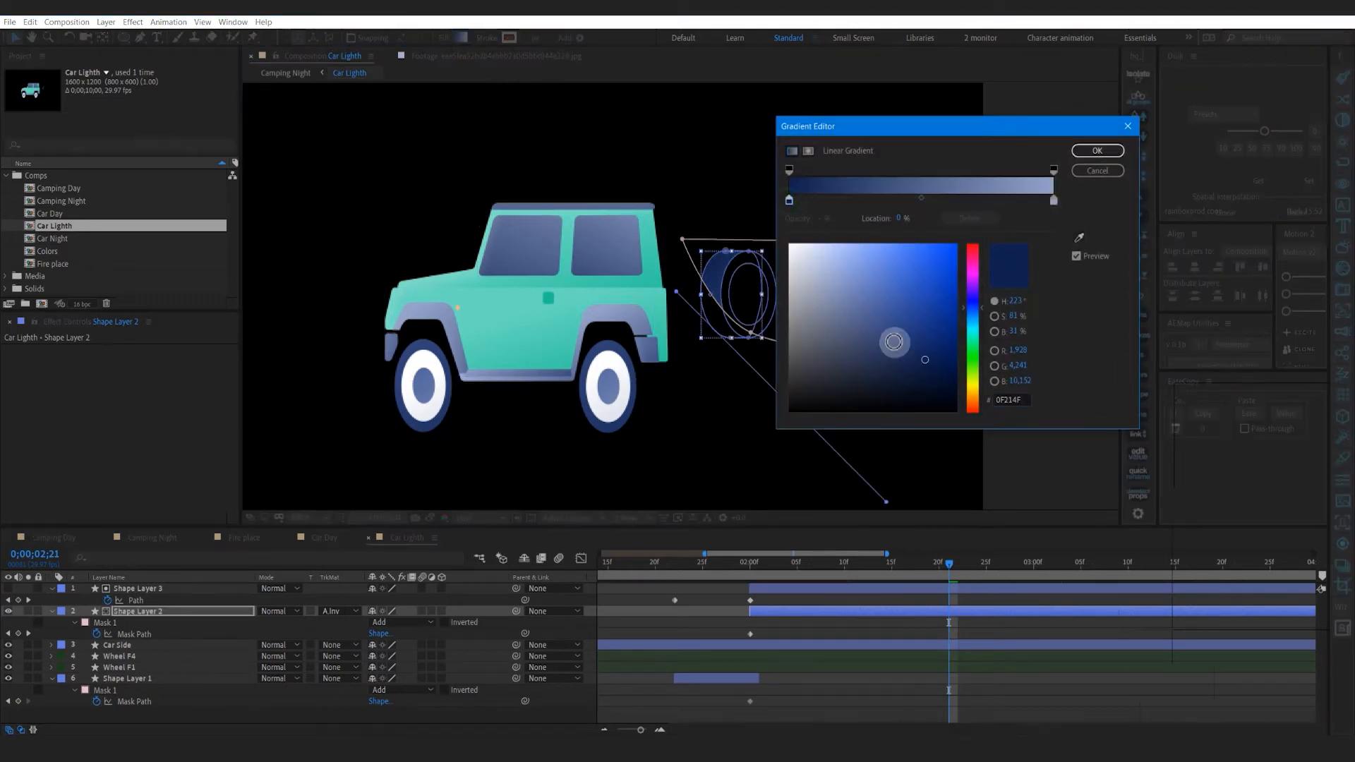
click(894, 320)
click(1097, 151)
click(157, 538)
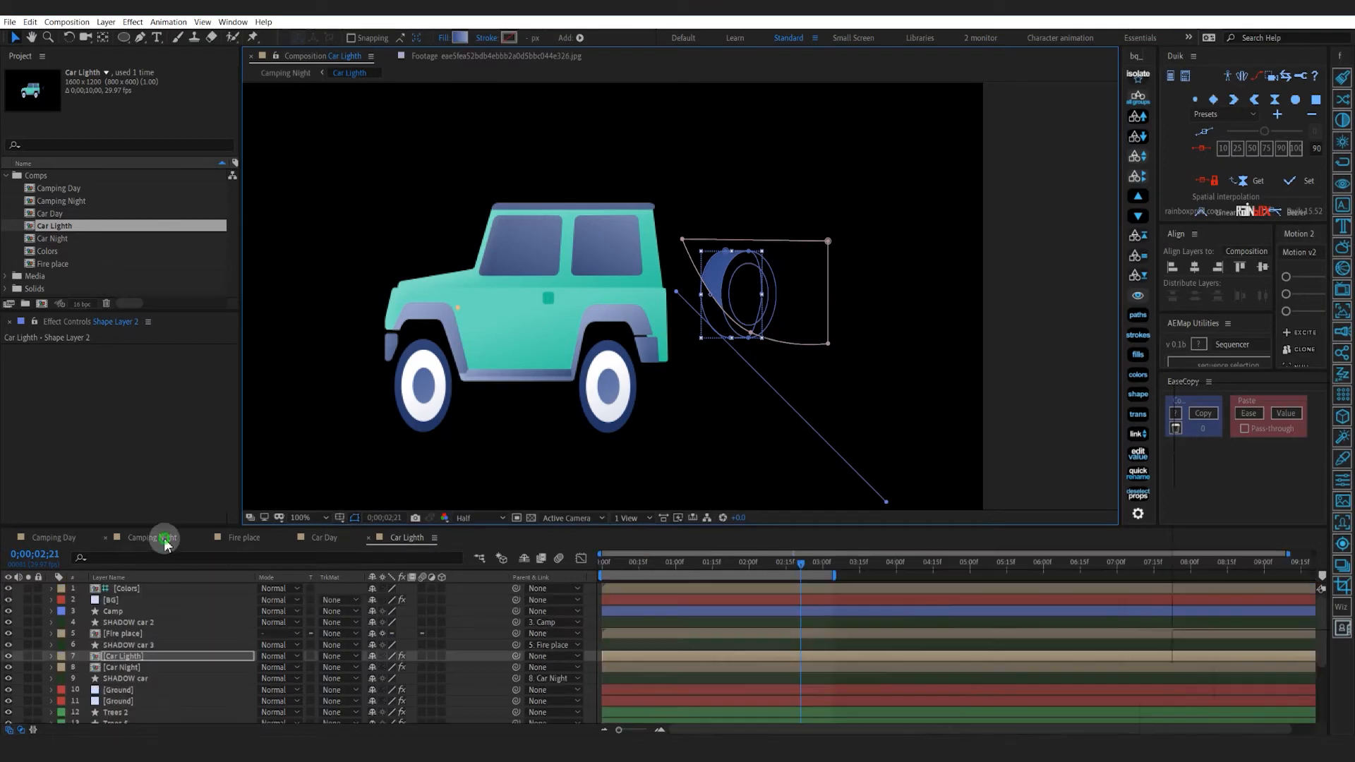
Switch to the Camping Night composition and preview its animation from the first frame
click(594, 632)
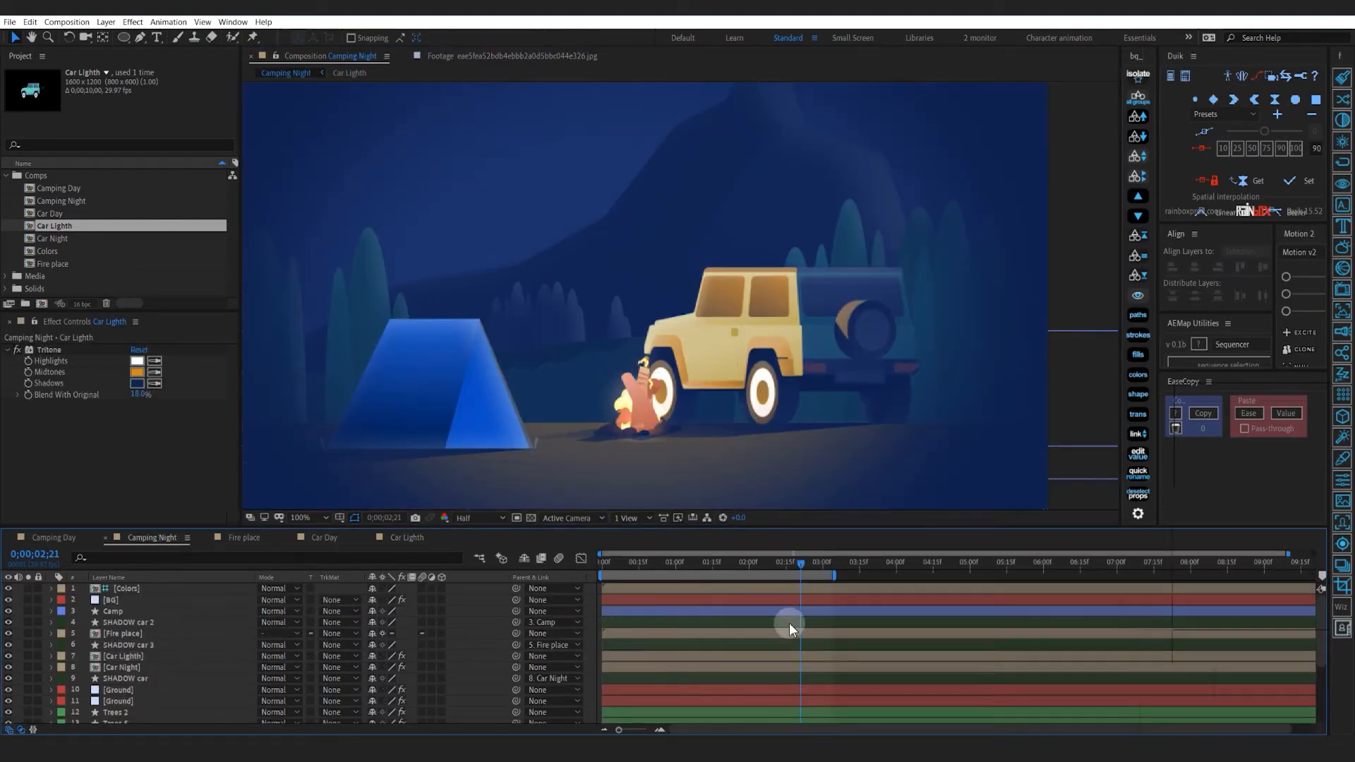
drag(801, 561, 739, 596)
key(Home)
key(space)
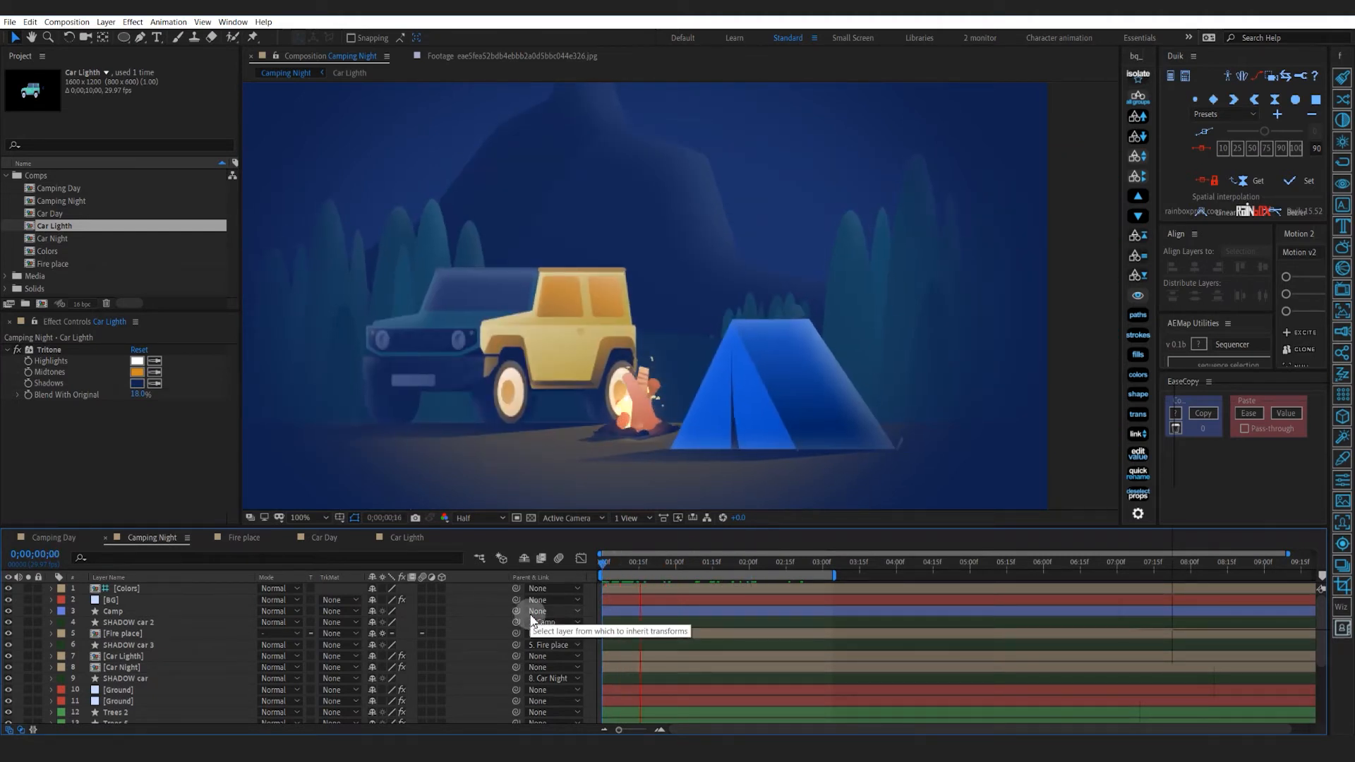
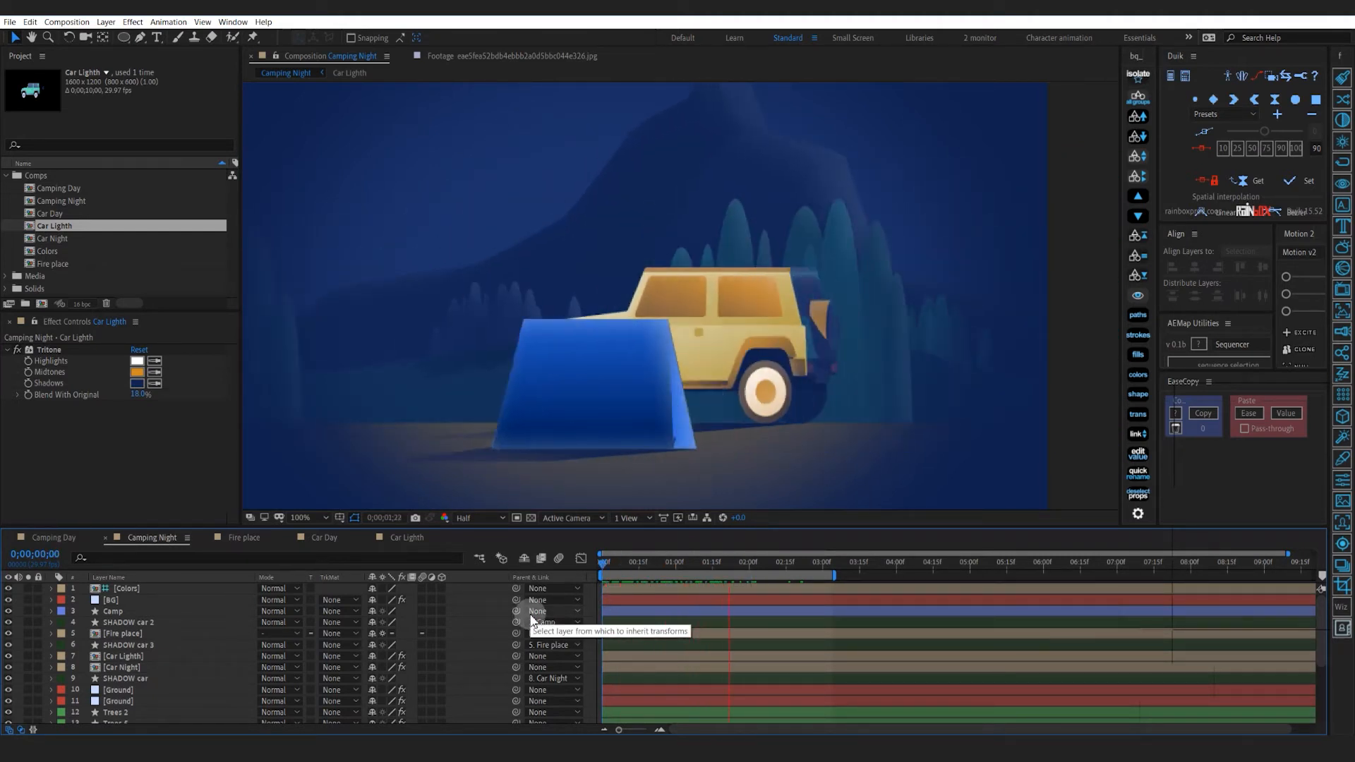
At 0;00;03;00, reposition the gradient of the tent's blue side so it runs from above the tent down to its base
click(820, 565)
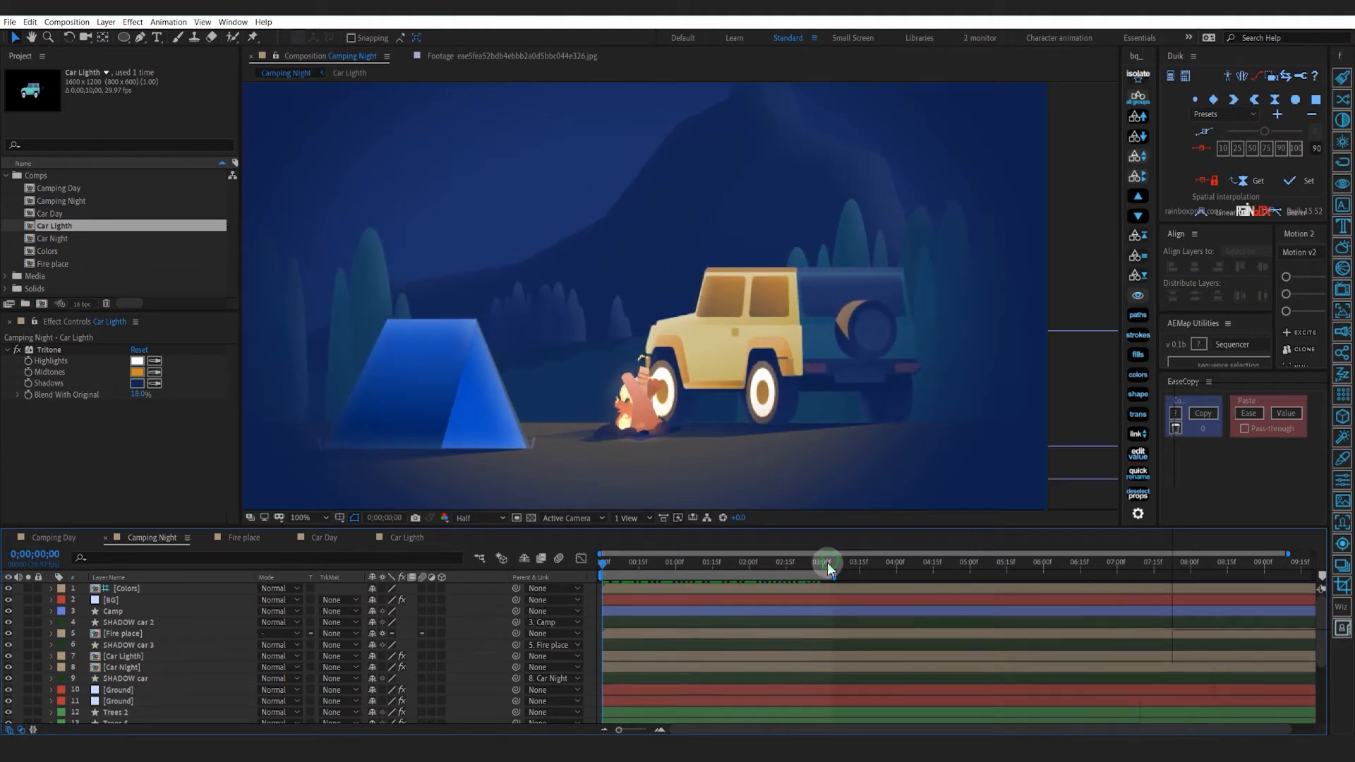
click(828, 613)
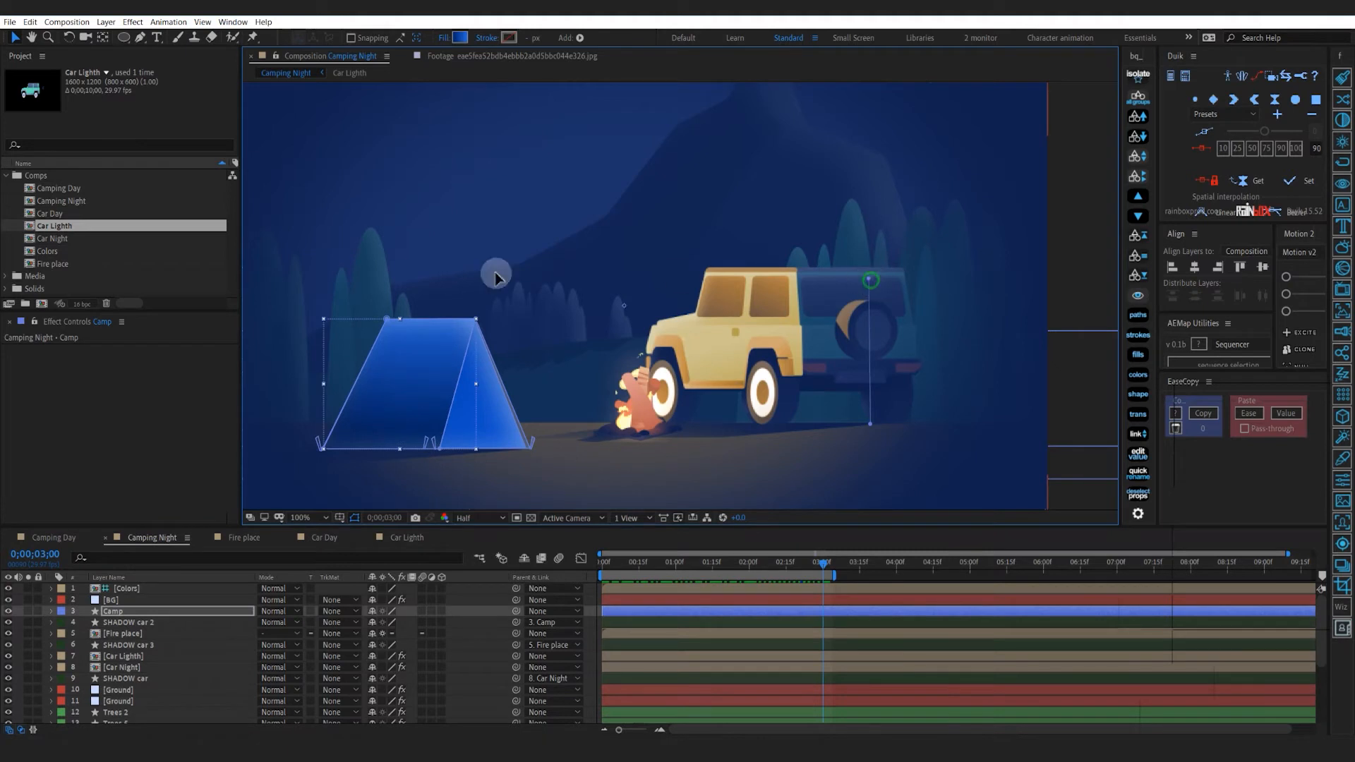
drag(869, 280, 369, 185)
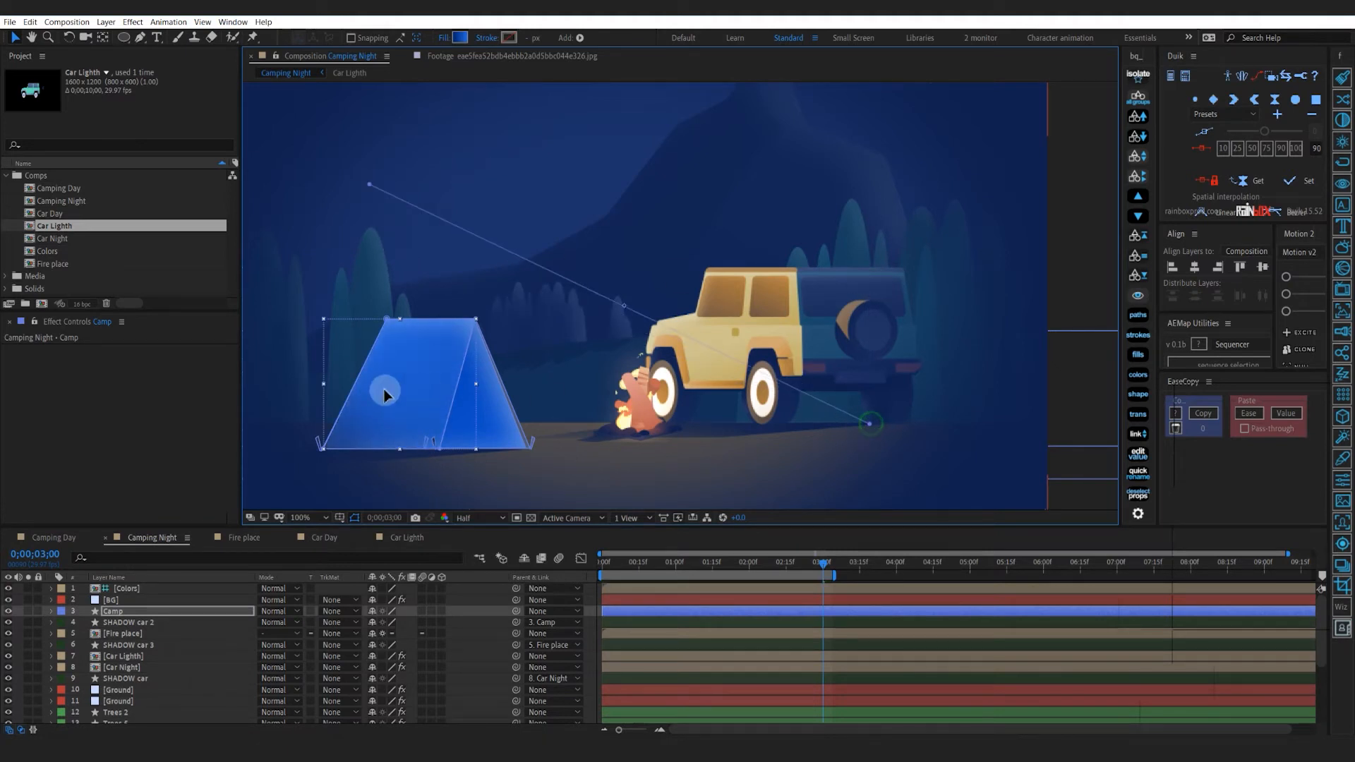
drag(384, 392, 404, 413)
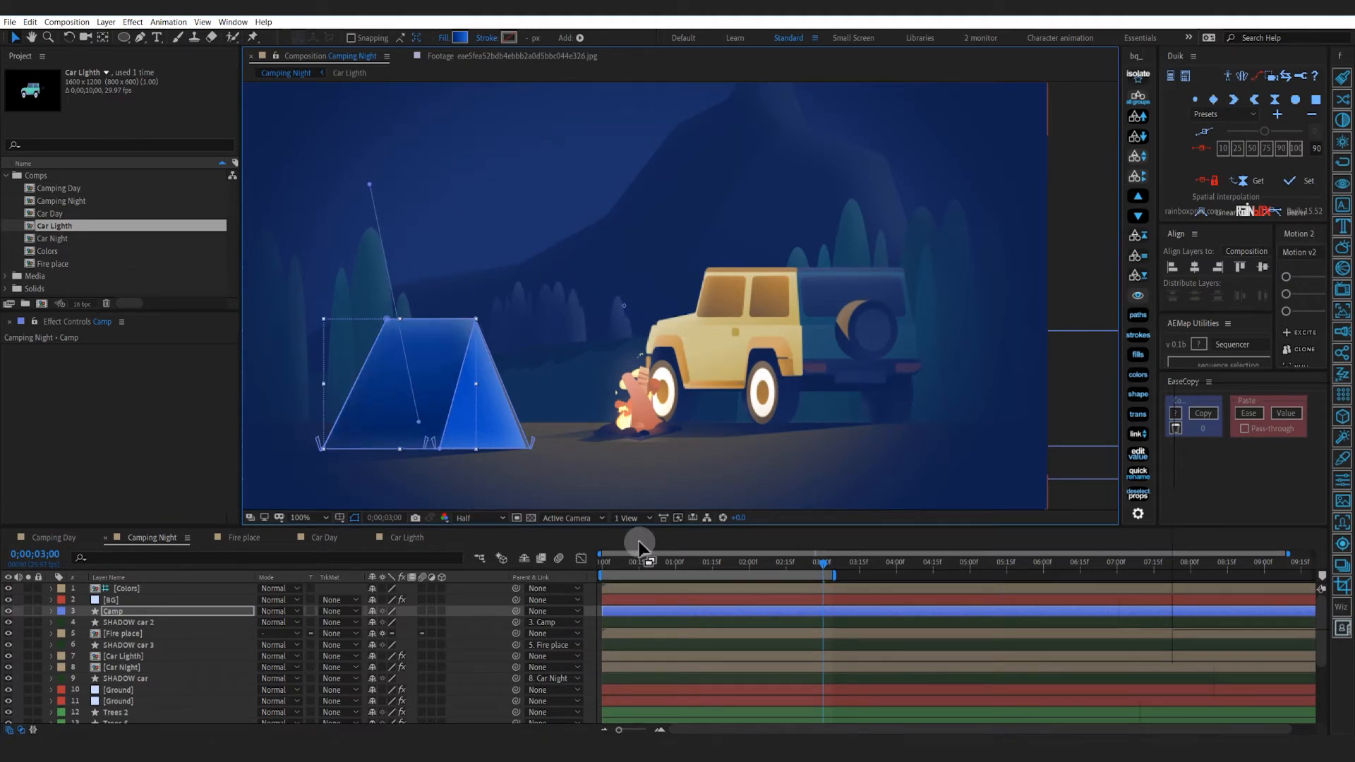
Duplicate the Camp layer and parent Camp 2 to Camp
click(633, 611)
key(ctrl+d)
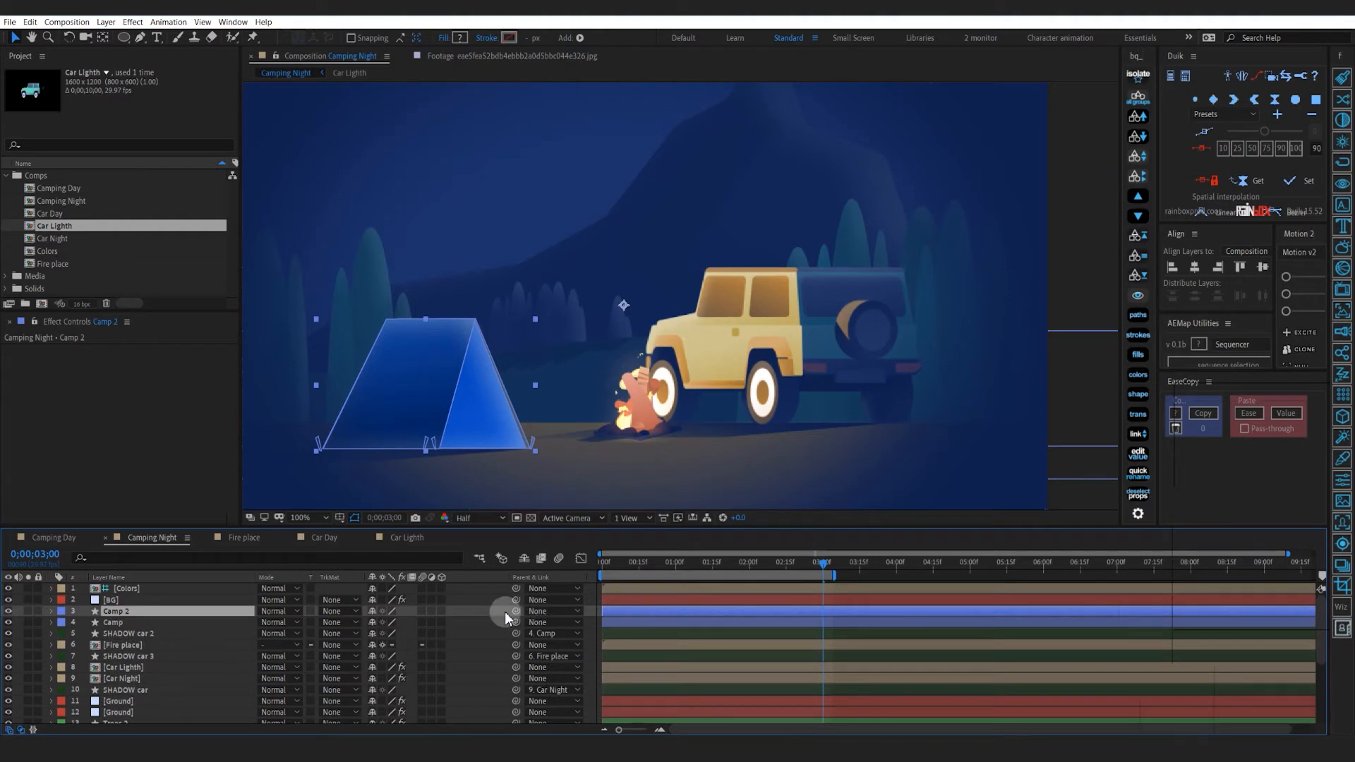
drag(573, 615, 576, 619)
Delete the blue side panel shape from the Camp 2 tent and solo that layer
double_click(389, 381)
key(Delete)
drag(403, 390, 666, 304)
scroll(579, 389, up, 1)
scroll(484, 410, down, 1)
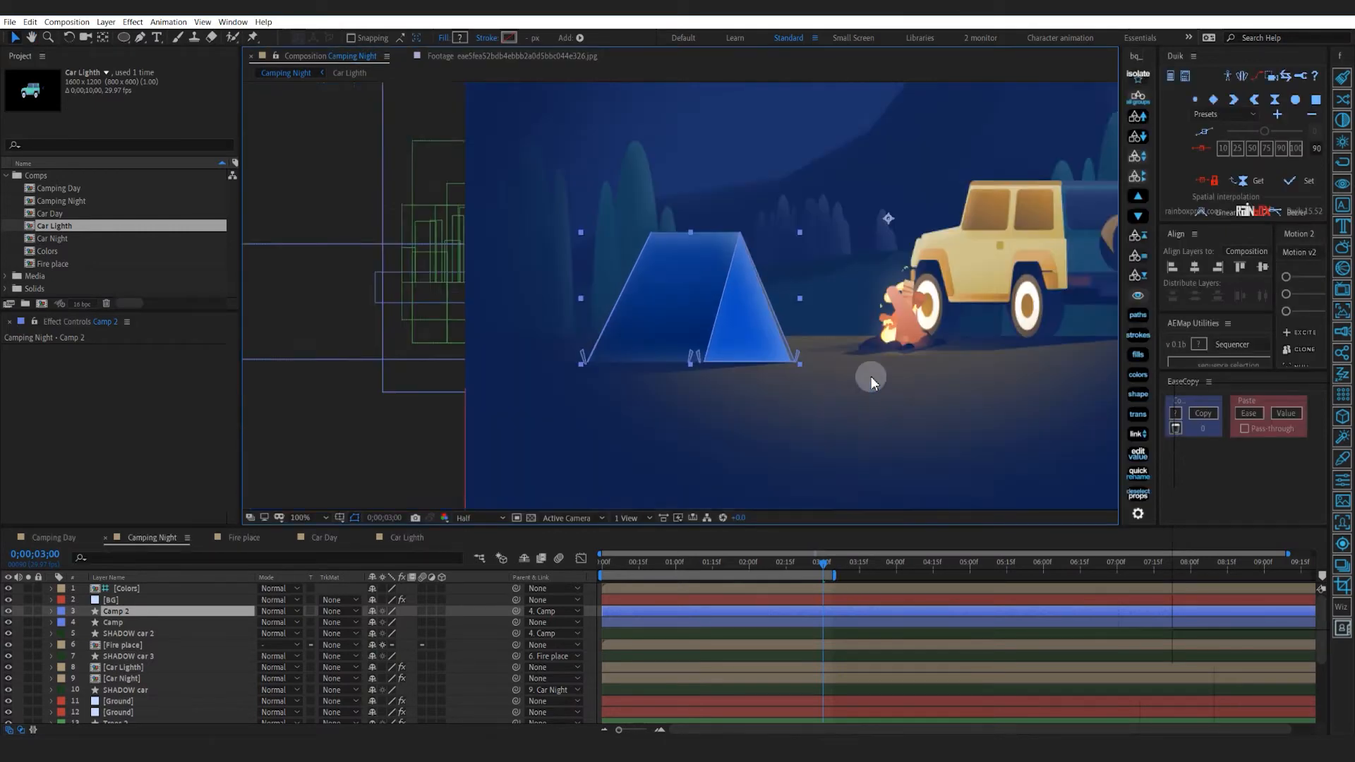
click(28, 611)
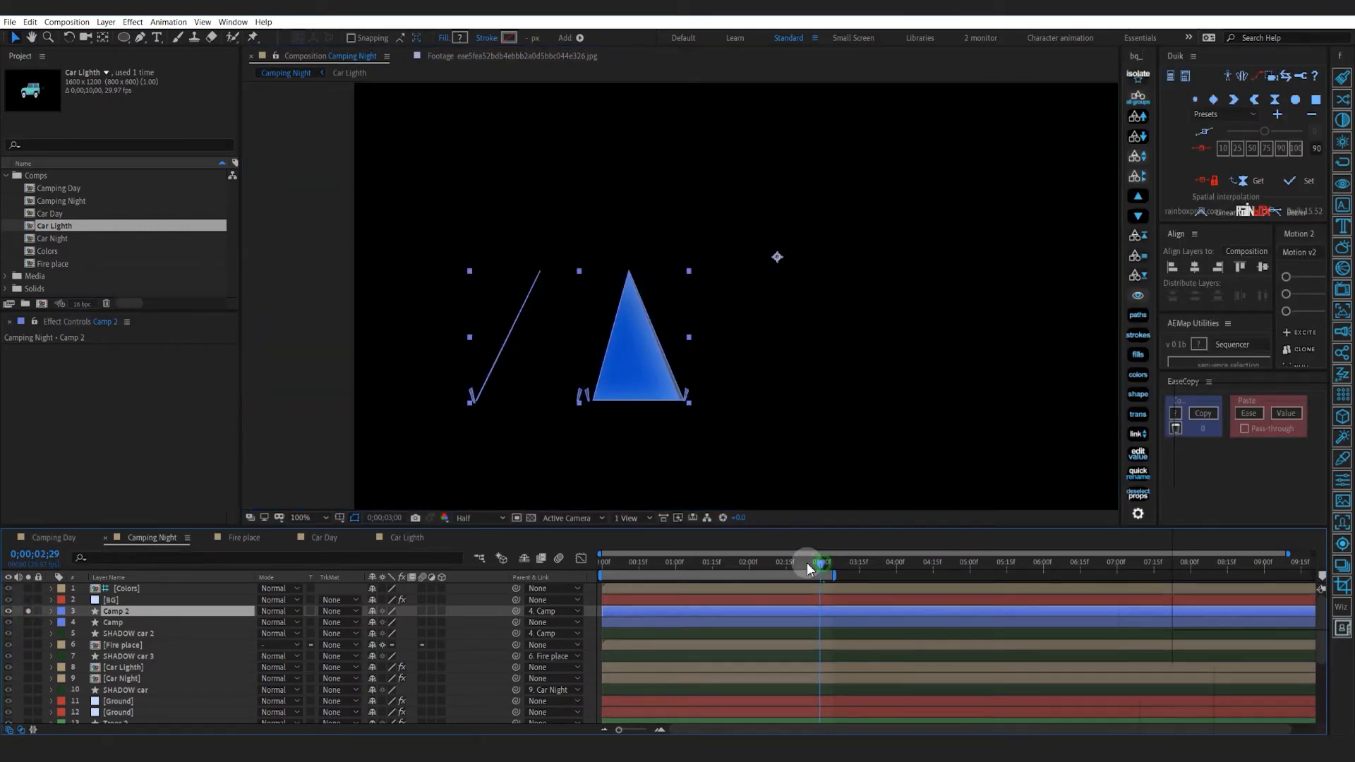
At the first frame, delete the split-front triangle shapes and the middle peg from the Camp 2 tent
drag(807, 562, 602, 571)
scroll(920, 365, up, 1)
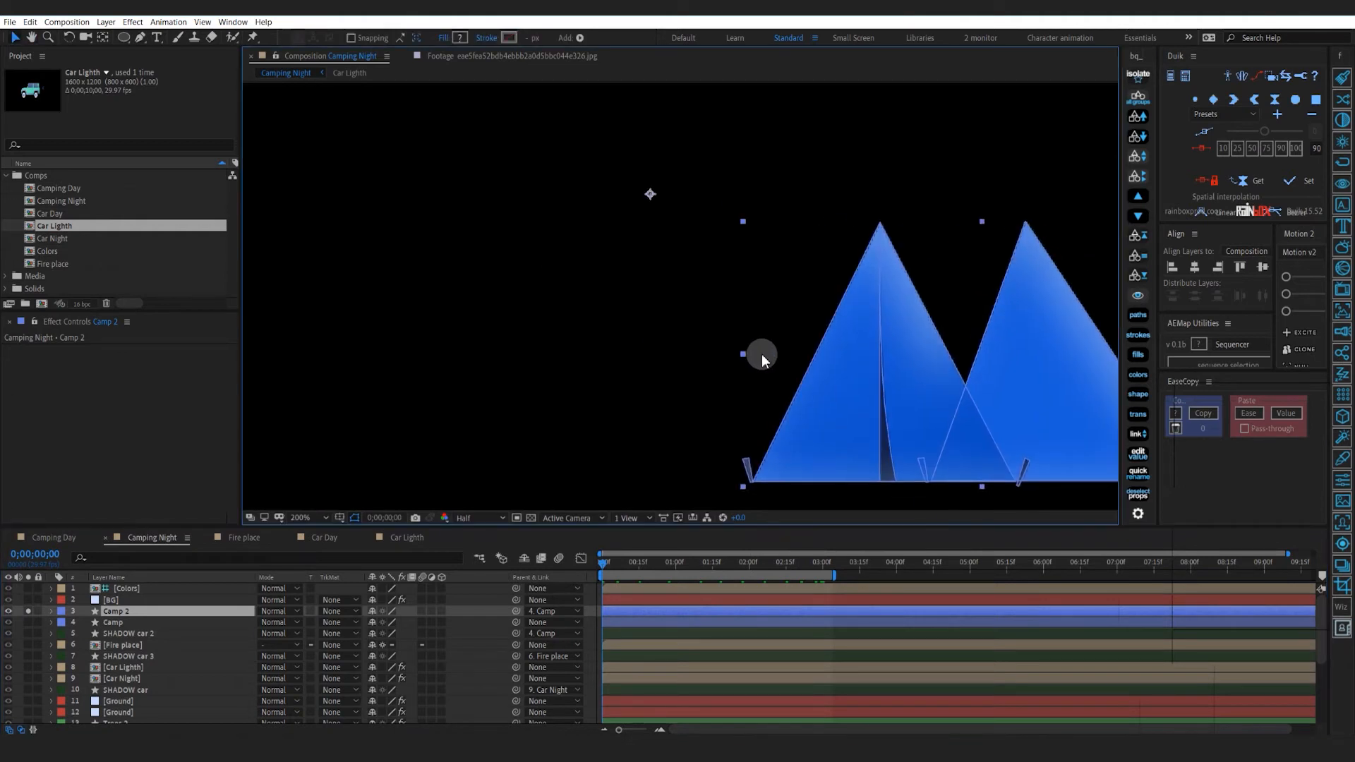
click(833, 356)
key(Delete)
click(884, 387)
key(Delete)
click(921, 464)
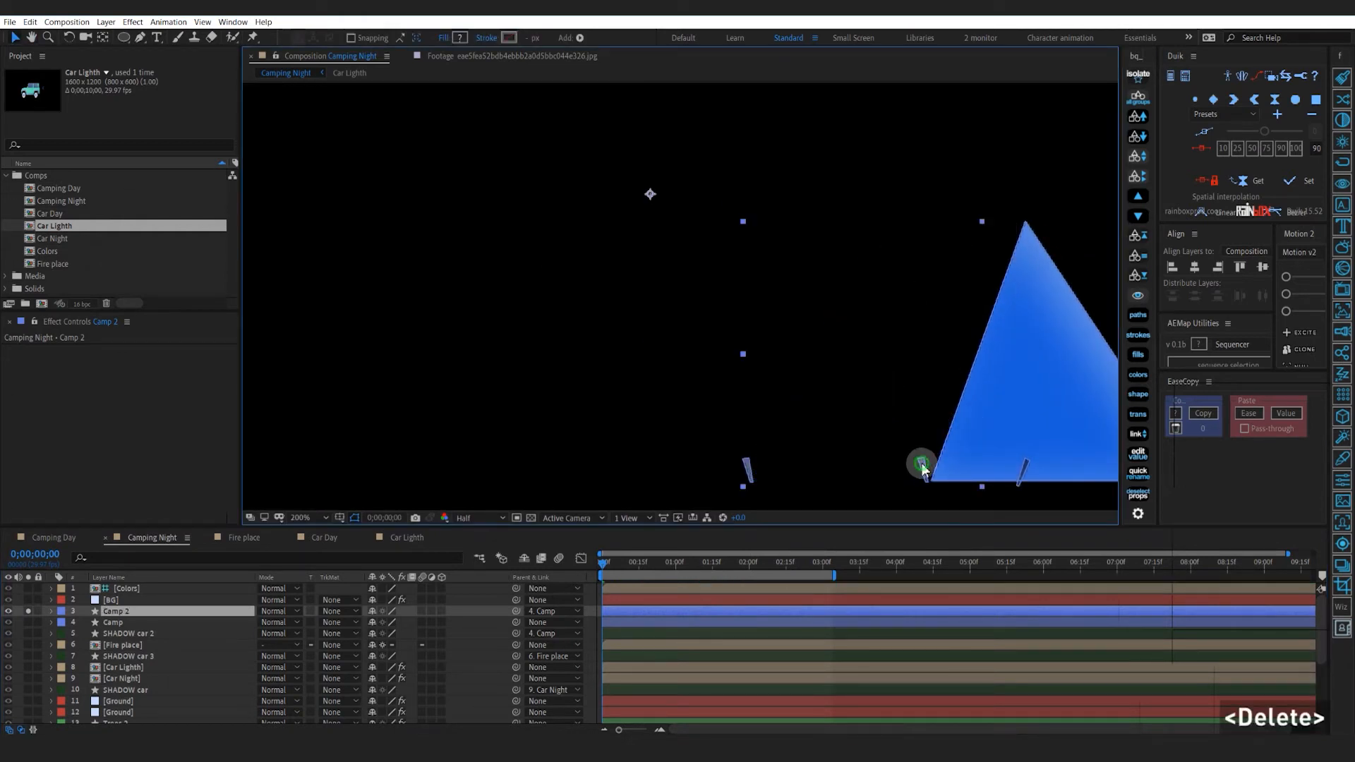
key(Delete)
Around three seconds, delete the surplus tent pieces from Camp 2, keeping the front face and the two pegs beside it, and inspect its keyframes
scroll(837, 367, down, 1)
drag(638, 560, 824, 599)
click(454, 385)
key(Delete)
click(368, 395)
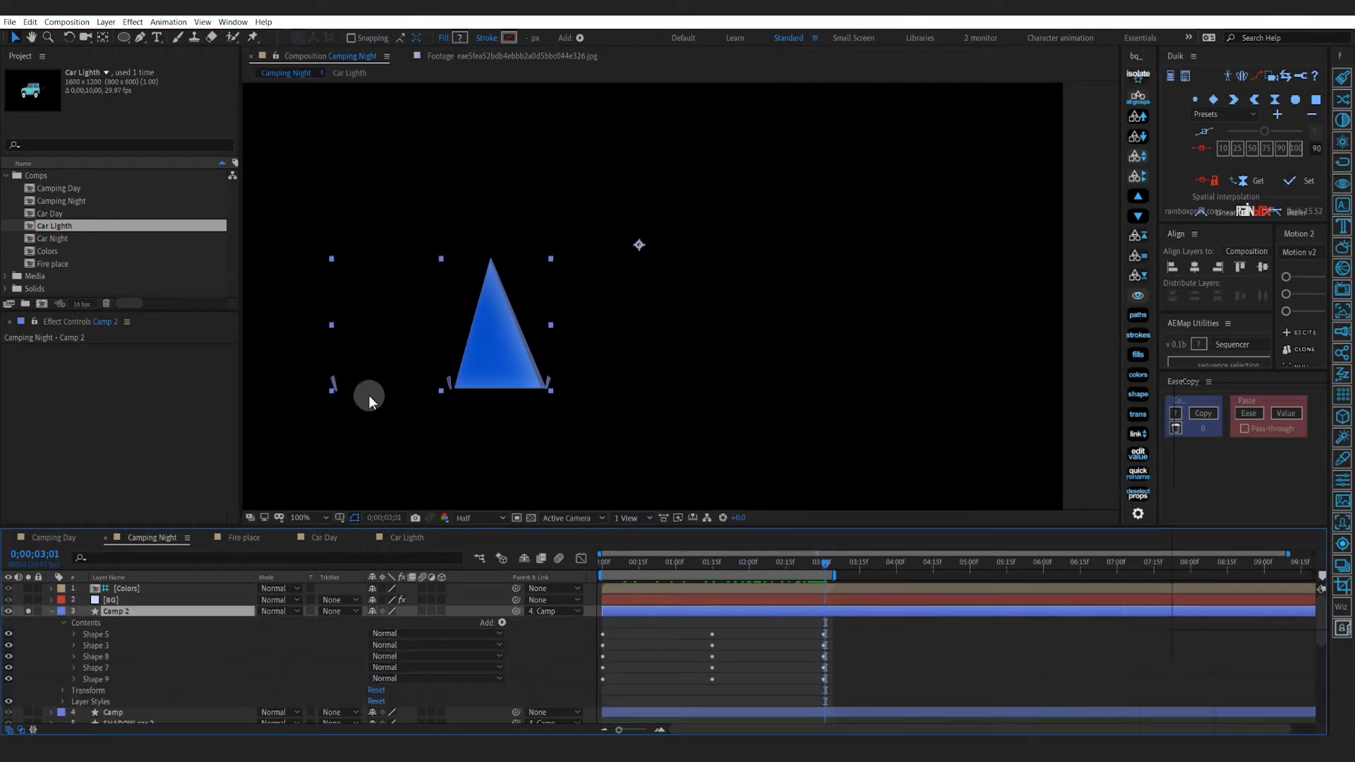
drag(646, 563, 827, 610)
click(362, 394)
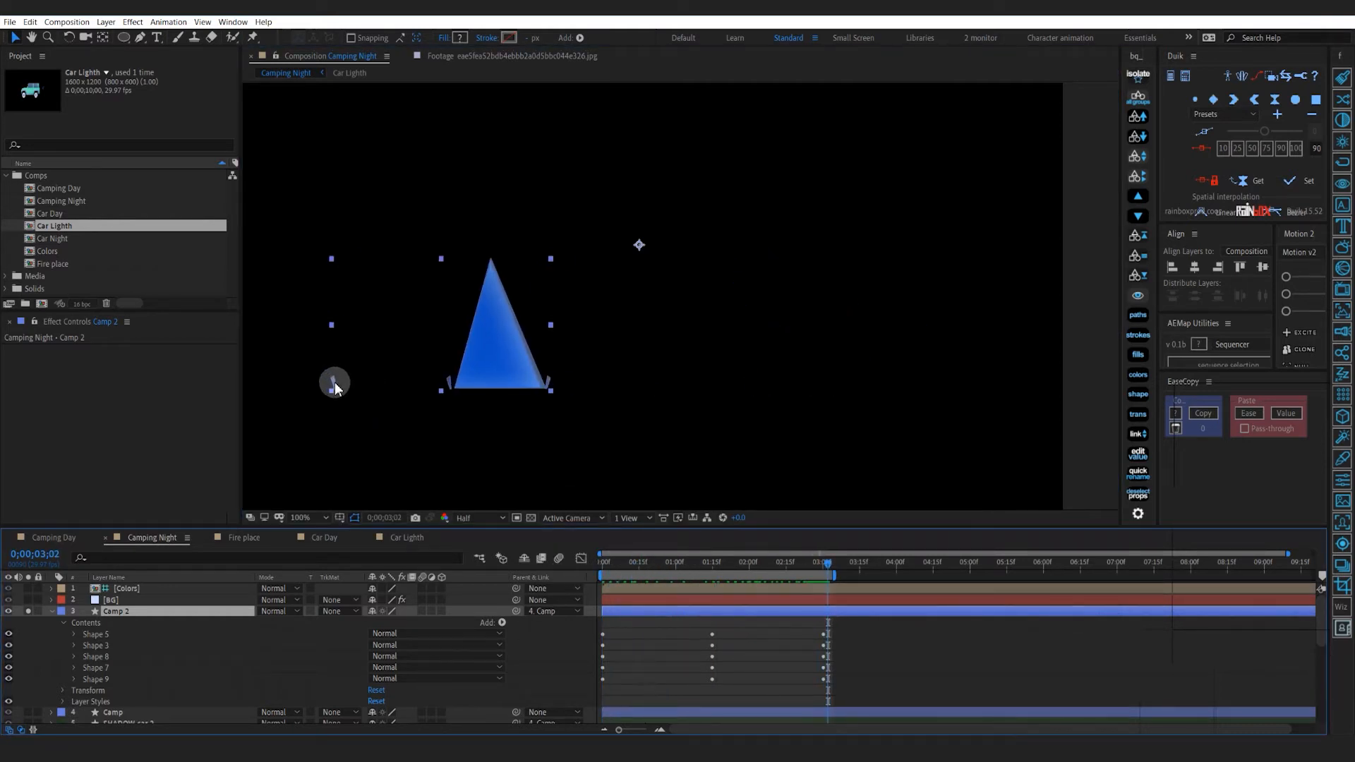
key(Delete)
key(u)
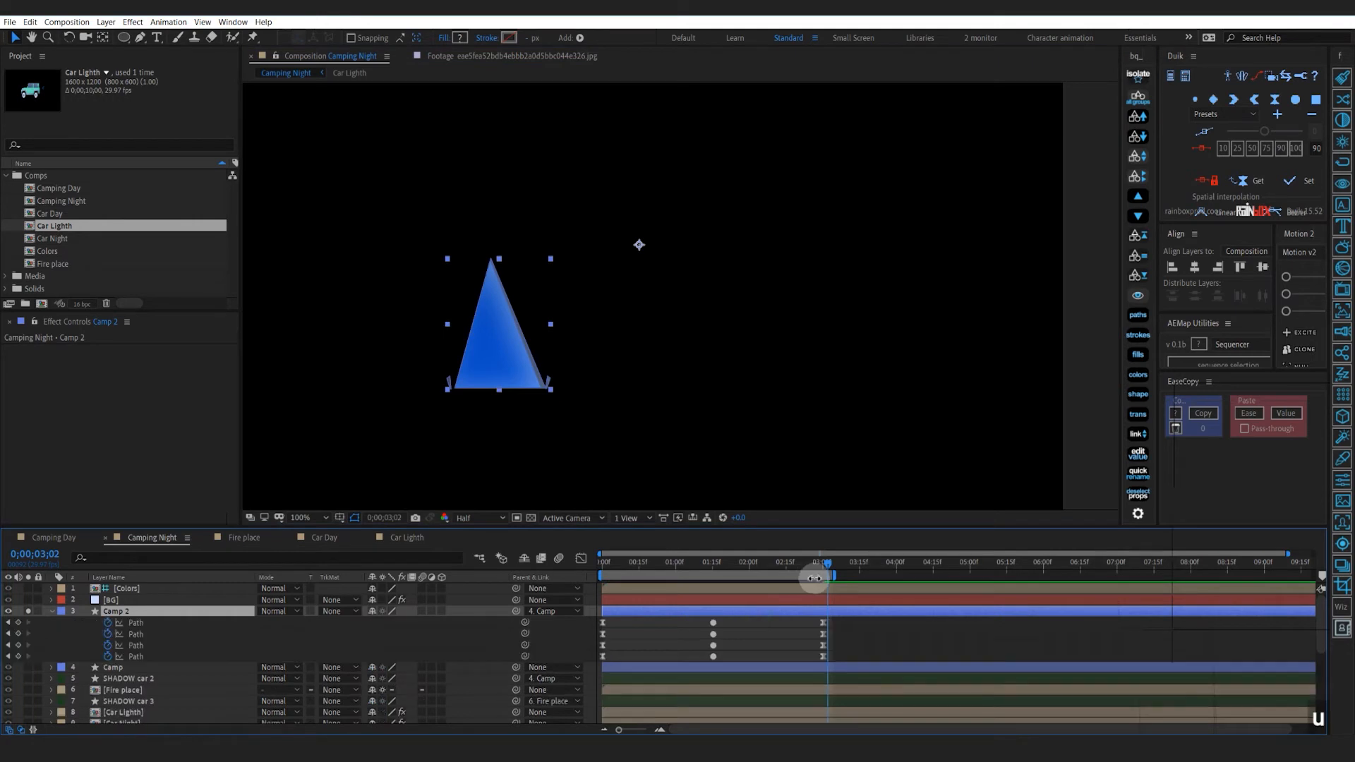
key(u)
Copy the Tritone effect from the Car Lighth layer and paste it onto Camp 2
click(589, 611)
scroll(571, 430, up, 1)
drag(572, 430, 781, 333)
click(722, 666)
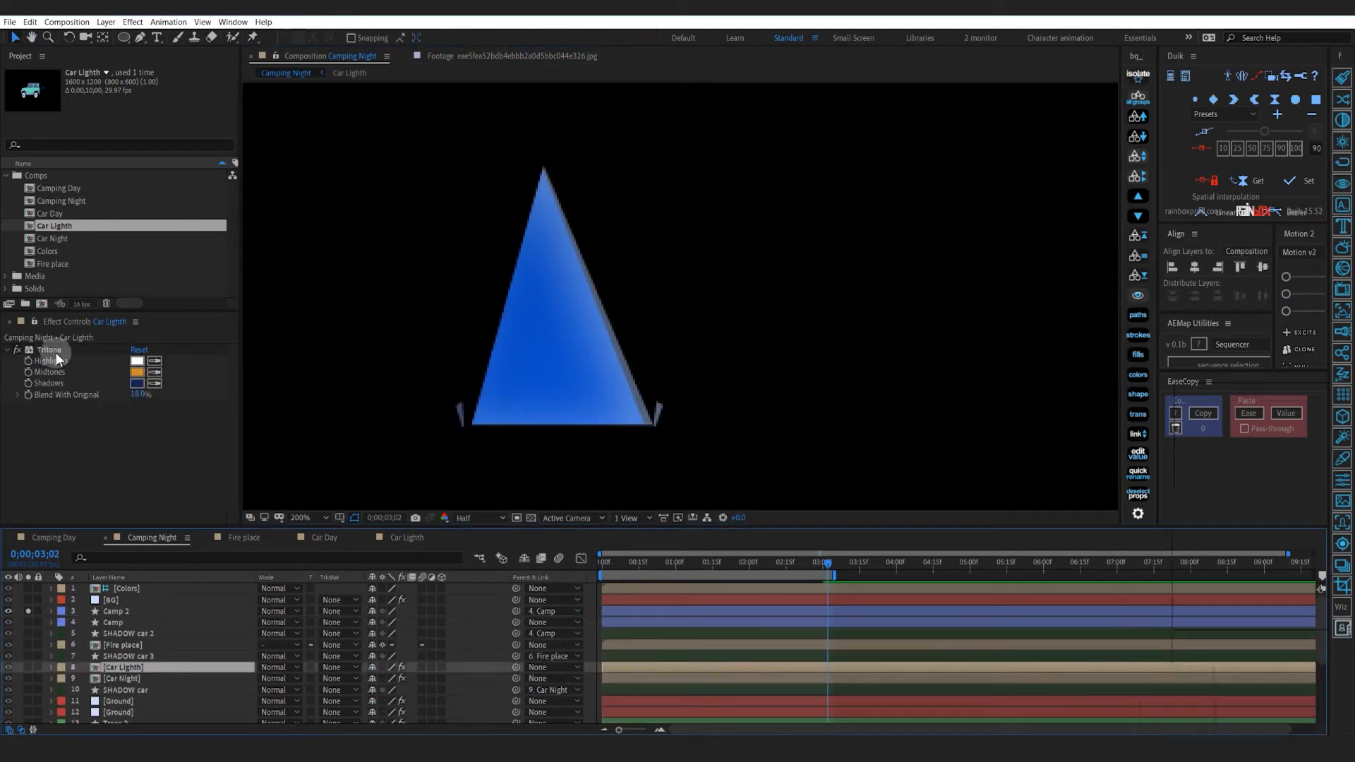
key(ctrl+c)
click(743, 610)
key(ctrl+v)
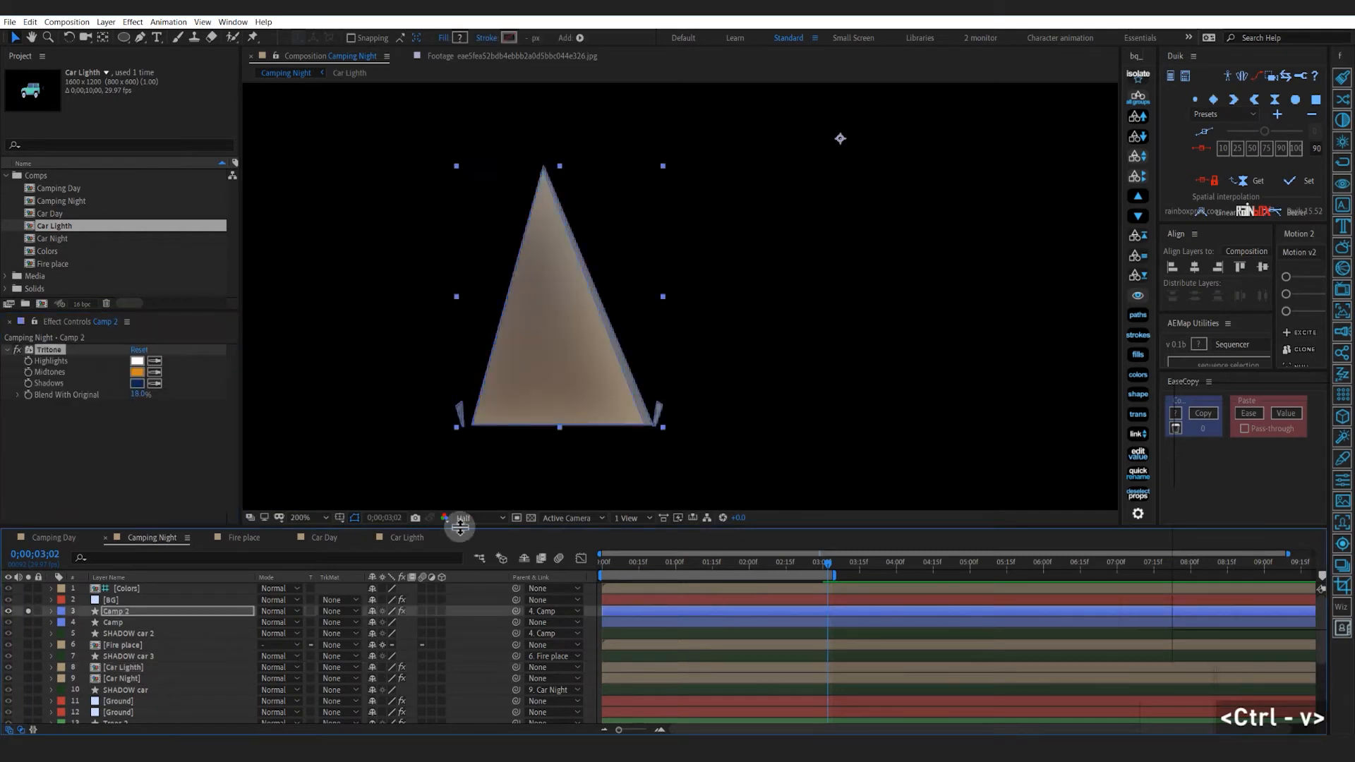
Preview the tinted tent face on Camp 2 and turn off the layer's solo
drag(822, 563, 746, 584)
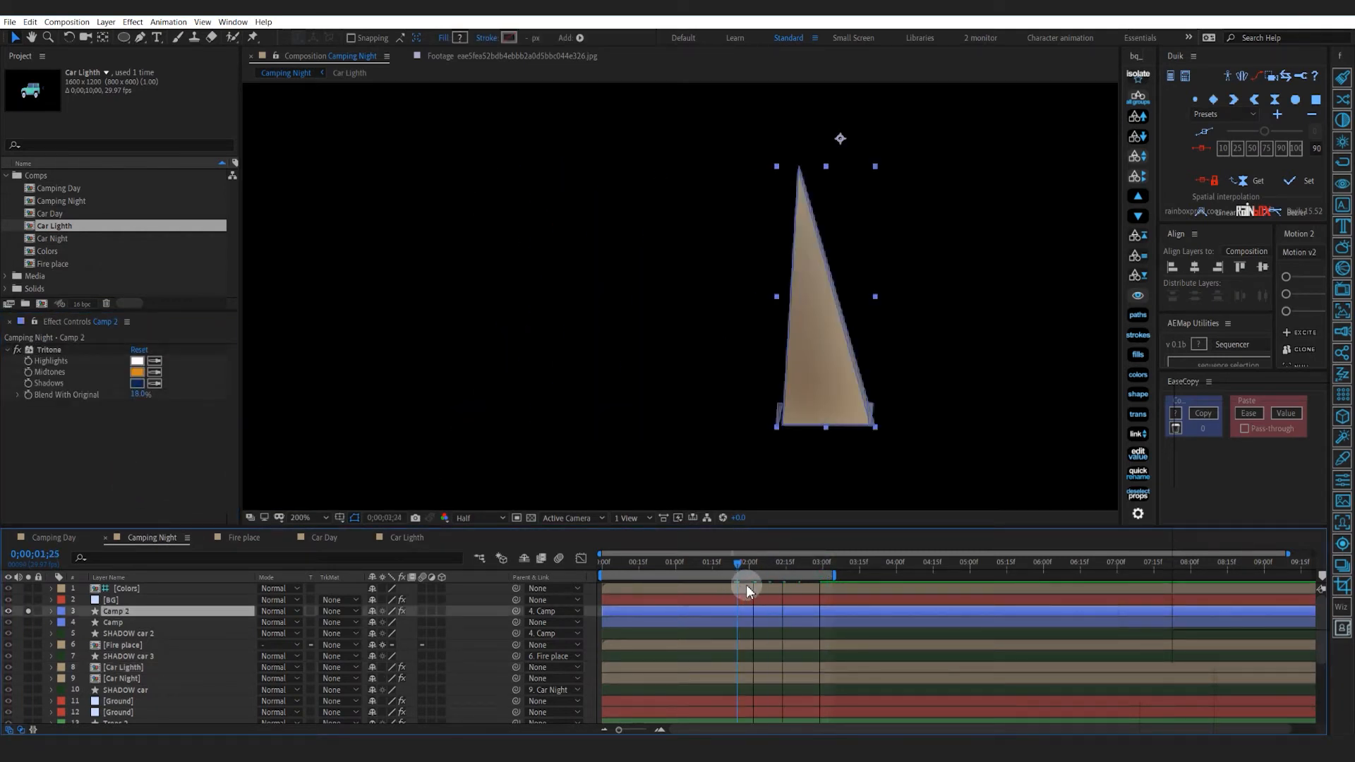
key(space)
click(29, 612)
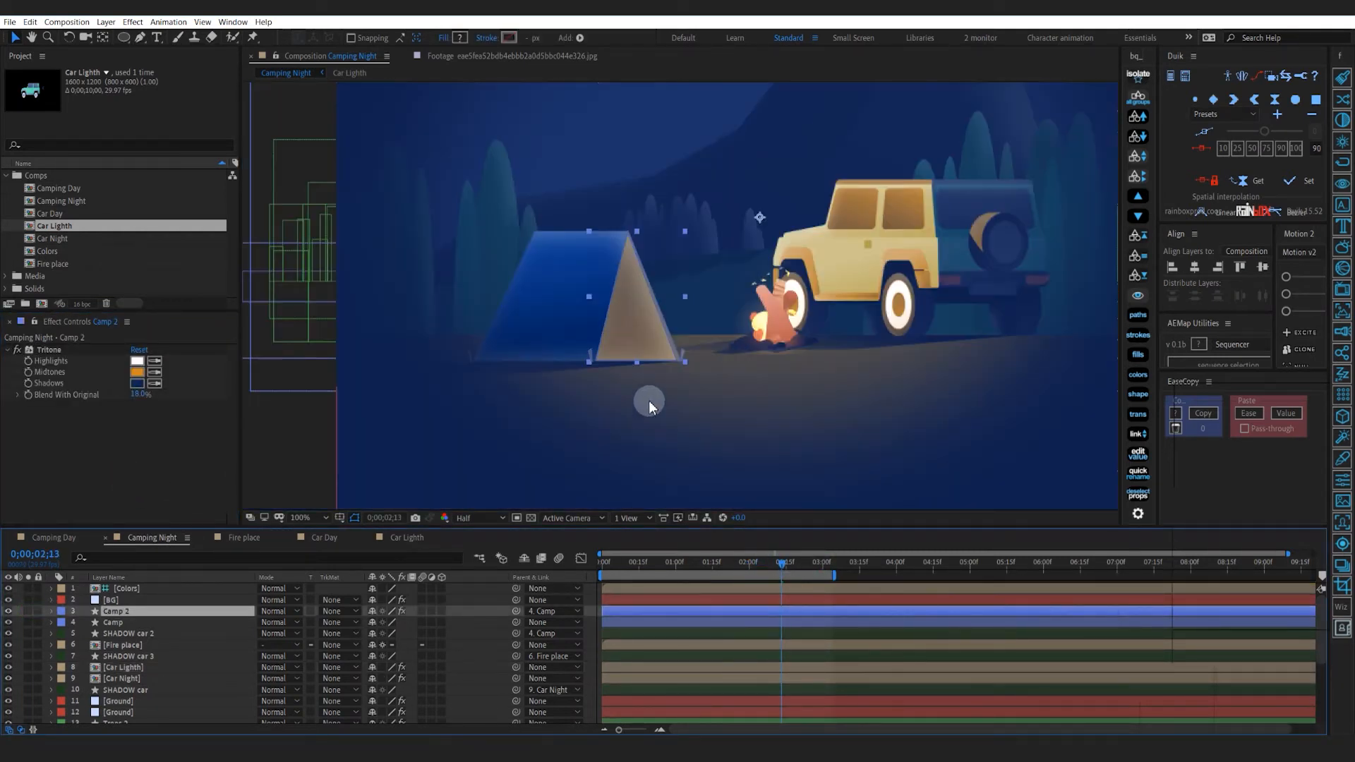
Change Camp 2's Tritone shadows from dark blue to orange and give the midtones a lighter orange
click(137, 387)
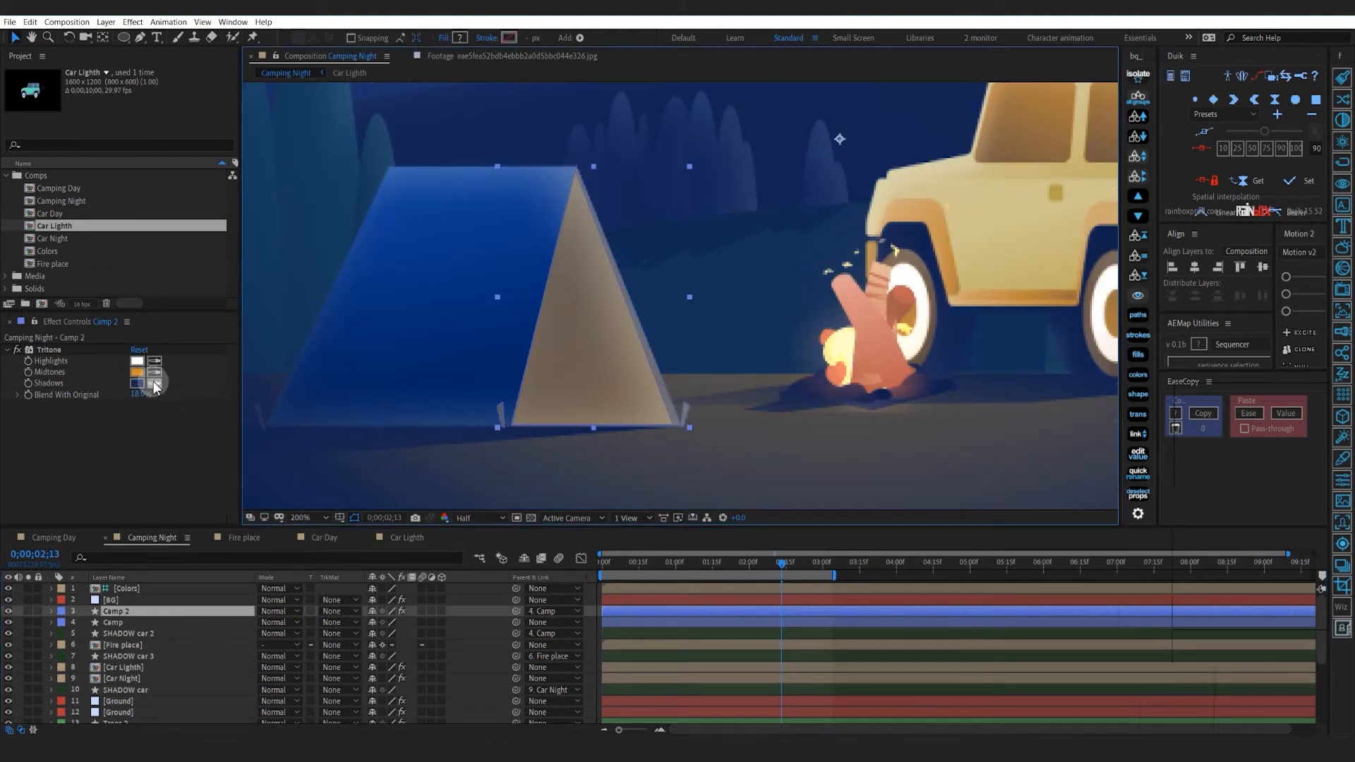
click(138, 374)
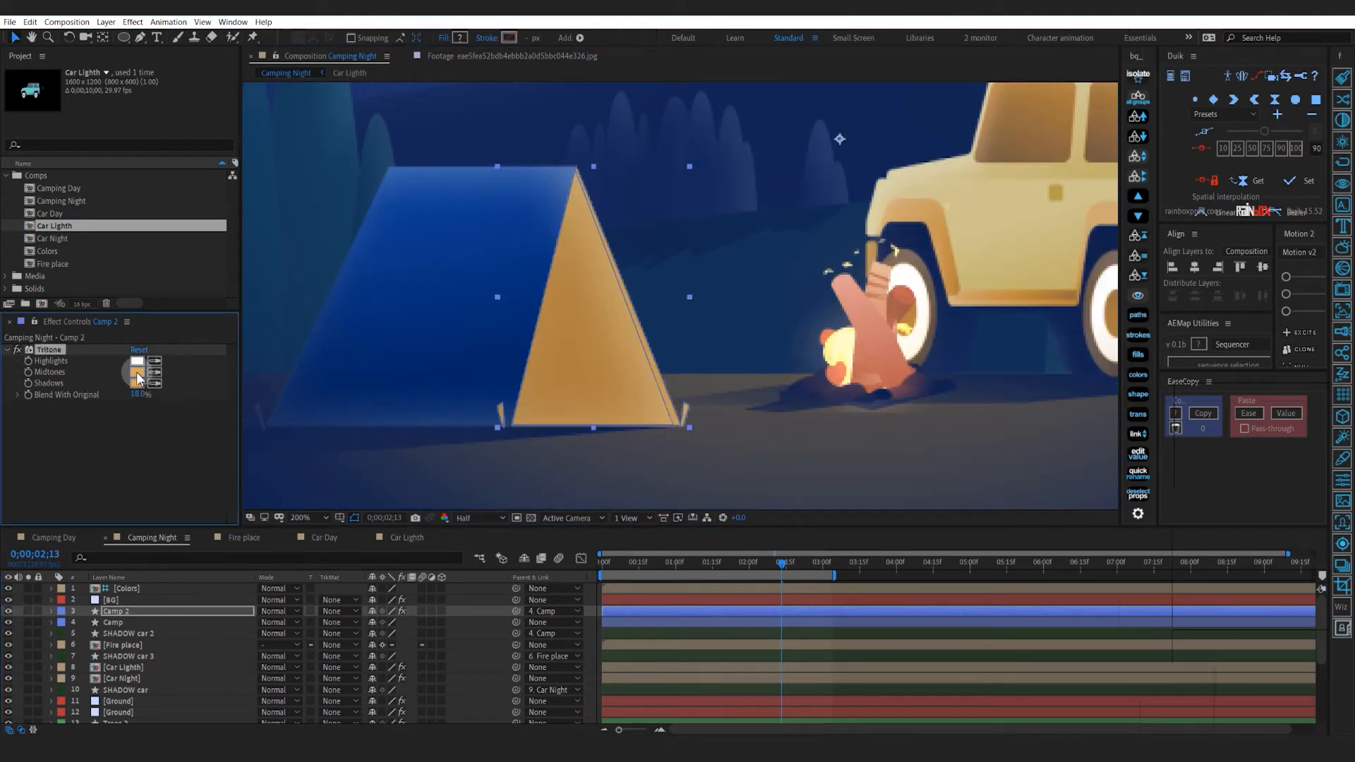
click(138, 374)
click(850, 332)
click(993, 322)
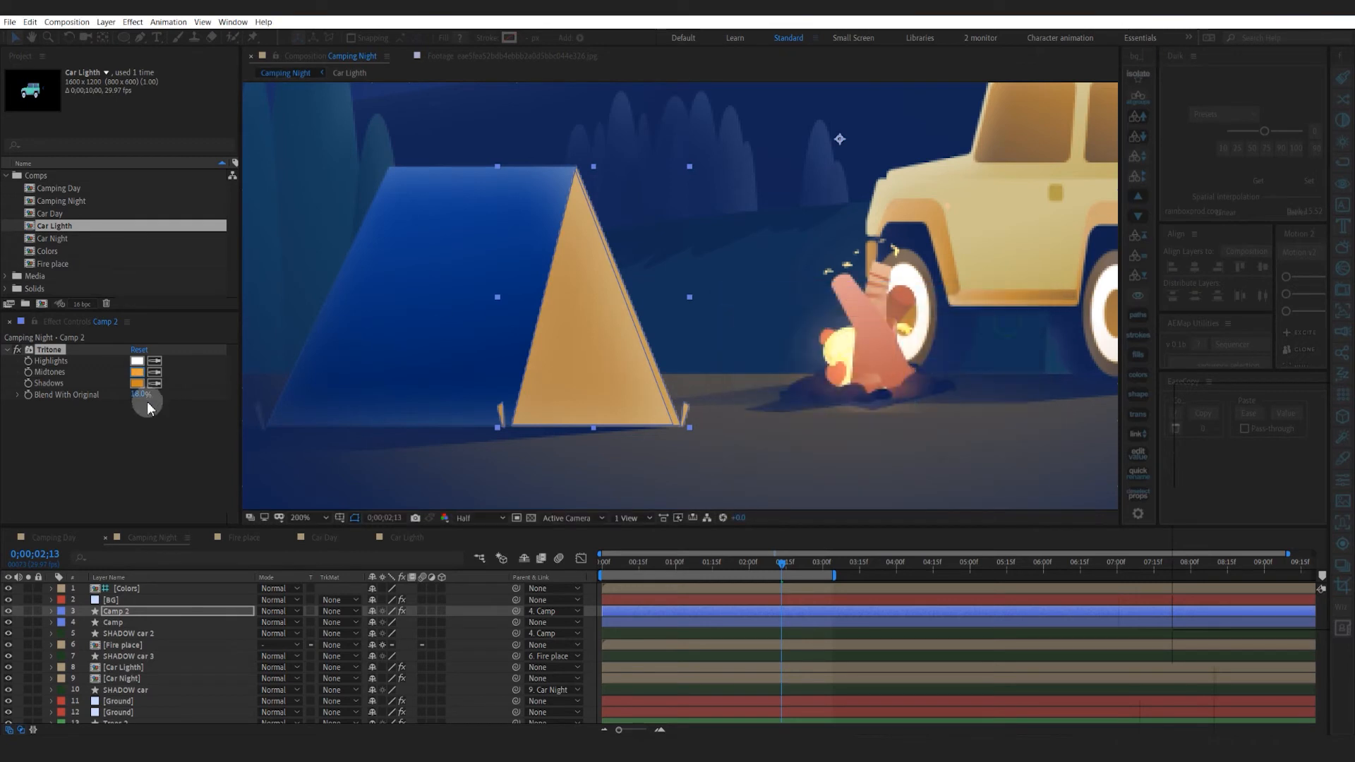
Set the Tritone shadows color of Camp 2 to D47D00
click(137, 383)
mouse_move(881, 355)
mouse_down()
mouse_move(903, 367)
mouse_move(918, 342)
mouse_up()
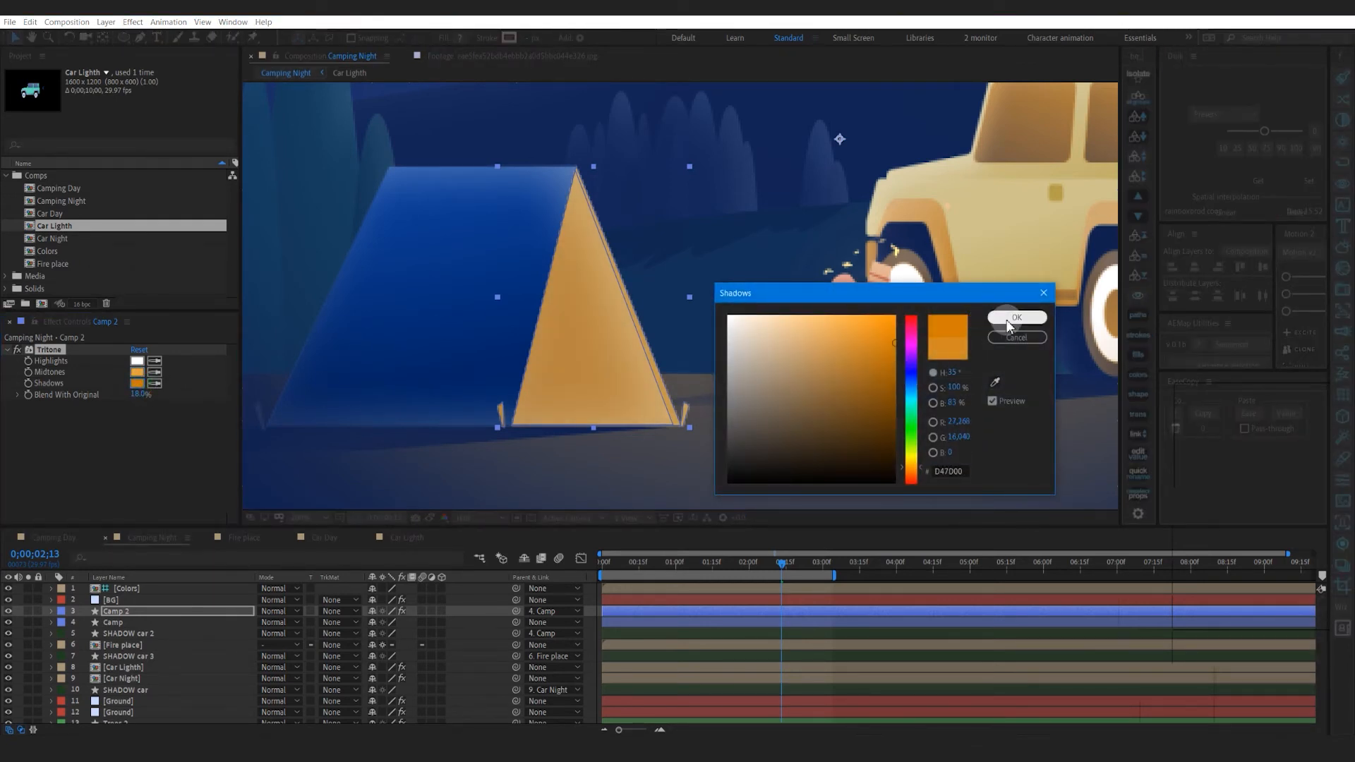
click(1016, 317)
At Camp 2's 0;00;03;00 keyframe, use the Pen tool to delete the lower path points of the peg nearest the campfire
scroll(668, 413, up, 1)
drag(668, 415, 716, 242)
drag(719, 312, 768, 283)
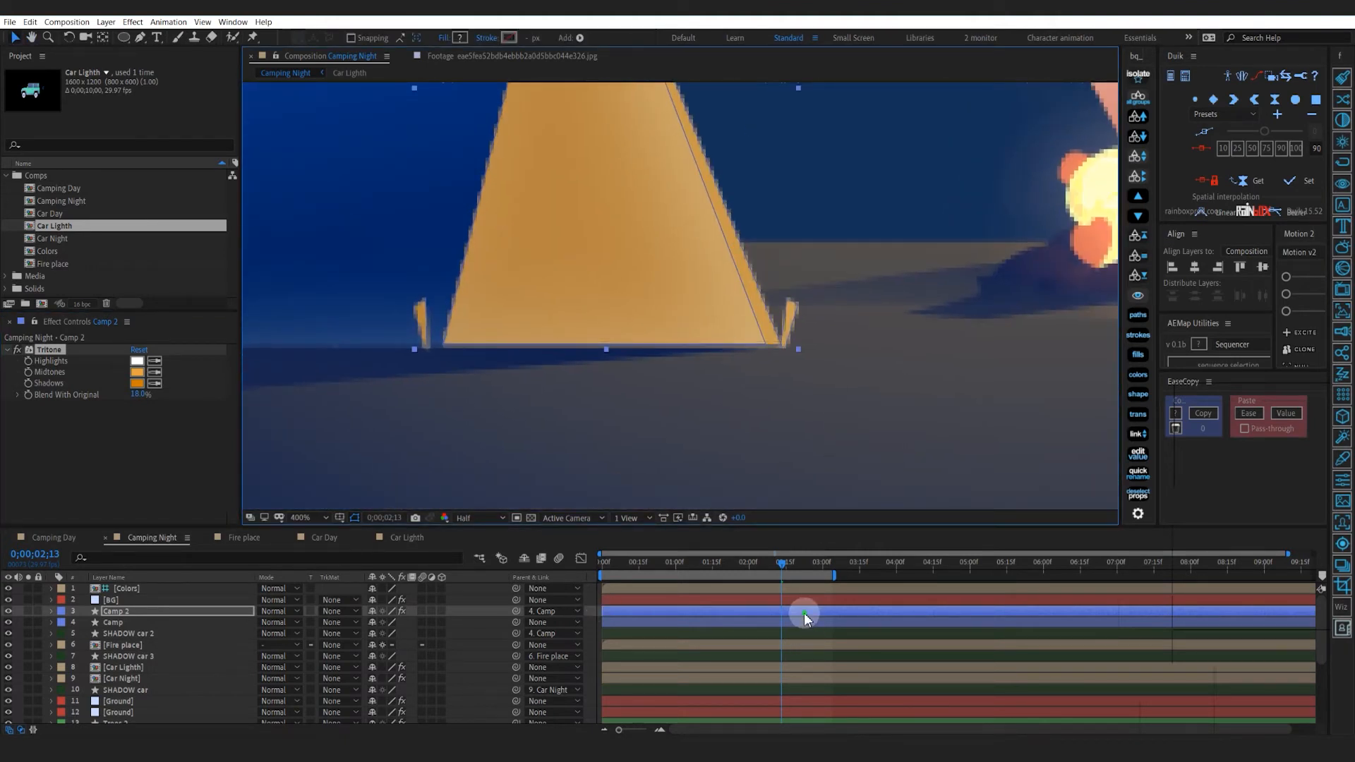
key(u)
key(k)
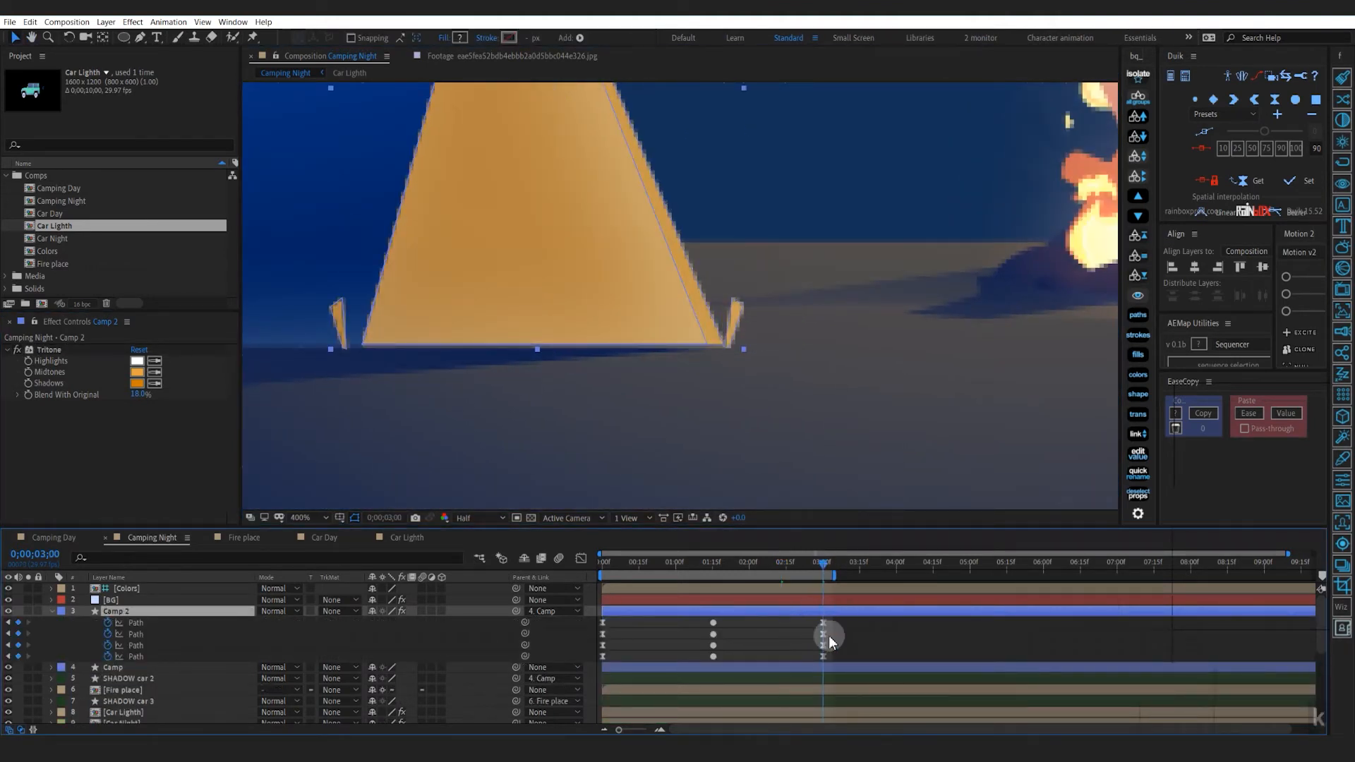
key(g)
scroll(776, 348, up, 1)
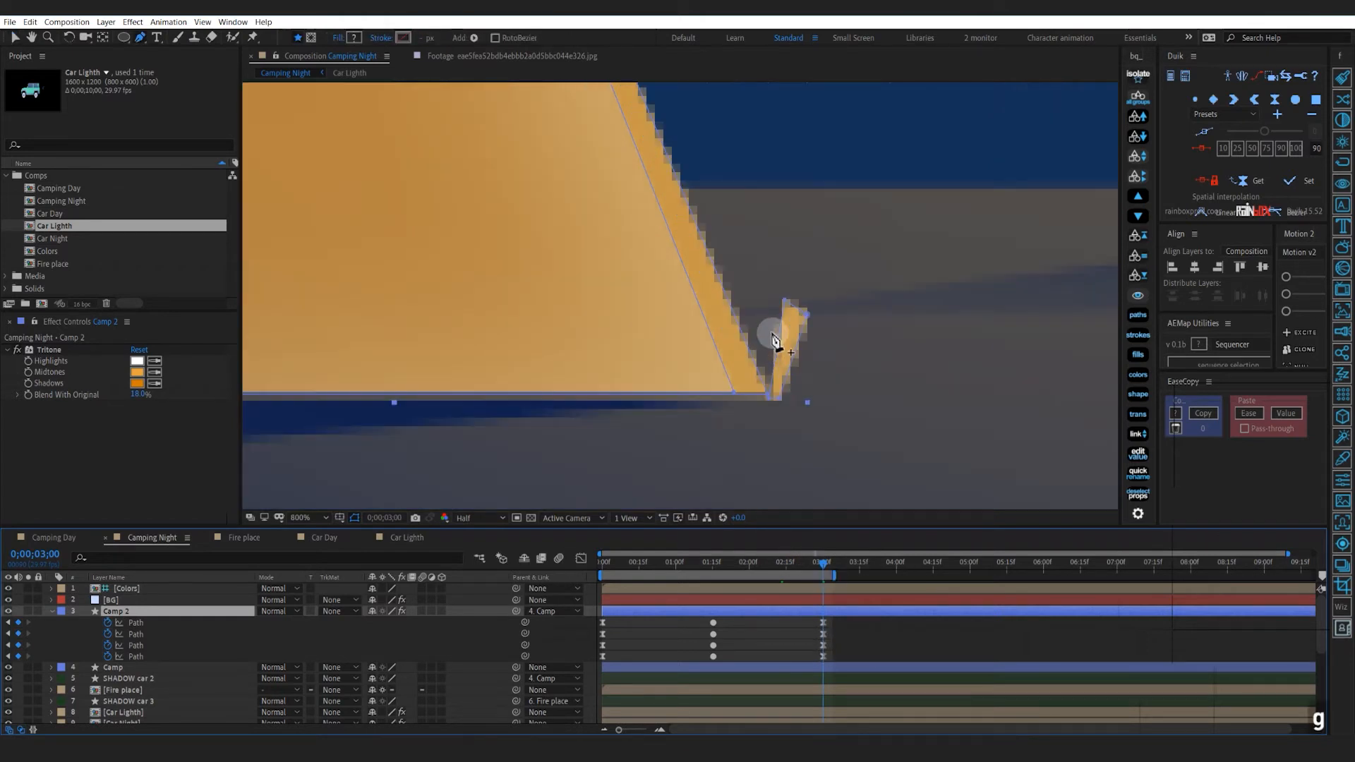
scroll(777, 402, up, 1)
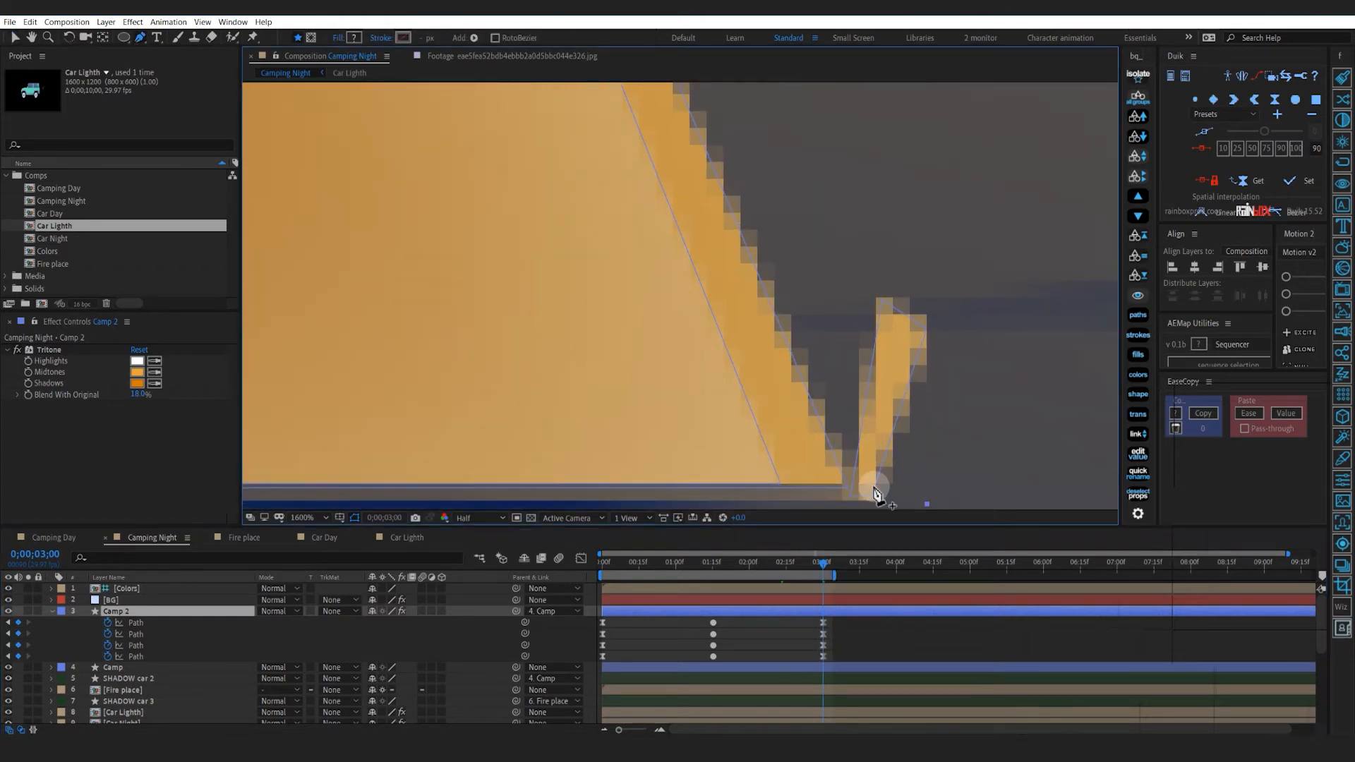
click(915, 368)
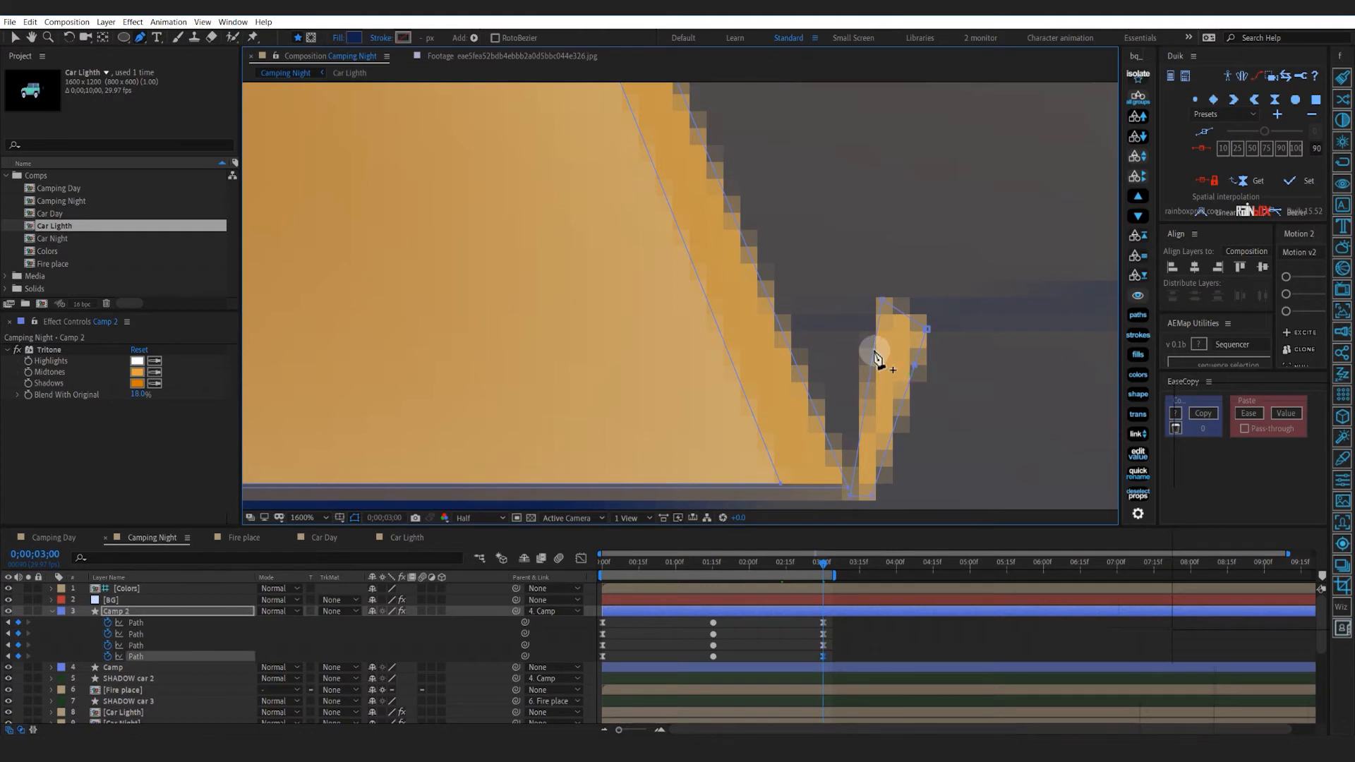
scroll(909, 371, down, 1)
key(Delete)
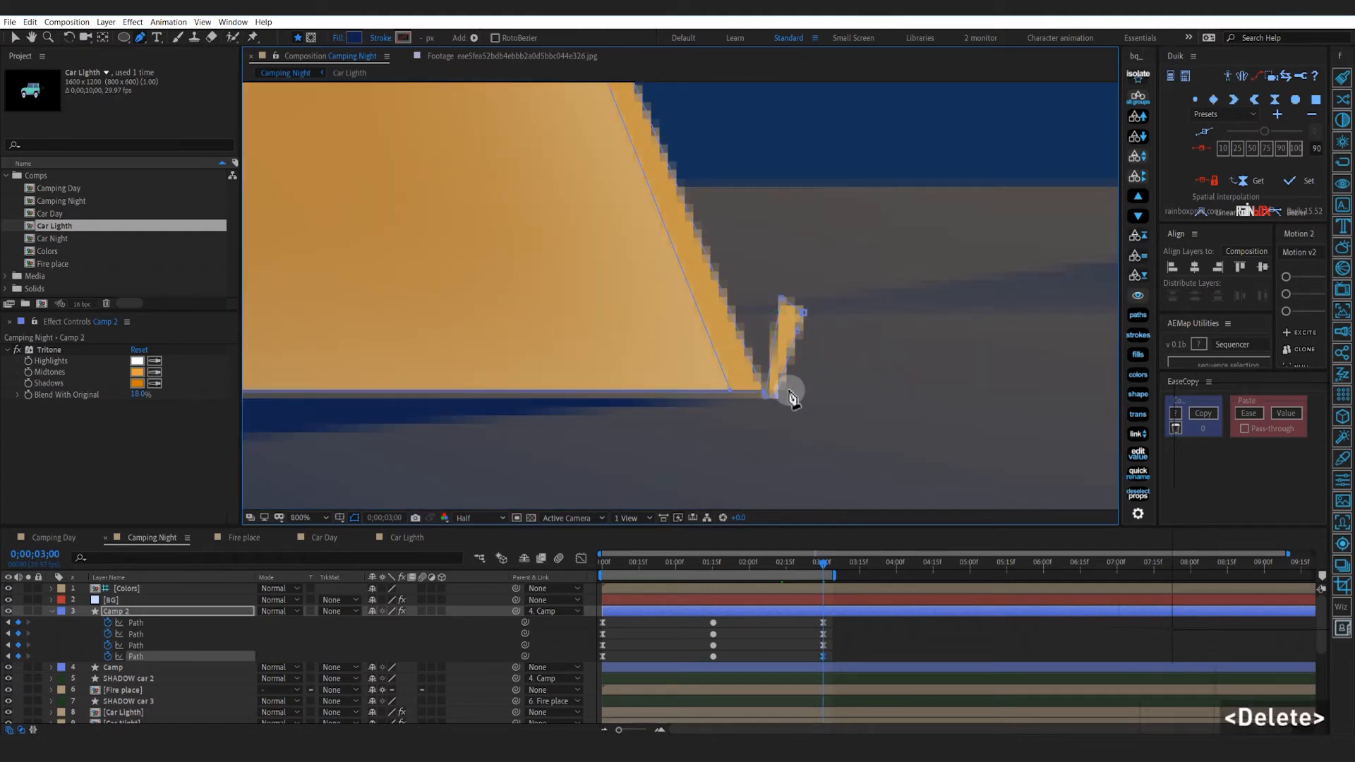
key(Delete)
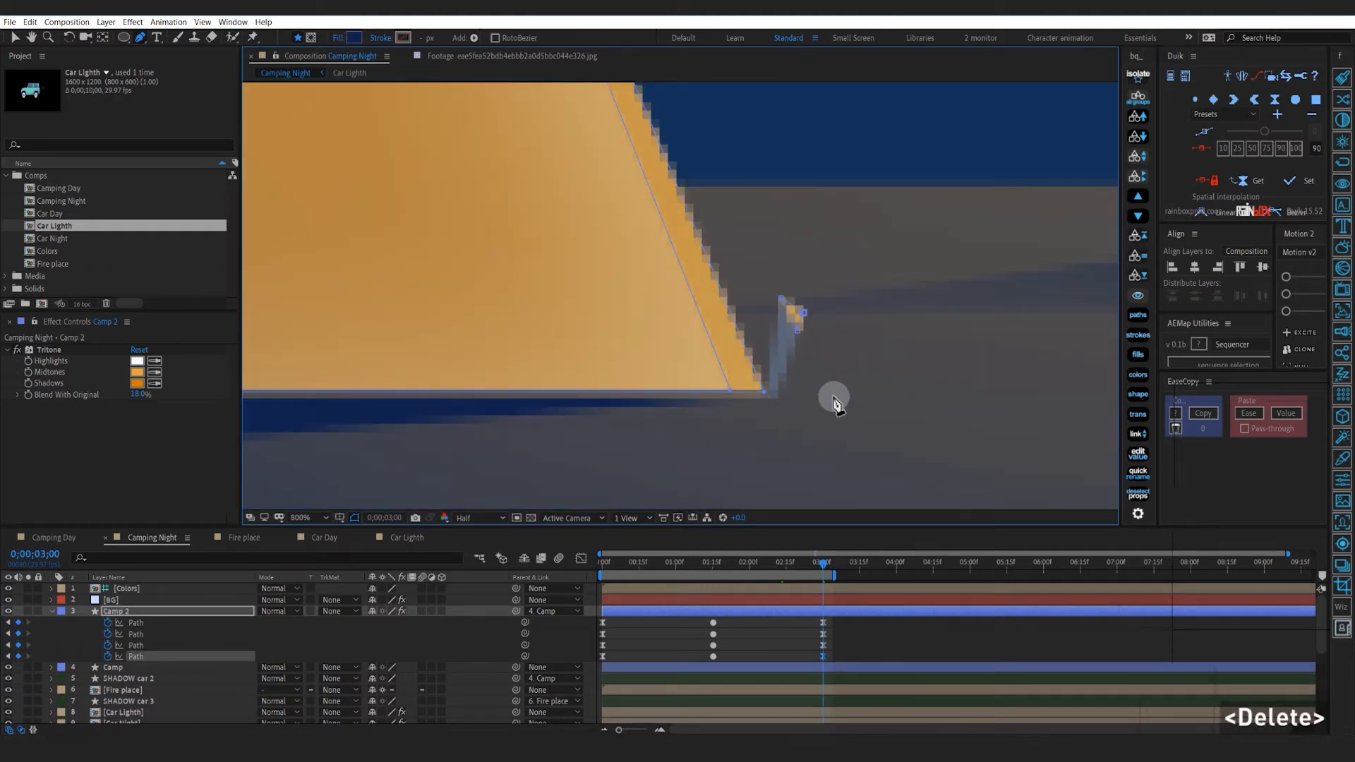
At the 0;00;01;15 keyframe, shrink the trimmed peg's remaining path on Camp 2 and deselect the layer
key(period)
drag(915, 366, 395, 377)
key(j)
key(comma)
key(comma)
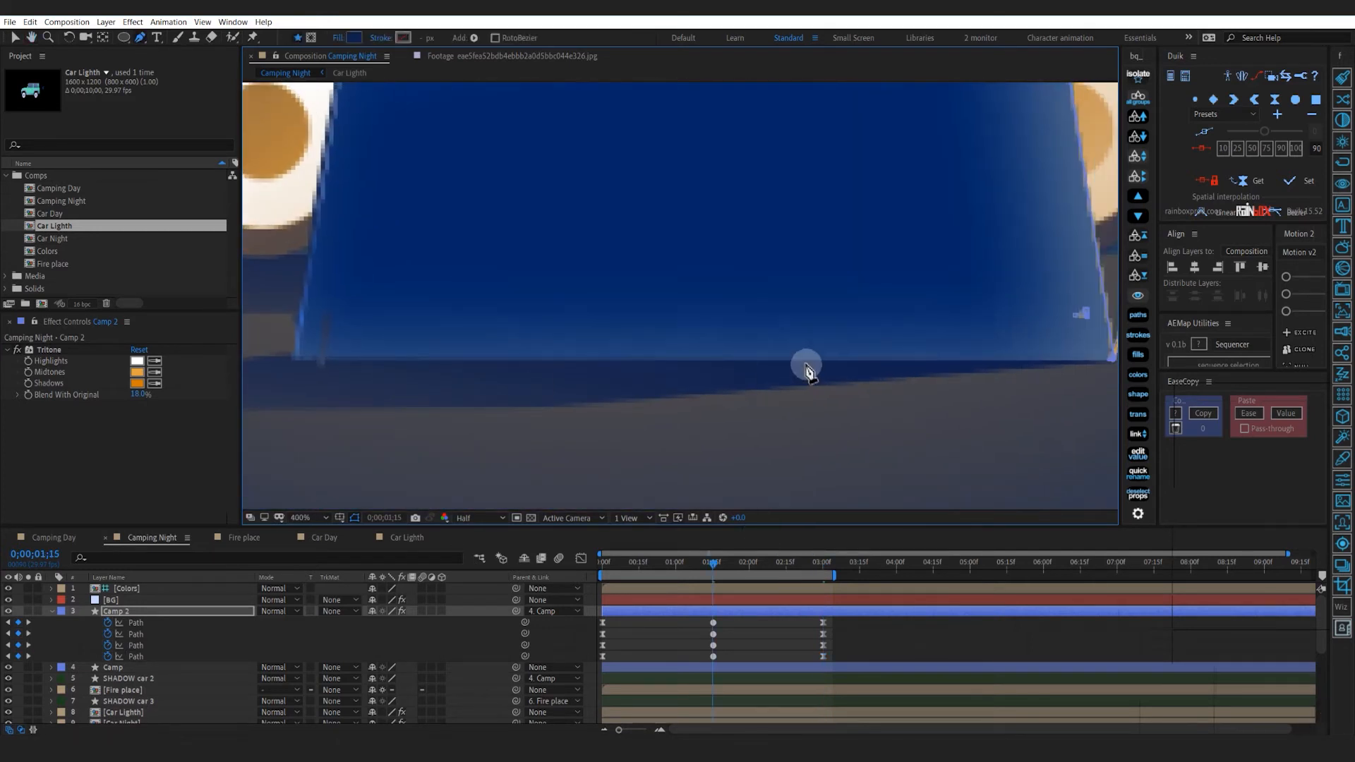
drag(819, 369, 508, 379)
key(period)
drag(753, 386, 643, 379)
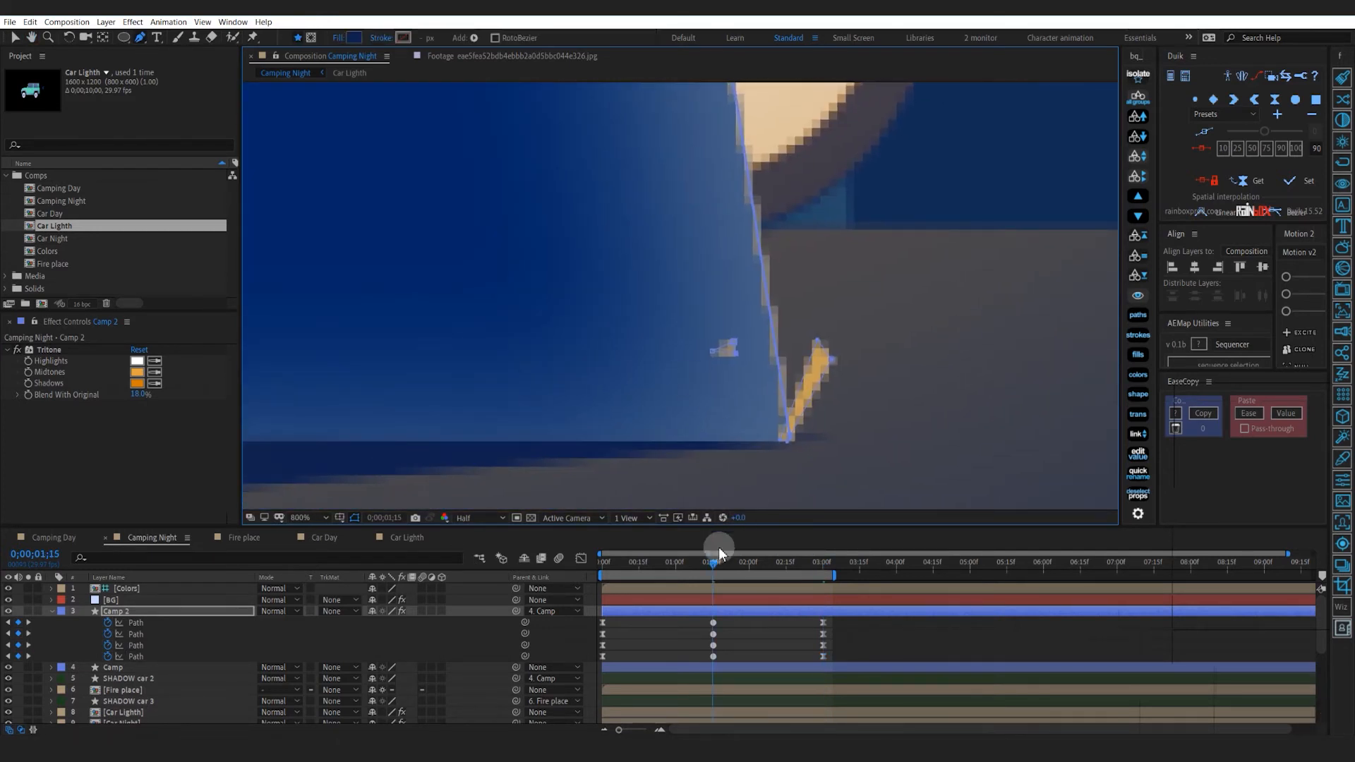
key(period)
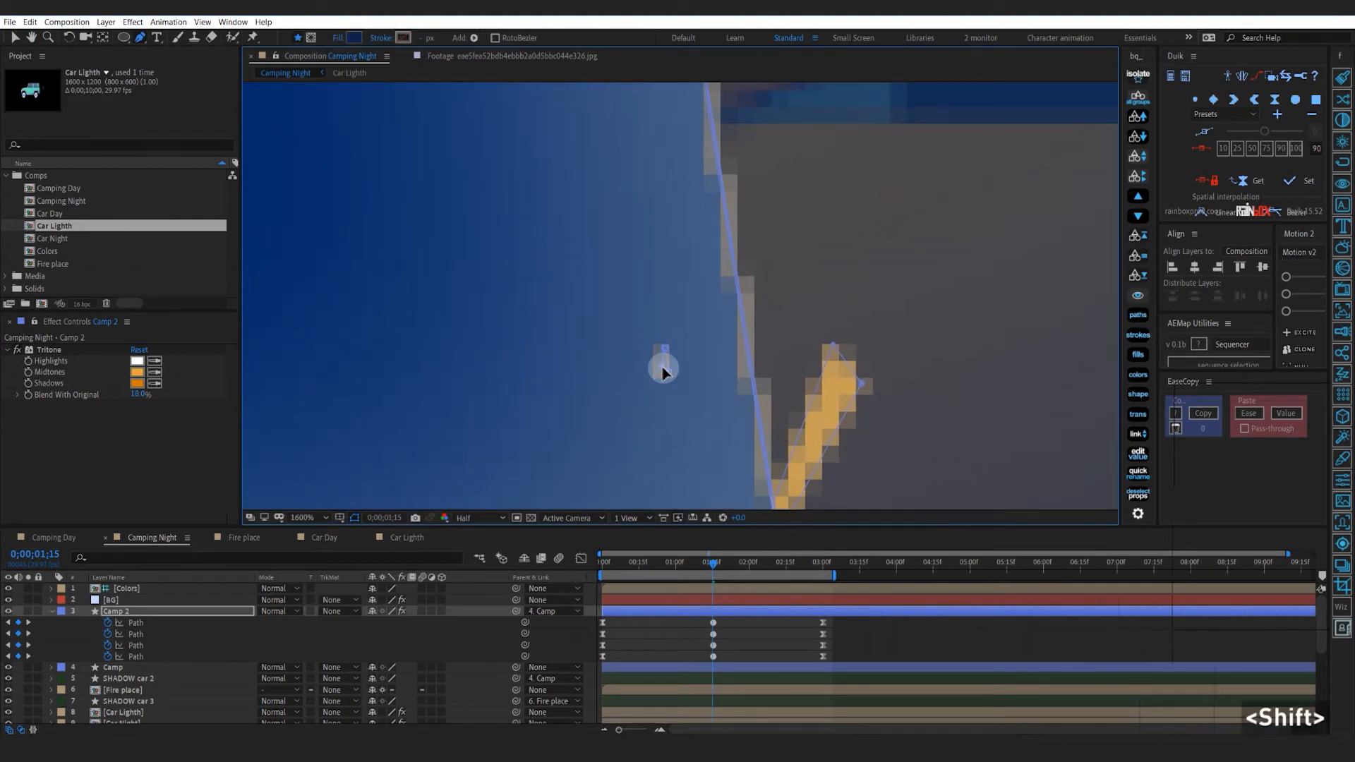
key(comma)
key(comma)
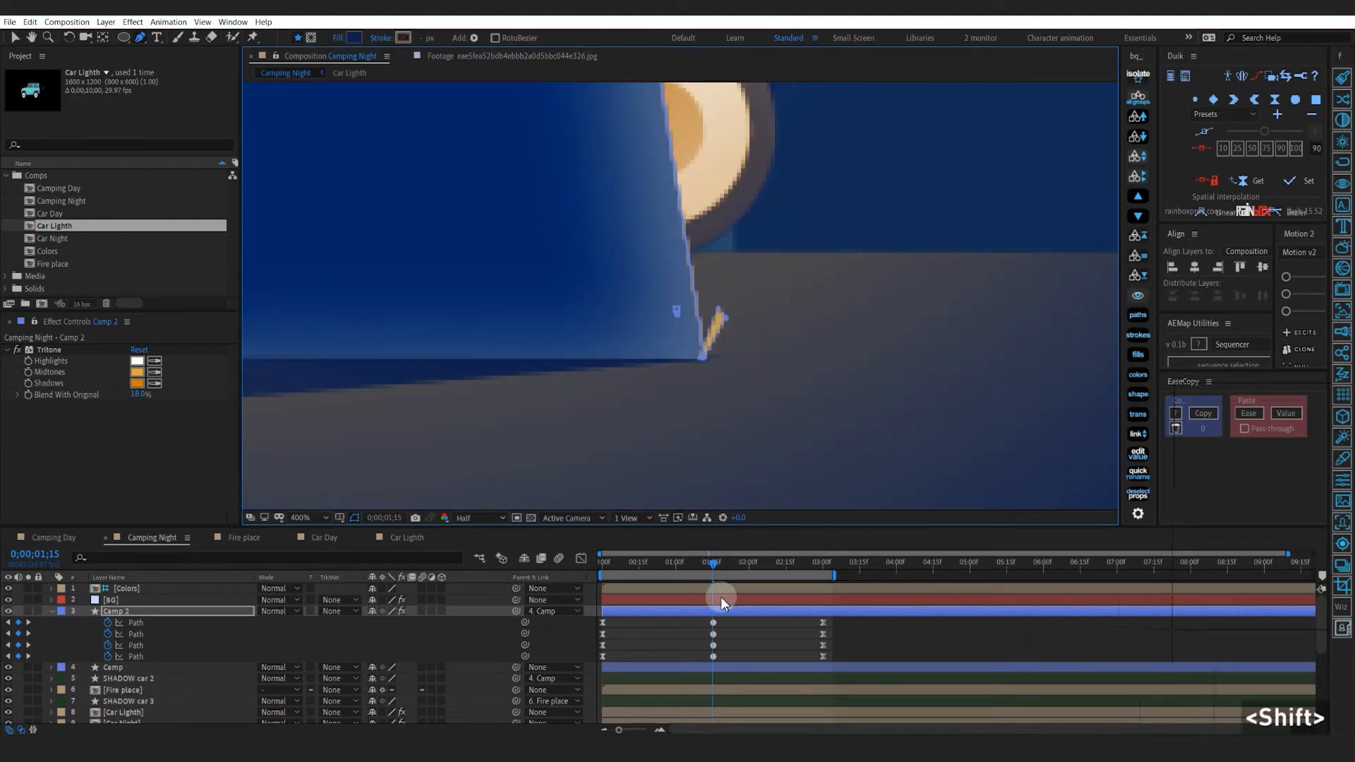
key(v)
click(896, 371)
Check the orange tent front and its pegs from 0;00;01;15 up to the 0;00;03;00 keyframe
drag(716, 565, 797, 582)
click(529, 282)
key(k)
scroll(529, 282, down, 1)
drag(529, 282, 949, 329)
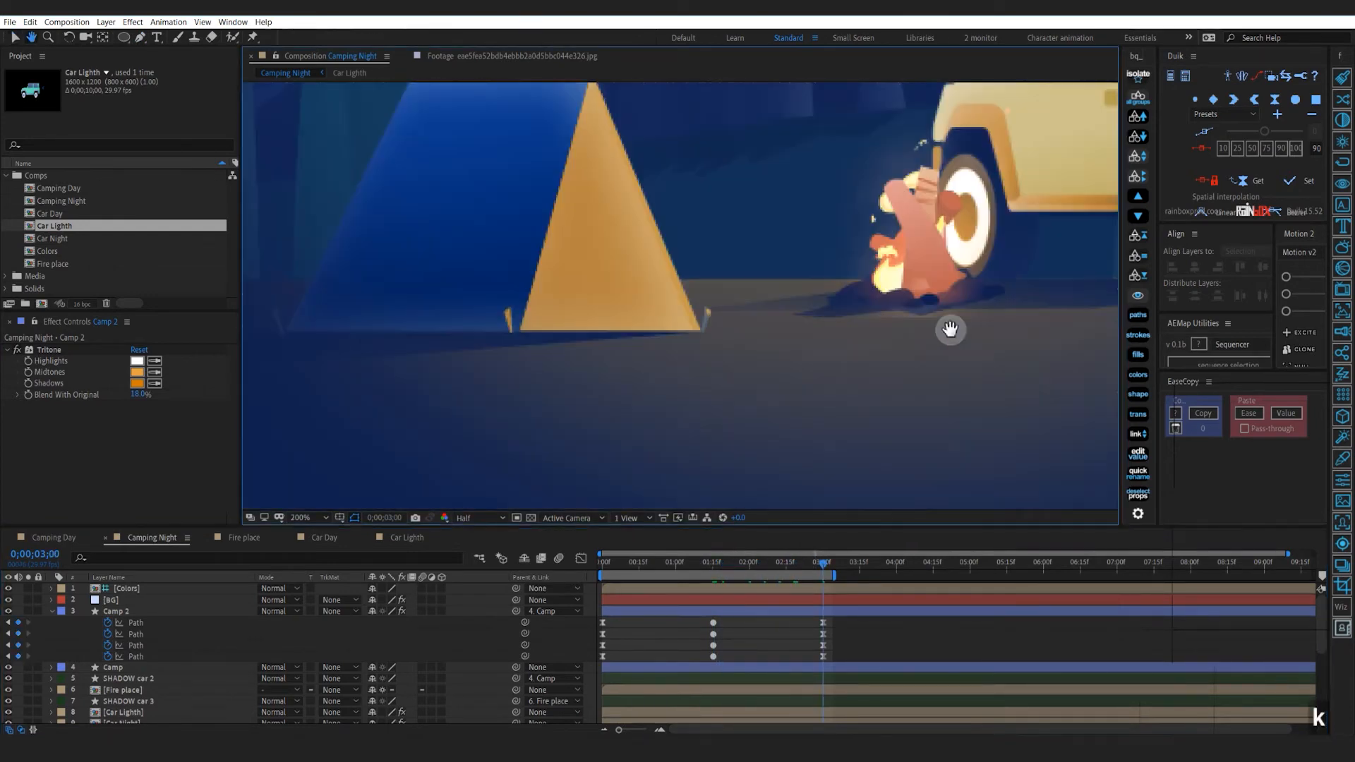
At Camp 2's 0;00;03;00 keyframe, shorten the peg farthest from the campfire by moving its lower path points up near its head
scroll(642, 390, up, 1)
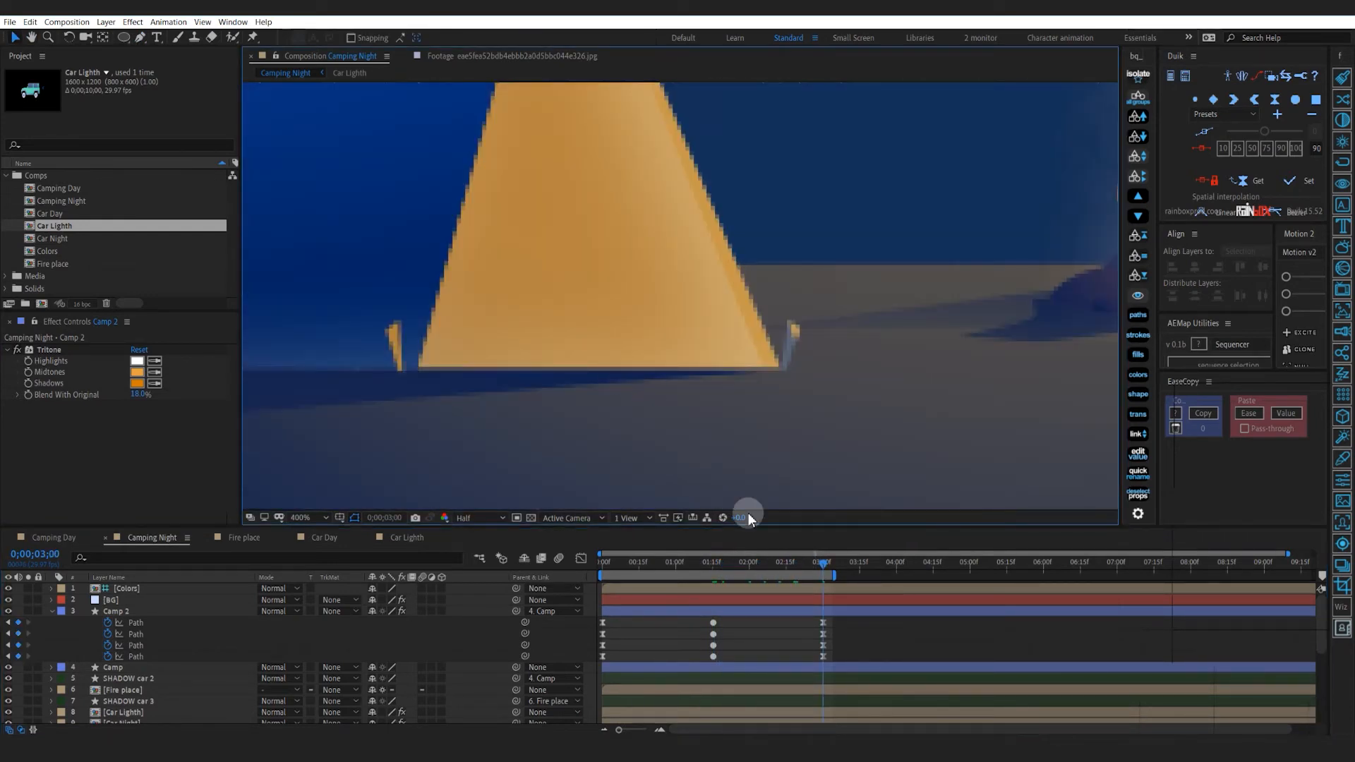
click(823, 622)
scroll(417, 383, up, 1)
drag(417, 384, 875, 309)
scroll(570, 387, up, 1)
drag(523, 423, 576, 424)
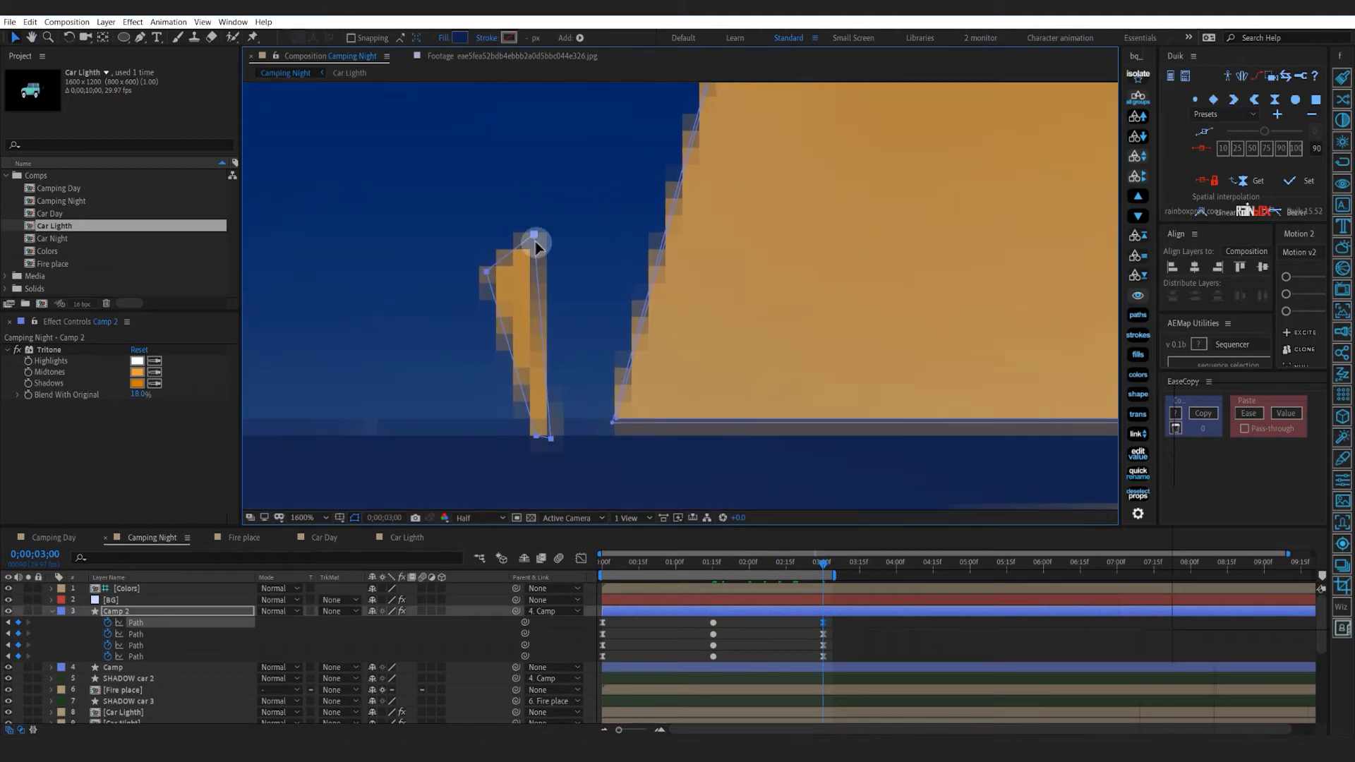
key(v)
click(553, 440)
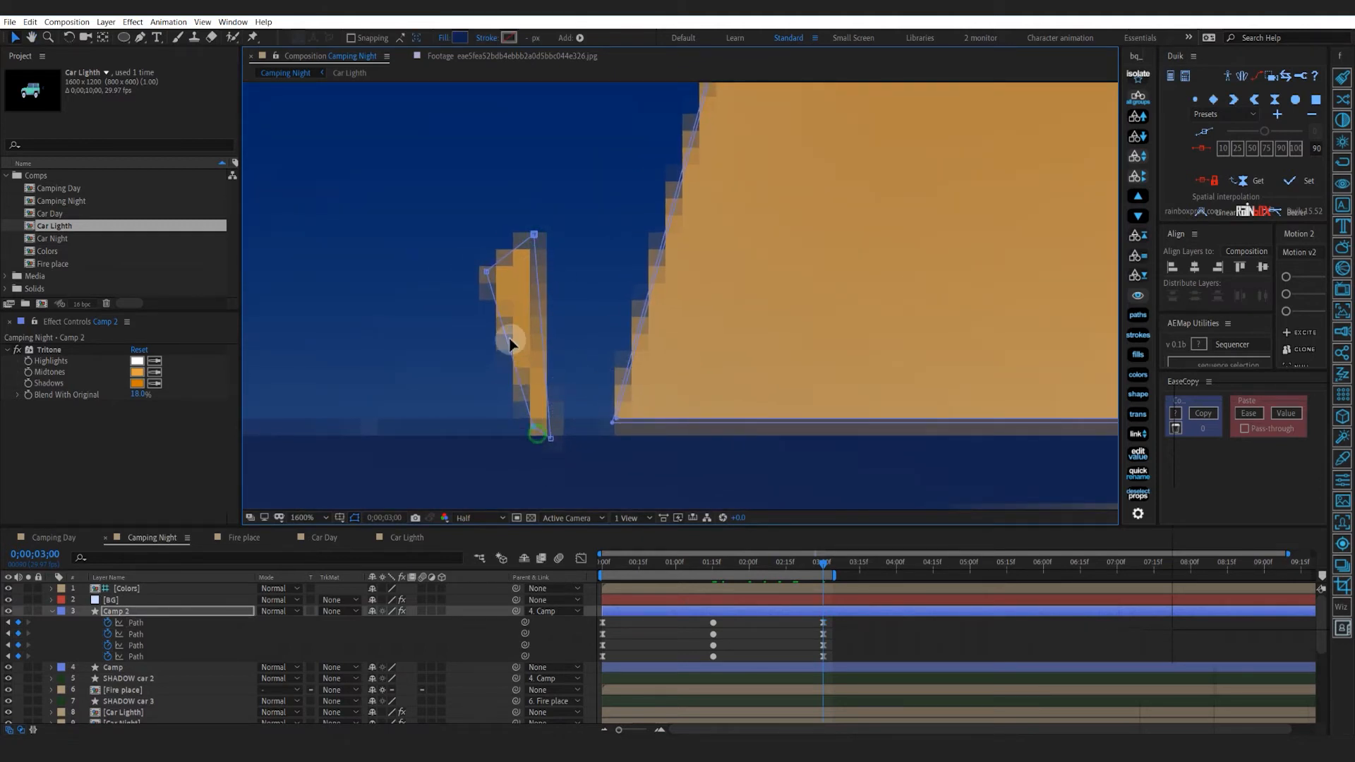
drag(510, 340, 542, 327)
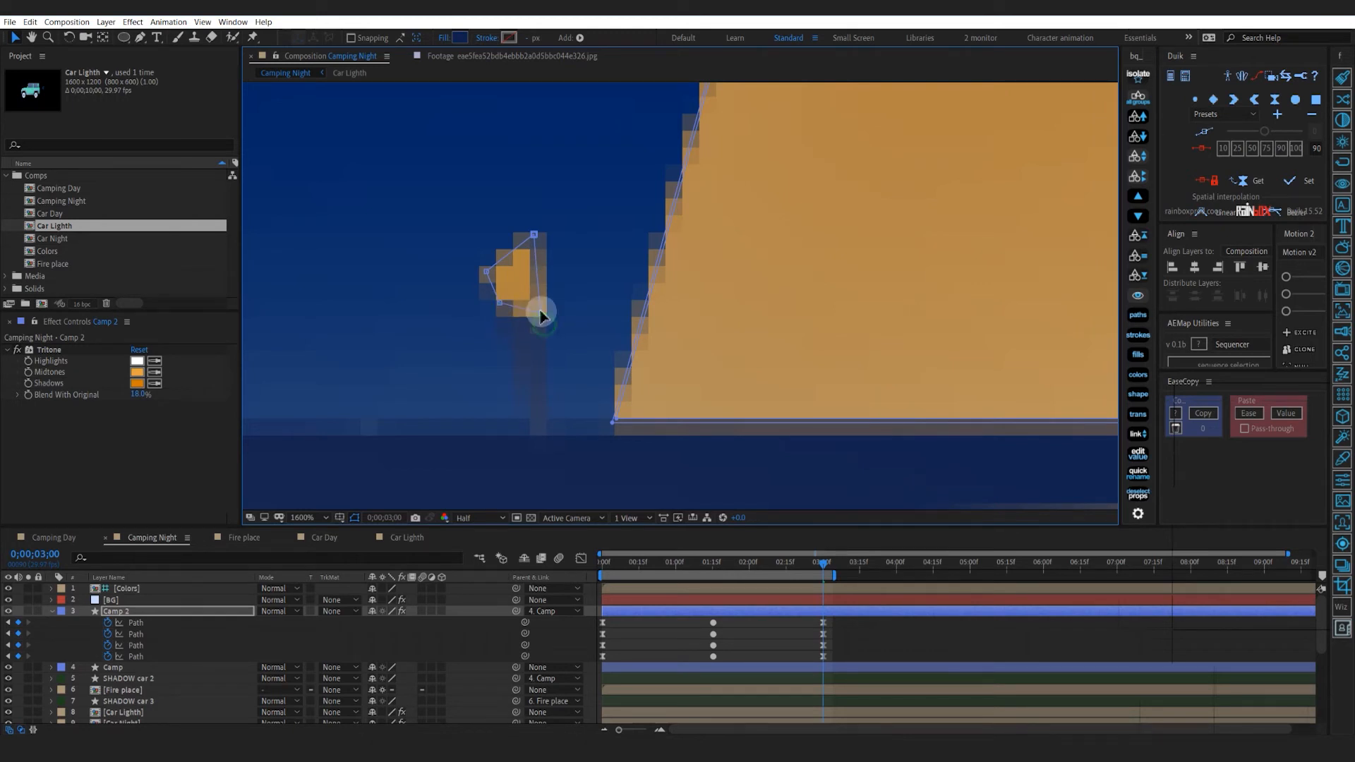
At the 0;00;01;15 keyframe, move the visible peg's lower path points up to its head, deselect Camp 2 and save the project
drag(817, 563, 724, 583)
key(j)
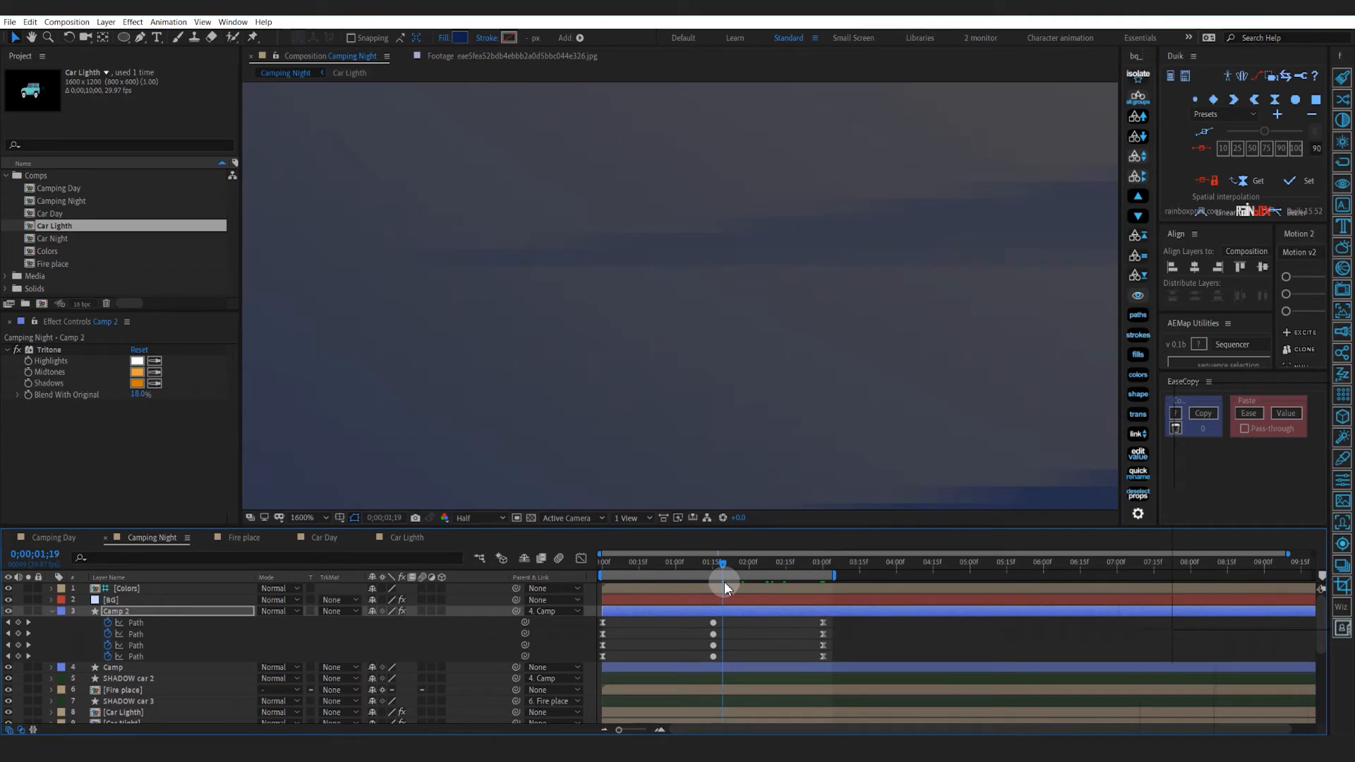
scroll(685, 368, down, 2)
drag(630, 315, 354, 340)
scroll(862, 317, up, 3)
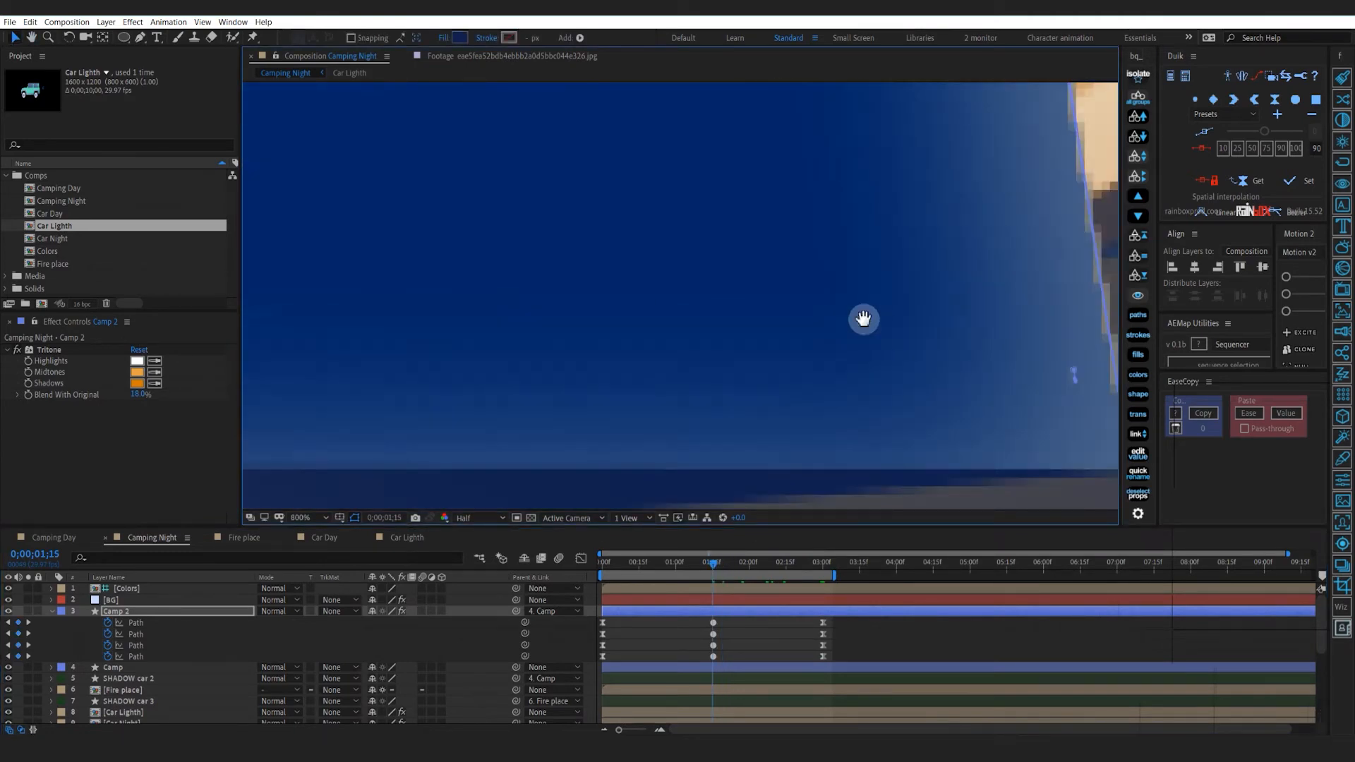
drag(432, 287, 594, 190)
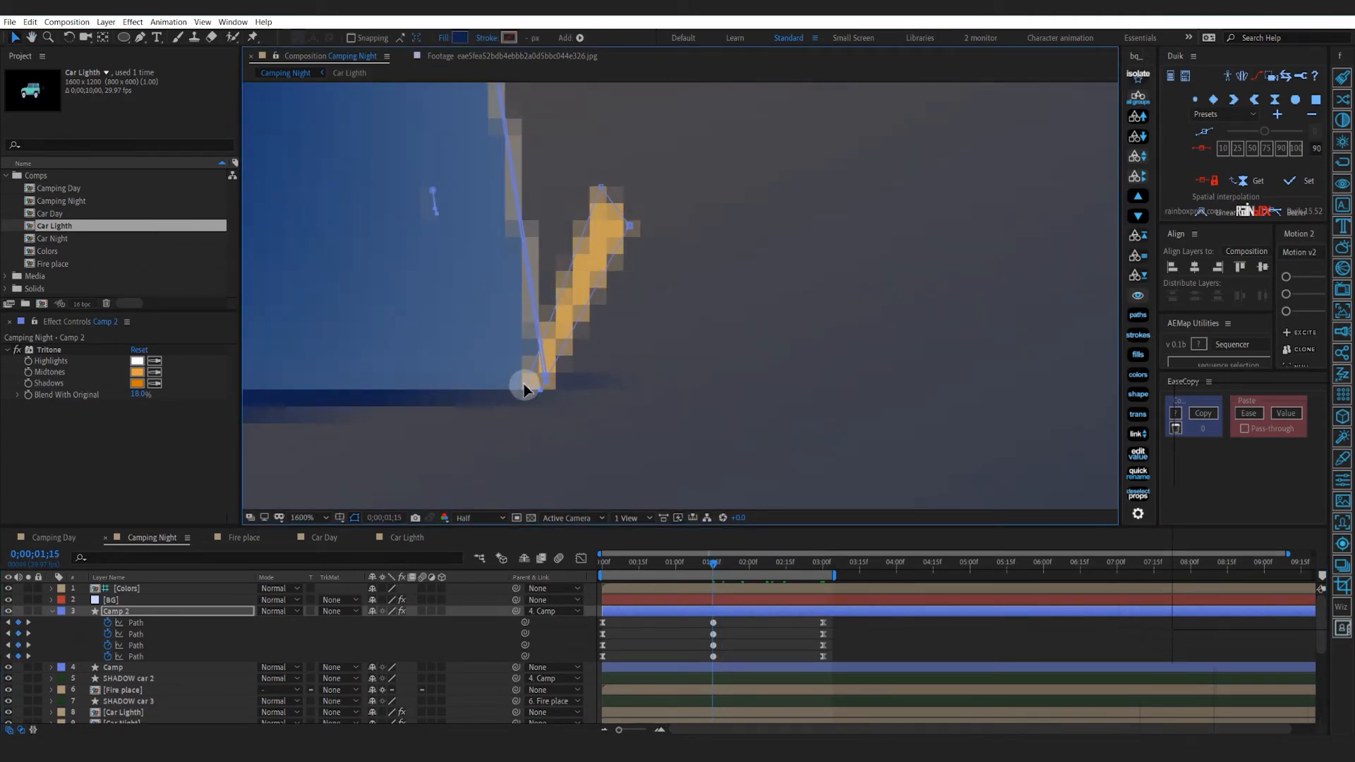
drag(524, 388, 594, 229)
drag(547, 385, 622, 244)
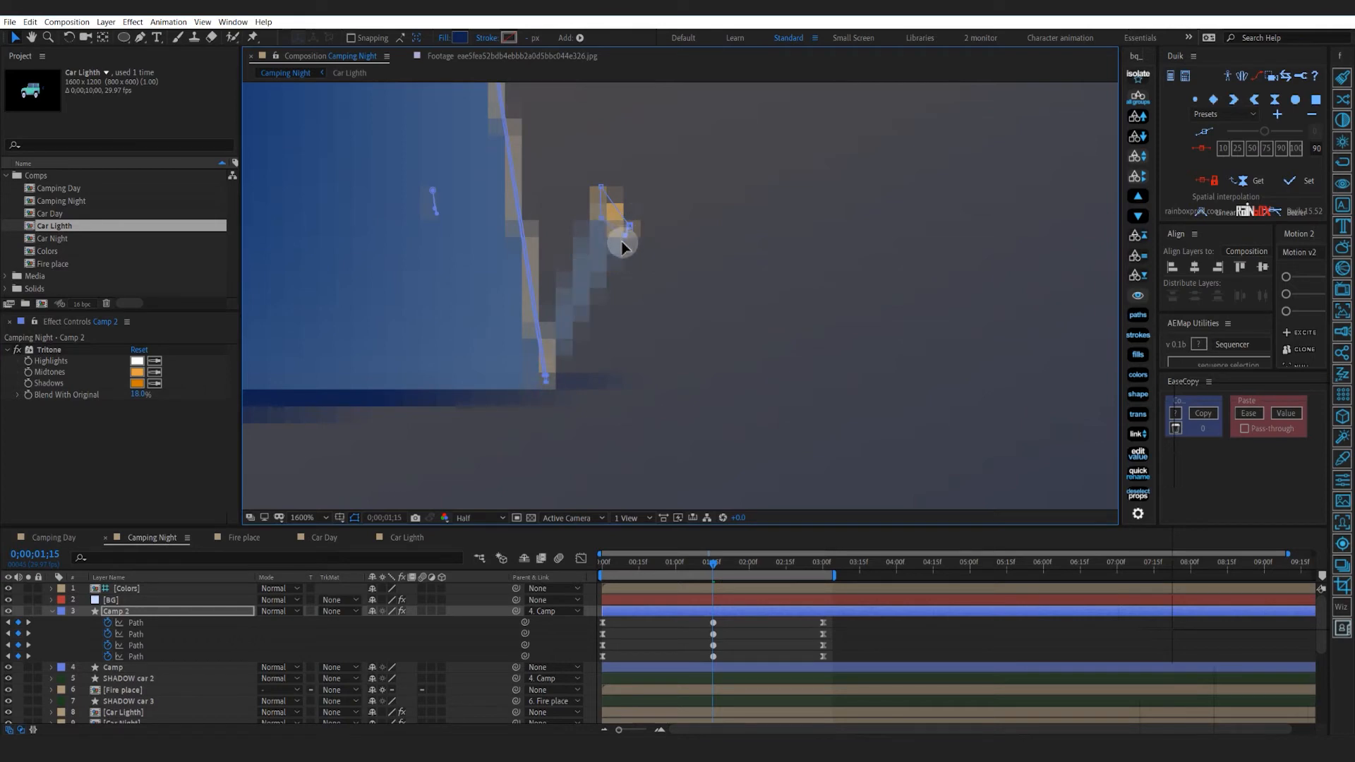
click(748, 640)
scroll(688, 306, down, 6)
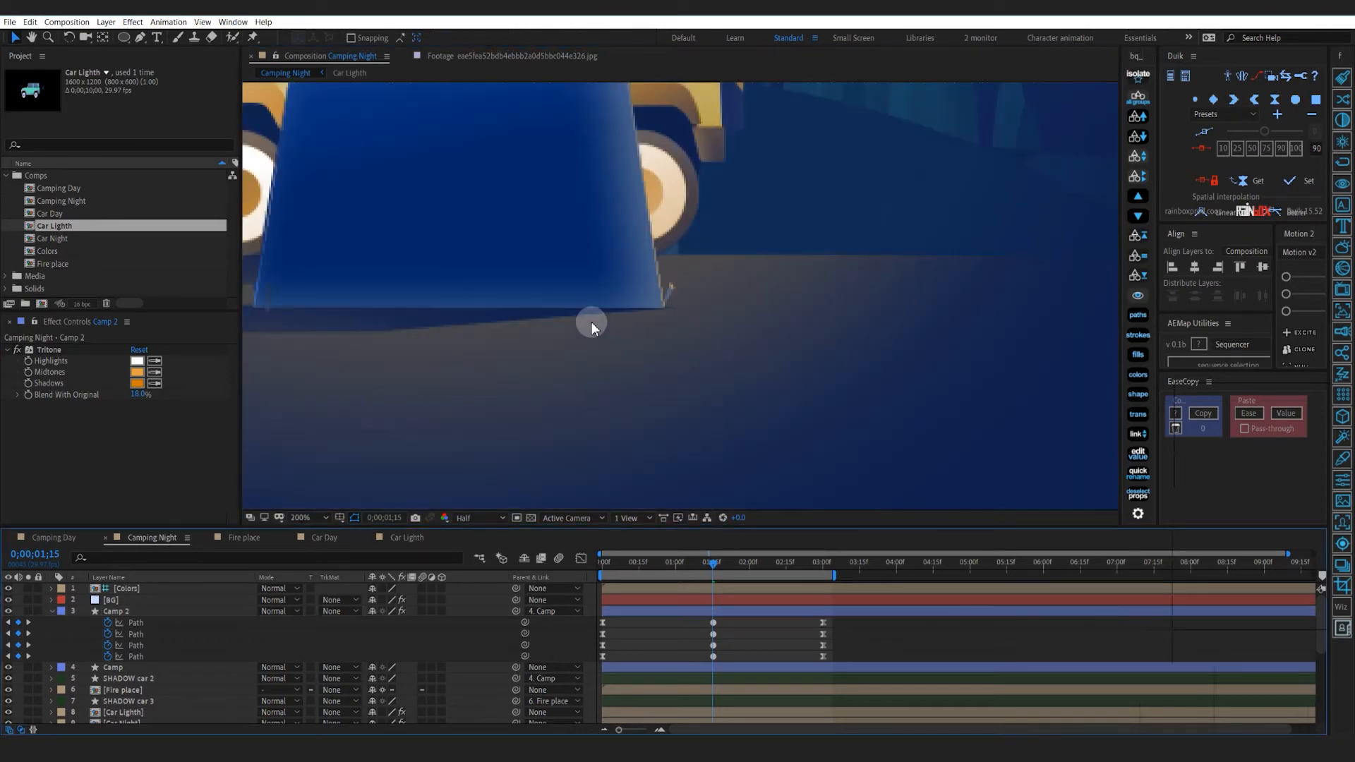
drag(742, 568, 834, 577)
key(ctrl+s)
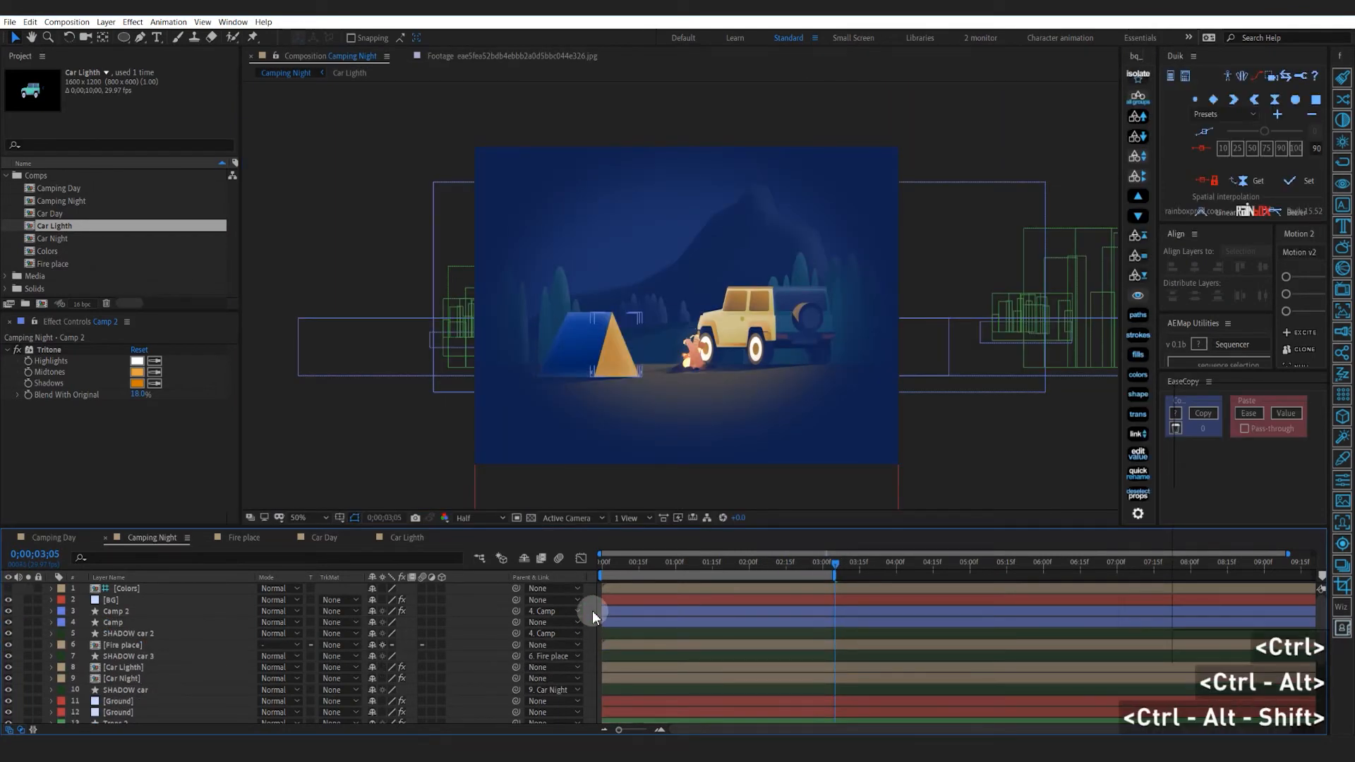
Create a null object in Camping Night and name it Controll
key(ctrl+alt+shift+y)
key(Return)
text(Controll)
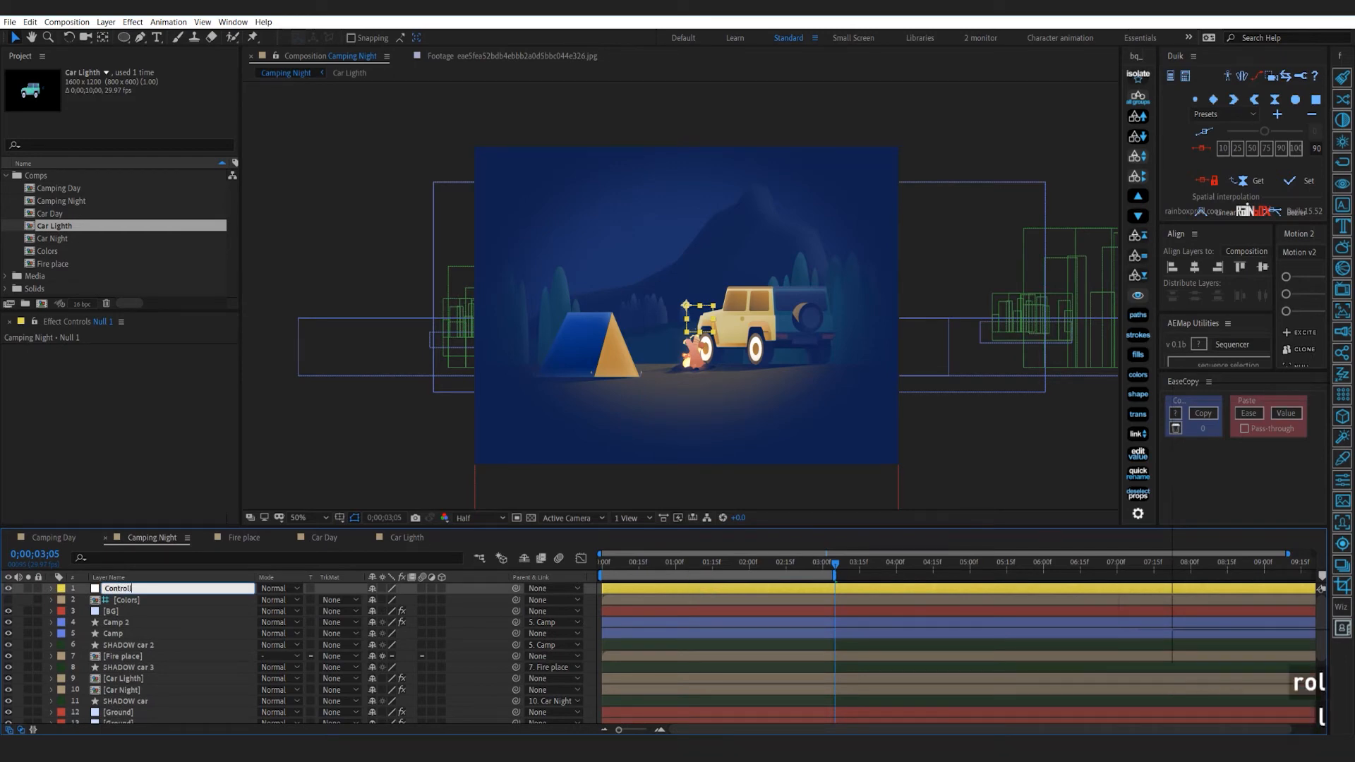
key(Return)
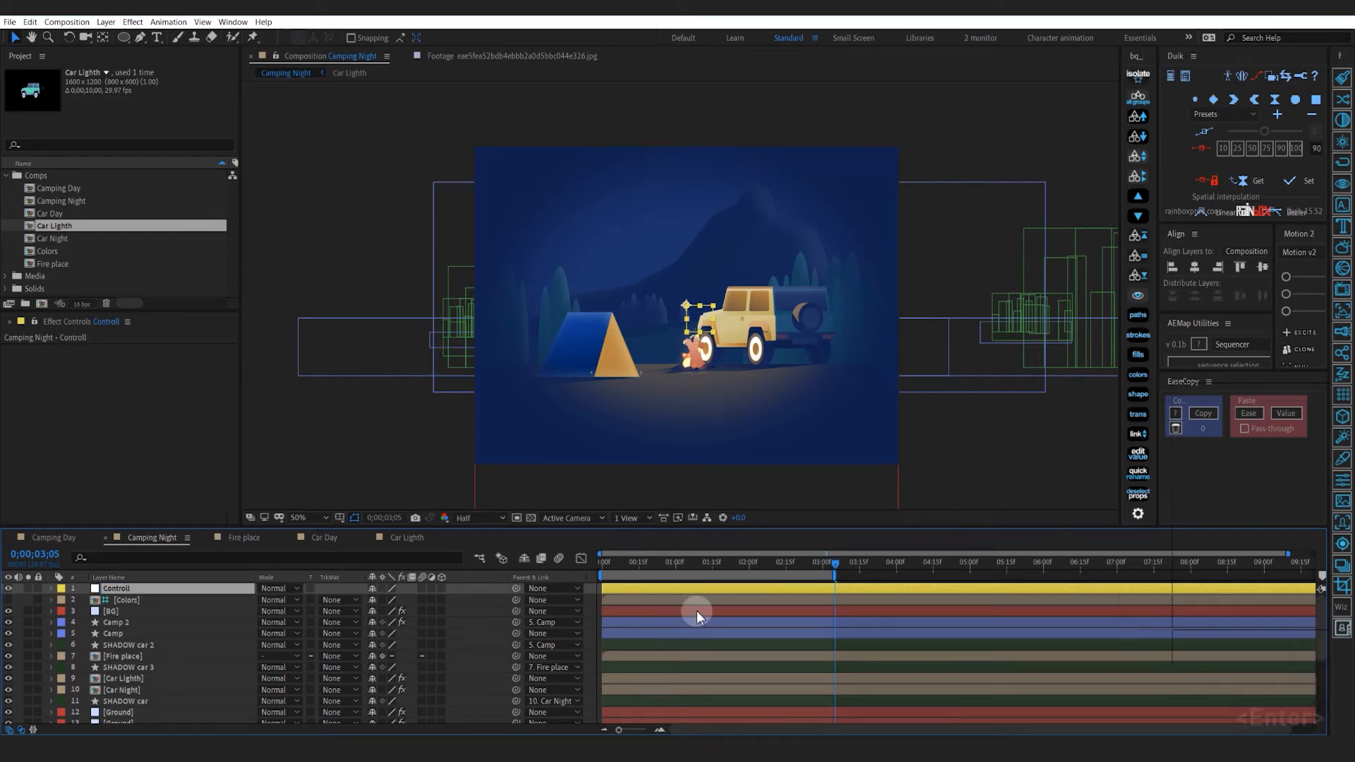
Apply a Slider Control effect to the Controll null and duplicate it
right_click(164, 409)
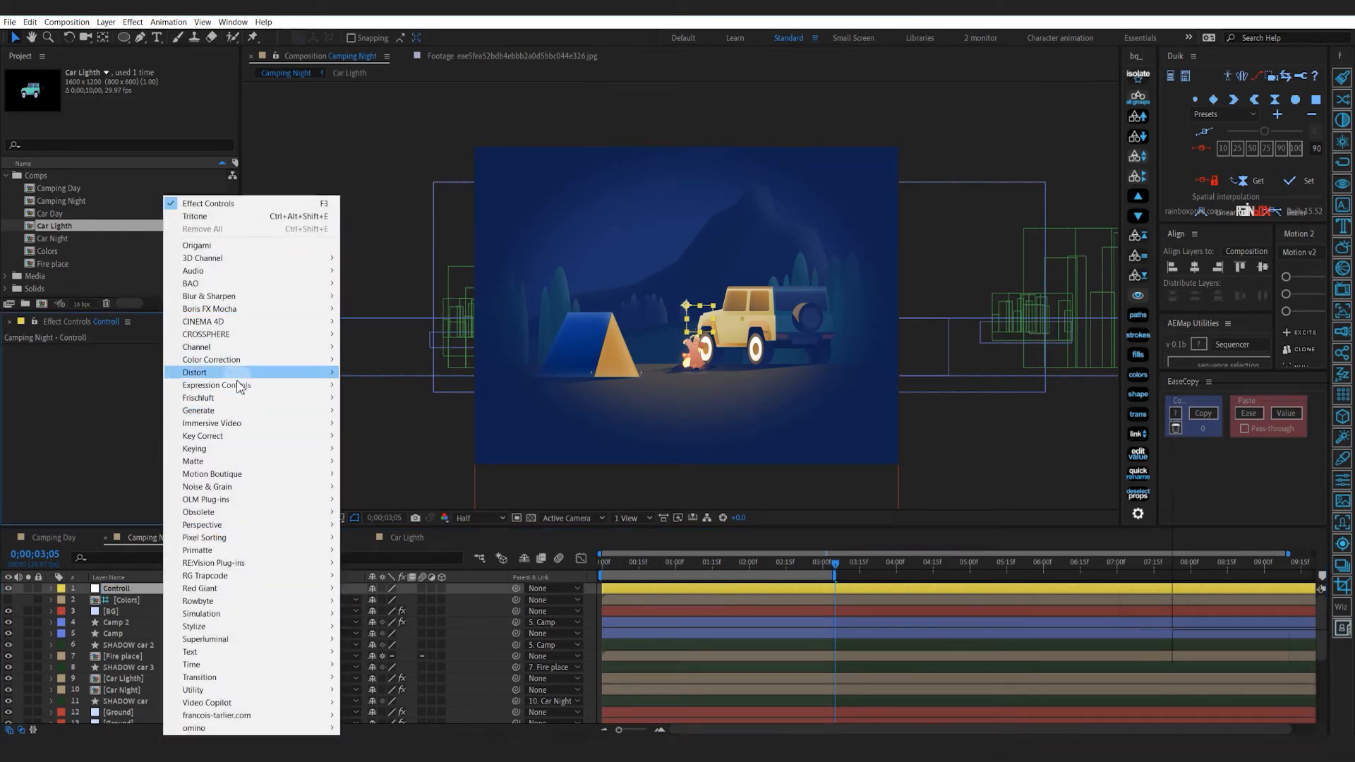
mouse_move(226, 386)
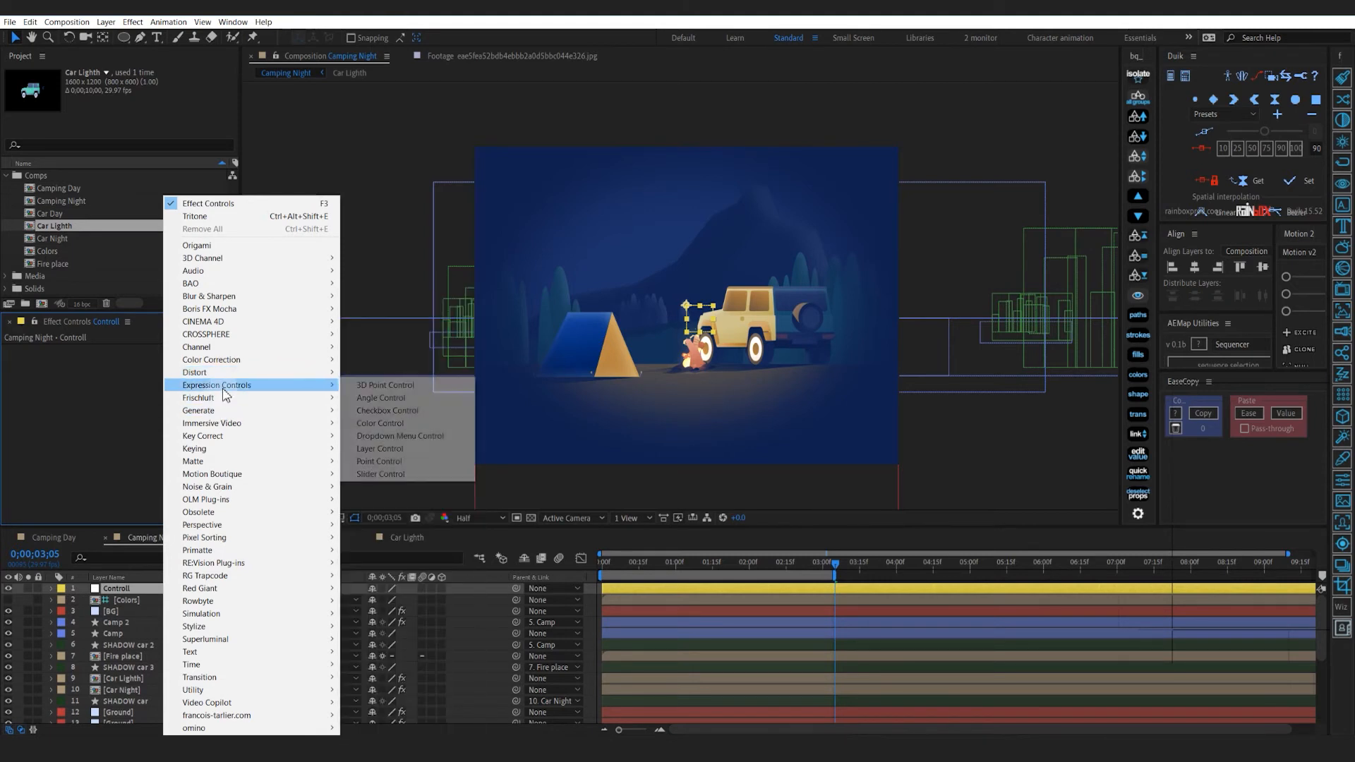
click(381, 473)
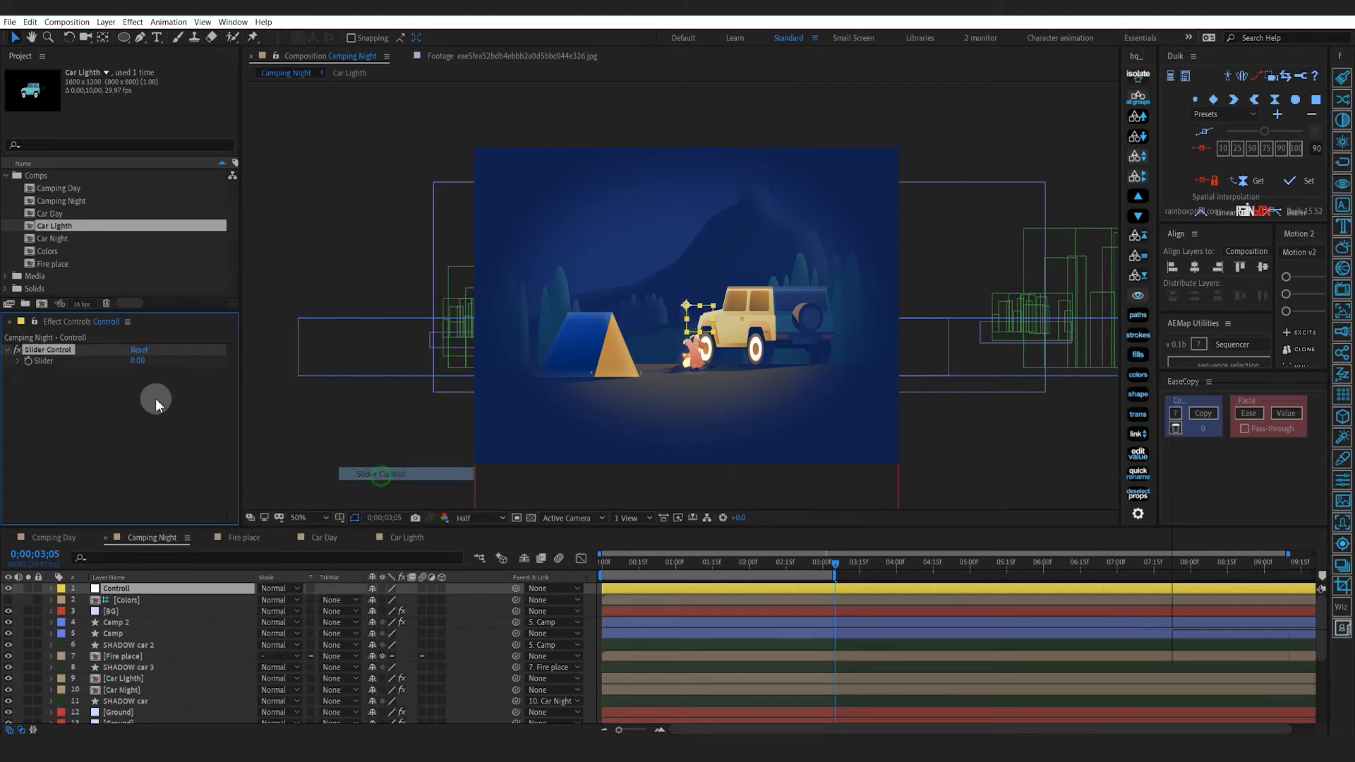
key(ctrl+d)
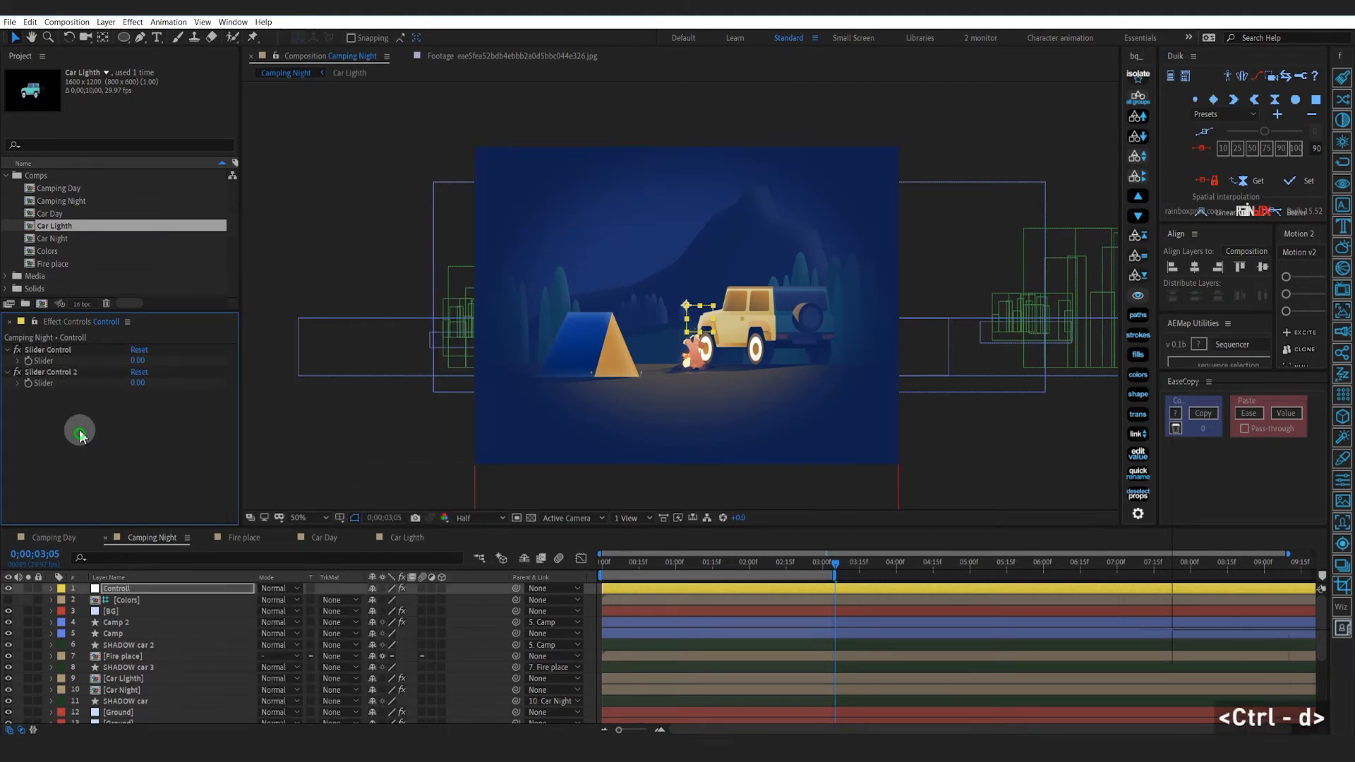
Apply the Distort Transform effect to the Camp 2 layer
click(113, 623)
right_click(63, 462)
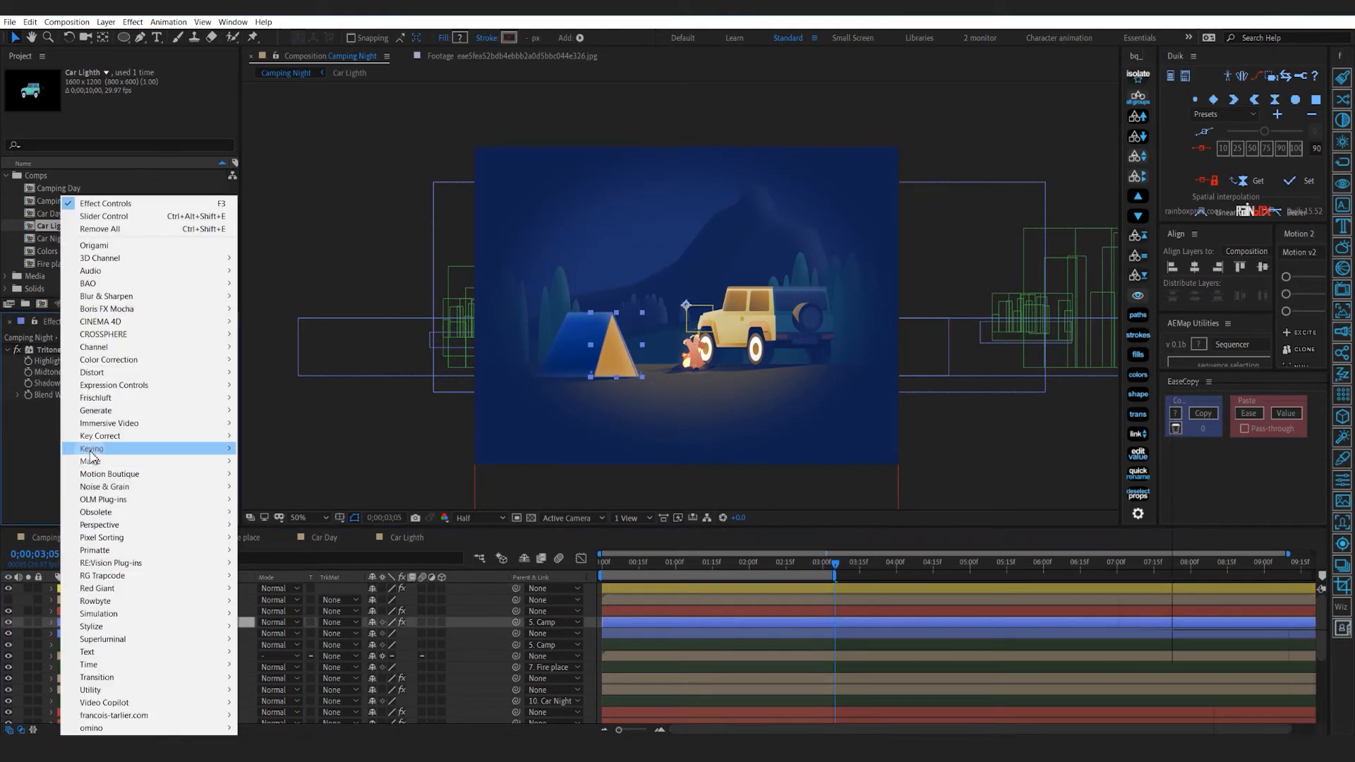
mouse_move(117, 373)
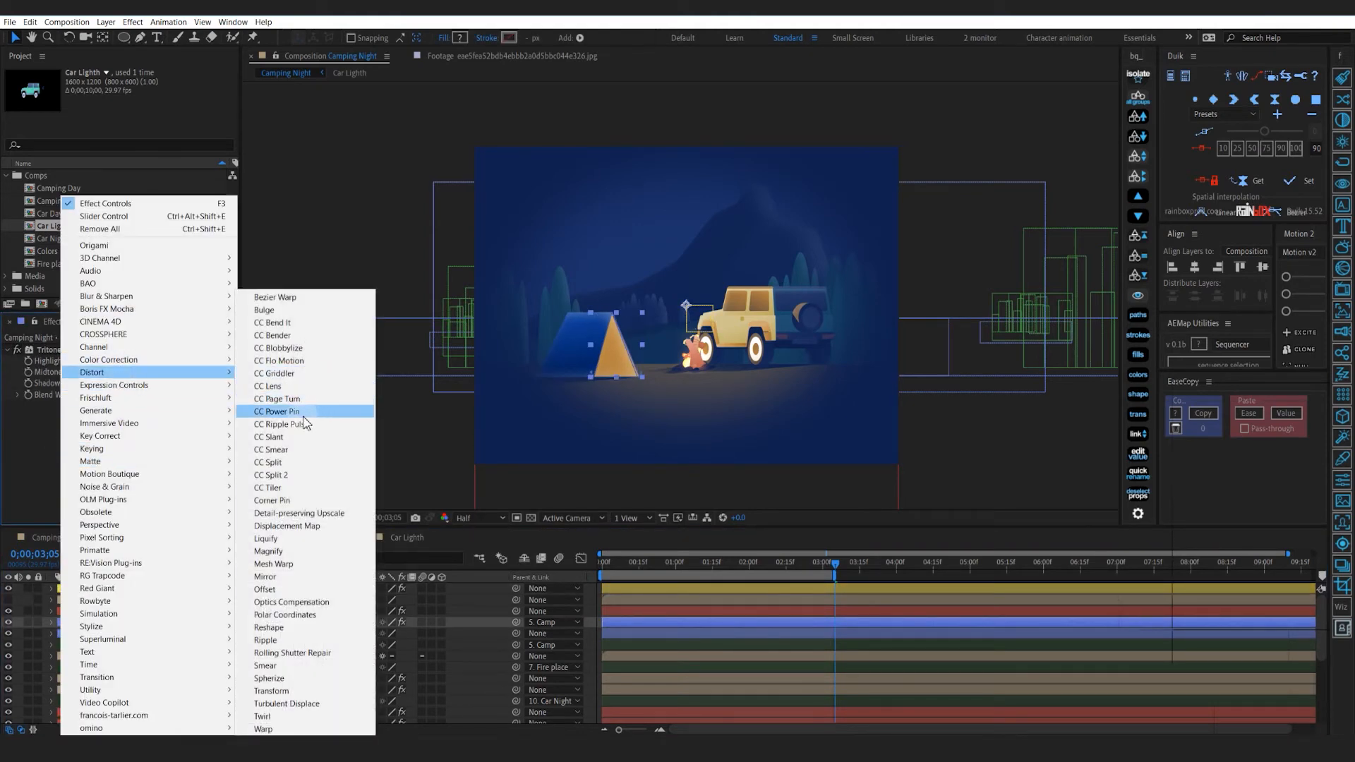
click(303, 690)
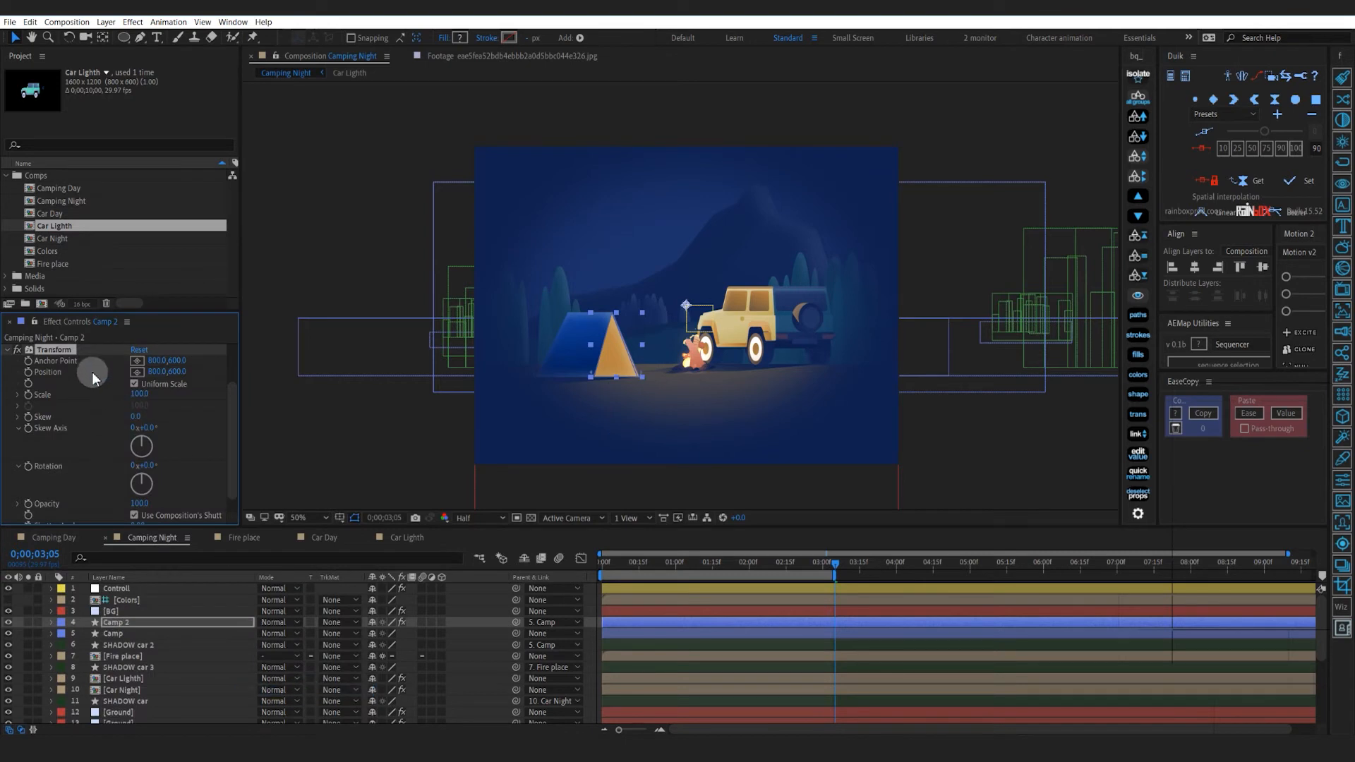
Add the expression wiggle() to the Opacity of Camp 2's Transform effect
scroll(91, 429, down, 1)
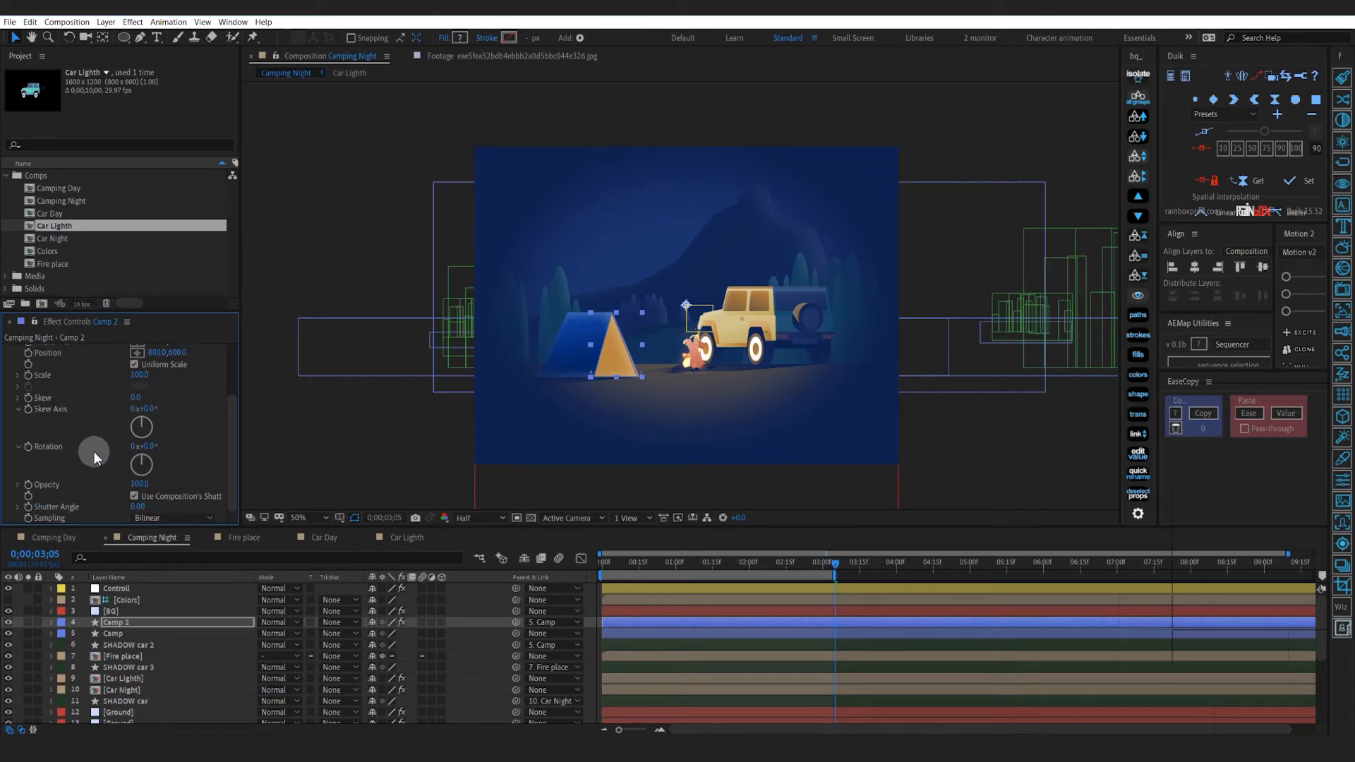
alt+click(28, 484)
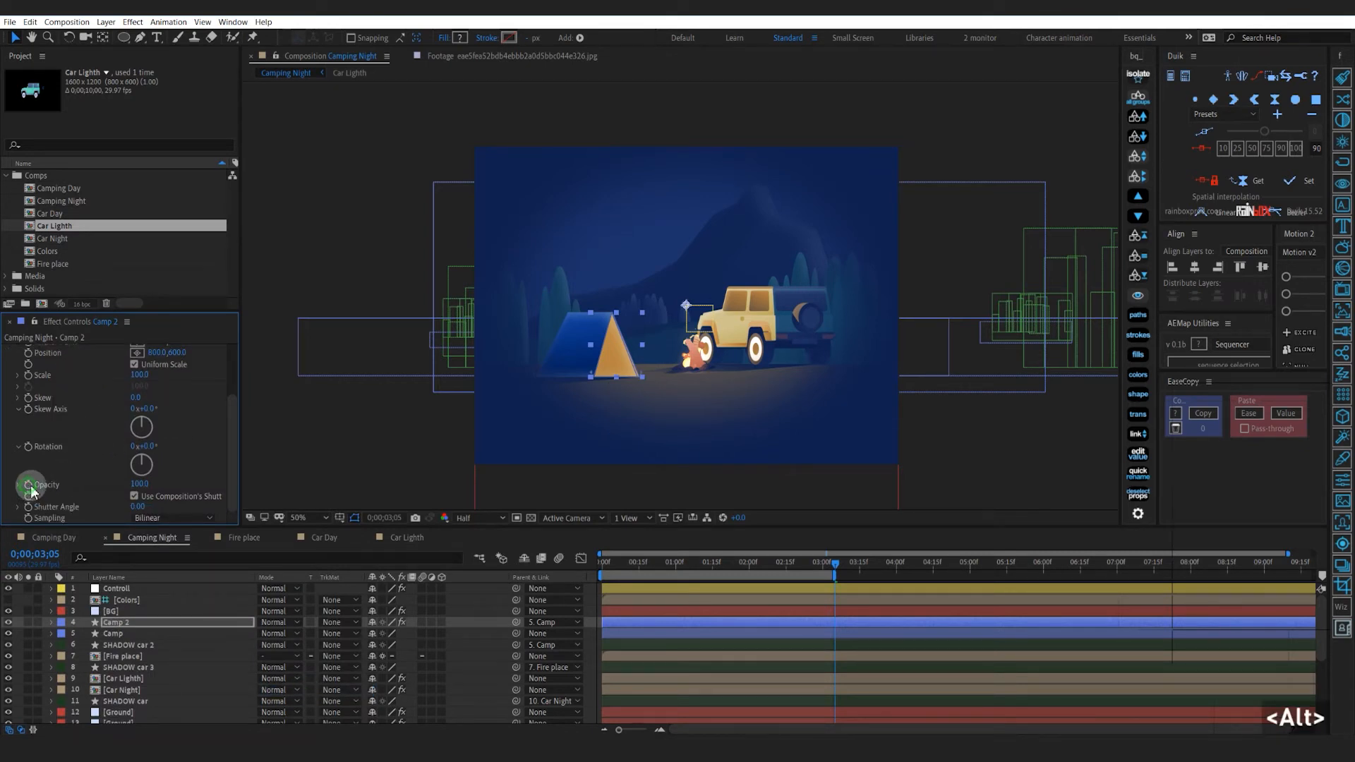
scroll(819, 658, down, 3)
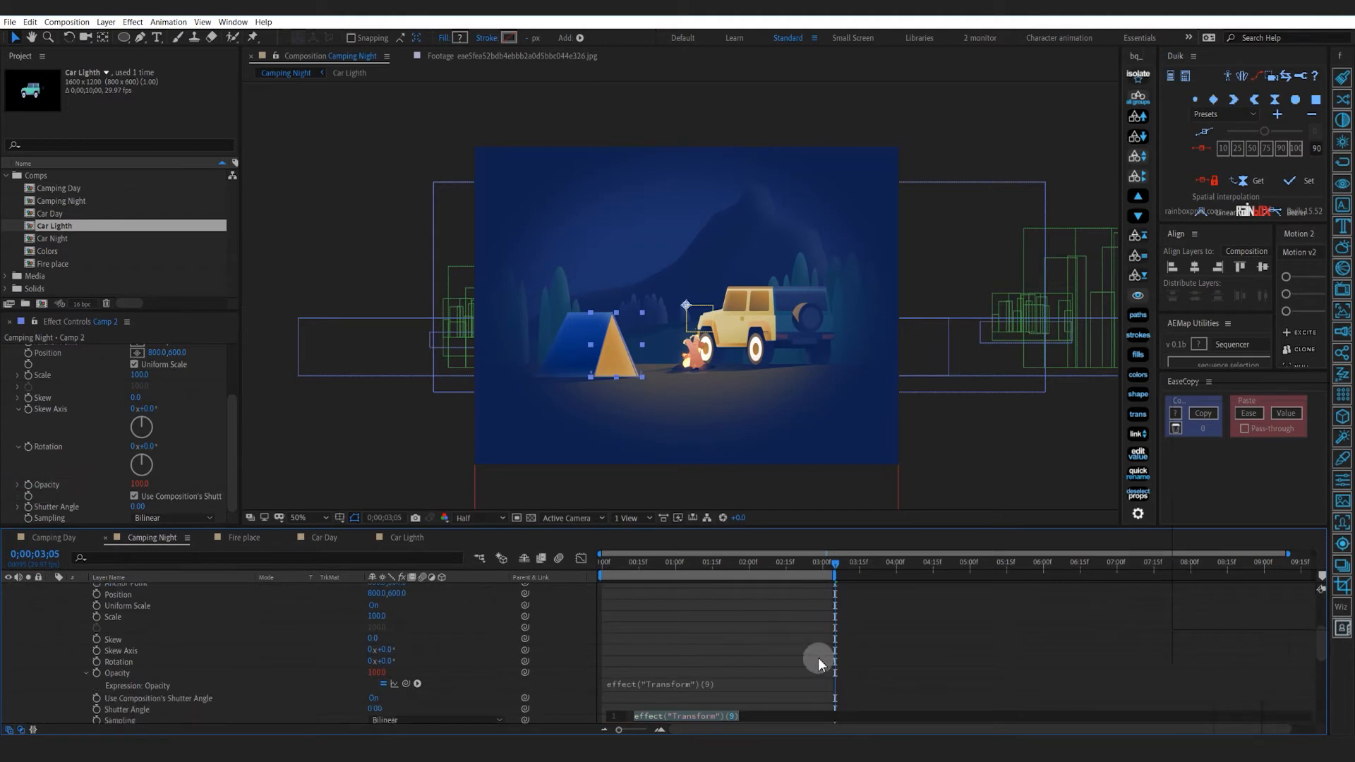
text(wiggle()
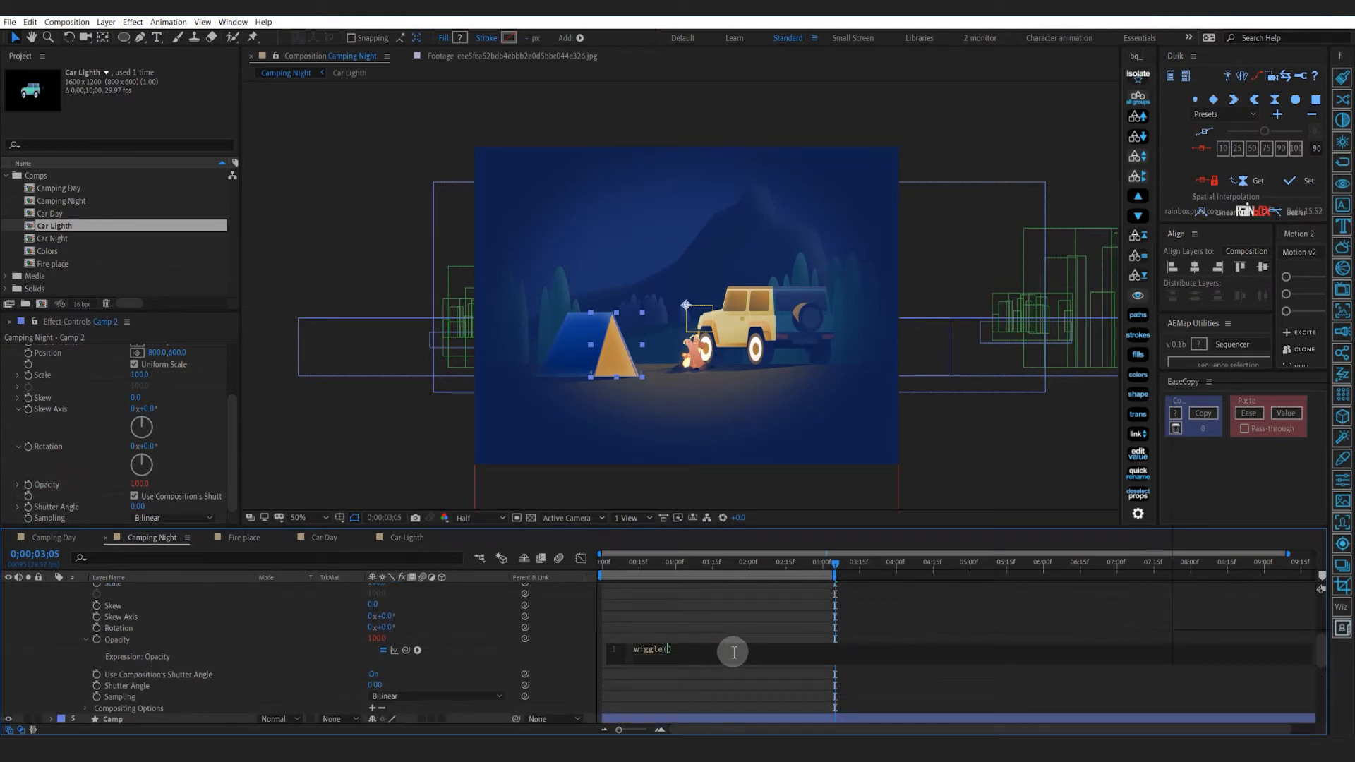
click(685, 621)
Show Camp 2's Opacity expression in the timeline, then keyframe both Controll sliders and reveal them there
scroll(691, 623, up, 5)
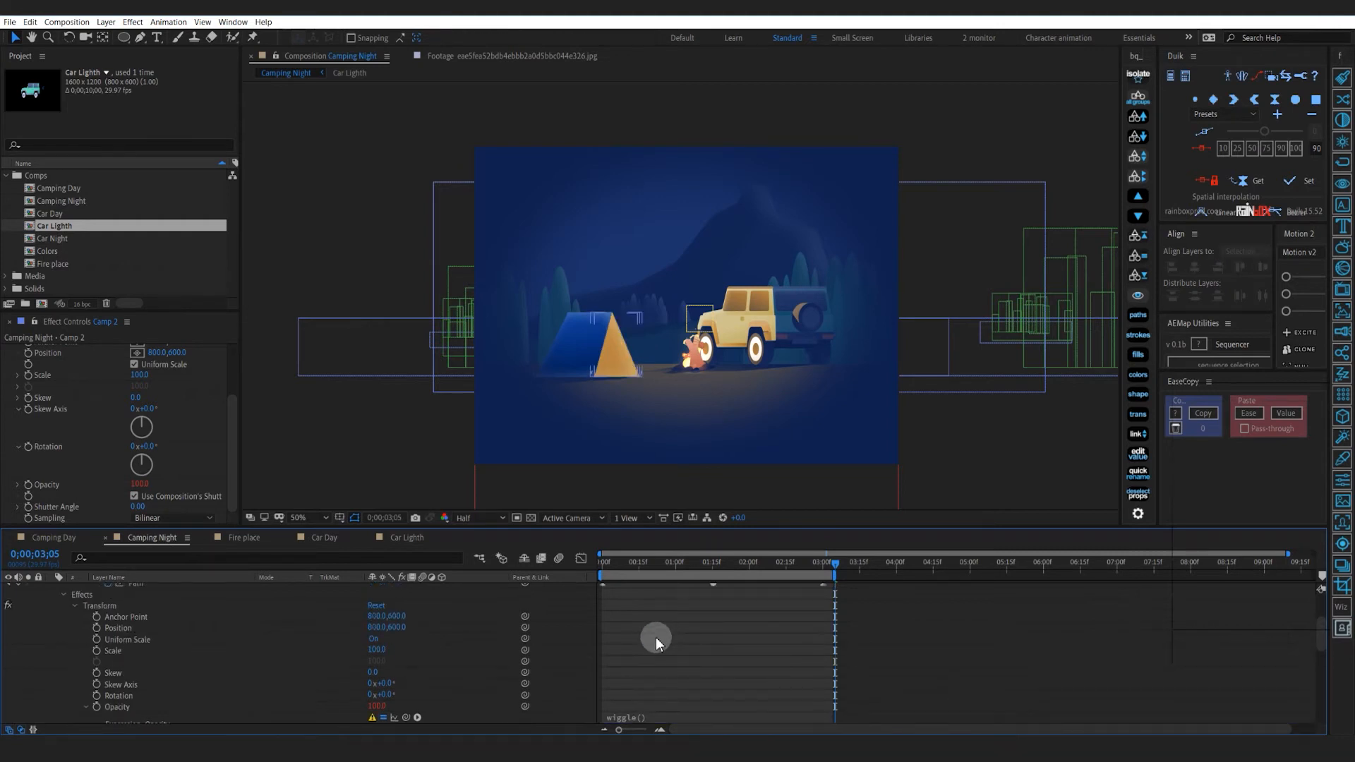
click(698, 622)
key(e)
key(e)
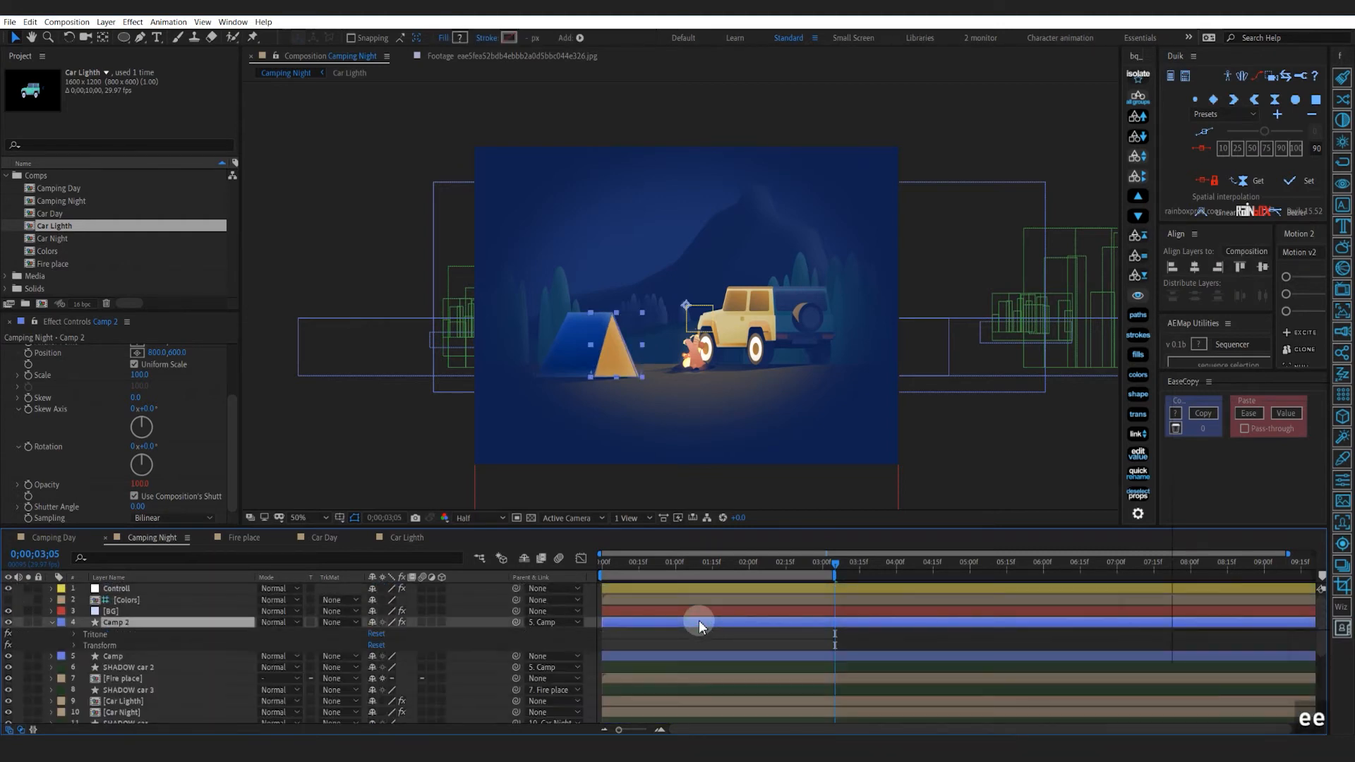
click(659, 588)
click(85, 371)
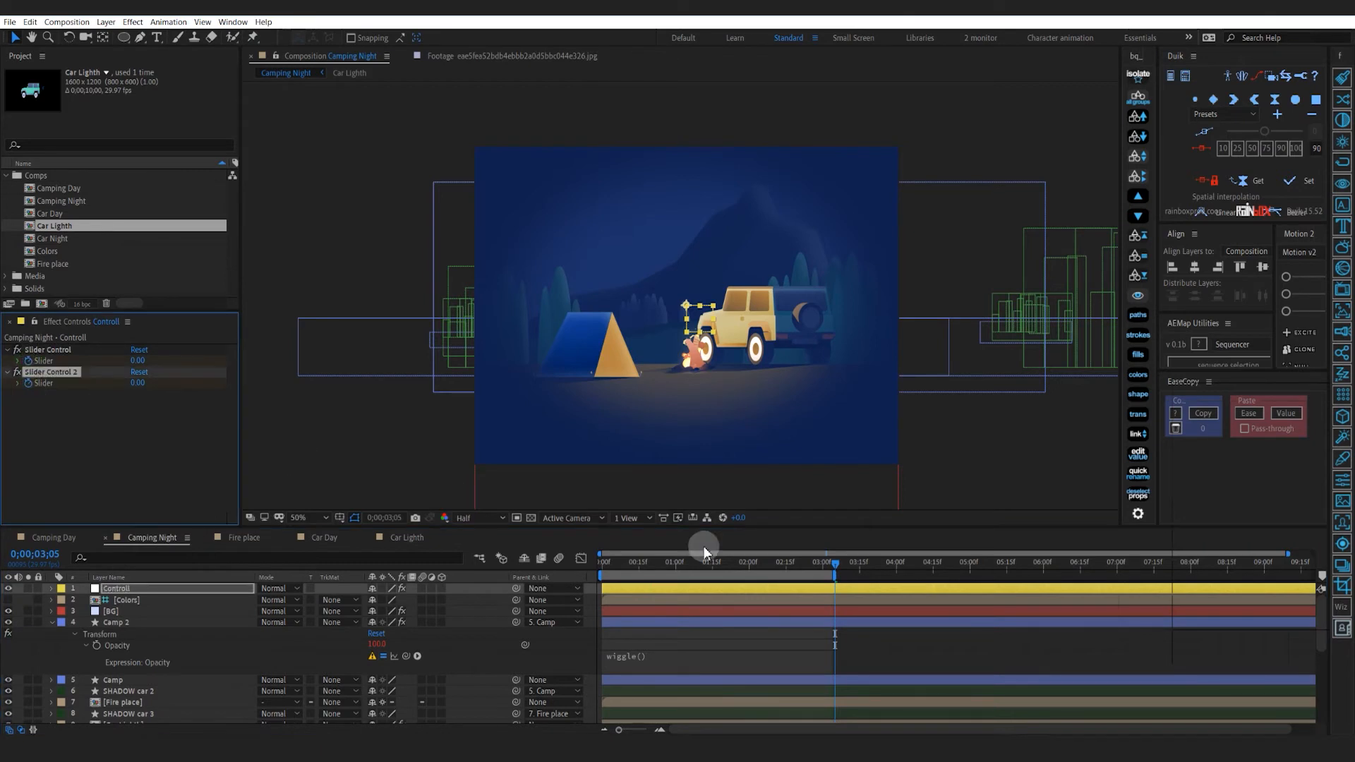
key(u)
Complete Camp 2's Opacity wiggle expression by linking its frequency to Slider Control and its amplitude to Slider Control 2 on Controll
click(641, 700)
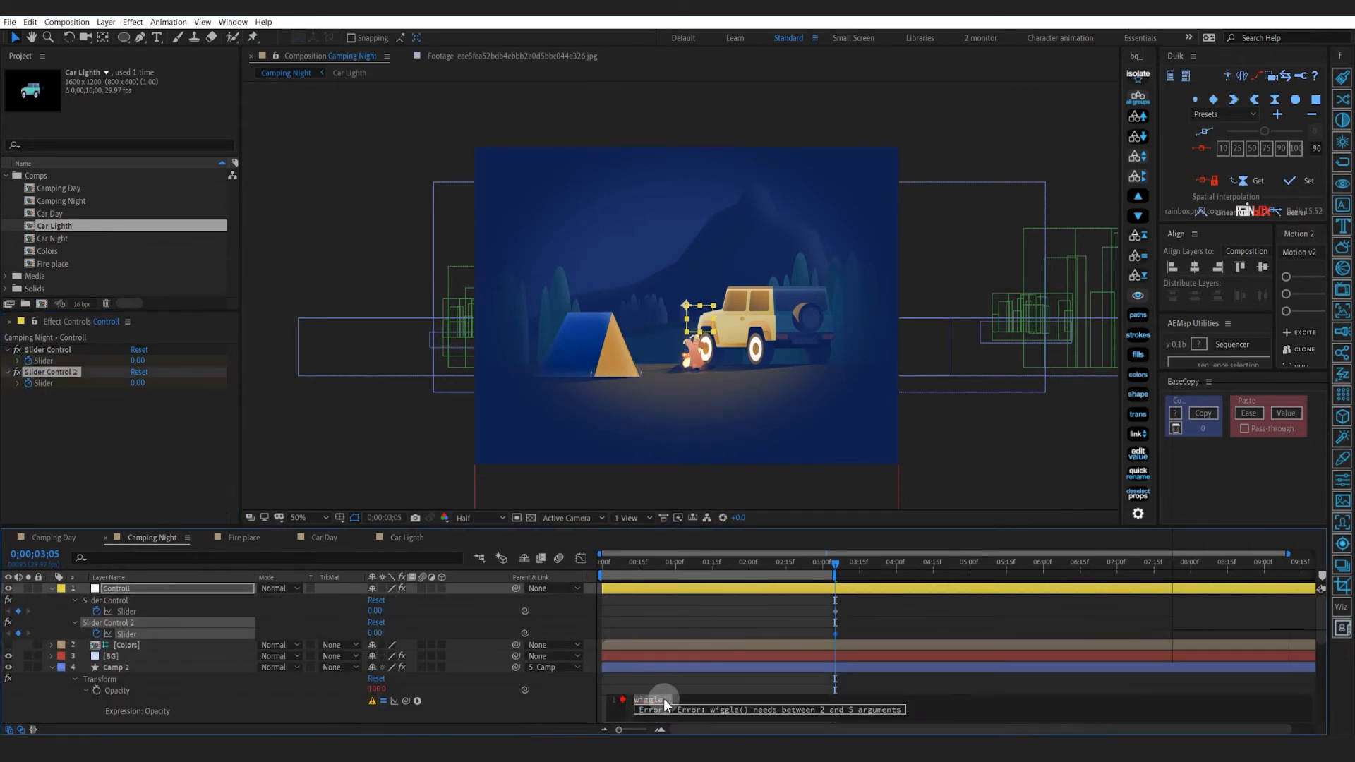
click(667, 699)
drag(403, 701, 226, 611)
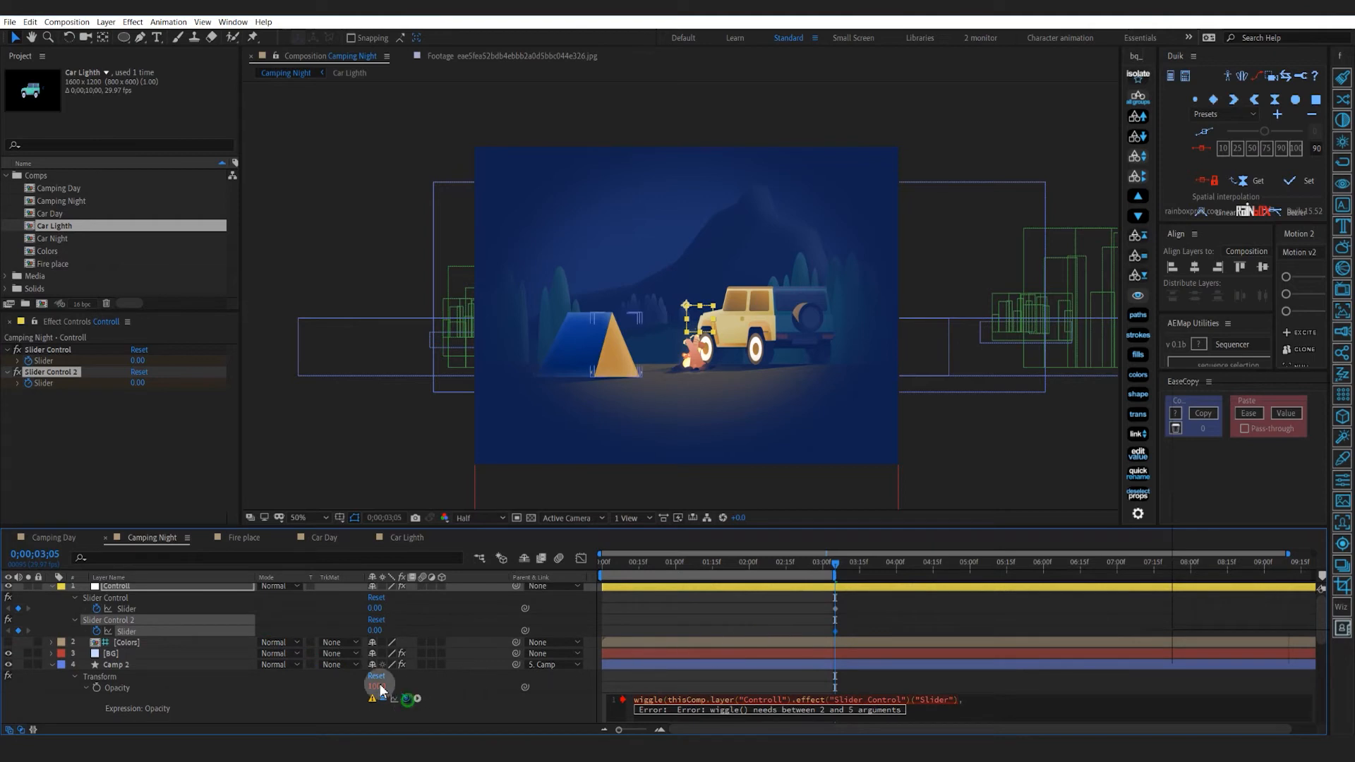
drag(161, 632, 163, 633)
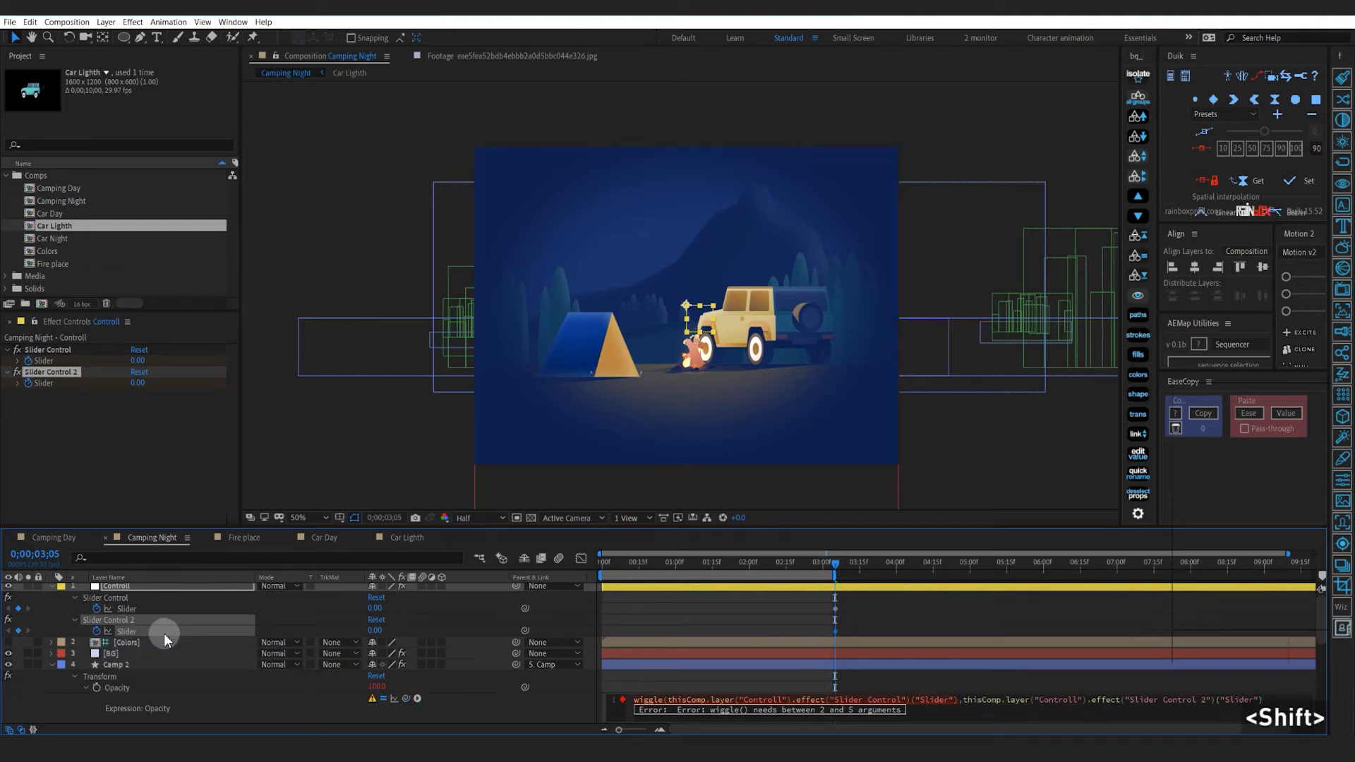
text())
click(820, 679)
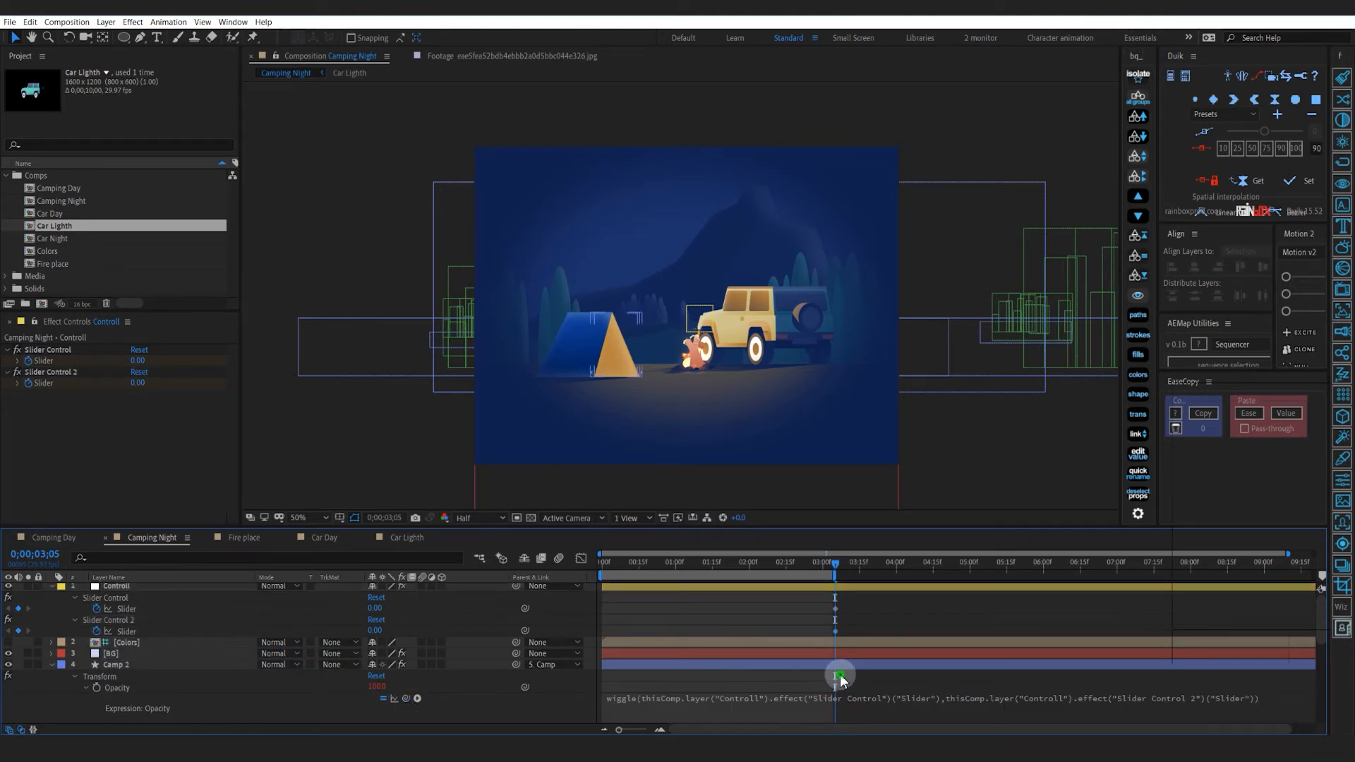
Delete the keyframes of both Controll sliders and collapse the Camp 2 and Controll layers
drag(841, 617, 858, 624)
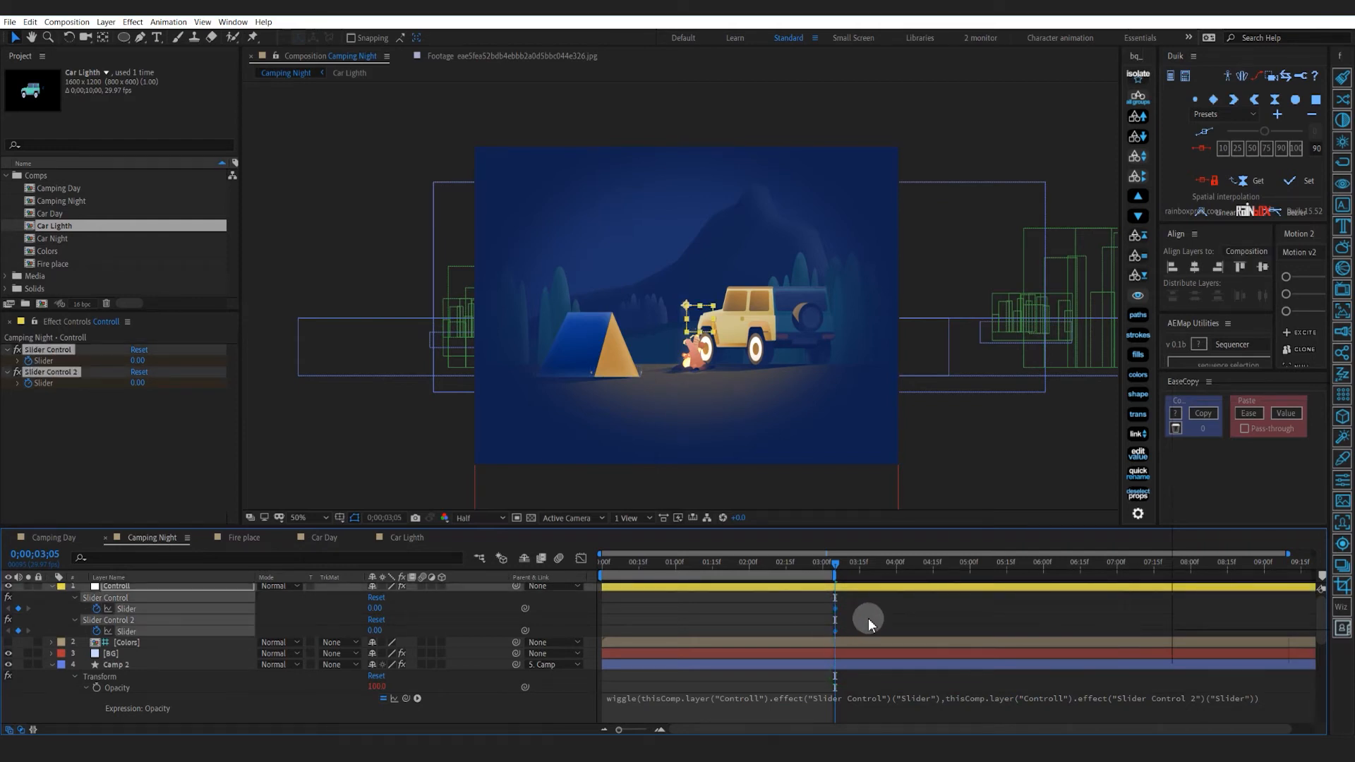
key(Delete)
click(51, 664)
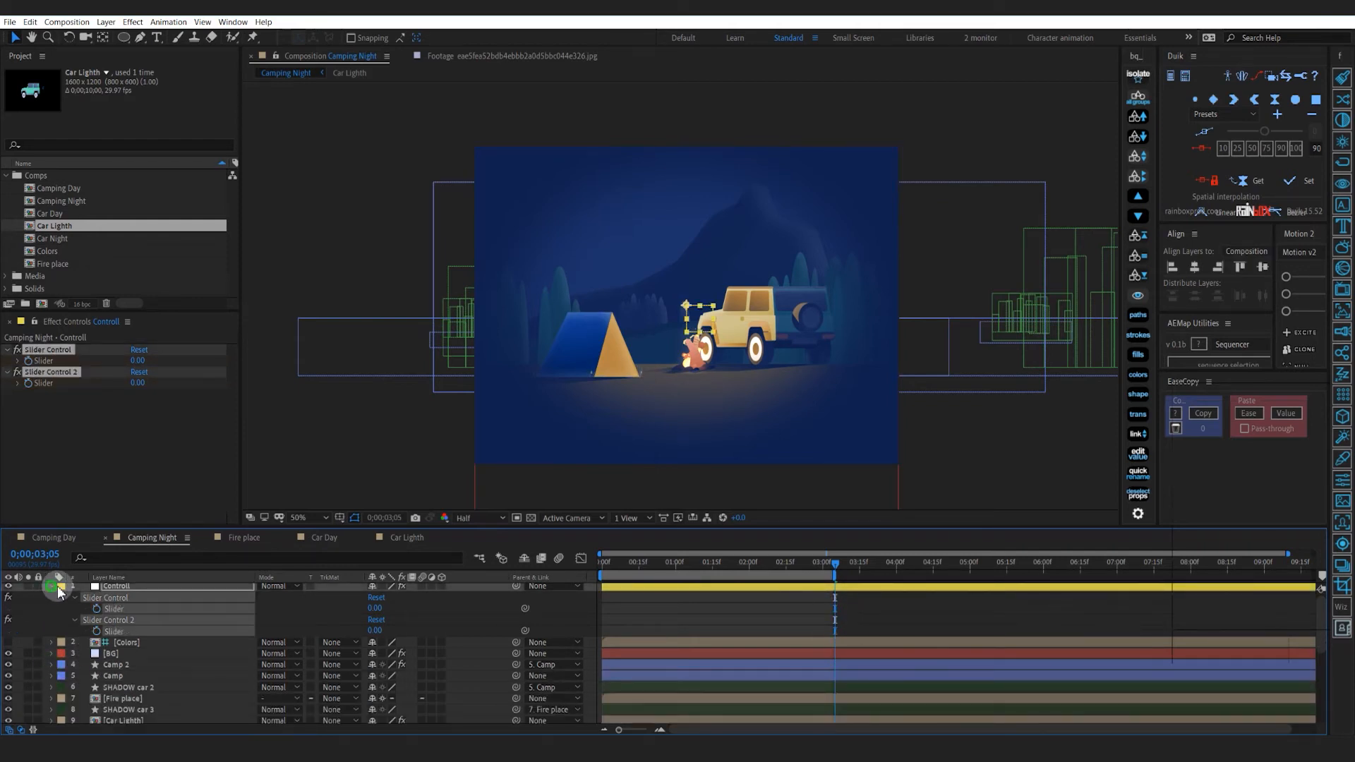
click(57, 587)
Set Controll's Slider Control to 7 and Slider Control 2 to 10, and preview the tent light
drag(741, 563, 730, 566)
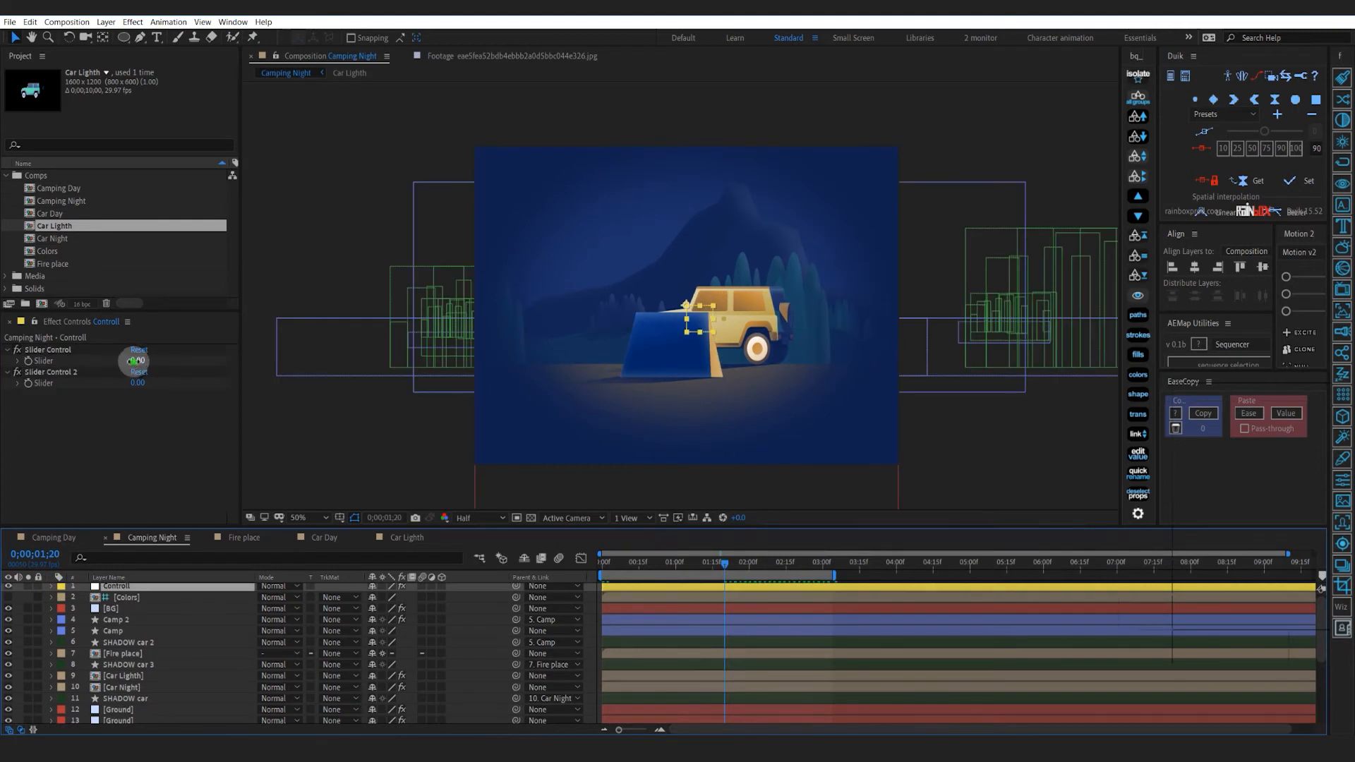
click(137, 361)
click(137, 383)
text(10)
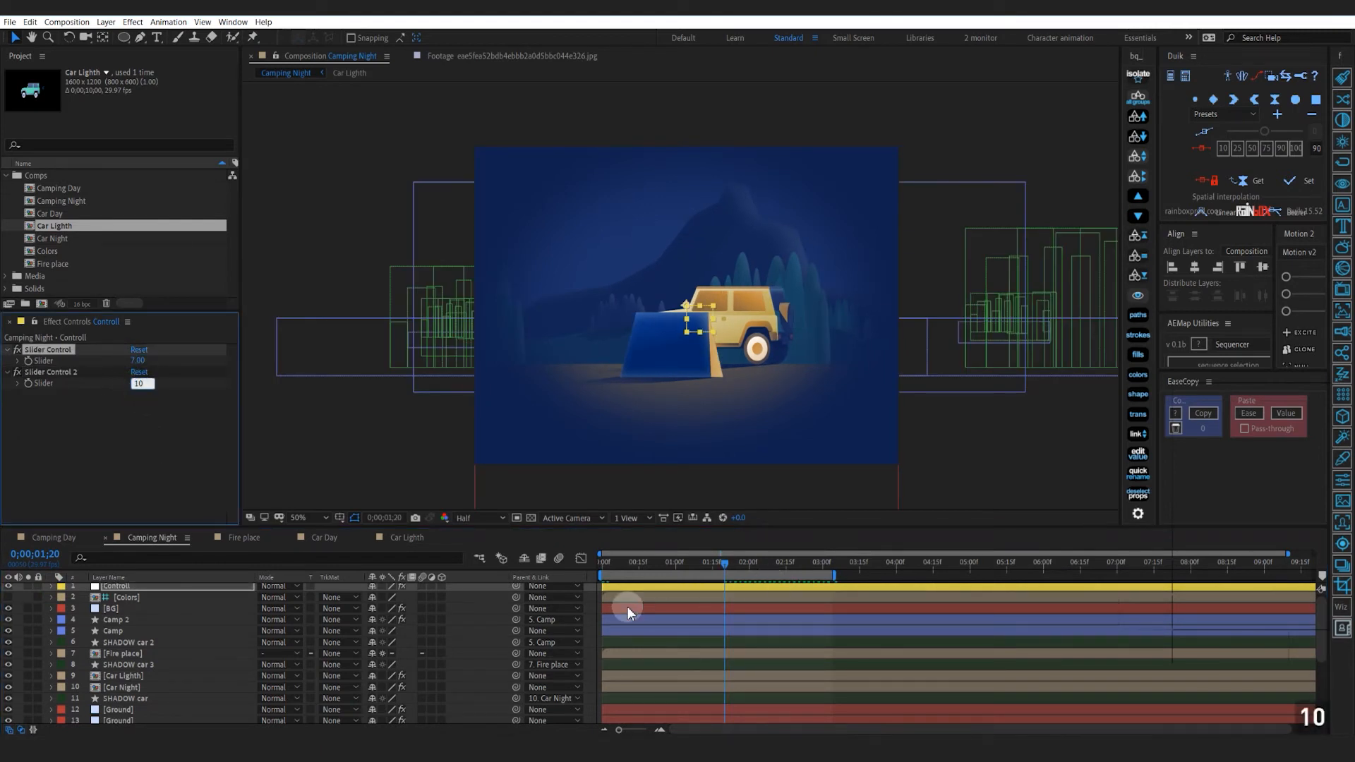
key(Return)
key(space)
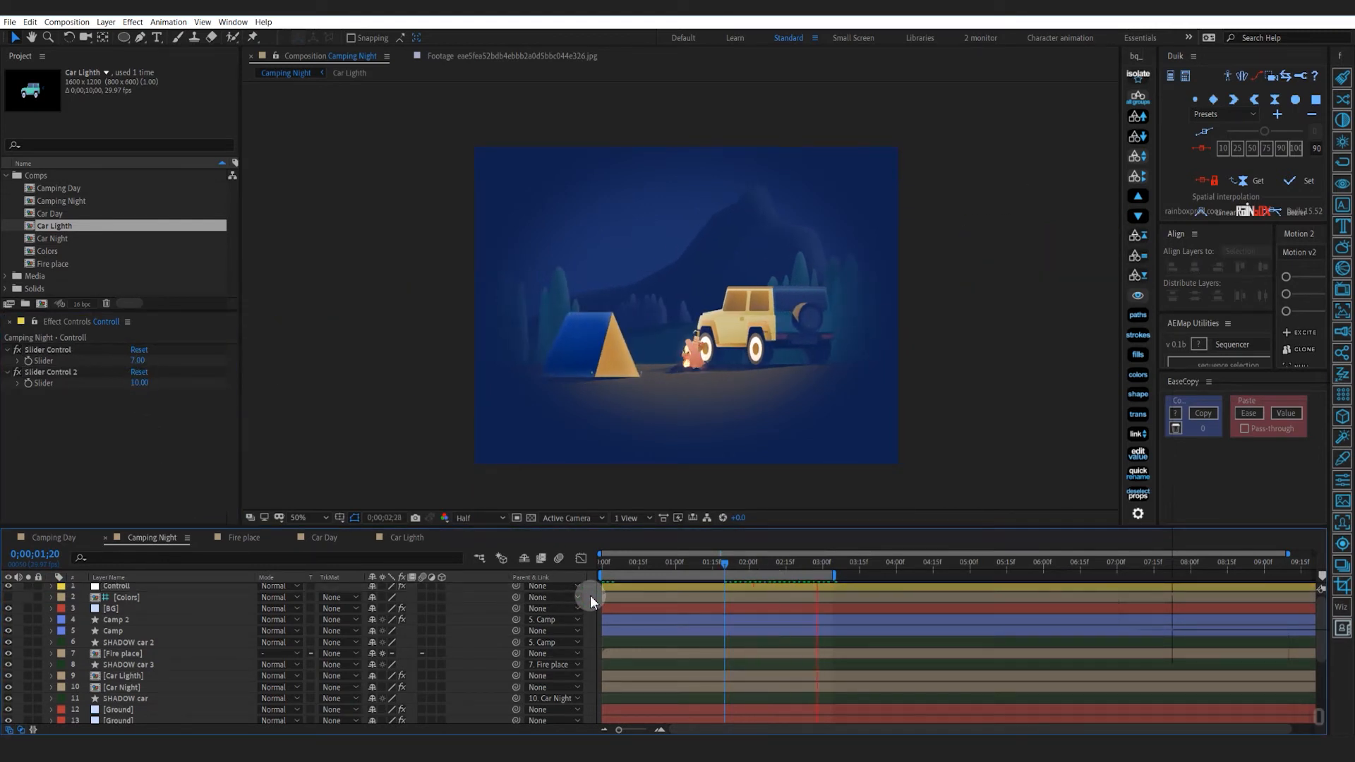
Try a lower Transform Opacity on Camp 2 and preview the flickering light on the tent
key(0)
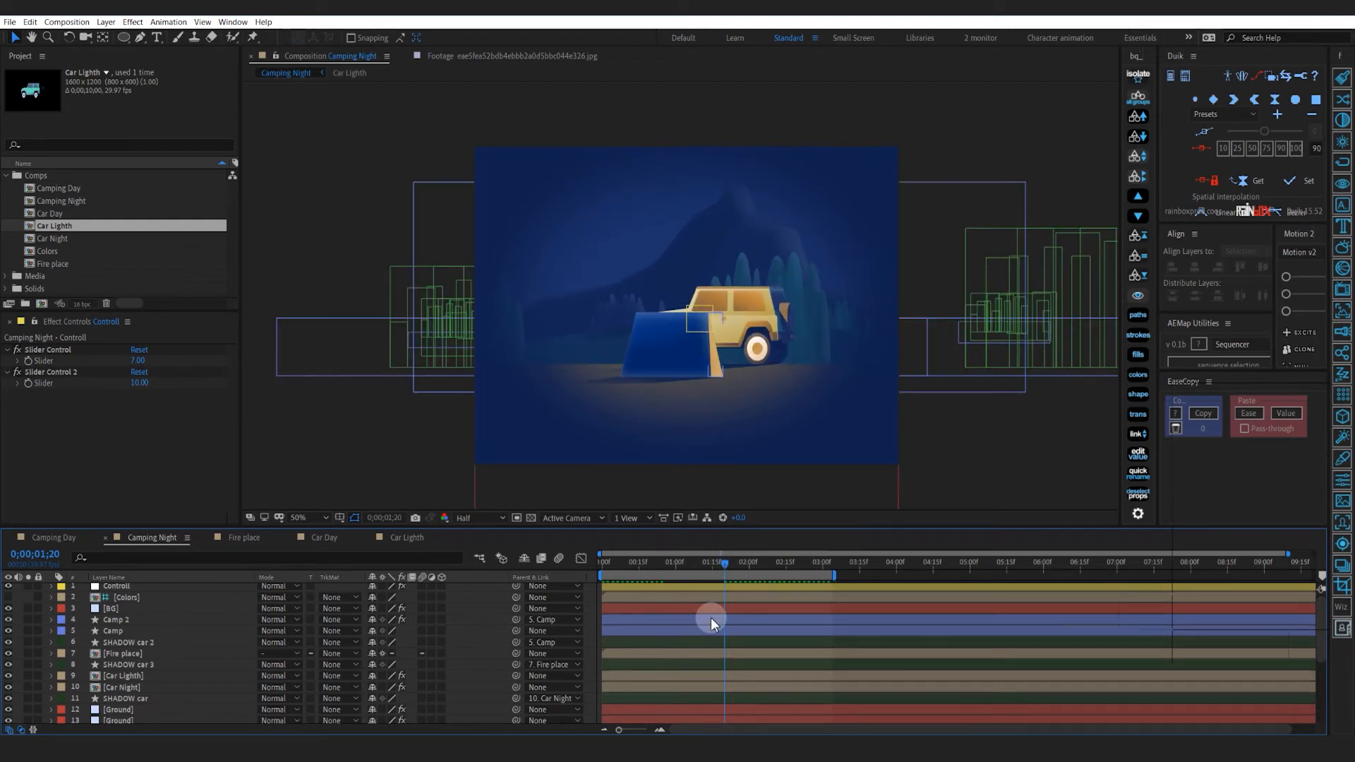
click(722, 619)
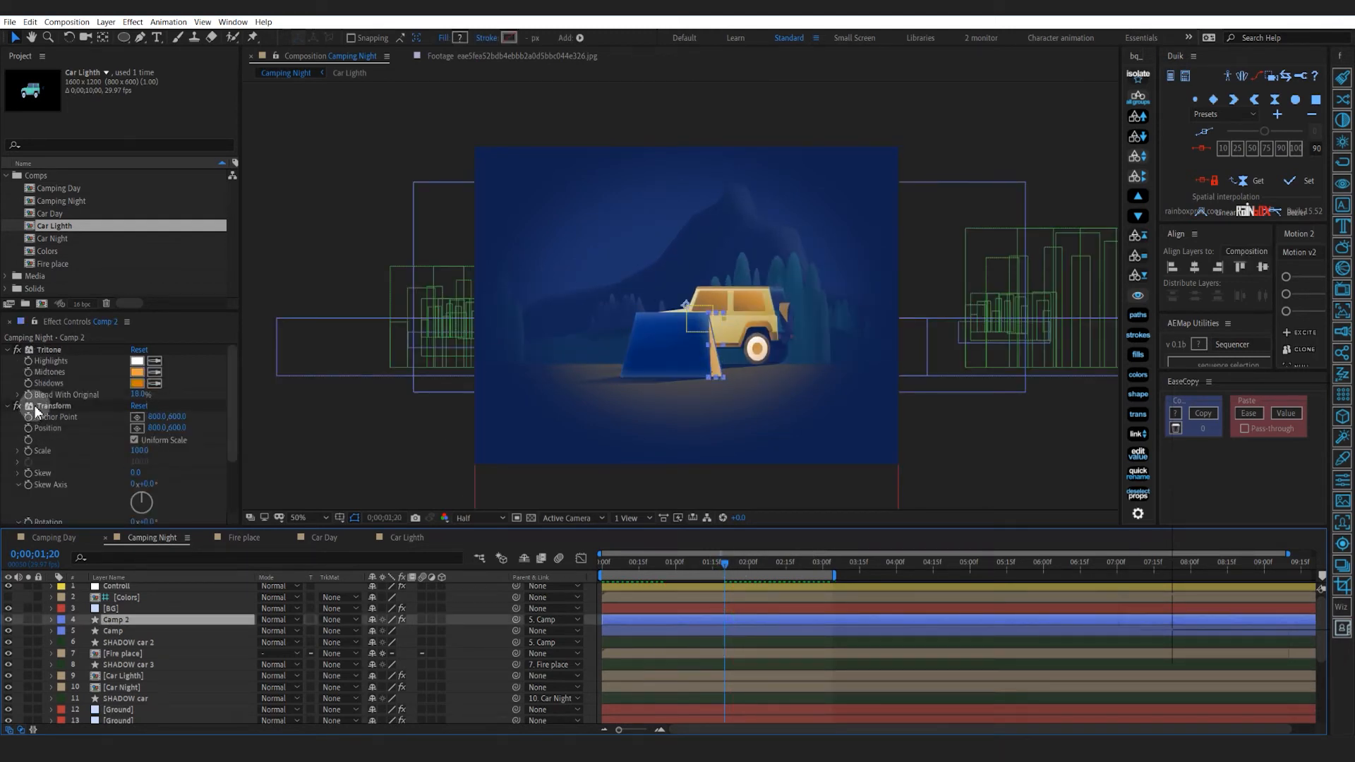
click(8, 350)
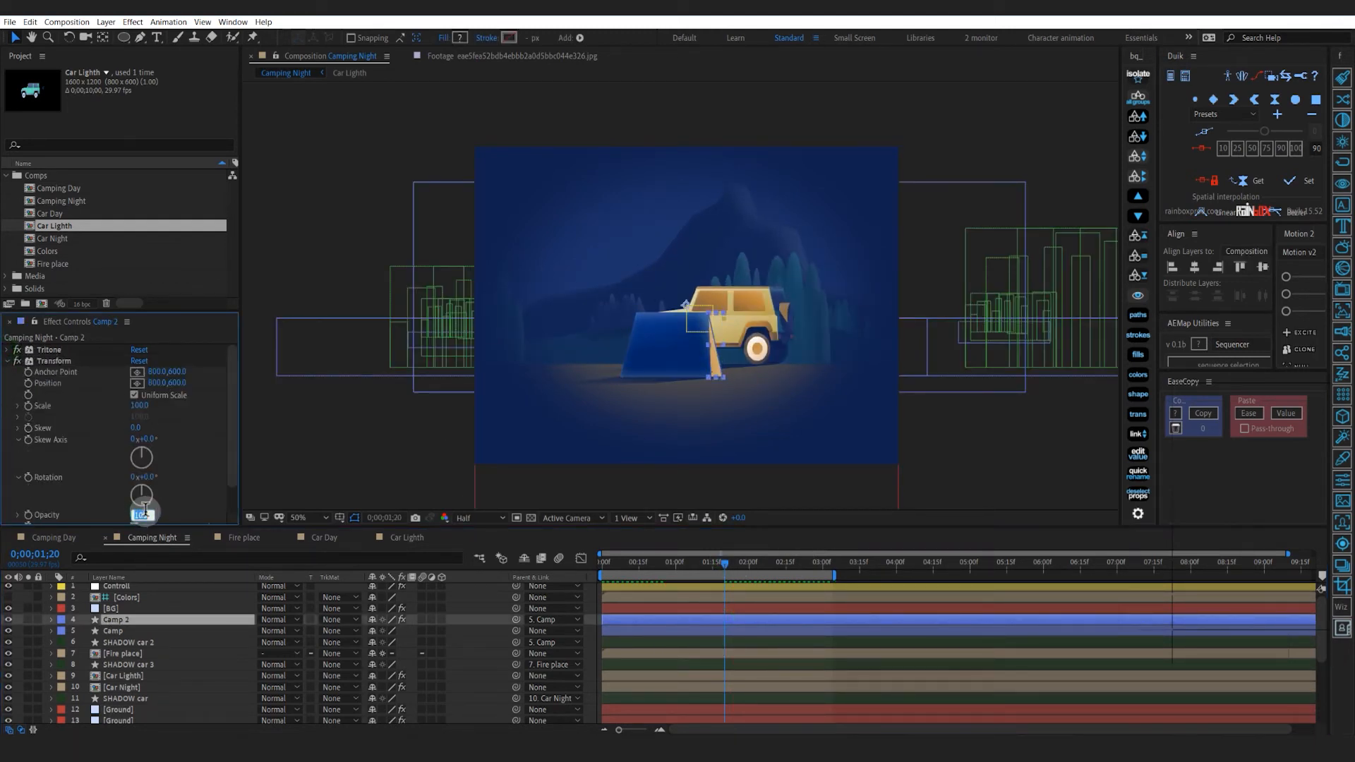
click(611, 611)
key(0)
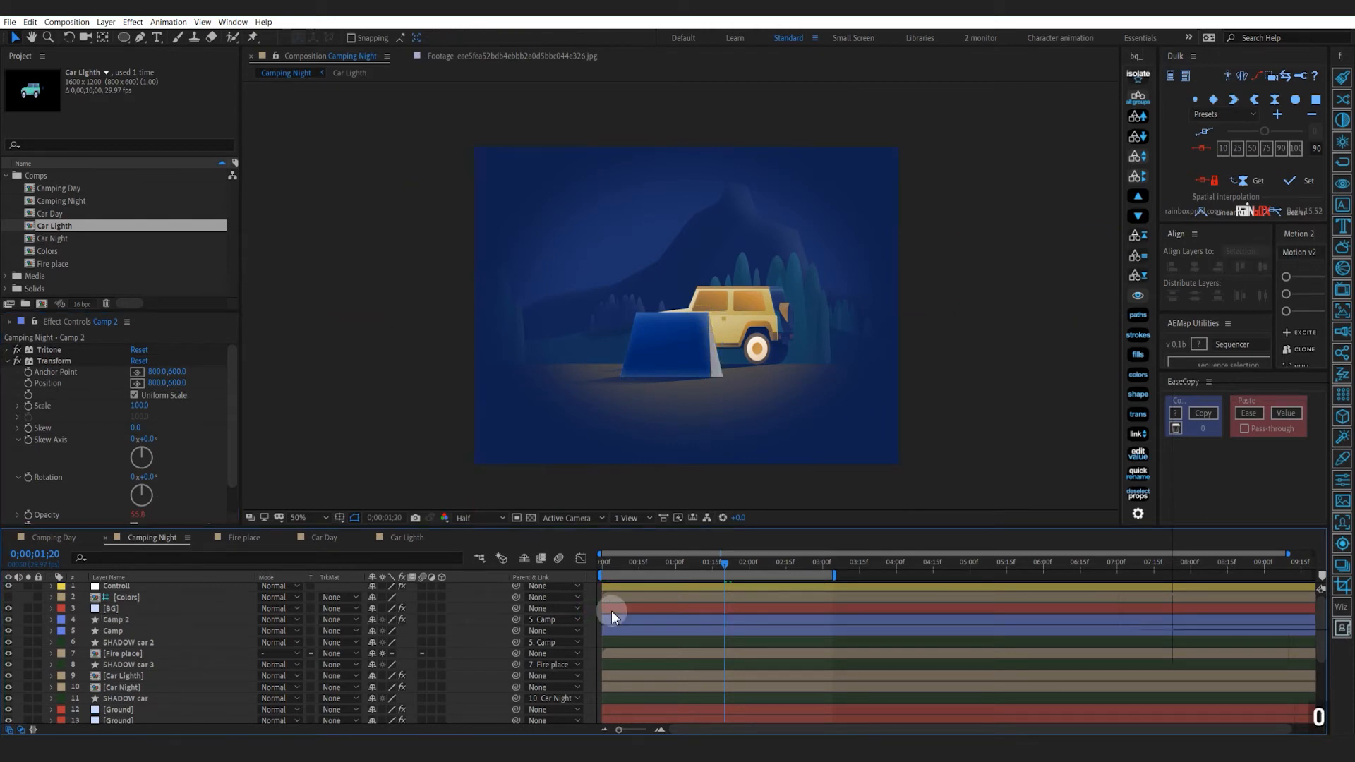
scroll(700, 403, up, 1)
key(0)
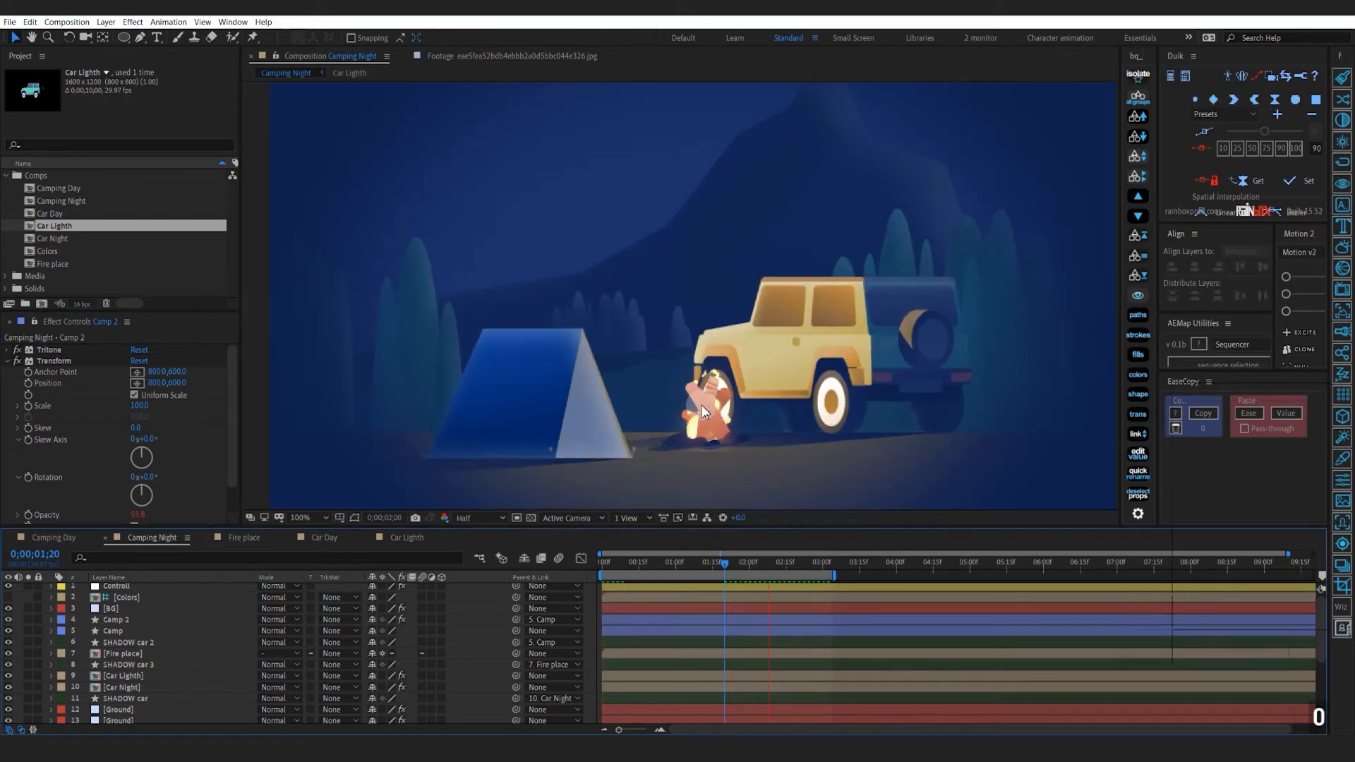
key(0)
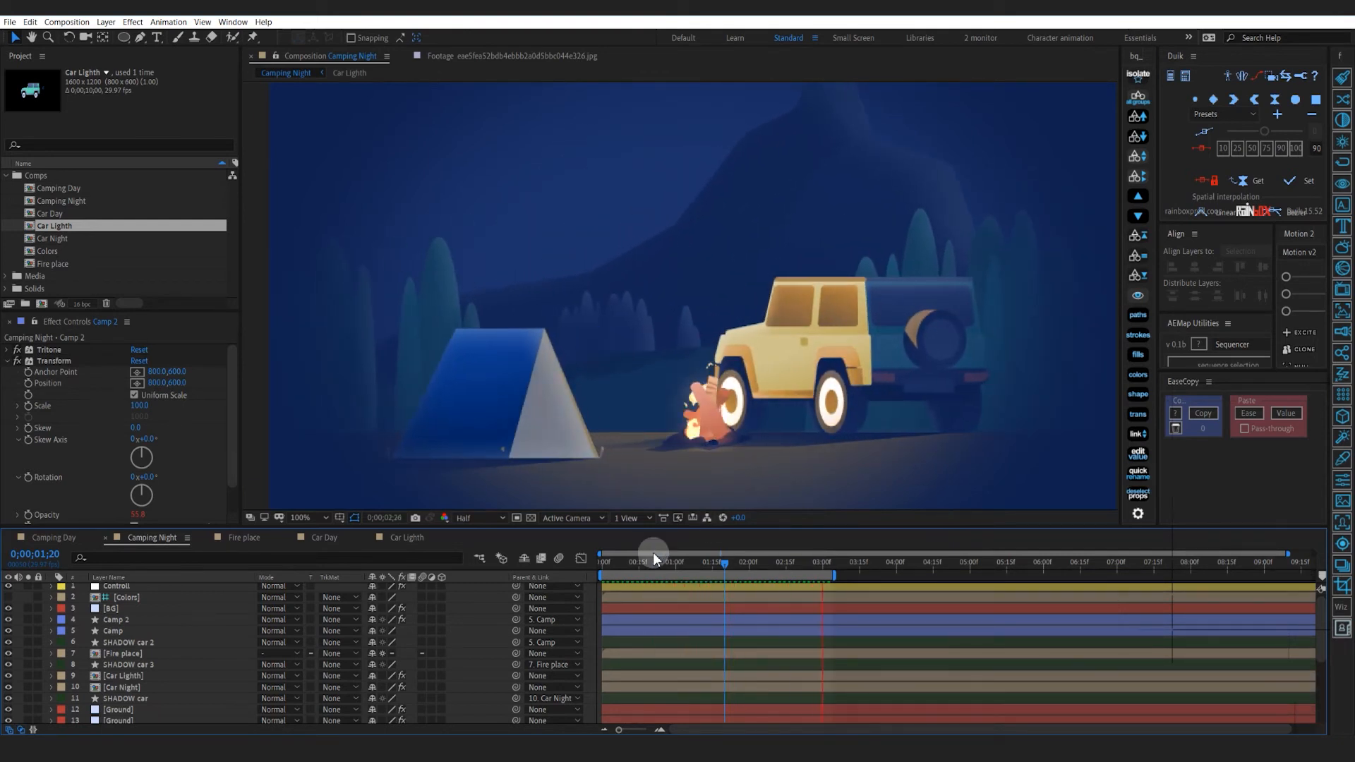
key(0)
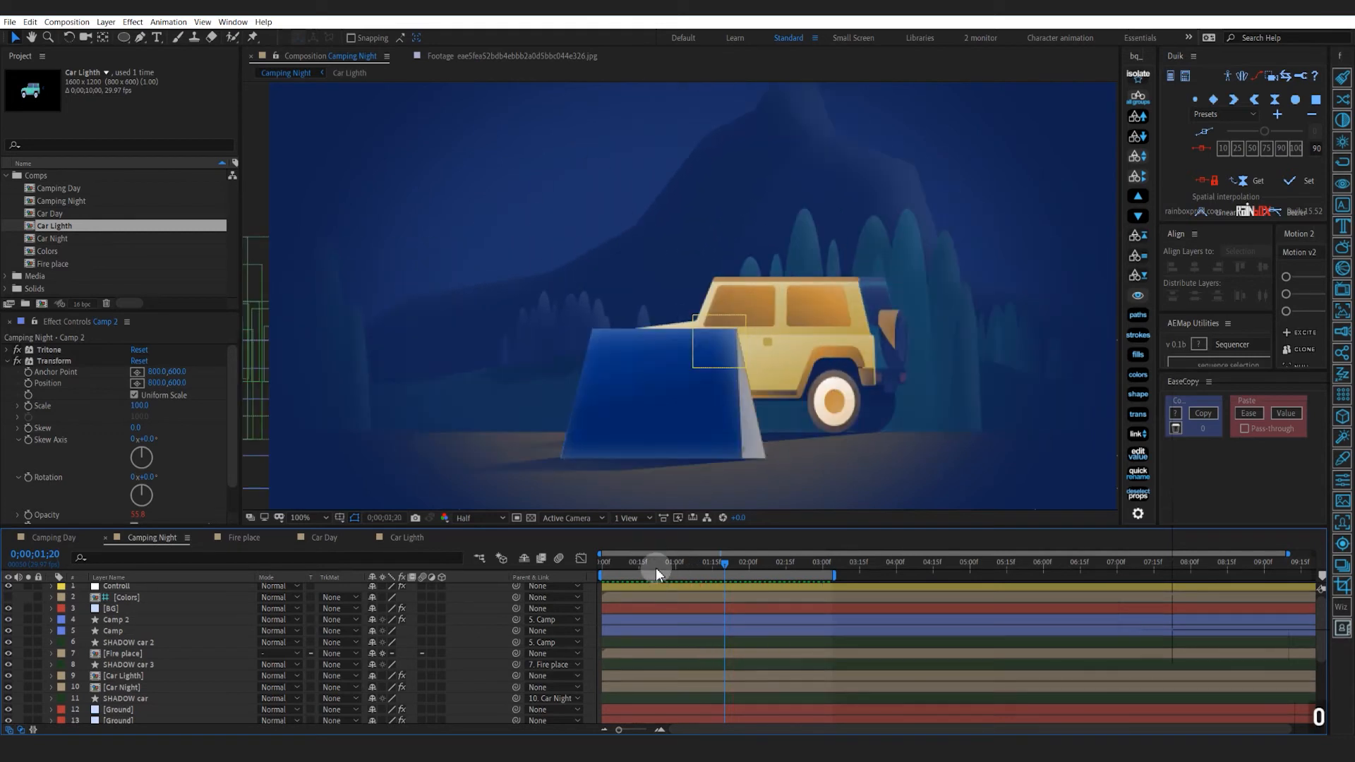
Trim the start of Camp 2 to 0;00;01;15, preview it, and extend the work area end to about 04;15
drag(649, 566, 713, 586)
click(709, 620)
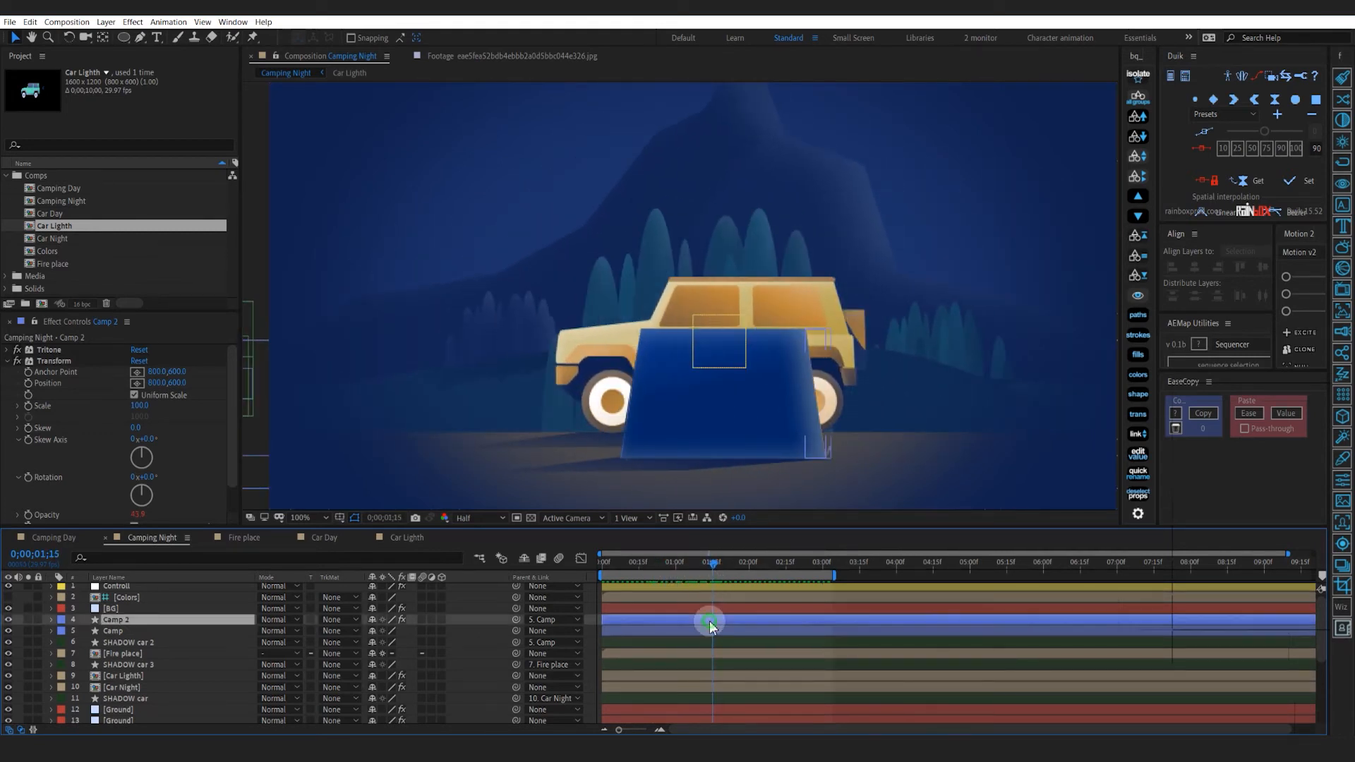
key(alt+bracketleft)
key(0)
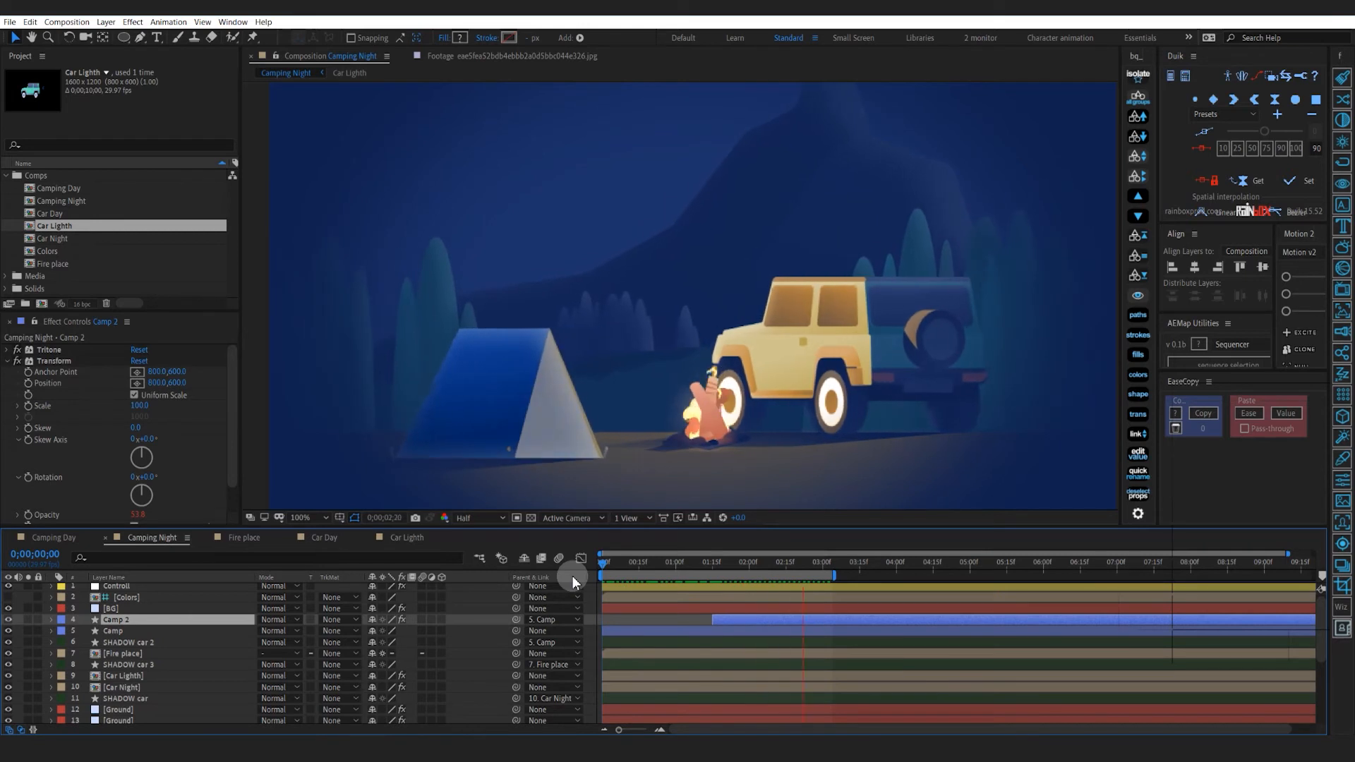
drag(829, 575, 933, 575)
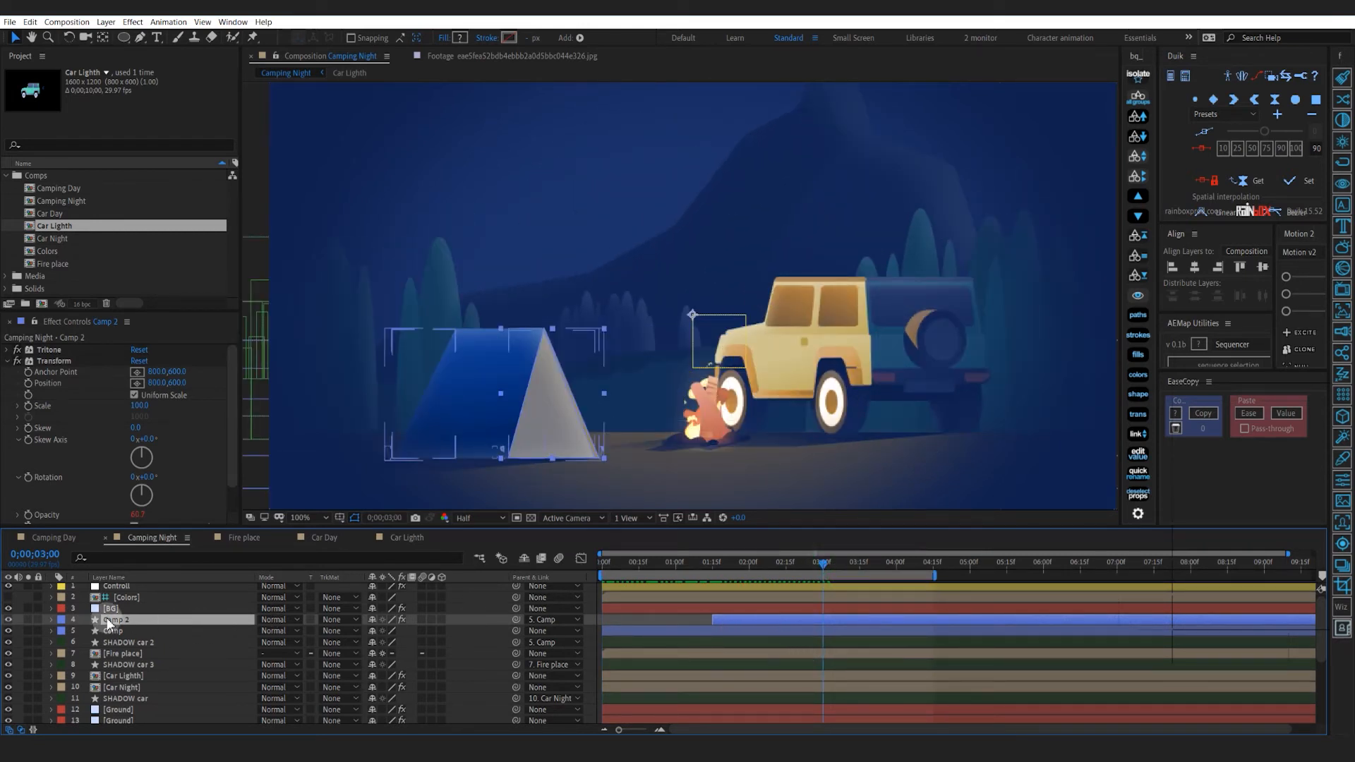
Copy the Transform effect with its wiggle from Camp 2 to the Car Lighth layer and preview the flicker
click(44, 363)
key(ctrl+c)
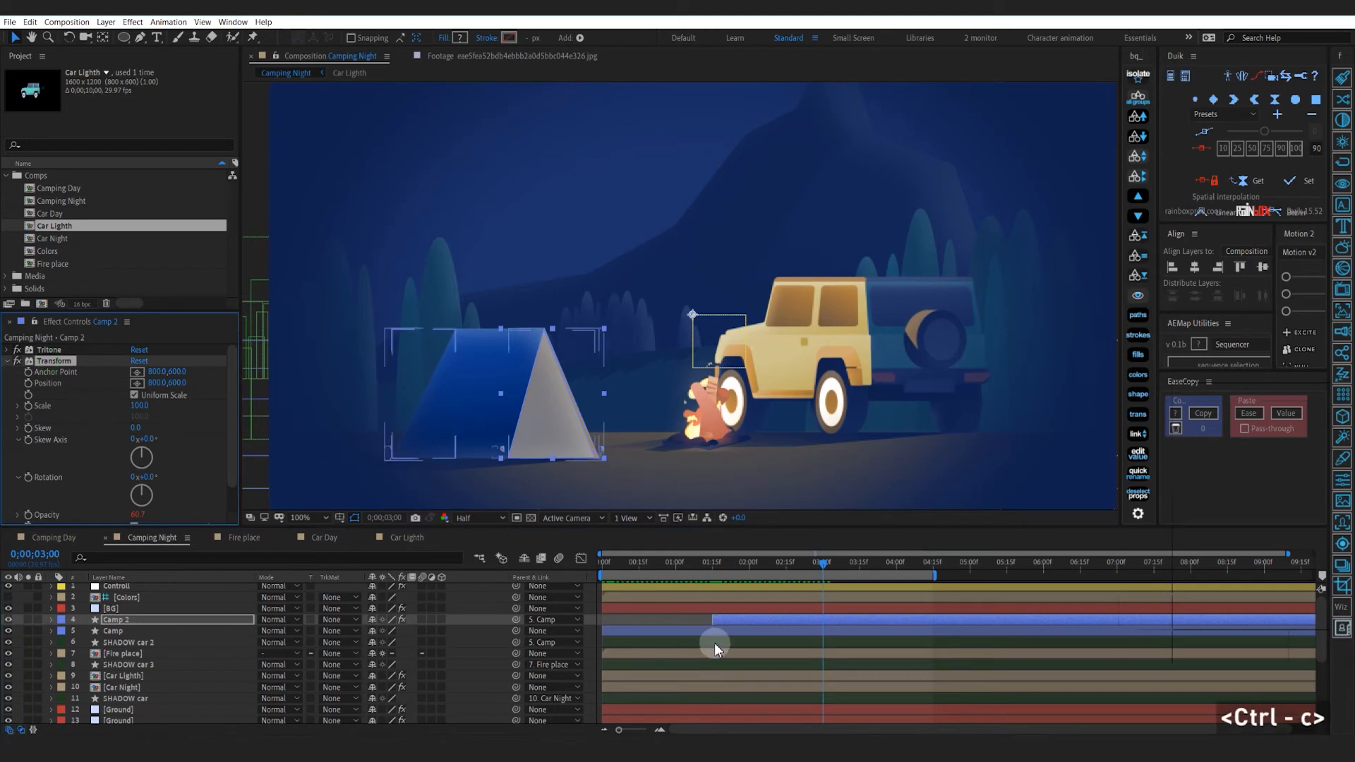
click(642, 680)
key(ctrl+v)
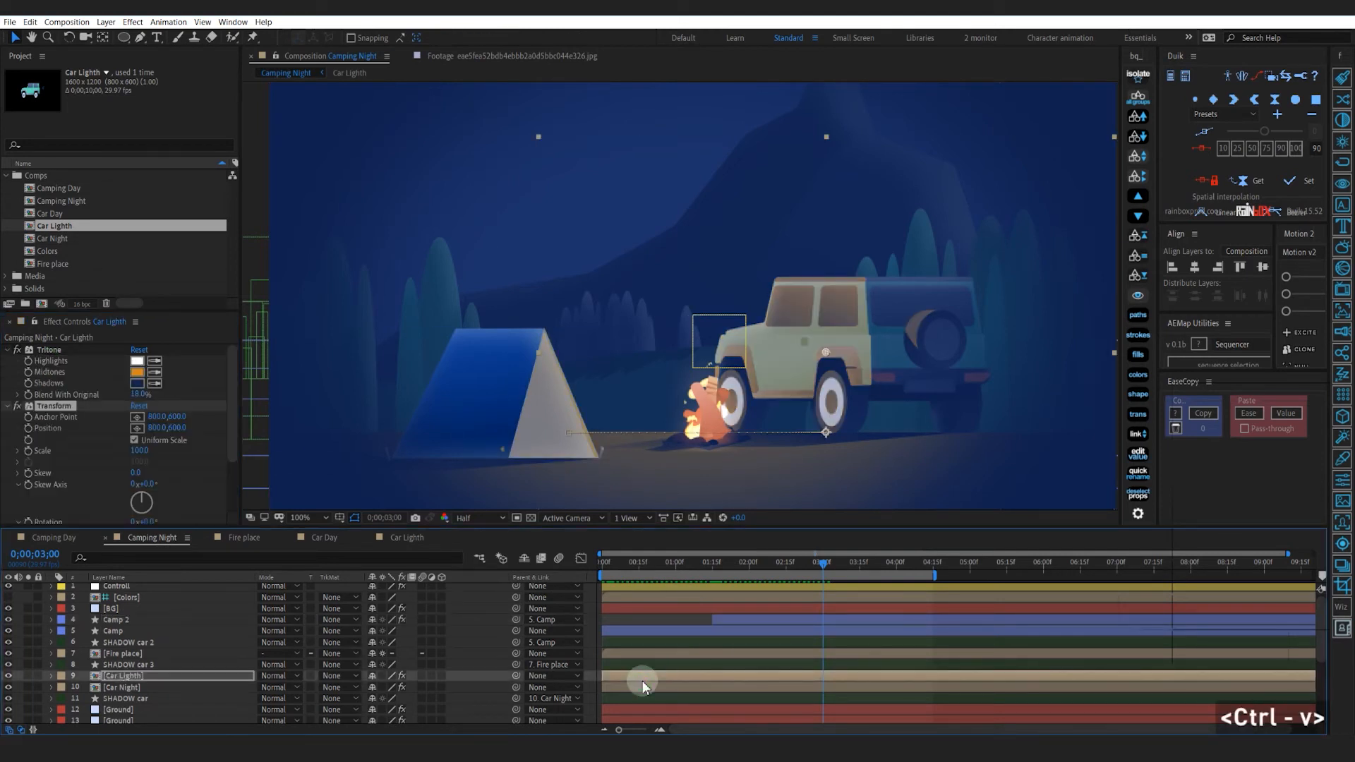
key(KP_0)
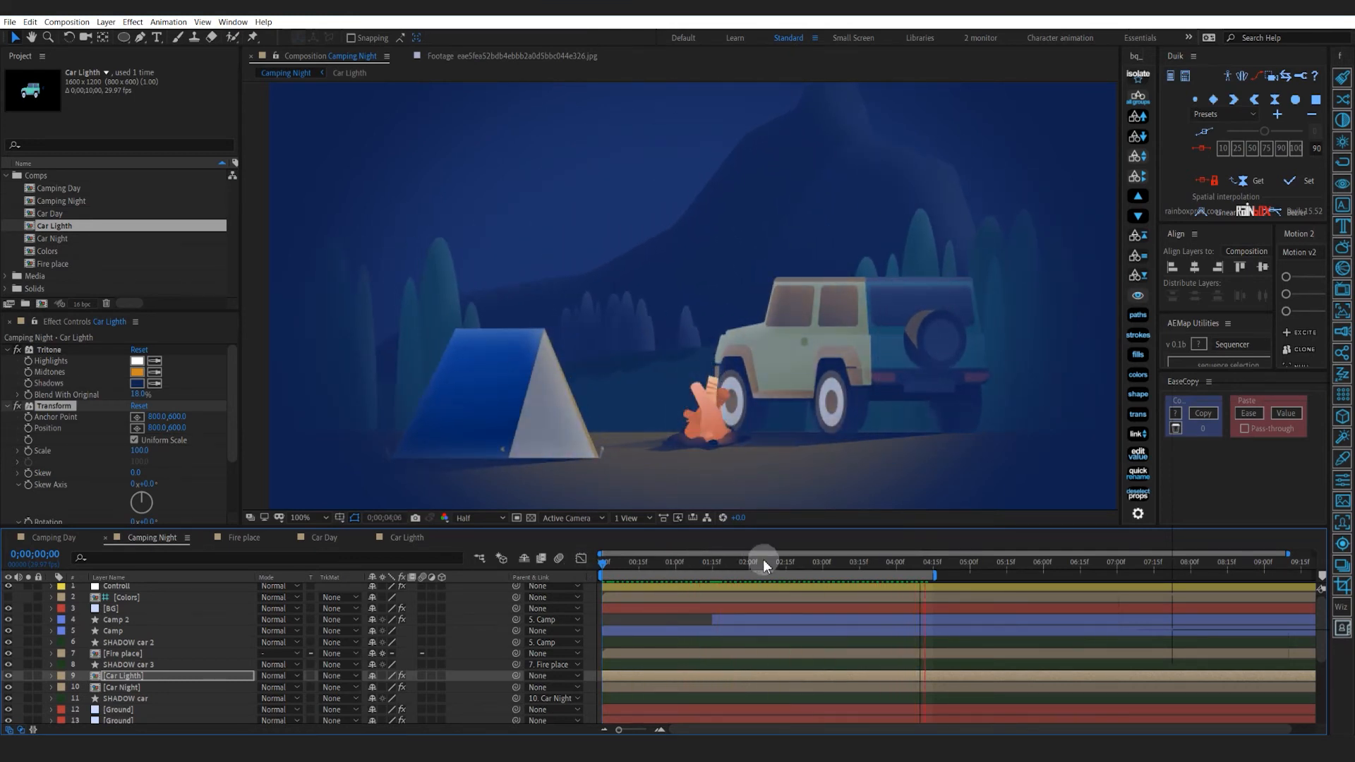
Set the Transform effect's Opacity to 75 on both the Car Lighth and Camp 2 layers
click(791, 564)
click(782, 676)
scroll(97, 479, down, 2)
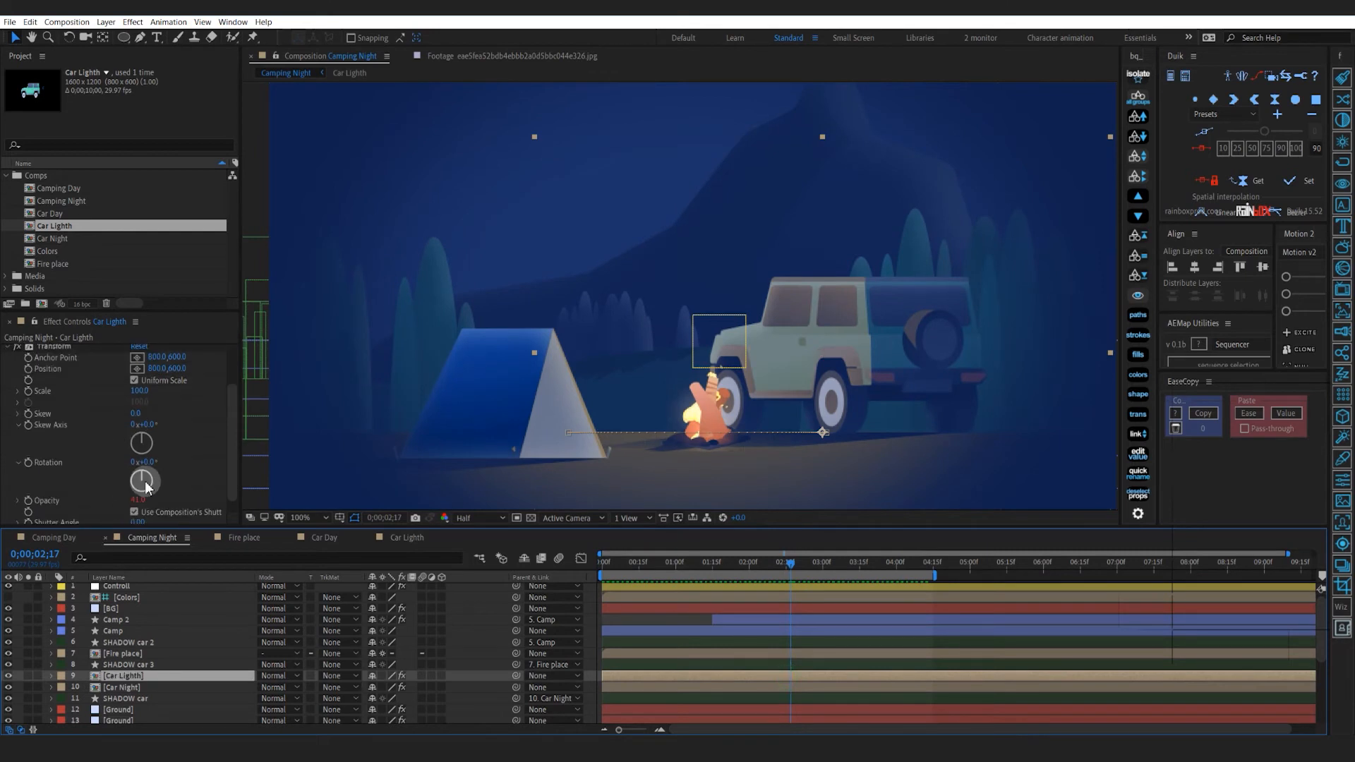
click(143, 501)
text(75)
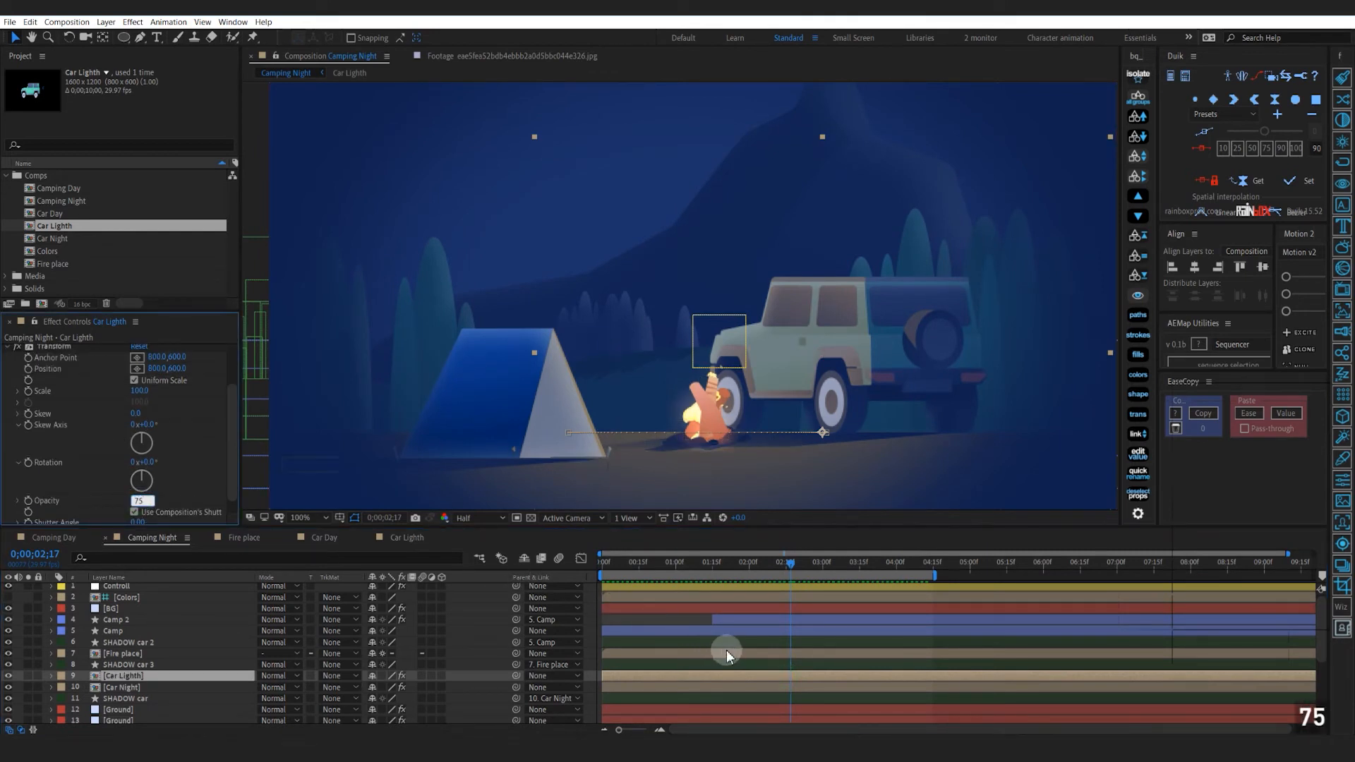
click(733, 620)
scroll(137, 499, down, 1)
click(138, 485)
text(75)
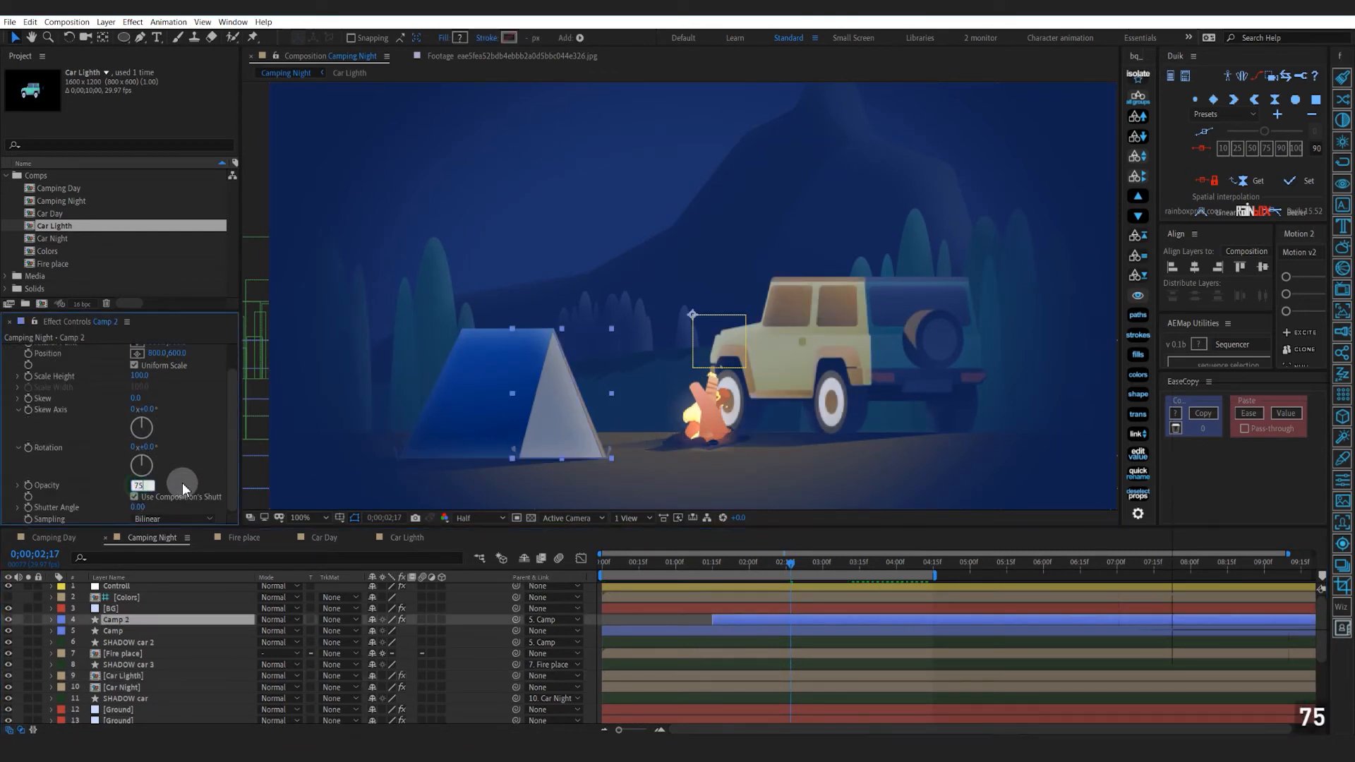
click(626, 566)
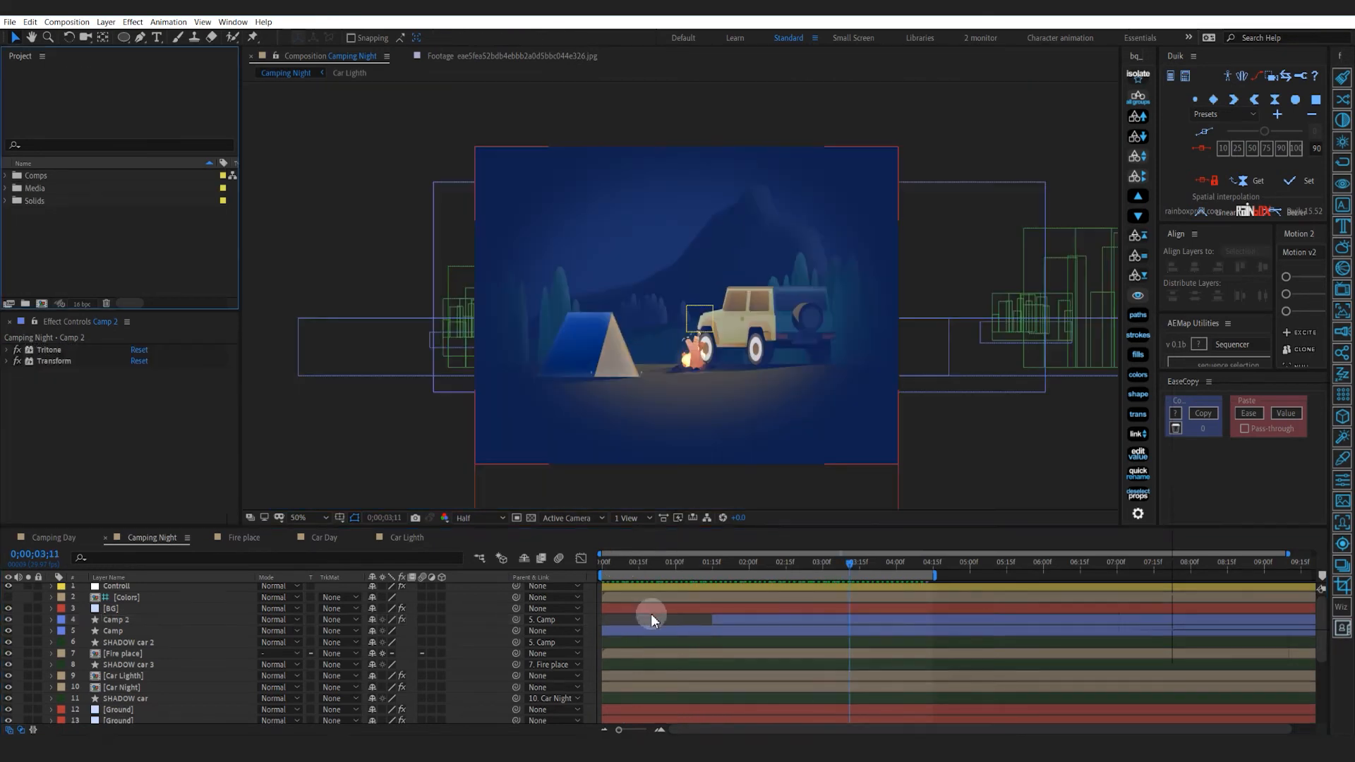
Create a solid named Stars, 1600 by 1200 px, directly above the bottom BG layer
scroll(656, 617, down, 5)
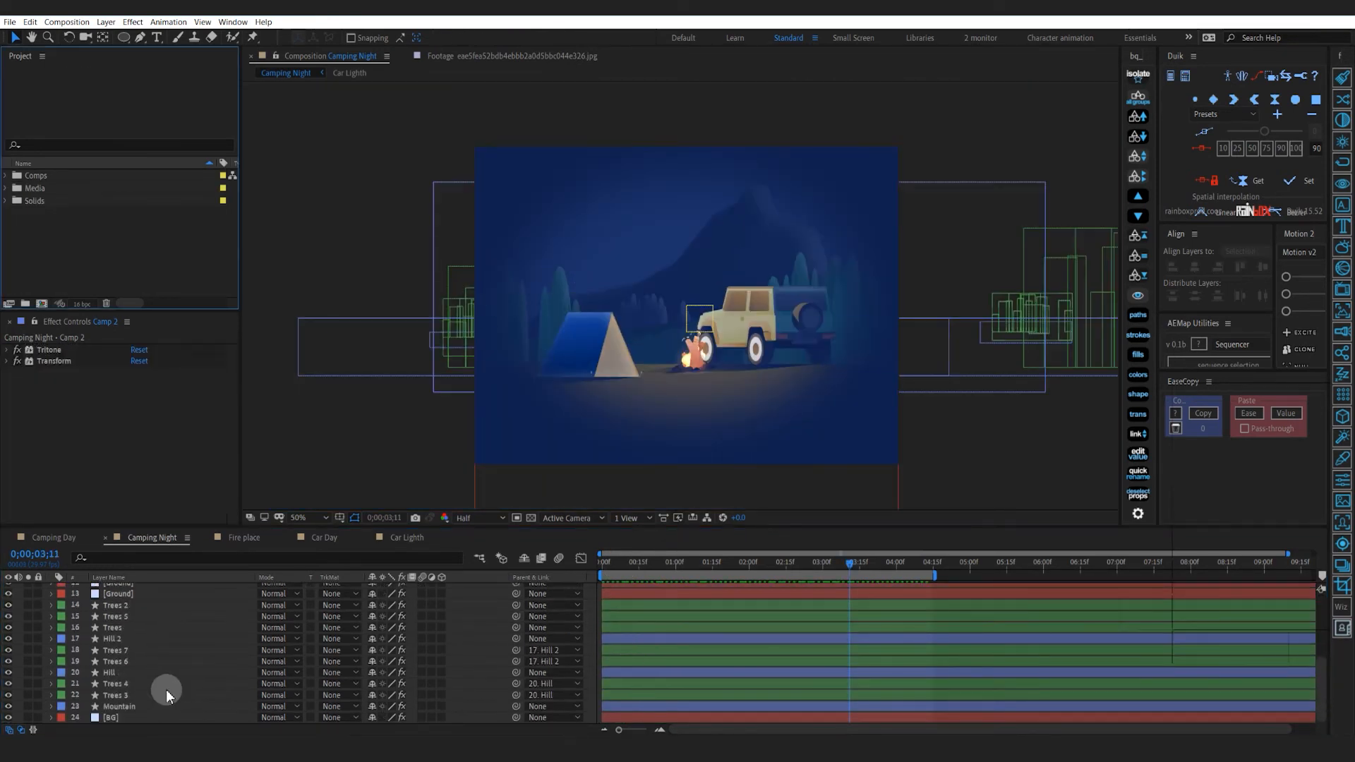
click(116, 718)
key(ctrl+y)
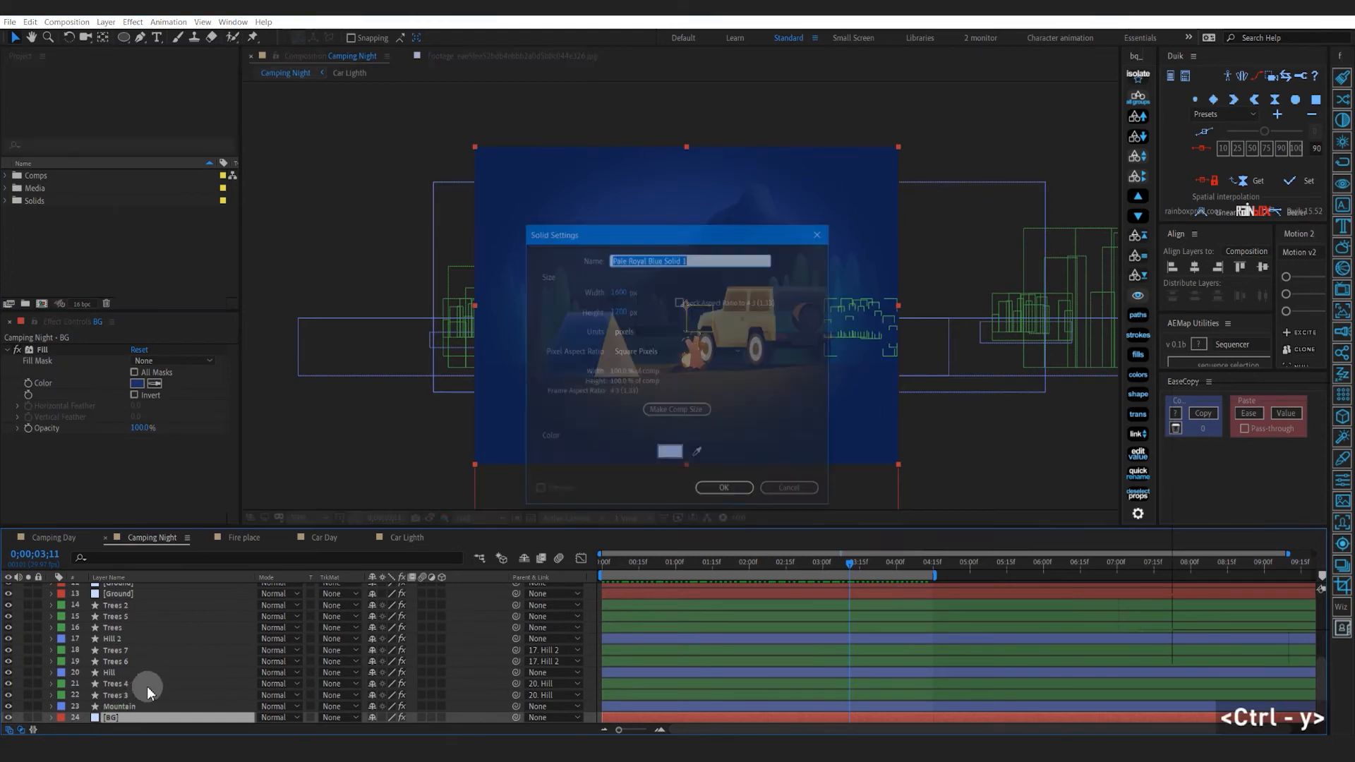
text(Stars)
key(Return)
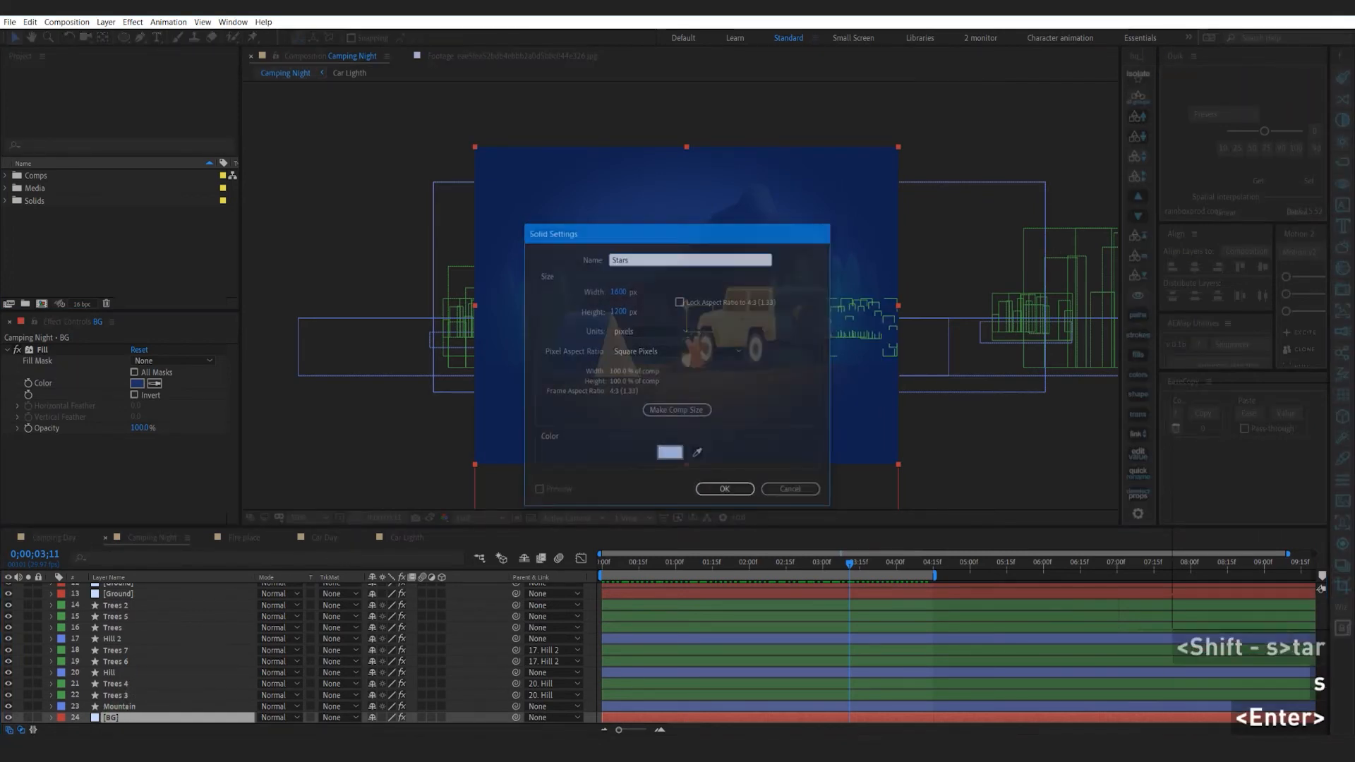
Apply the RG Trapcode Form effect to the Stars solid and solo that layer
right_click(95, 416)
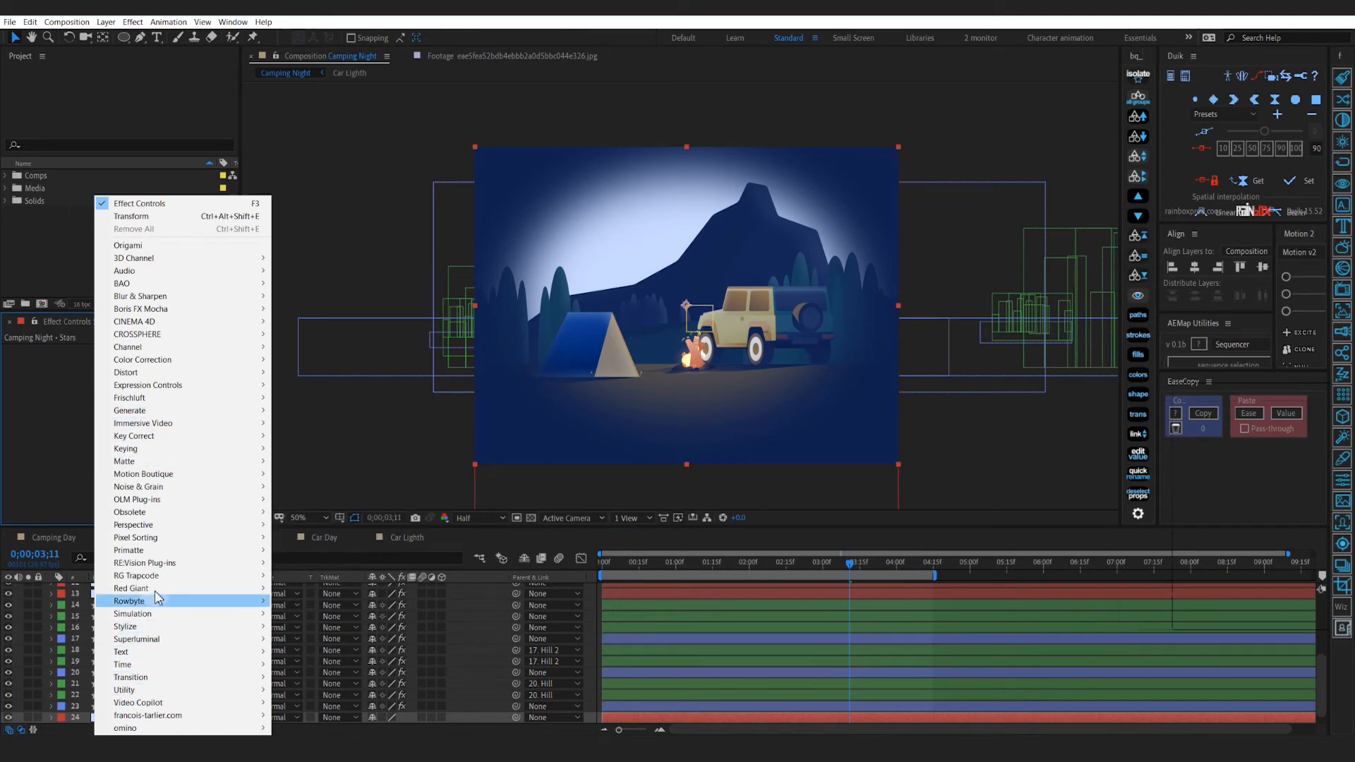
mouse_move(226, 577)
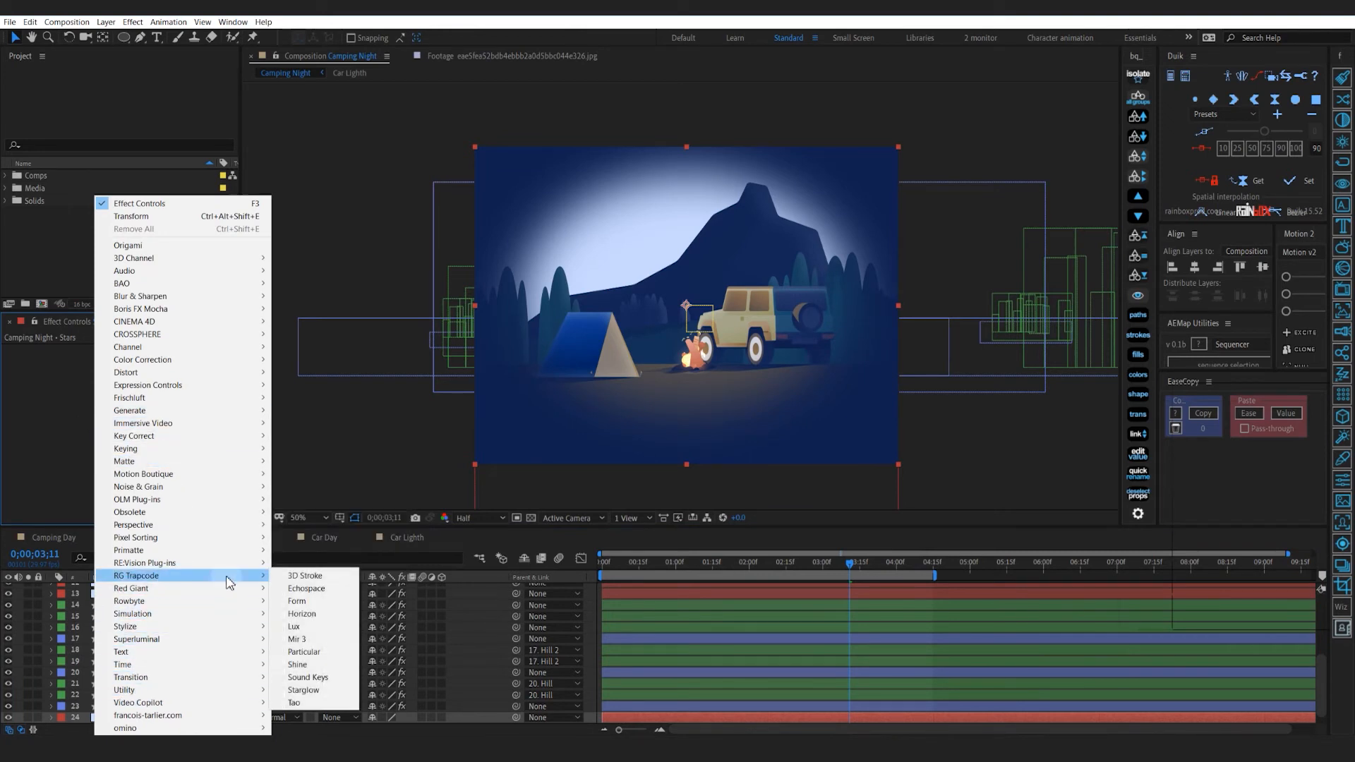
click(314, 601)
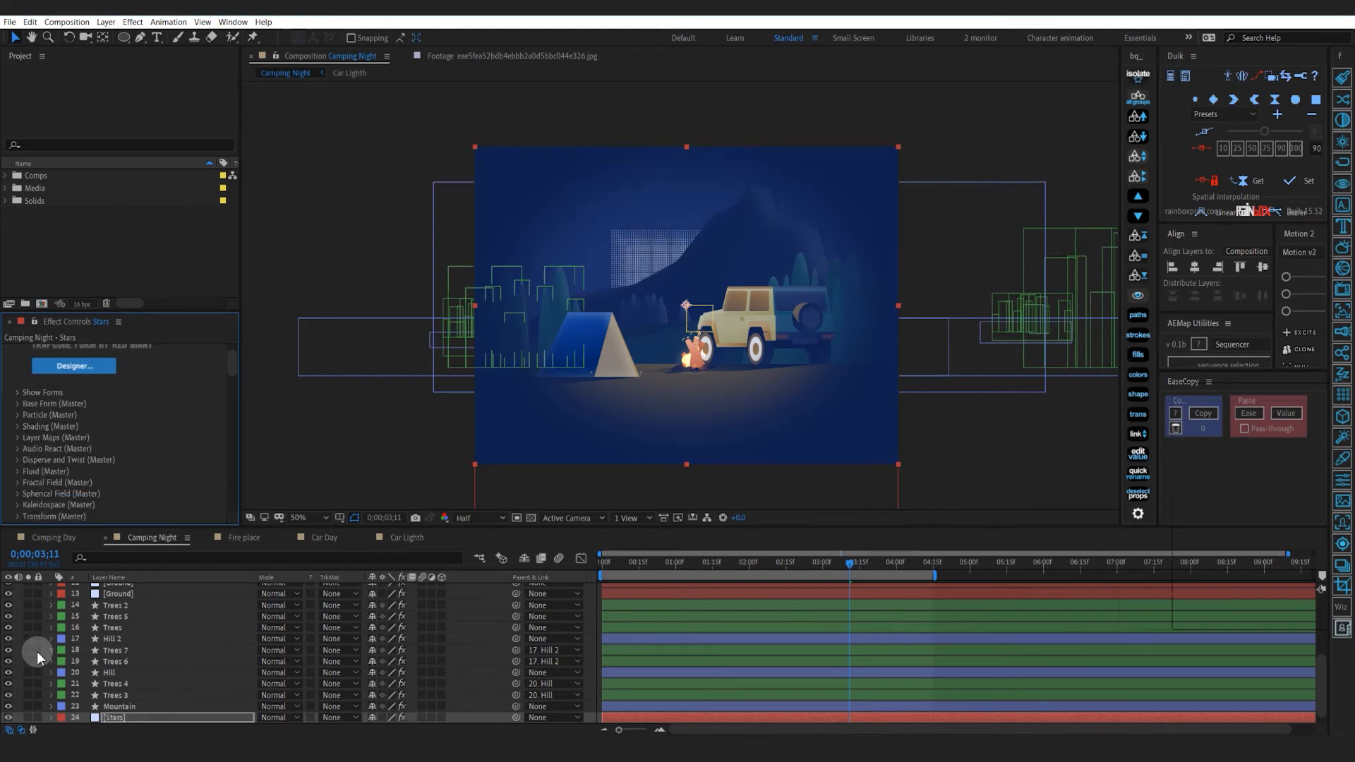
click(28, 717)
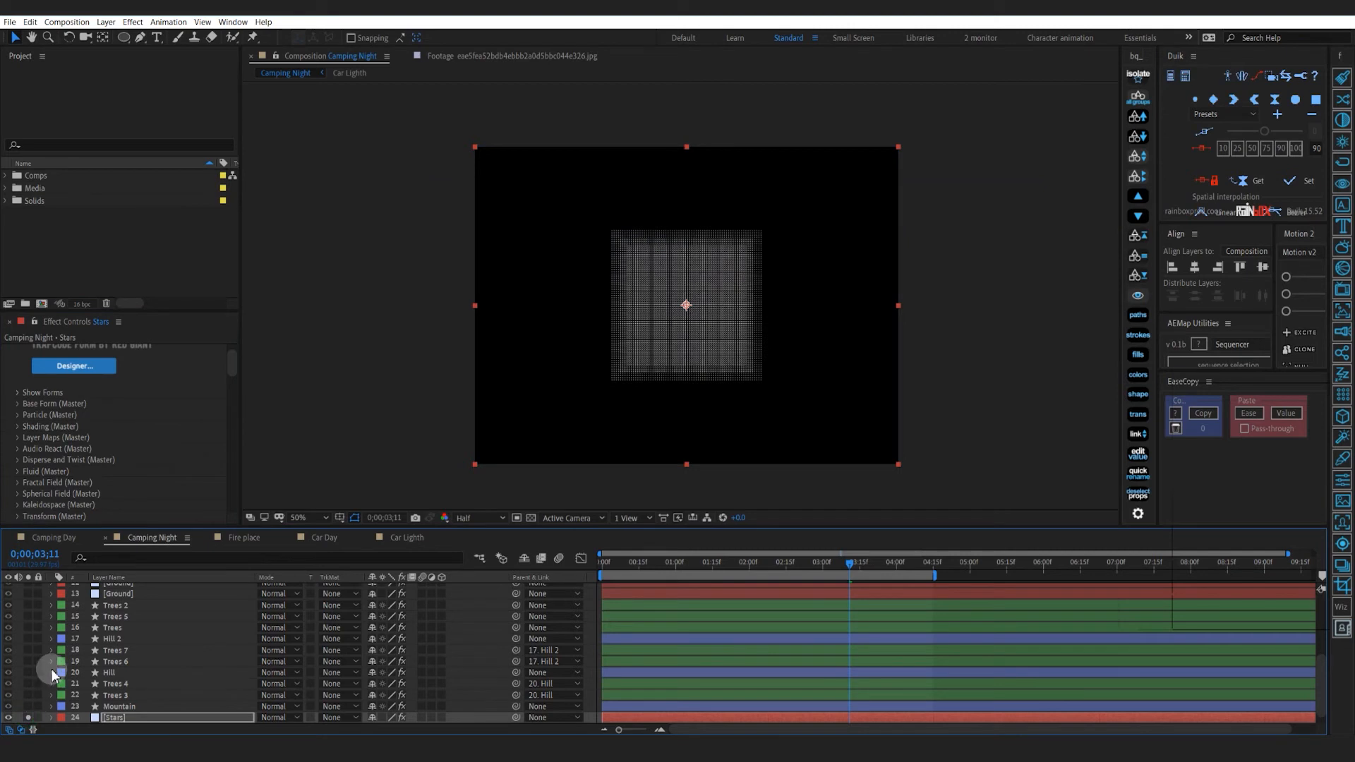
Set the Stars Base Form size to XYZ Individual, with Size X 2300, Size Y 740 and Size Z 1340
click(18, 405)
click(173, 395)
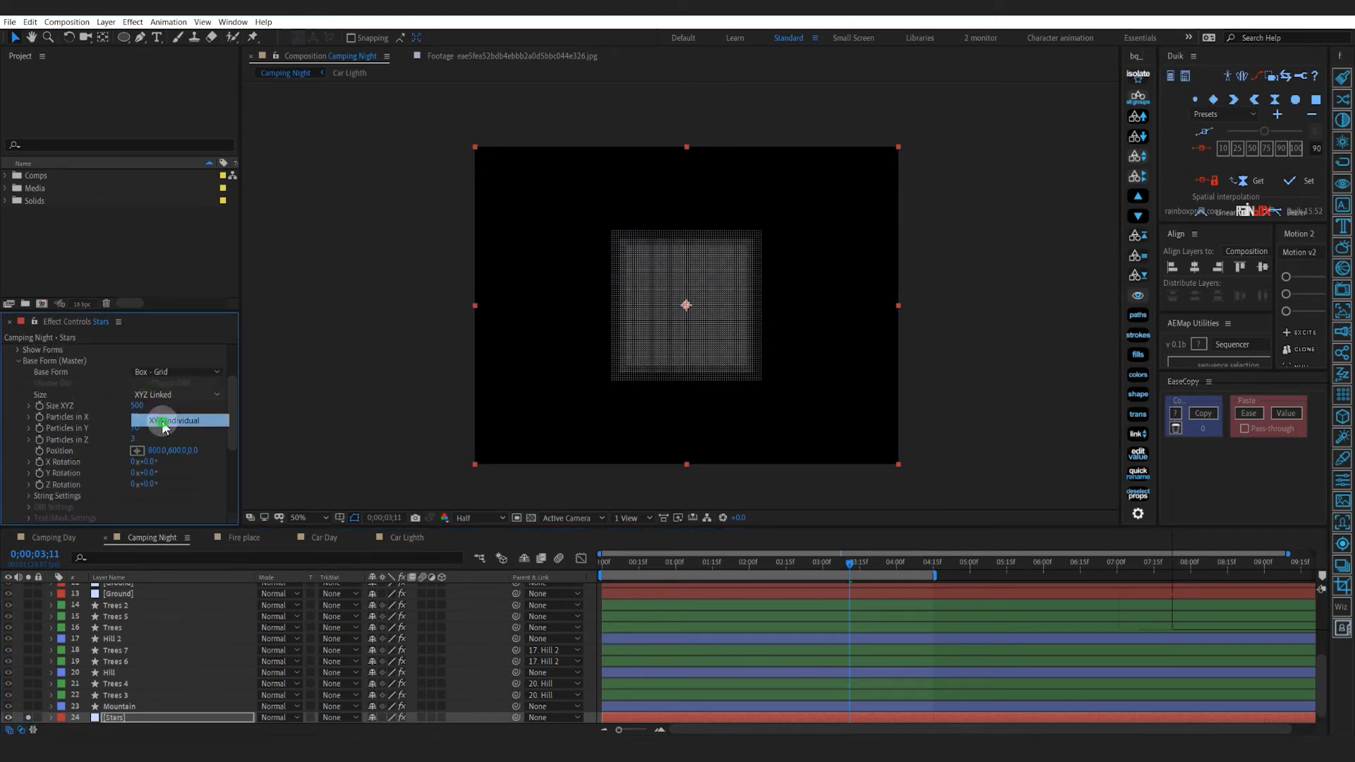
click(164, 422)
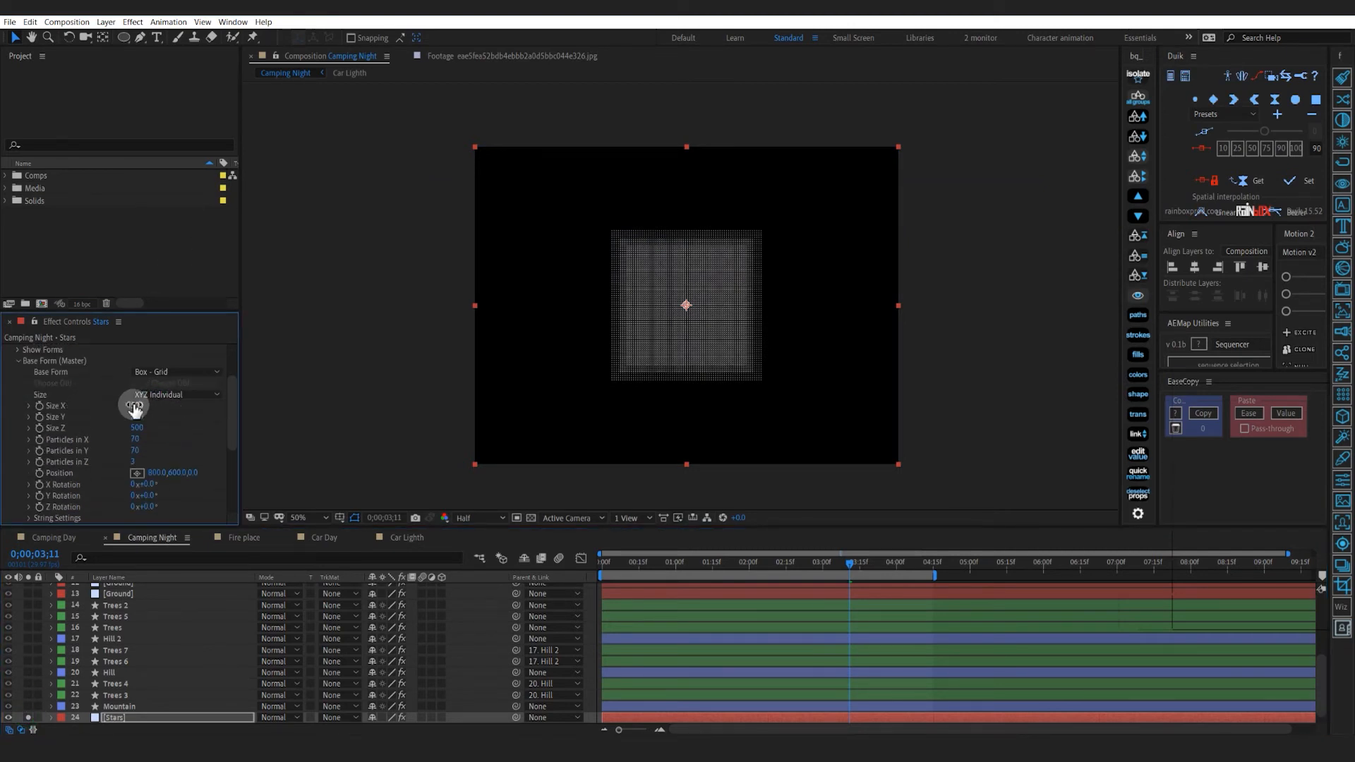
drag(134, 408, 260, 411)
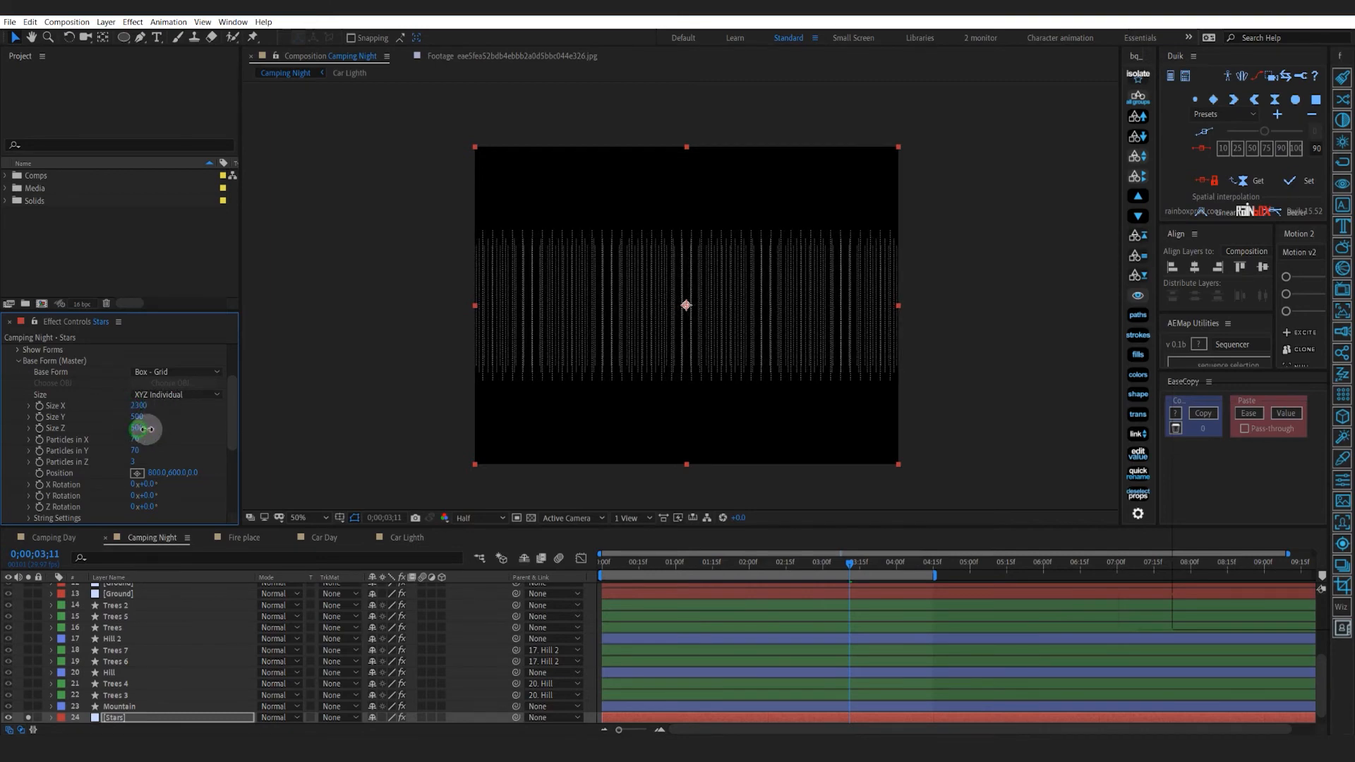
mouse_move(142, 428)
mouse_down()
mouse_move(154, 427)
mouse_move(156, 451)
mouse_move(138, 419)
mouse_move(158, 417)
mouse_move(141, 452)
mouse_up()
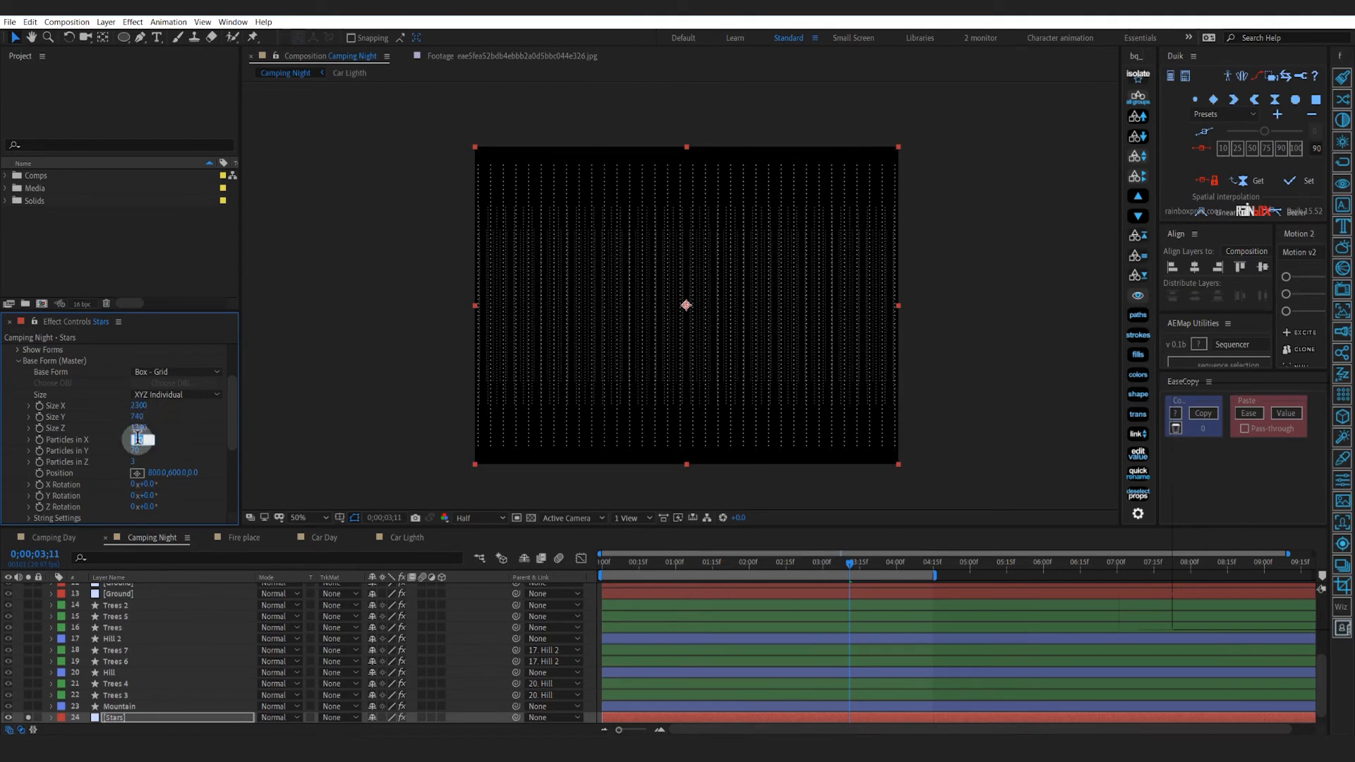
Set the Base Form's Particles in X, Y and Z to 10 each
click(134, 450)
text(10)
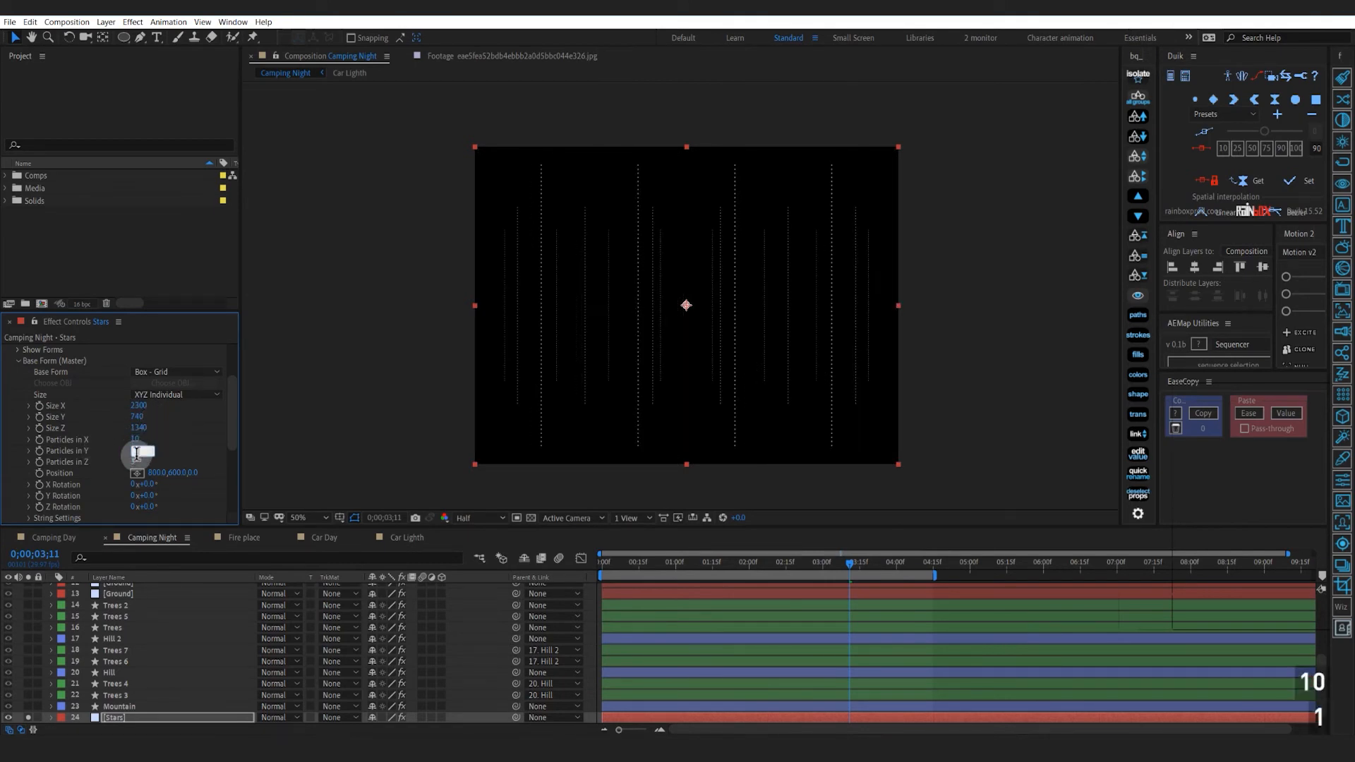
click(135, 462)
text(10)
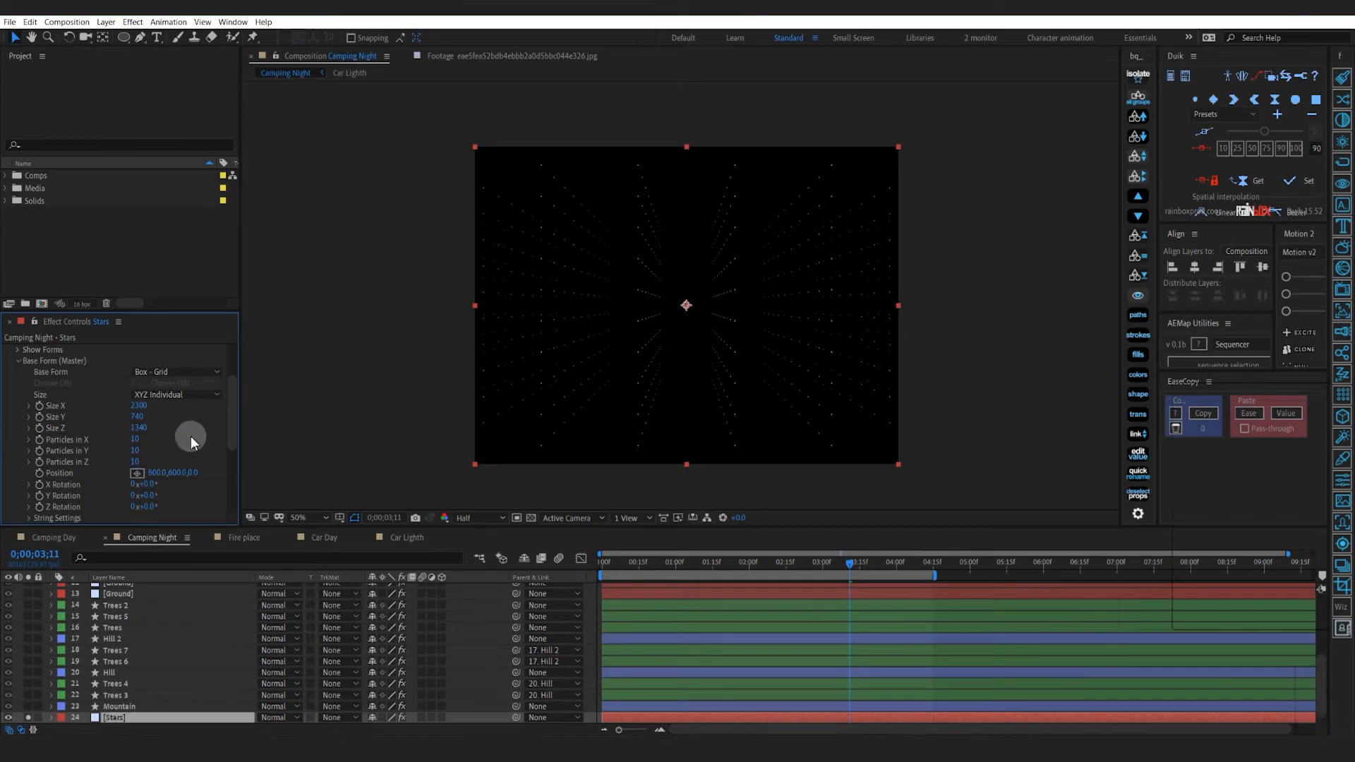
Set Disperse to 224 under Disperse and Twist for Stars, and reopen the Base Form settings
scroll(58, 429, down, 5)
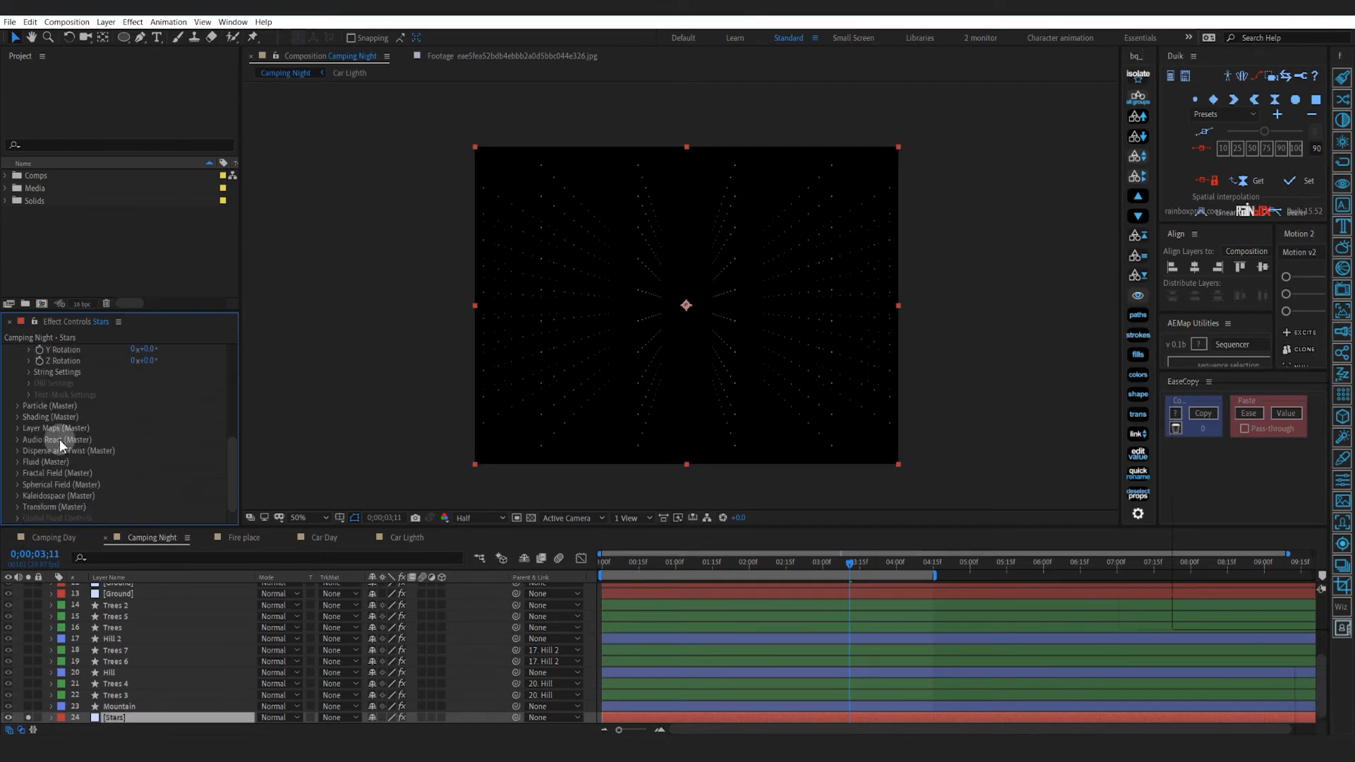
scroll(44, 417, up, 4)
click(17, 361)
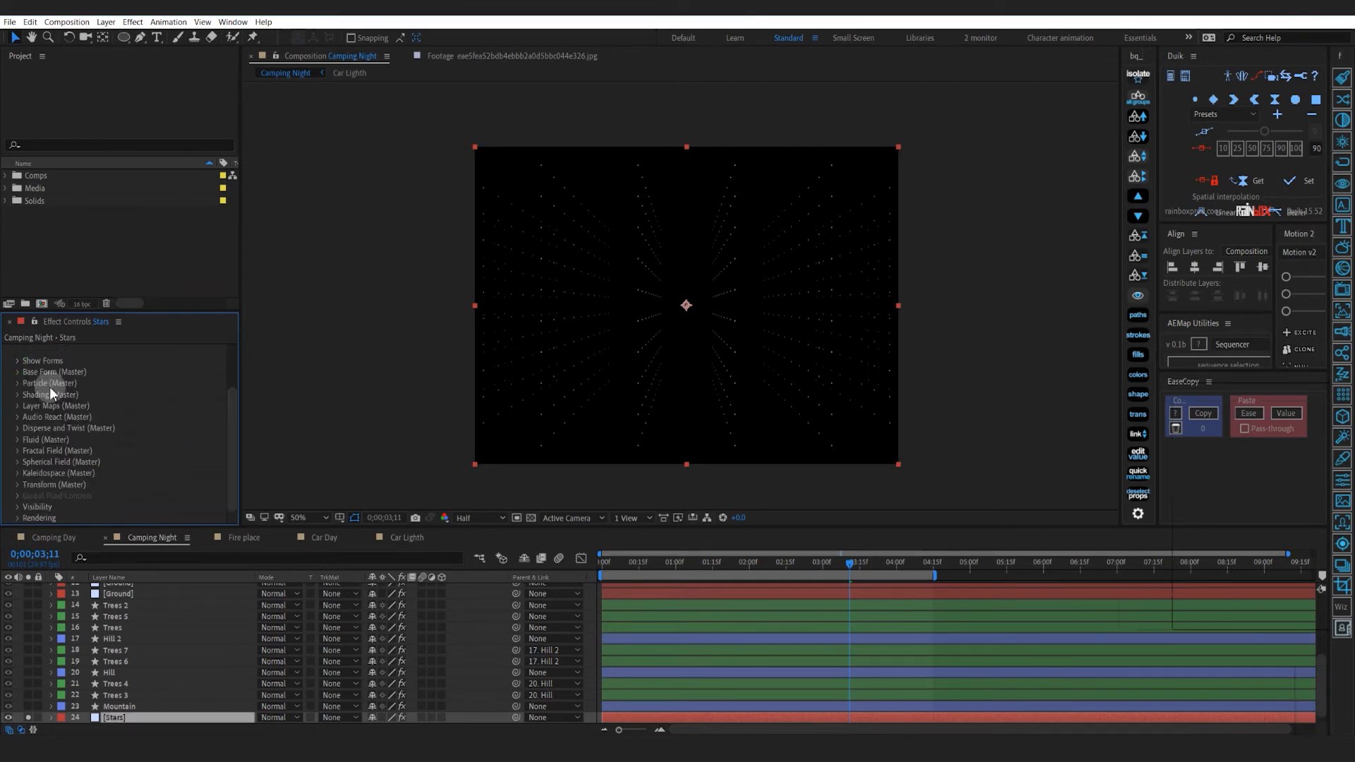
click(17, 429)
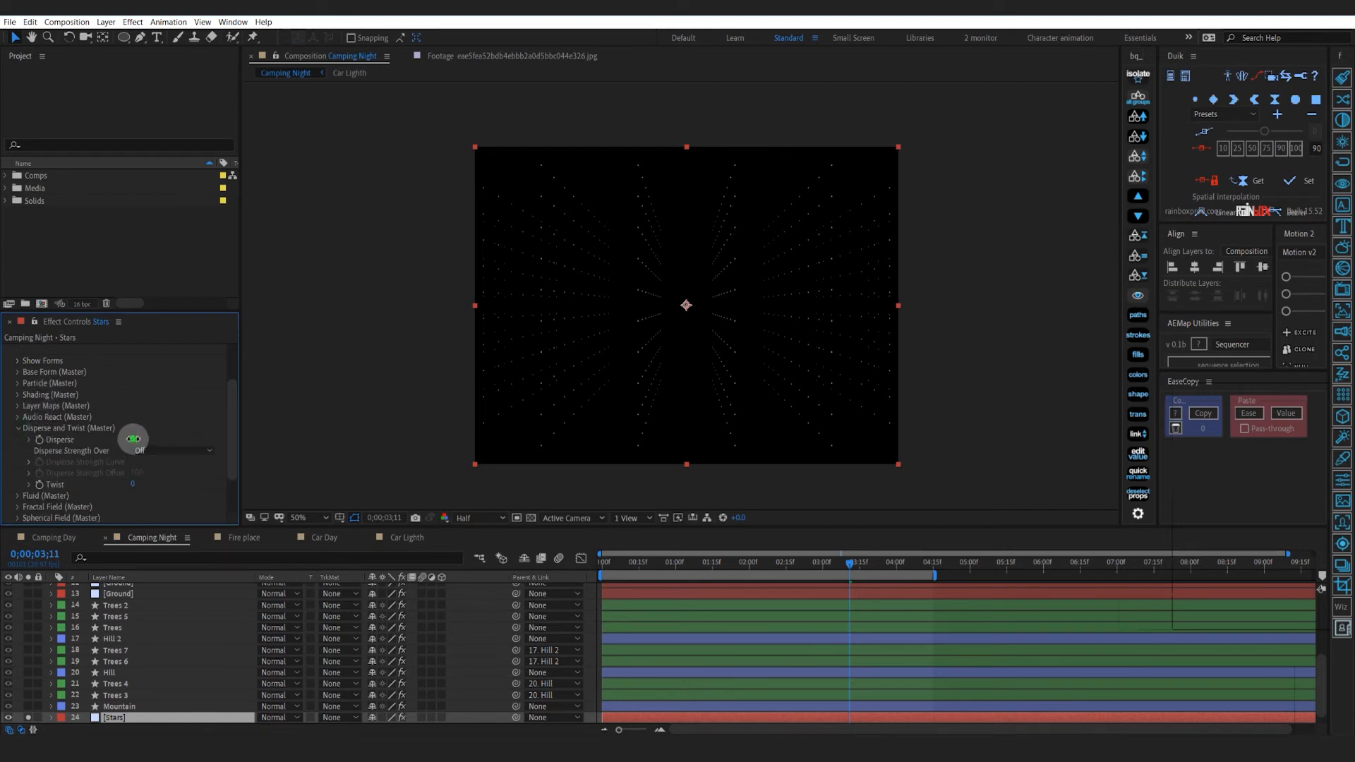
drag(133, 439, 220, 442)
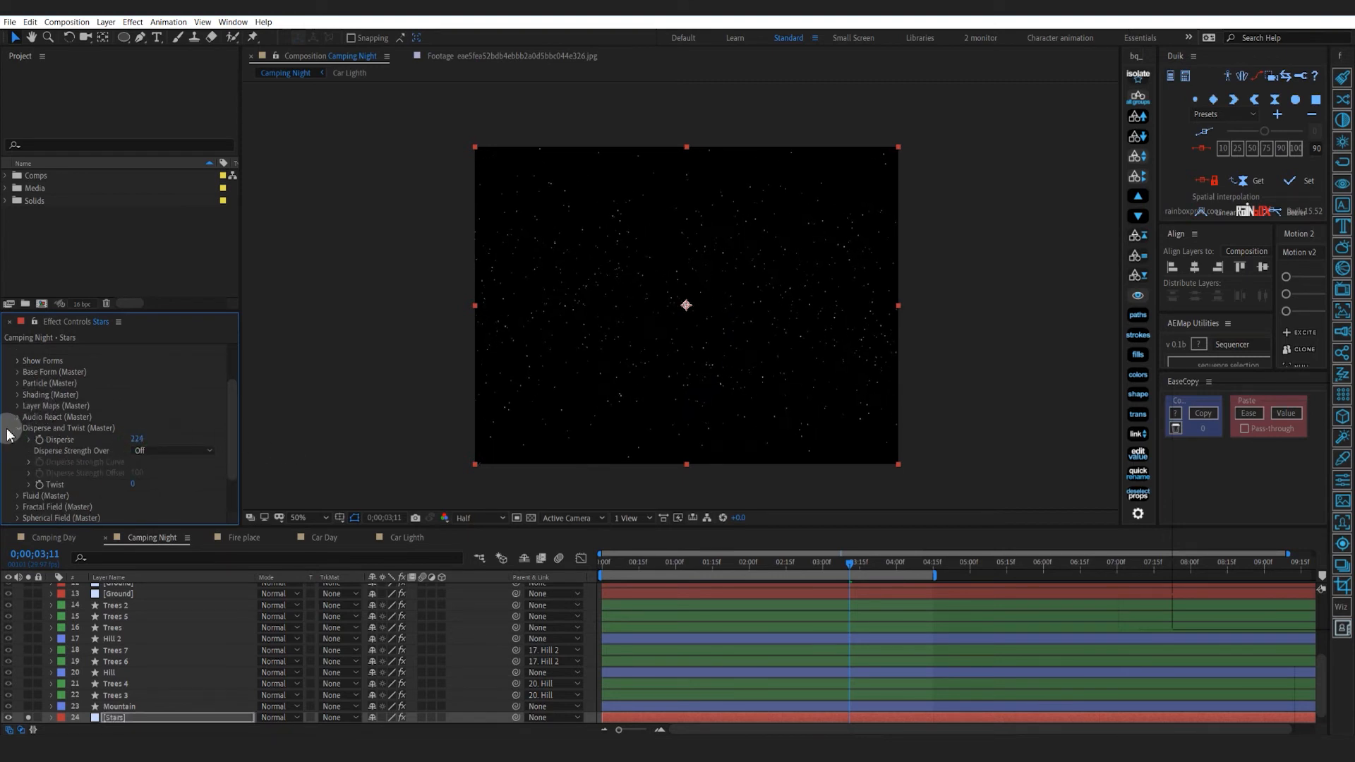
click(15, 429)
click(18, 374)
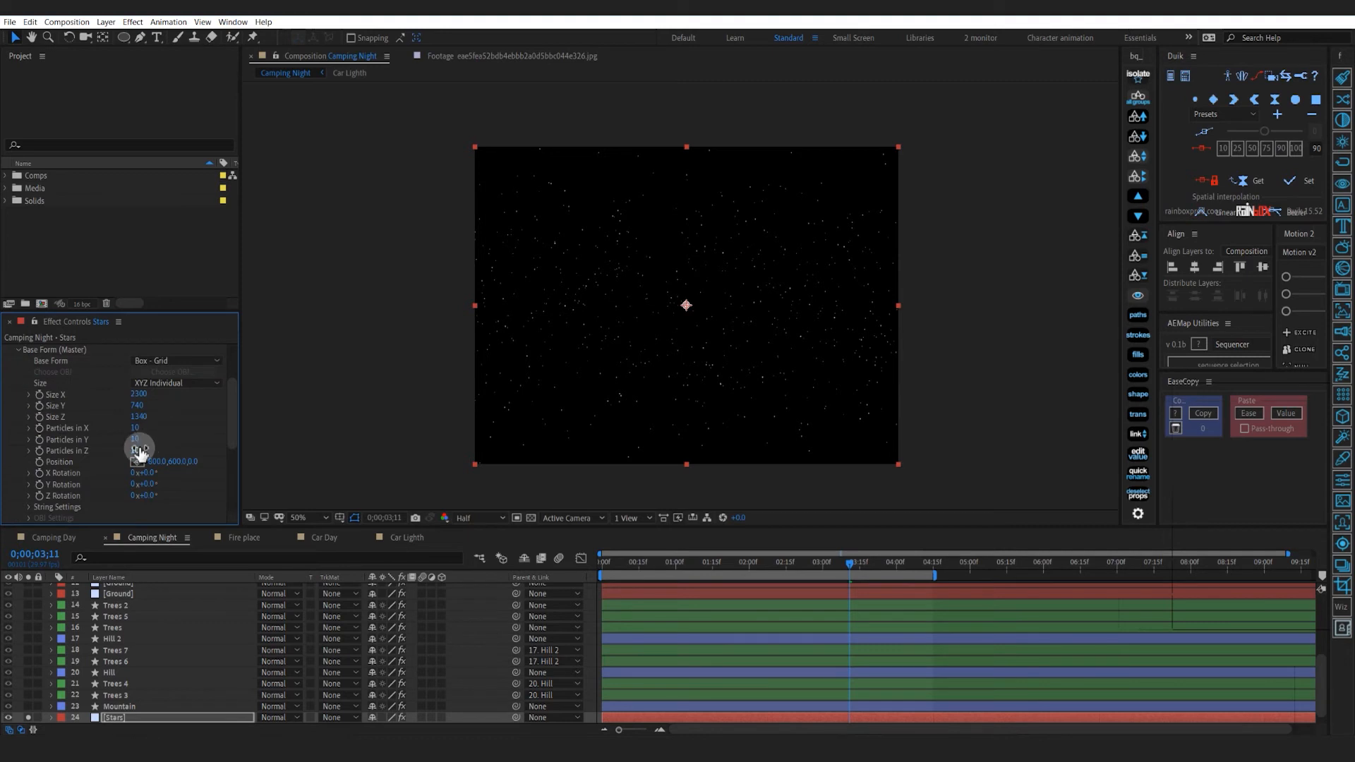
Set the Base Form's Particles in X and Particles in Y to 7 each for Stars
text(7)
key(Return)
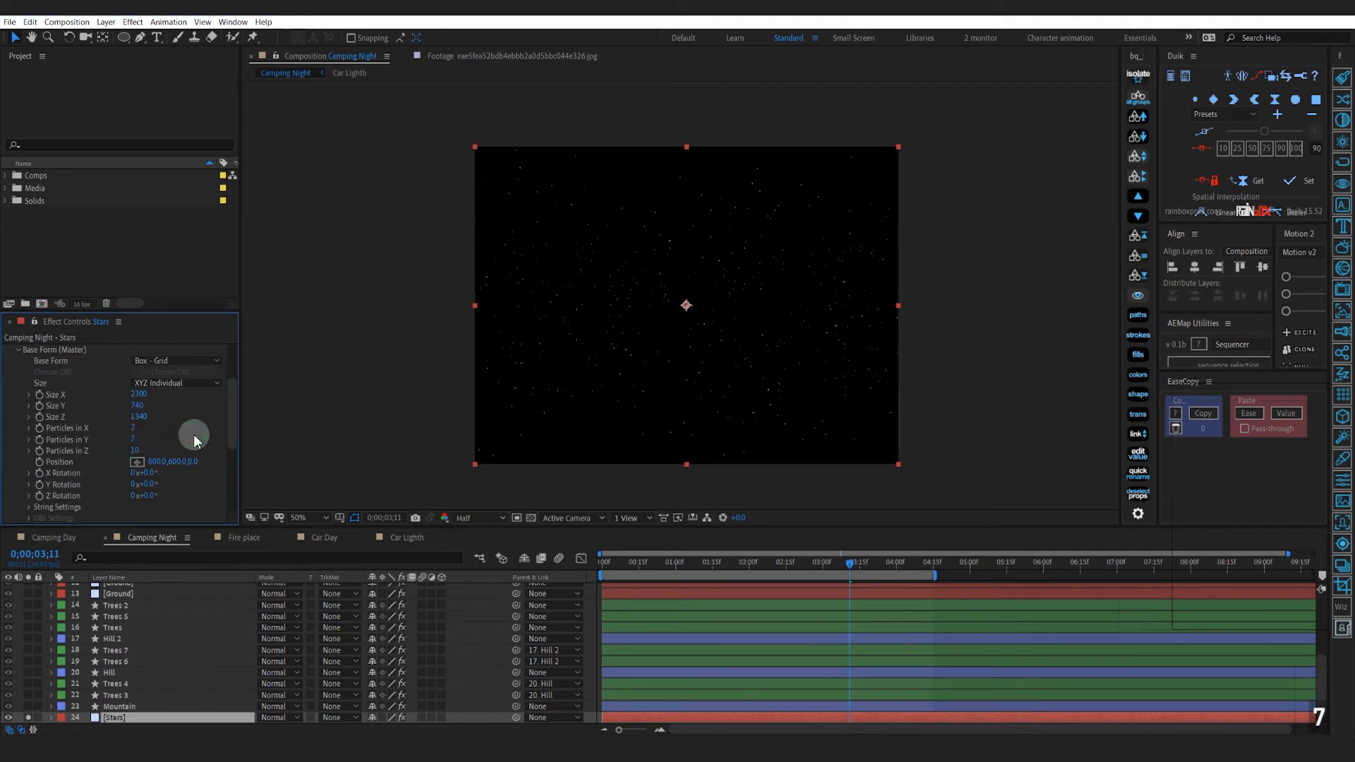
scroll(21, 388, up, 1)
click(18, 381)
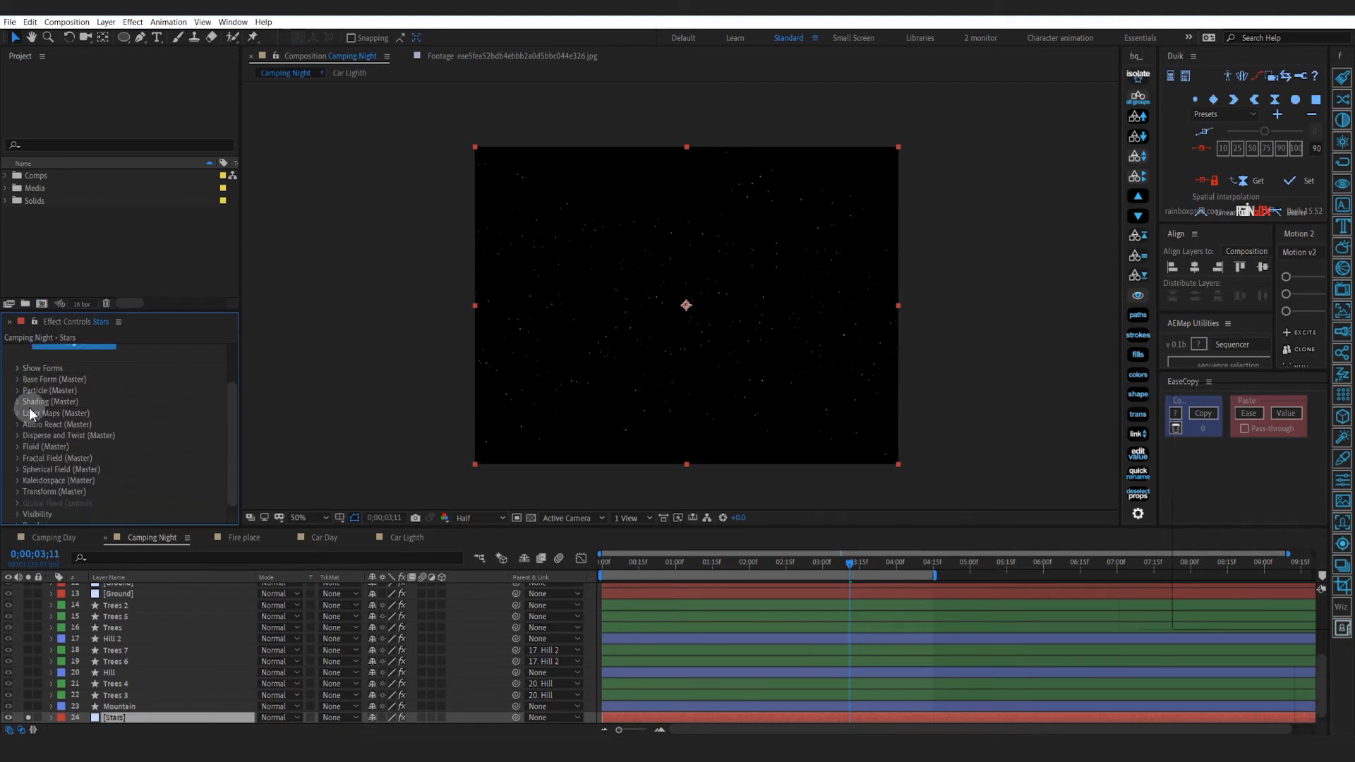
Set the Form particles' Size Random to 60% for Stars
click(17, 390)
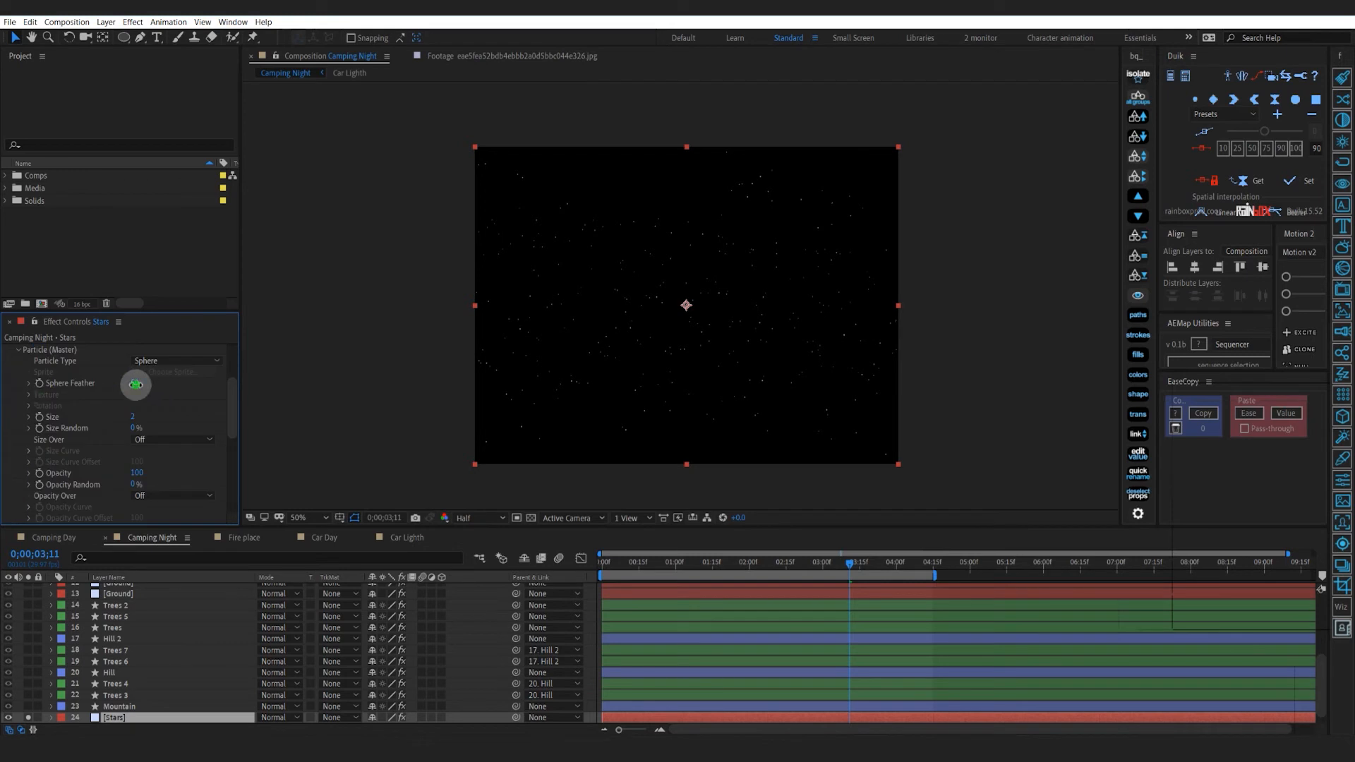
click(136, 385)
text(12)
text(0)
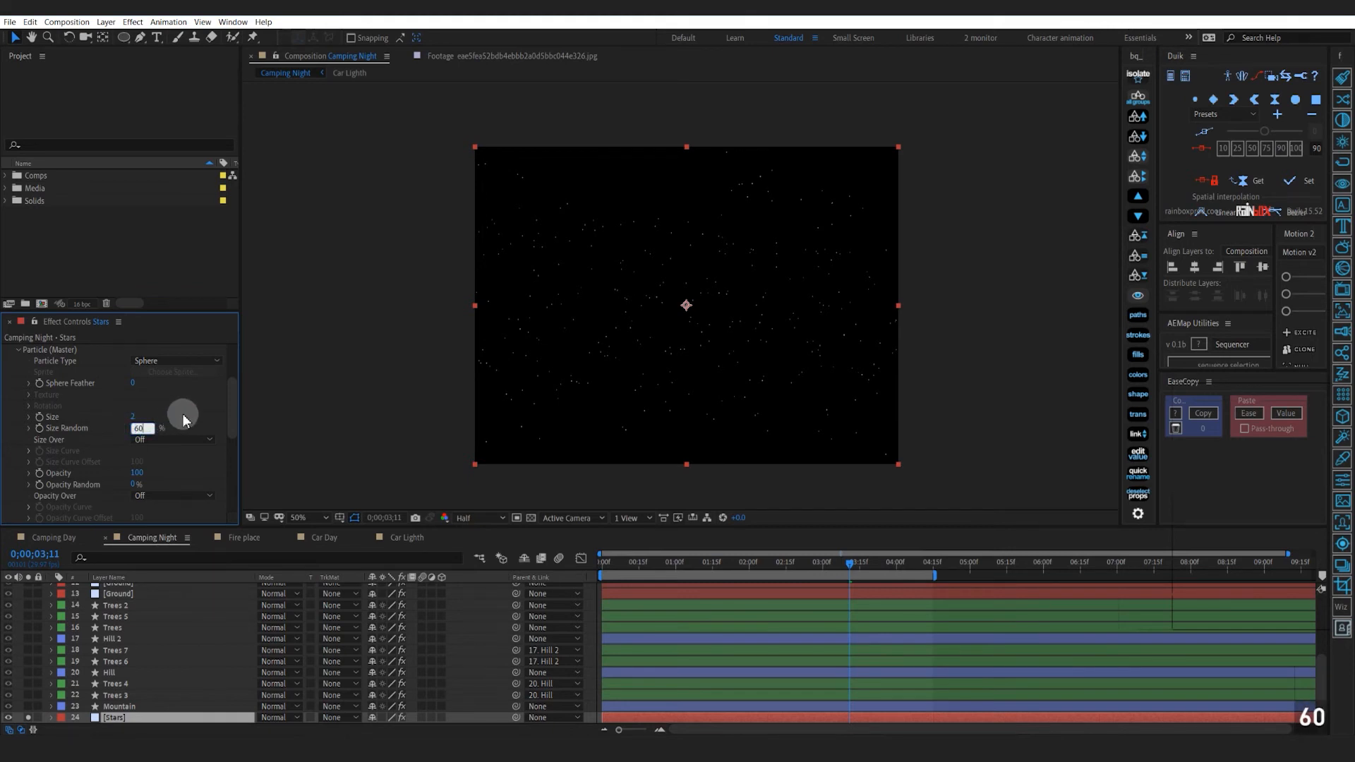
click(18, 350)
Keyframe the Stars Base Form Position at 0;00;03;00, aligned with the Mountain layer's second Position keyframe, and ease it
scroll(20, 385, up, 3)
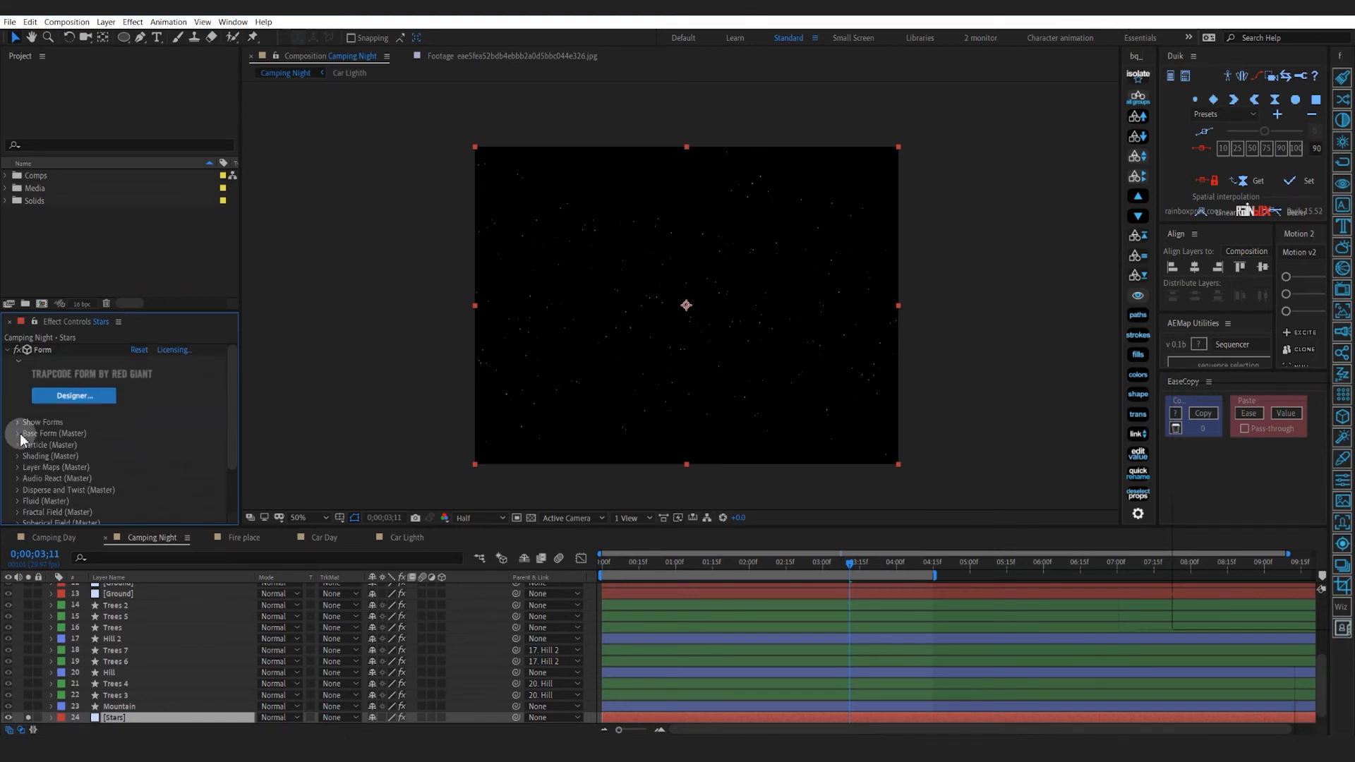
click(18, 433)
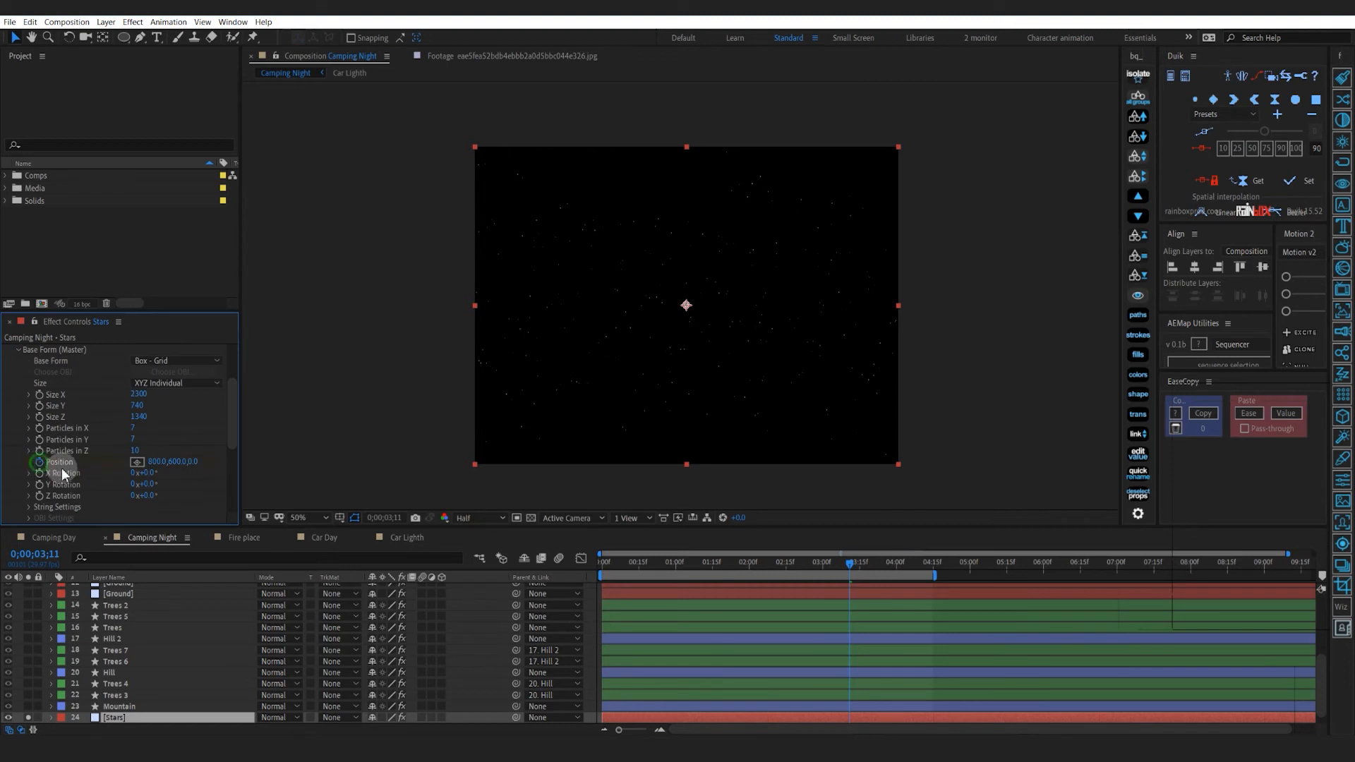
key(u)
click(858, 681)
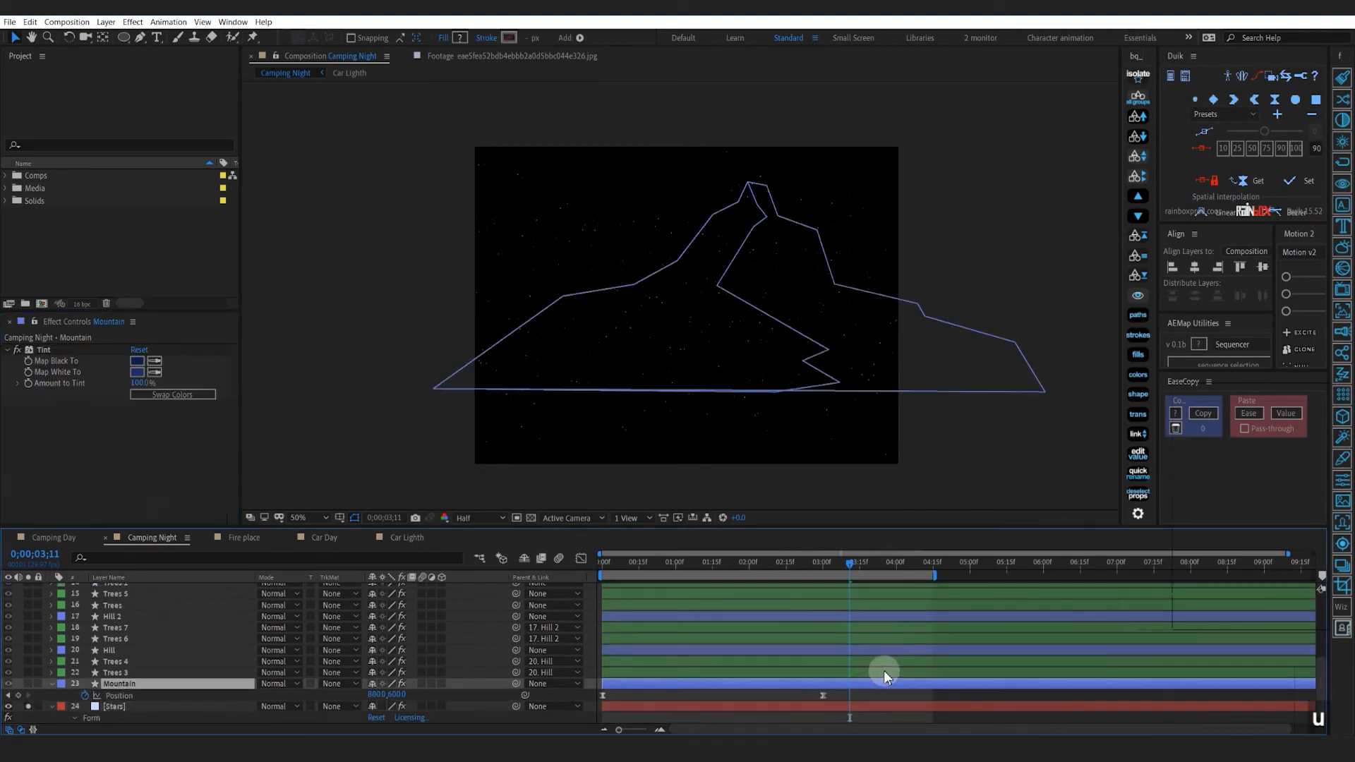
key(u)
drag(849, 705, 827, 715)
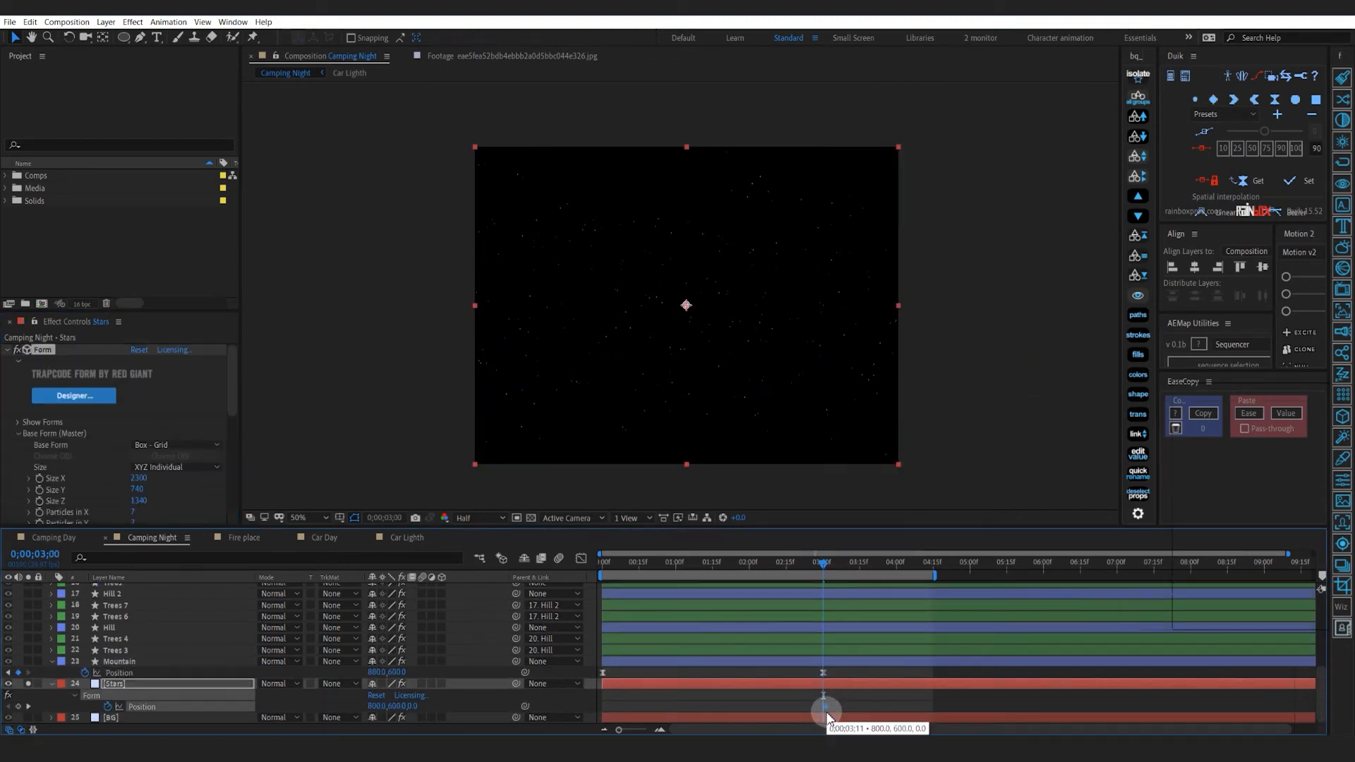
key(F9)
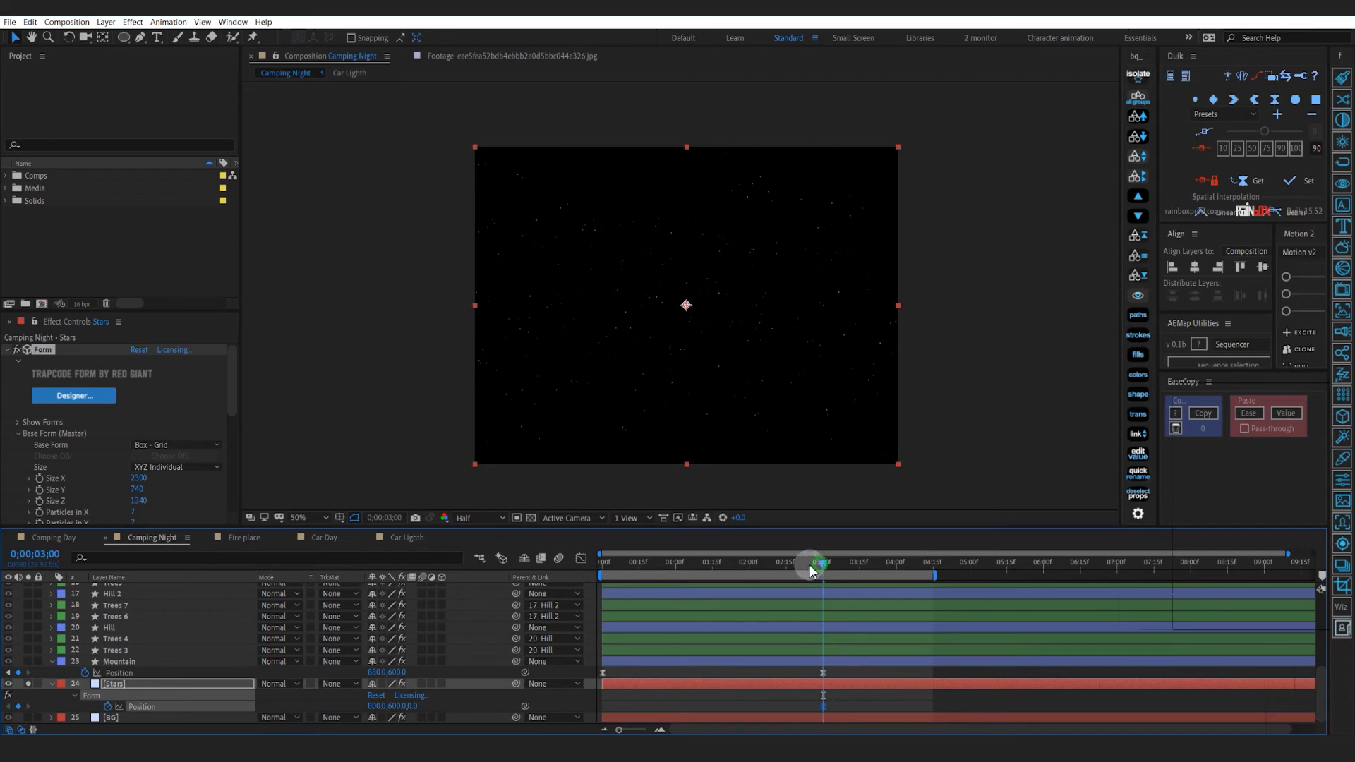
Keyframe the Stars Form Position at 130, 600, 0 at 0;00;00;00 and strengthen the easing on both Position keyframes
drag(811, 570, 604, 594)
drag(372, 706, 362, 705)
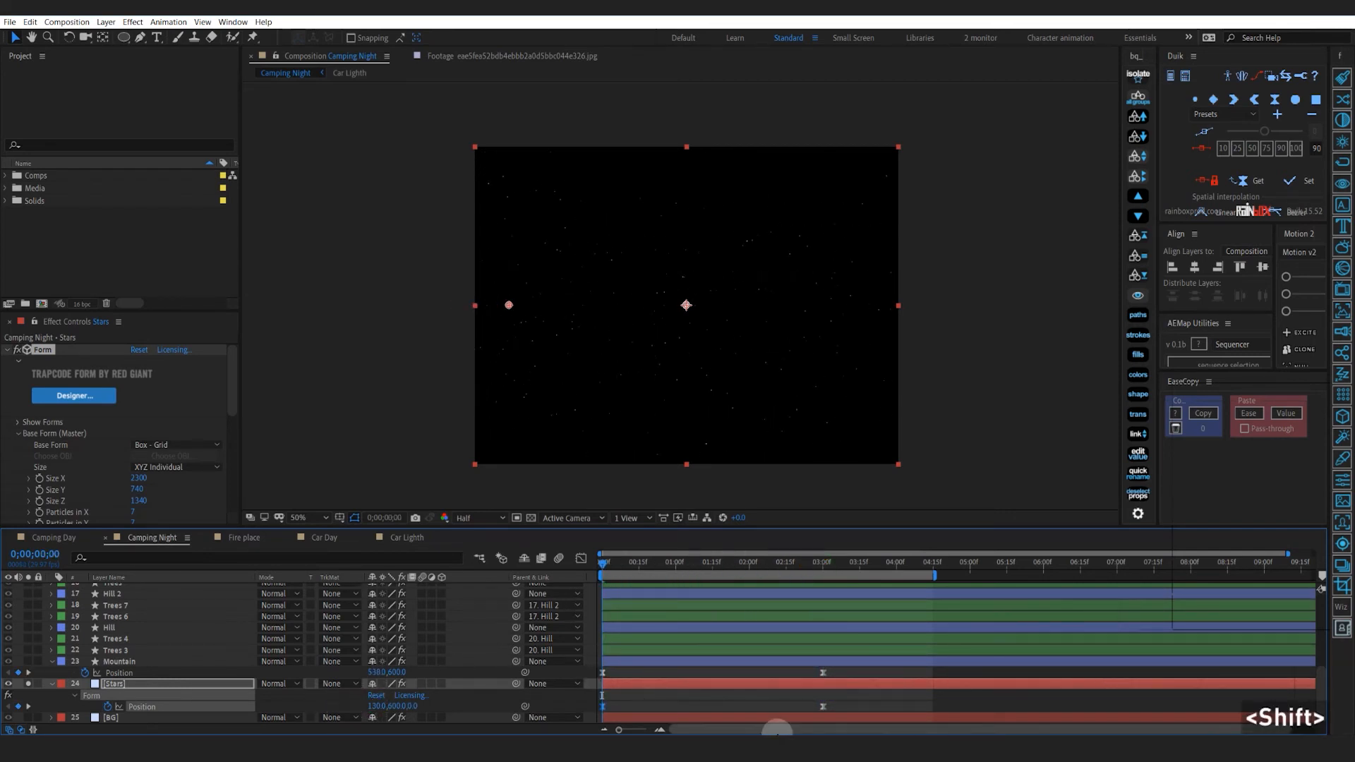
drag(819, 700, 596, 718)
key(F9)
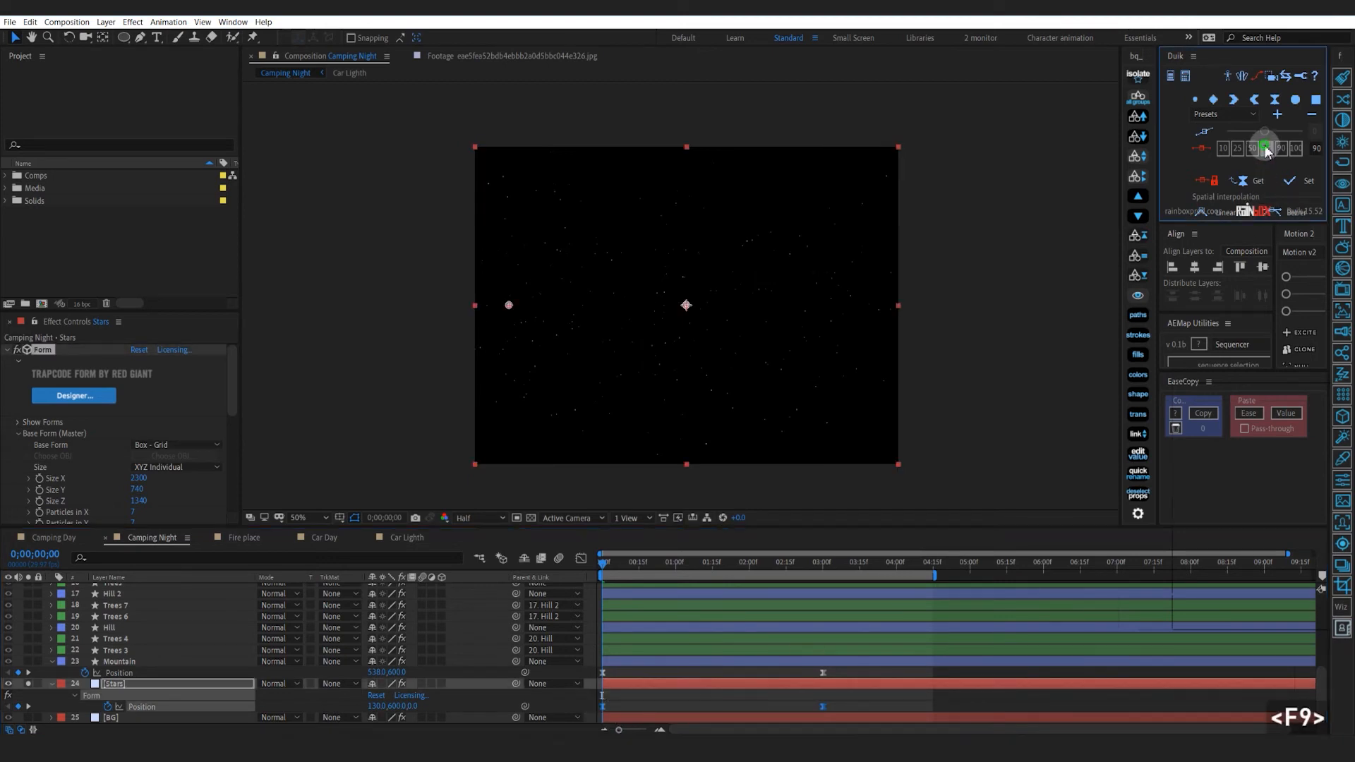
click(1288, 150)
click(679, 704)
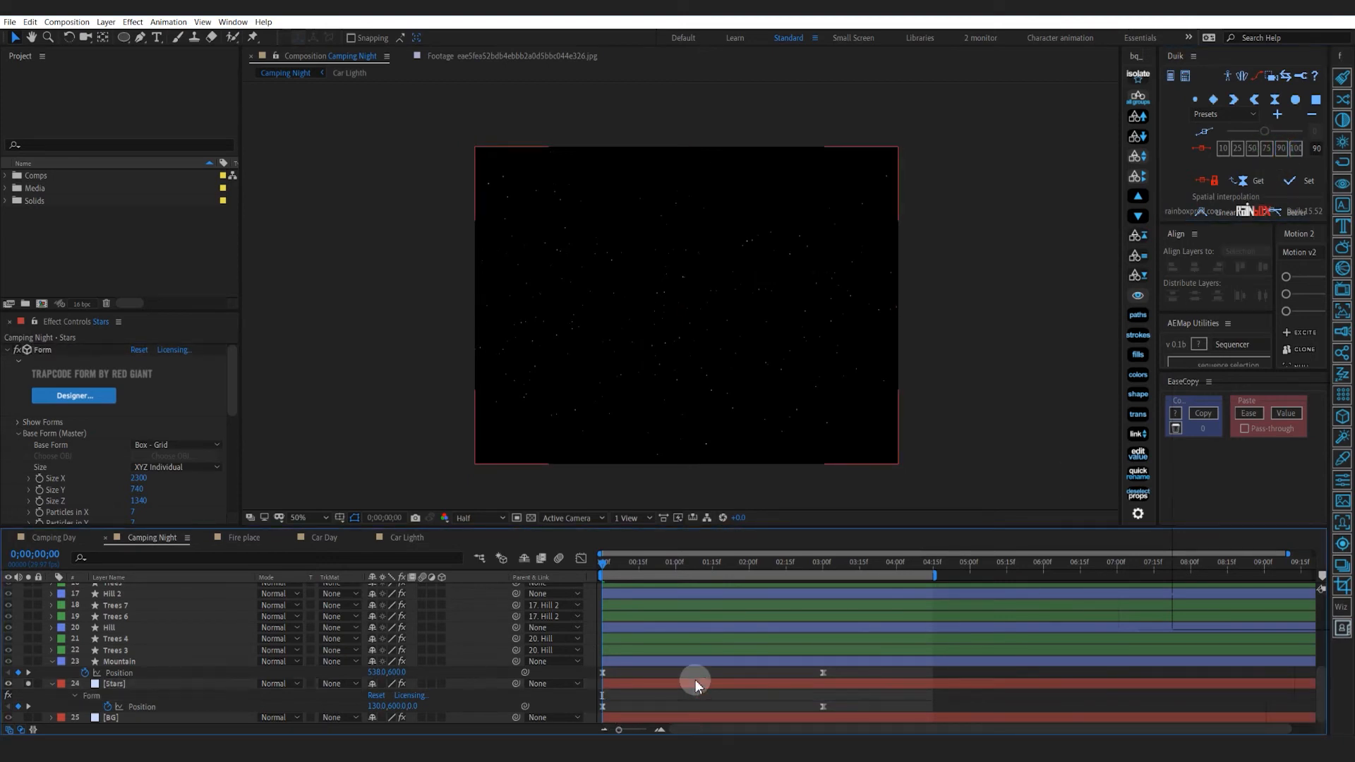
Turn off solo on Stars, preview the full night scene, and collapse the open layer properties
click(29, 684)
key(space)
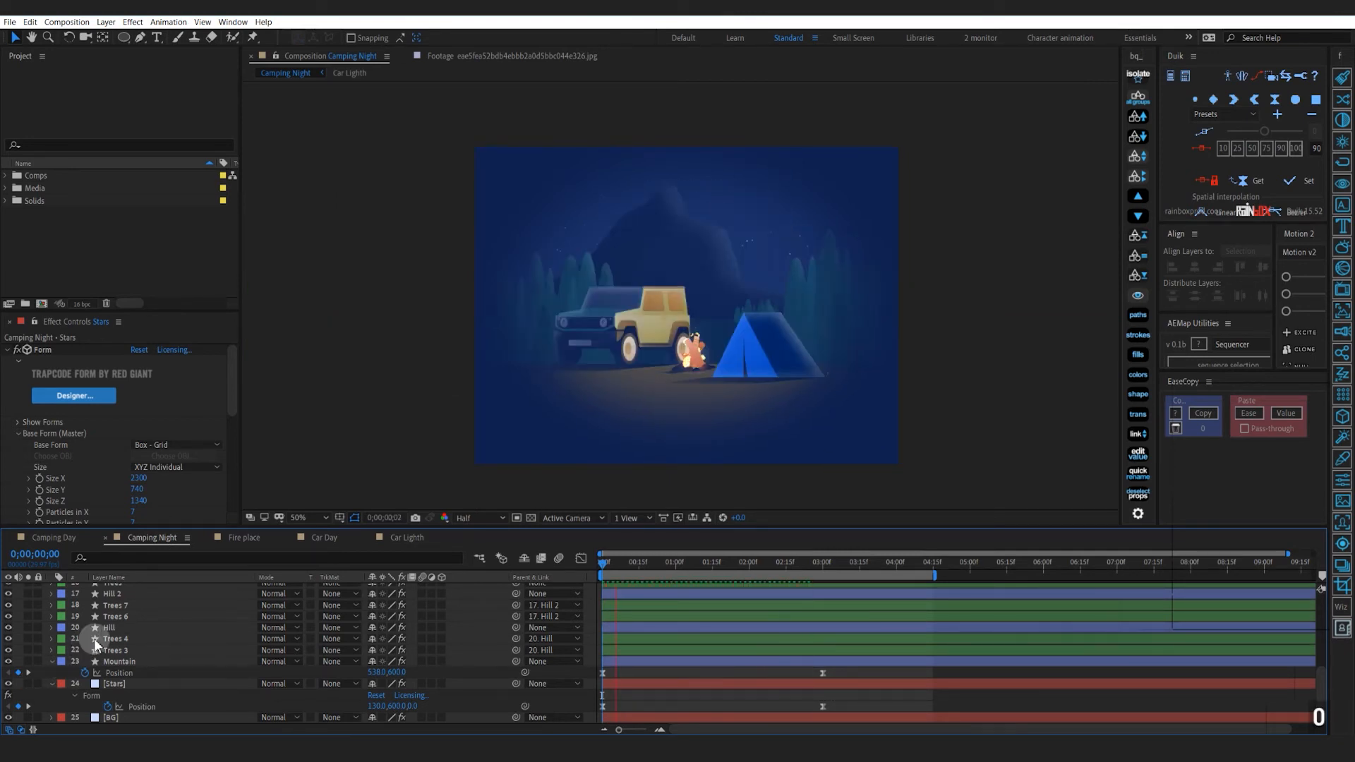
key(0)
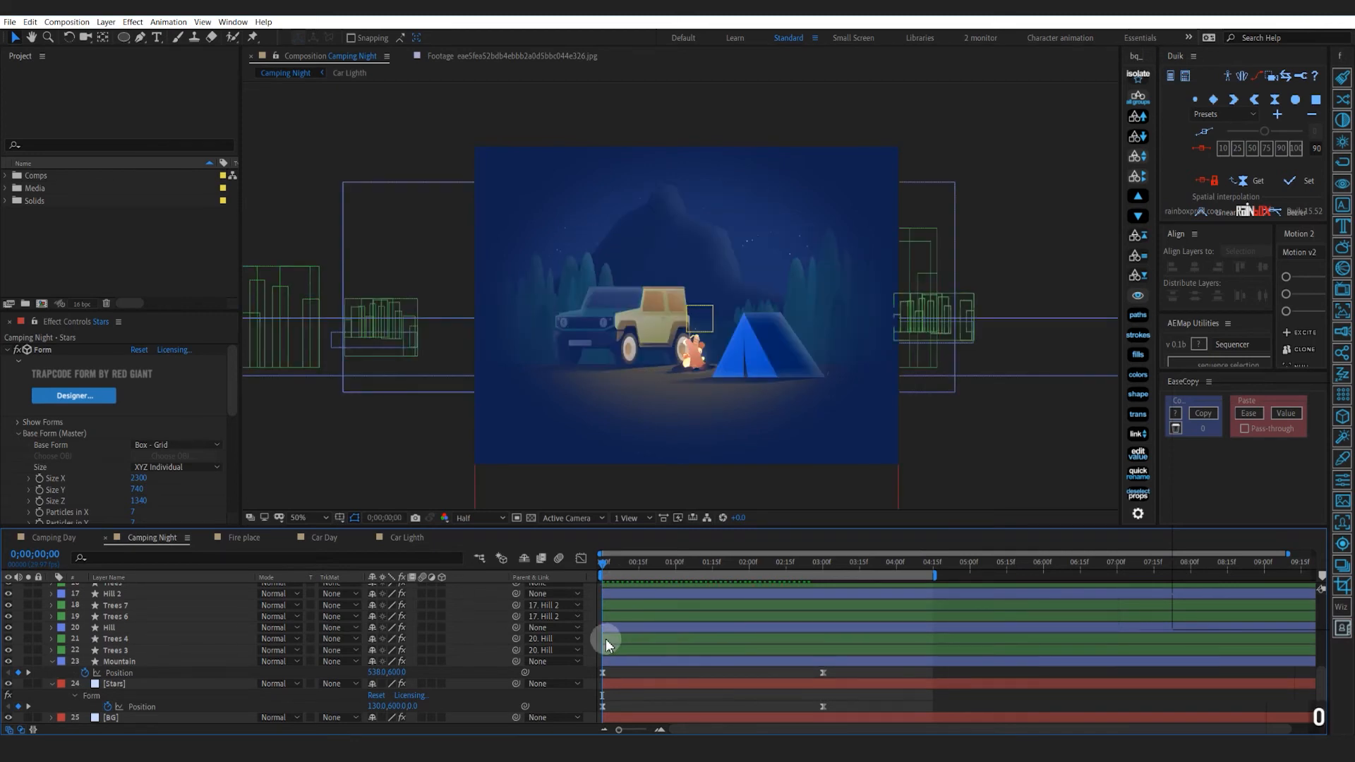
click(52, 684)
click(52, 684)
scroll(609, 374, up, 1)
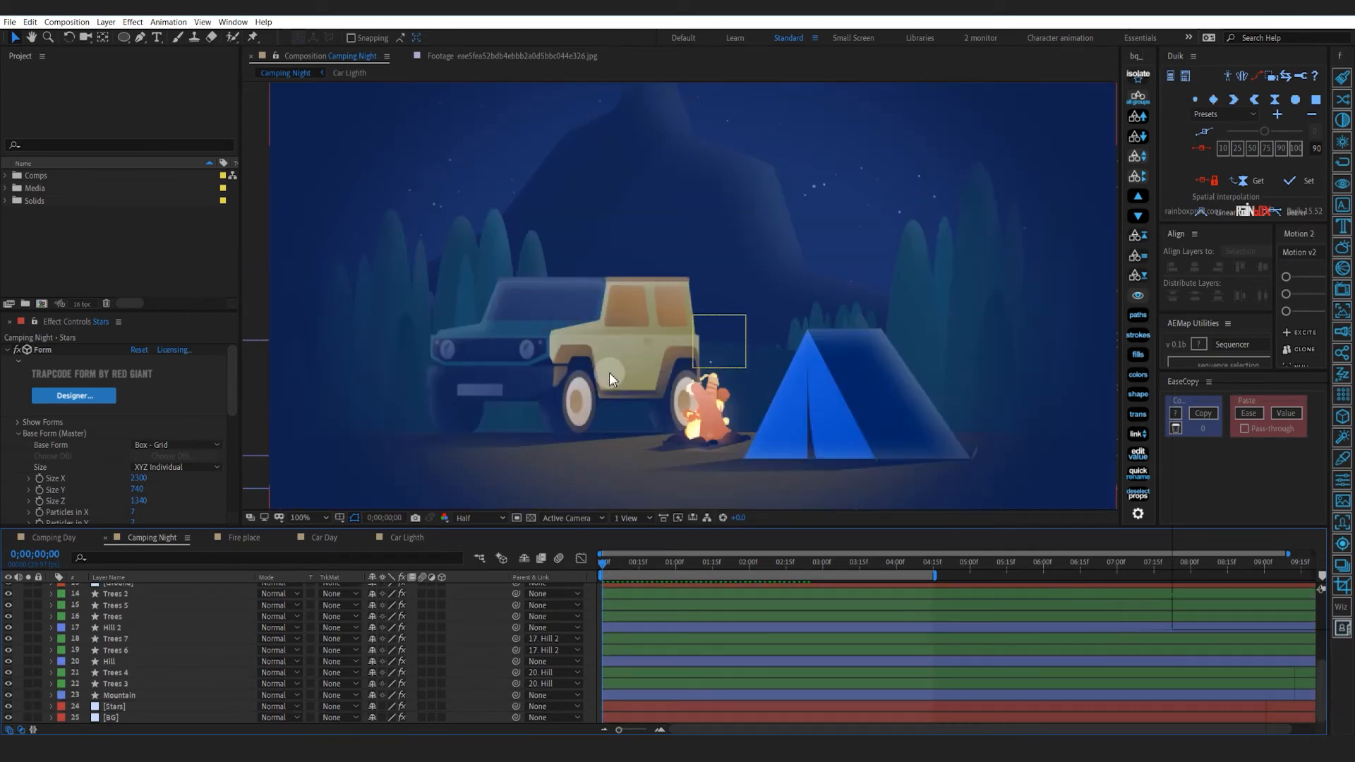
Replace the upper BG vignette with a new adjustment layer directly above it, carrying the same oval mask, and hide BG
drag(608, 371, 632, 398)
scroll(633, 378, down, 1)
scroll(674, 651, up, 5)
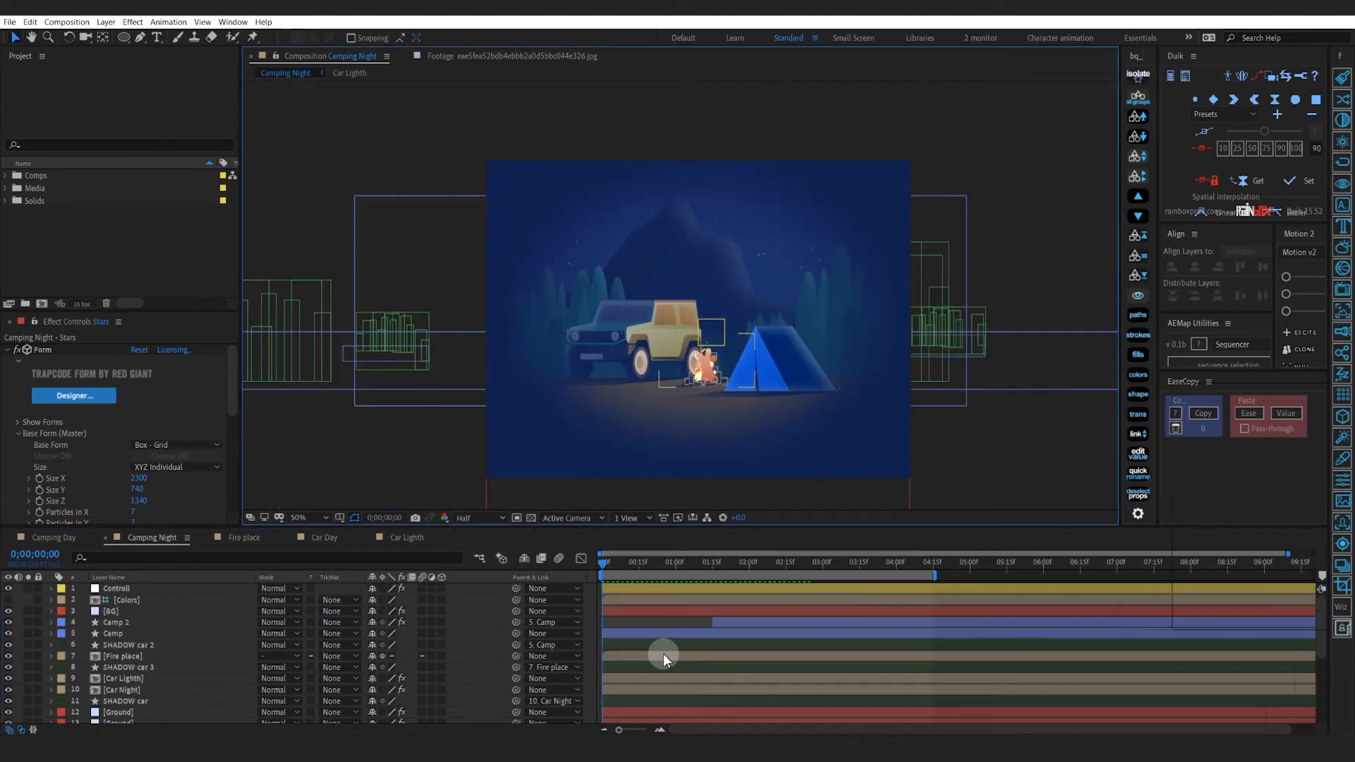
click(189, 612)
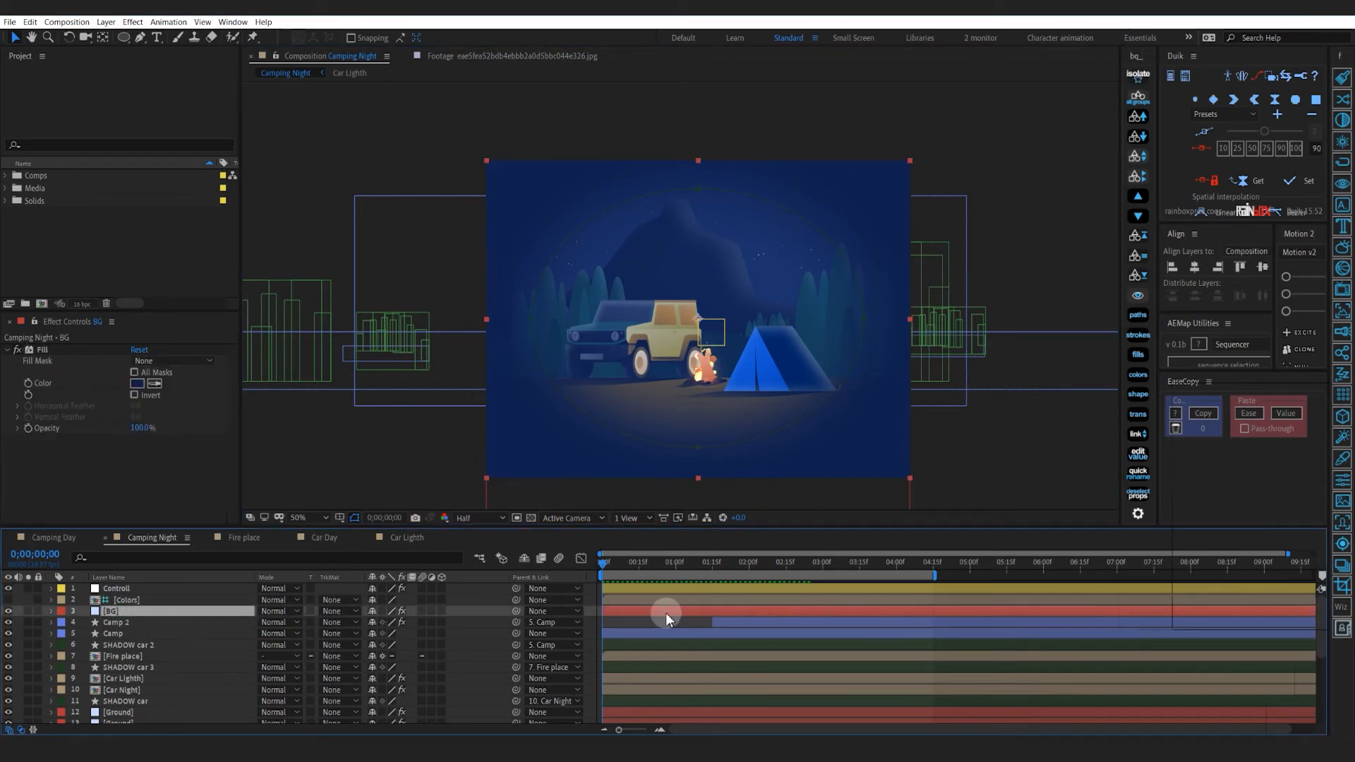
key(ctrl+alt+y)
Apply Curves to the adjustment layer and pull the lower midtones of the RGB curve down to darken the scene's edges
right_click(62, 402)
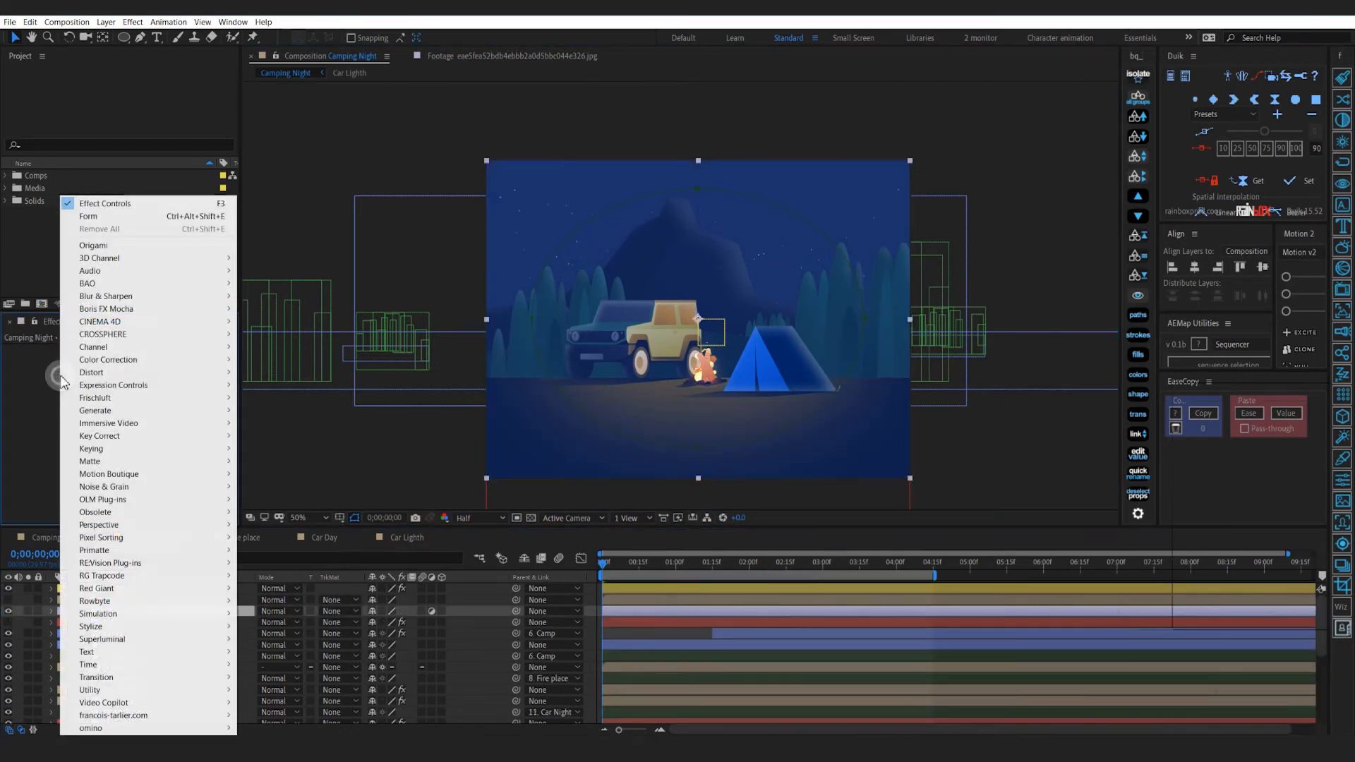
mouse_move(130, 360)
click(291, 545)
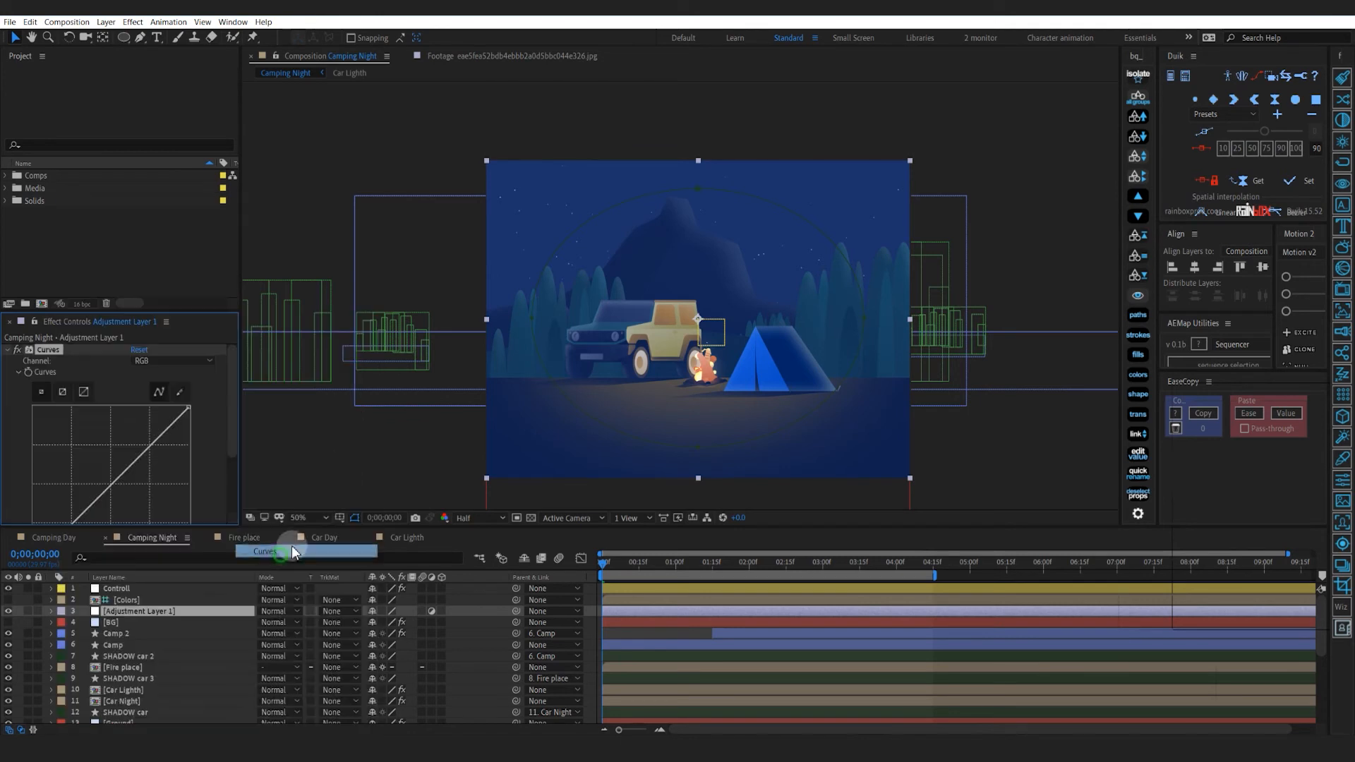
drag(168, 312, 150, 256)
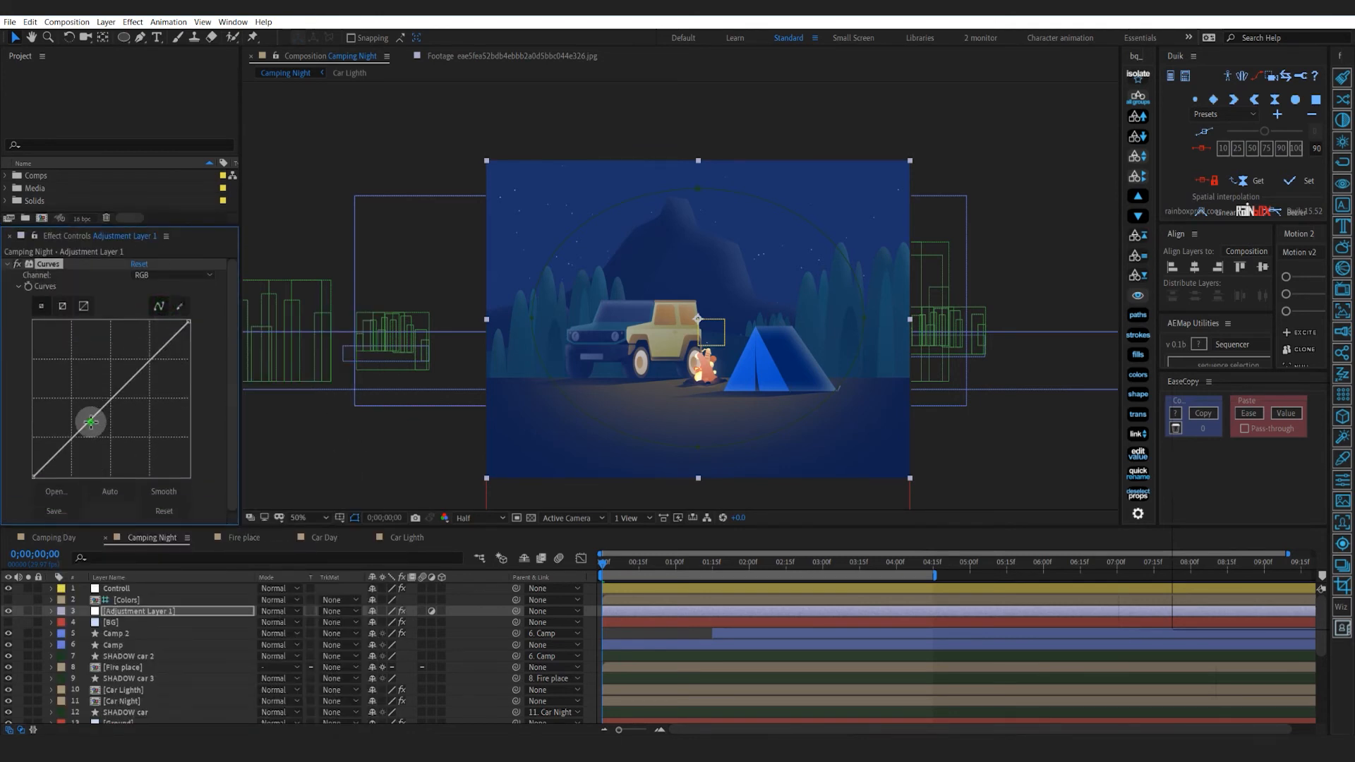
drag(90, 422, 100, 452)
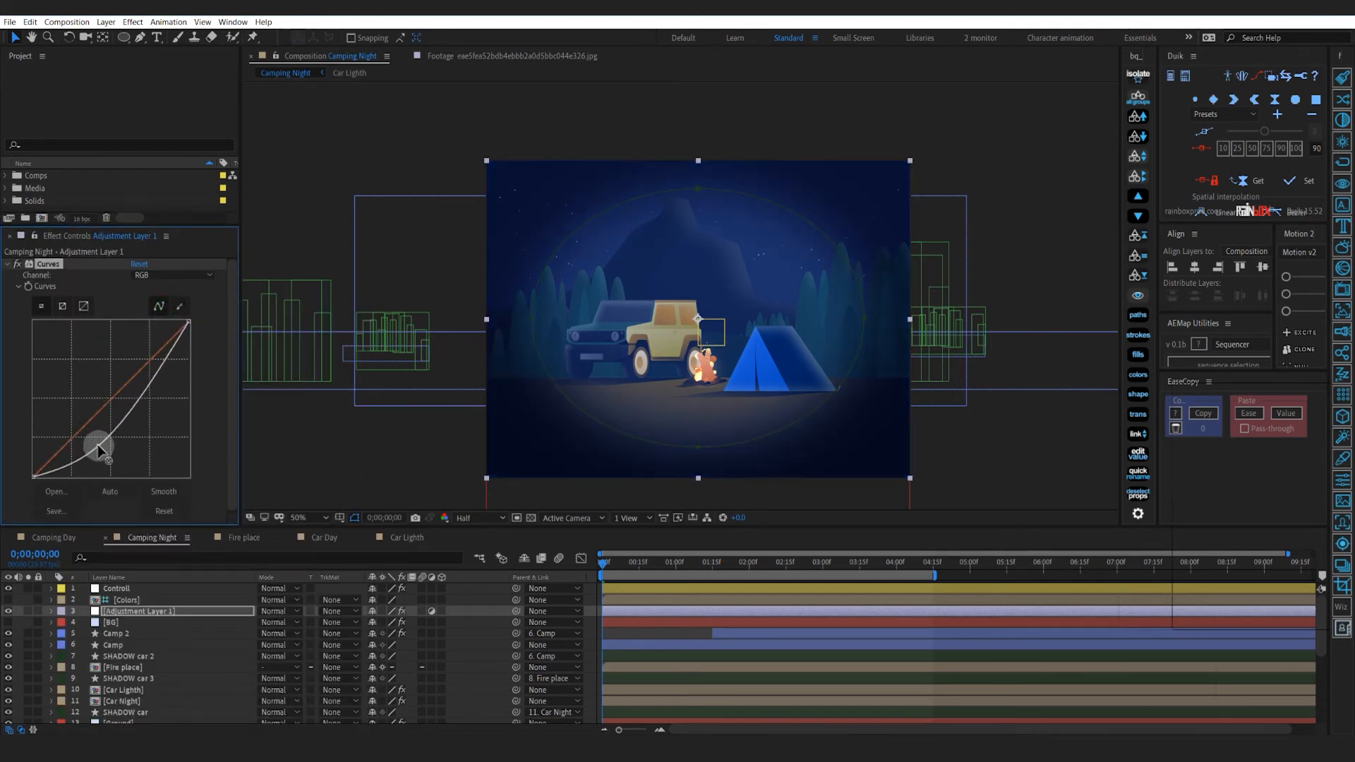
Shrink the adjustment layer's oval mask slightly and raise its Mask Feather to about 498 pixels
double_click(705, 199)
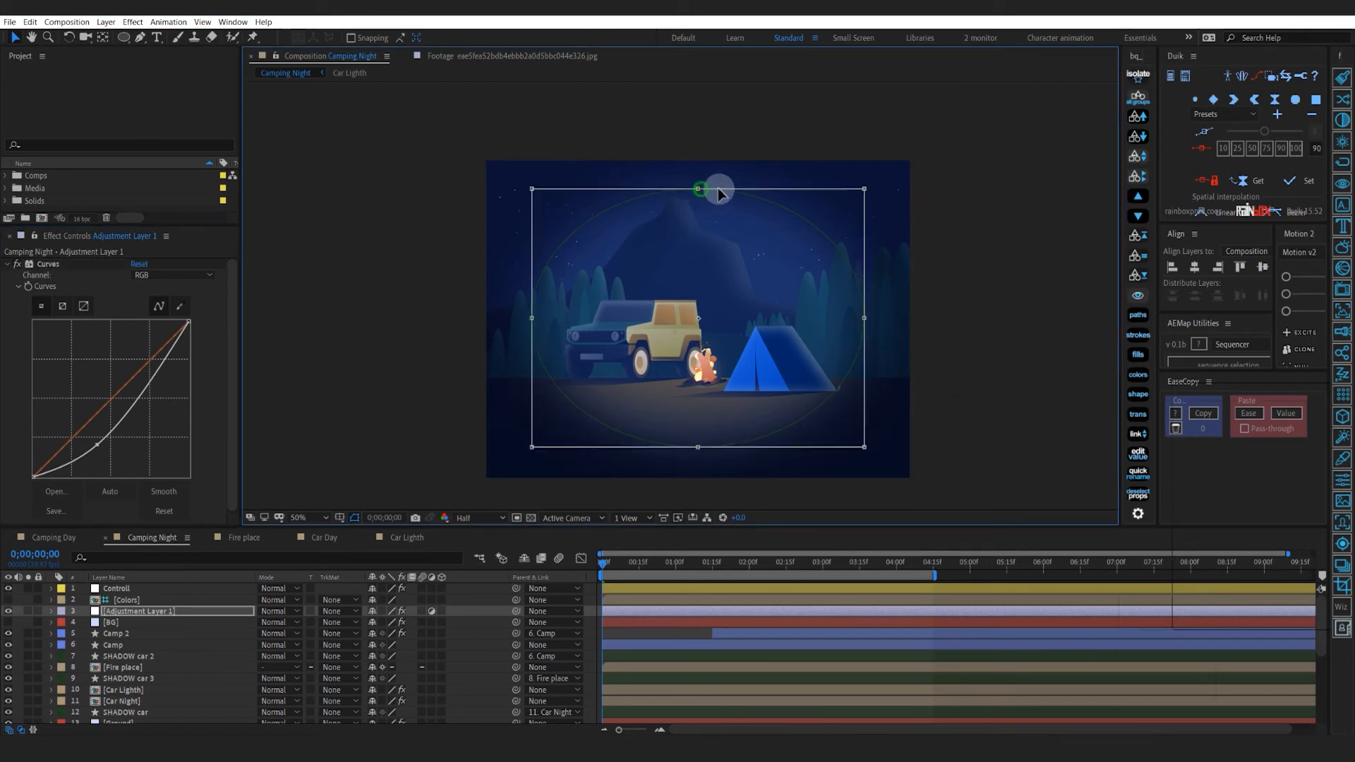
drag(862, 188, 851, 204)
key(f)
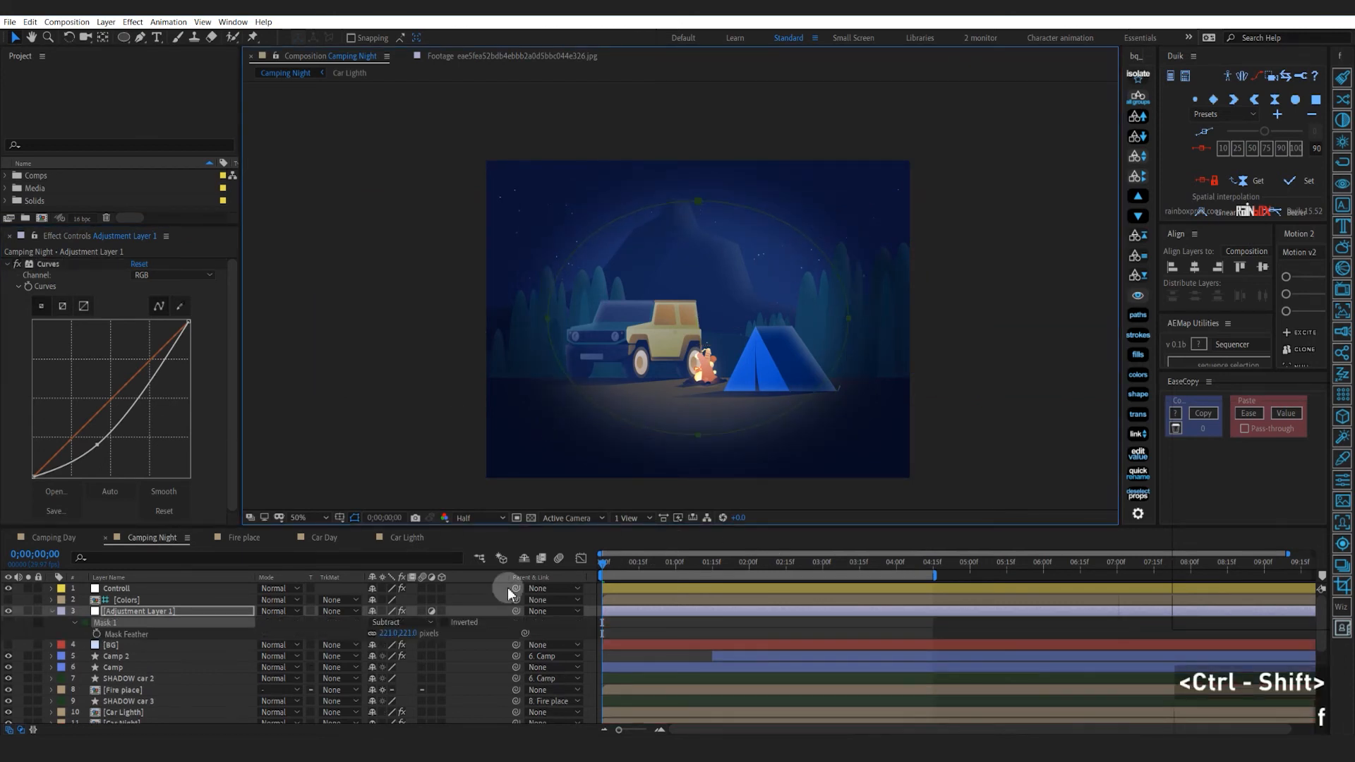
drag(388, 634, 440, 637)
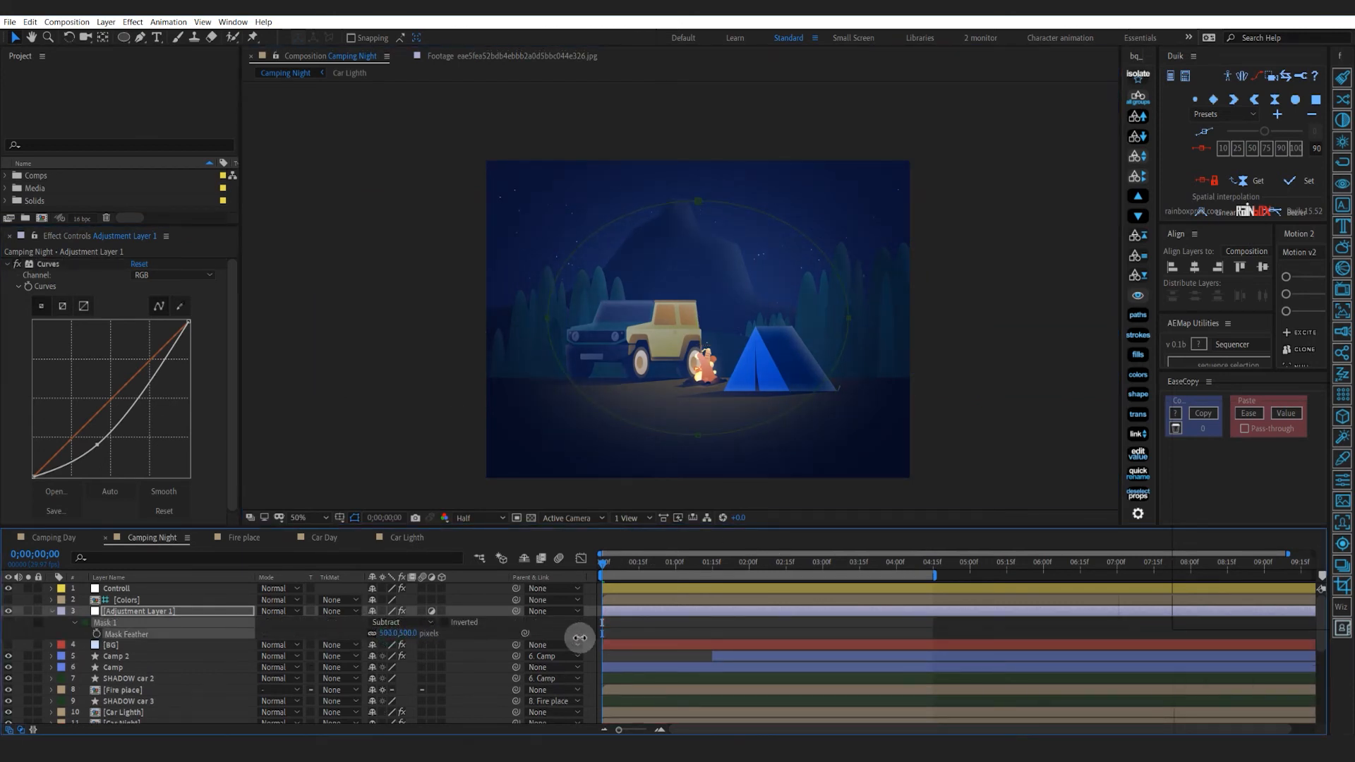
click(621, 625)
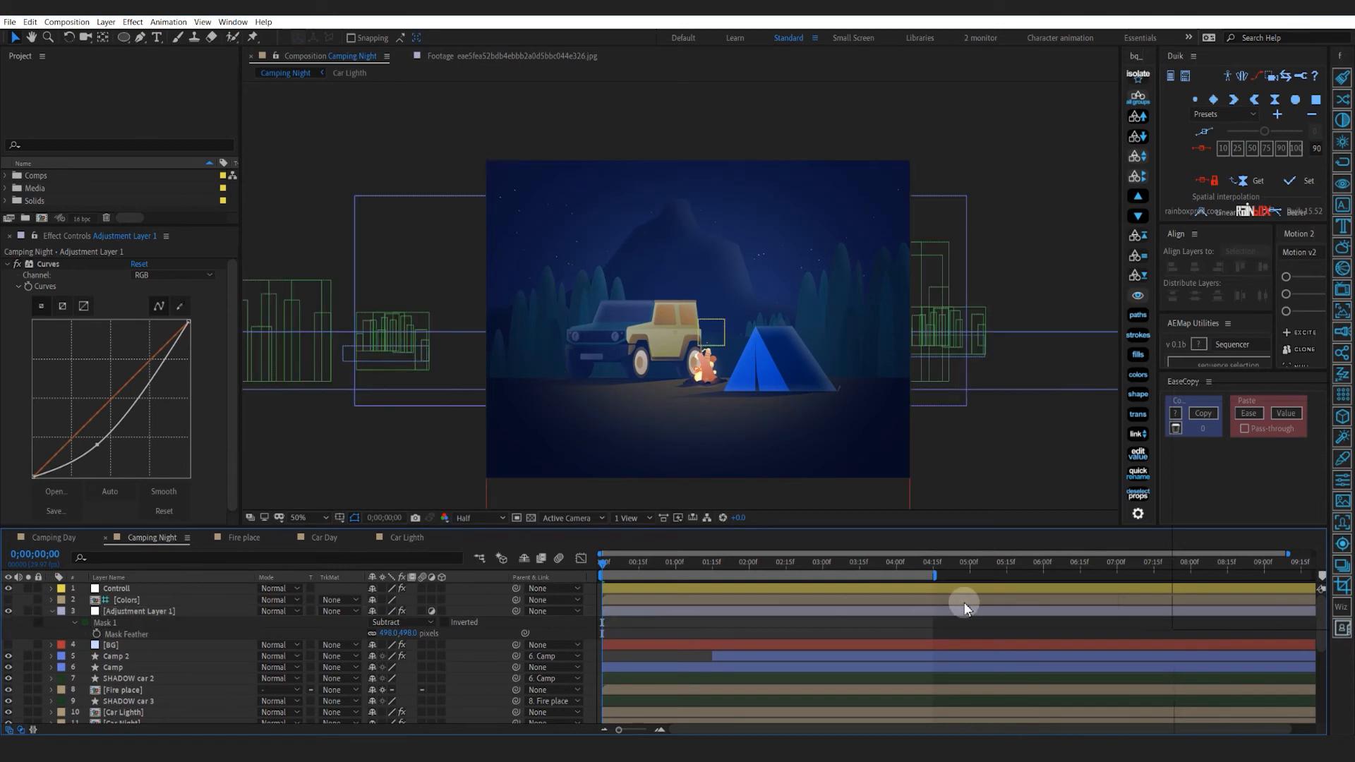
click(52, 613)
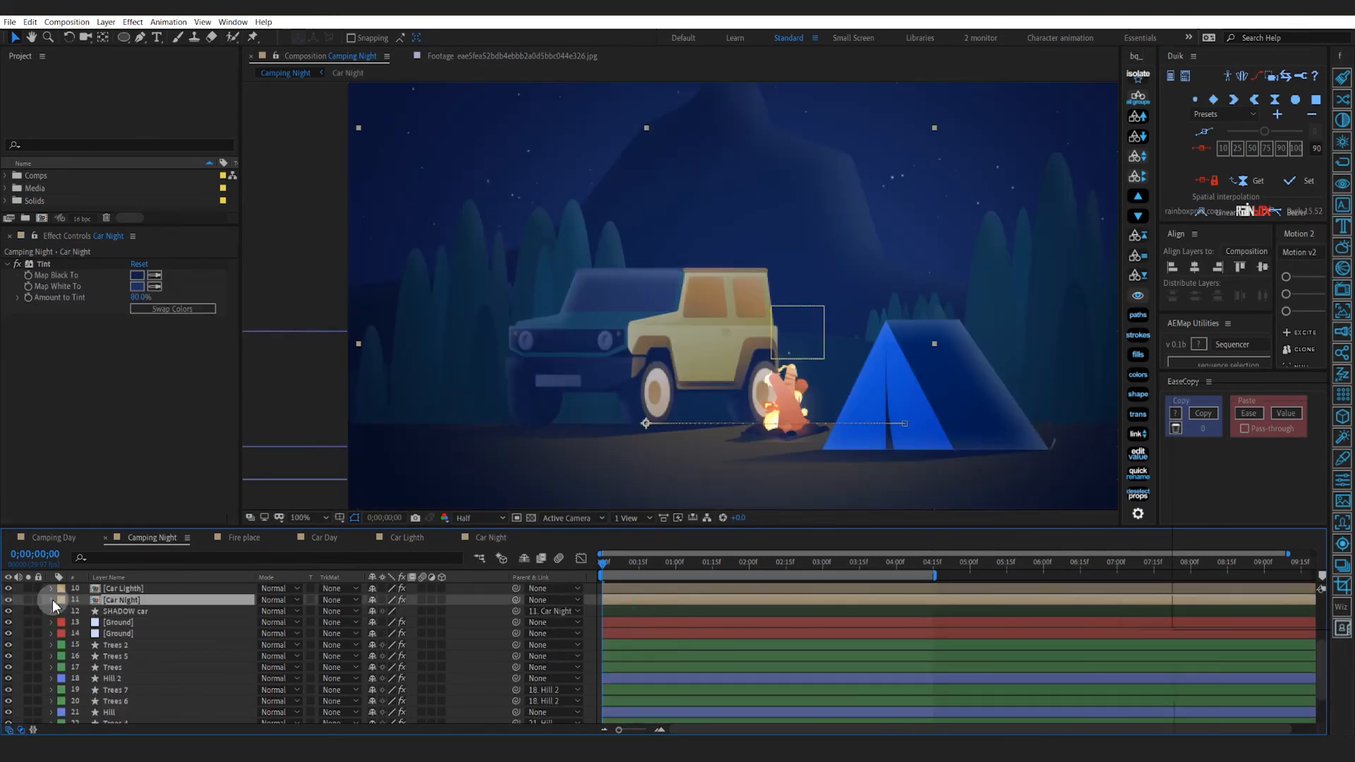
Set the Car Night layer's Inner Shadow angle to 1x+126° and its blend mode to Multiply
click(52, 600)
click(61, 645)
scroll(59, 639, down, 1)
click(74, 633)
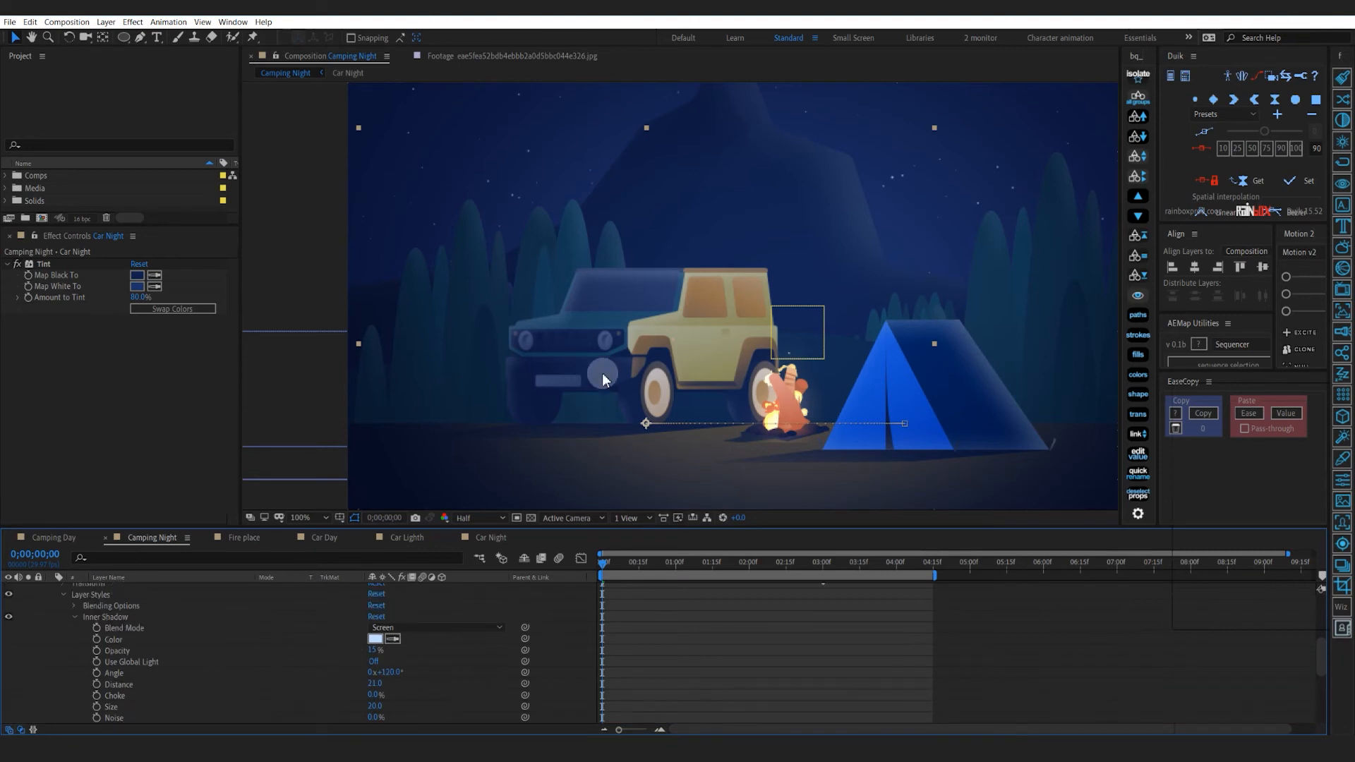
drag(388, 676, 627, 674)
click(404, 630)
click(416, 309)
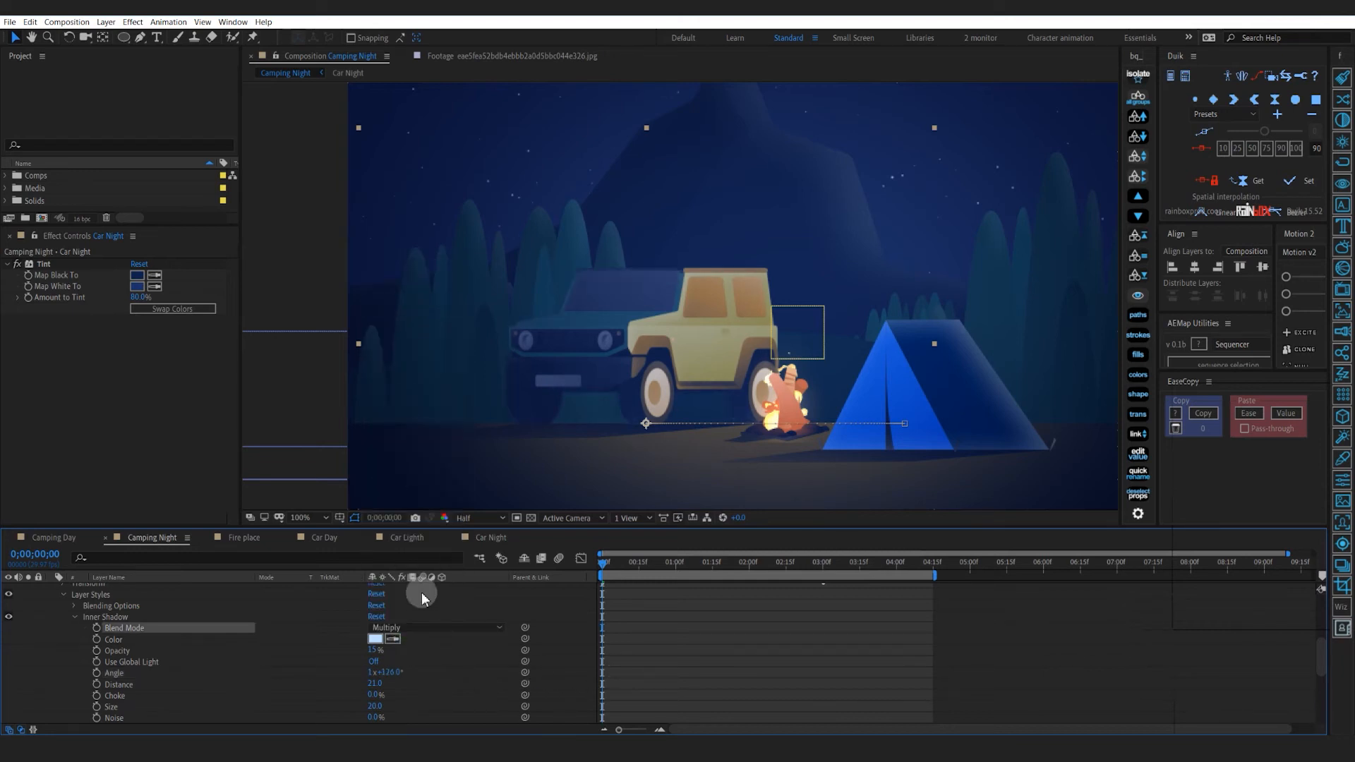
Give Car Night's Inner Shadow the near-black colour 00060B, opacity 23%, distance 40 and size 60
click(375, 640)
drag(863, 370, 919, 476)
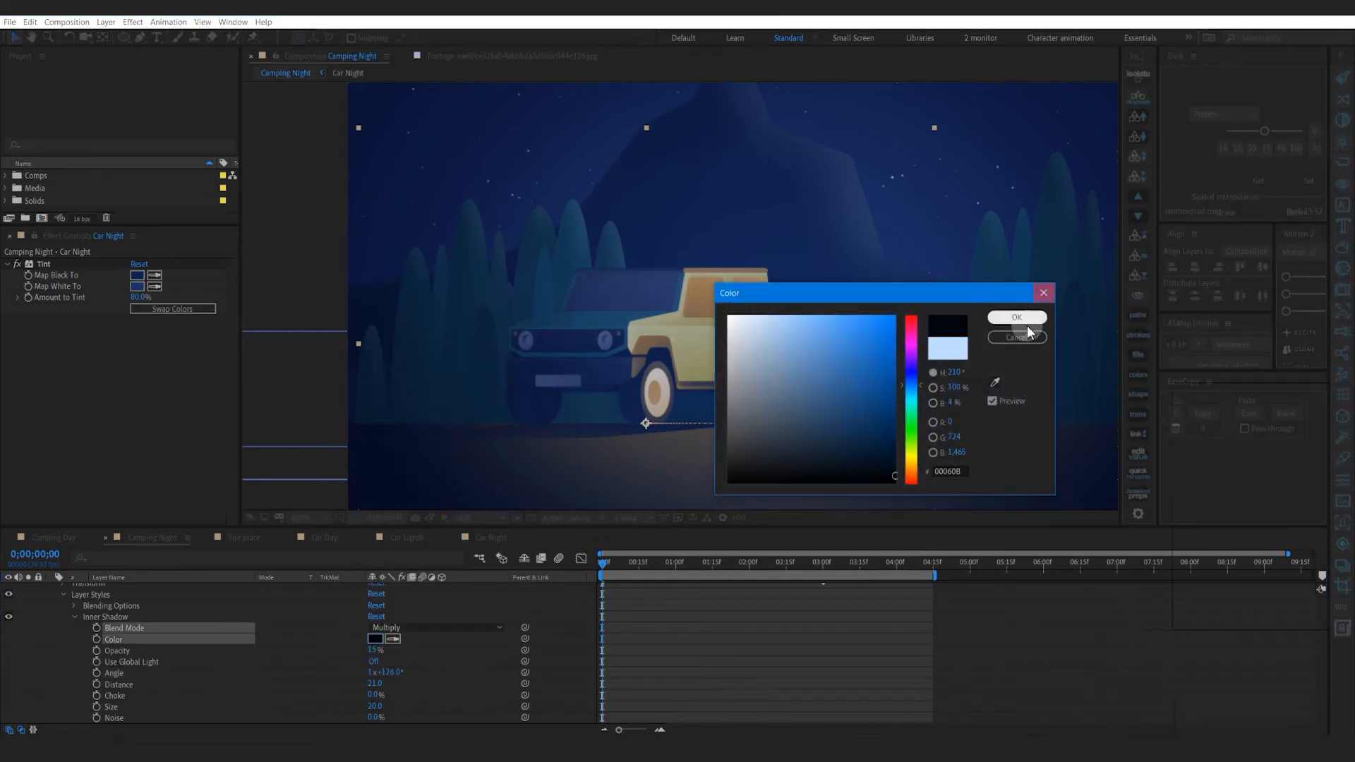
click(1023, 320)
drag(389, 655, 382, 674)
scroll(406, 693, down, 1)
drag(375, 651, 380, 651)
drag(374, 672, 388, 671)
Change Car Night's Inner Shadow colour to a dark saturated blue and raise its opacity to 34%
click(375, 605)
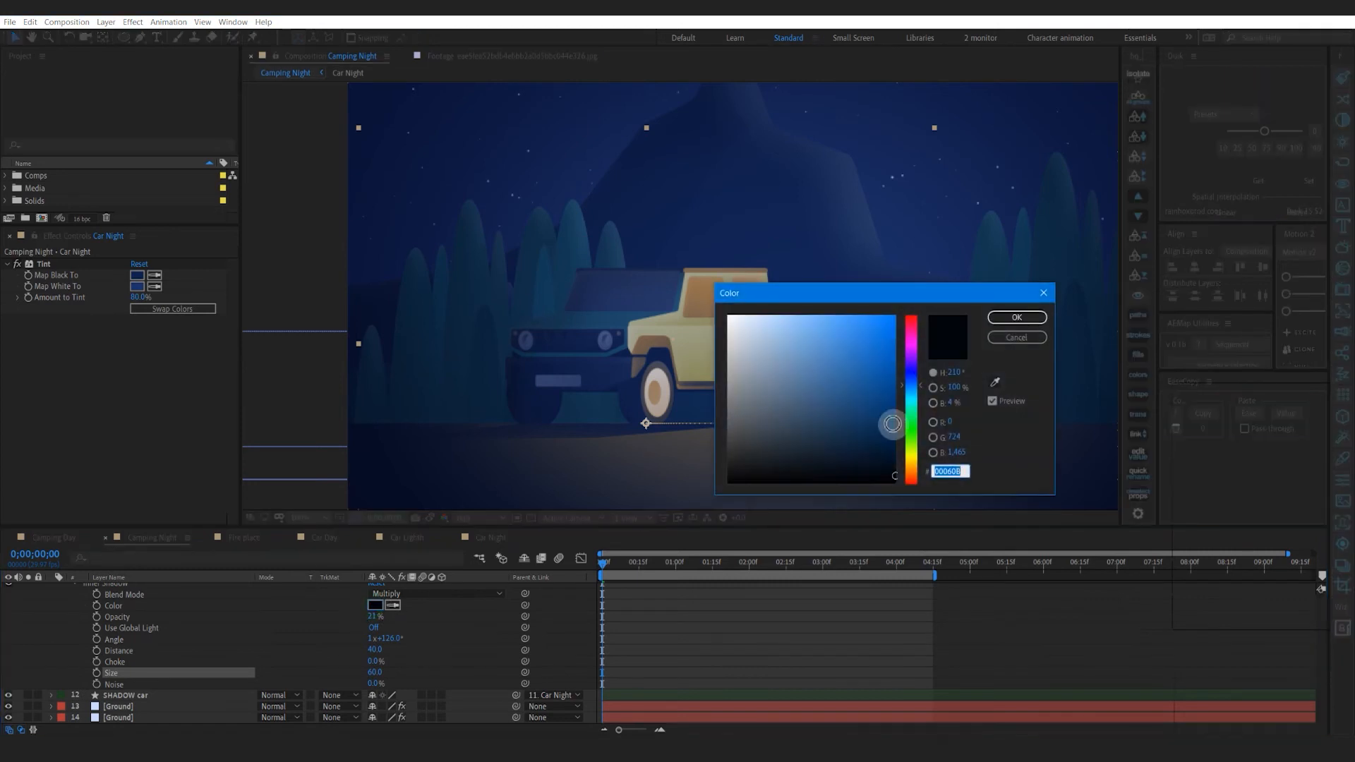
drag(899, 423, 905, 384)
click(1002, 316)
drag(375, 616, 385, 619)
click(798, 621)
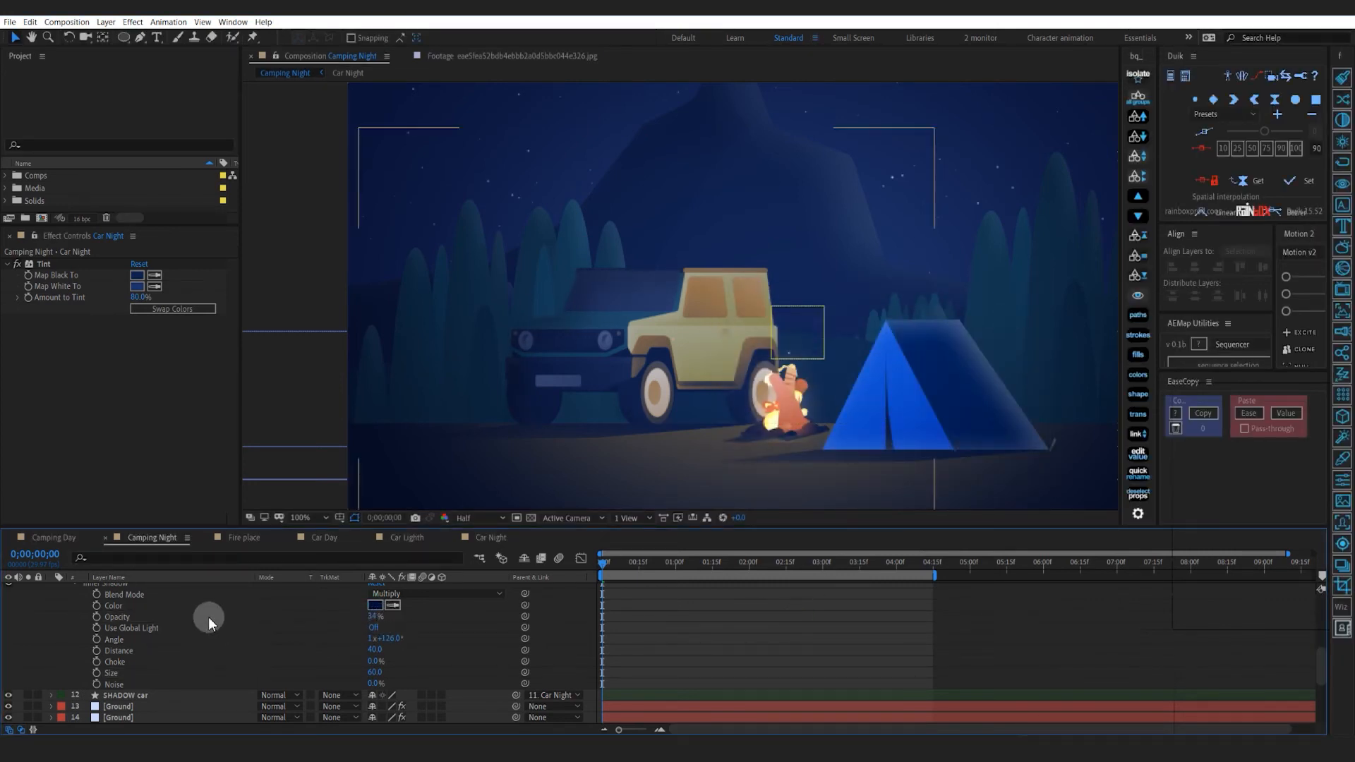
Copy the Inner Shadow layer style from Car Night to the Camp layer
scroll(197, 616, up, 1)
click(101, 595)
key(ctrl+c)
scroll(114, 609, up, 2)
click(52, 616)
scroll(137, 639, up, 3)
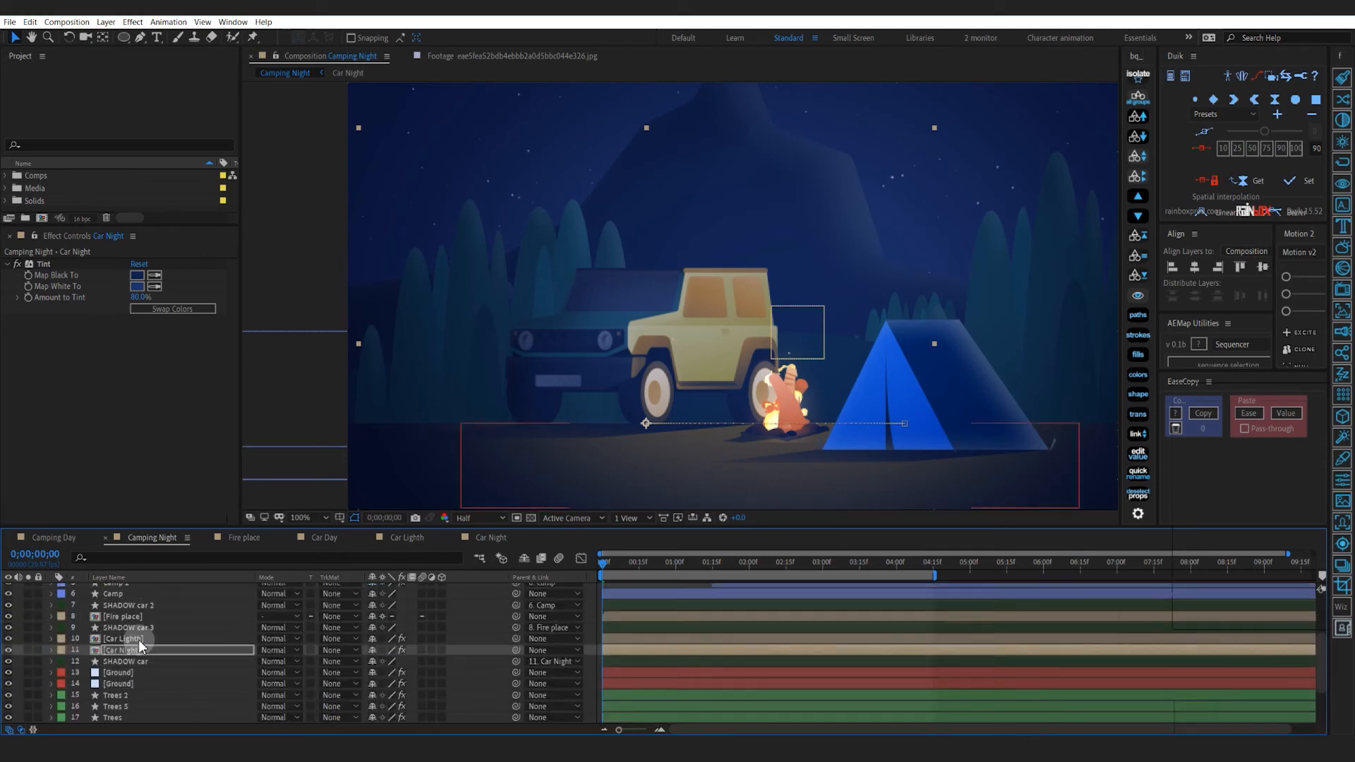
click(118, 646)
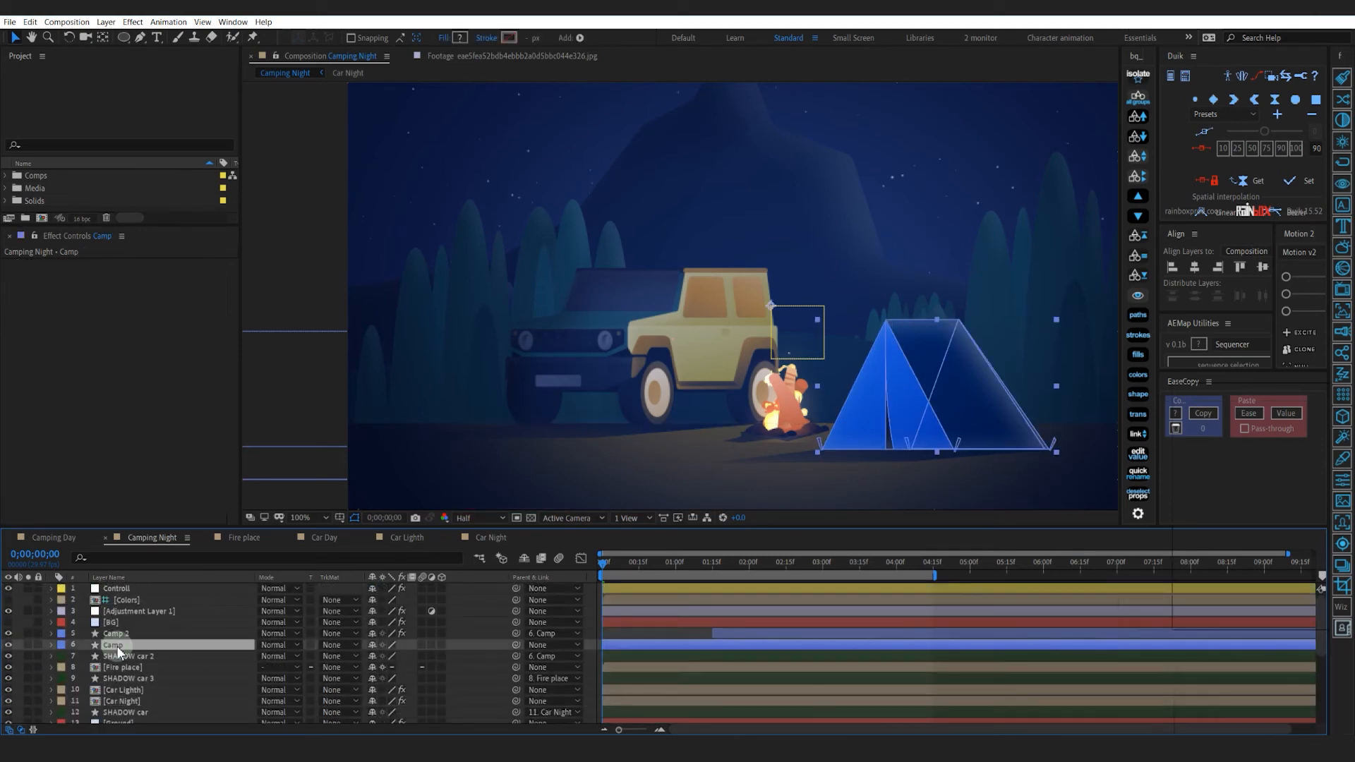
click(51, 644)
click(753, 644)
At about 0;00;04;04, set the angle of Car Night's Inner Shadow to 1x+28° and save the project
drag(624, 562, 906, 590)
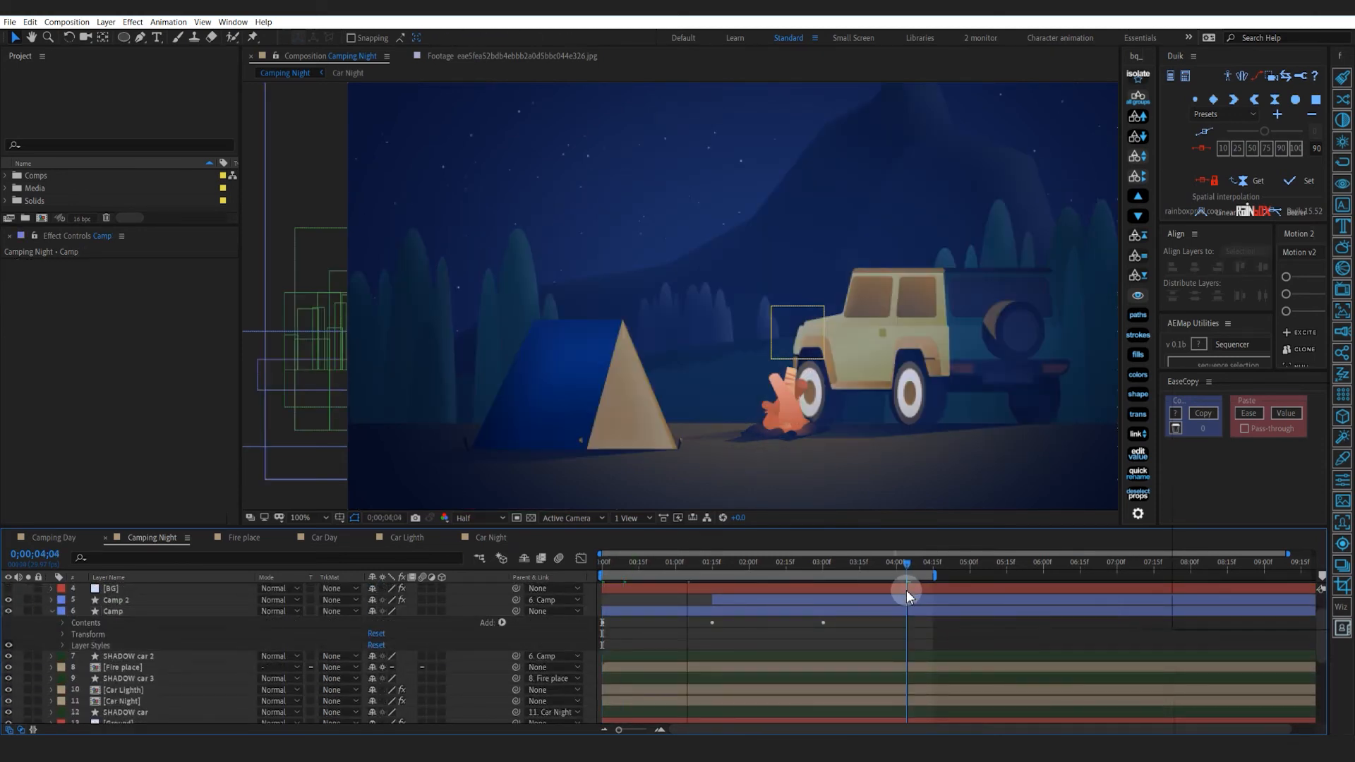
click(51, 612)
click(124, 666)
click(50, 666)
scroll(62, 654, down, 4)
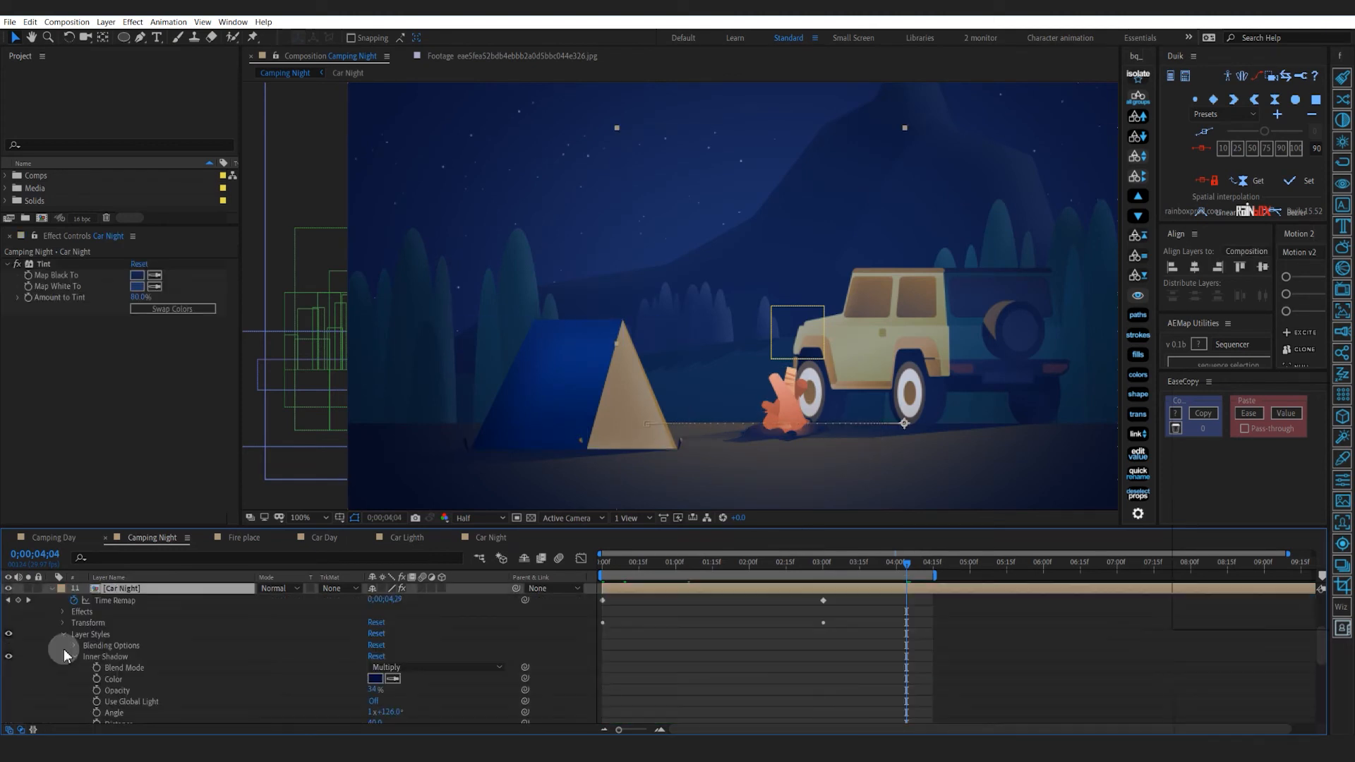
drag(388, 643, 362, 669)
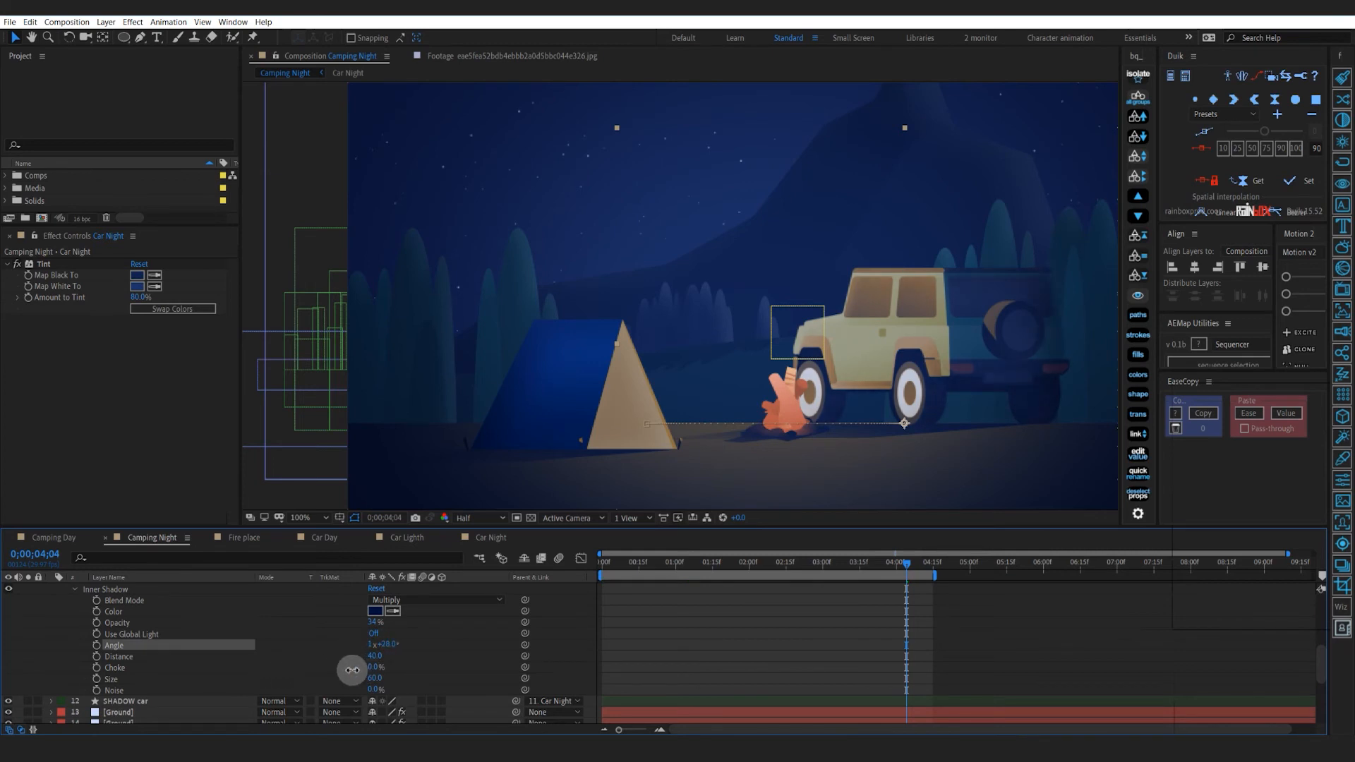
scroll(104, 643, up, 3)
click(50, 623)
click(591, 624)
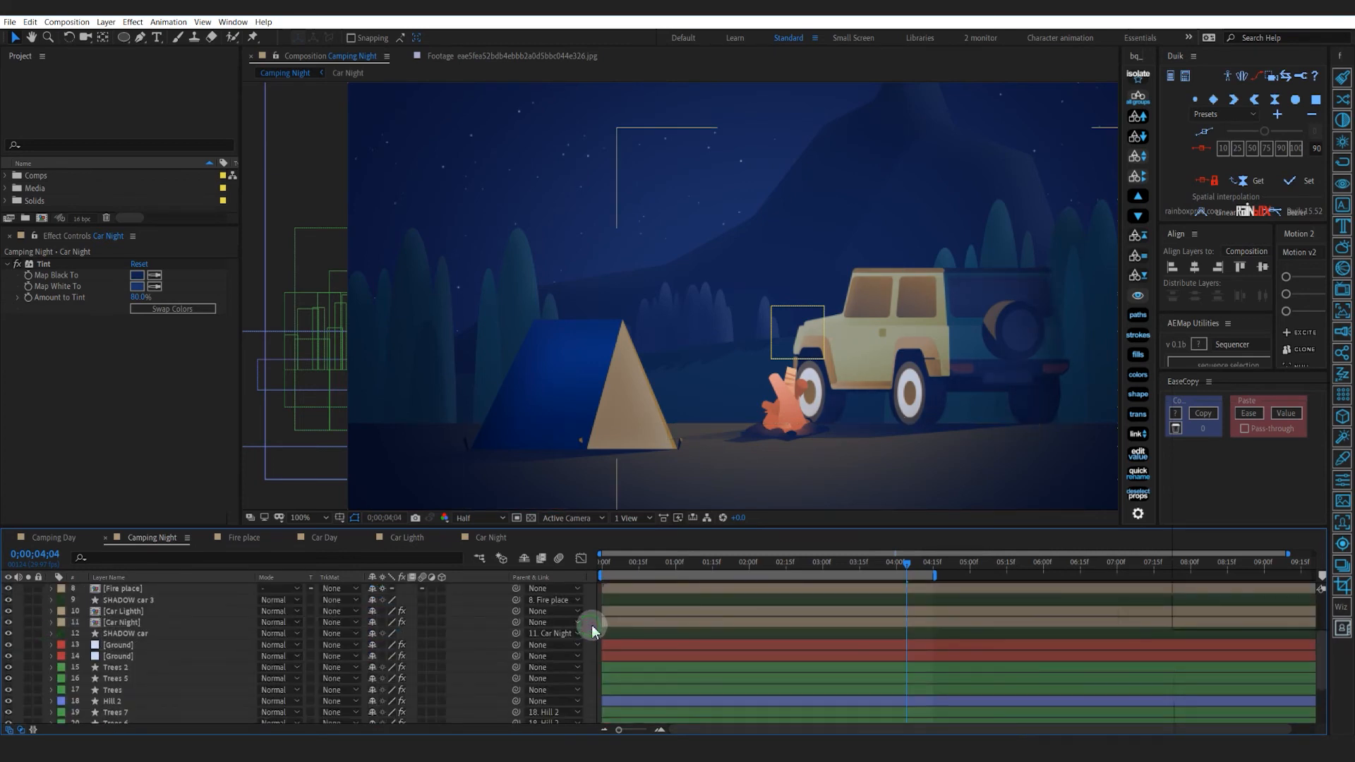
key(ctrl+s)
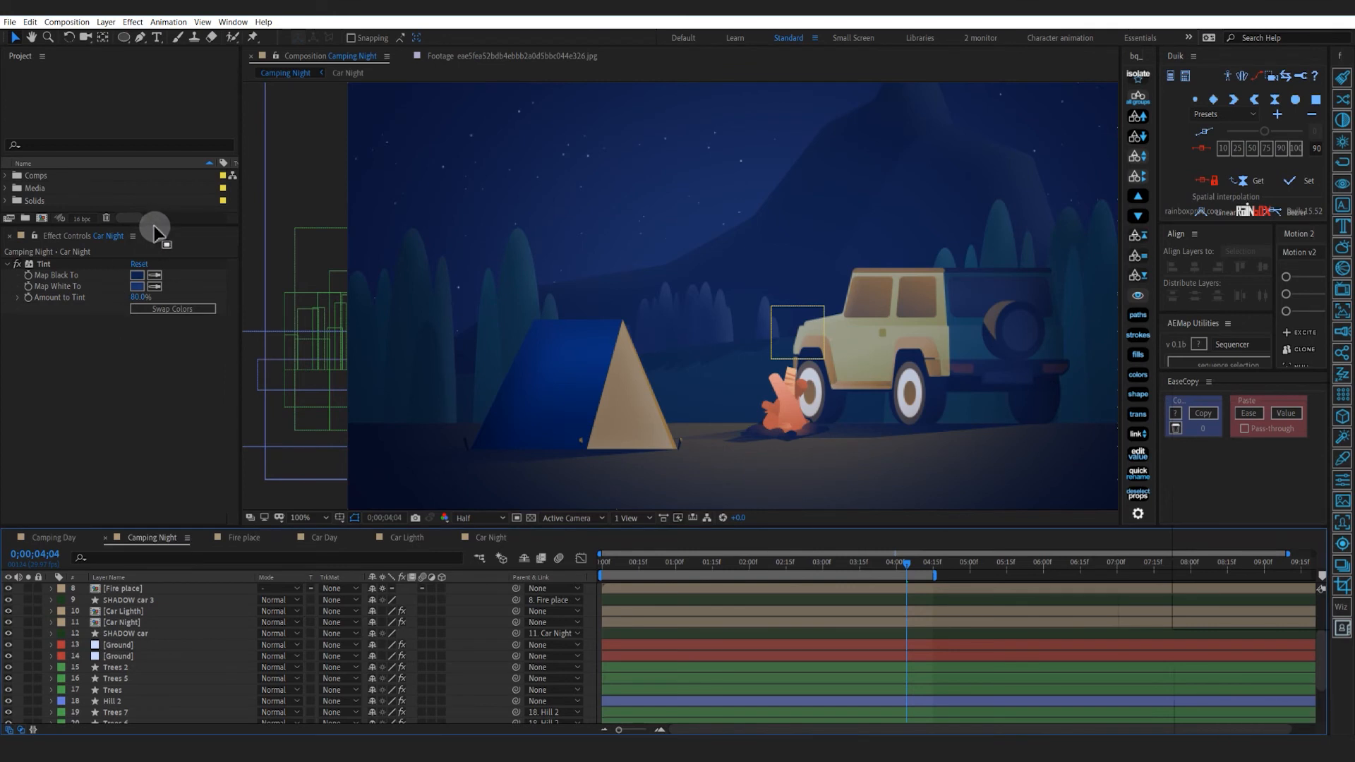
Create a composition named Final at 1600 × 1200 px, 29.97 fps and 10 seconds long
drag(154, 232, 151, 356)
scroll(708, 325, down, 2)
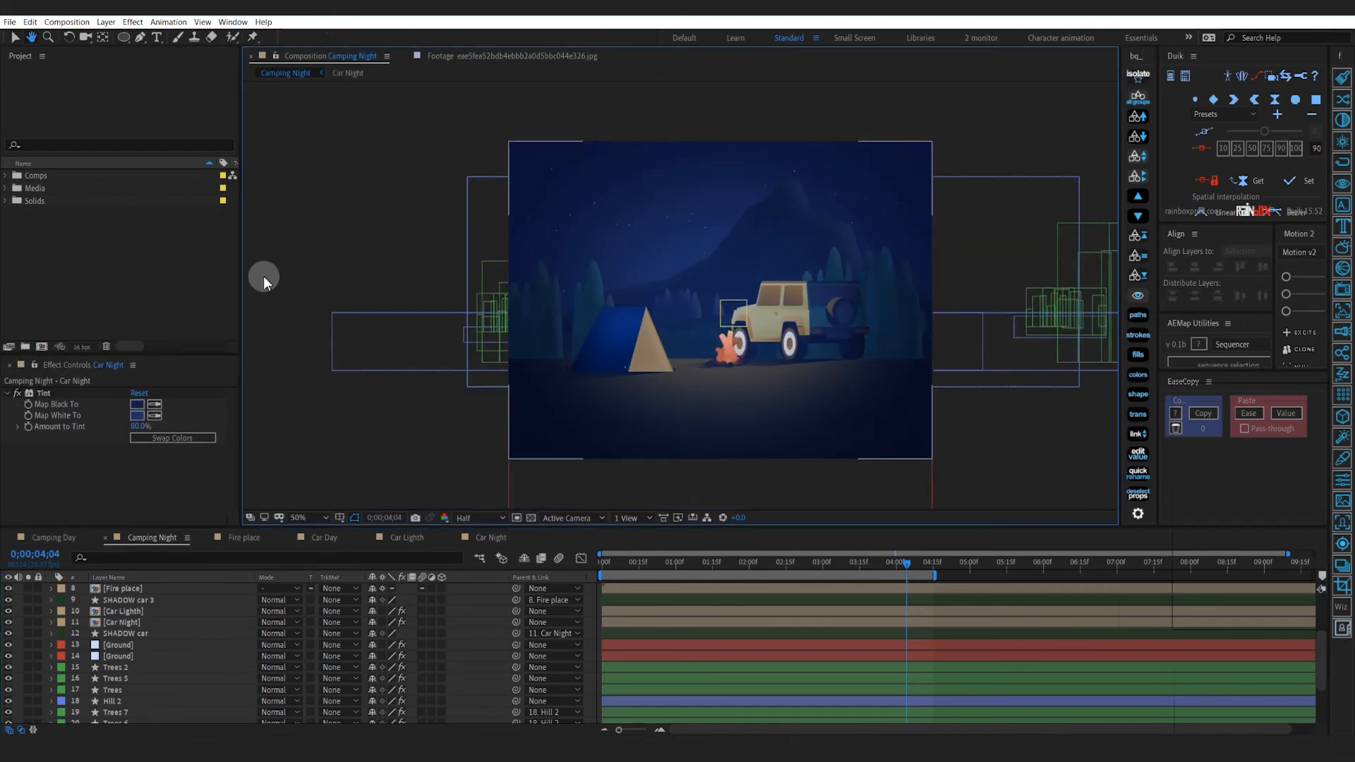
right_click(65, 248)
click(109, 249)
click(504, 295)
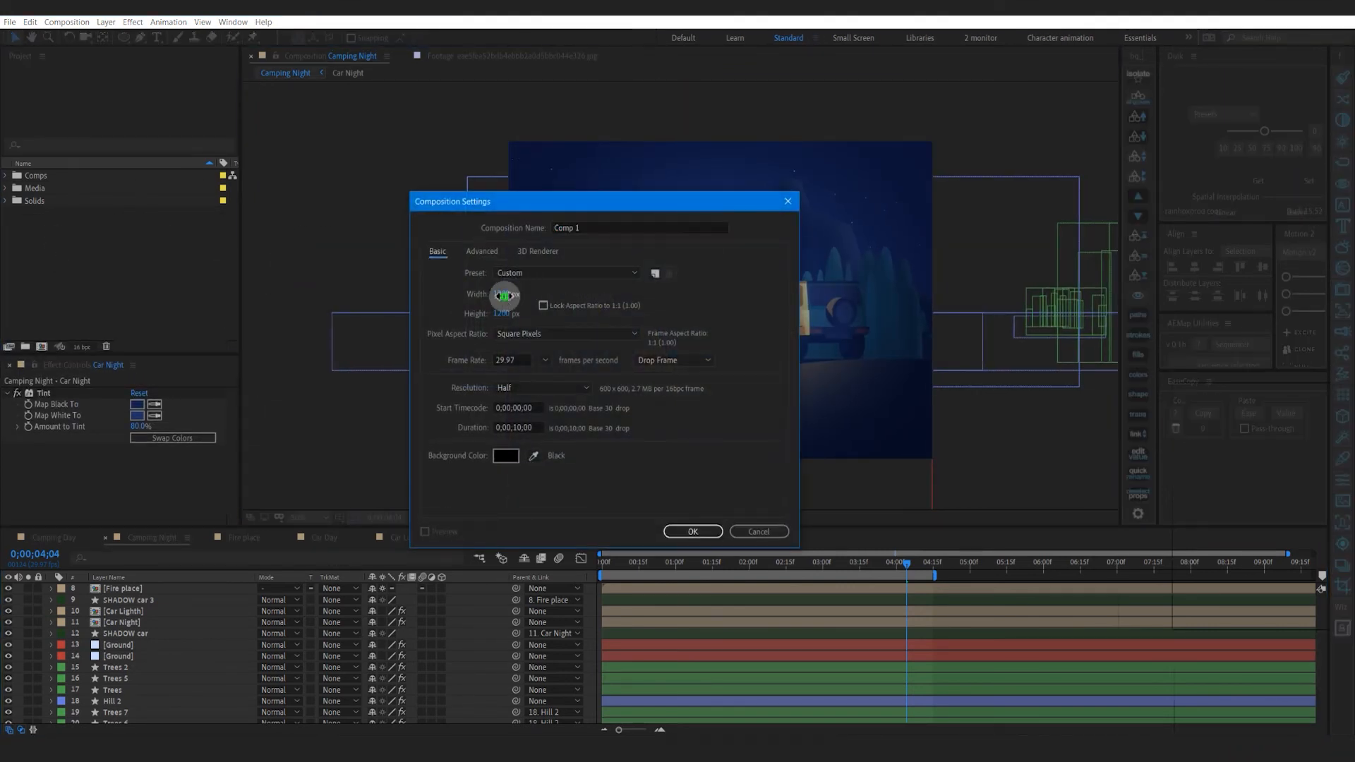
click(585, 227)
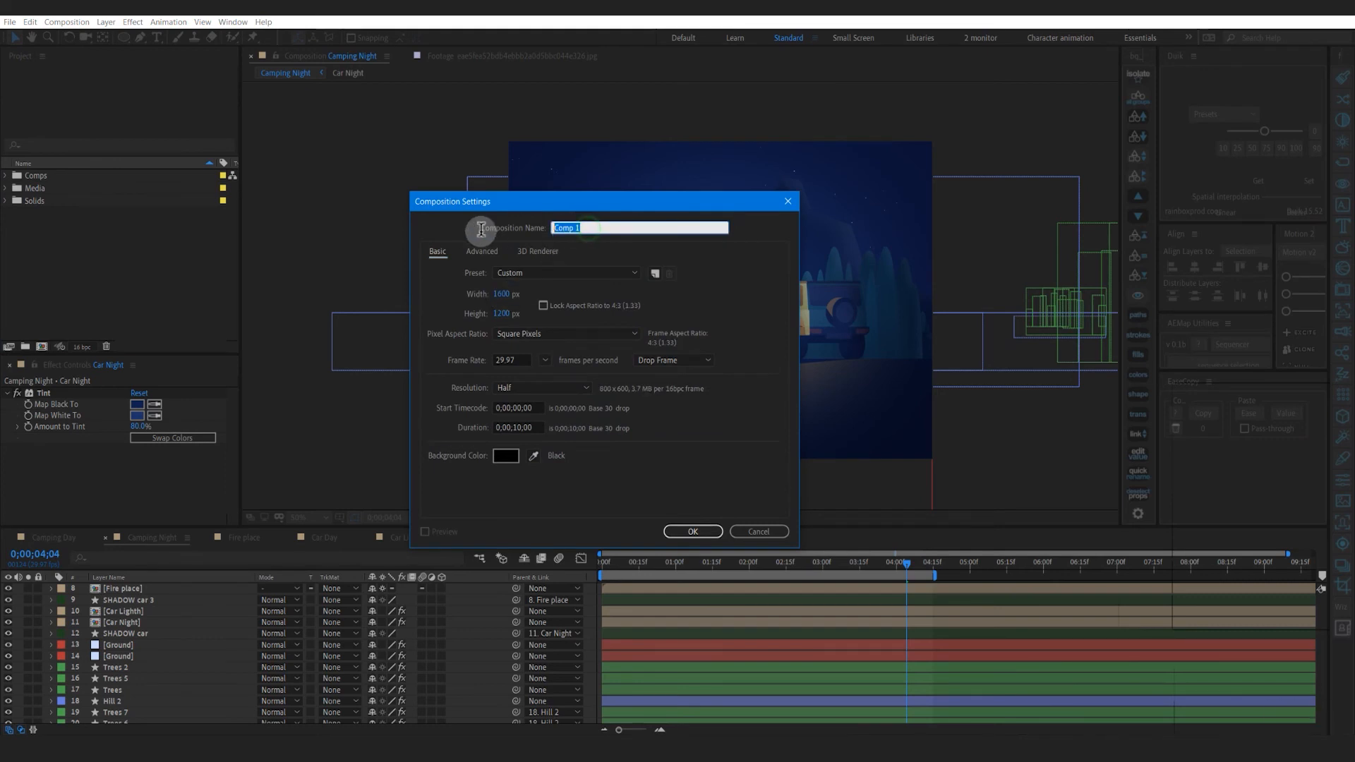
text(Final)
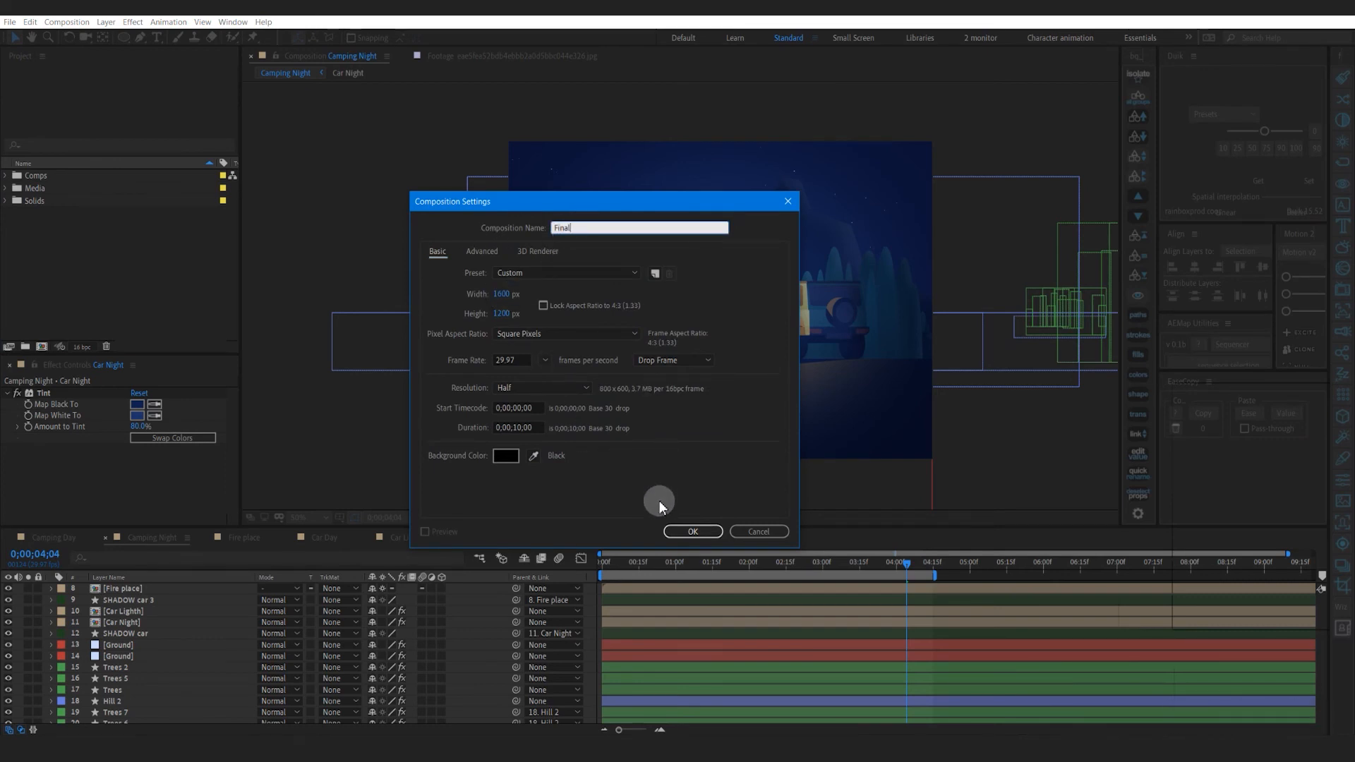
click(691, 531)
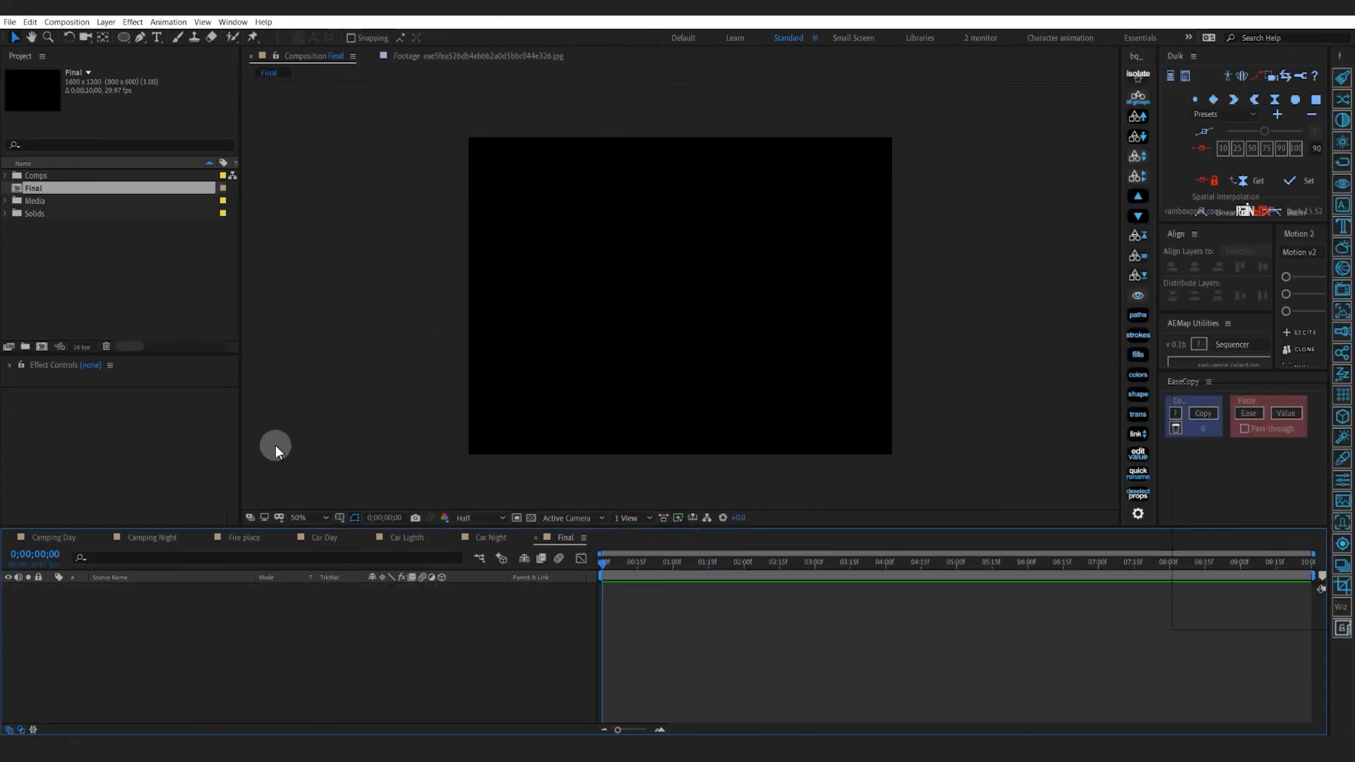
Add Camping Day and Camping Night to Final with Camping Night on top, and file Final in the Comps folder
click(7, 177)
drag(70, 189, 134, 650)
drag(71, 200, 154, 569)
drag(33, 276, 43, 175)
click(6, 175)
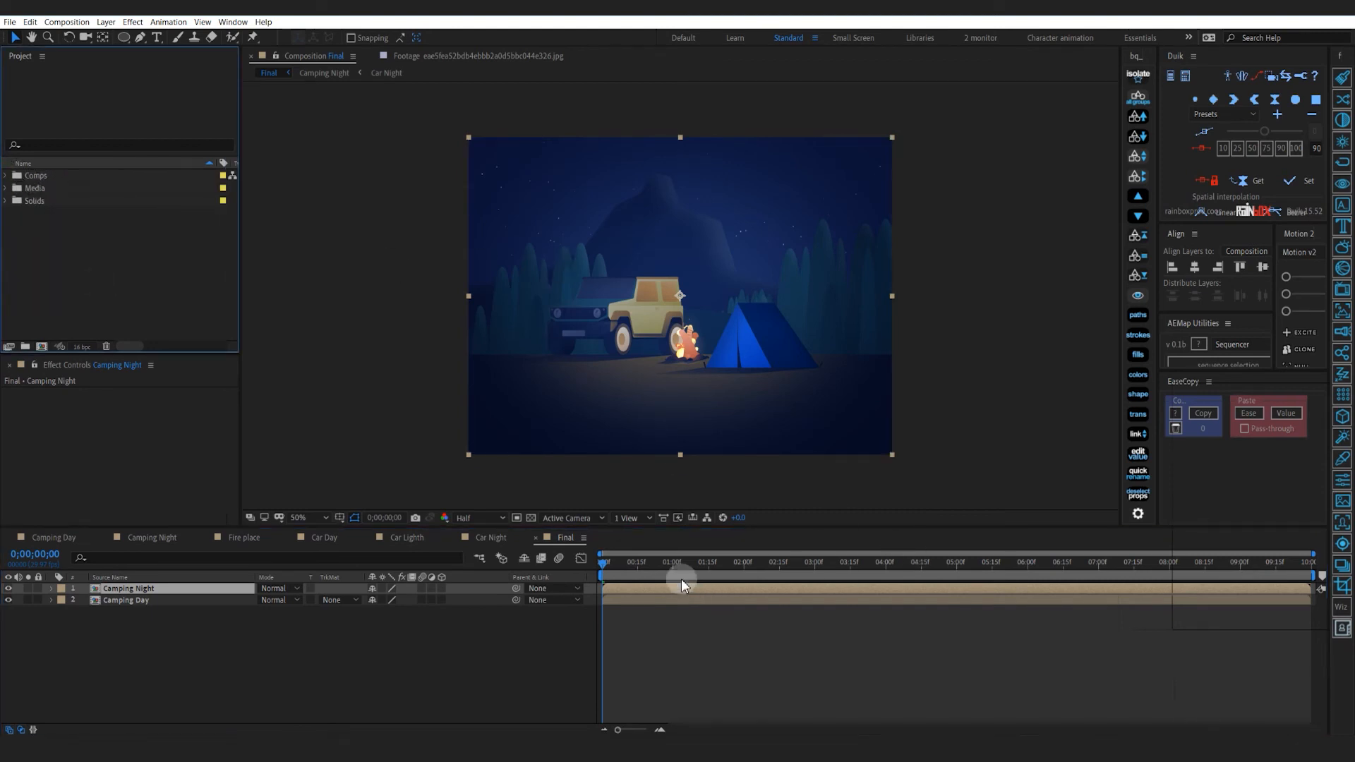
In the Fire place composition, enable time remapping on fire.mp4 and extend the layer to the composition's end
drag(604, 558, 850, 599)
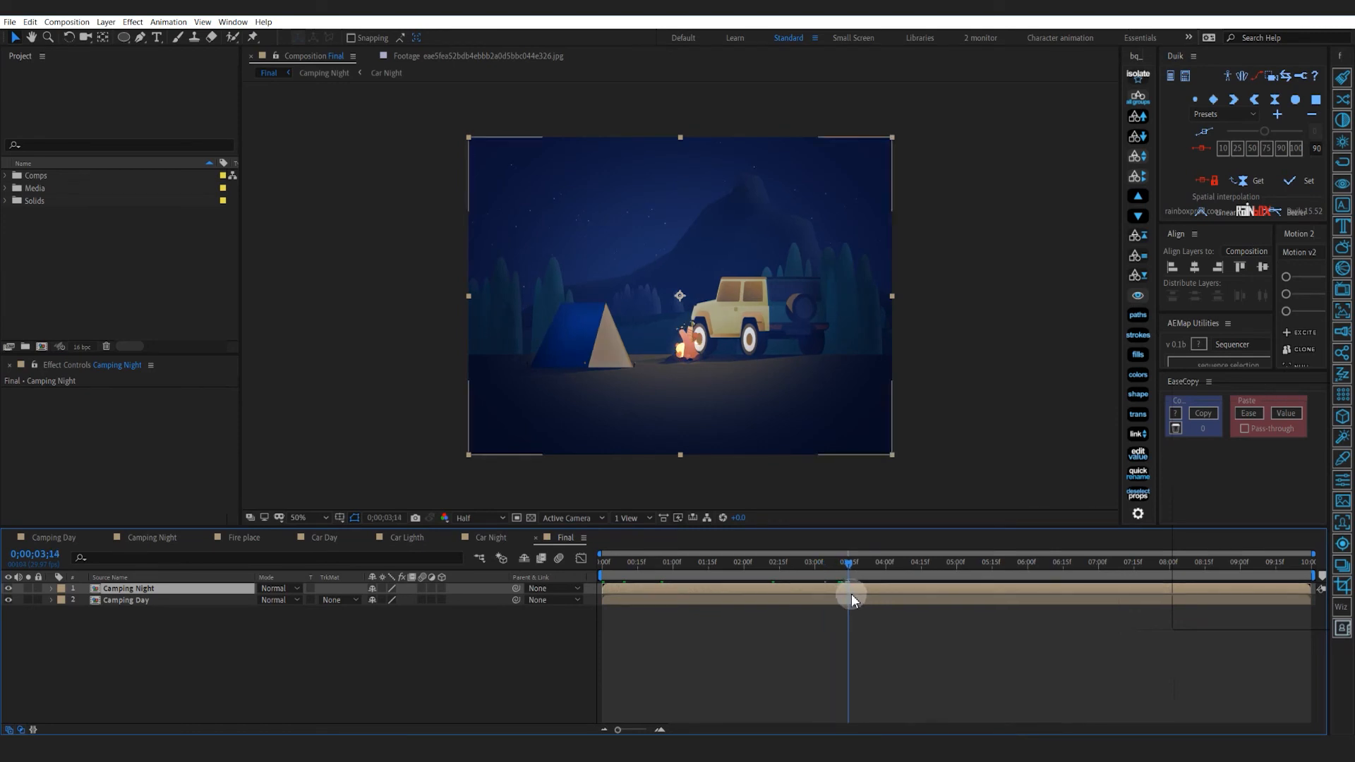
drag(849, 569, 591, 606)
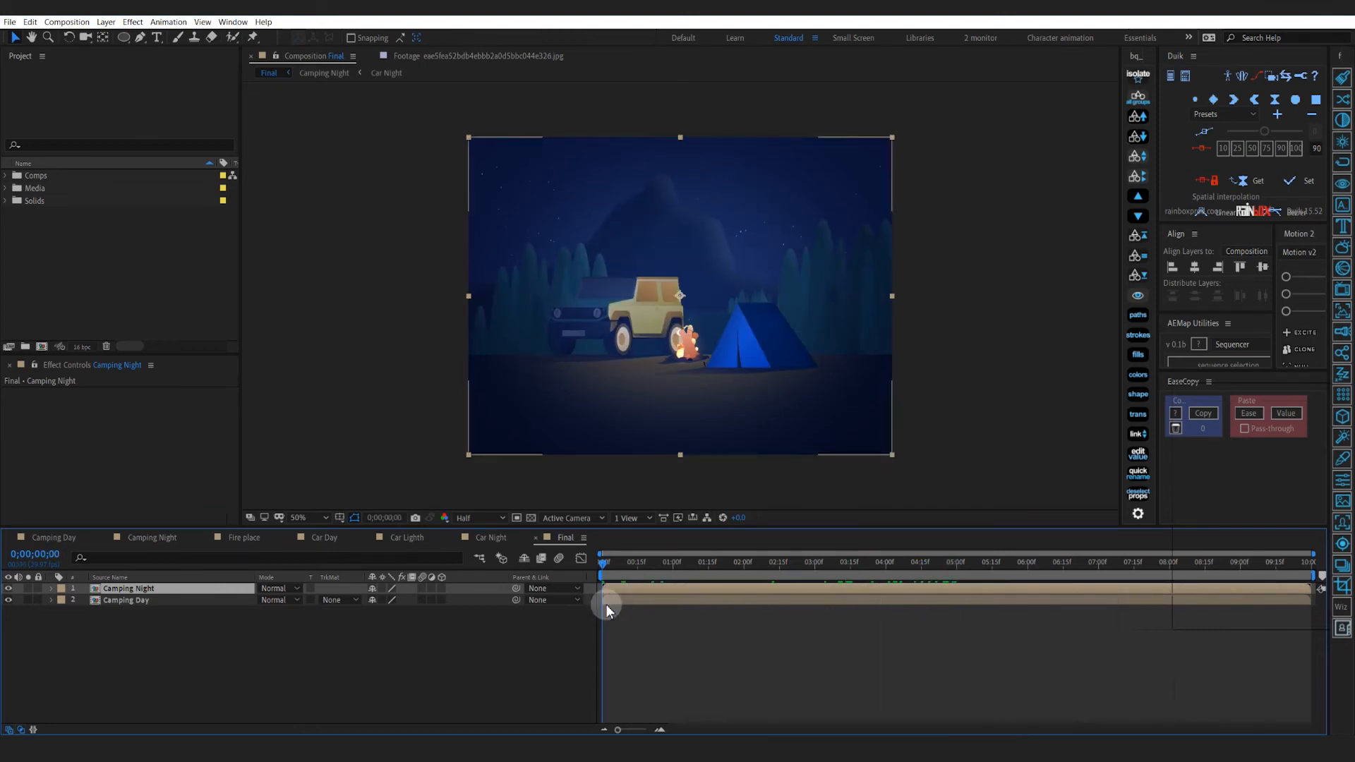
drag(960, 573, 958, 573)
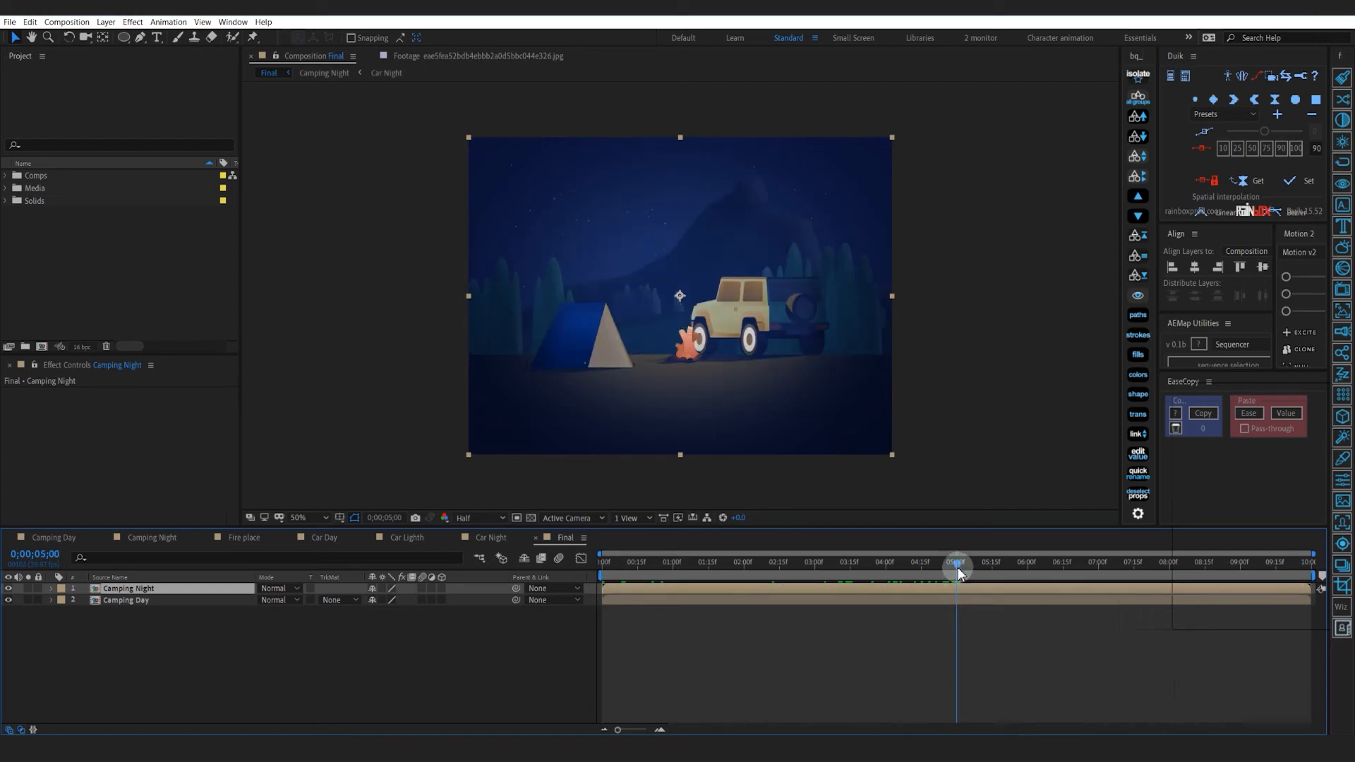
click(5, 176)
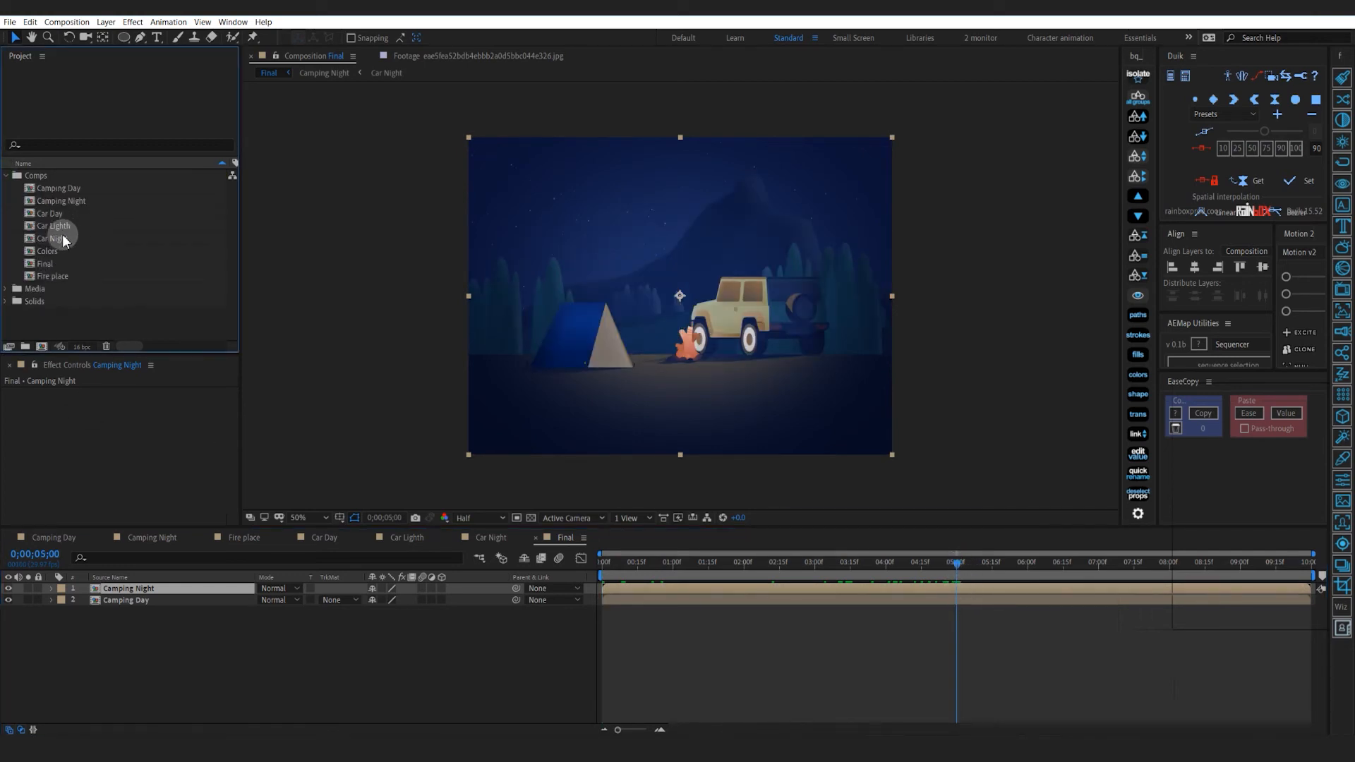
double_click(62, 277)
click(882, 633)
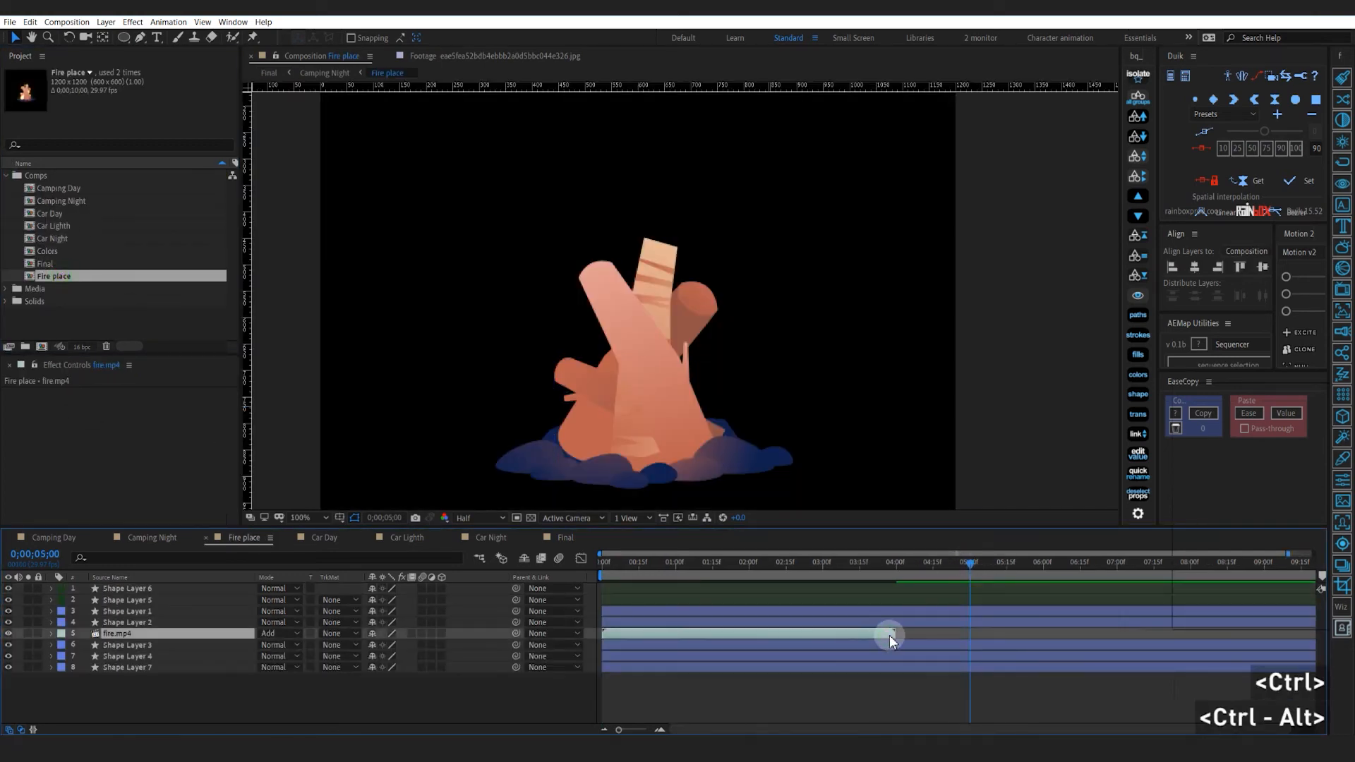
key(ctrl+alt+t)
drag(895, 633, 1246, 632)
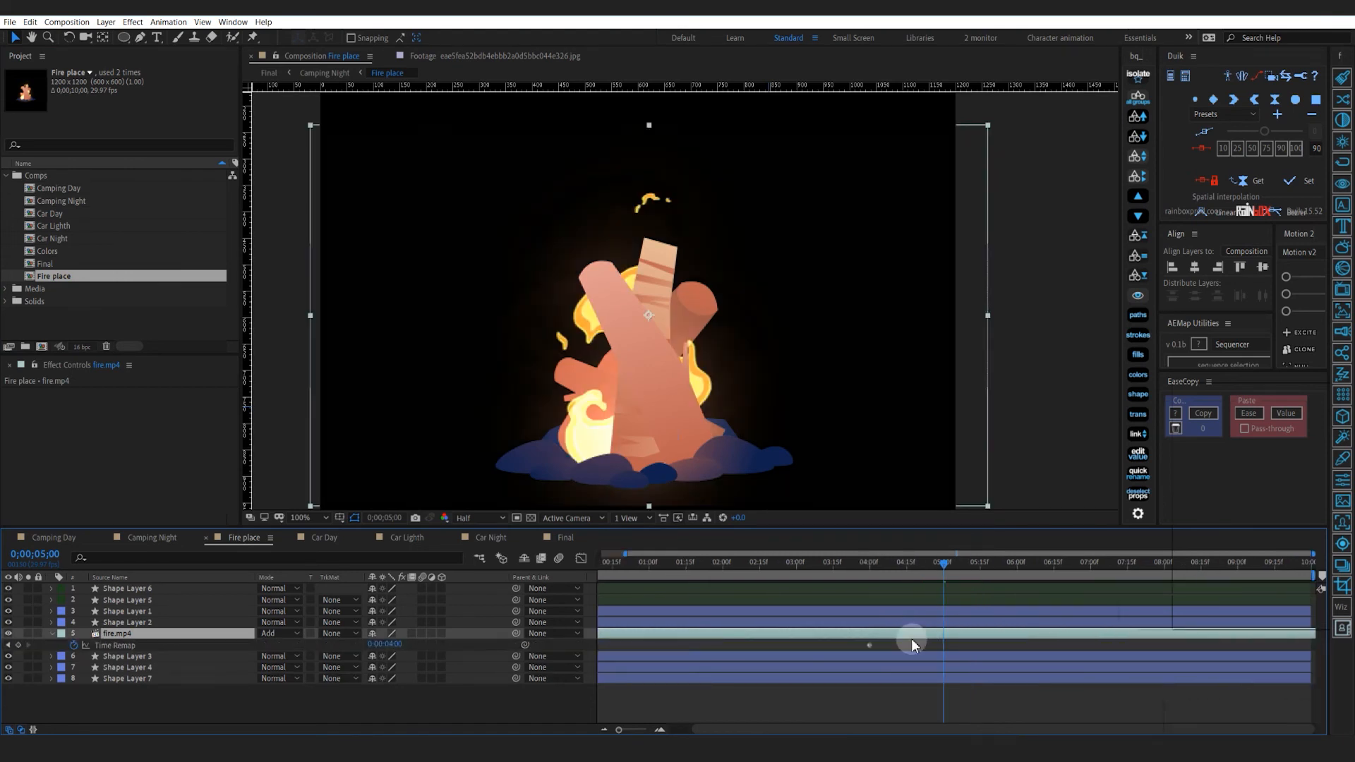
Loop the fire by pasting copies of fire.mp4's Time Remap keyframes at 0;00;04;00, and preview the playback
key(minus)
click(891, 565)
key(equal)
key(equal)
key(equal)
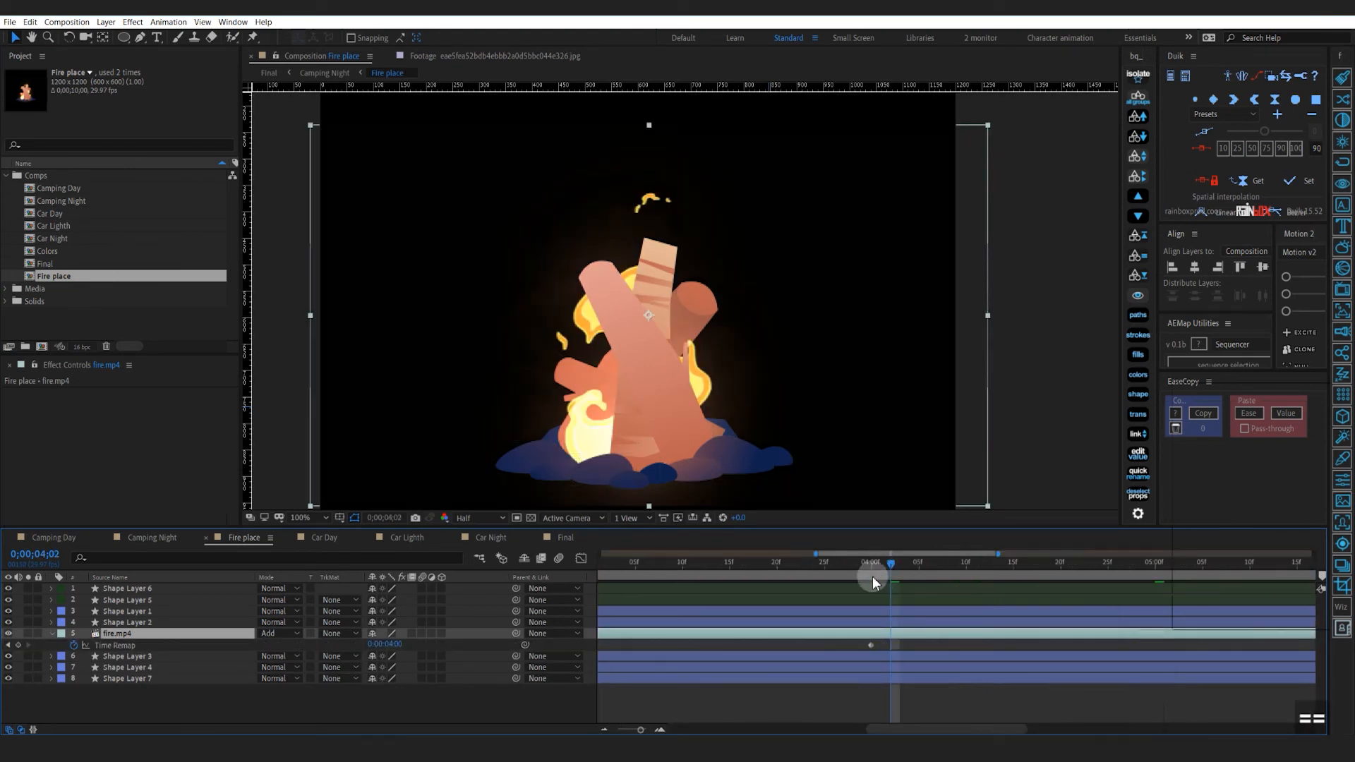
drag(873, 562, 860, 571)
click(872, 628)
key(minus)
key(minus)
key(minus)
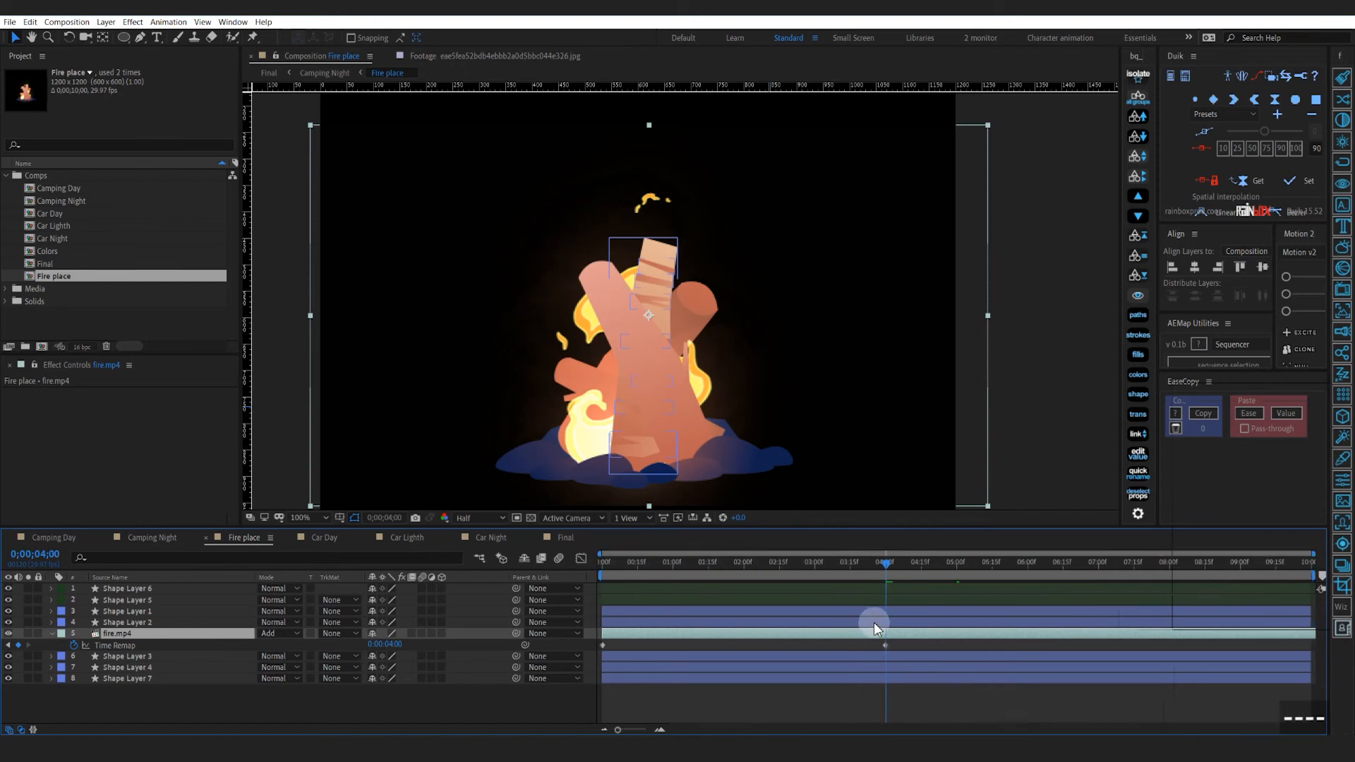
key(ctrl+v)
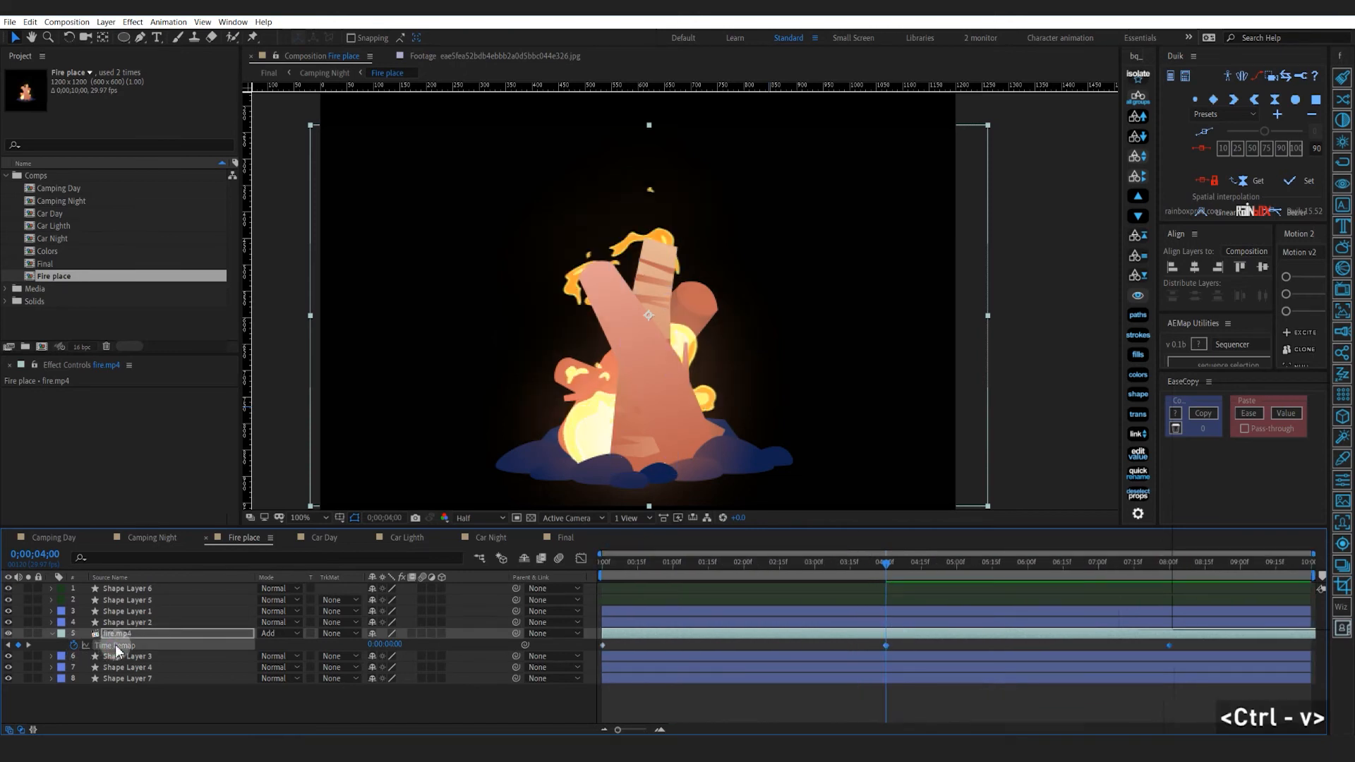
click(887, 695)
key(space)
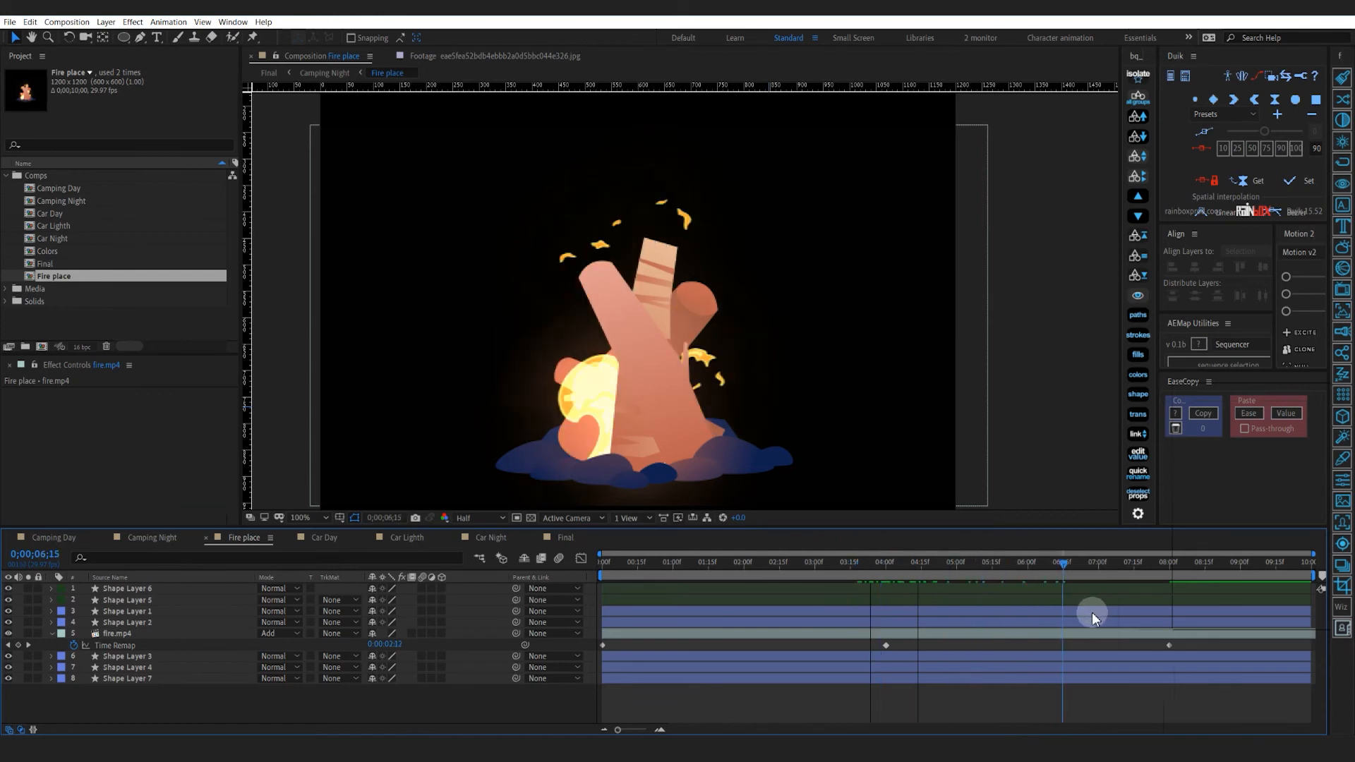
Paste the Time Remap keyframes on fire.mp4 again at 0;00;08;01 to repeat the fire loop
drag(1140, 620, 1174, 625)
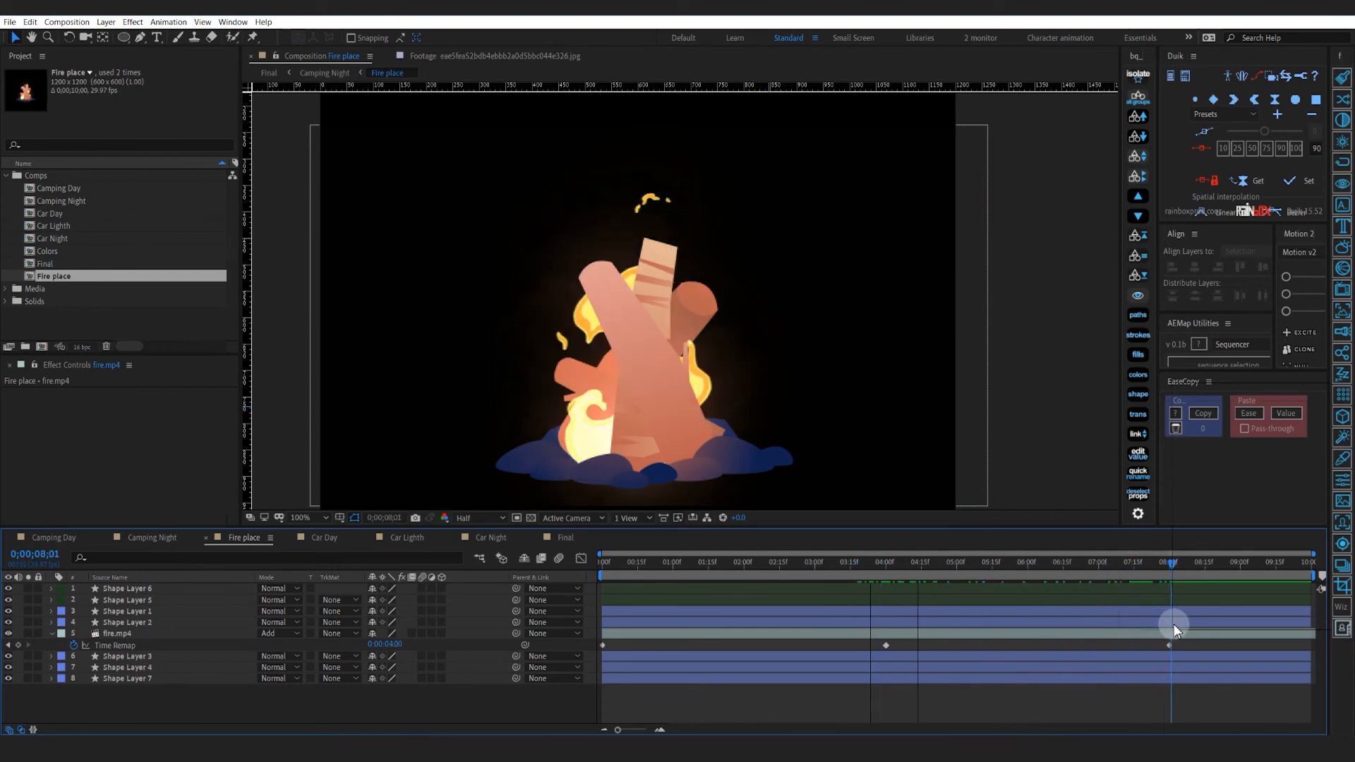
key(ctrl+v)
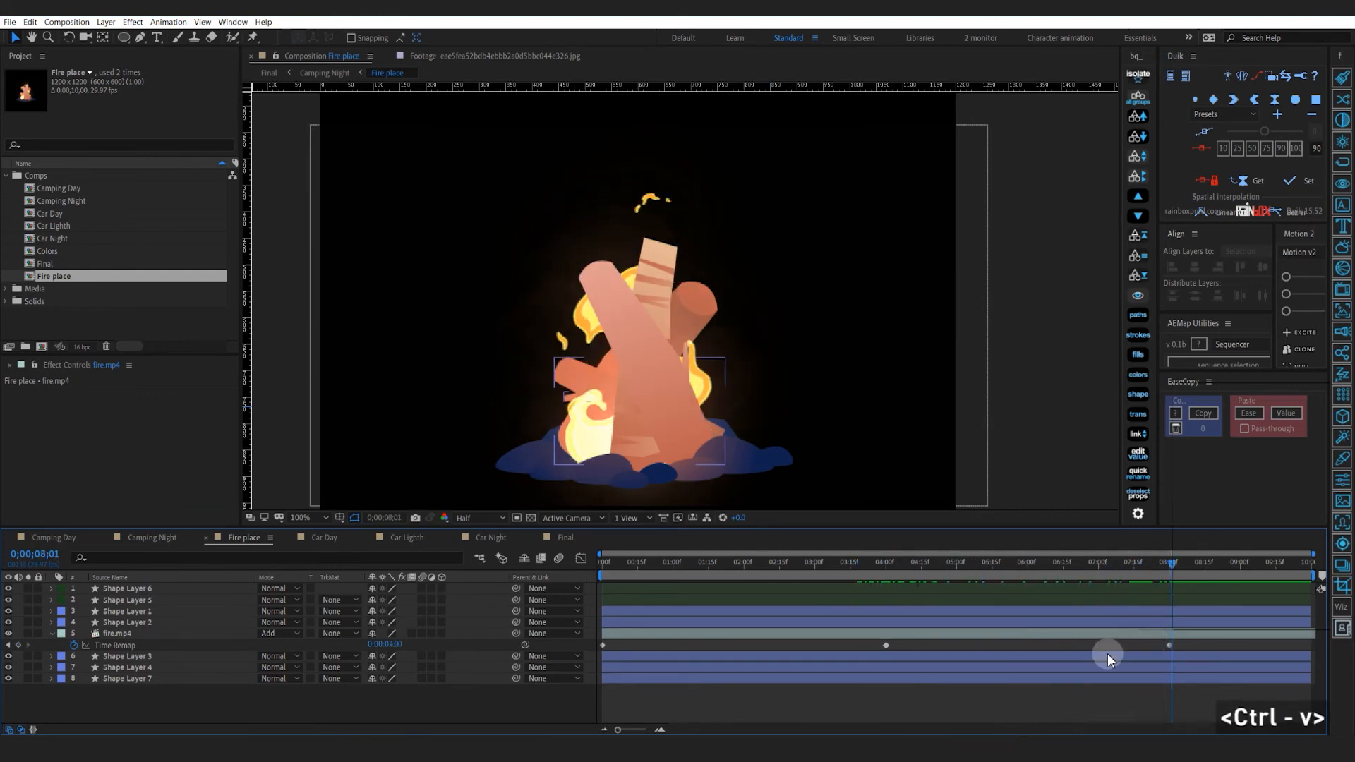
click(135, 656)
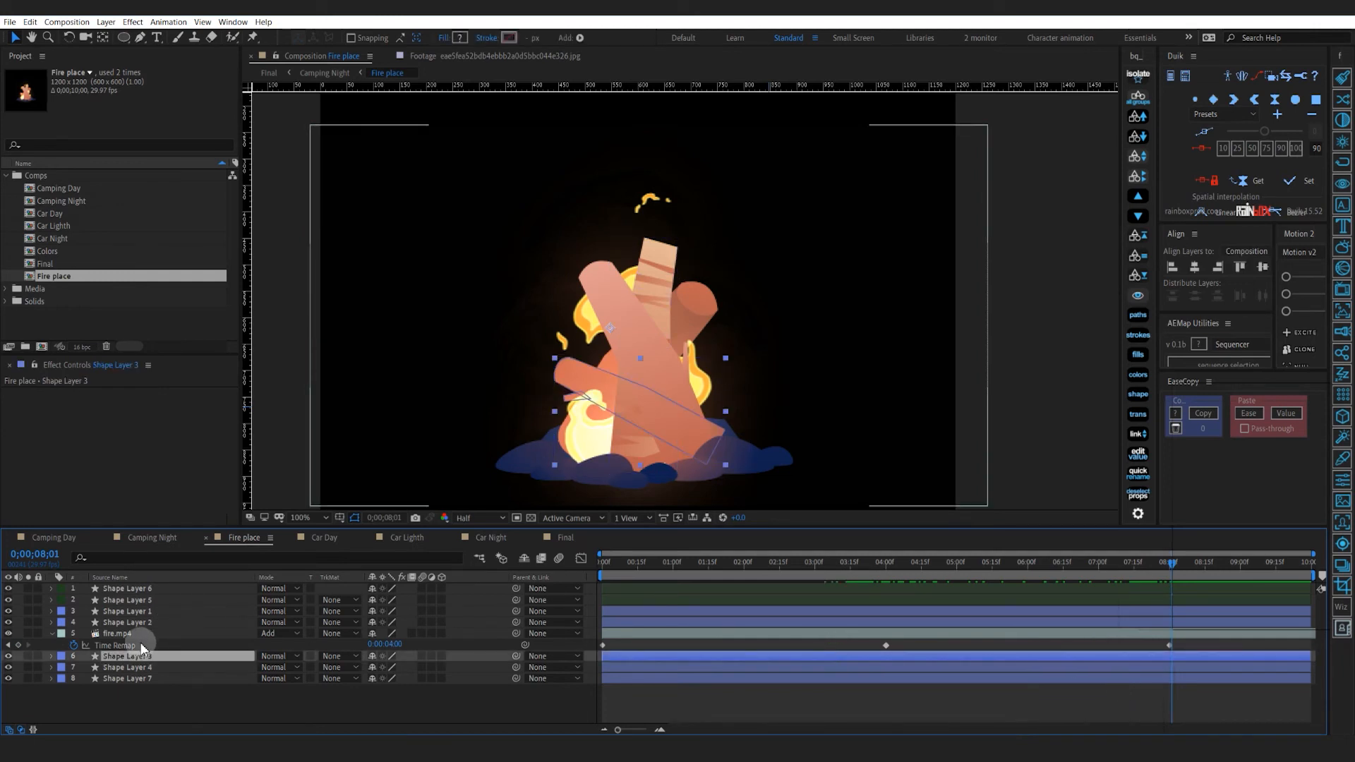
click(141, 634)
key(ctrl+v)
click(825, 683)
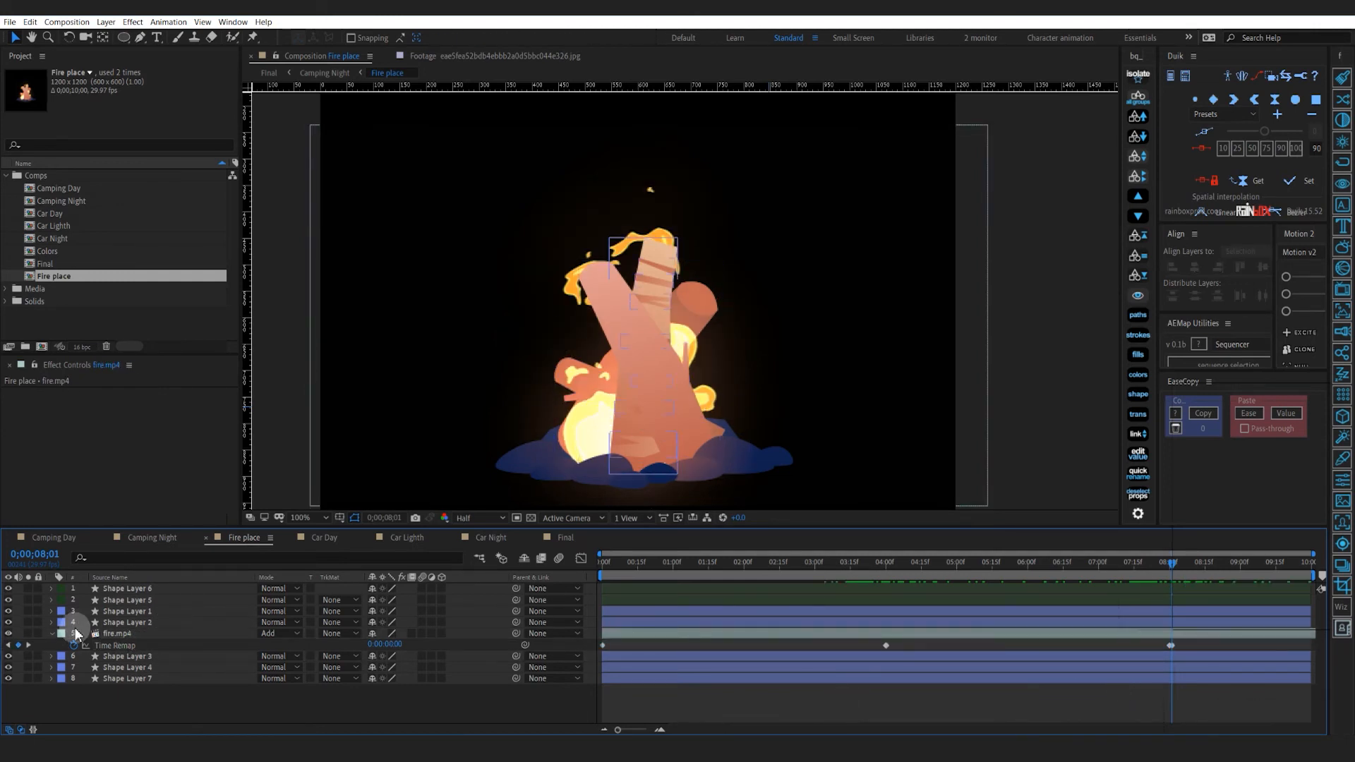
click(52, 633)
Rename the Fire place composition as Fire place Night
click(55, 537)
click(53, 277)
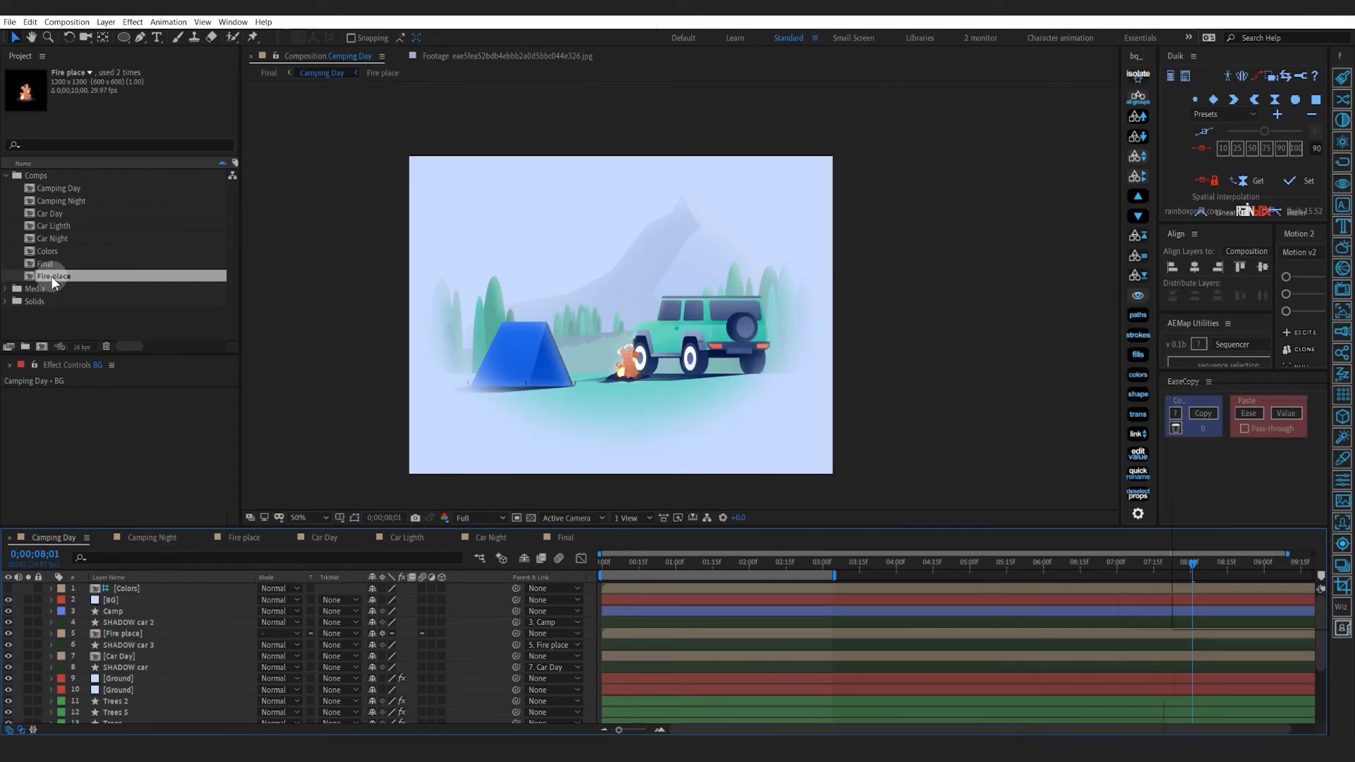
key(Return)
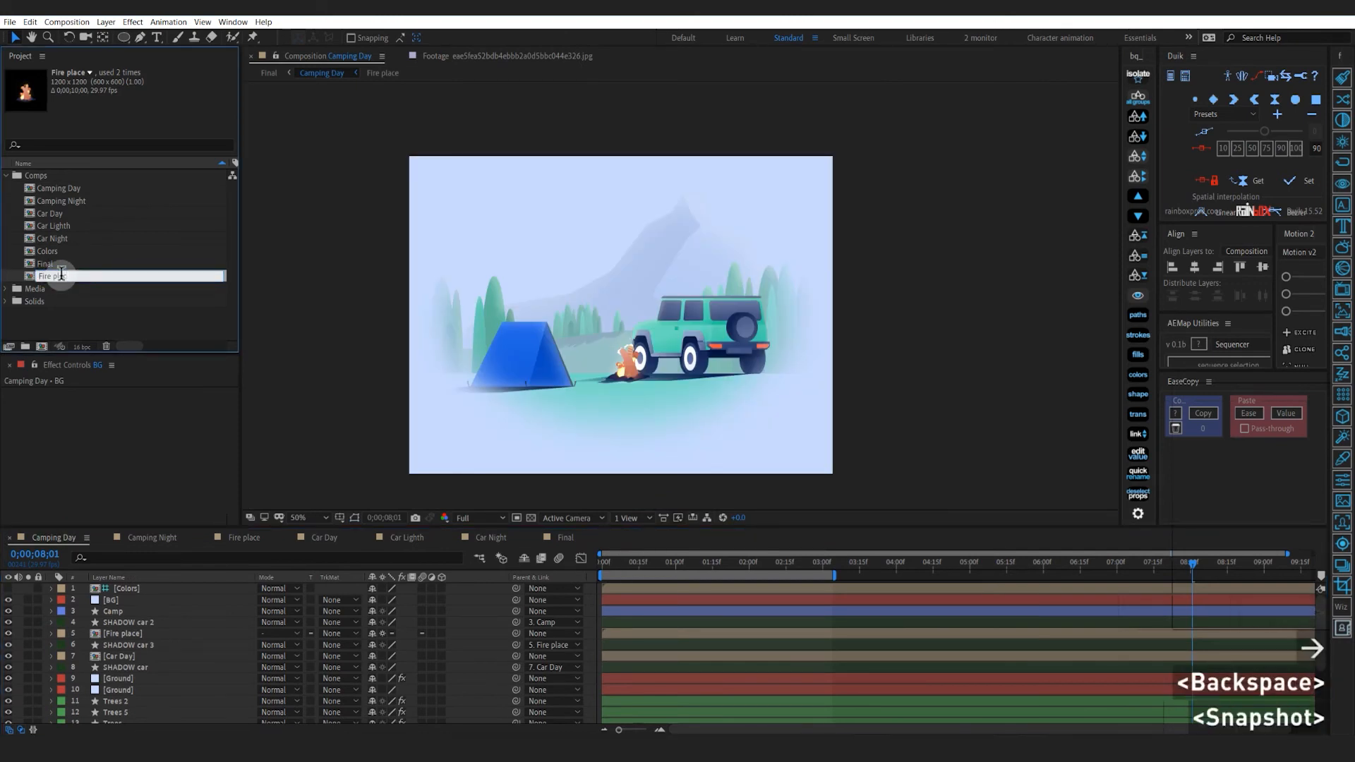
text(e Night)
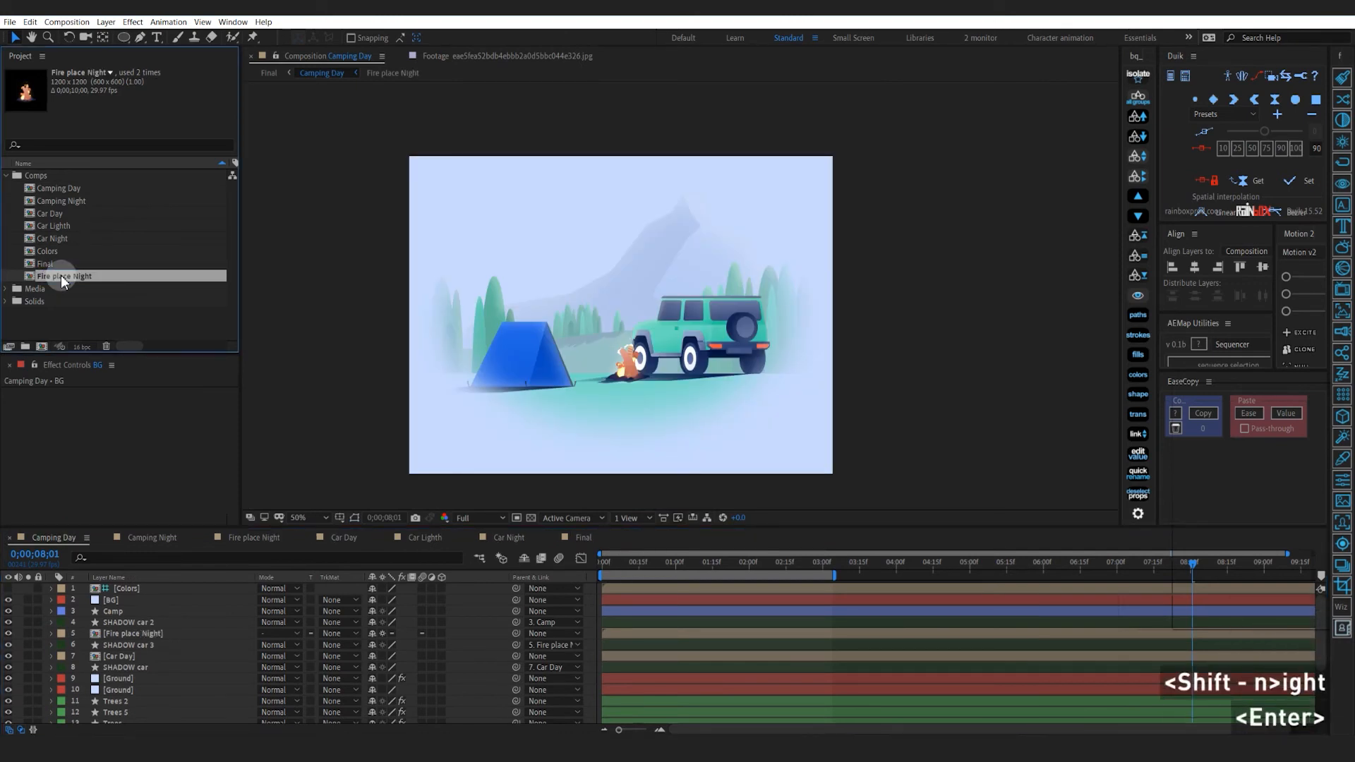
key(Return)
Duplicate the Fire place Night composition and name the copy Fire place Day
key(ctrl+d)
key(Return)
key(Right)
key(BackSpace)
key(BackSpace)
key(BackSpace)
key(BackSpace)
key(BackSpace)
key(BackSpace)
key(BackSpace)
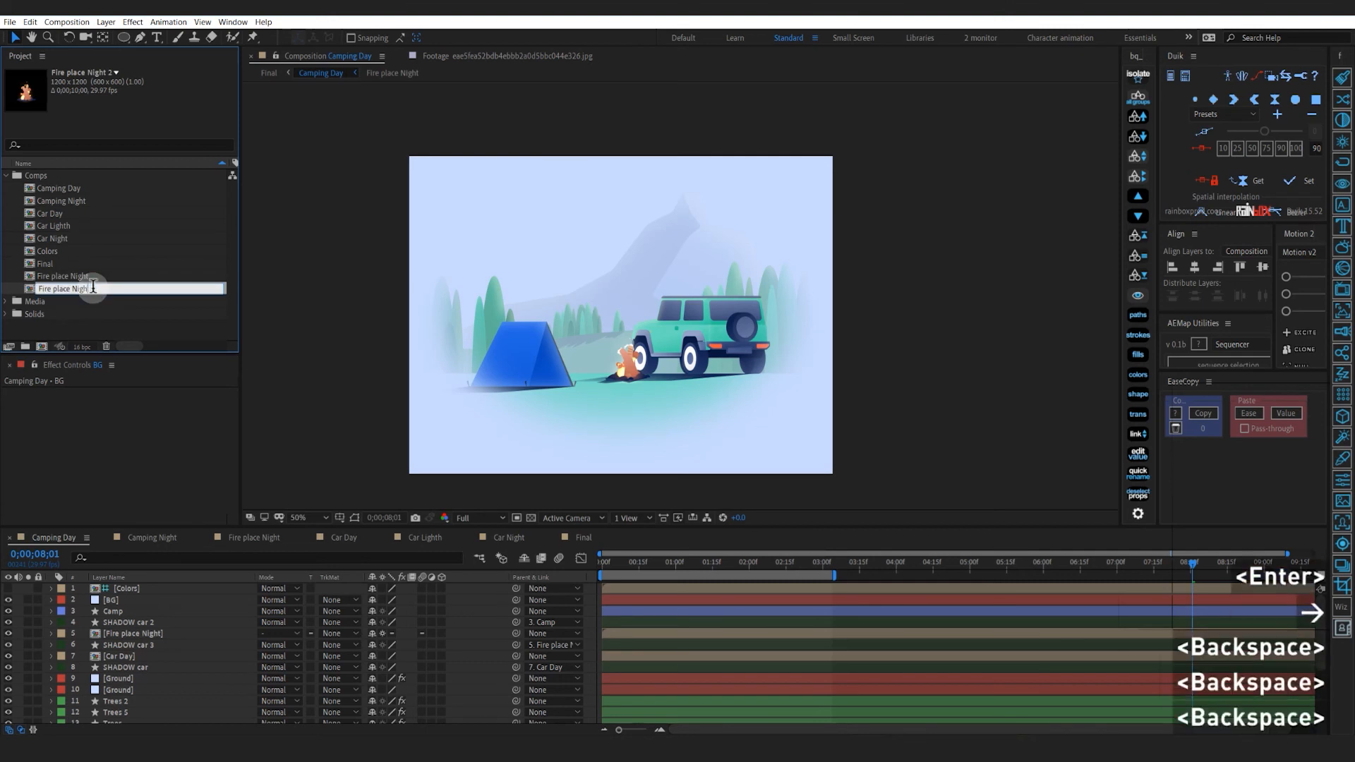
text(Day)
key(Return)
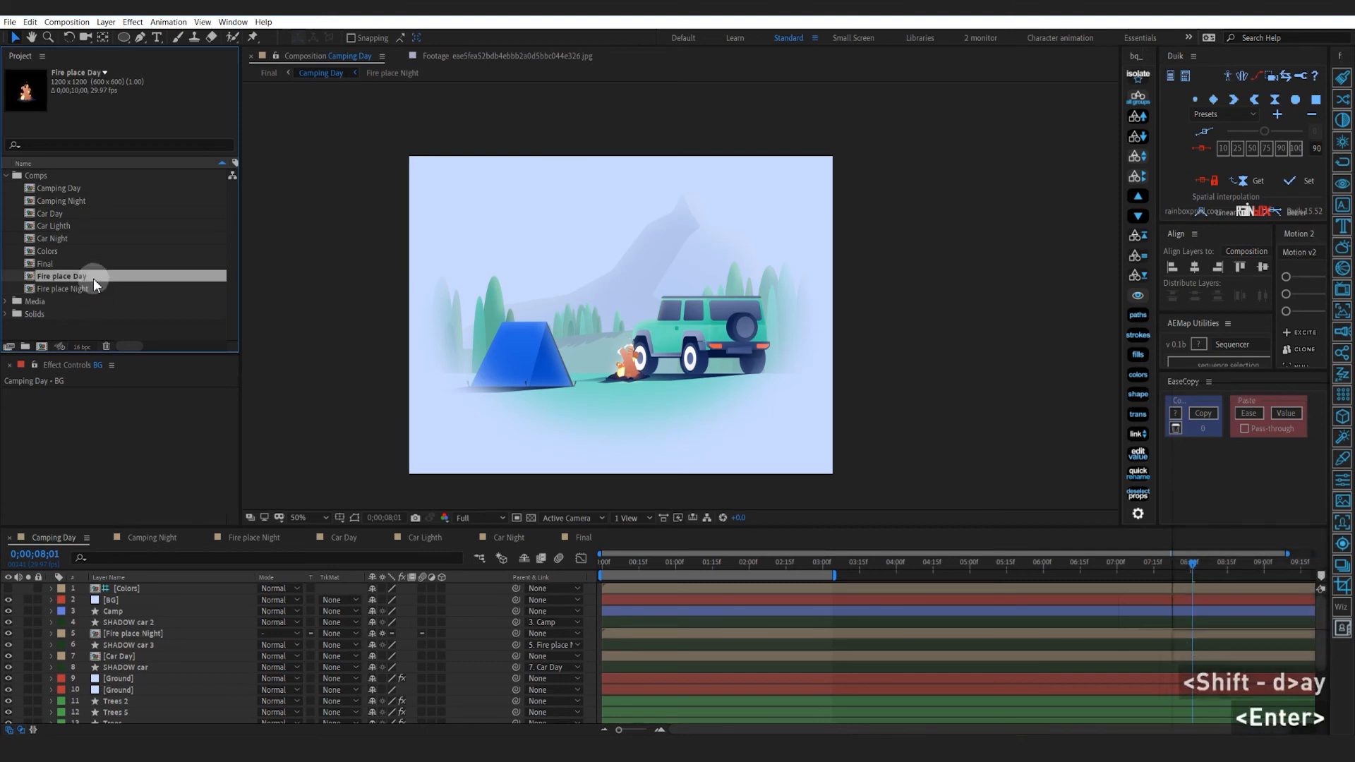
Hide the fire.mp4 layer in the Fire place Day composition
double_click(93, 276)
click(7, 634)
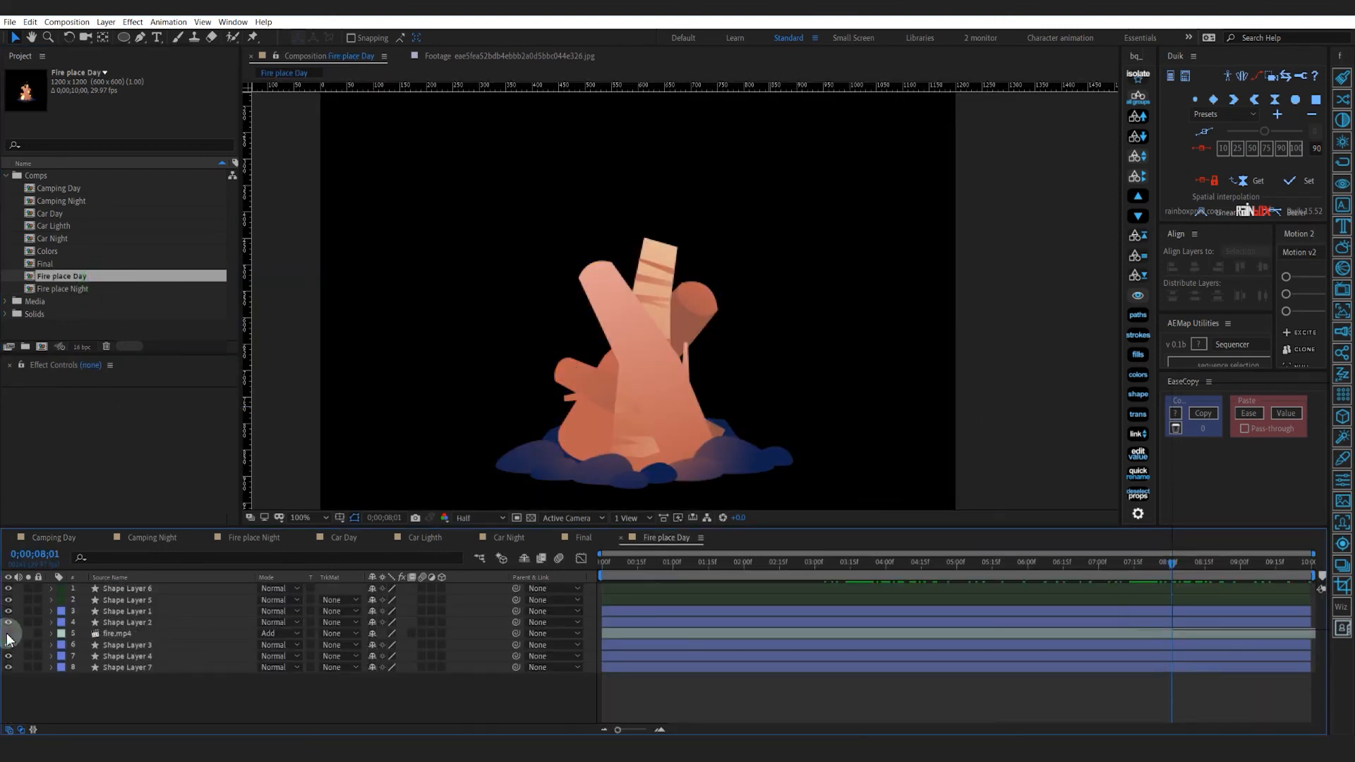
Replace the Fire place Night layer in Camping Day with the Fire place Day composition and save the project
click(55, 537)
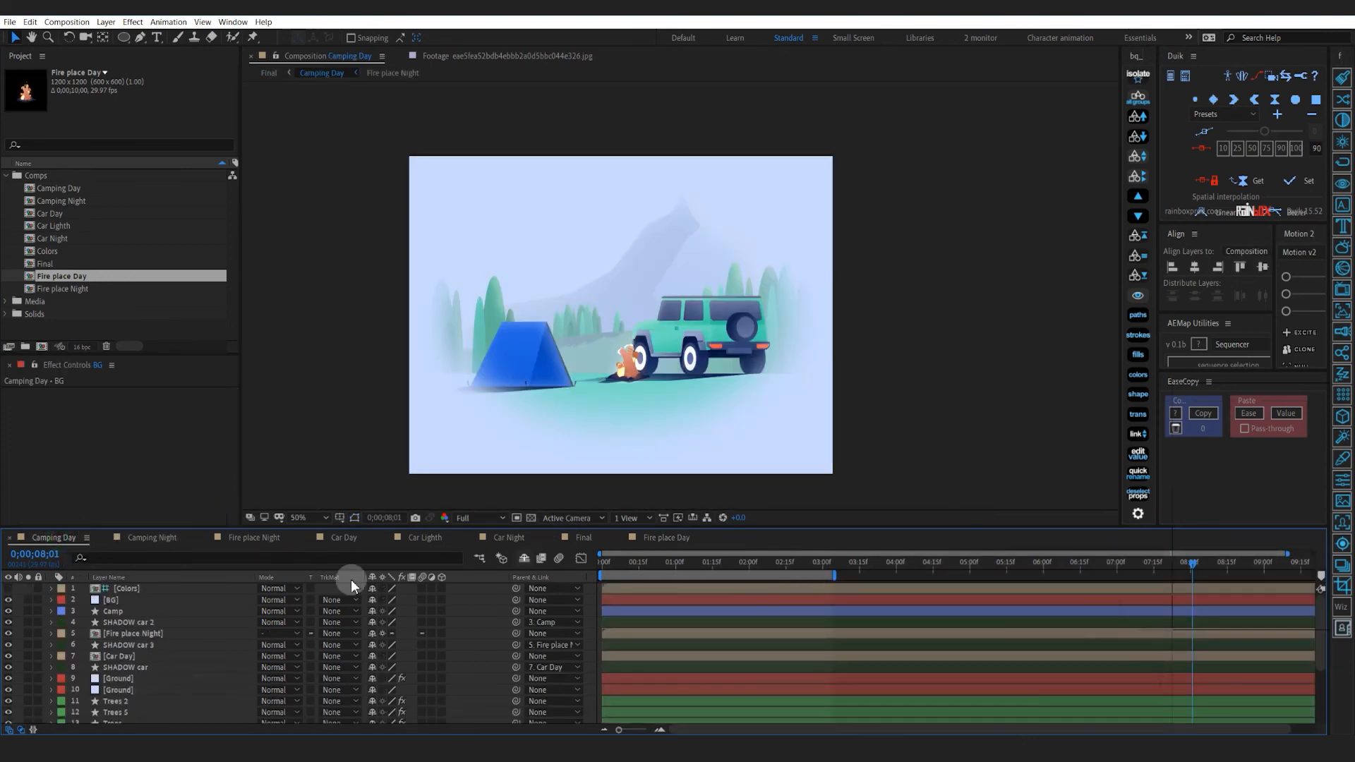
click(145, 633)
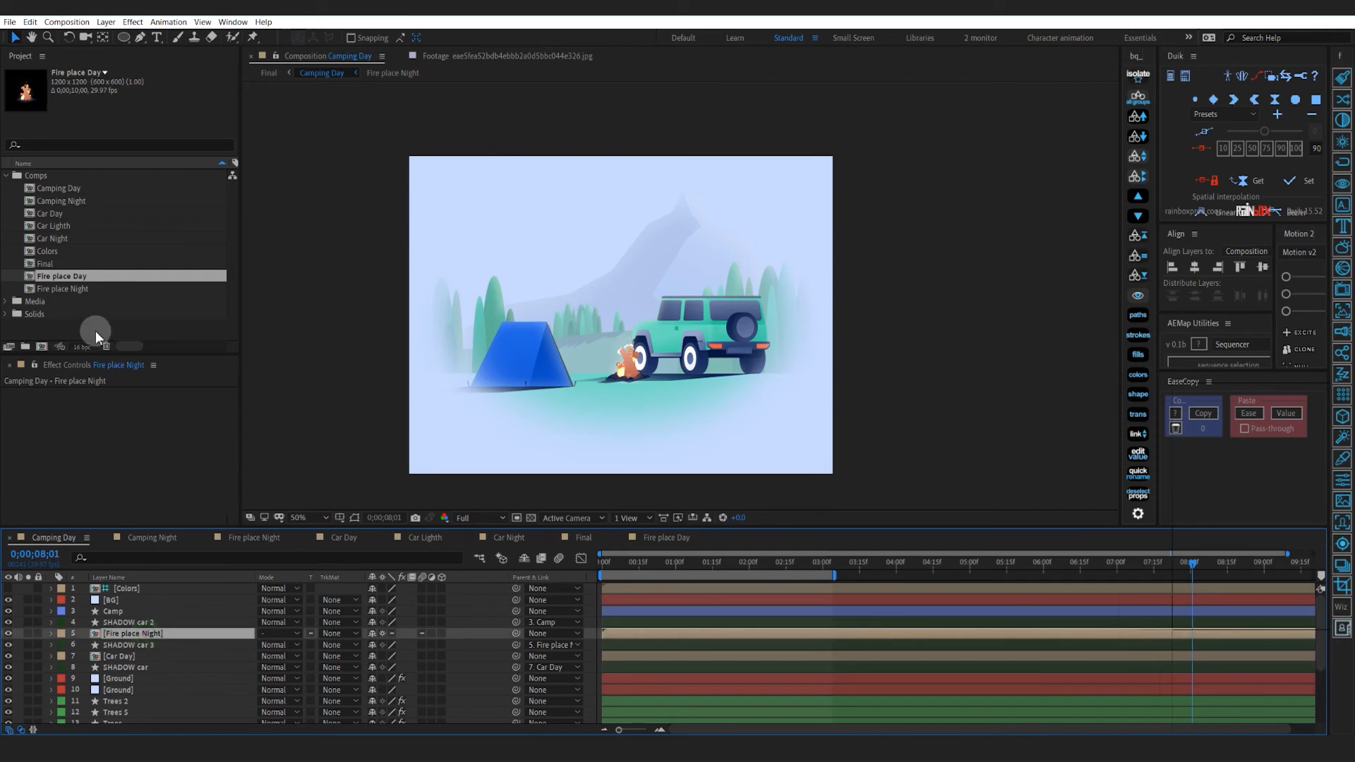
drag(62, 276, 156, 639)
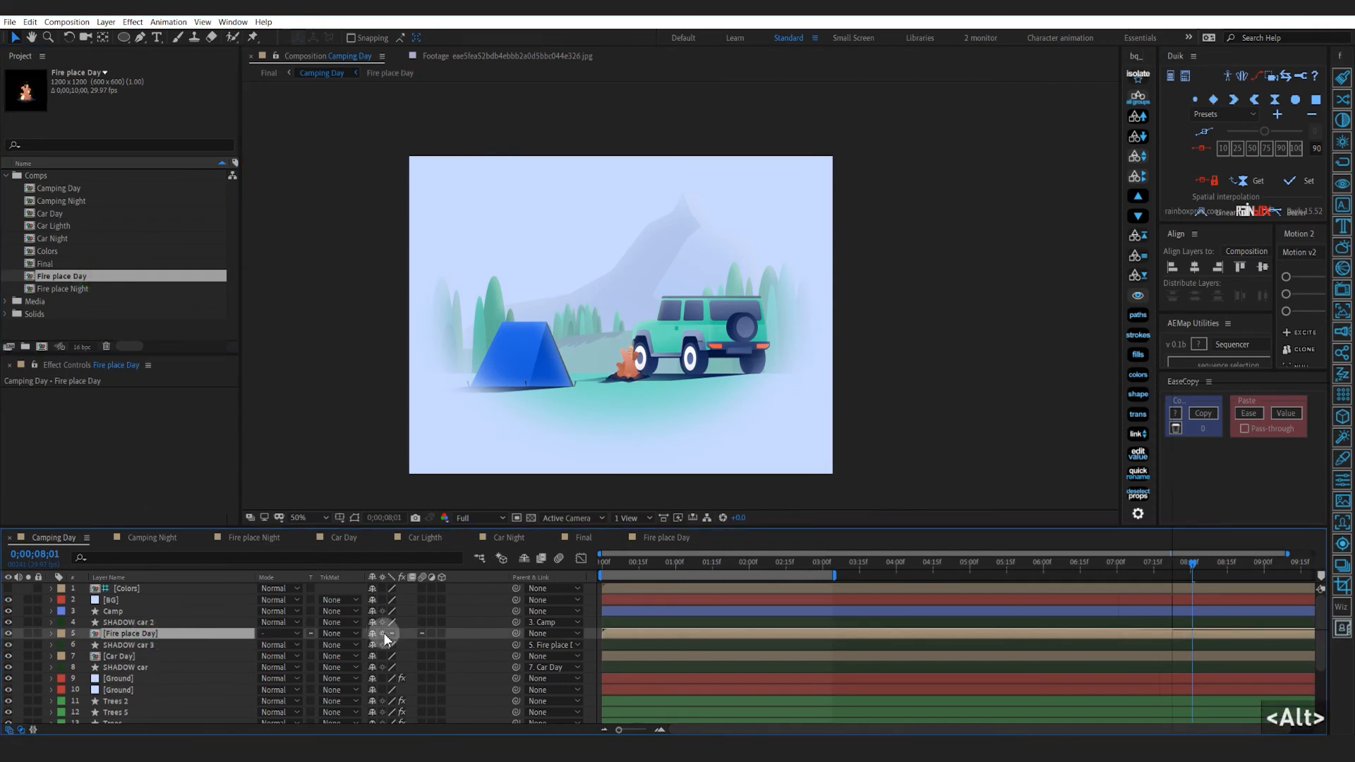
key(ctrl+s)
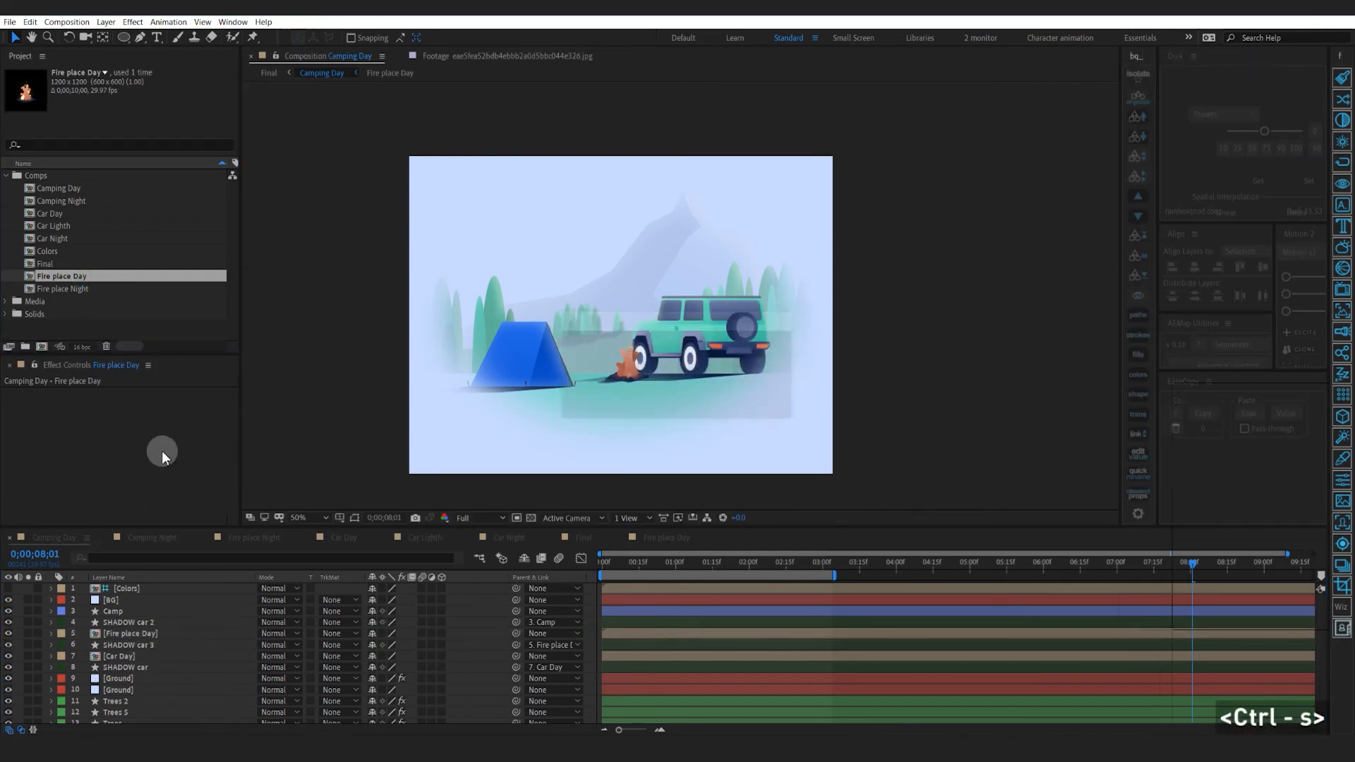
In the Final composition, keyframe Camping Night's opacity at 0% at 0;00;02;06 and 100% at 0;00;03;00
drag(583, 539, 32, 537)
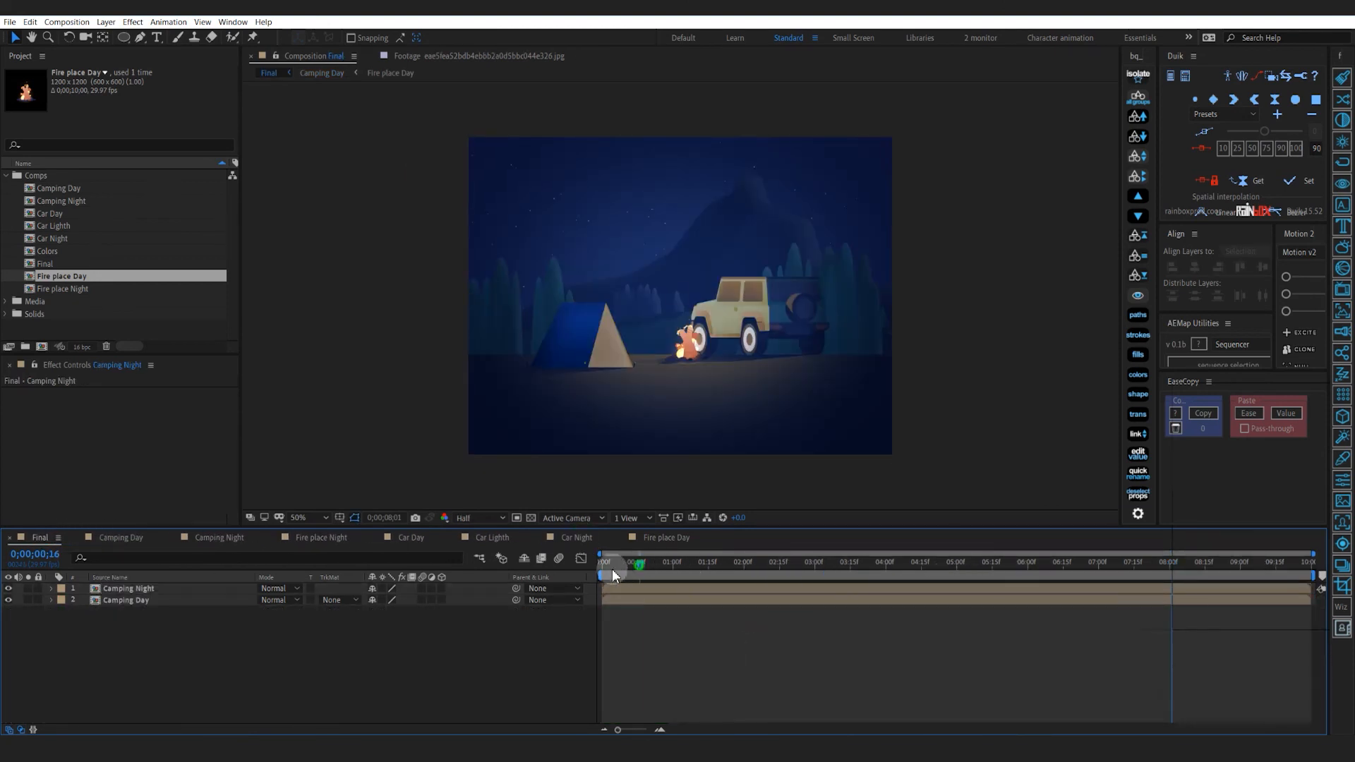
drag(612, 576, 815, 602)
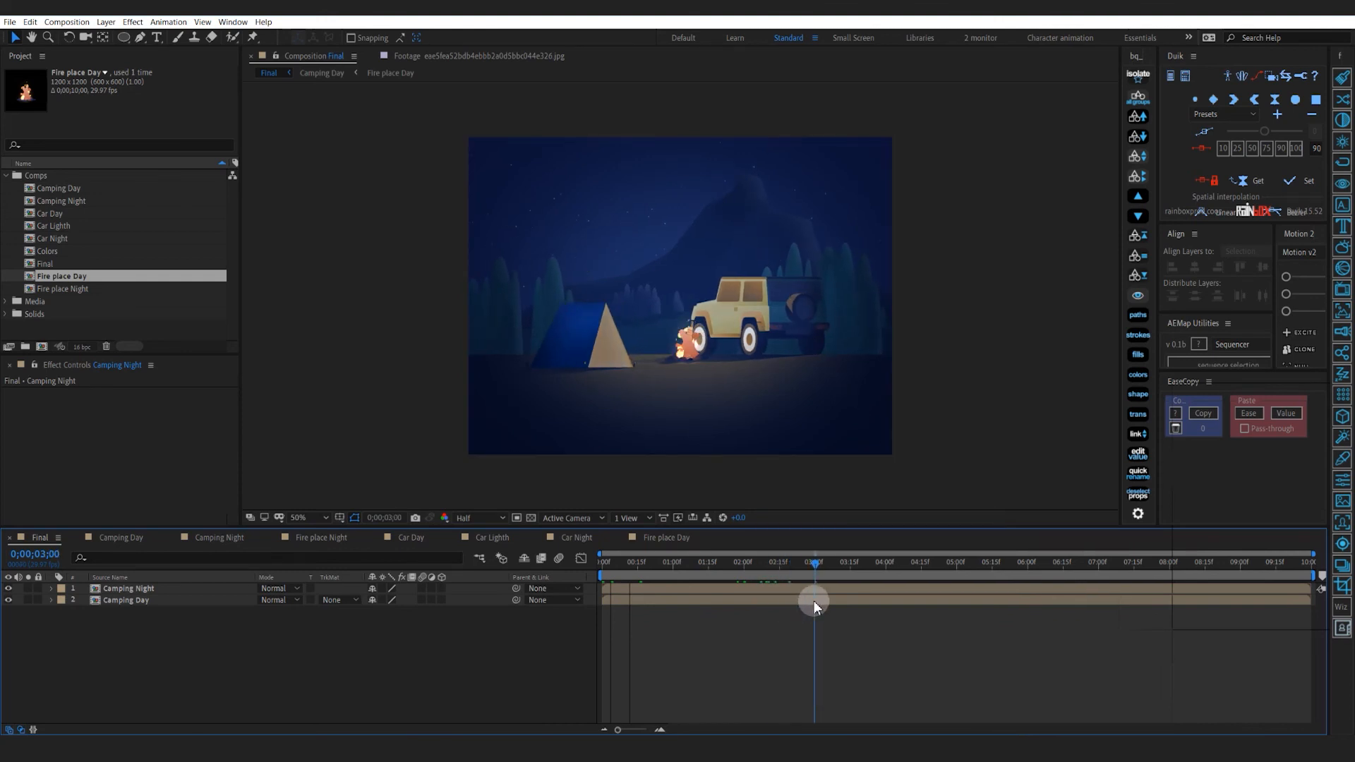
click(813, 589)
key(alt+shift+t)
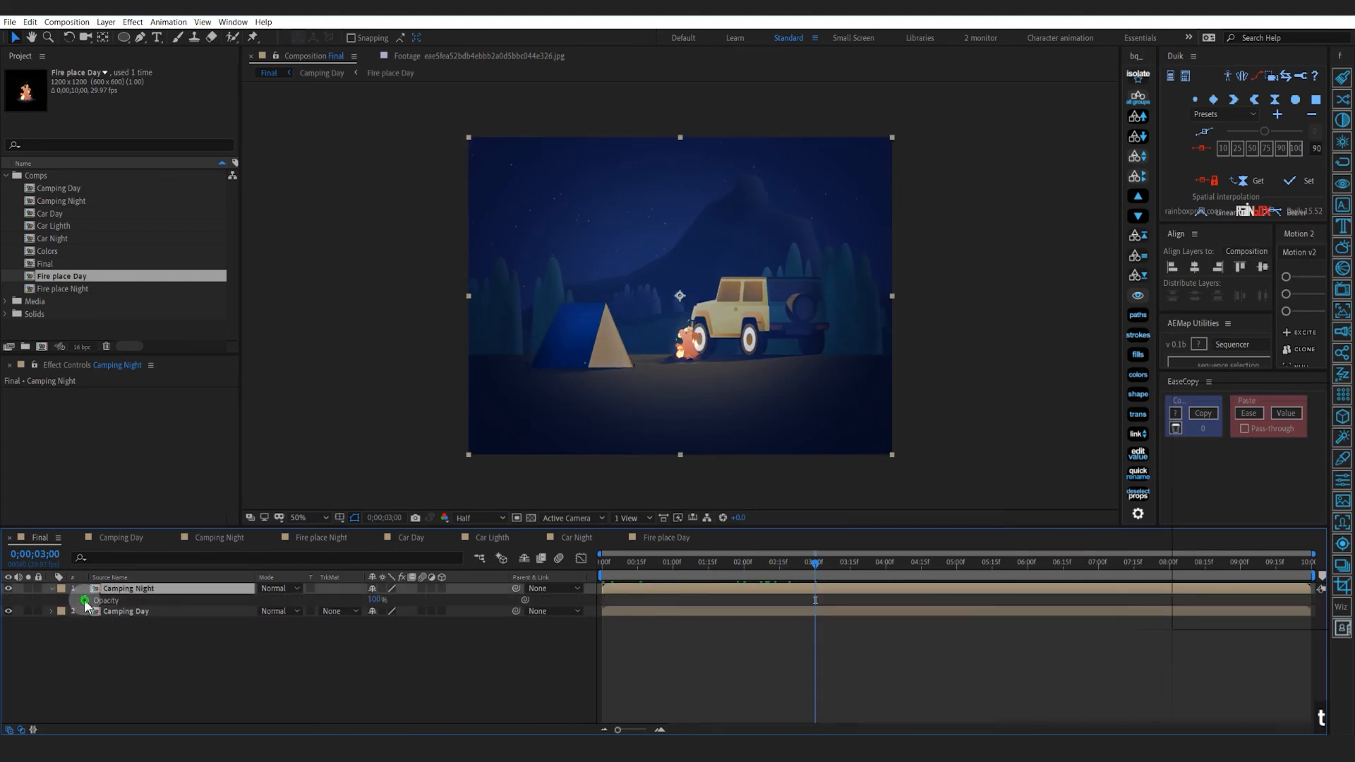
click(755, 576)
drag(376, 600, 2, 610)
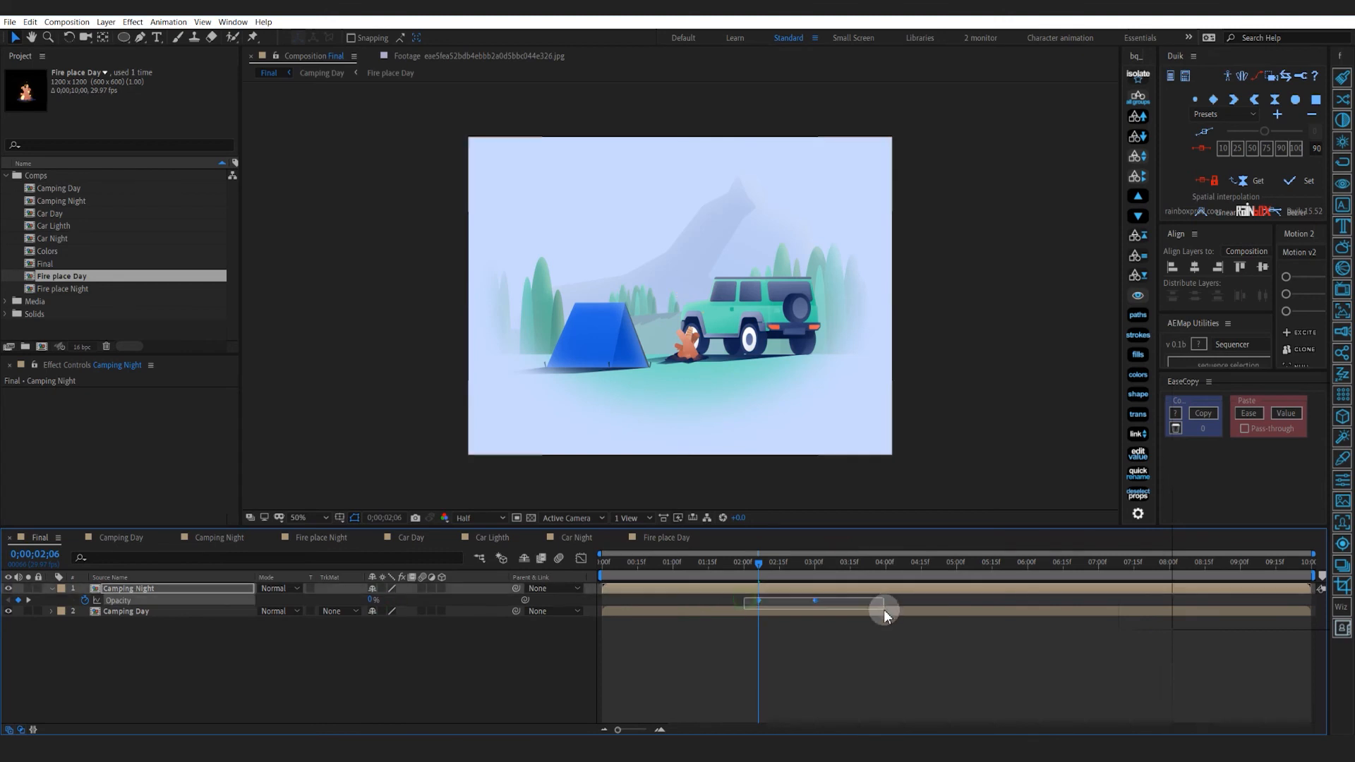
Apply Easy Ease to both Camping Night opacity keyframes and preview the day-to-night transition
drag(884, 609, 895, 604)
key(F9)
key(=)
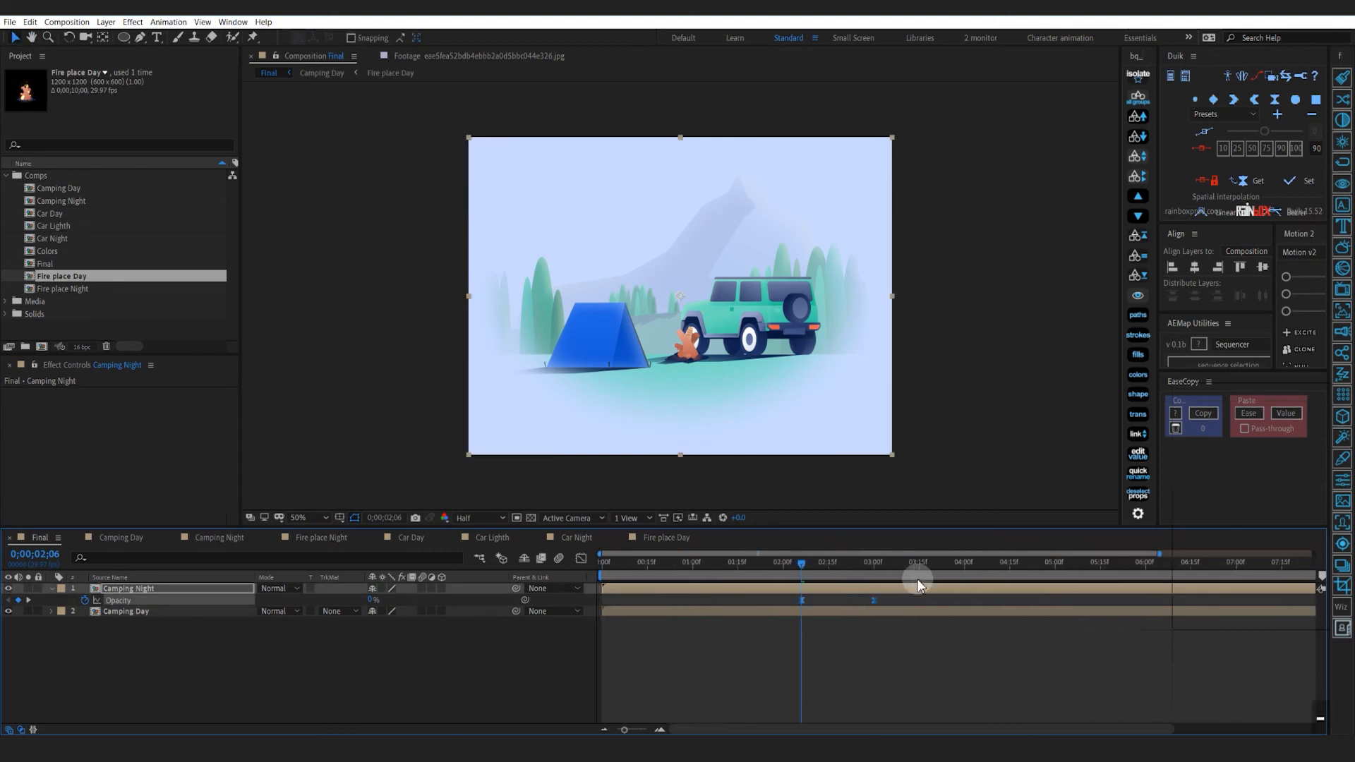
key(minus)
click(734, 561)
key(space)
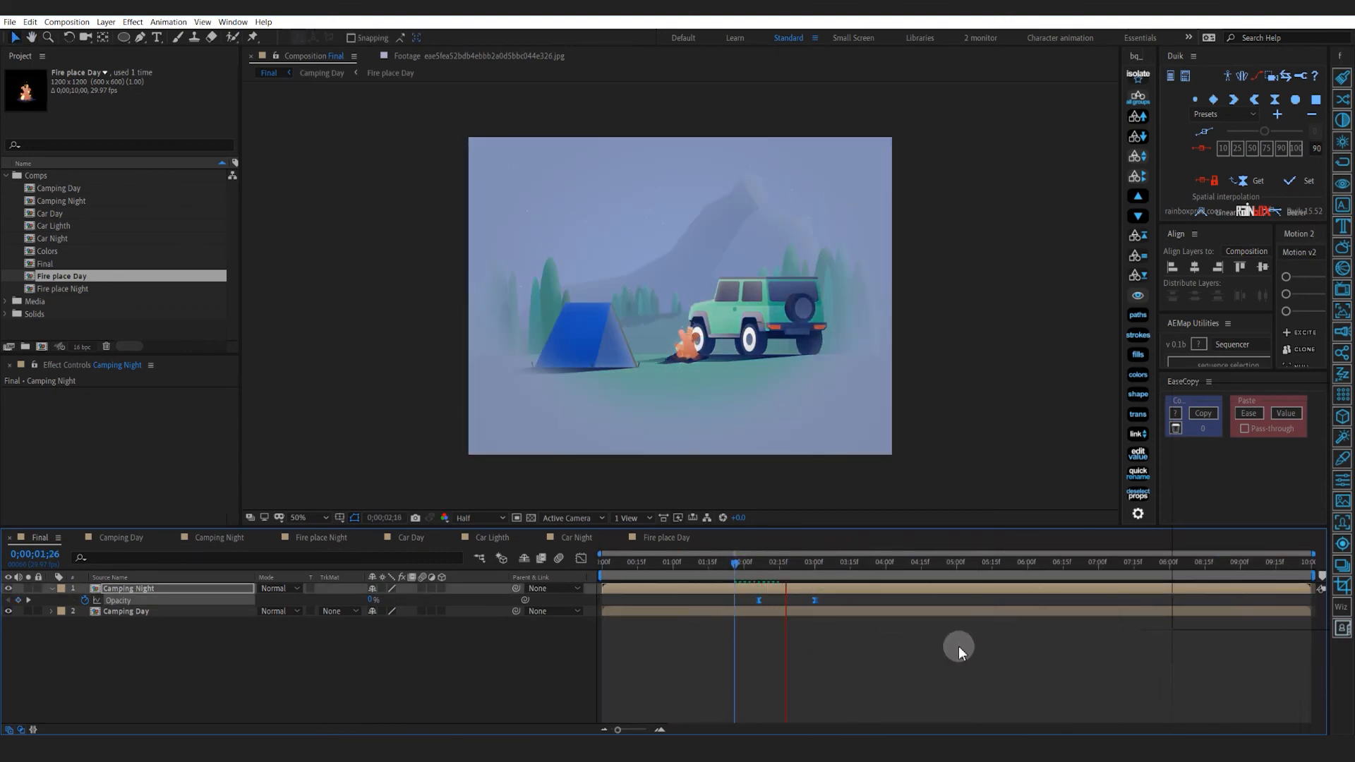
Shift both Camping Night opacity keyframes earlier so the fade starts at about 0;00;01;11, and preview the composition from its beginning
key(KP_0)
drag(737, 563, 698, 606)
click(759, 600)
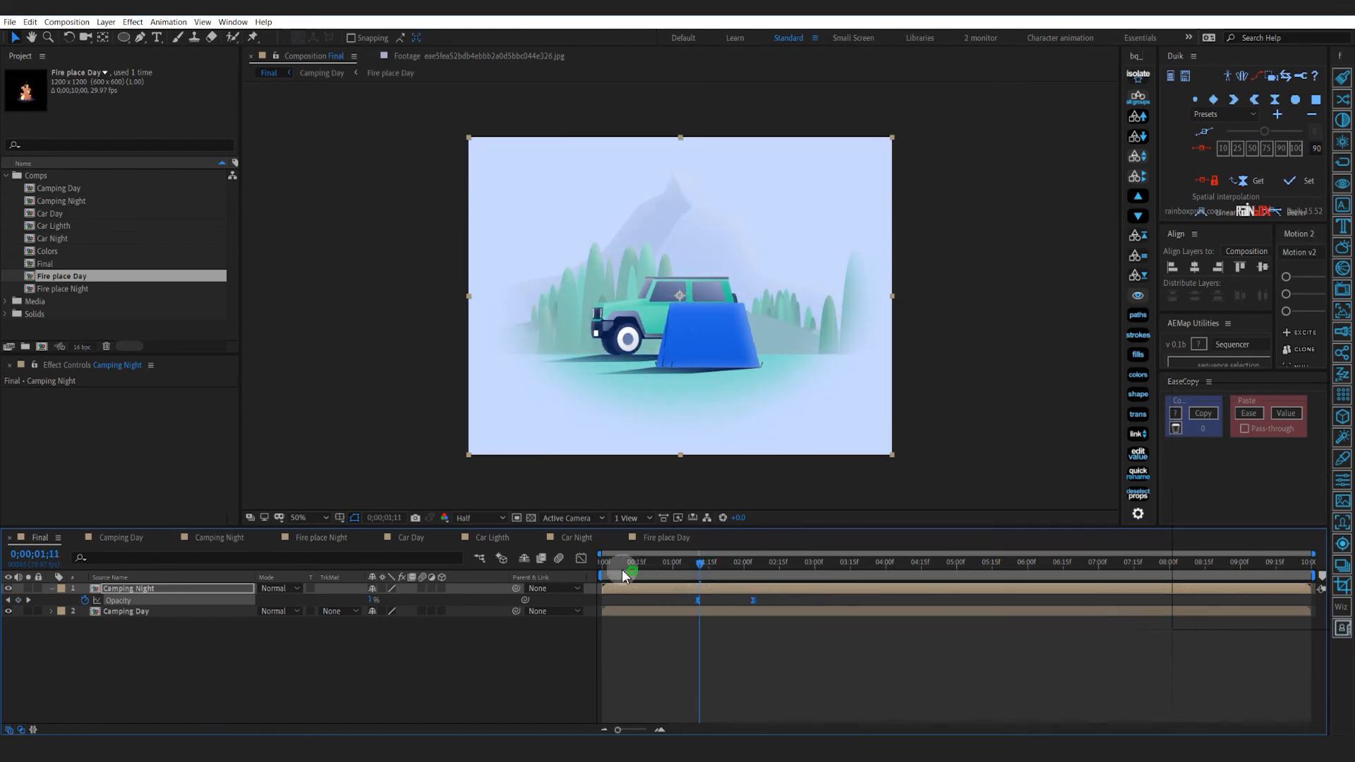
drag(618, 567, 595, 587)
key(KP_0)
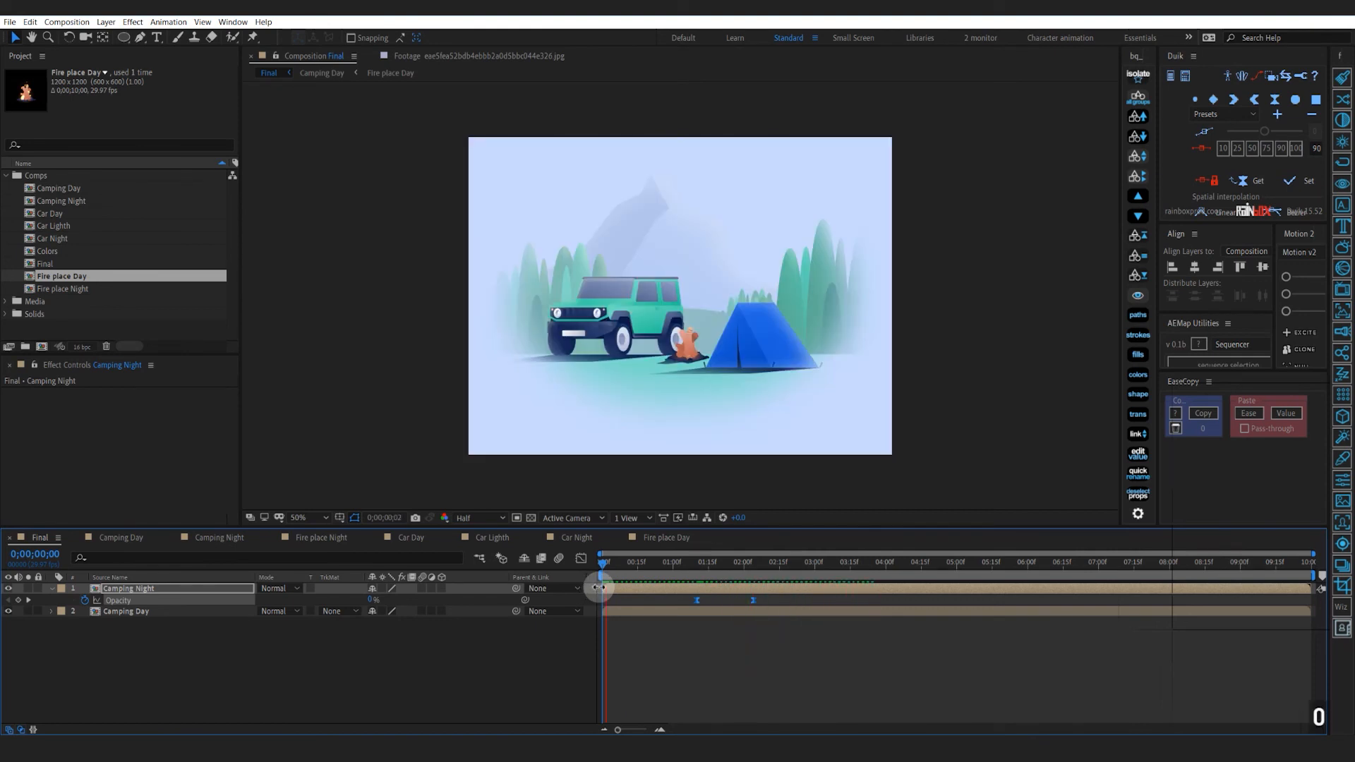
Open the Camping Night composition and reveal the keyframes of all its layers
click(962, 590)
double_click(963, 590)
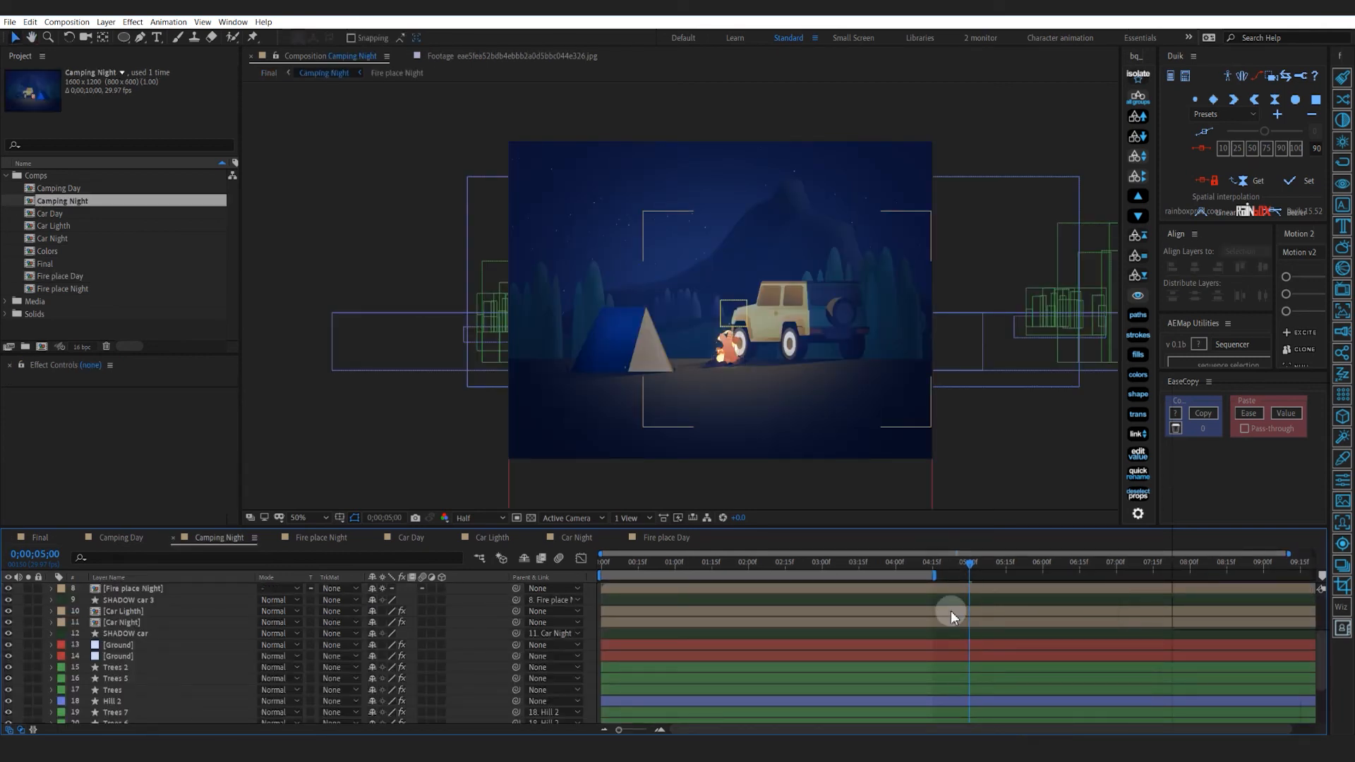
click(637, 593)
key(grave)
click(702, 554)
key(u)
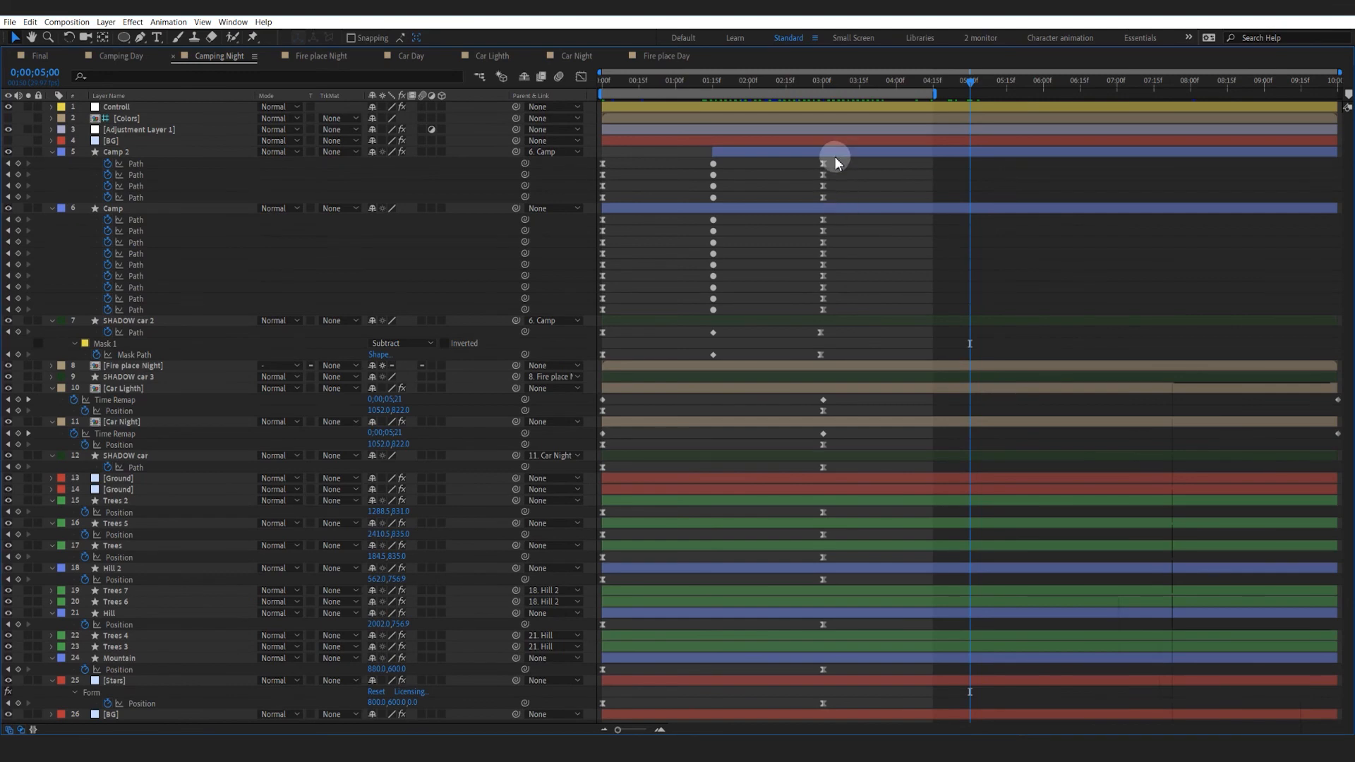
click(835, 154)
key(grave)
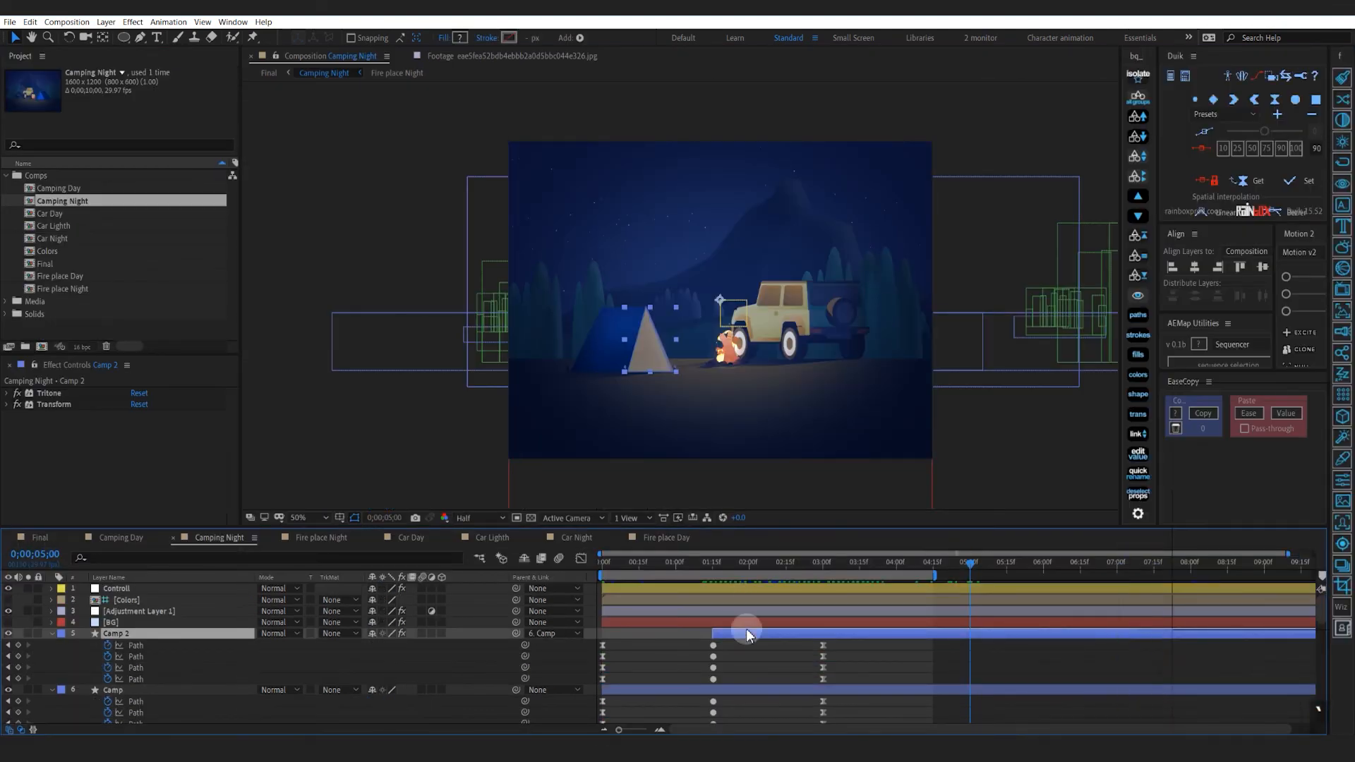
Collapse all layers and give the Camp 2 and Car Lighth layers a yellow label
key(ctrl+a)
click(52, 634)
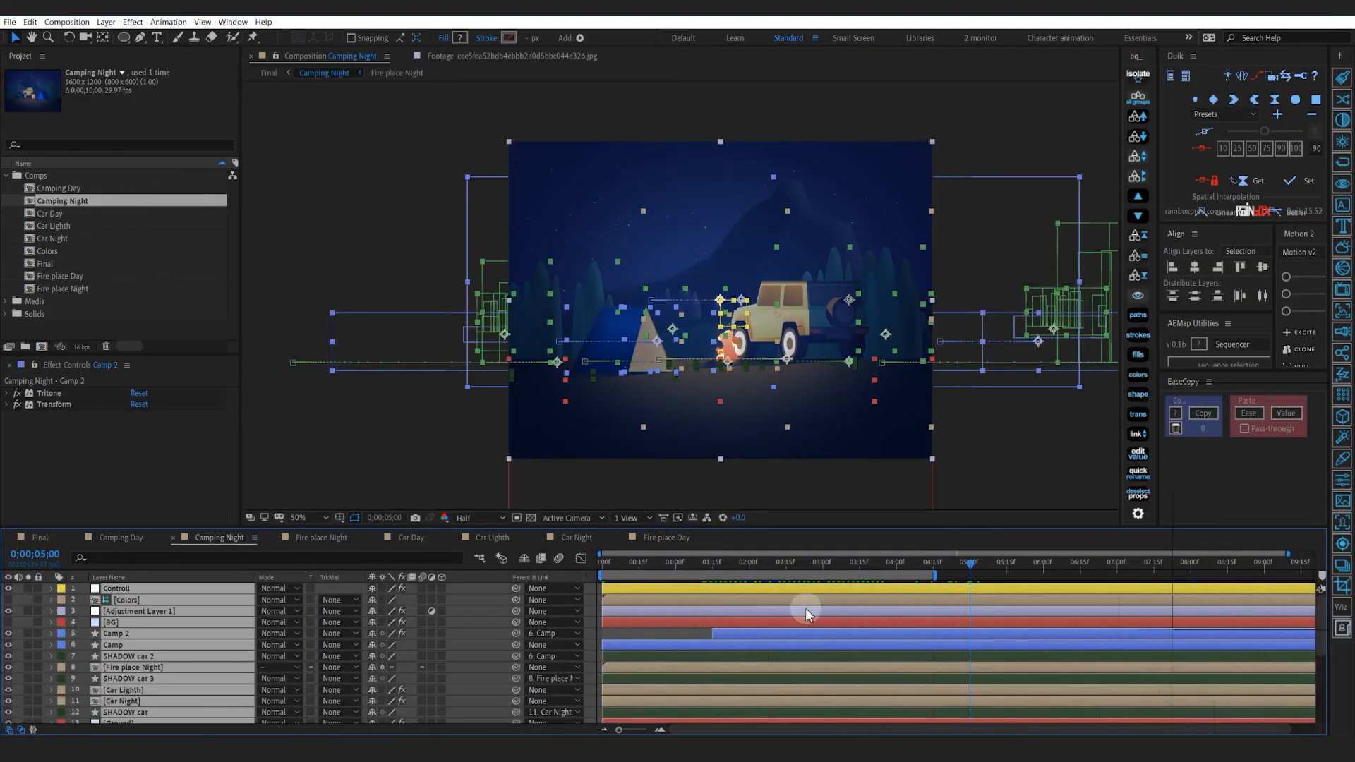
click(677, 635)
ctrl+click(134, 690)
click(62, 690)
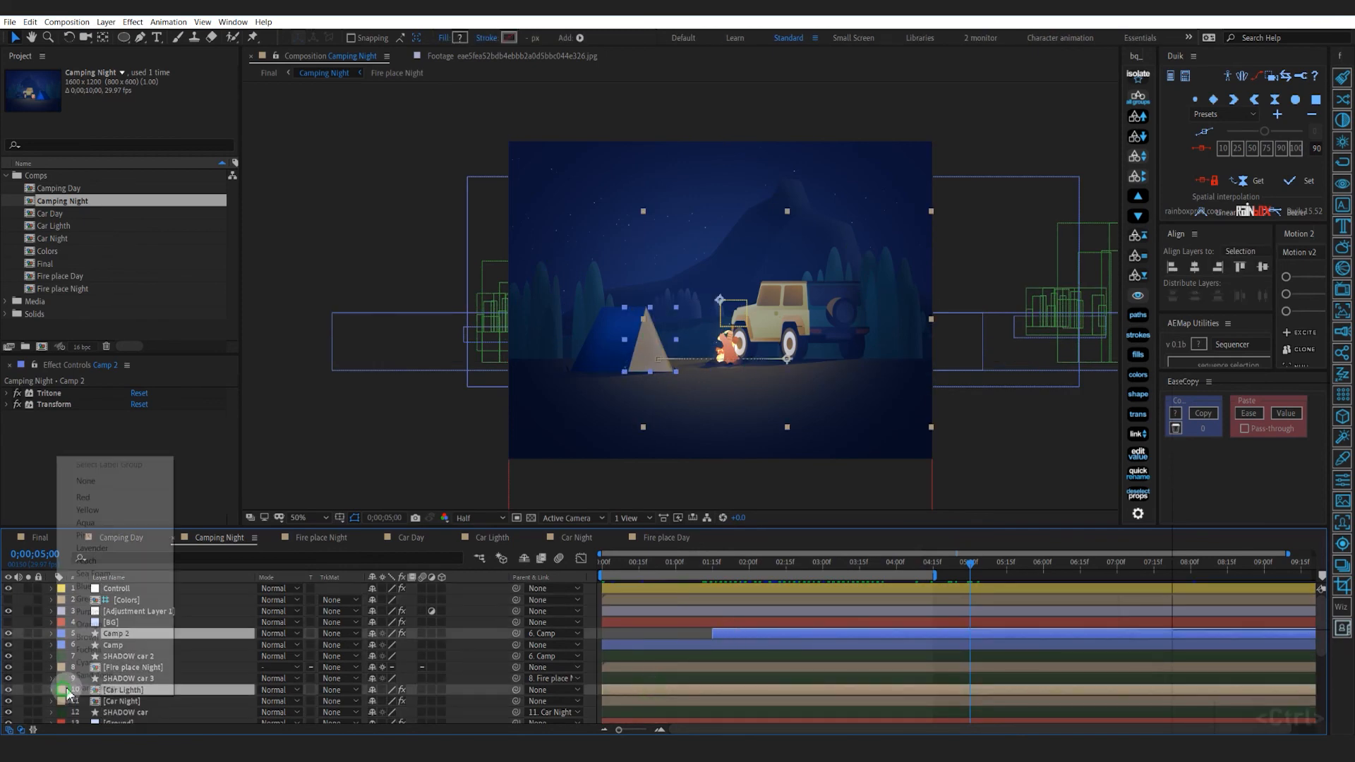
click(88, 509)
key(F2)
Reveal all keyframes again and align SHADOW car 2's last Path and Mask Path keyframes with the other layers' keyframes at 0;00;03;00
key(grave)
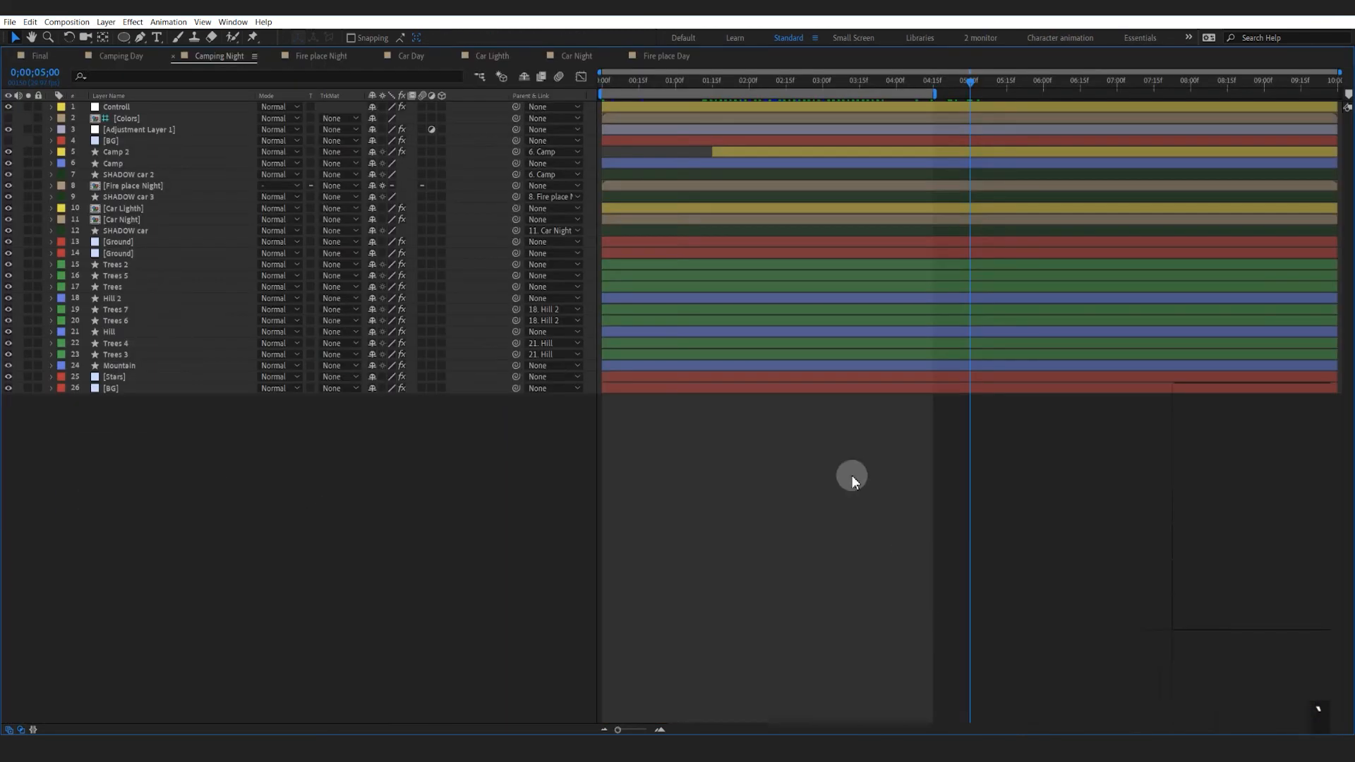
key(u)
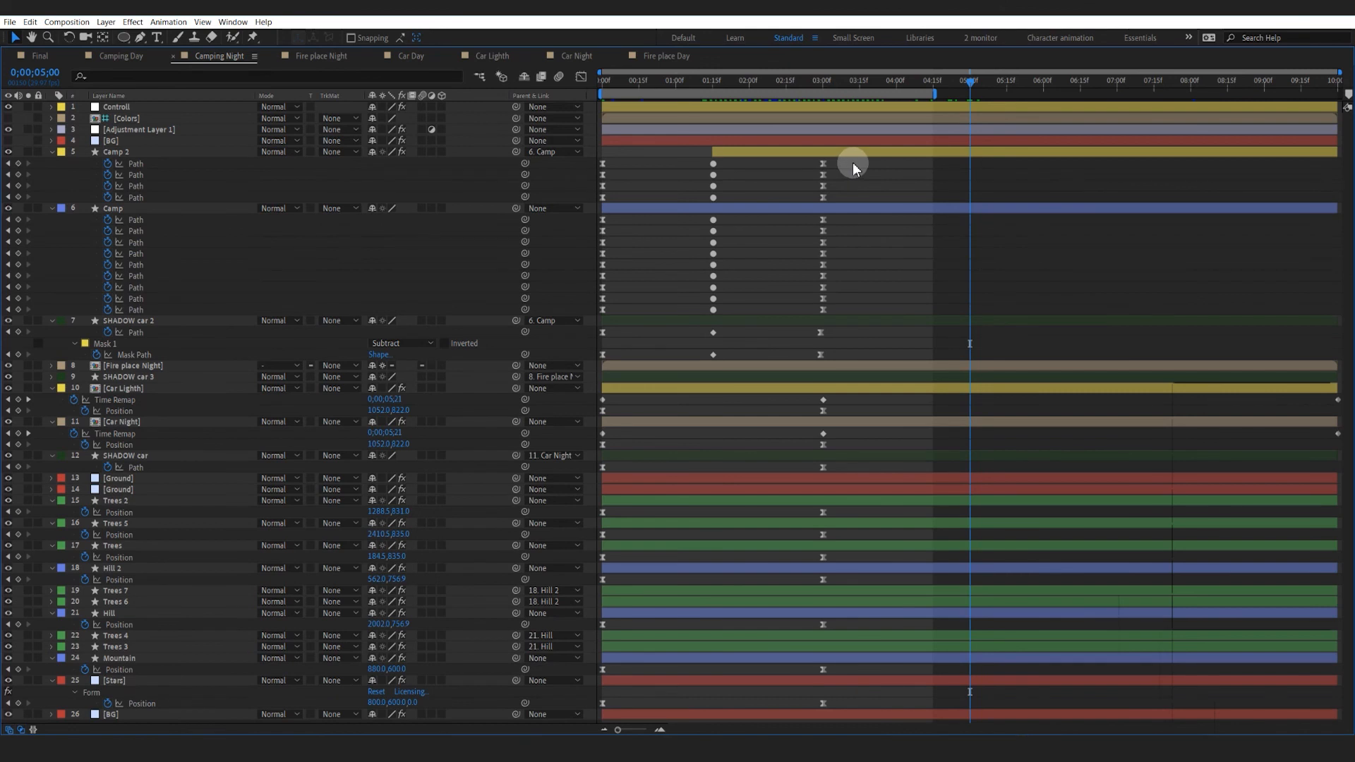
drag(852, 164, 831, 208)
drag(811, 358, 822, 361)
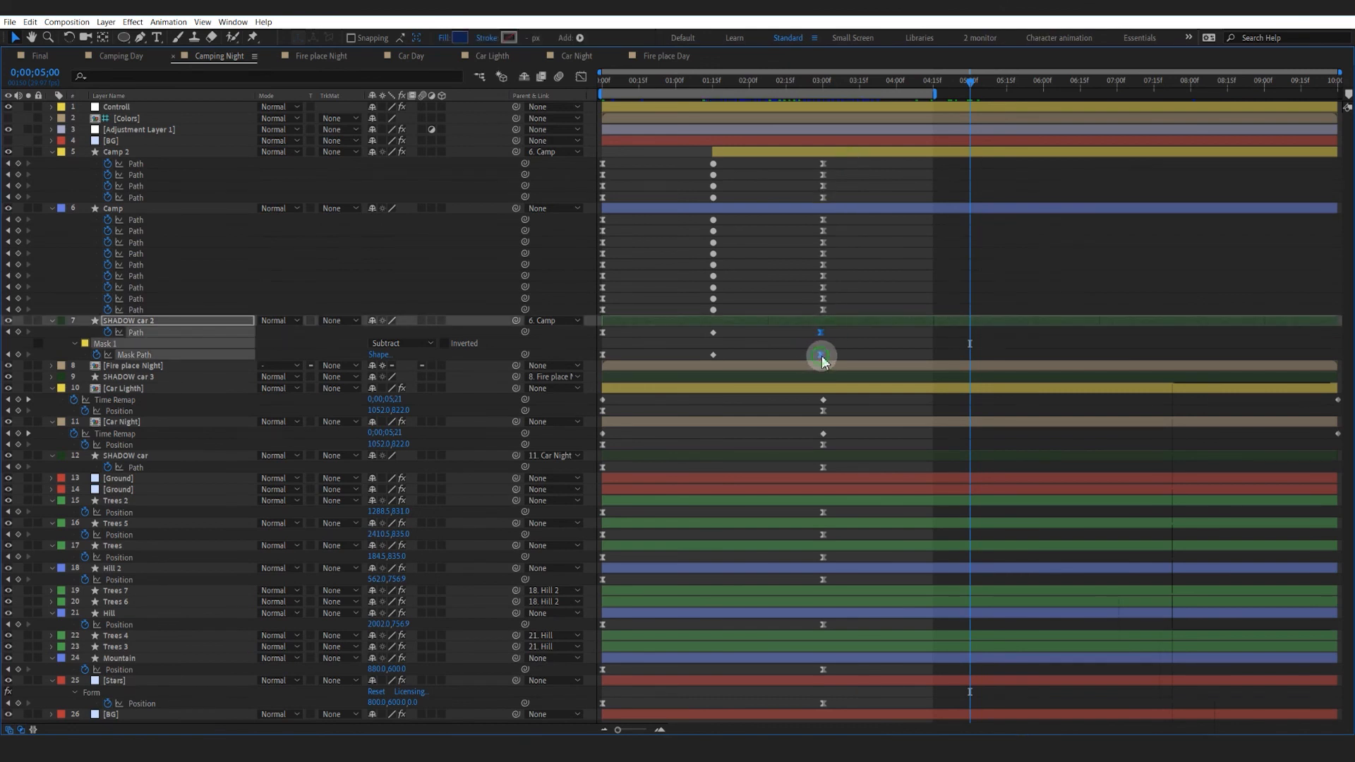
click(787, 344)
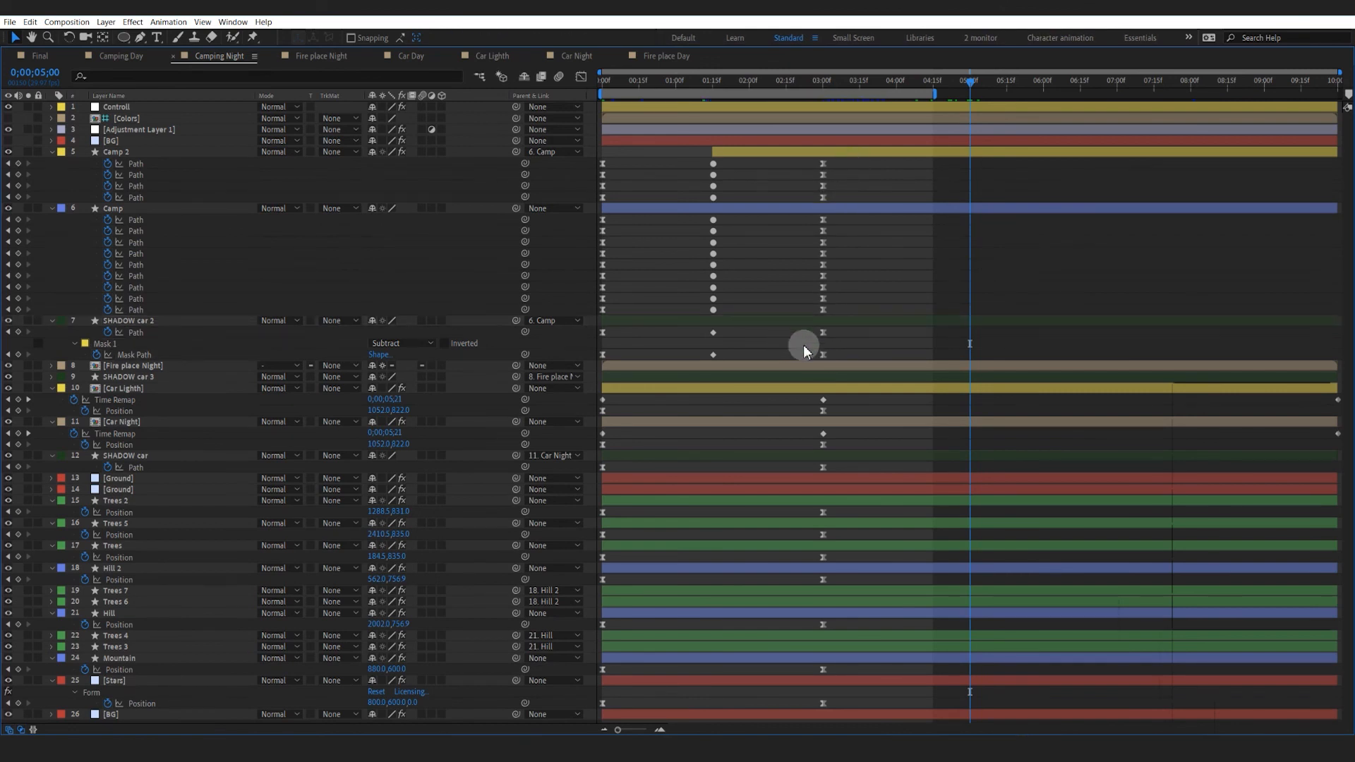
Delete the final Time Remap keyframes at the end of the Car Lighth and Car Night layers
click(871, 388)
drag(1320, 401, 1340, 432)
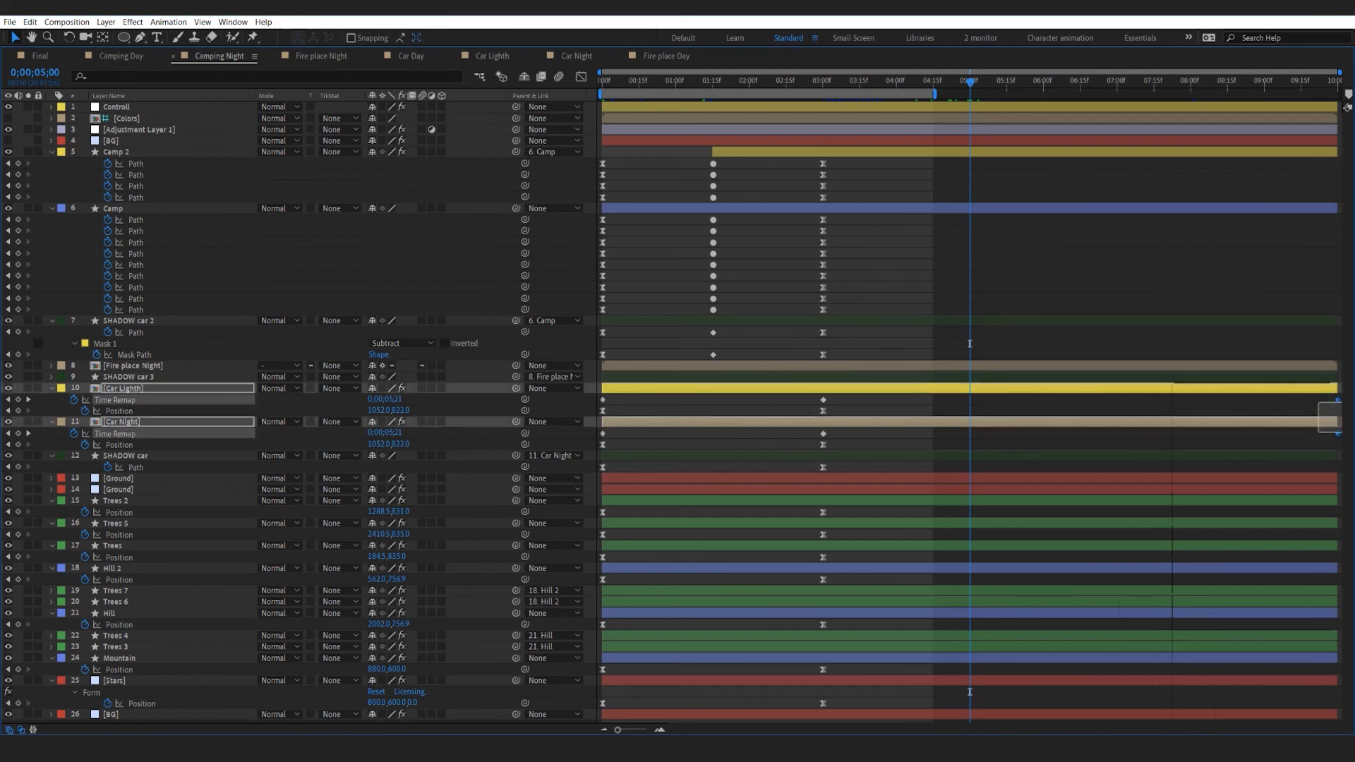
key(Delete)
click(959, 467)
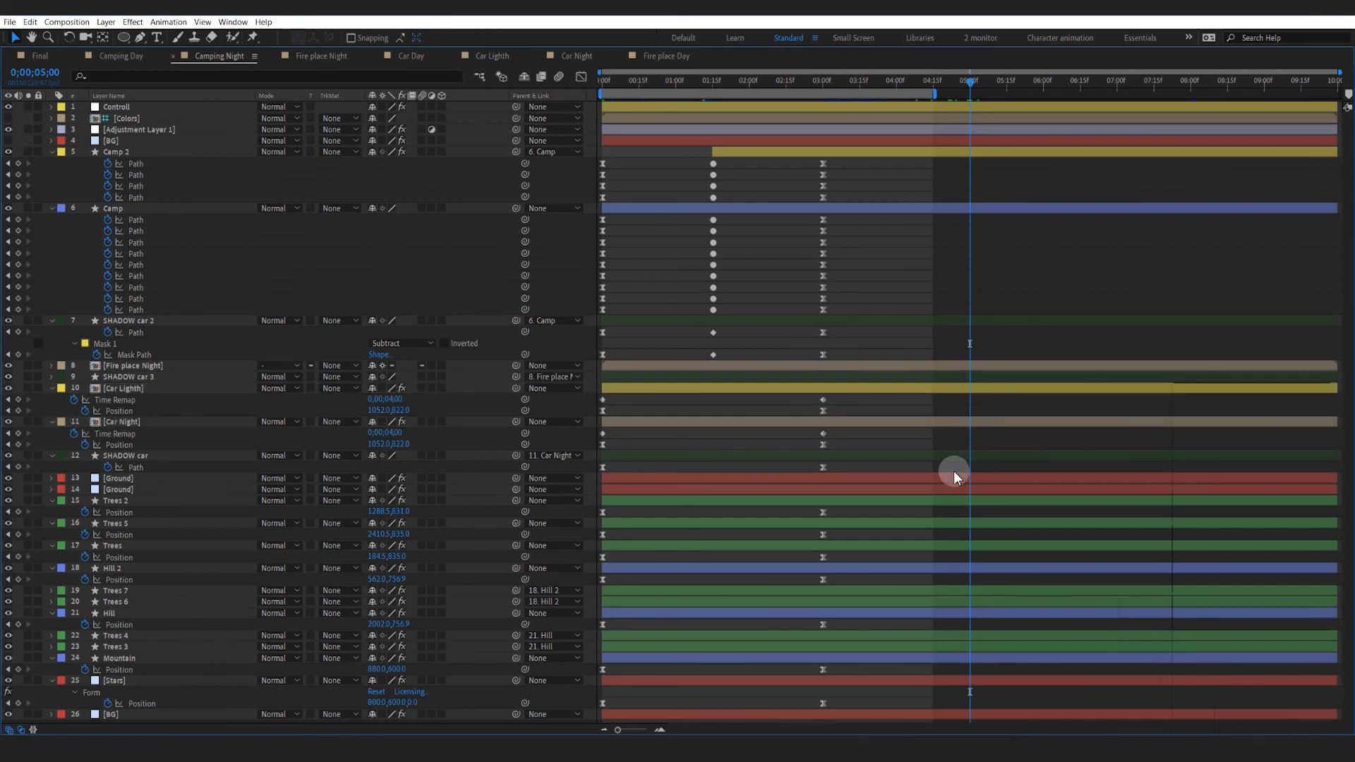
Clone all layers' keyframes from 0;00;03;00 to 0;00;05;00 and extend the work area to the whole composition
drag(849, 161, 780, 700)
key(grave)
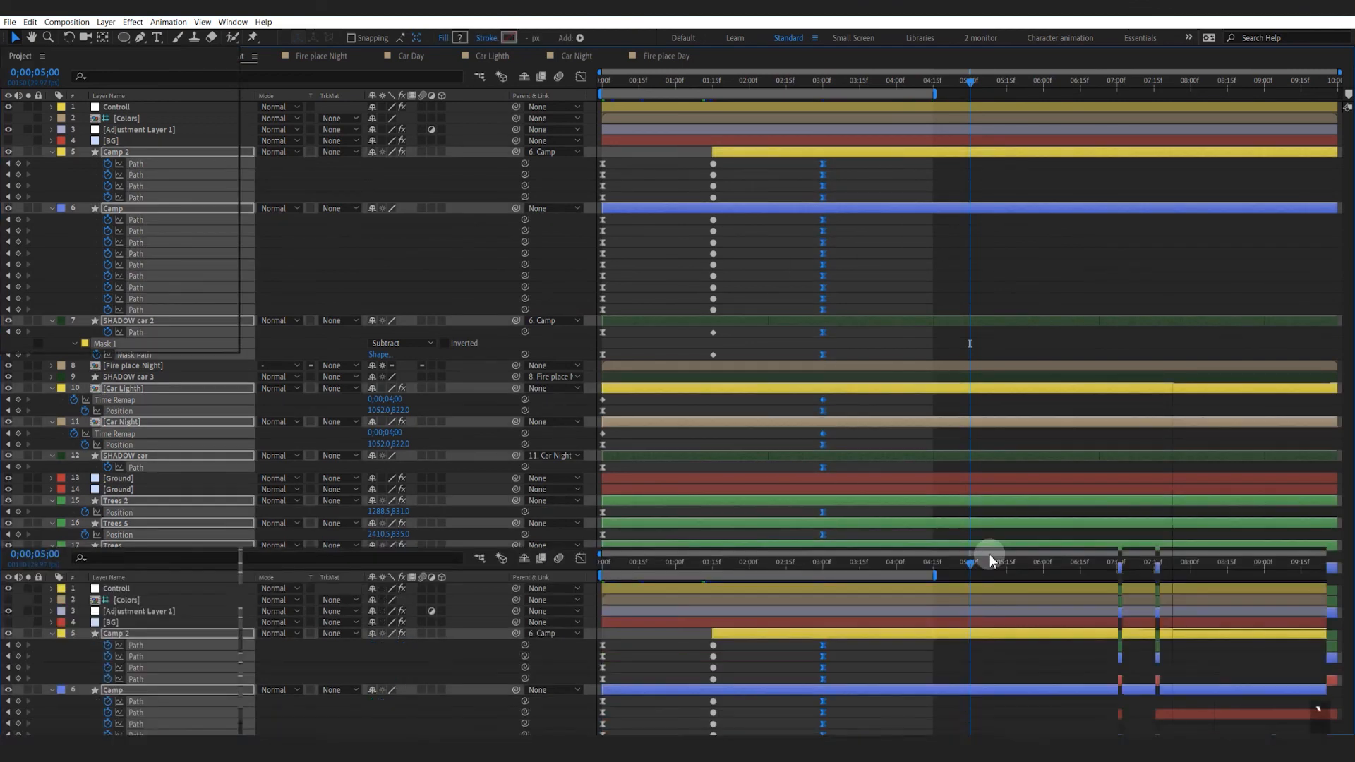
click(1009, 637)
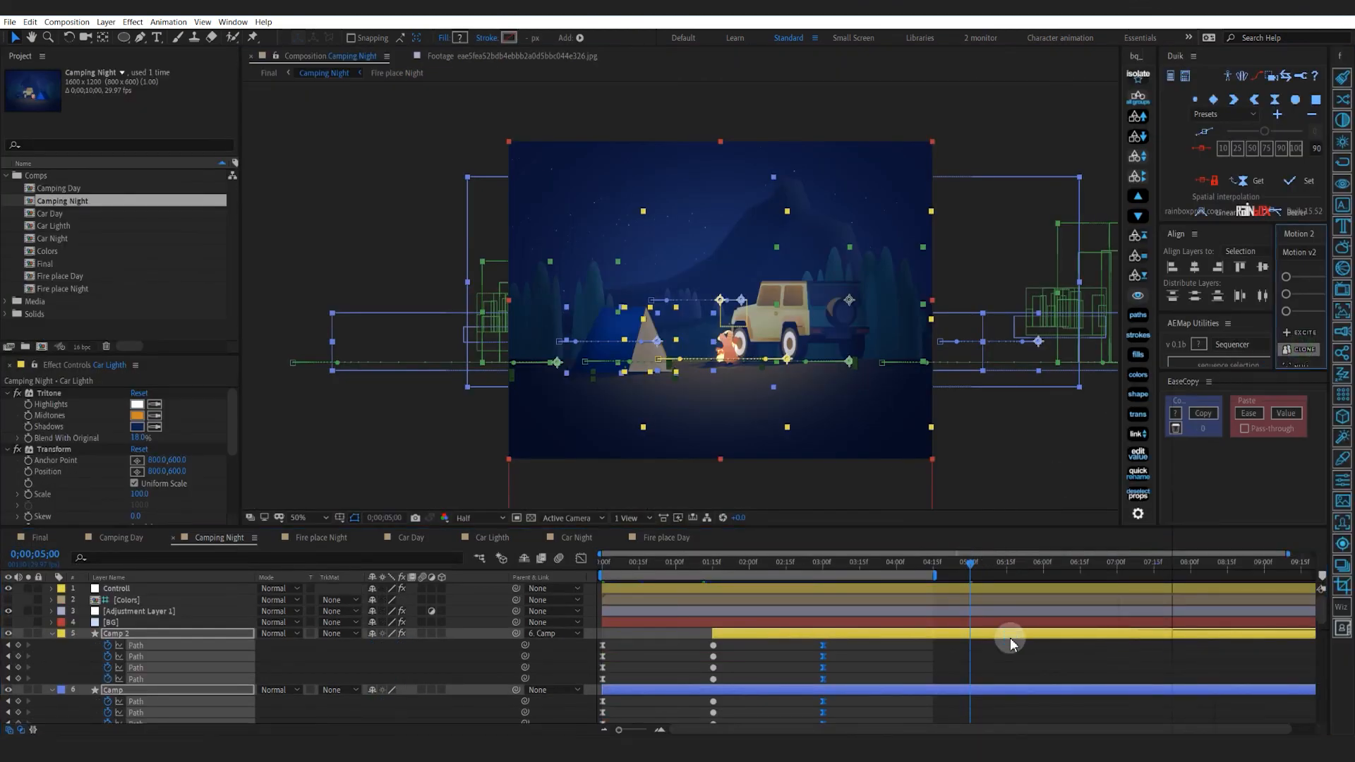
double_click(922, 575)
Trim the end of Camp 2 to 0;00;06;15 and clone the layers' 0;00;01;15 keyframes to that time
drag(977, 565, 1071, 621)
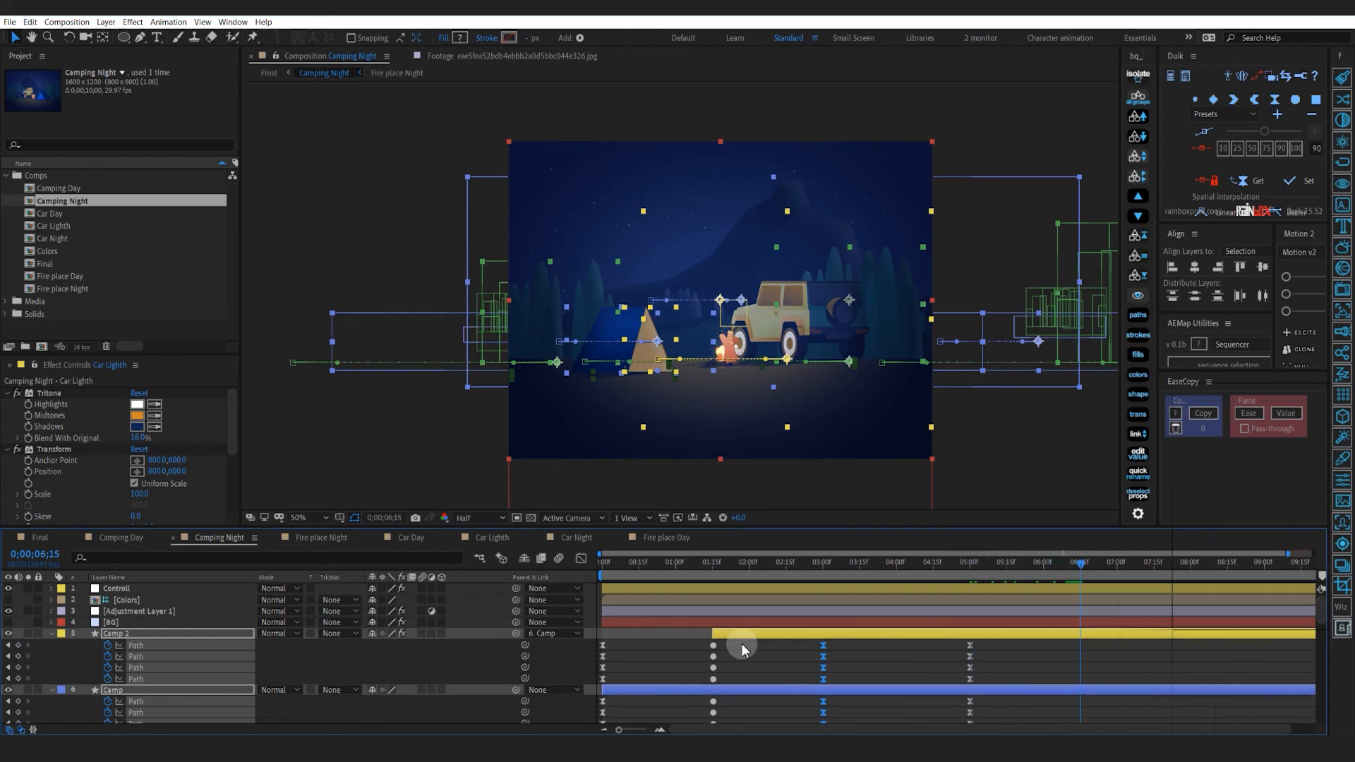
click(1095, 635)
key(alt+bracketright)
mouse_move(751, 644)
mouse_down()
mouse_move(696, 672)
mouse_move(685, 720)
mouse_up()
scroll(755, 694, up, 10)
click(1289, 349)
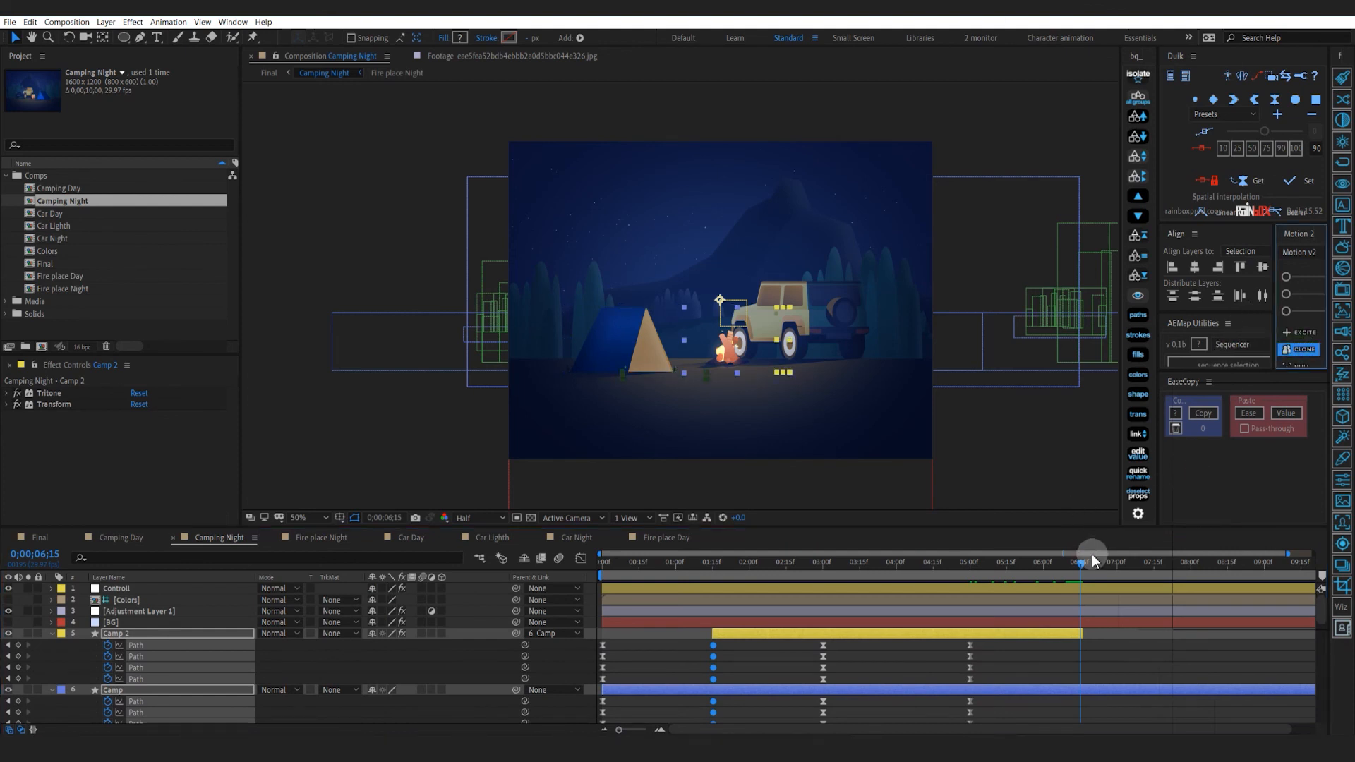
Delete Camp 2's path keyframes at the composition start and clone the other layers' first keyframes to 0;00;08;00
click(1191, 564)
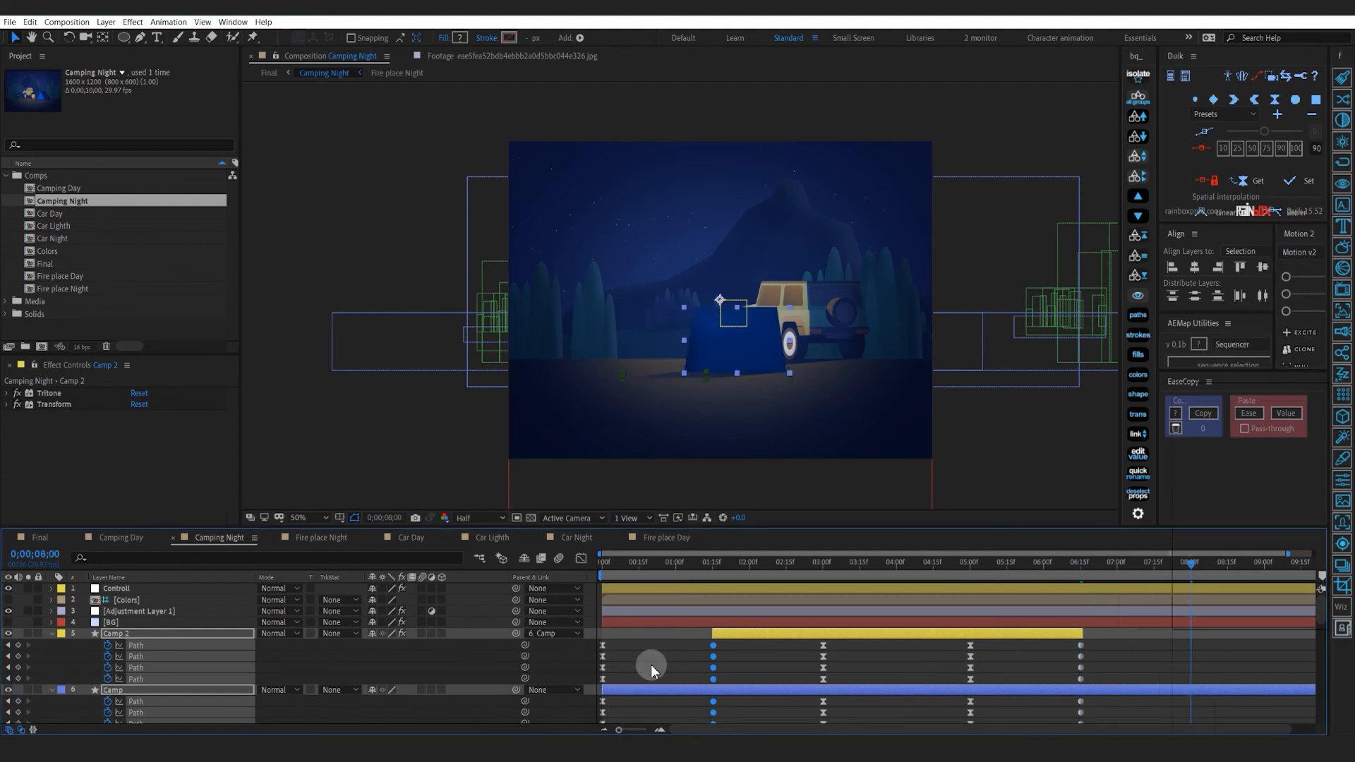
key(Delete)
mouse_move(616, 645)
mouse_down()
mouse_move(582, 706)
mouse_move(601, 731)
mouse_up()
click(52, 633)
click(1298, 349)
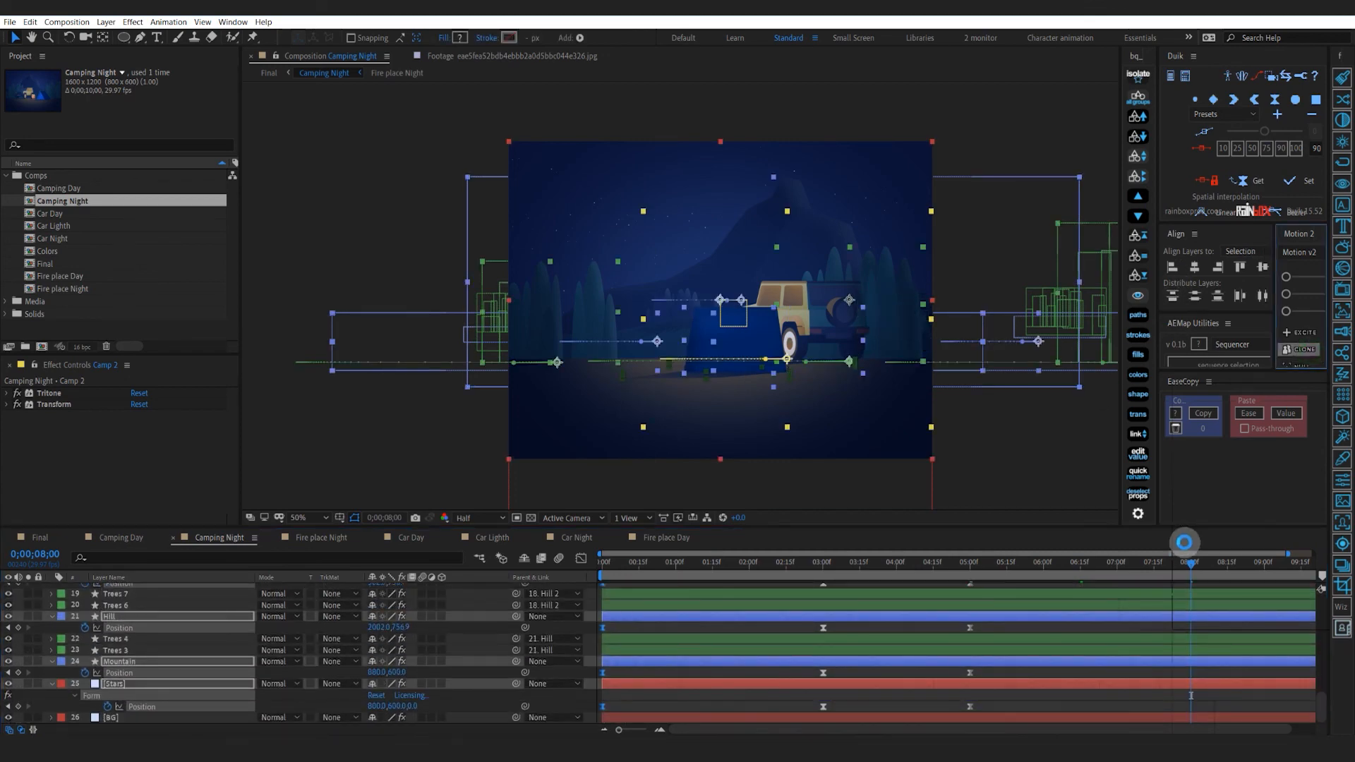
scroll(1076, 706, up, 10)
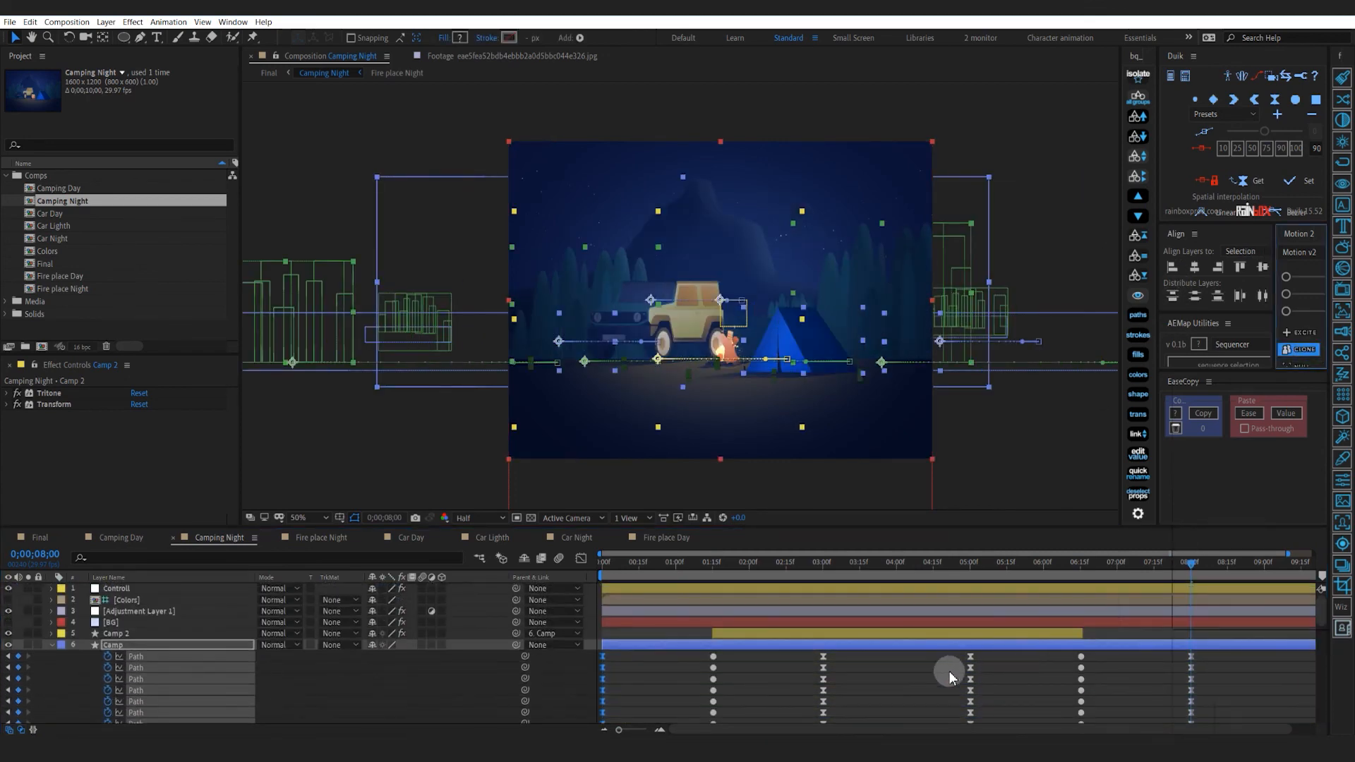
Preview the return motion, then apply Easy Ease with 90% velocity to the layers' keyframes at 0;00;05;00 and 0;00;08;00
click(953, 570)
key(KP_0)
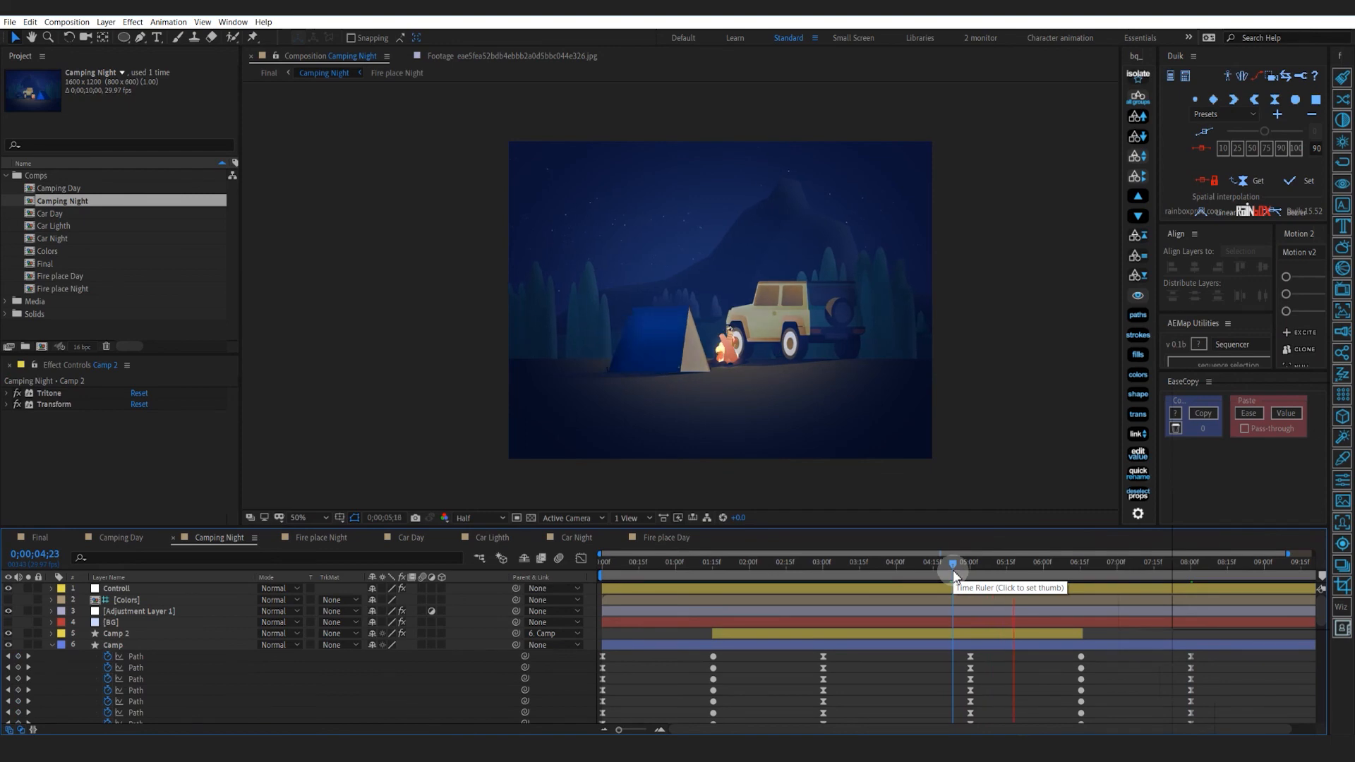
click(980, 563)
key(grave)
drag(981, 173, 881, 715)
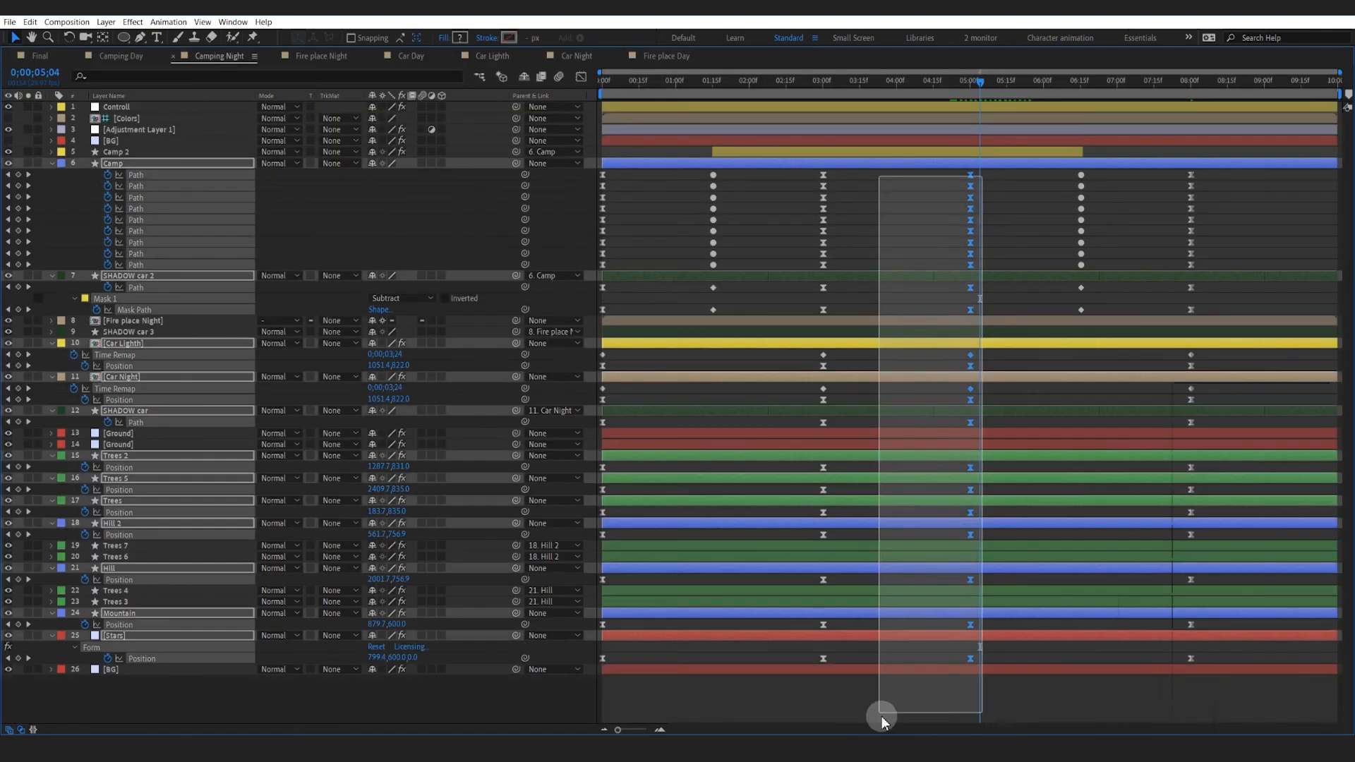
drag(1166, 677, 1234, 86)
key(F9)
key(grave)
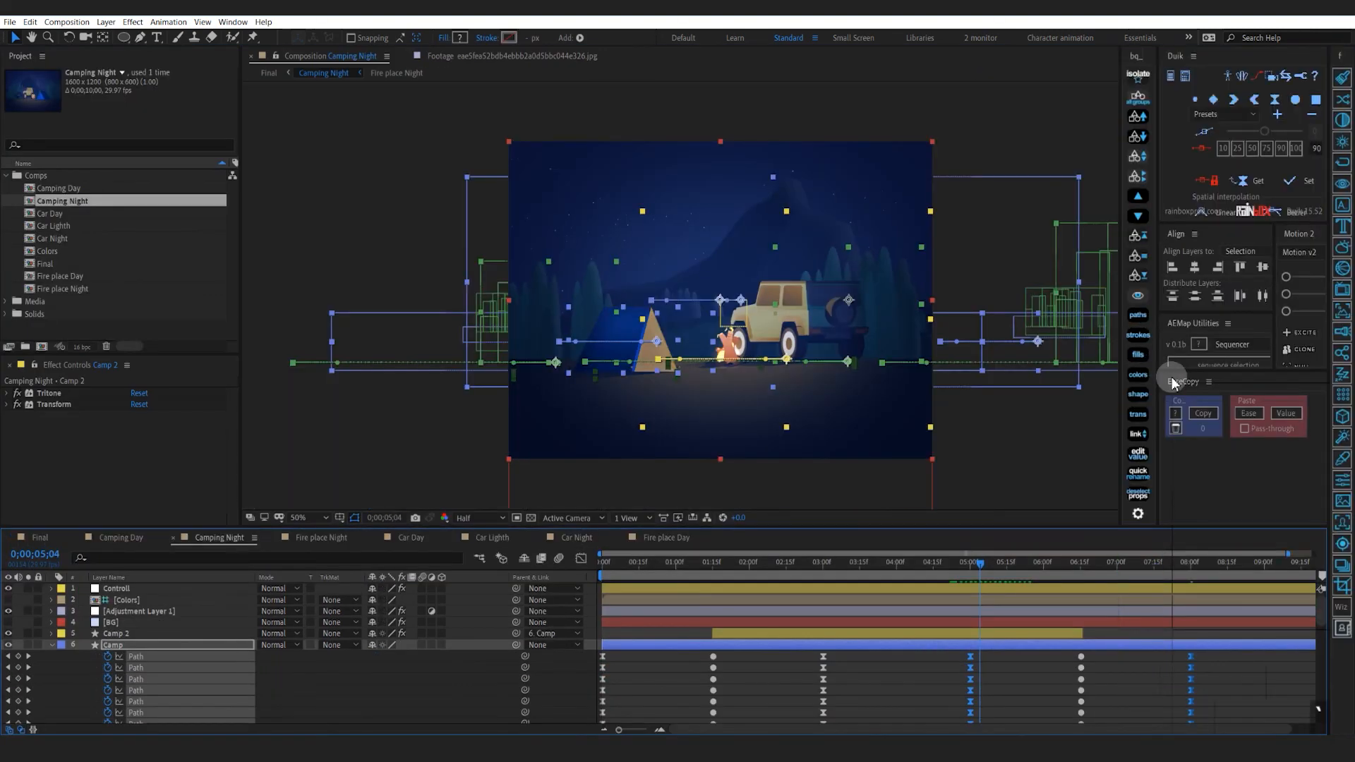
click(1267, 148)
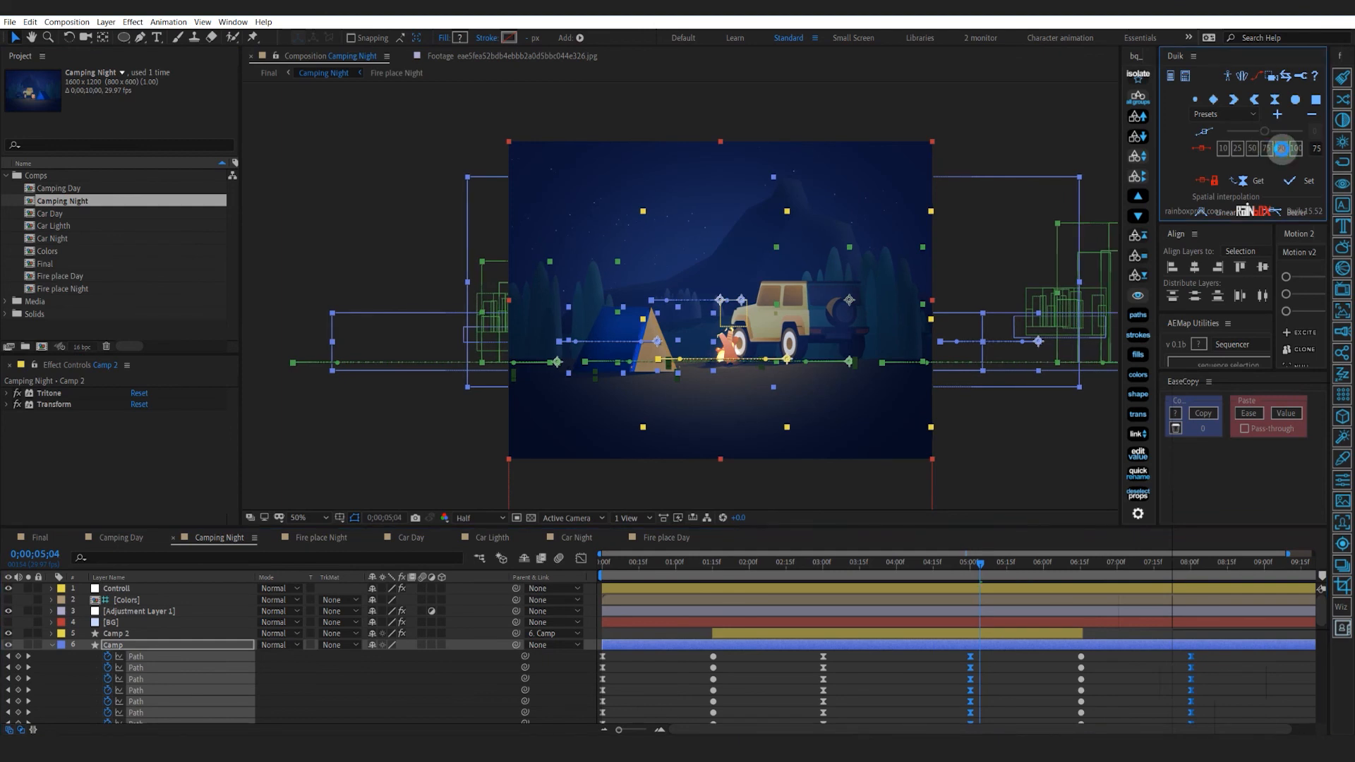
click(51, 644)
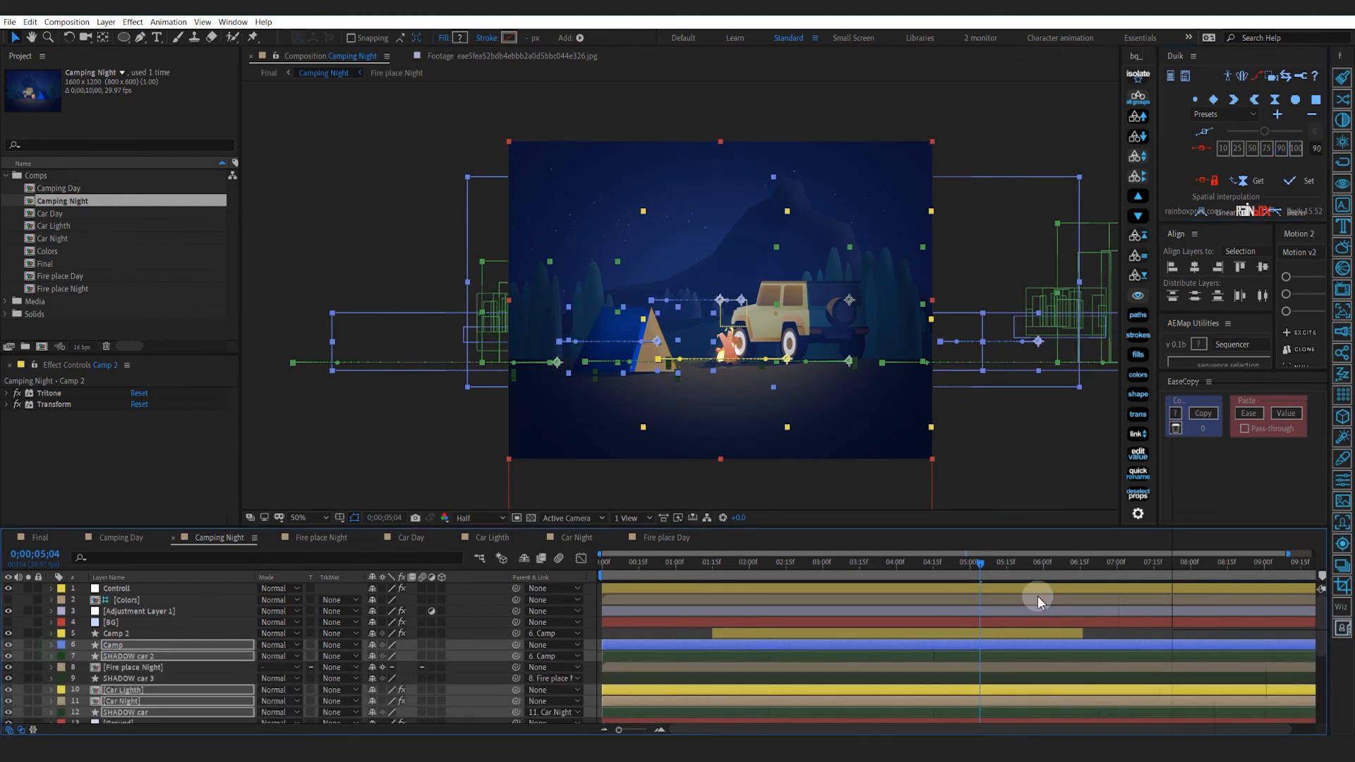
Restore linear interpolation on the cloned Time Remap keyframes of Car Lighth and Car Night, and preview the motion from 0;00;04;24
click(1131, 633)
click(1035, 690)
ctrl+click(1035, 701)
key(u)
scroll(1030, 677, down, 1)
mouse_move(951, 672)
mouse_down()
mouse_move(1202, 663)
mouse_move(958, 696)
mouse_up()
ctrl+click(971, 702)
click(997, 705)
click(954, 568)
key(0)
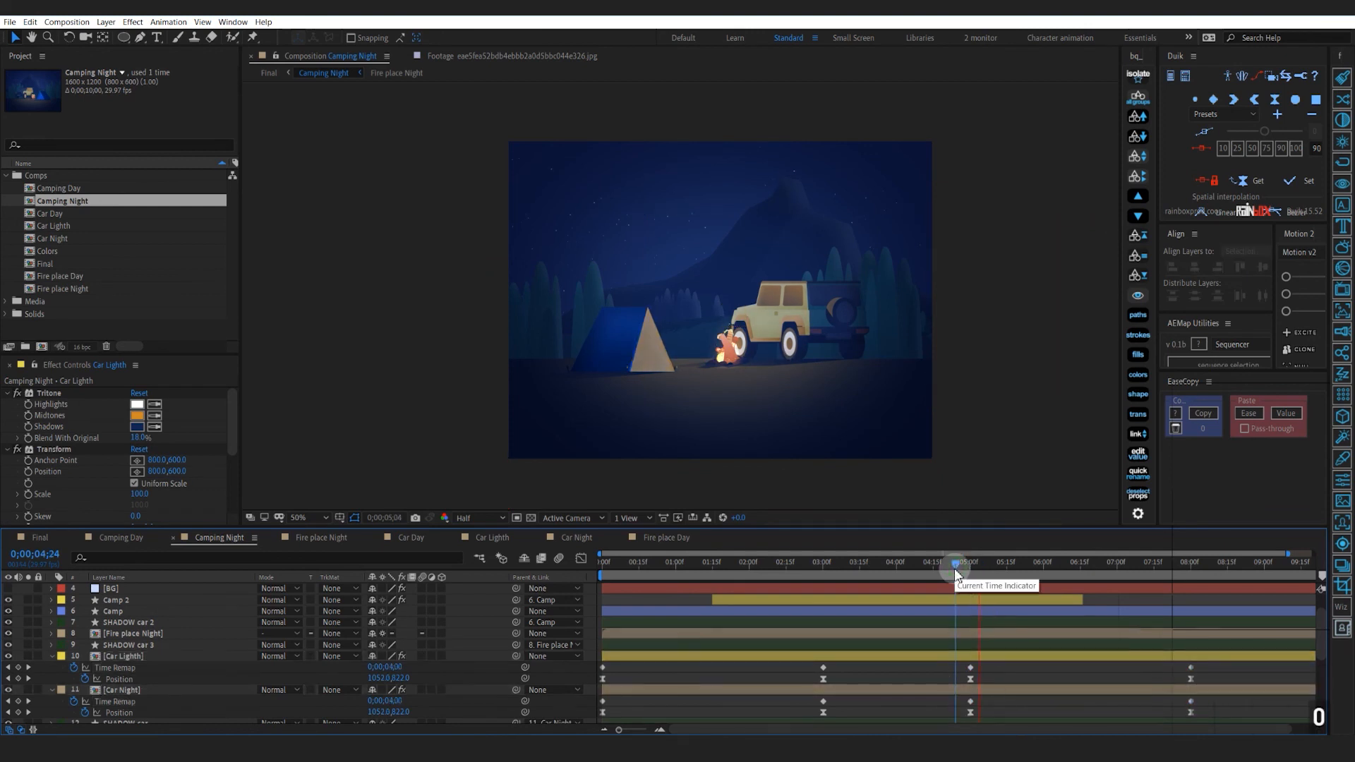
click(971, 568)
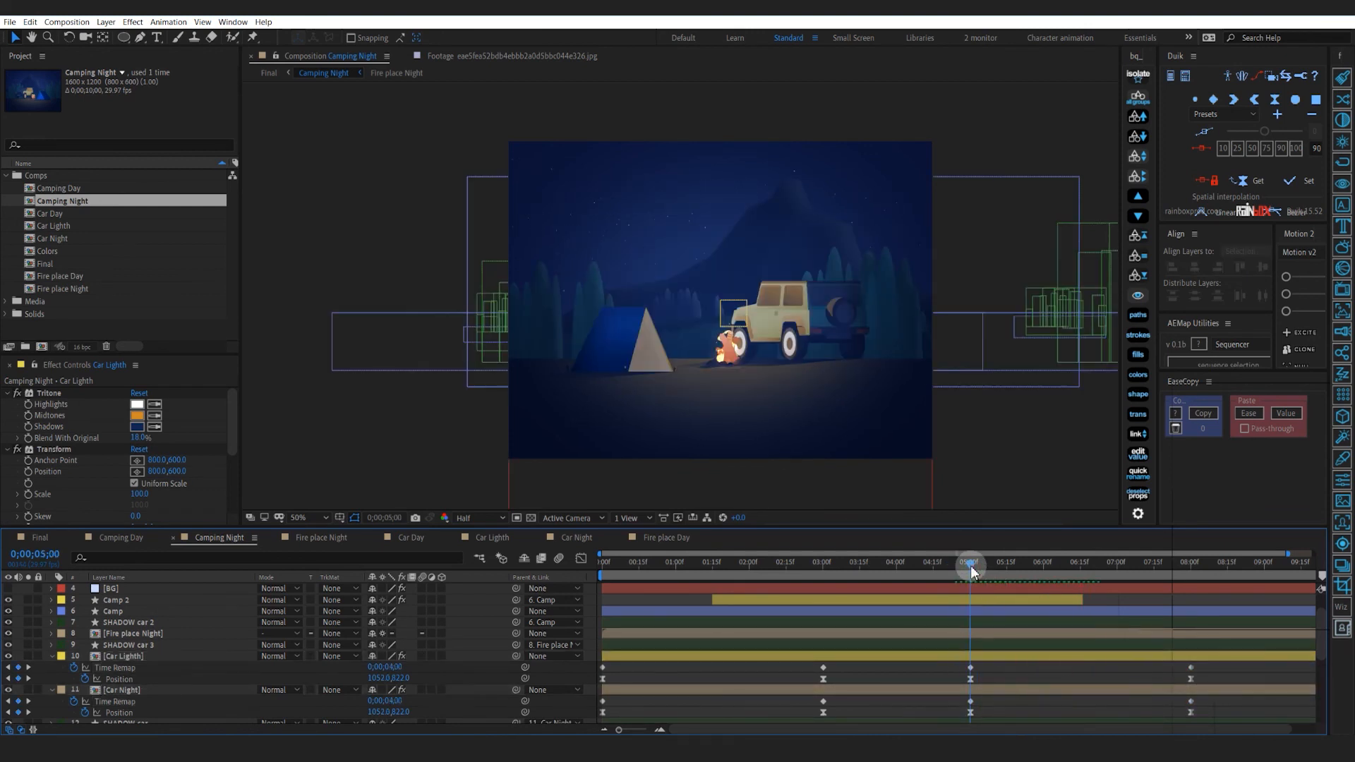
Apply Easy Ease with 90% velocity to Camp 2's Path keyframes at 0;00;05;00
click(1030, 599)
key(u)
drag(942, 648, 1022, 607)
key(F9)
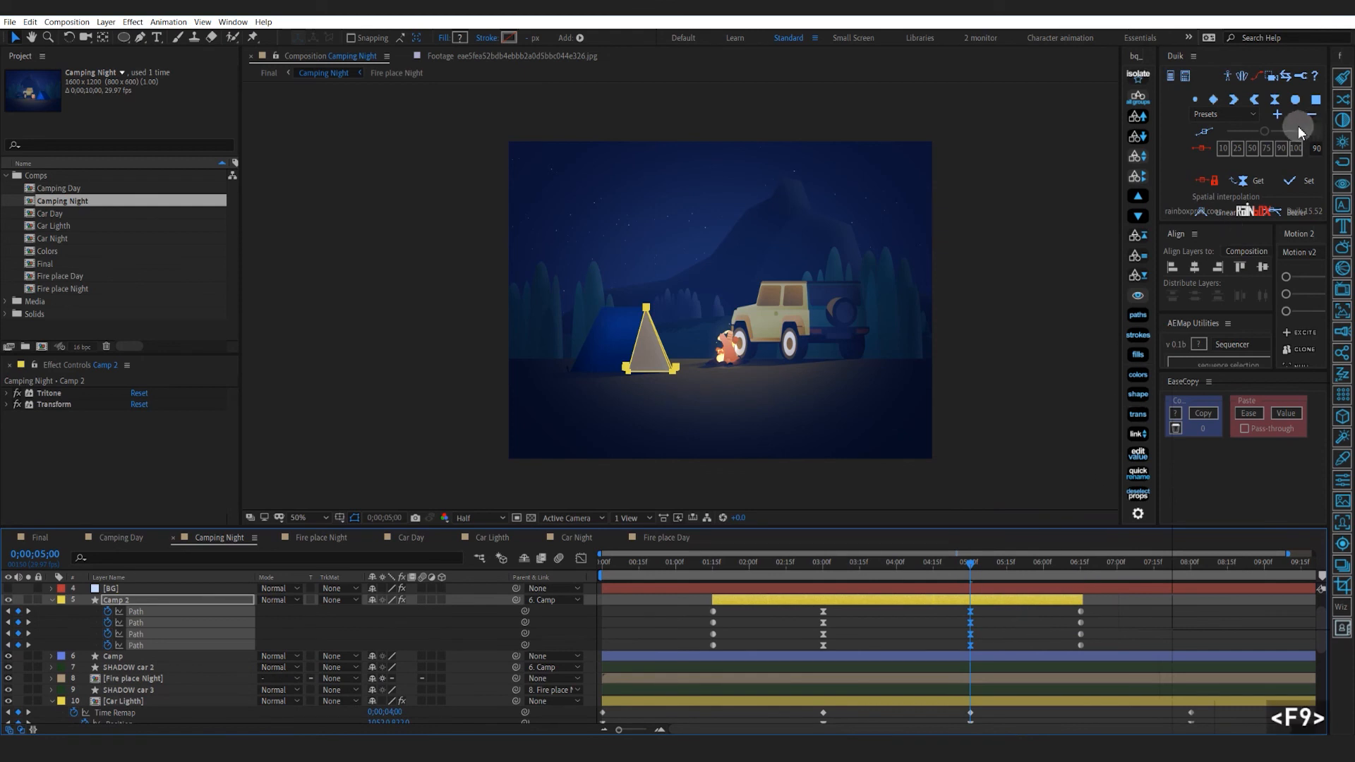
click(1280, 149)
click(992, 635)
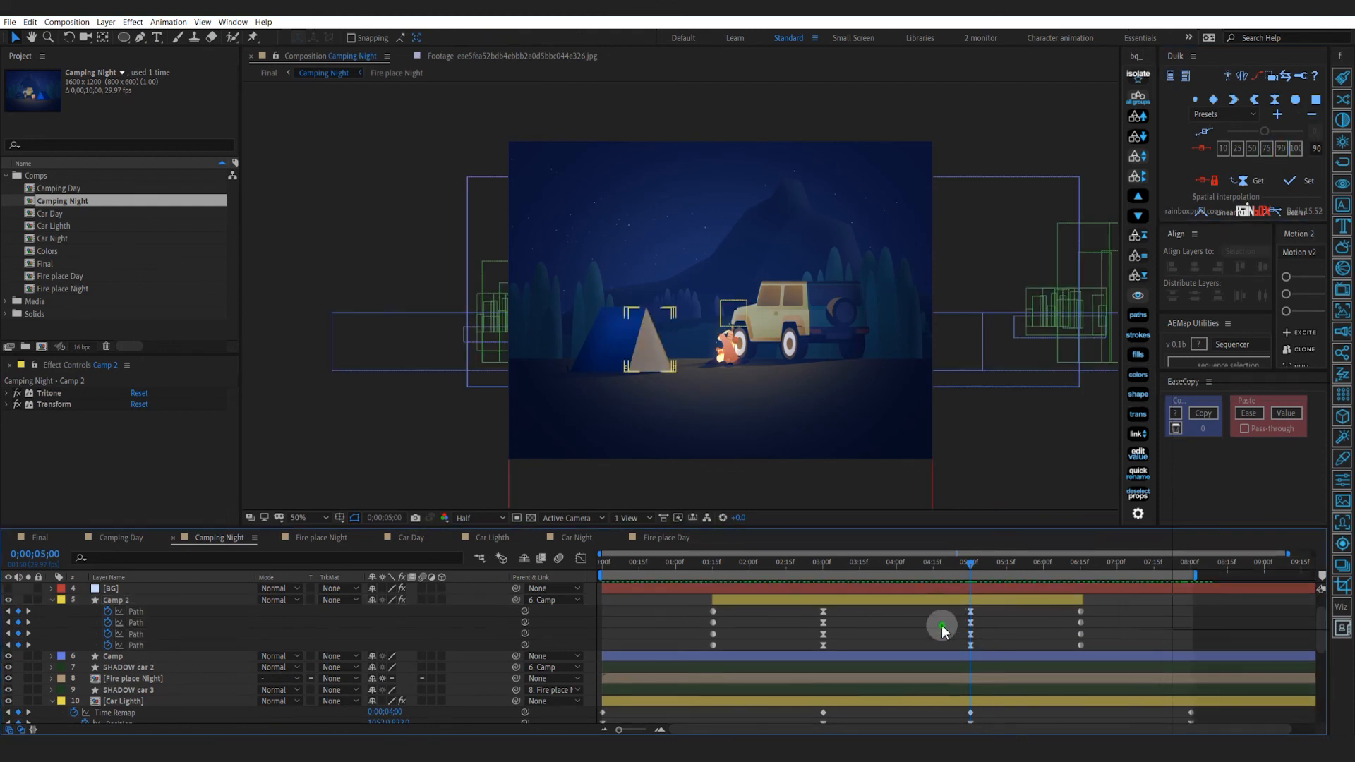
Apply 75% velocity easing to the car layers' keyframes at 0;00;05;00 and preview the return motion
scroll(952, 626, down, 2)
mouse_move(956, 662)
mouse_down()
mouse_move(1204, 653)
mouse_move(957, 685)
mouse_up()
click(1265, 148)
click(919, 563)
key(KP_0)
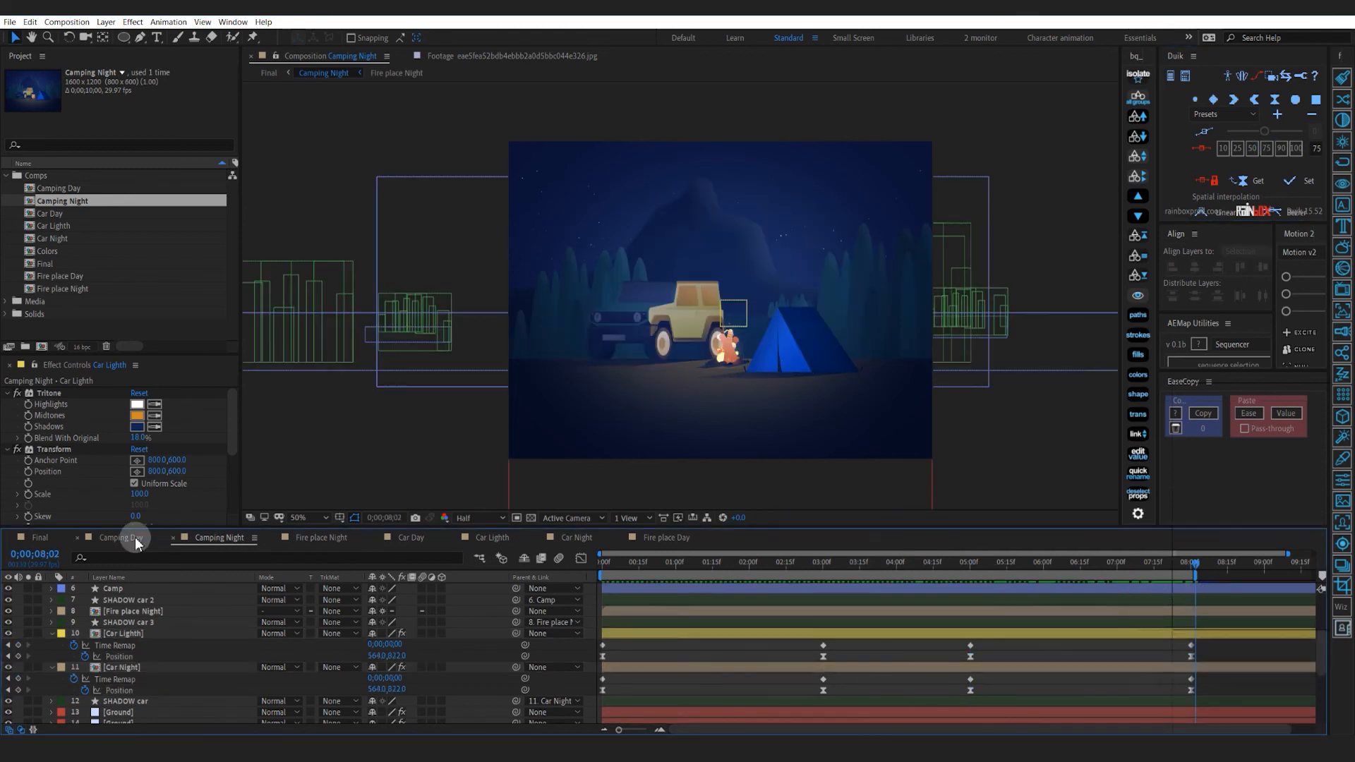
Open the Camping Day composition from Final and end its work area at about 0;00;08;00
click(39, 537)
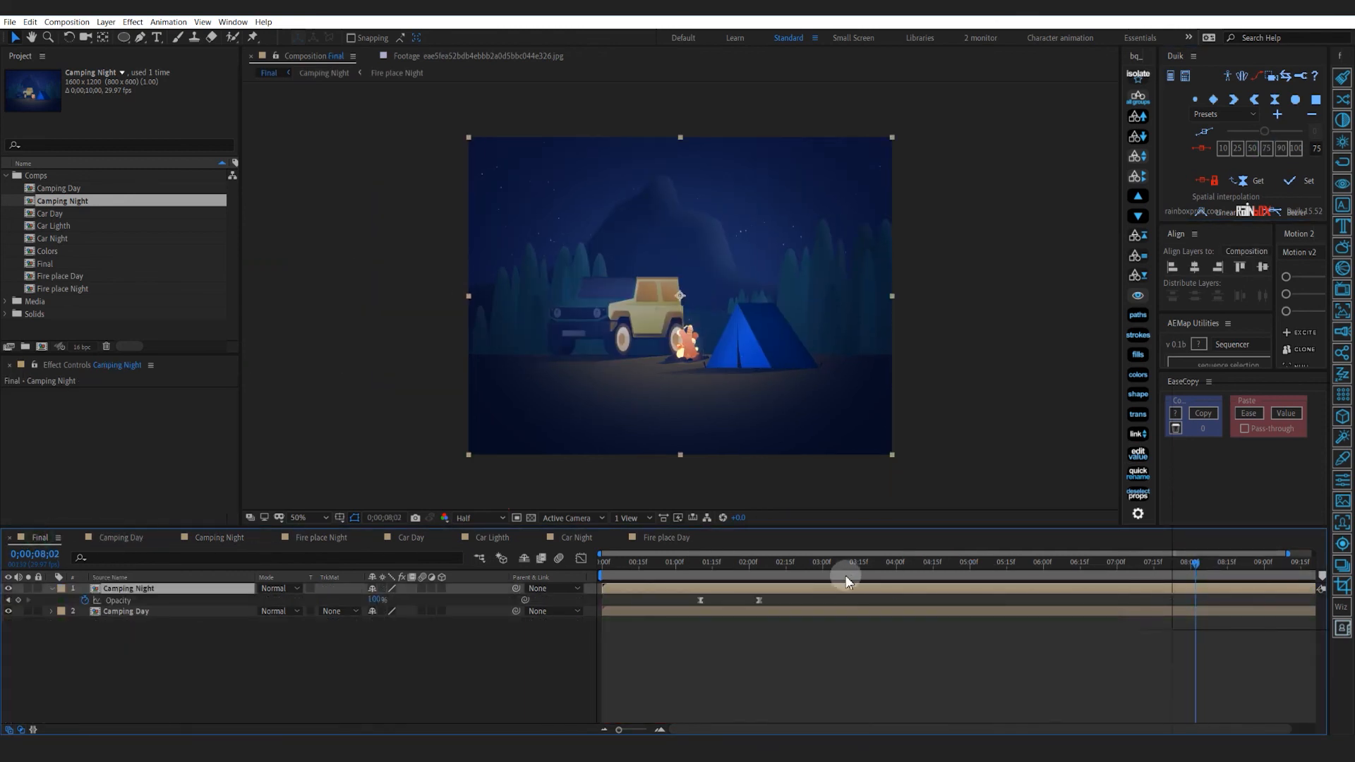
double_click(1062, 612)
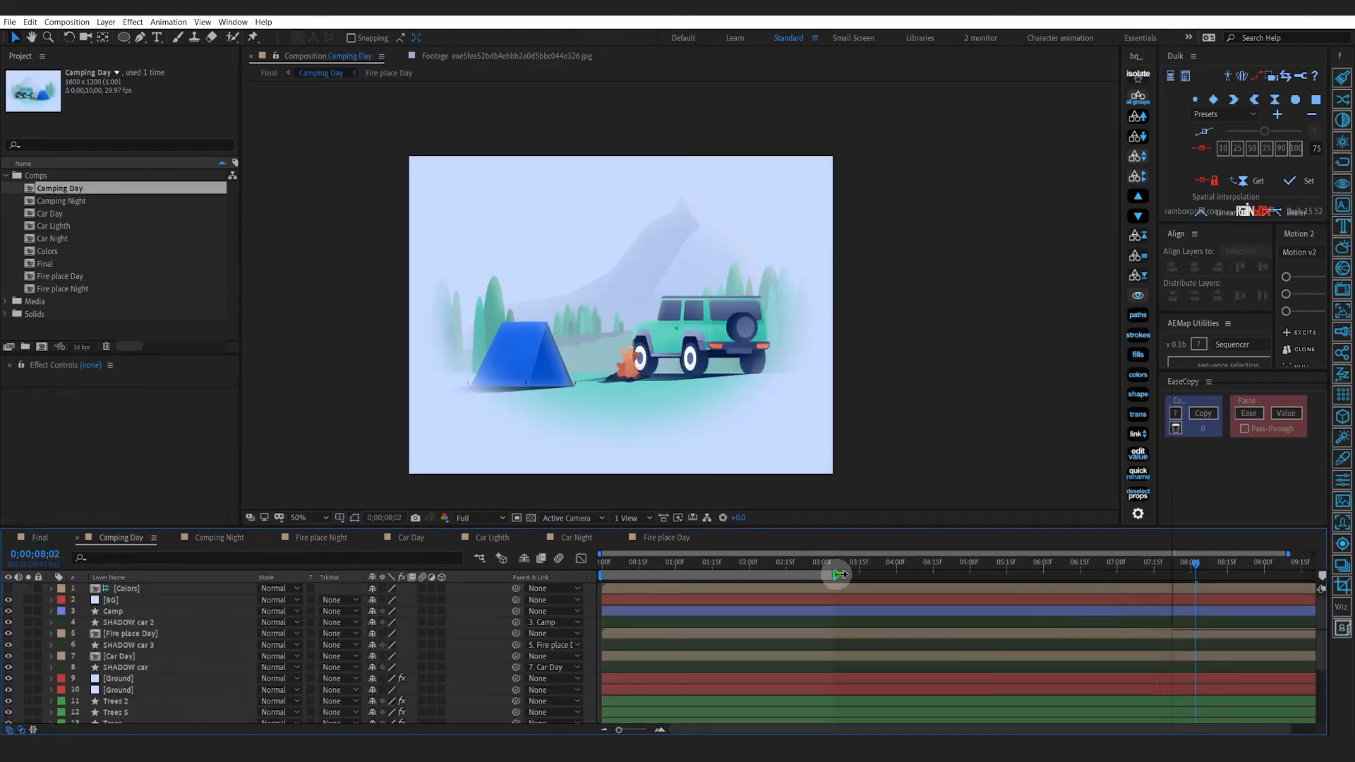
drag(838, 574, 1202, 595)
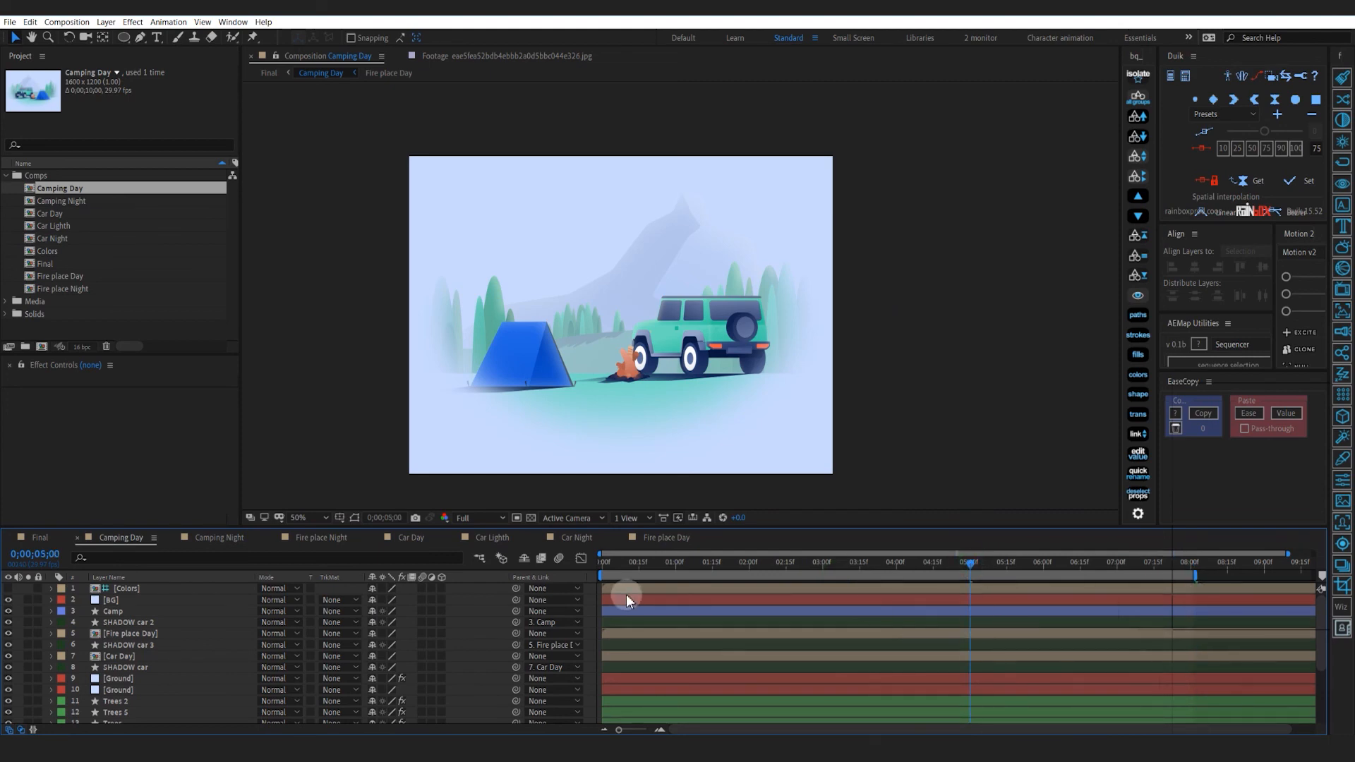
Reveal all animated properties in Camping Day and clone the layers' keyframes at 0;00;03;00 to 0;00;05;00
key(grave)
key(u)
drag(844, 139, 783, 684)
click(822, 276)
click(823, 255)
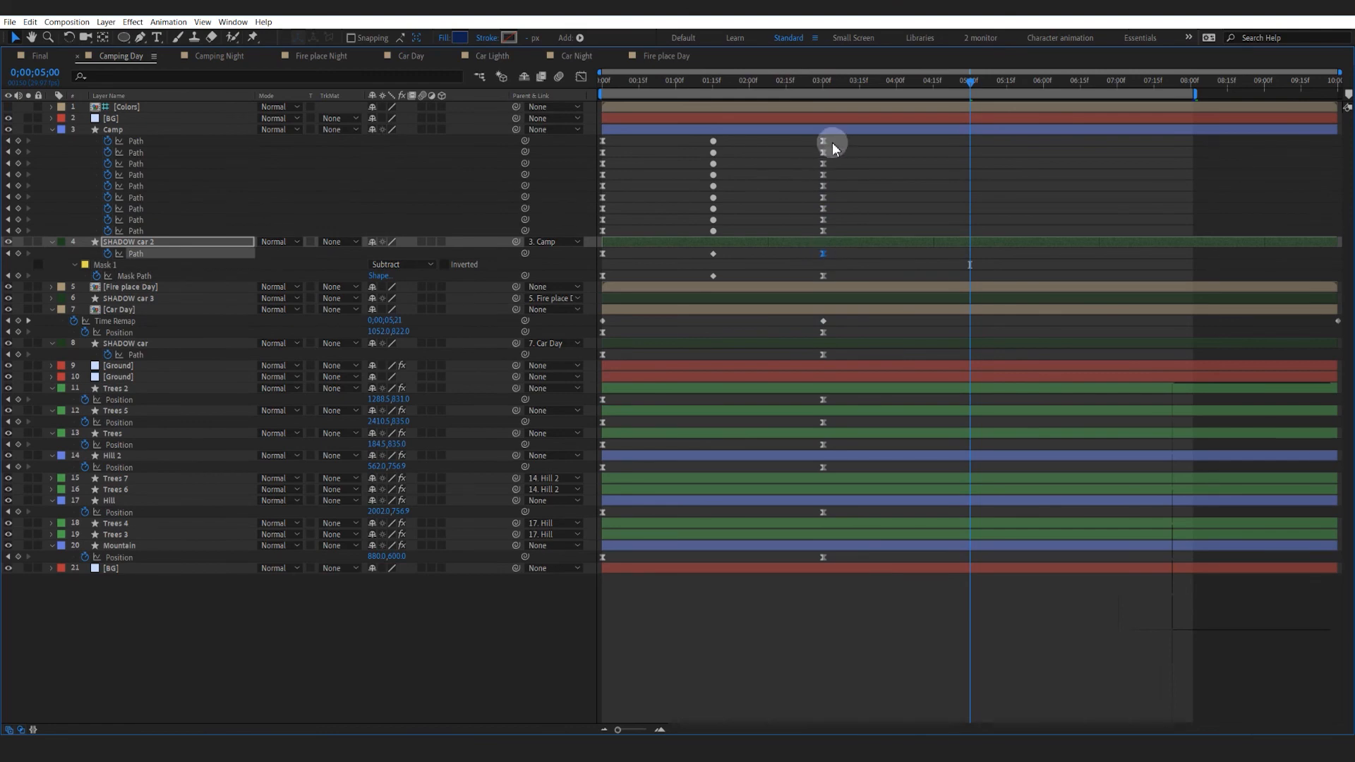
drag(832, 138, 779, 630)
key(grave)
click(1297, 345)
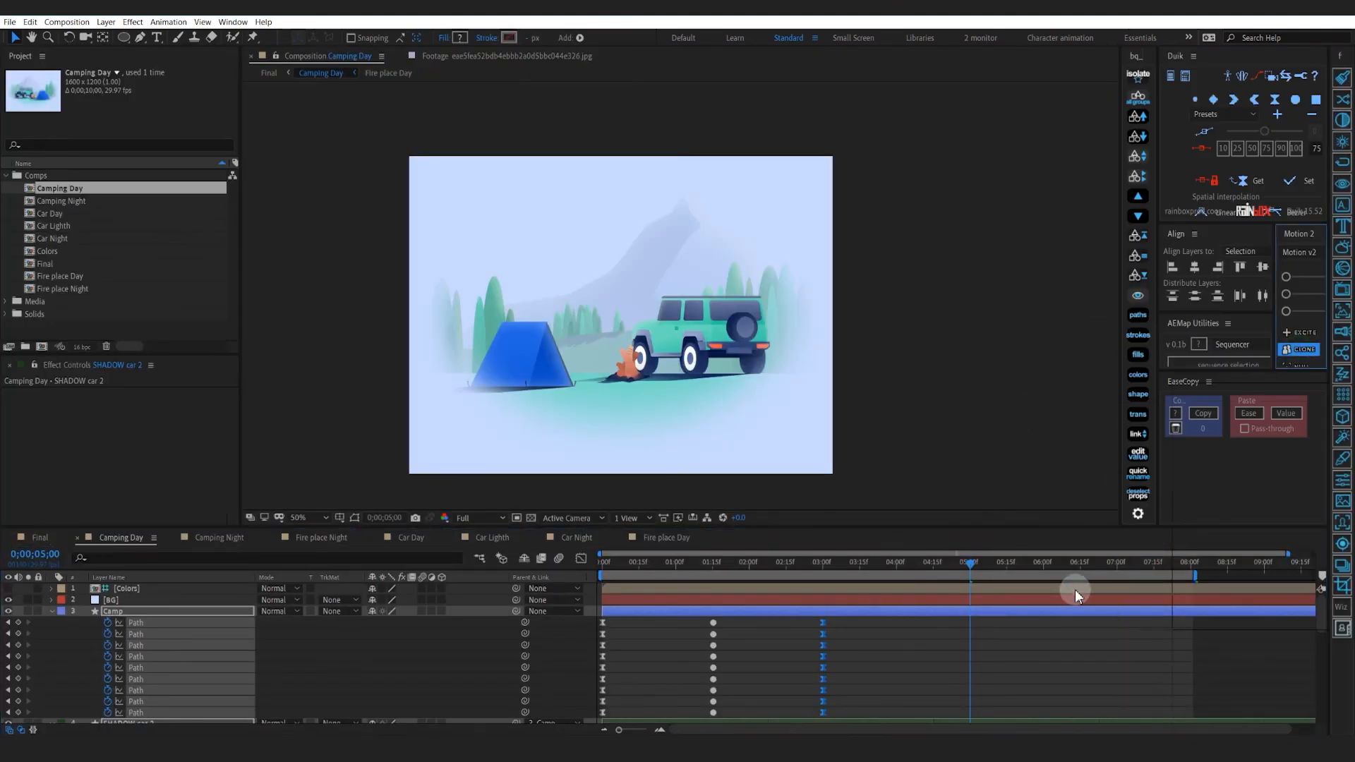
Clone the middle path keyframes from 0;00;01;15 to 0;00;06;15 and all layers' first keyframes to 0;00;08;00
click(1078, 566)
key(Page_Down)
scroll(666, 706, down, 10)
mouse_move(727, 628)
mouse_down()
mouse_move(664, 708)
mouse_move(586, 342)
mouse_up()
click(1292, 350)
click(1191, 566)
click(1315, 345)
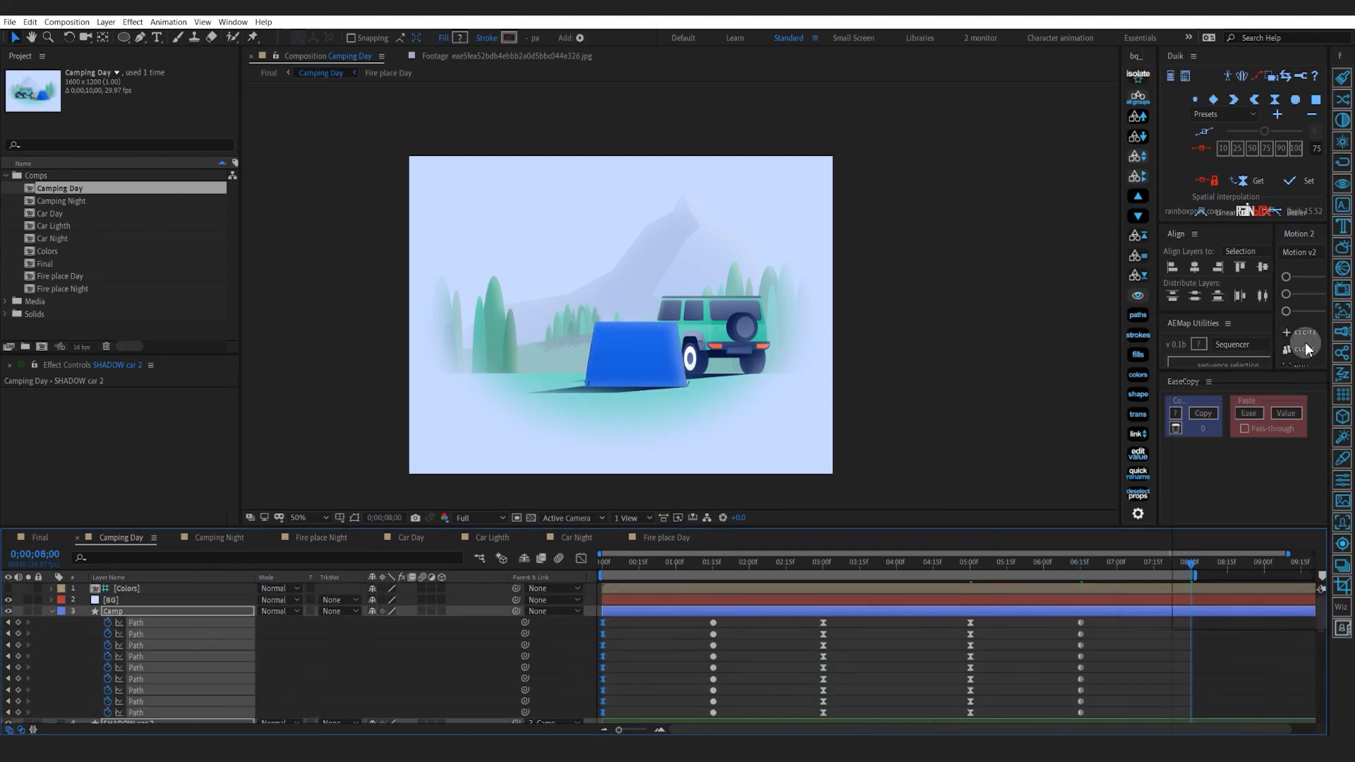
Preview Camping Day's return motion from 0;00;04;22
click(950, 564)
key(space)
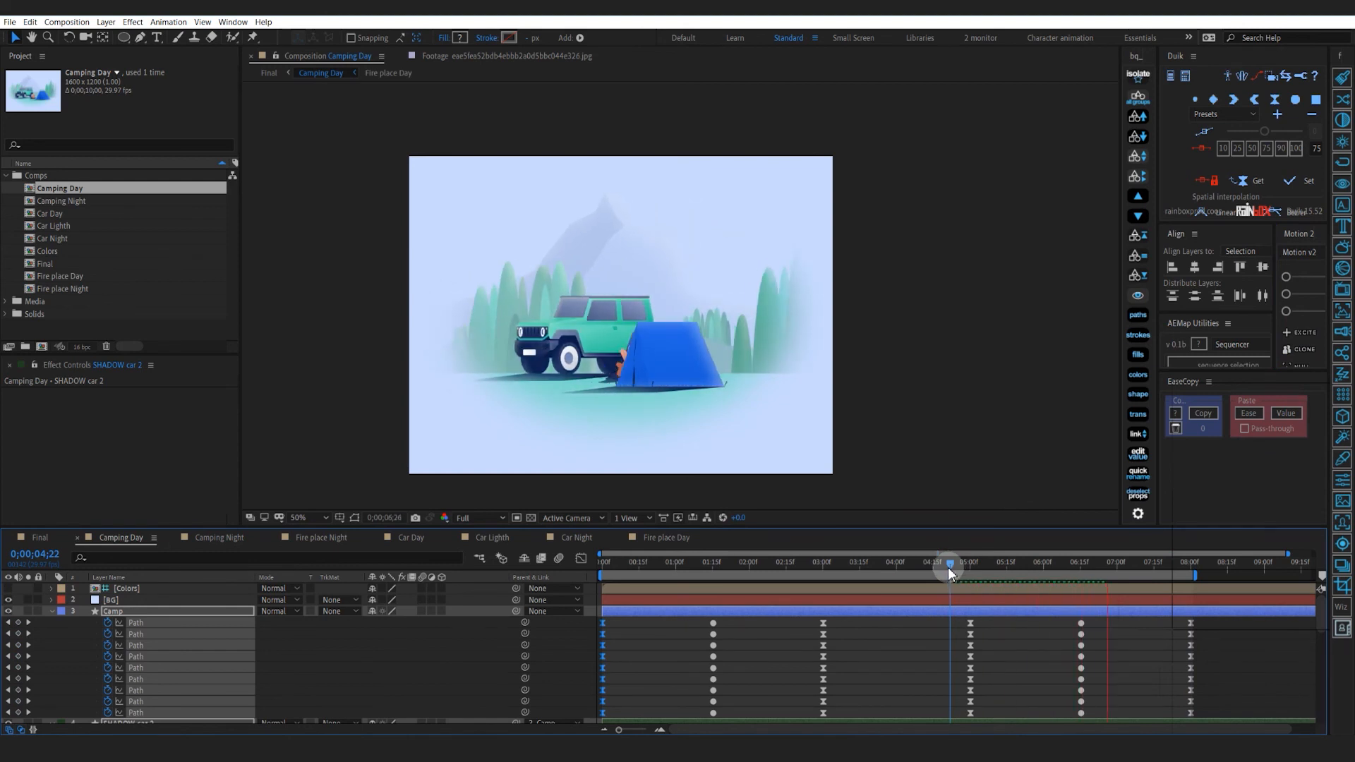
key(0)
In Final, keyframe Camping Night's opacity at 0;00;05;22 and set it to 0% at 0;00;06;13
click(21, 544)
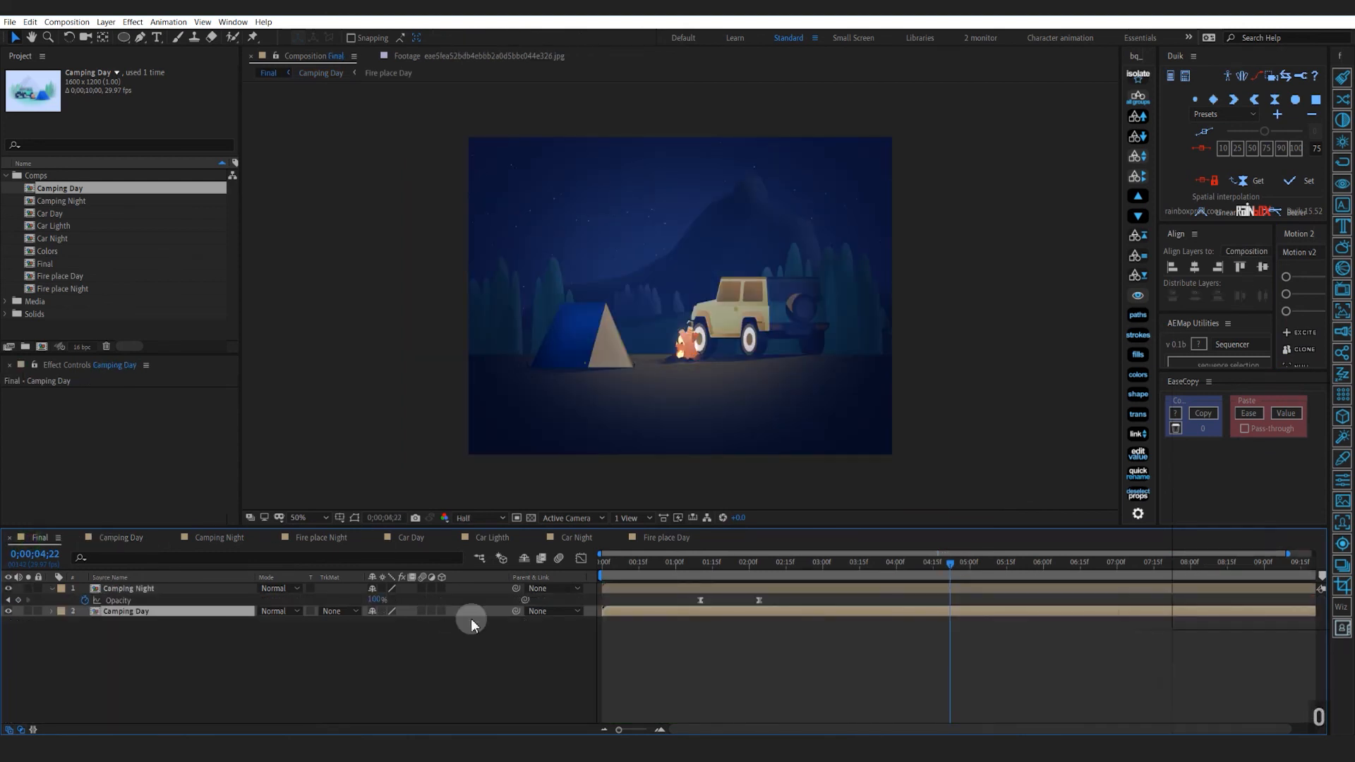
drag(868, 571, 1024, 575)
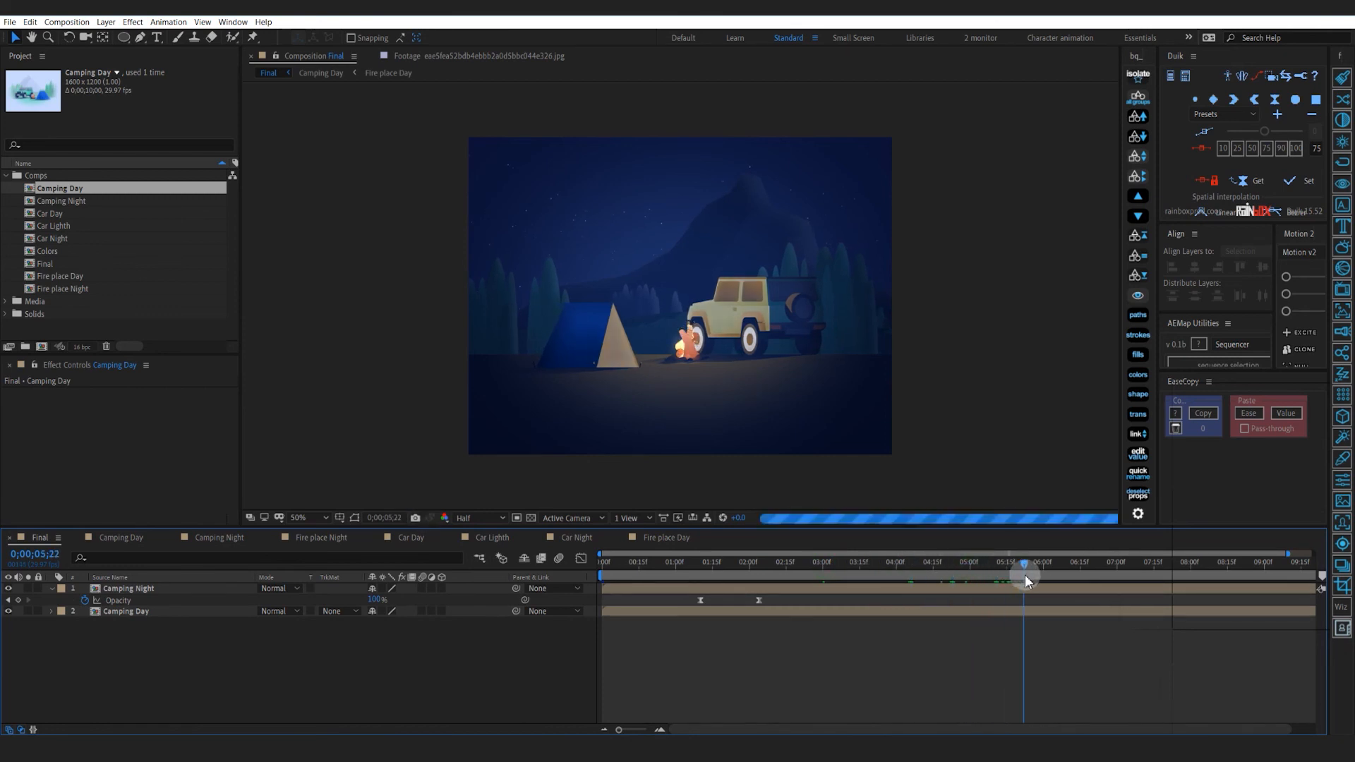
click(19, 600)
click(1077, 573)
drag(369, 599, 295, 615)
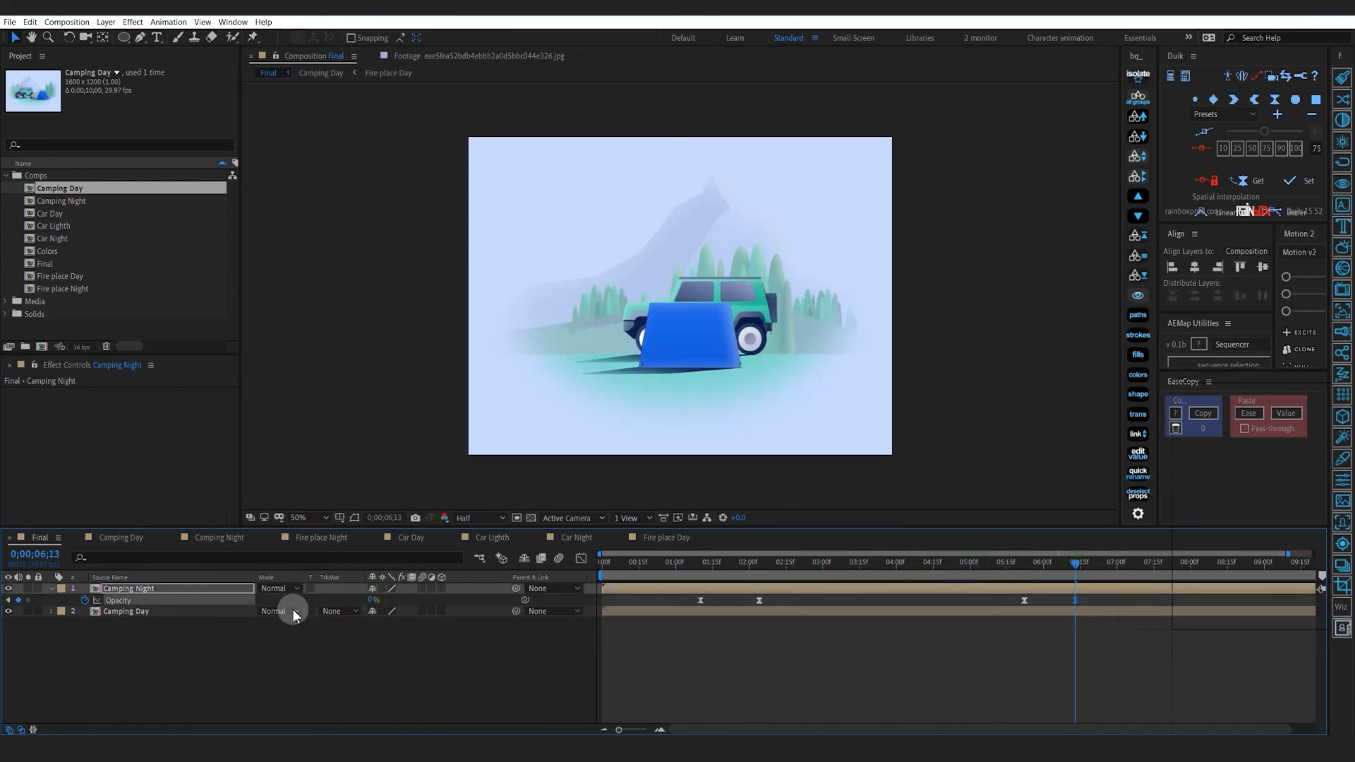
Shorten the Final composition to about nine seconds, preview the animation and check its end around 0;00;08;13
drag(1185, 578, 1098, 612)
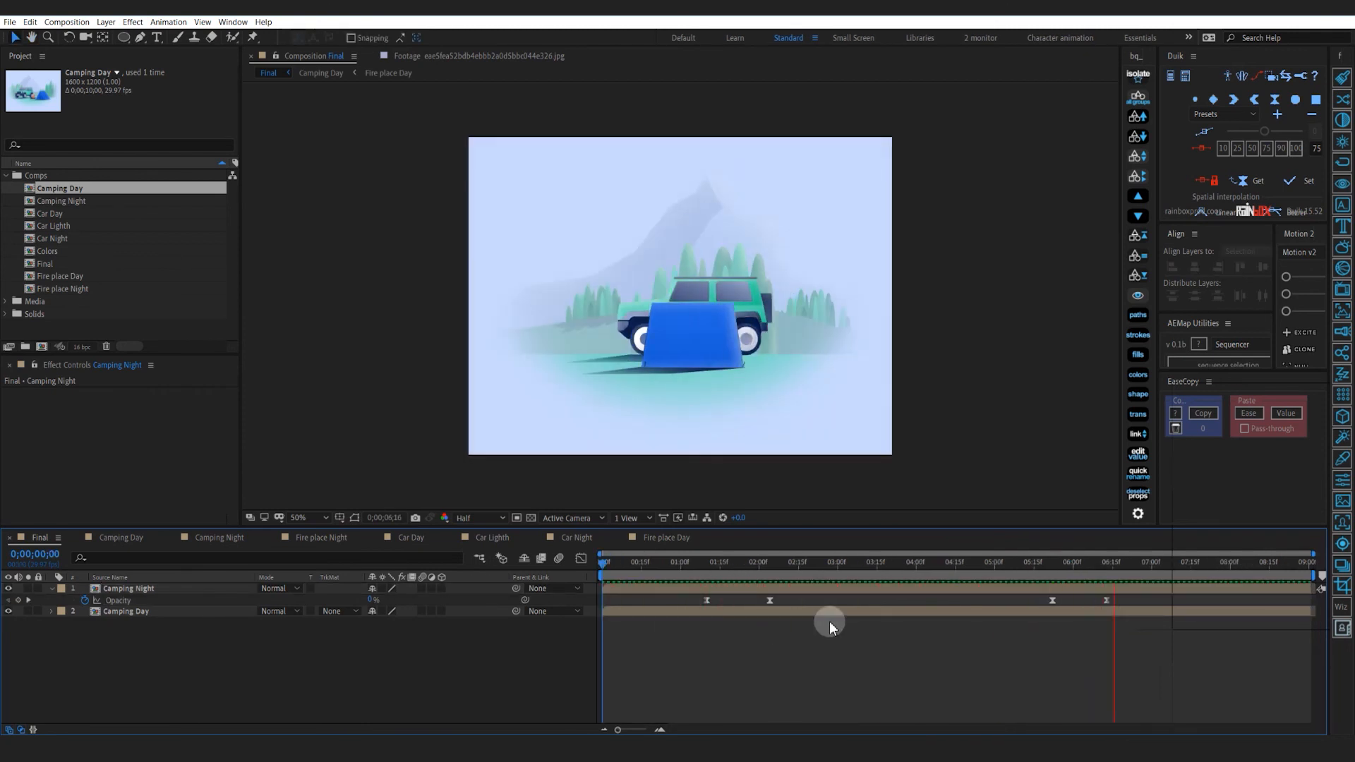
drag(1049, 571, 1259, 604)
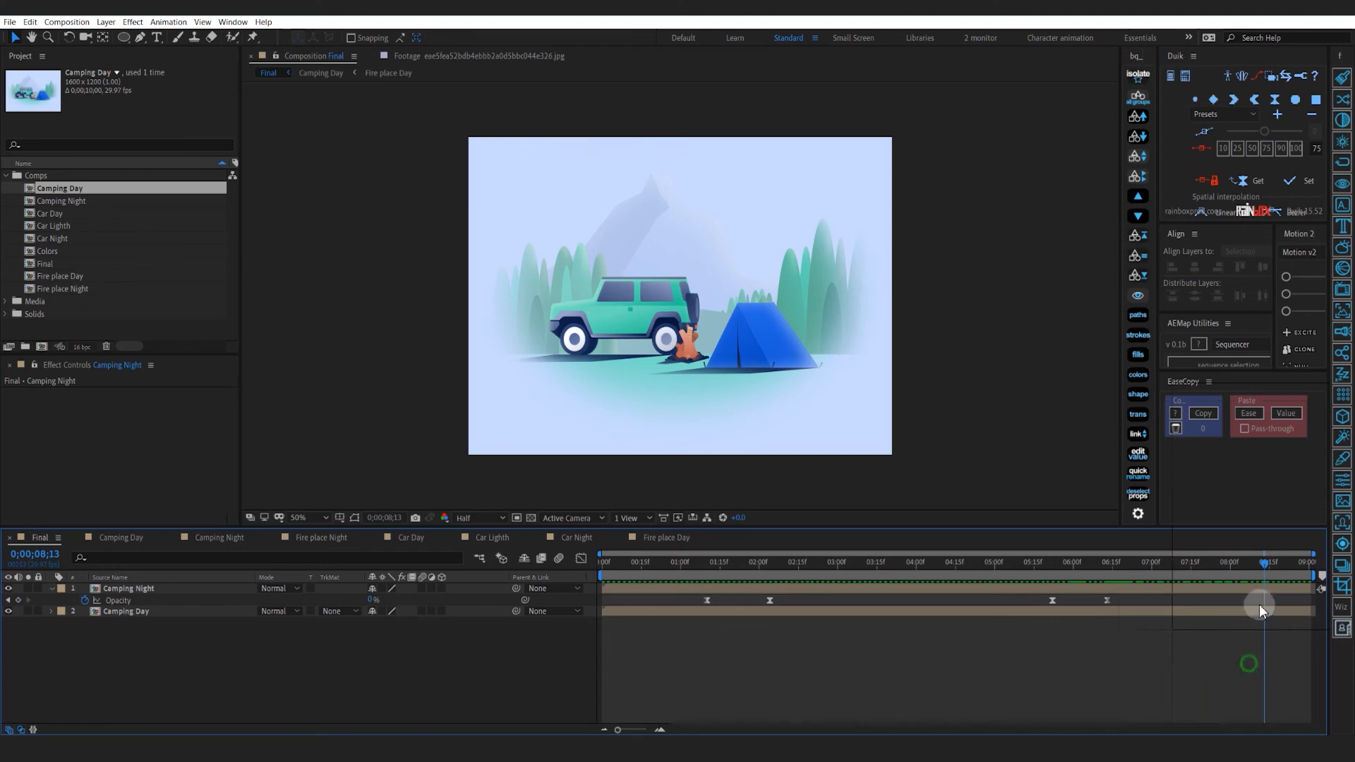
Delete Car Day's last Time Remap keyframe at the end of Camping Day and return to the Final composition
click(1263, 590)
double_click(1255, 612)
scroll(1194, 635, down, 2)
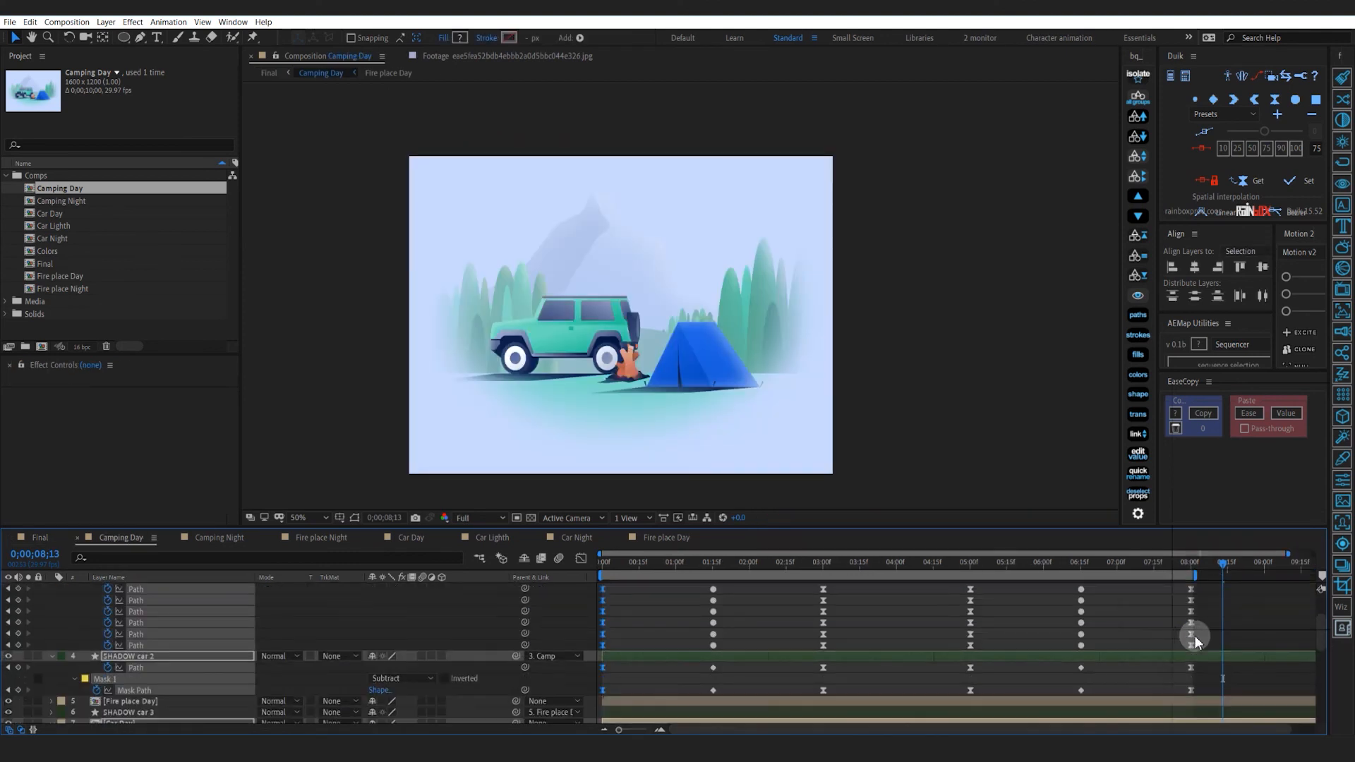
scroll(1193, 635, down, 2)
drag(1215, 670, 1188, 673)
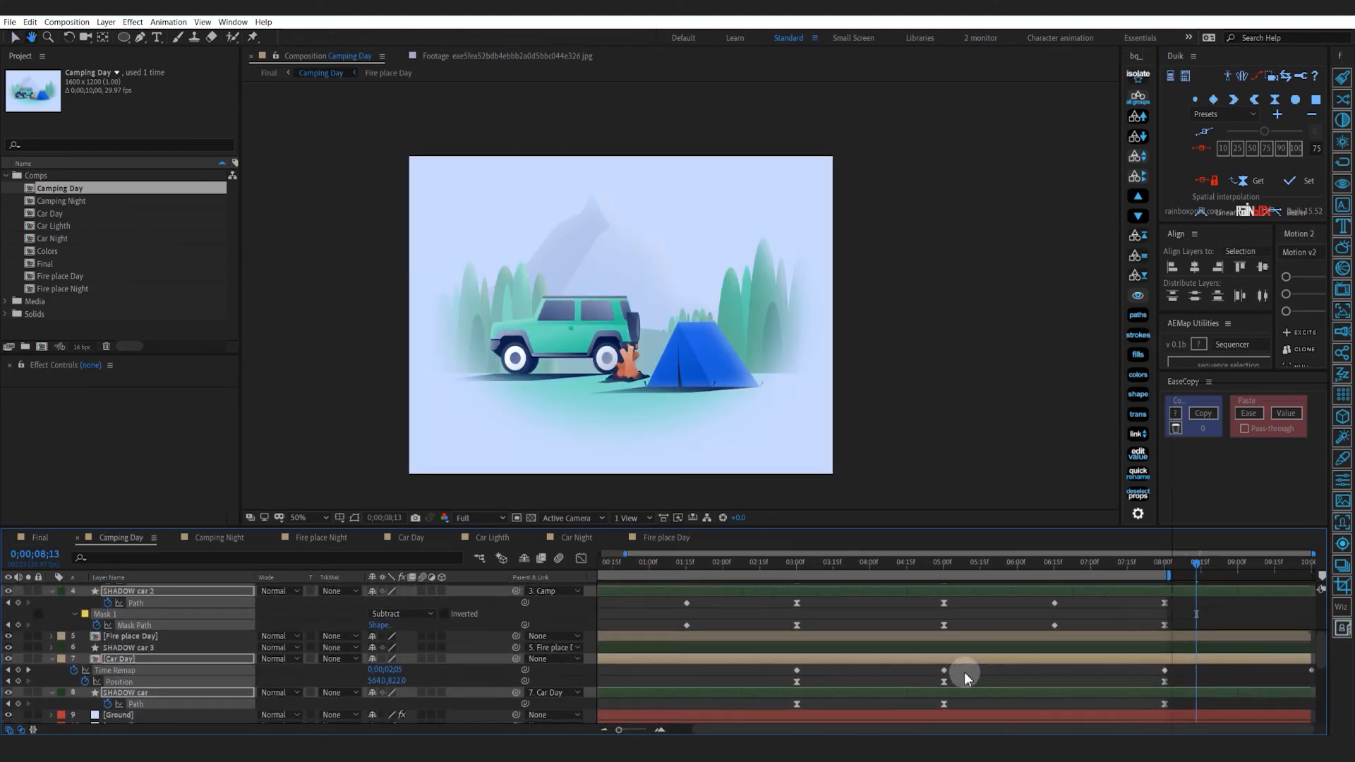
drag(1270, 668, 1325, 675)
key(Delete)
click(40, 537)
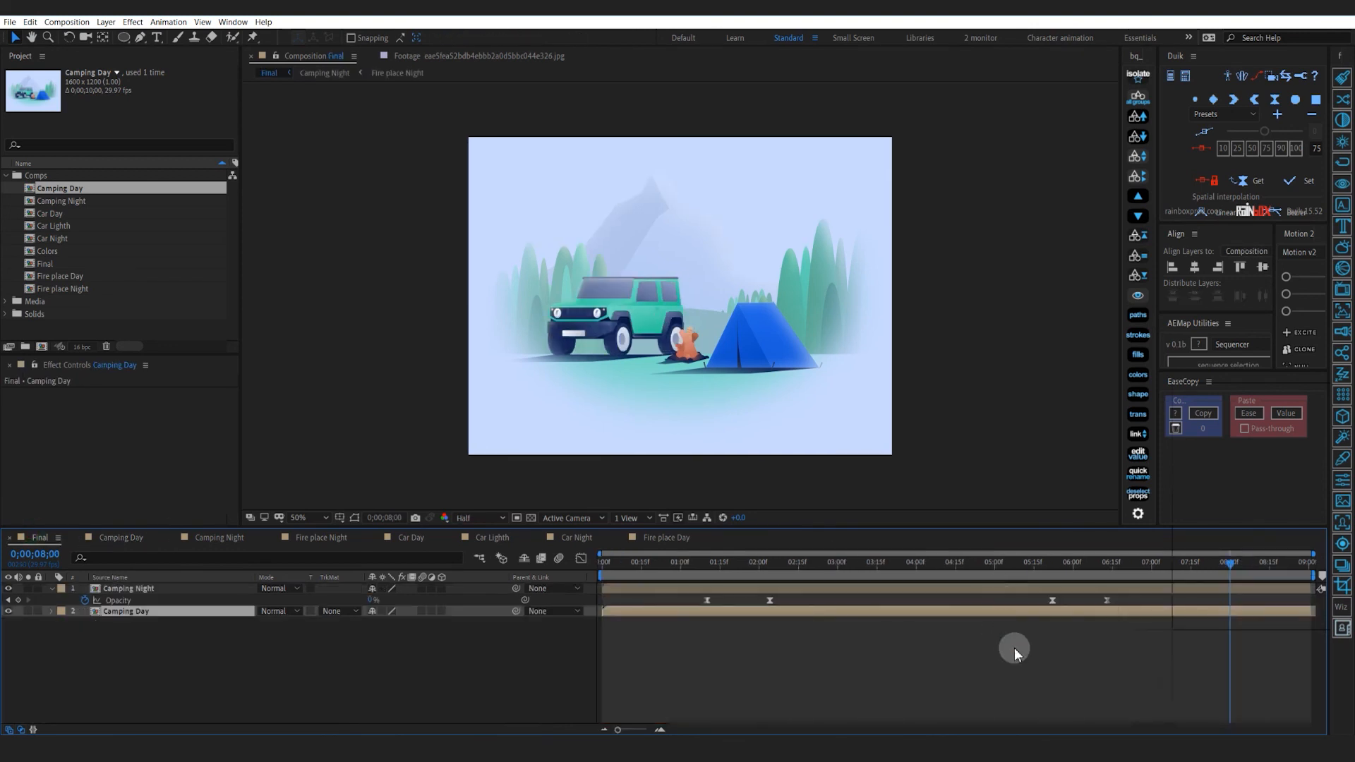
Shift Camping Night's fade-out opacity keyframes to about 0;00;06;01 and 0;00;06;22, and preview the whole loop
click(1014, 648)
drag(1166, 563, 391, 590)
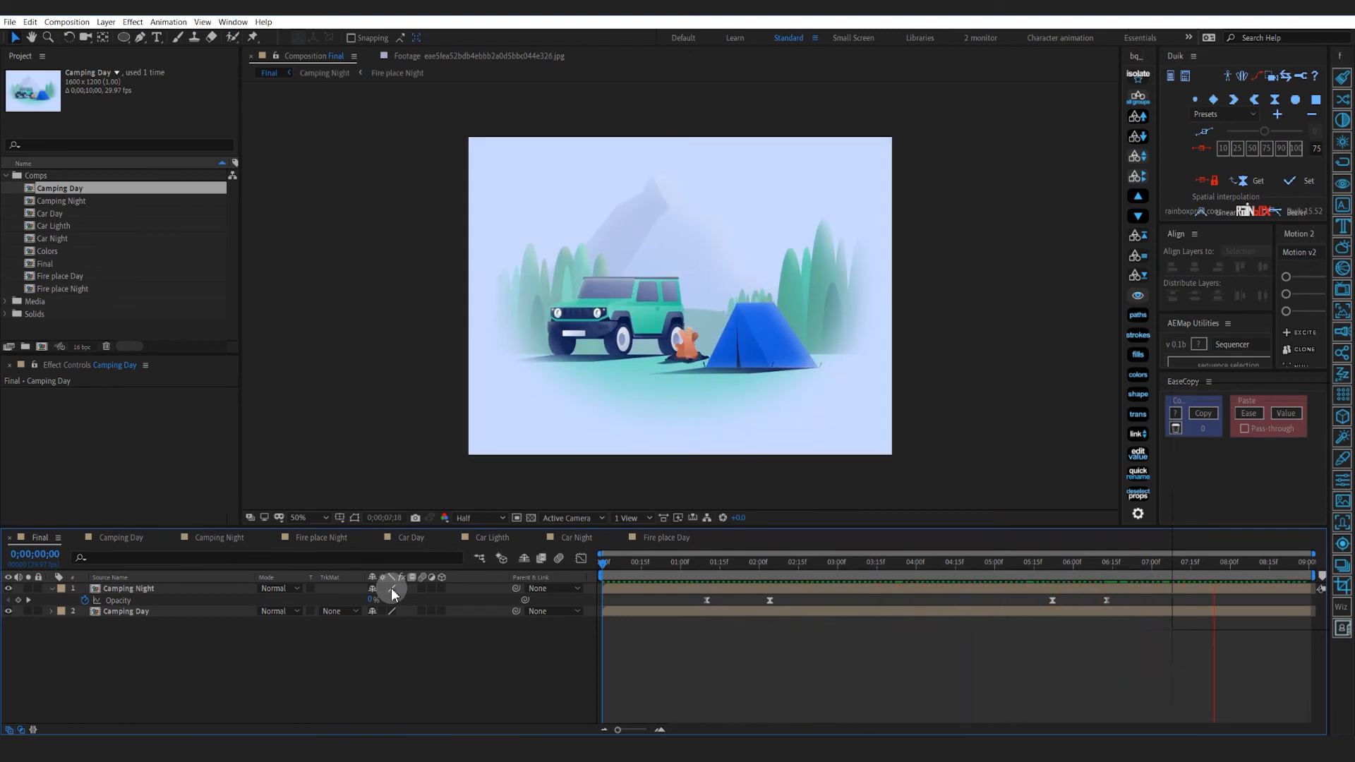
drag(1060, 564, 1076, 603)
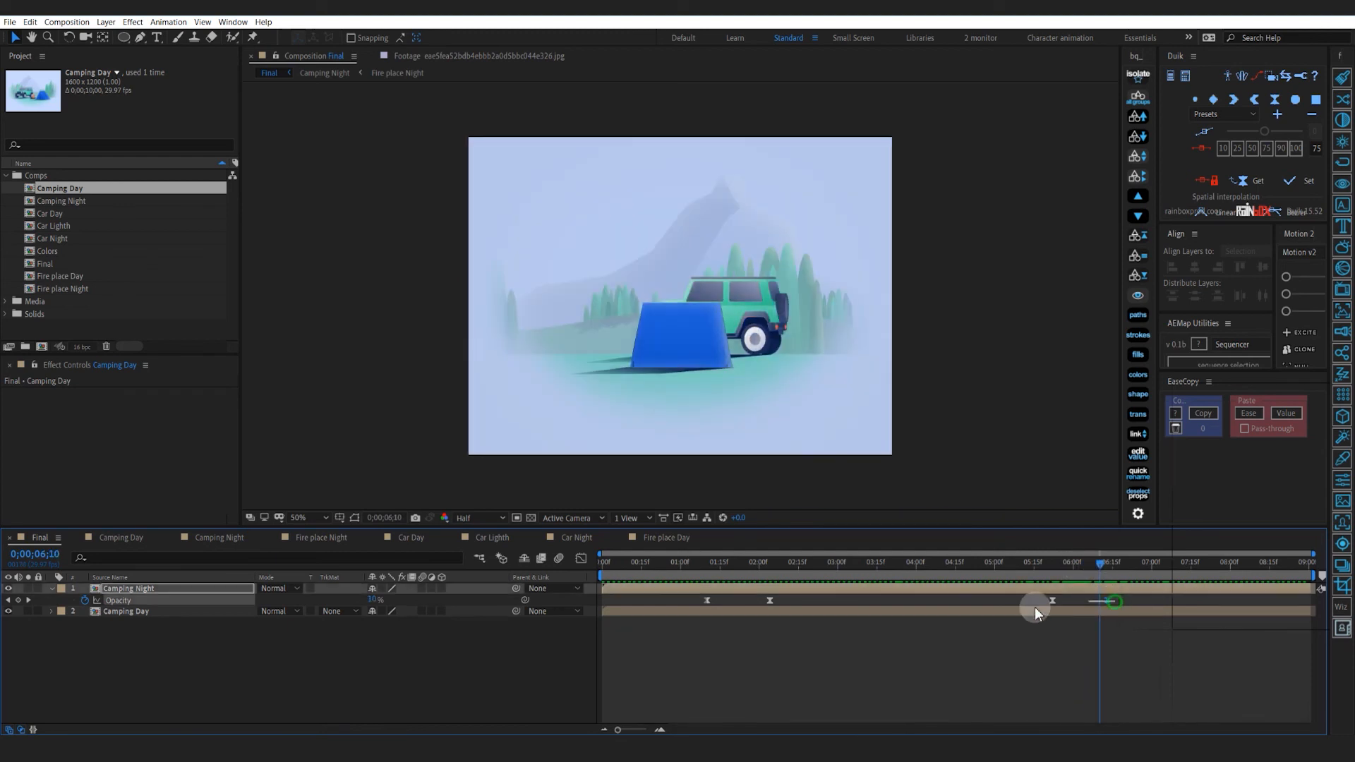
drag(645, 563, 524, 585)
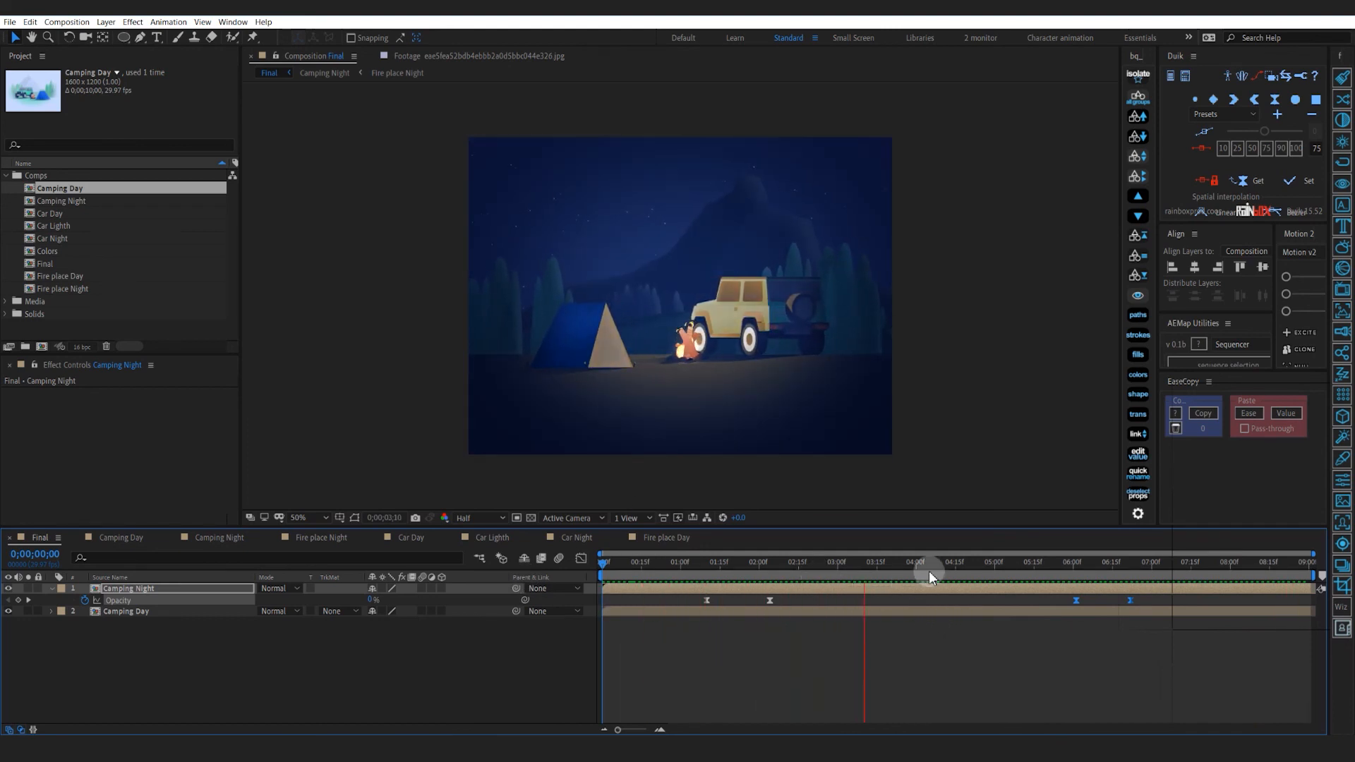
drag(935, 569, 688, 604)
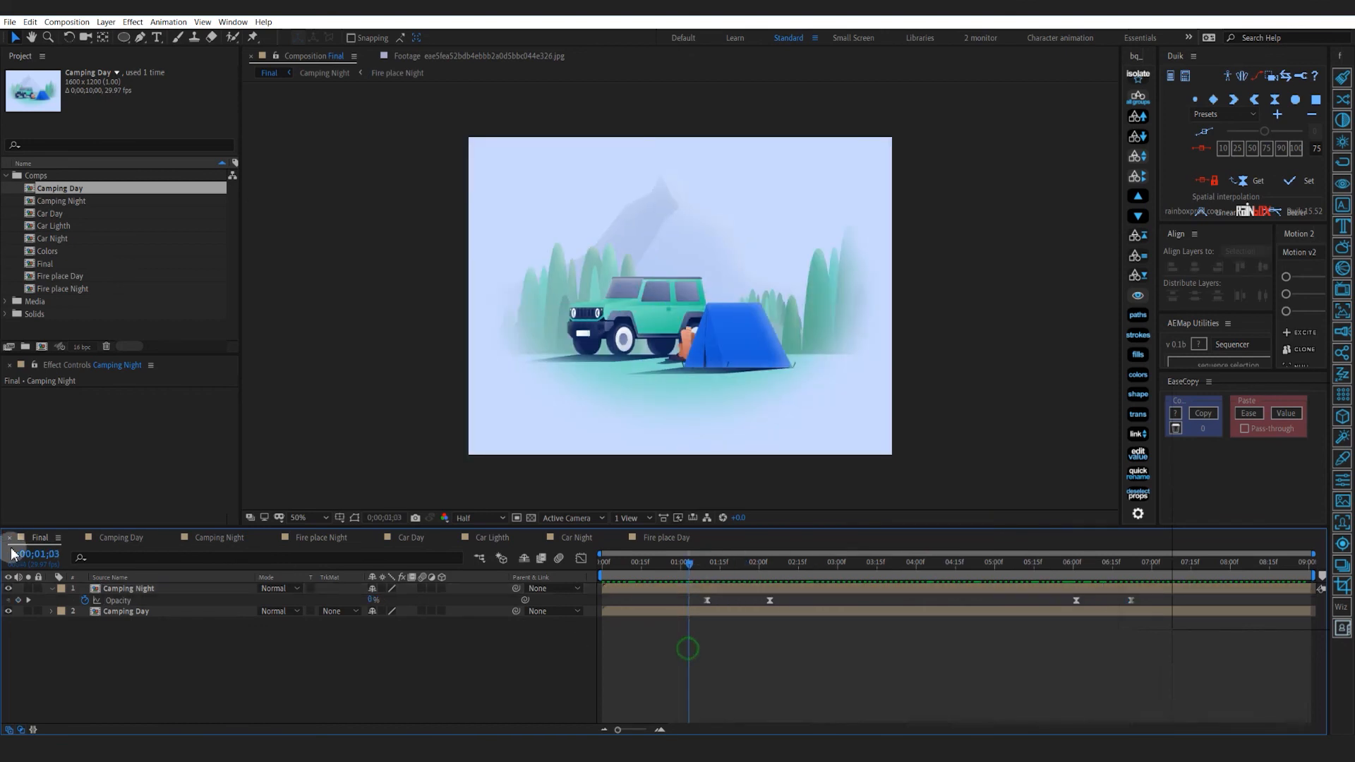
Collapse the Camping Night layer's properties and the Comps folder, and save the project
click(51, 589)
click(95, 628)
key(ctrl+s)
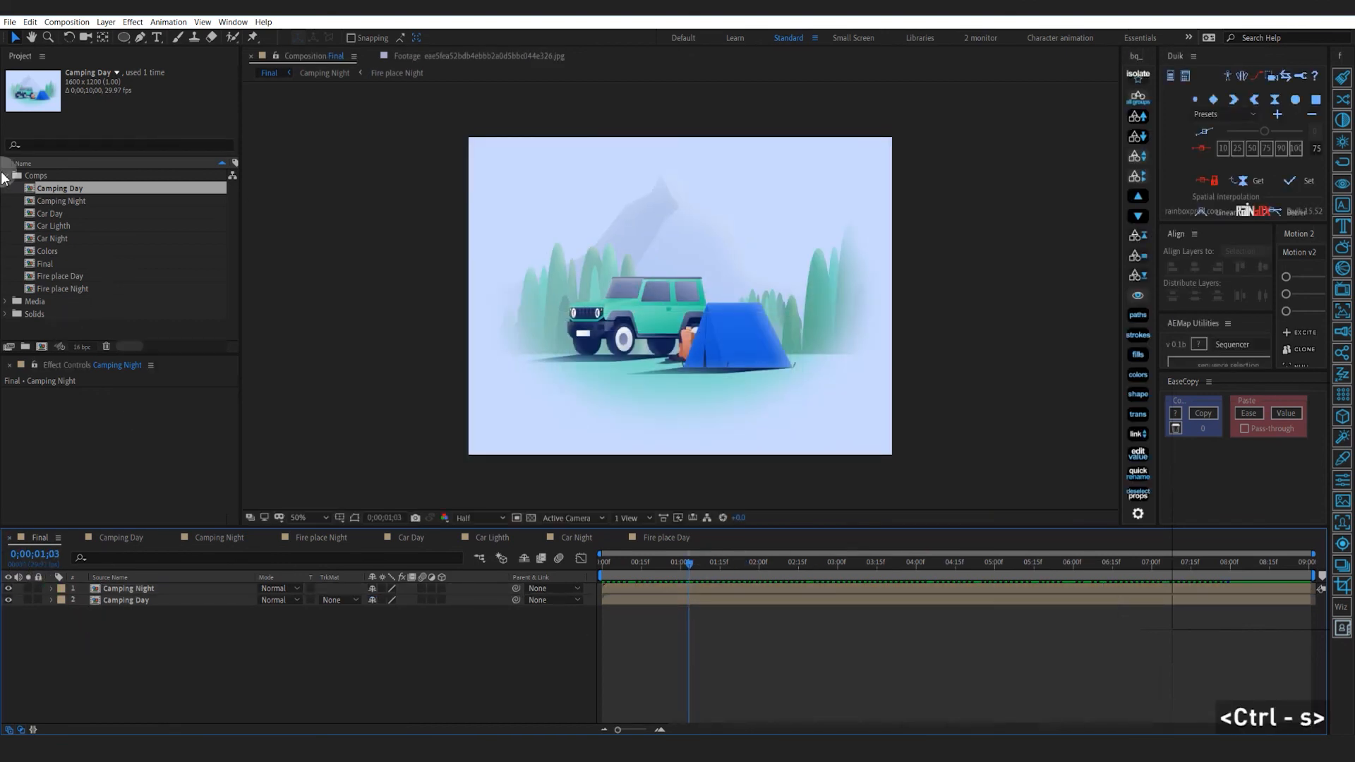
click(5, 176)
Switch to the Dropbox folder window
click(900, 748)
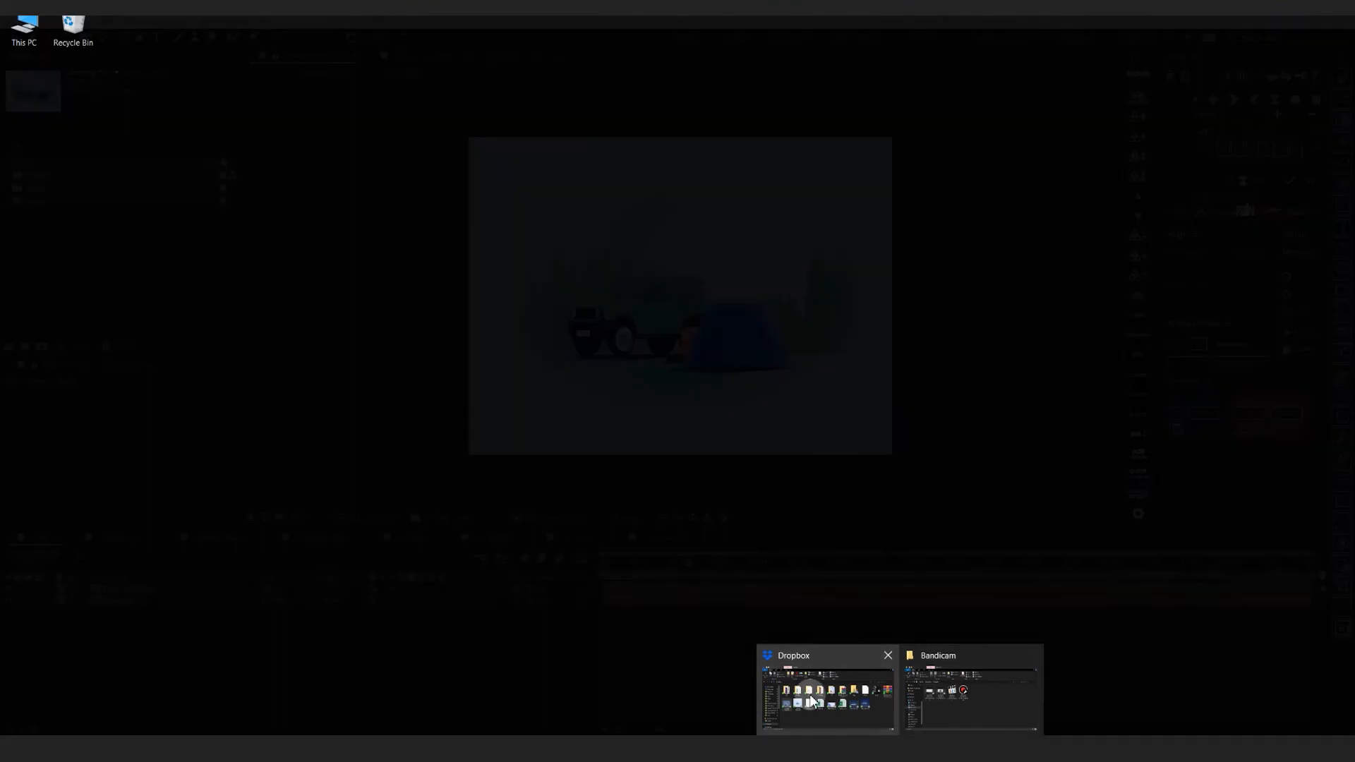
click(809, 695)
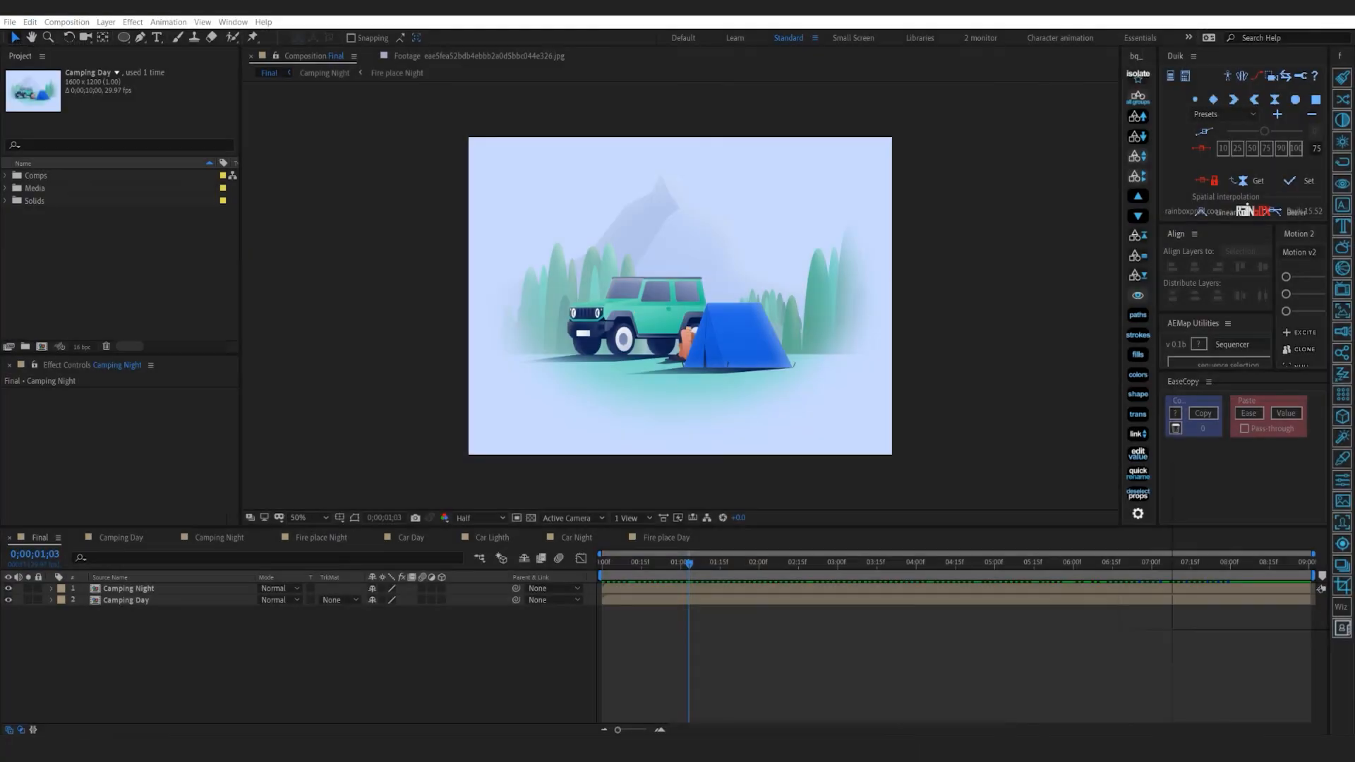